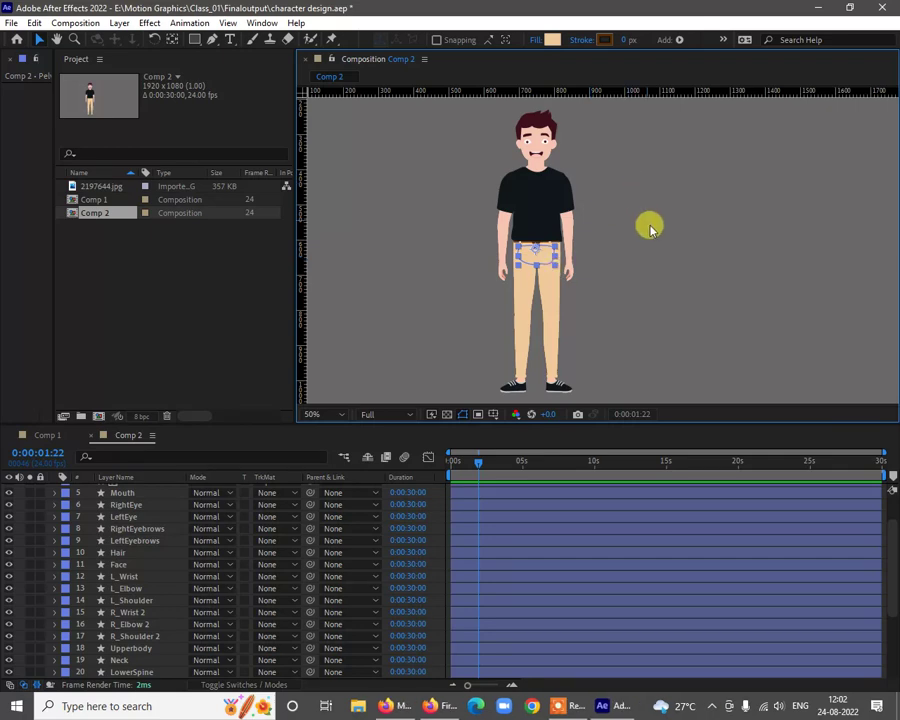
# Enlarge the timeline area to show more of the character's layers below the composition view
pyautogui.moveTo(333, 422); pyautogui.dragTo(366, 272)
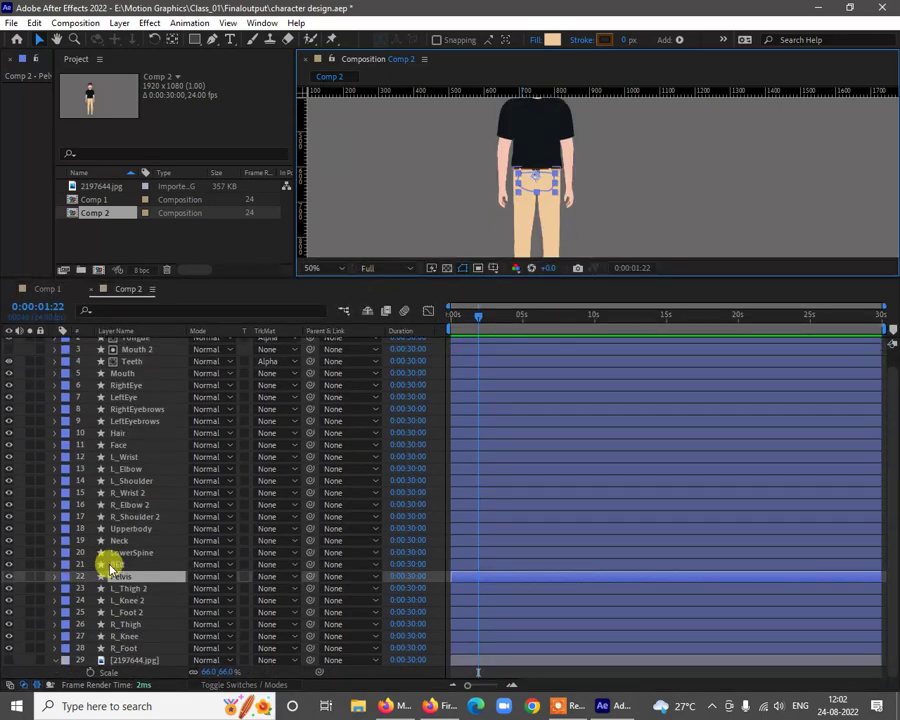
pyautogui.scroll(1, 112, 572)
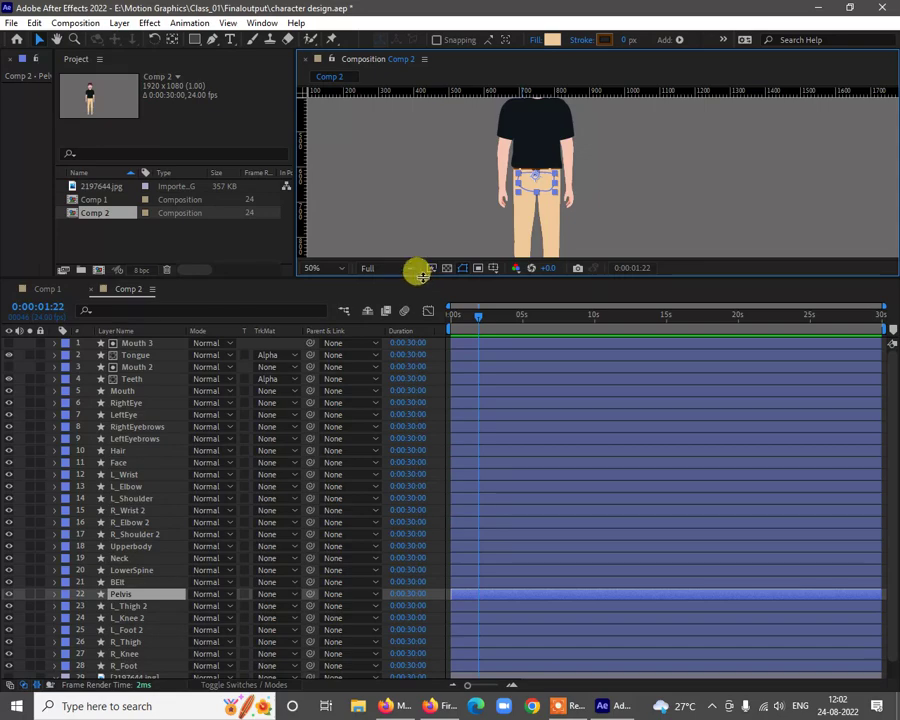
pyautogui.click(124, 402)
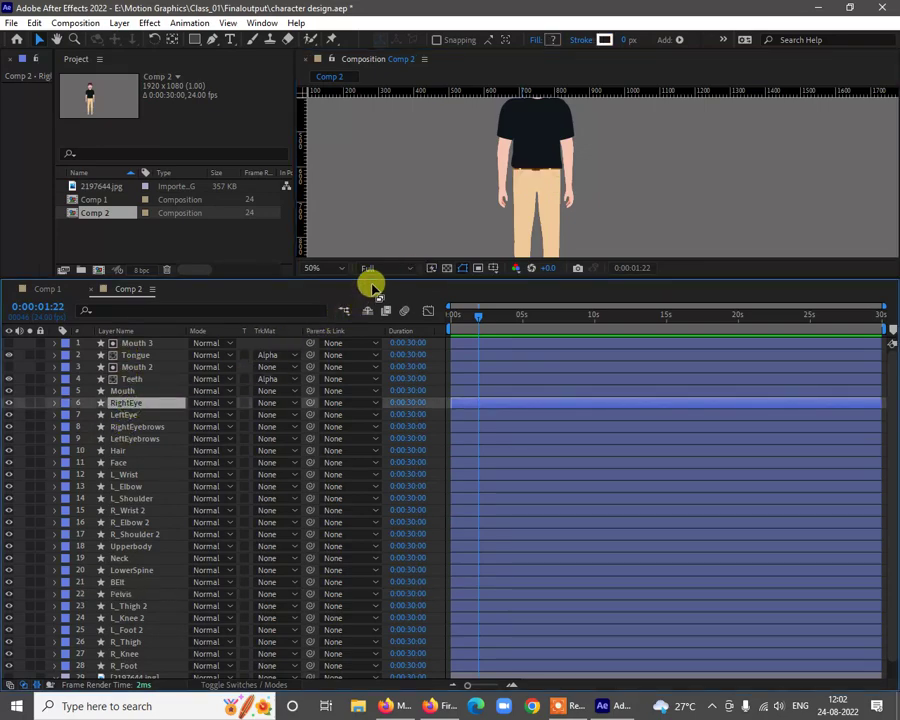
pyautogui.moveTo(364, 283); pyautogui.dragTo(351, 358)
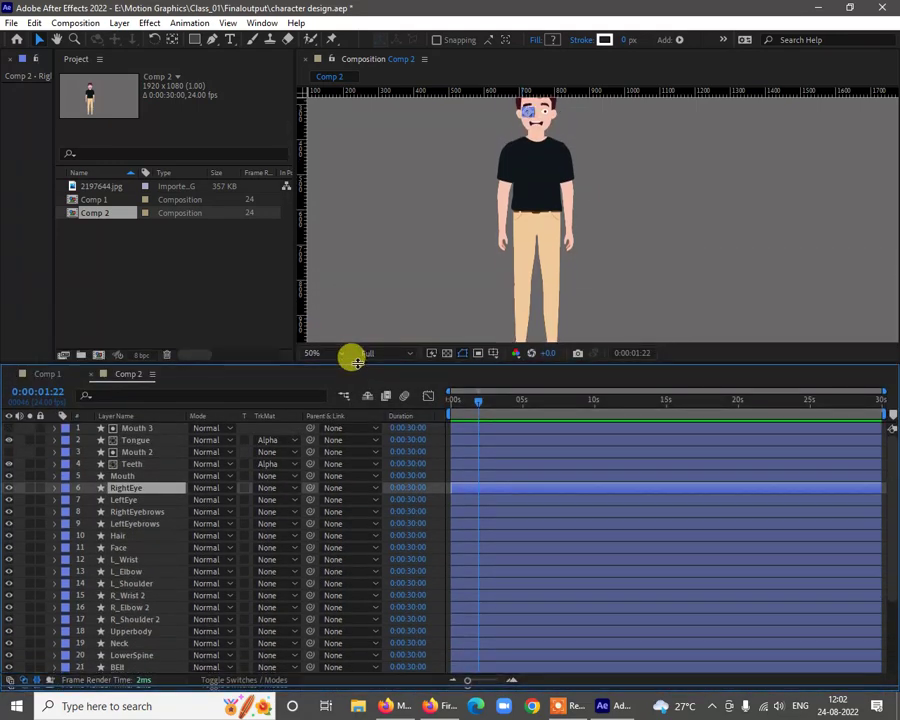
# Examine the LeftEye, LeftEyebrows and L_Elbow layers, ending on the rounded top and anchor point of L_Elbow
pyautogui.click(131, 500)
pyautogui.click(137, 524)
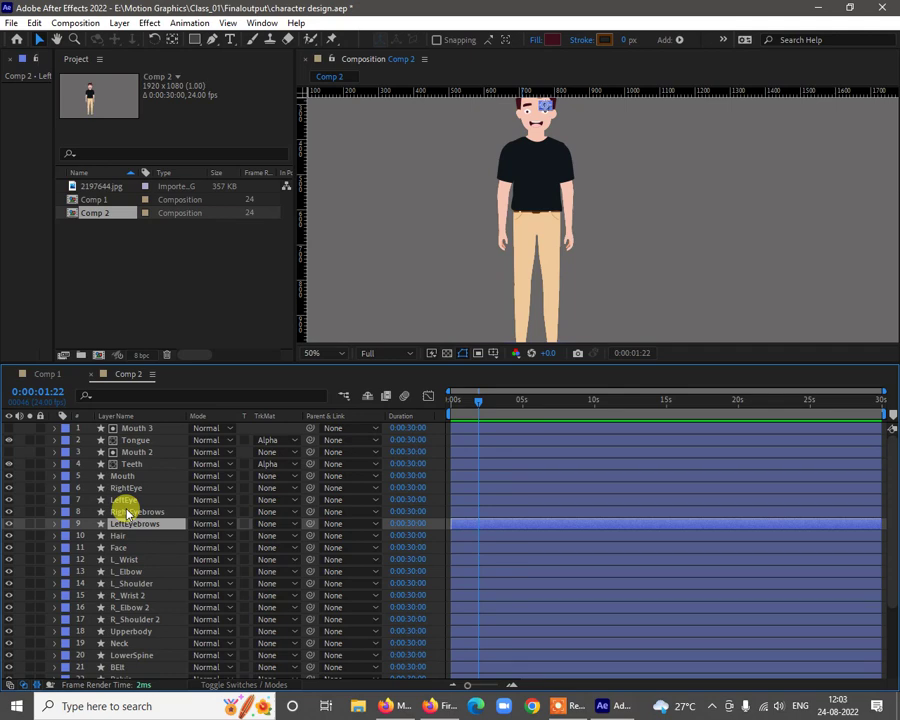
pyautogui.click(130, 577)
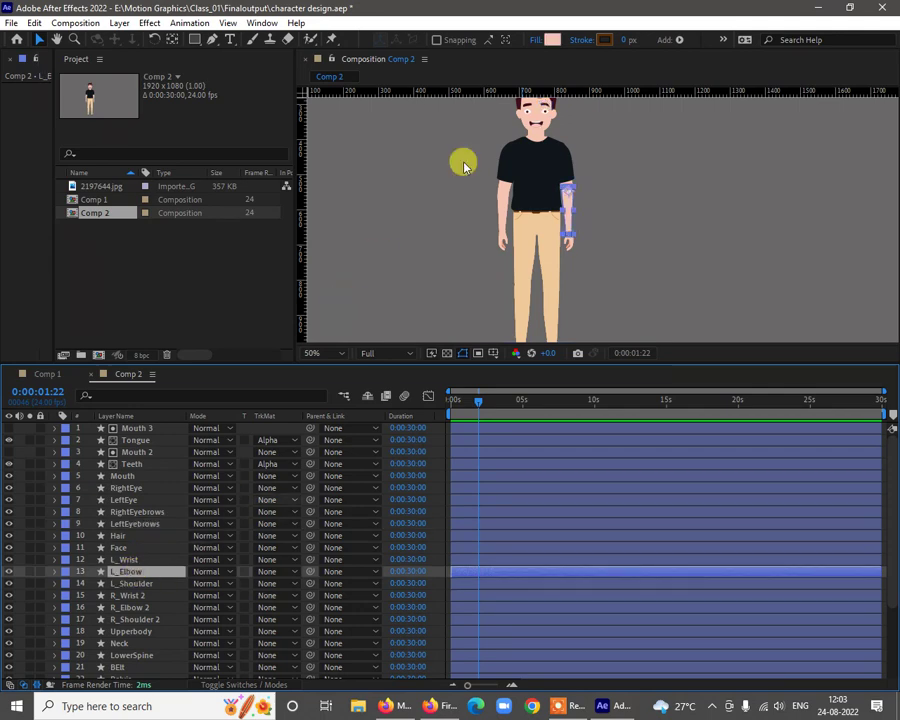
pyautogui.scroll(4, 572, 190)
pyautogui.moveTo(549, 154); pyautogui.dragTo(597, 268)
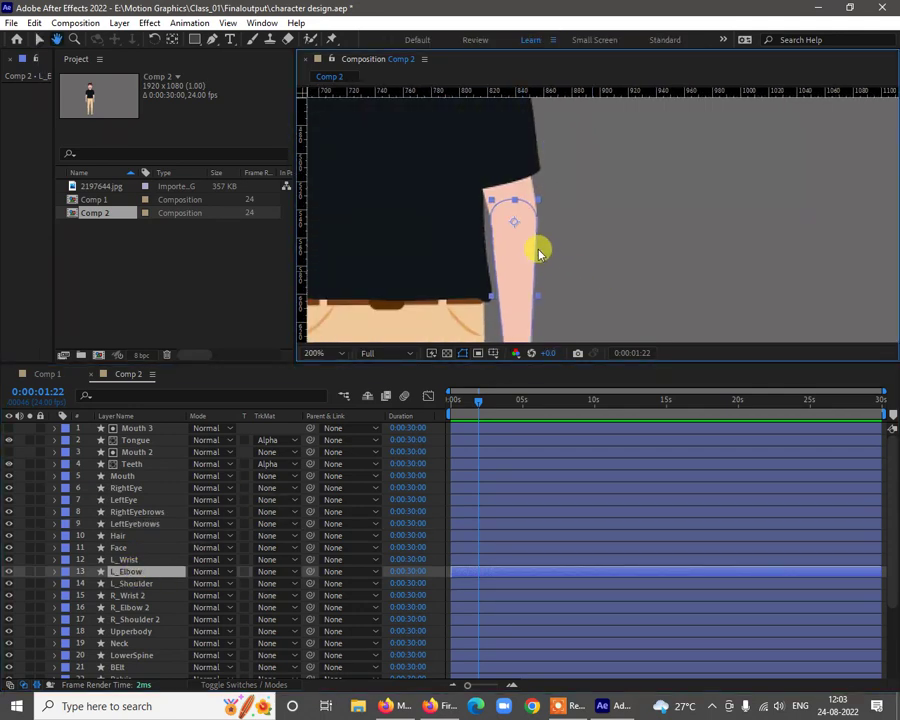
pyautogui.moveTo(537, 222); pyautogui.dragTo(554, 227)
pyautogui.press('v')
pyautogui.scroll(2, 518, 217)
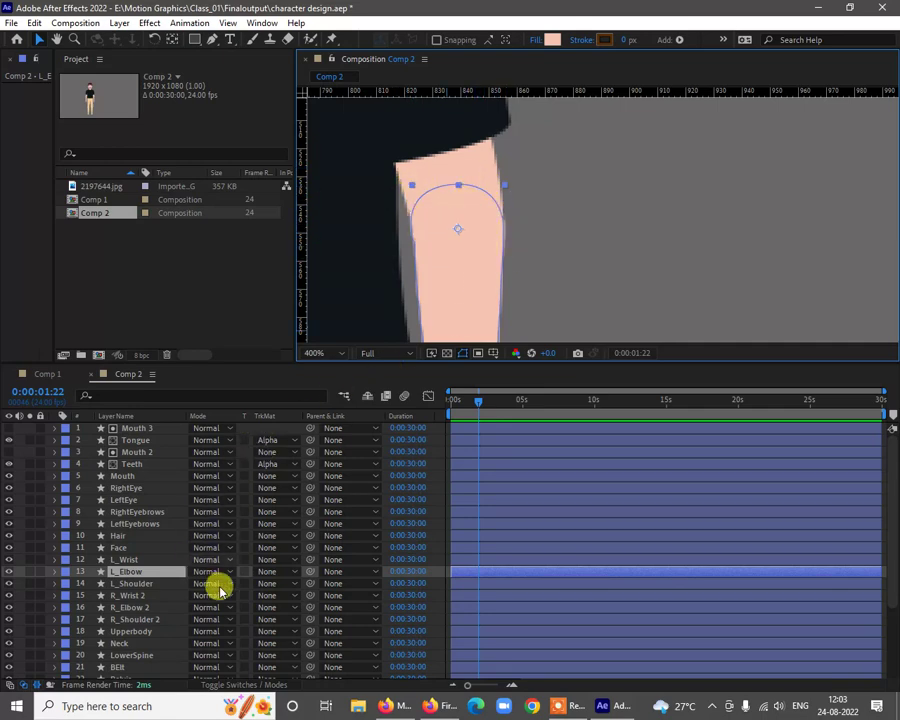
# Reveal the L_Elbow layer's Rotation and test how the forearm turns around its anchor point
pyautogui.press('r')
pyautogui.moveTo(205, 585); pyautogui.dragTo(257, 589)
pyautogui.press('h')
pyautogui.moveTo(585, 237); pyautogui.dragTo(633, 247)
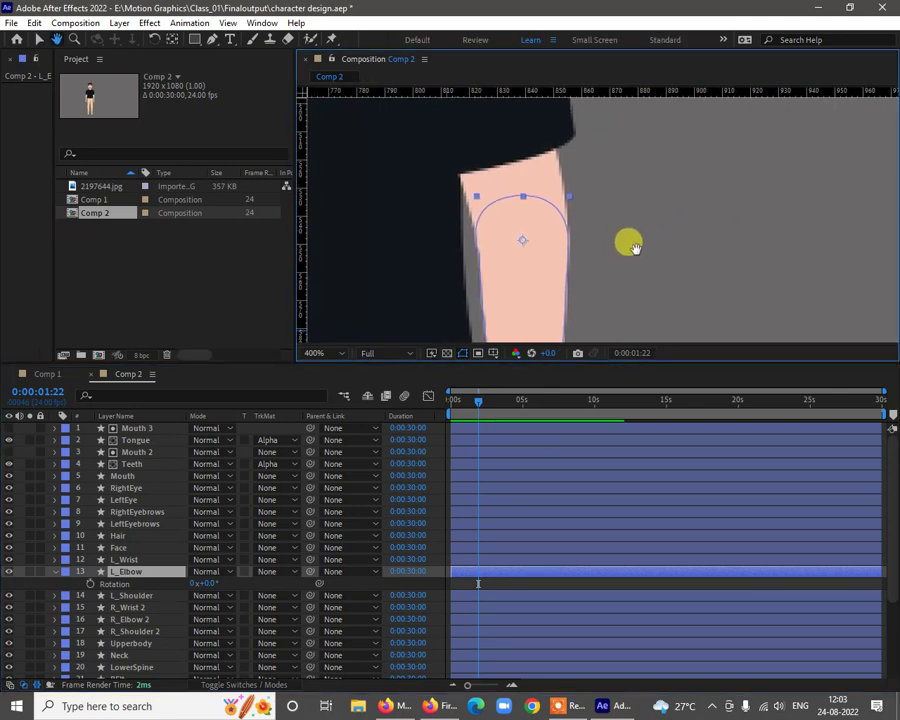
pyautogui.scroll(-1, 636, 255)
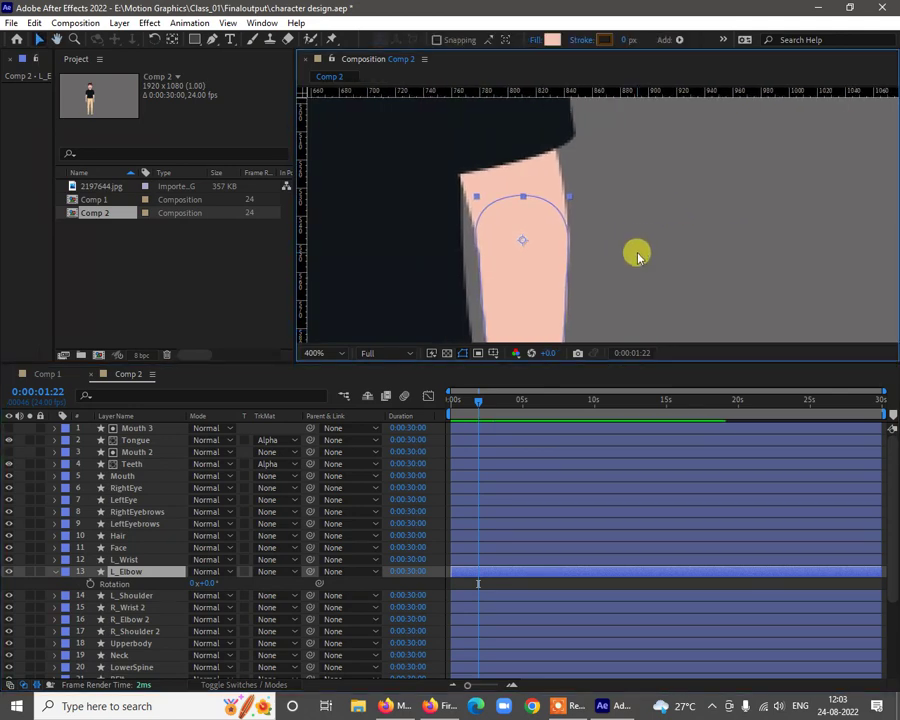
pyautogui.press('space')
pyautogui.moveTo(629, 245); pyautogui.dragTo(638, 244)
pyautogui.press('v')
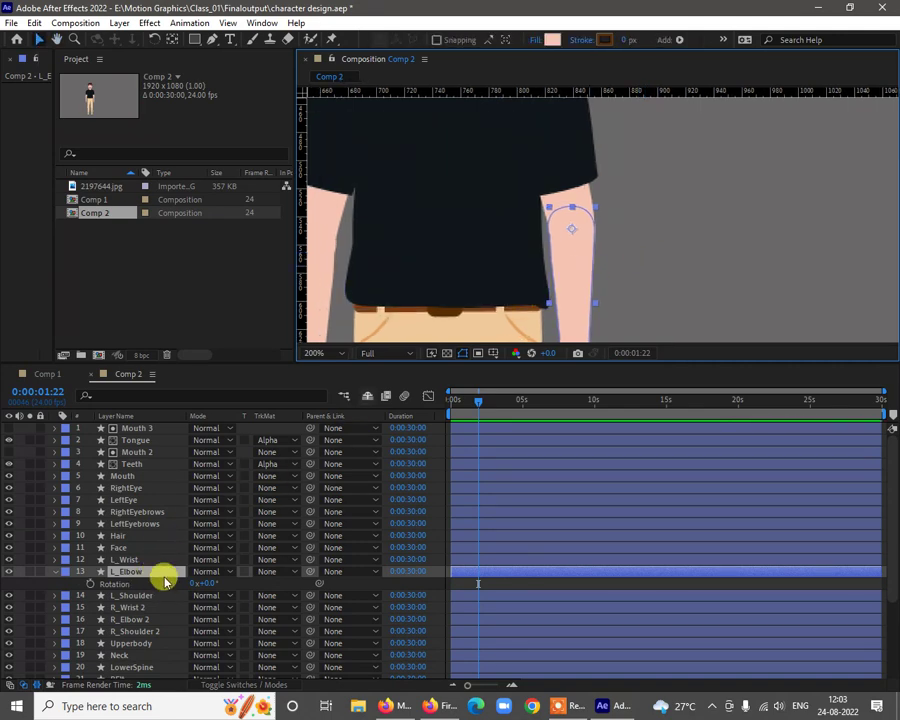
# Lower the L_Elbow layer's opacity to 64% to inspect the overlapping elbow joint, and restore full opacity
pyautogui.press('t')
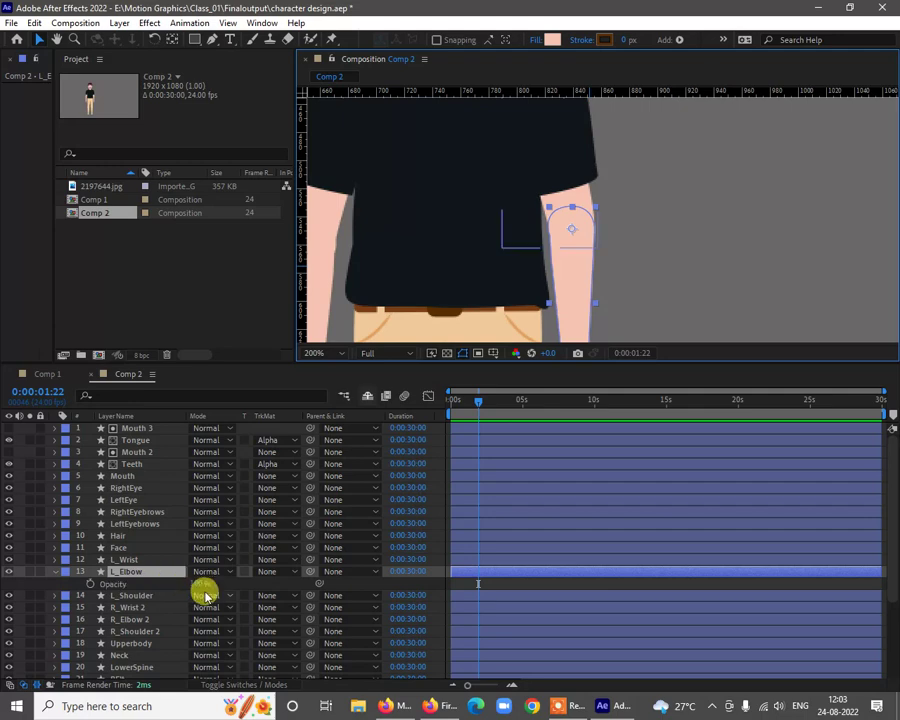
pyautogui.moveTo(203, 588); pyautogui.dragTo(178, 583)
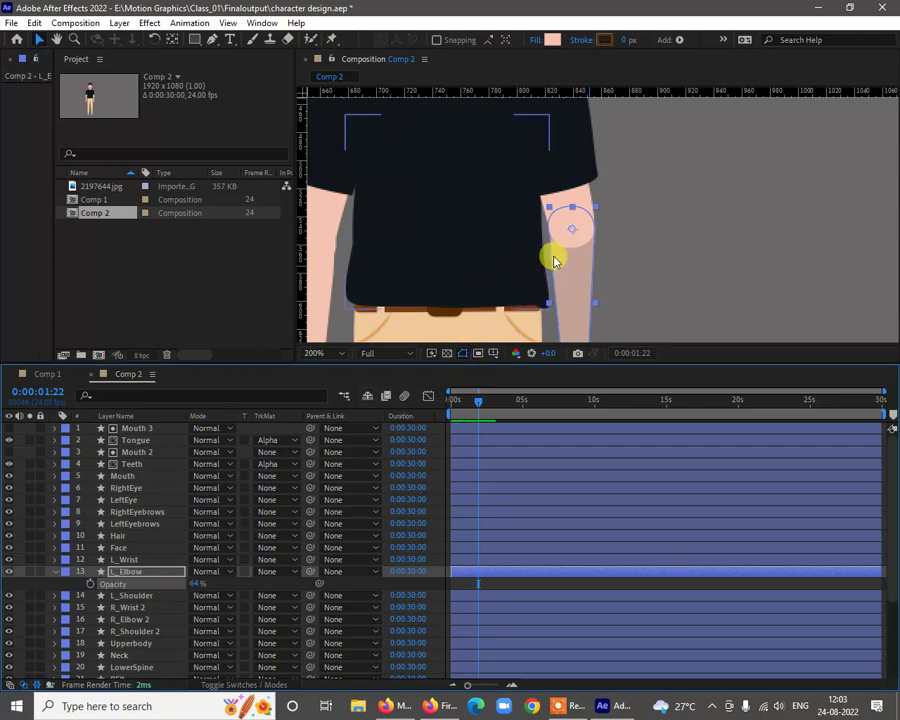
pyautogui.scroll(2, 556, 252)
pyautogui.moveTo(598, 247); pyautogui.dragTo(626, 268)
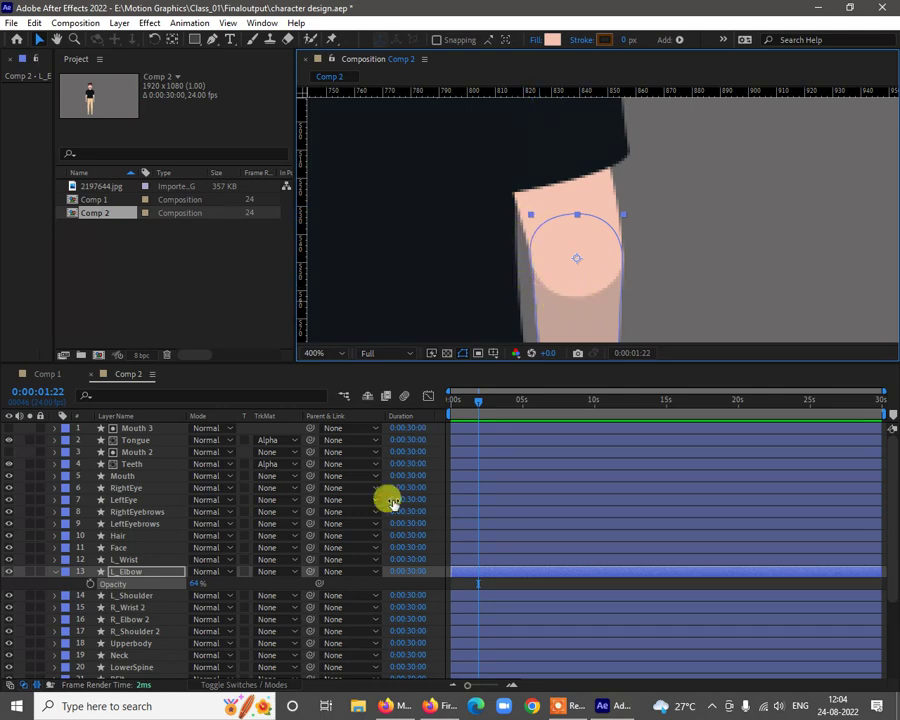
pyautogui.moveTo(195, 583); pyautogui.dragTo(233, 582)
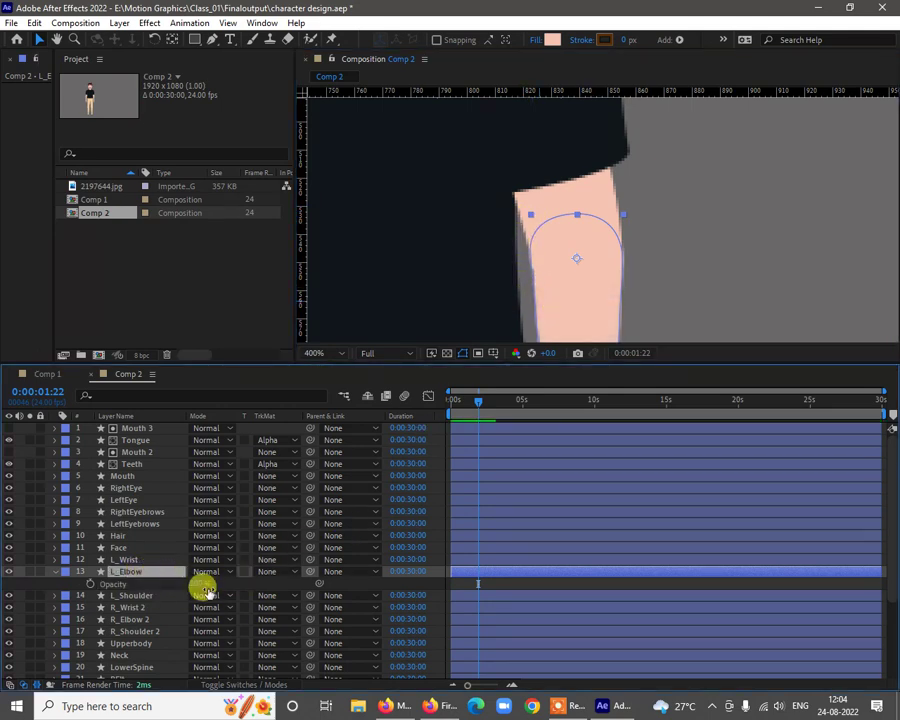
# Test rotating the L_Elbow layer again at the elbow joint and undo the rotation
pyautogui.press('r')
pyautogui.moveTo(212, 582)
pyautogui.mouseDown()
pyautogui.moveTo(237, 579)
pyautogui.moveTo(175, 571)
pyautogui.moveTo(229, 565)
pyautogui.moveTo(187, 569)
pyautogui.moveTo(197, 571)
pyautogui.mouseUp()
pyautogui.click(131, 572)
pyautogui.hotkey('ctrl', 'z')
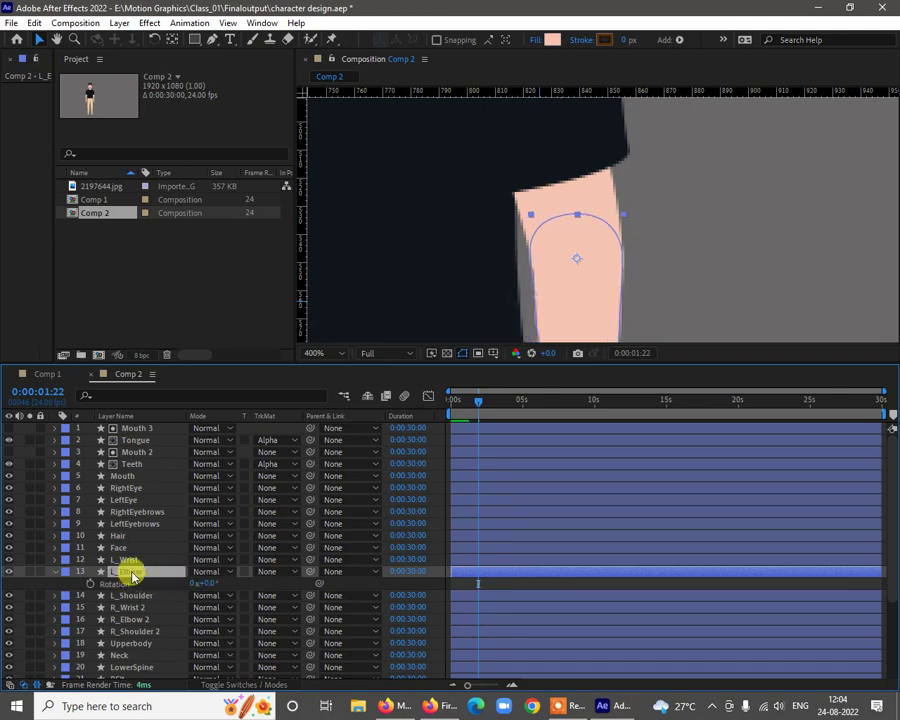
# Select the LowerSpine layer and examine its rounded upper outline and its anchor point at the waist
pyautogui.scroll(-5, 546, 245)
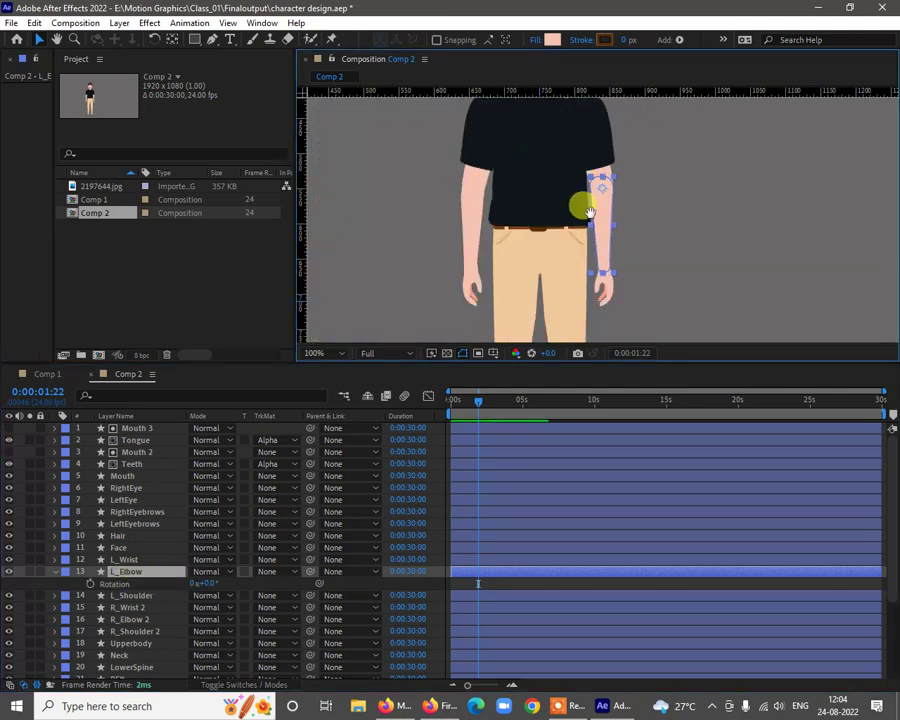
pyautogui.press('h')
pyautogui.moveTo(590, 210)
pyautogui.mouseDown()
pyautogui.moveTo(578, 226)
pyautogui.moveTo(592, 160)
pyautogui.moveTo(579, 271)
pyautogui.moveTo(643, 115)
pyautogui.moveTo(627, 142)
pyautogui.mouseUp()
pyautogui.press('v')
pyautogui.click(540, 255)
pyautogui.scroll(5, 546, 267)
pyautogui.press('h')
pyautogui.press('v')
pyautogui.moveTo(516, 260)
pyautogui.mouseDown()
pyautogui.moveTo(540, 260)
pyautogui.moveTo(563, 290)
pyautogui.moveTo(578, 268)
pyautogui.moveTo(550, 270)
pyautogui.mouseUp()
pyautogui.scroll(-2, 562, 288)
pyautogui.scroll(1, 555, 246)
pyautogui.press('v')
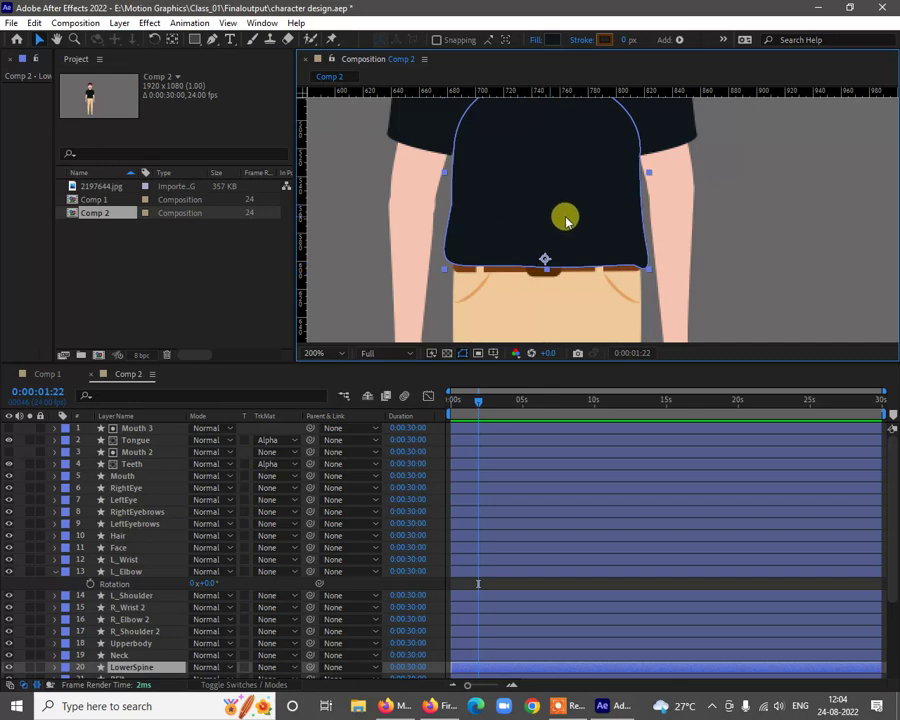
pyautogui.moveTo(567, 224)
pyautogui.mouseDown()
pyautogui.moveTo(561, 247)
pyautogui.moveTo(534, 239)
pyautogui.moveTo(560, 249)
pyautogui.moveTo(562, 241)
pyautogui.mouseUp()
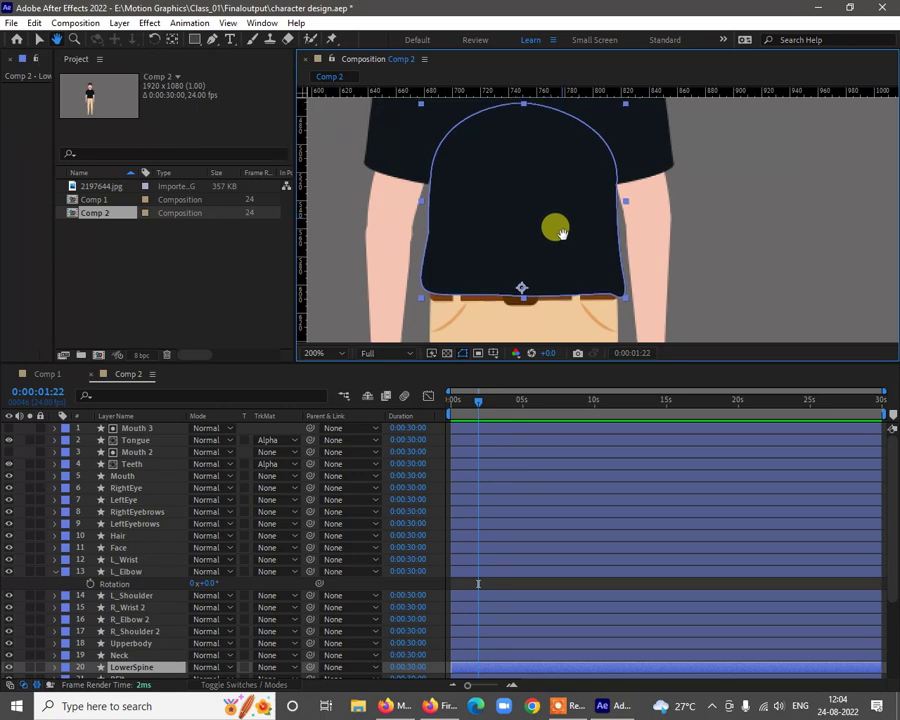
pyautogui.scroll(-1, 550, 245)
pyautogui.press('v')
pyautogui.moveTo(572, 262)
pyautogui.mouseDown()
pyautogui.moveTo(578, 225)
pyautogui.moveTo(544, 272)
pyautogui.mouseUp()
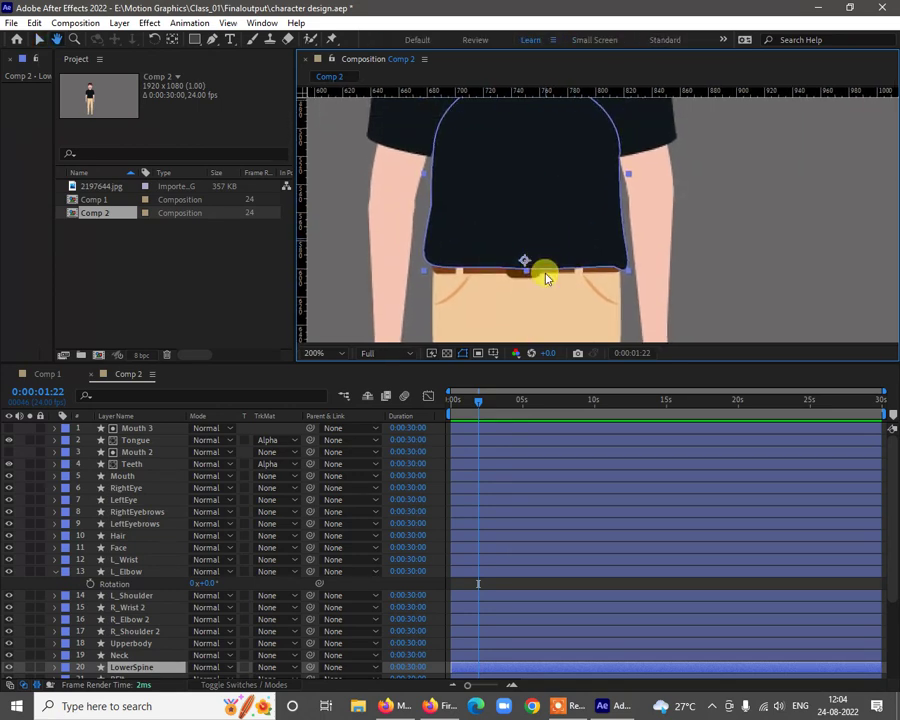
pyautogui.press('v')
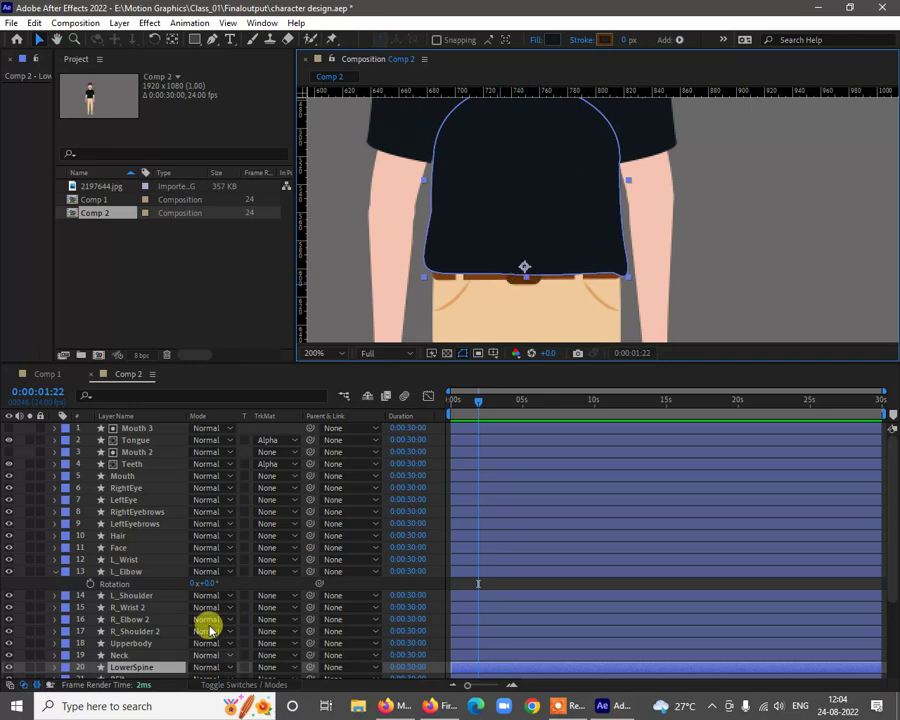
# Reveal the LowerSpine layer's Rotation and test how it bends around the waist anchor point
pyautogui.click(207, 581)
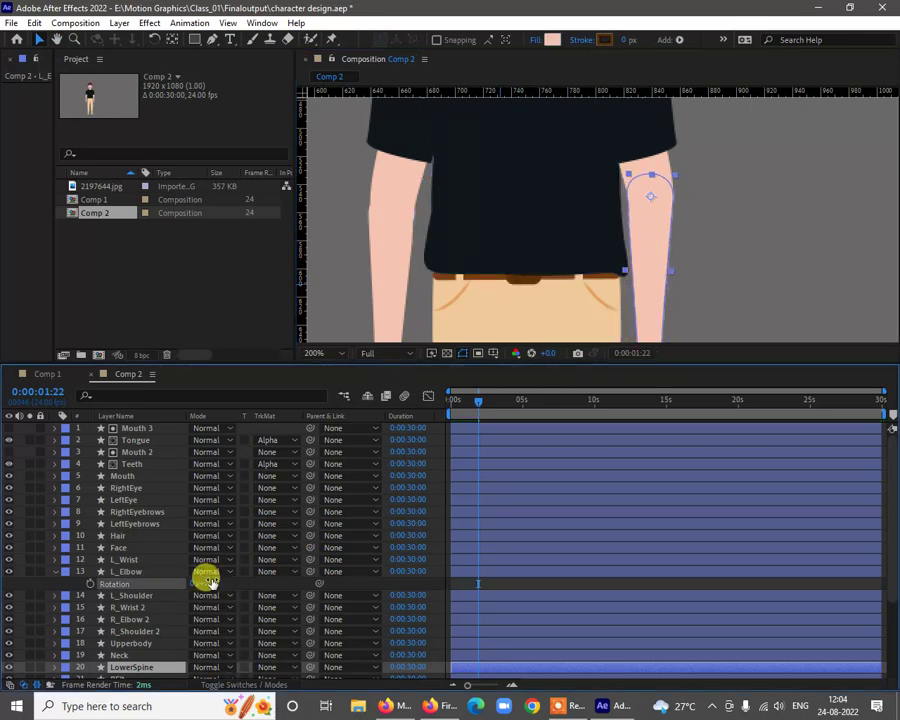
pyautogui.click(504, 236)
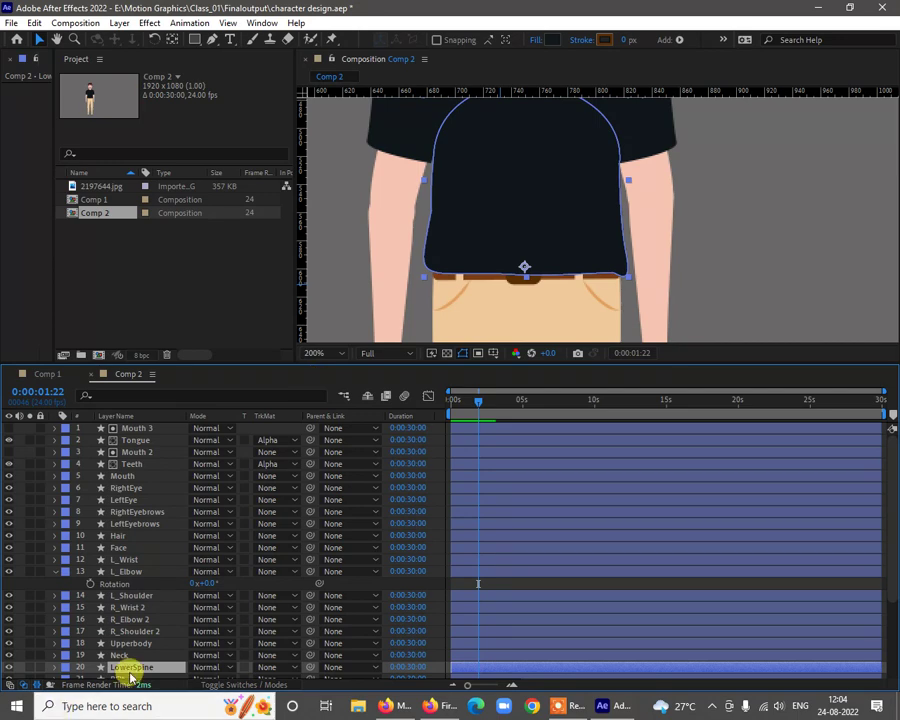
pyautogui.scroll(-2, 140, 660)
pyautogui.press('r')
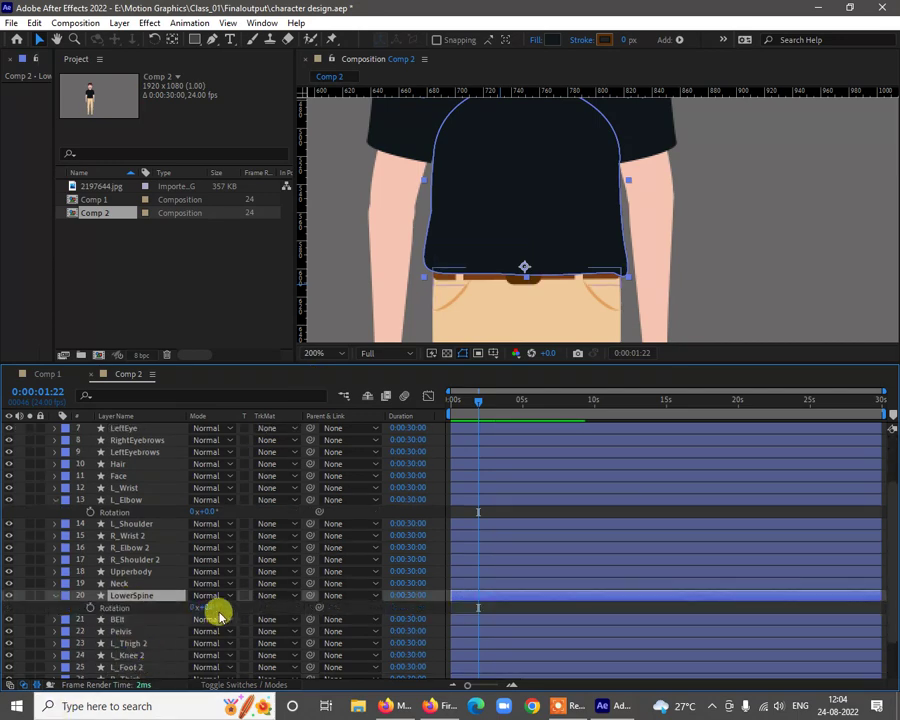
pyautogui.moveTo(207, 607)
pyautogui.mouseDown()
pyautogui.moveTo(217, 603)
pyautogui.moveTo(195, 593)
pyautogui.moveTo(202, 598)
pyautogui.mouseUp()
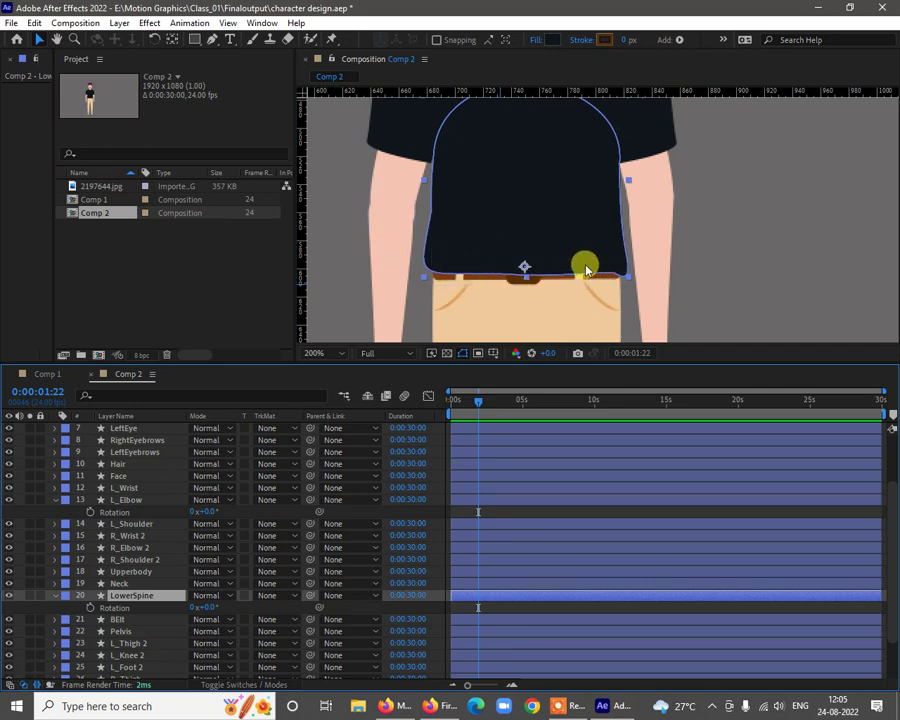
# Collapse the open Rotation properties of the L_Elbow and LowerSpine layers
pyautogui.moveTo(603, 265); pyautogui.dragTo(627, 203)
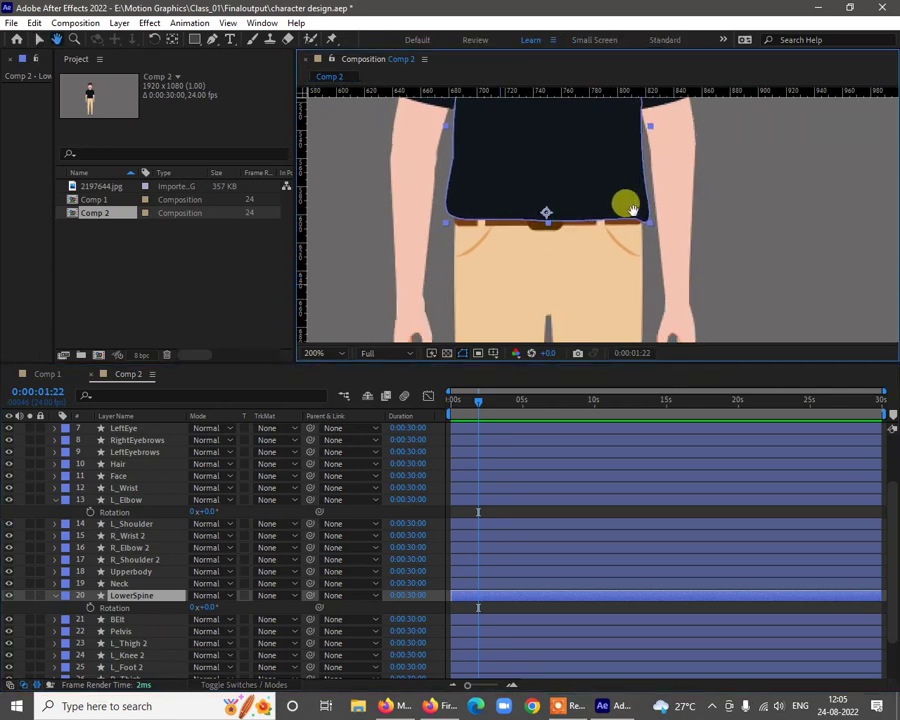
pyautogui.press('v')
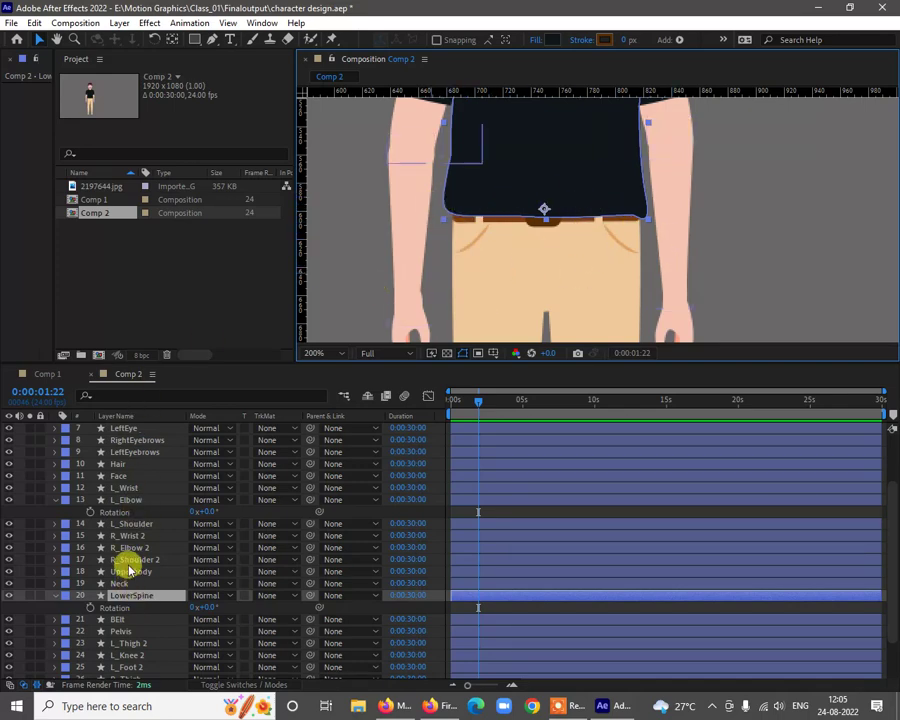
pyautogui.scroll(3, 128, 570)
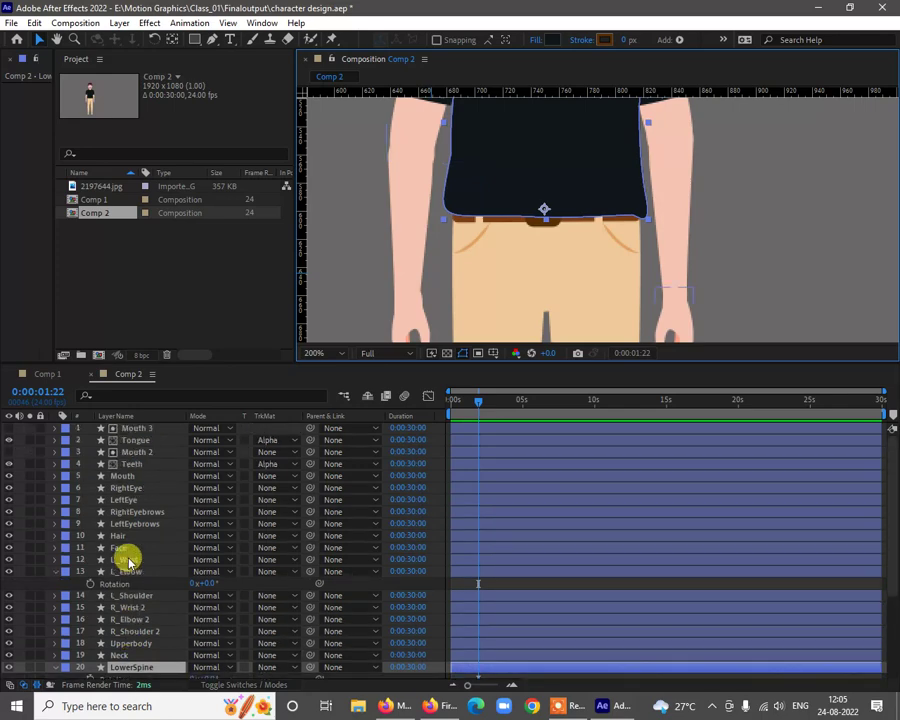
pyautogui.click(55, 572)
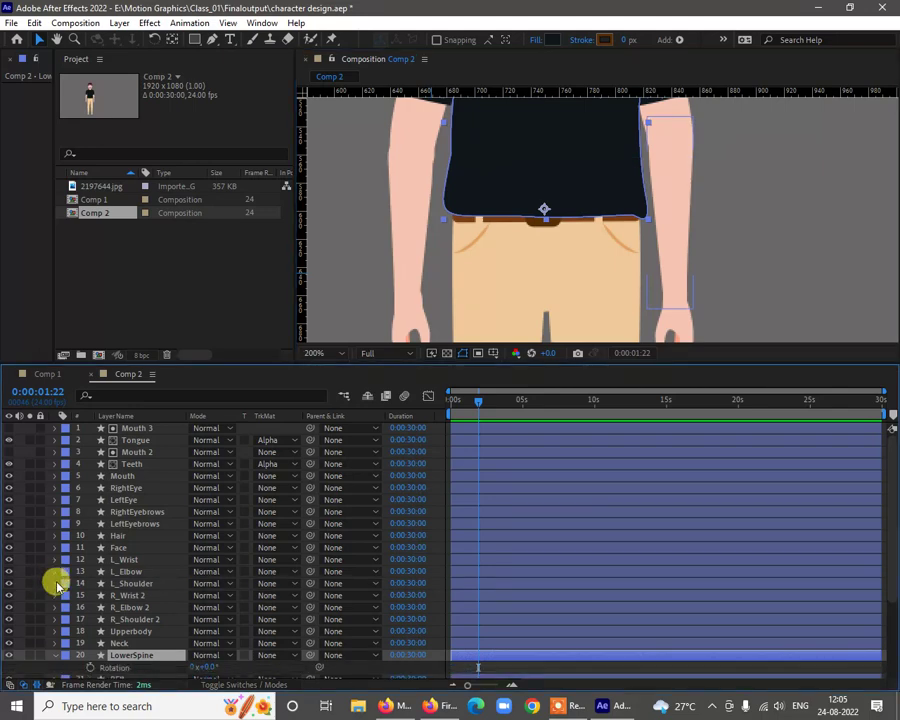
pyautogui.click(55, 657)
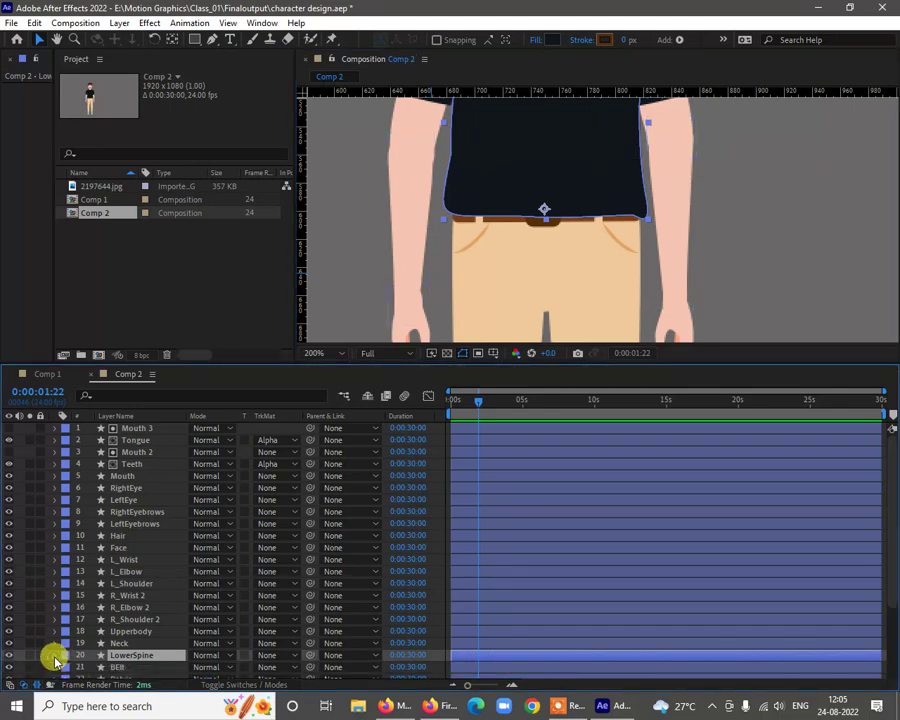
# Select the L_Shoulder layer and examine its outline and anchor point at the shoulder
pyautogui.press('space')
pyautogui.moveTo(668, 220); pyautogui.dragTo(651, 331)
pyautogui.click(619, 147)
pyautogui.press('space')
pyautogui.moveTo(707, 155); pyautogui.dragTo(713, 209)
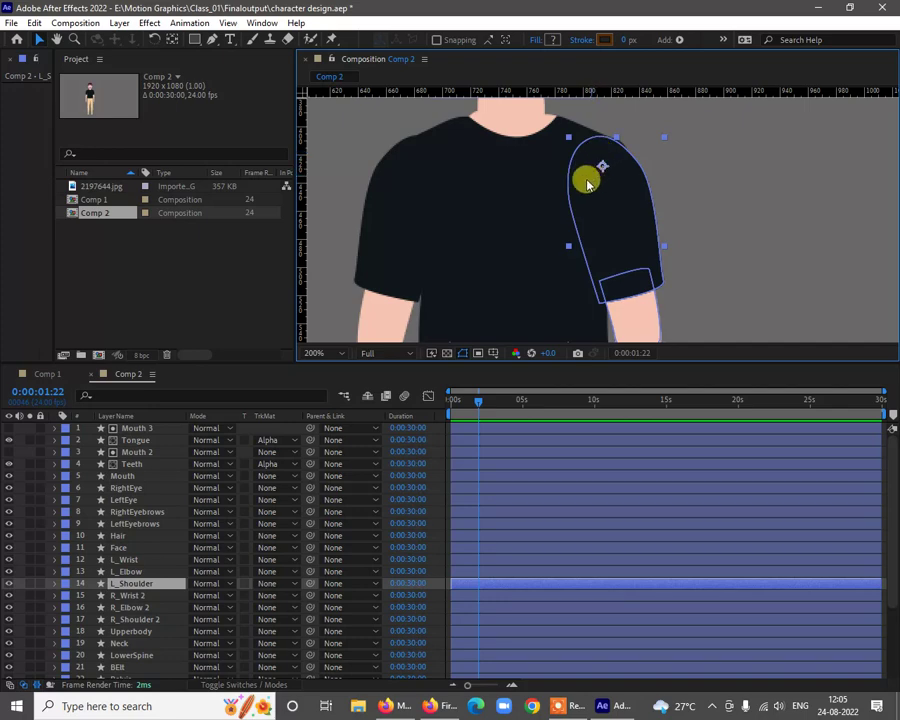
# Select the Upperbody layer and test its Rotation around the chest anchor point, returning it to 0°
pyautogui.click(509, 218)
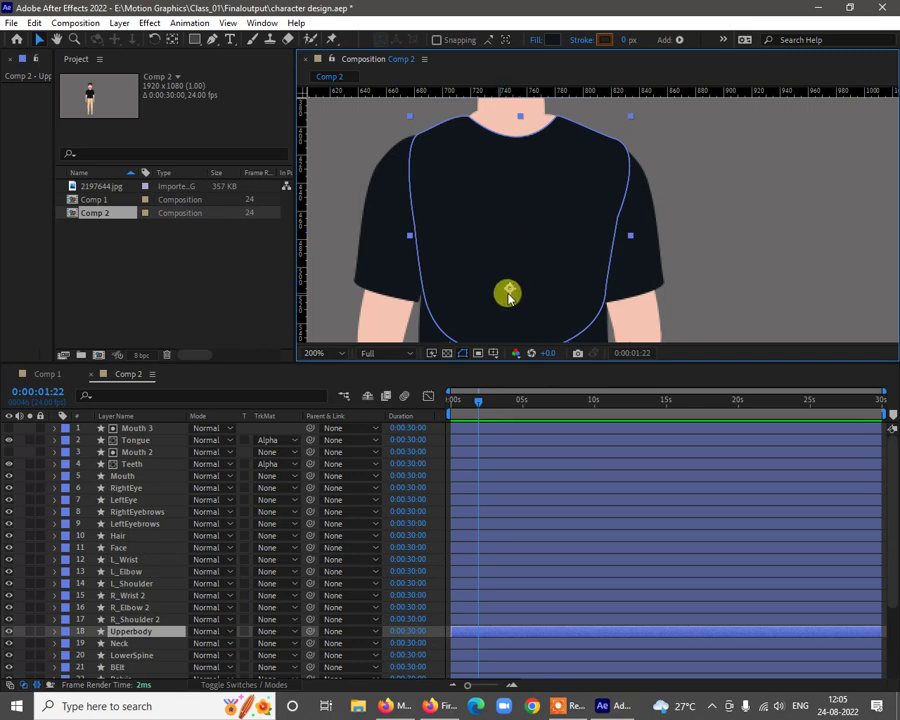
pyautogui.scroll(-3, 518, 287)
pyautogui.scroll(1, 545, 293)
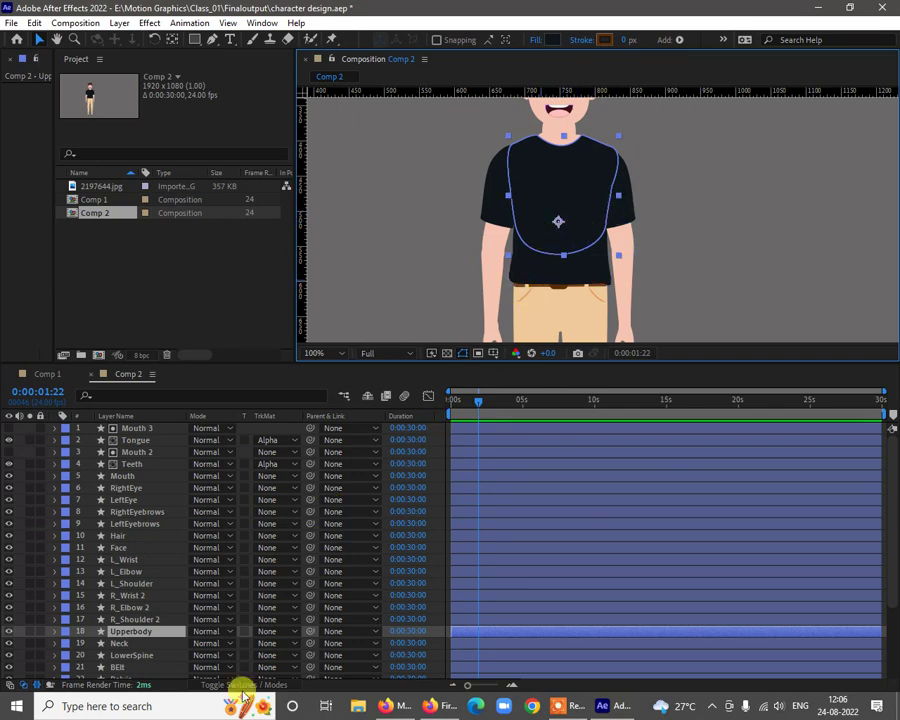
pyautogui.press('r')
pyautogui.moveTo(207, 639)
pyautogui.mouseDown()
pyautogui.moveTo(189, 631)
pyautogui.moveTo(220, 633)
pyautogui.mouseUp()
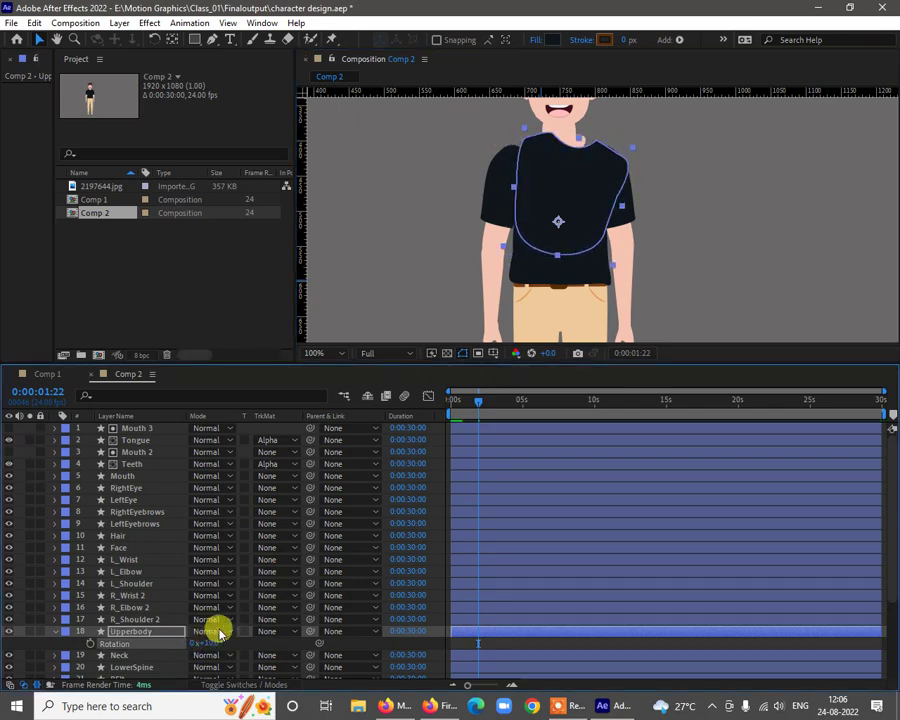
pyautogui.click(684, 210)
pyautogui.click(555, 195)
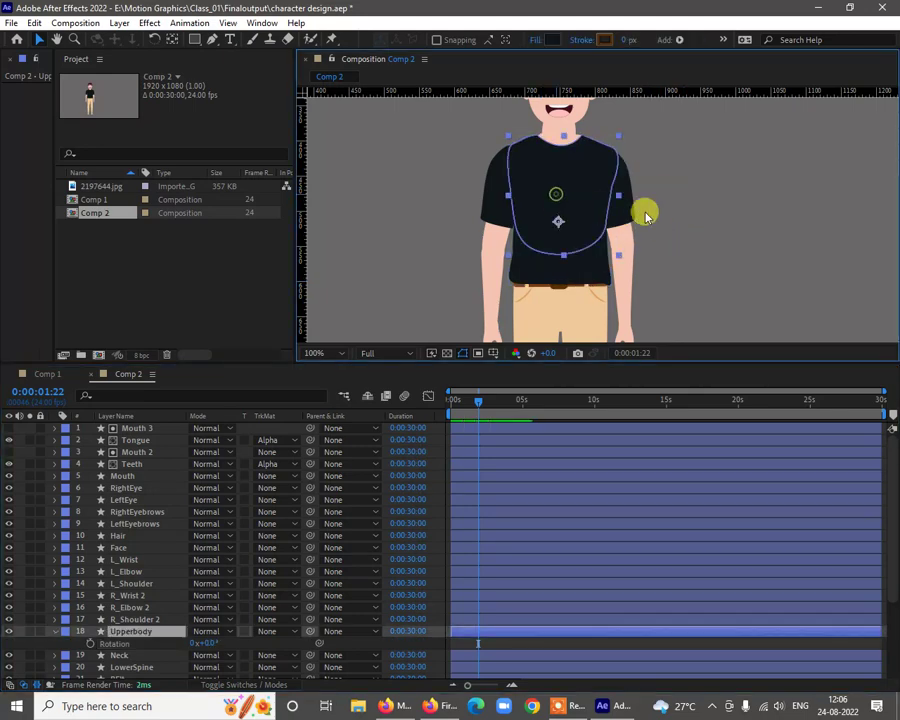
# Enlarge the Composition panel and show the whole character in it at 50% magnification
pyautogui.hscroll(2, 688, 206)
pyautogui.scroll(-2, 690, 210)
pyautogui.hscroll(1, 710, 224)
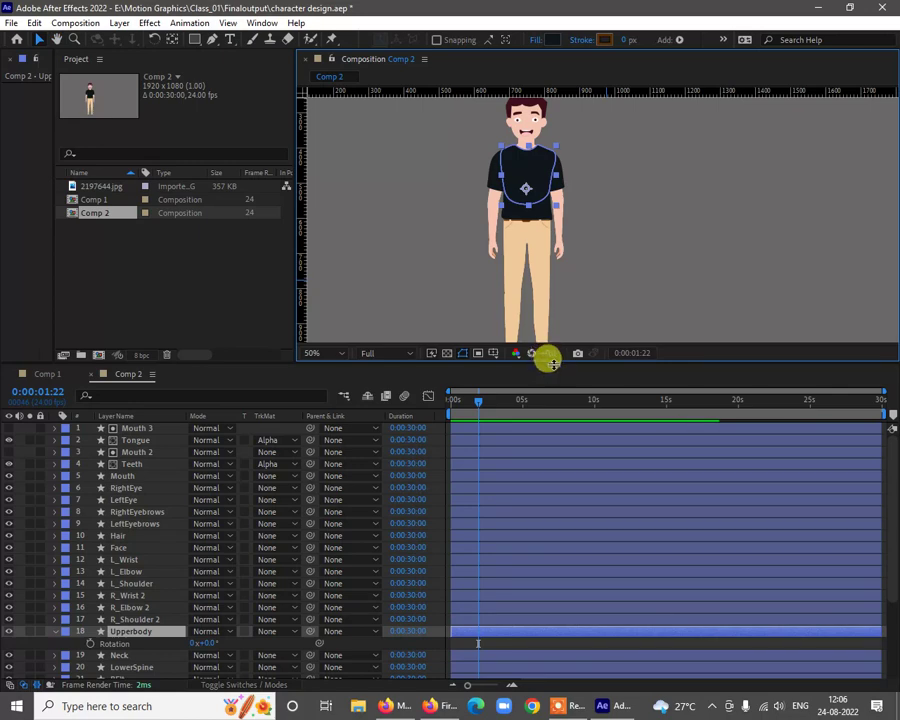
pyautogui.moveTo(553, 362); pyautogui.dragTo(528, 478)
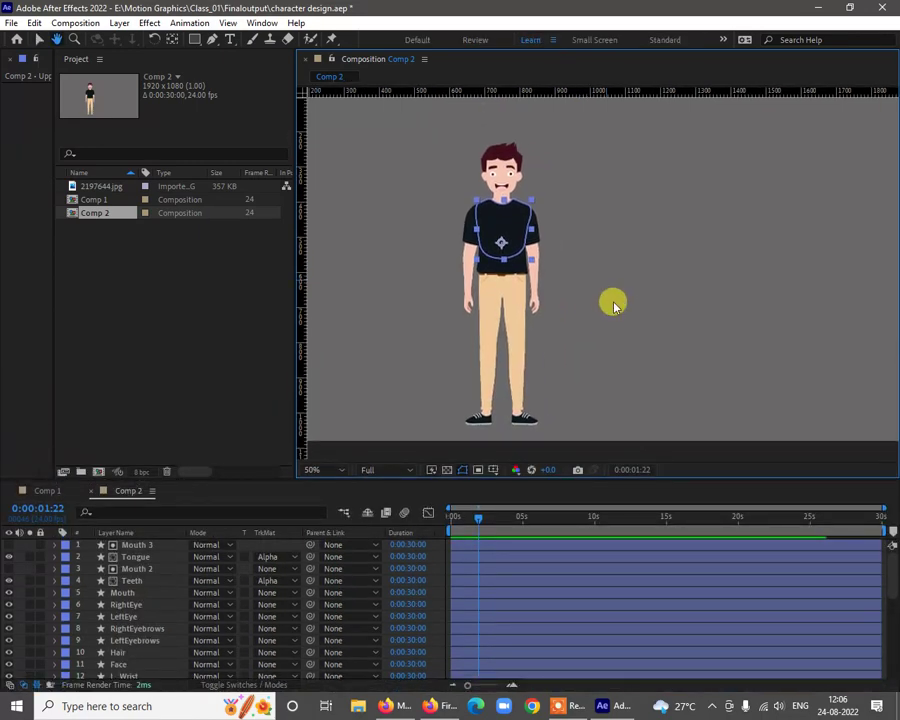
pyautogui.press('v')
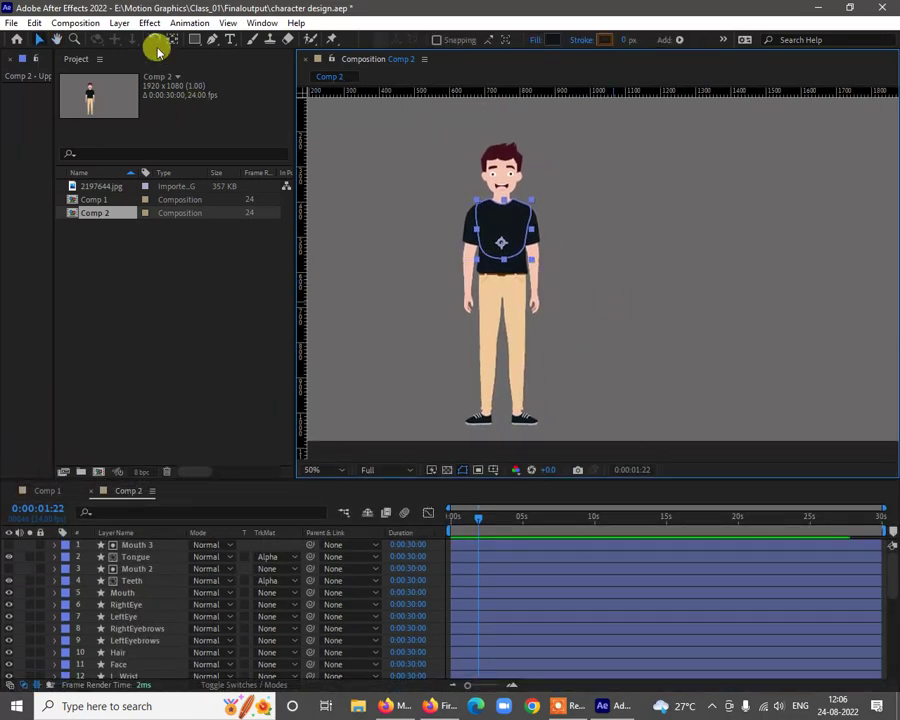
# Open the Duik Bassel.2 script panel and save the project
pyautogui.click(262, 23)
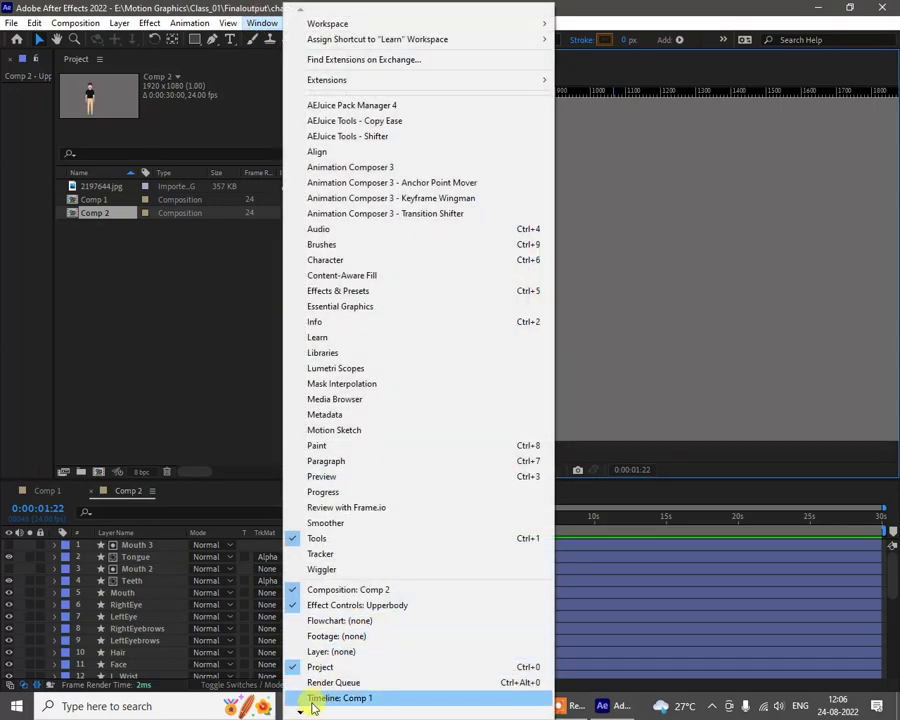
pyautogui.moveTo(302, 708)
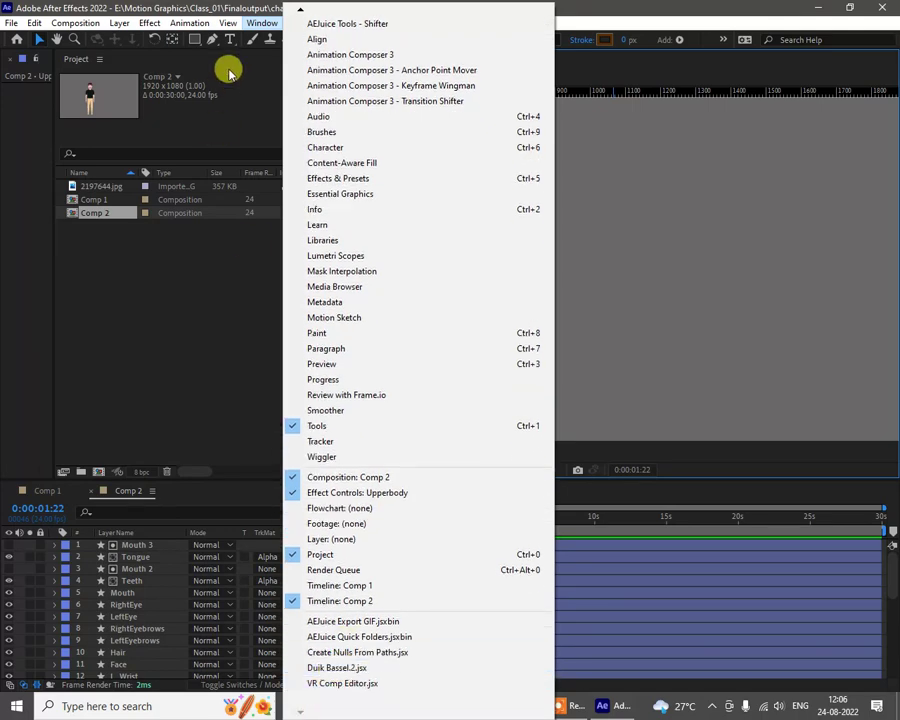
pyautogui.click(338, 668)
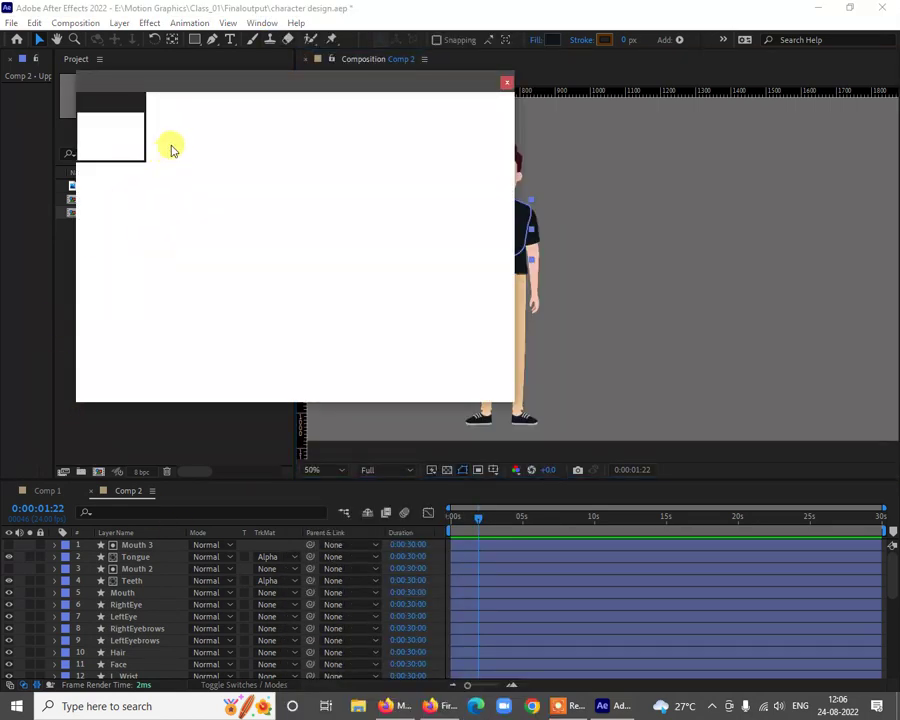
pyautogui.hotkey('ctrl', 's')
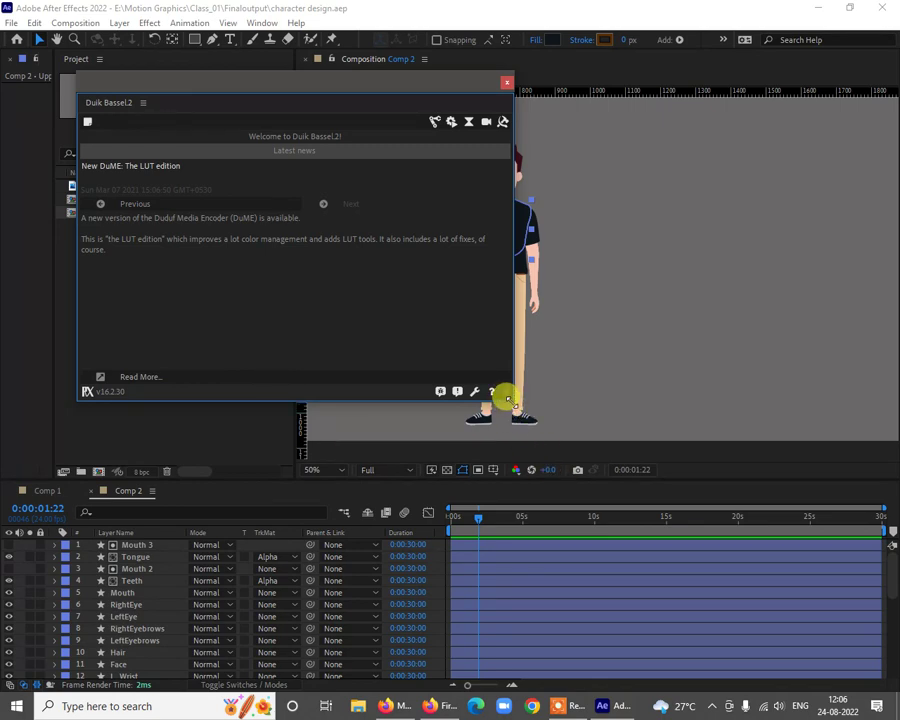
# Enlarge the floating Duik Bassel.2 panel and show its Rigging structure tools
pyautogui.moveTo(505, 396); pyautogui.dragTo(645, 597)
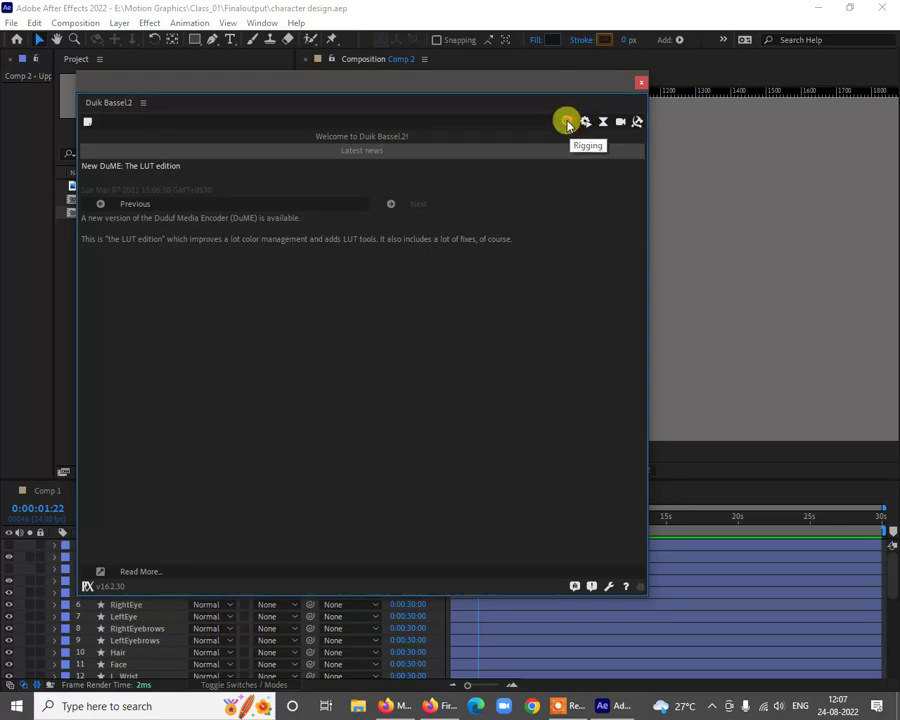
pyautogui.click(567, 122)
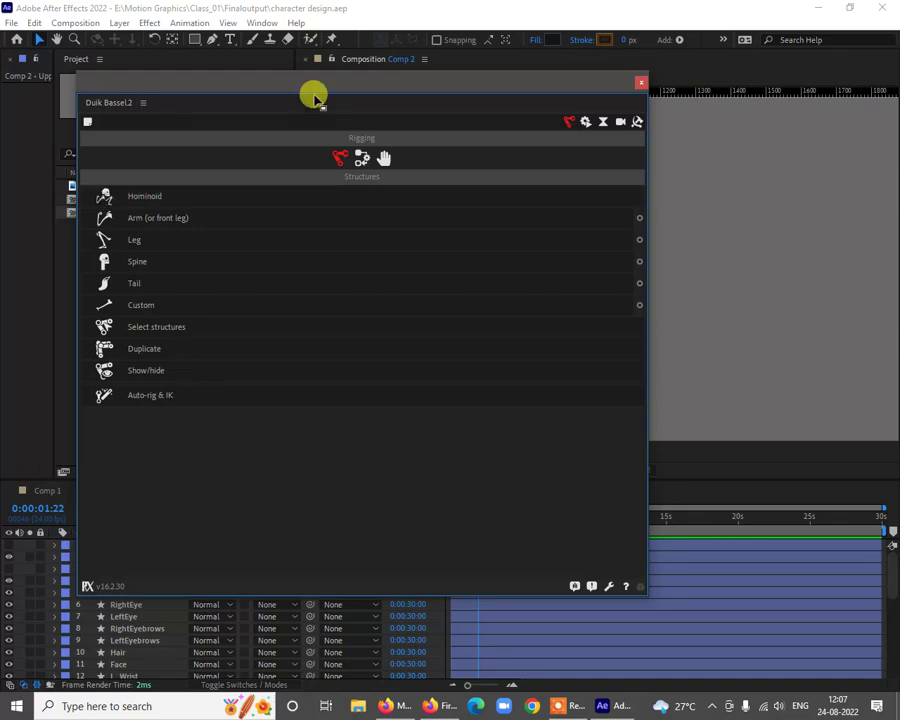
pyautogui.moveTo(306, 100); pyautogui.dragTo(396, 161)
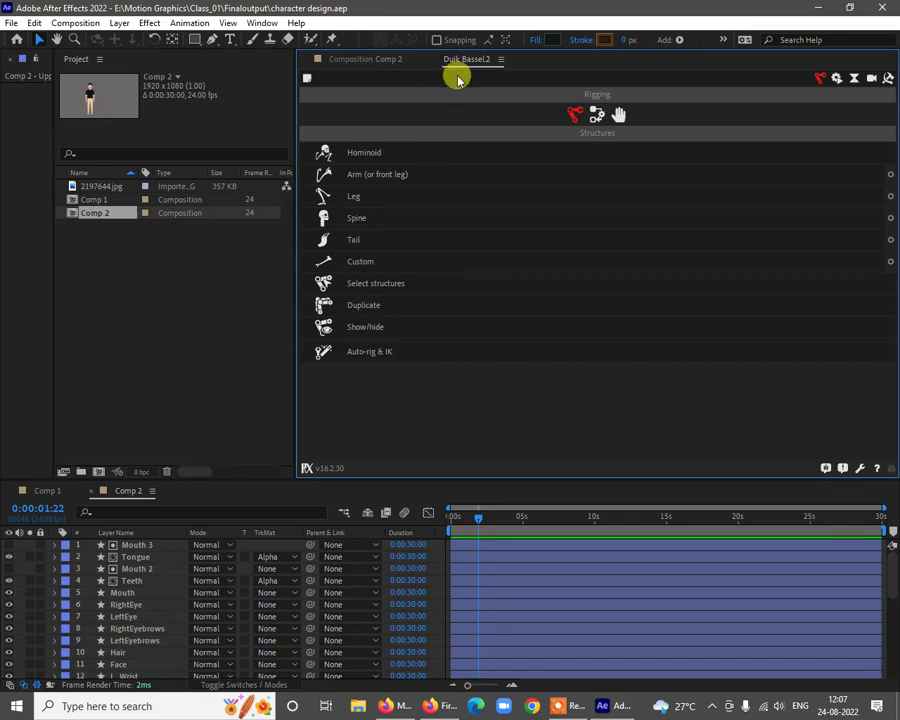
pyautogui.moveTo(480, 62); pyautogui.dragTo(501, 62)
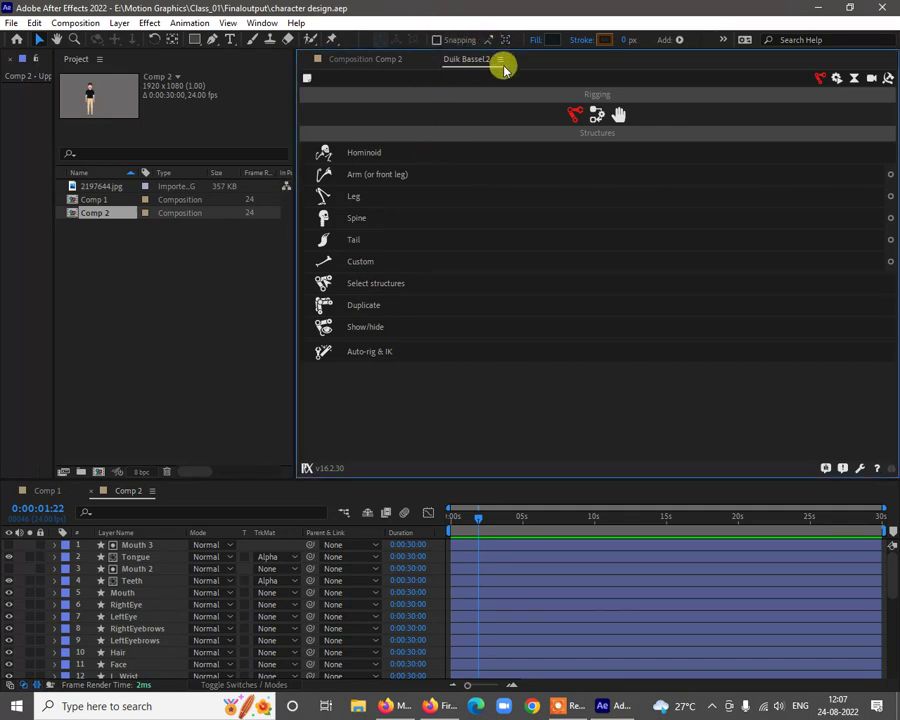
pyautogui.click(500, 59)
pyautogui.click(558, 79)
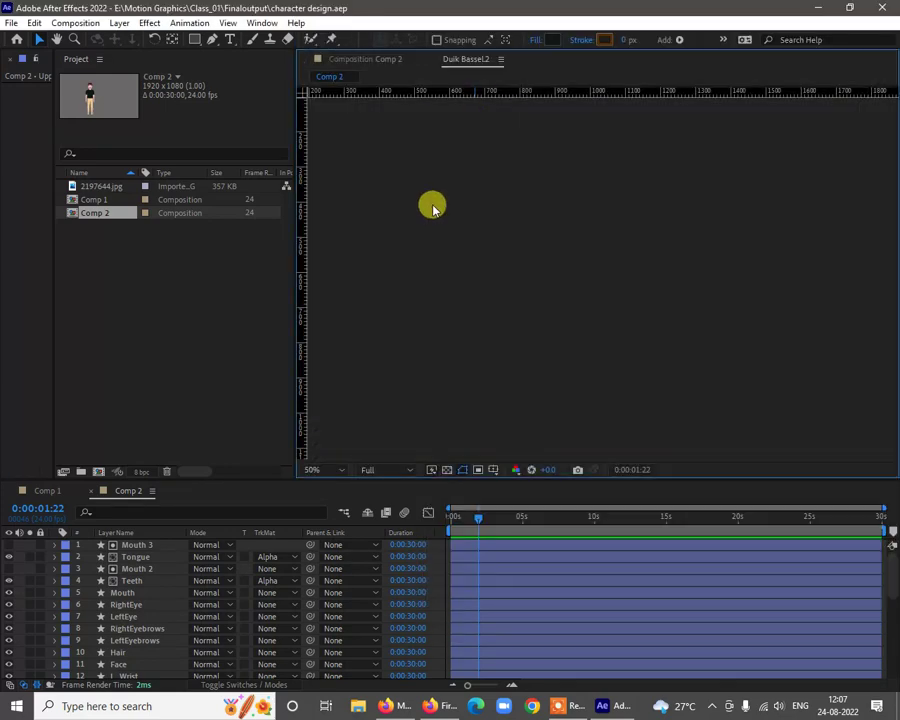
pyautogui.click(495, 60)
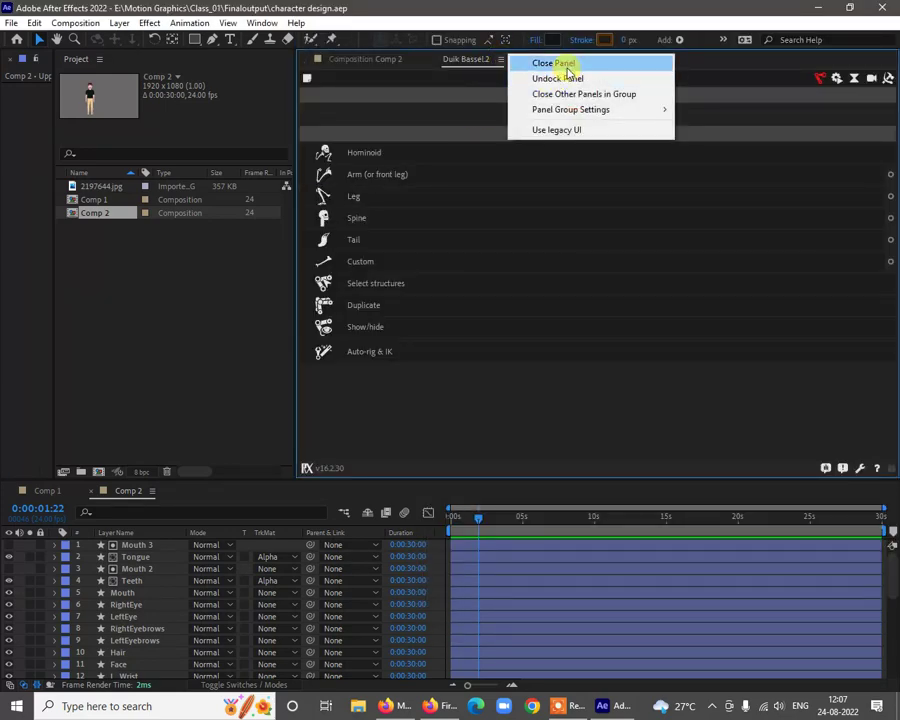
pyautogui.click(564, 79)
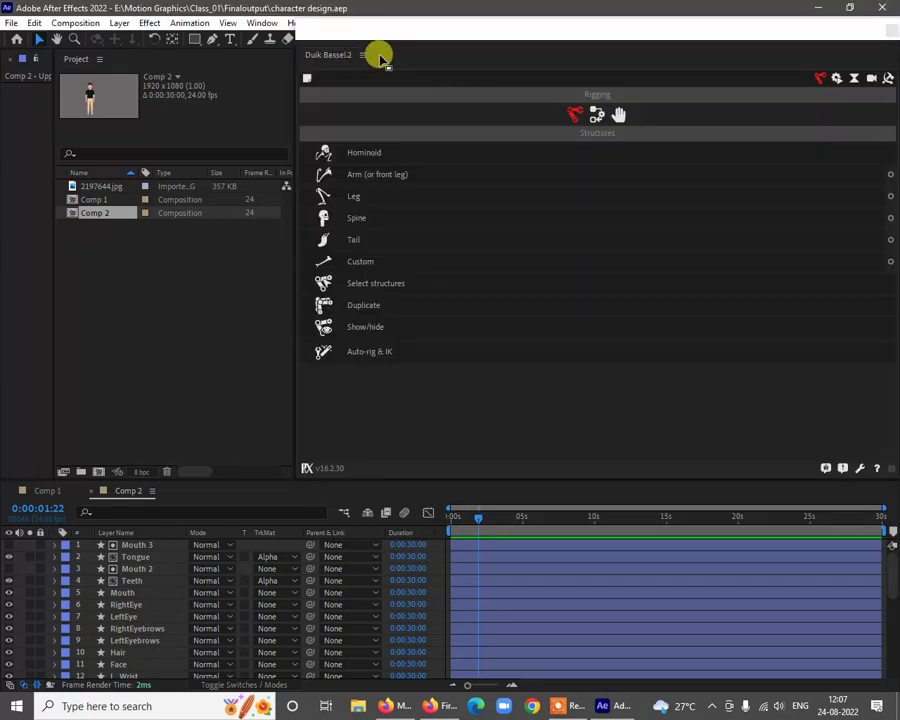
# Dock the Duik Bassel.2 panel beside Effect Controls and generate a Hominoid structure in Comp 2
pyautogui.moveTo(321, 46)
pyautogui.mouseDown()
pyautogui.moveTo(34, 118)
pyautogui.moveTo(20, 90)
pyautogui.moveTo(100, 100)
pyautogui.moveTo(237, 140)
pyautogui.mouseUp()
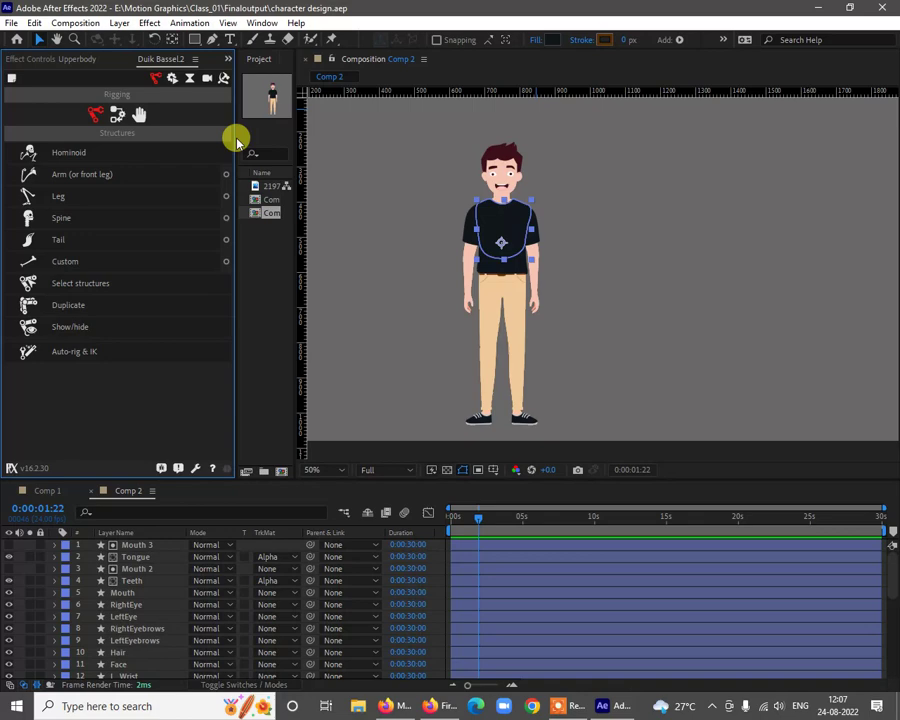
pyautogui.click(73, 155)
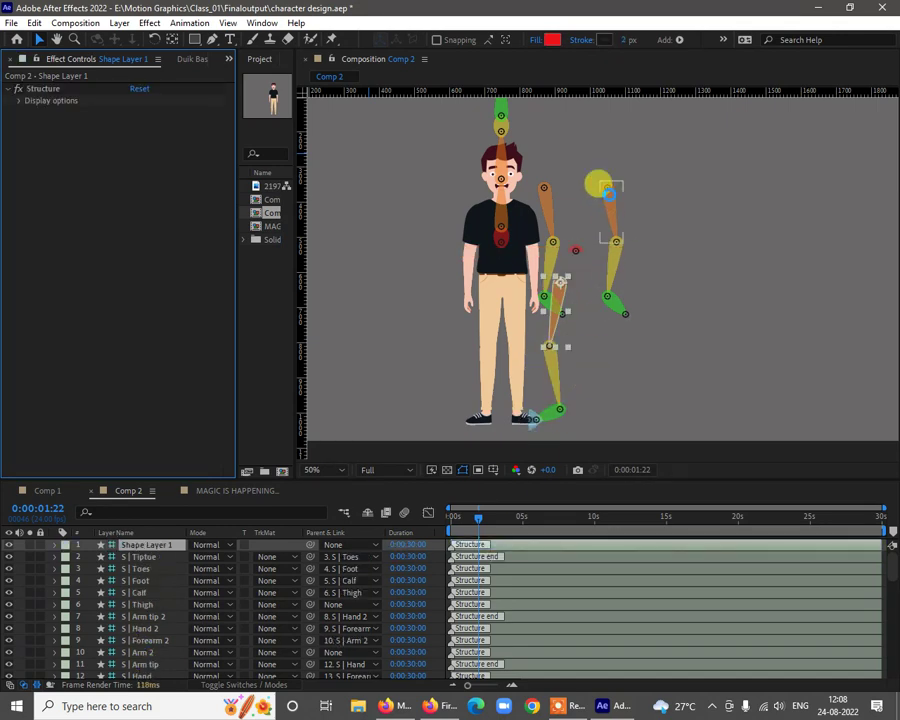
pyautogui.click(610, 195)
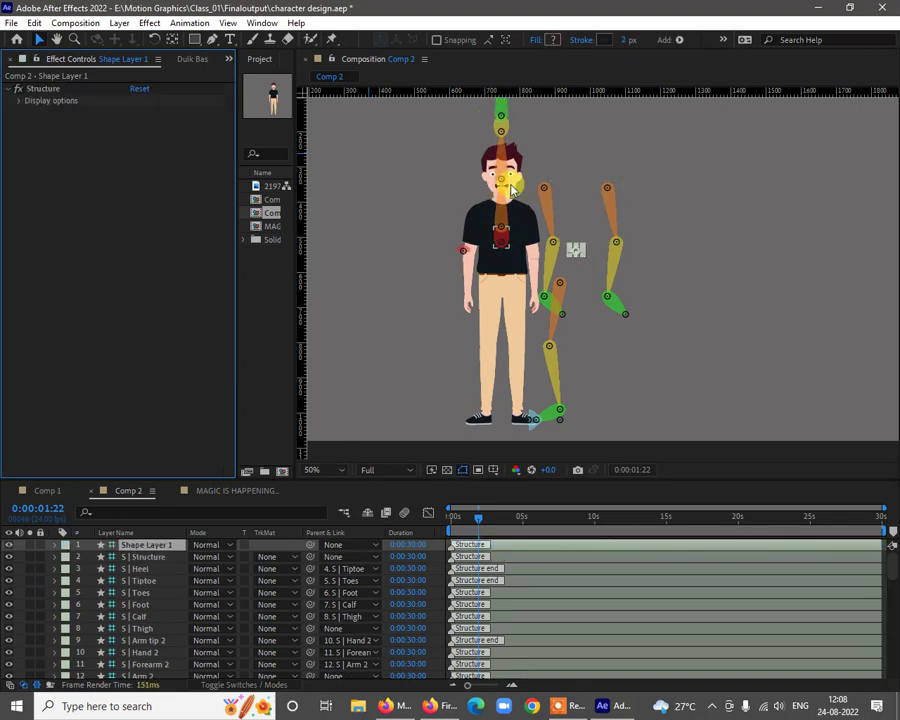
pyautogui.click(492, 140)
pyautogui.click(500, 254)
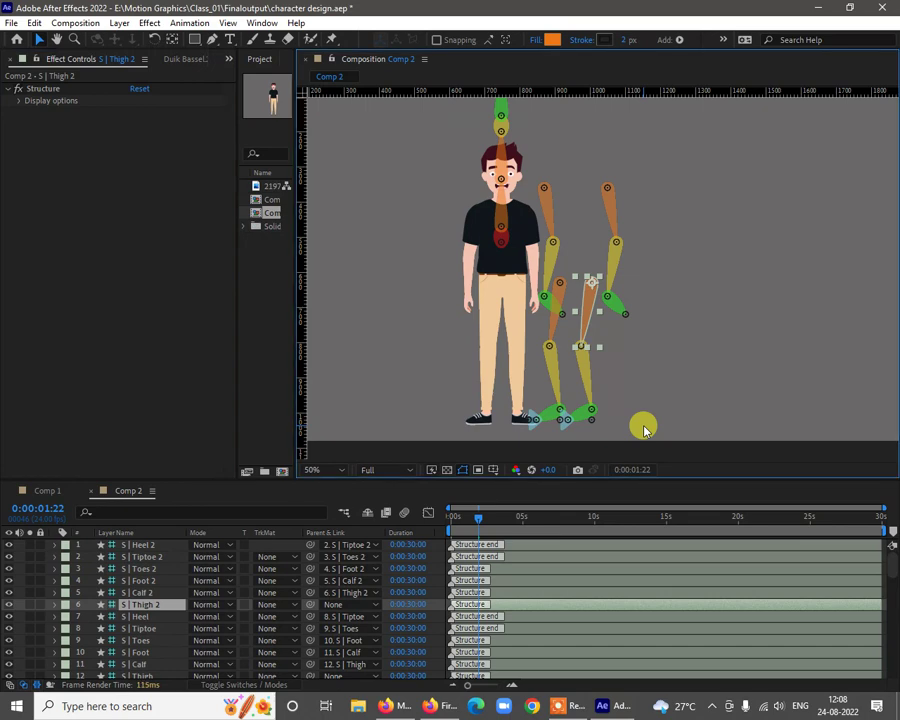
# Move the two arm structures clear of the character on opposite sides and place the S | Thigh structure over the trouser leg below S | Arm's side
pyautogui.press('h')
pyautogui.moveTo(716, 250); pyautogui.dragTo(750, 195)
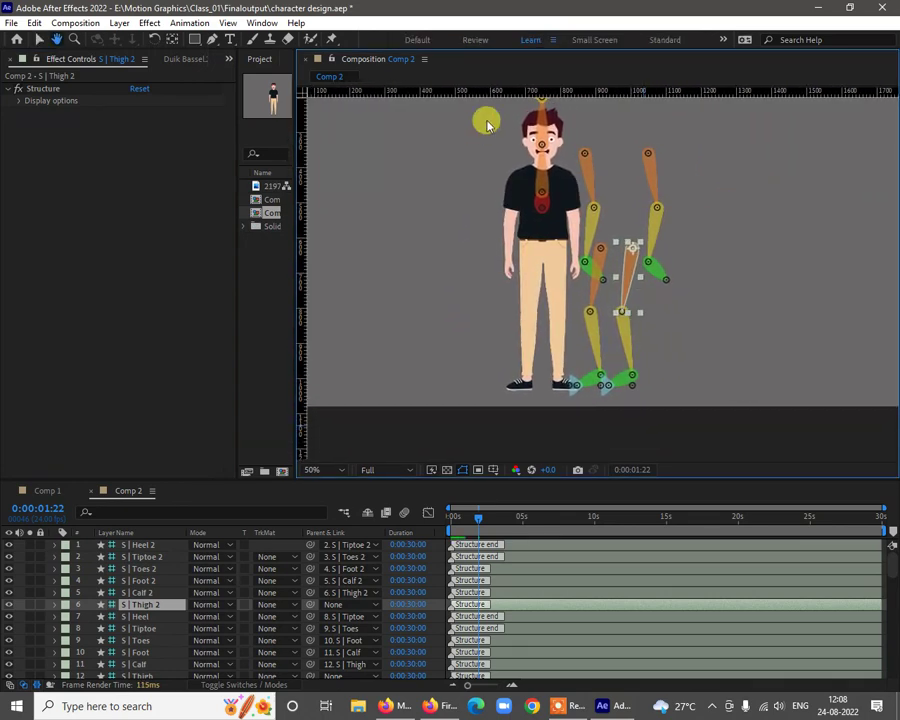
pyautogui.press('v')
pyautogui.click(582, 152)
pyautogui.moveTo(587, 161); pyautogui.dragTo(410, 155)
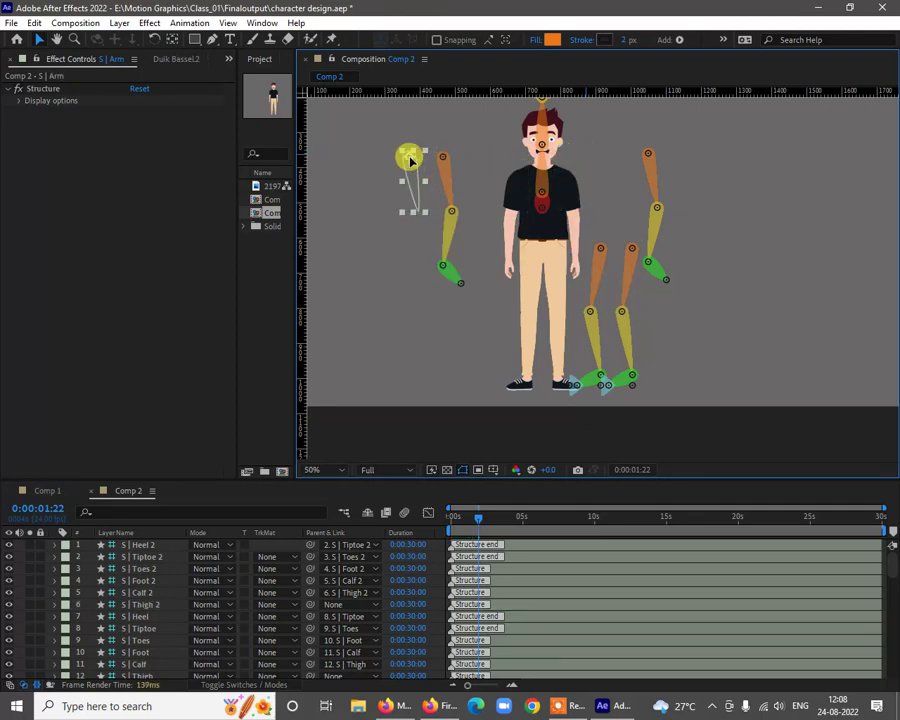
pyautogui.moveTo(649, 157); pyautogui.dragTo(662, 152)
pyautogui.moveTo(603, 253); pyautogui.dragTo(533, 257)
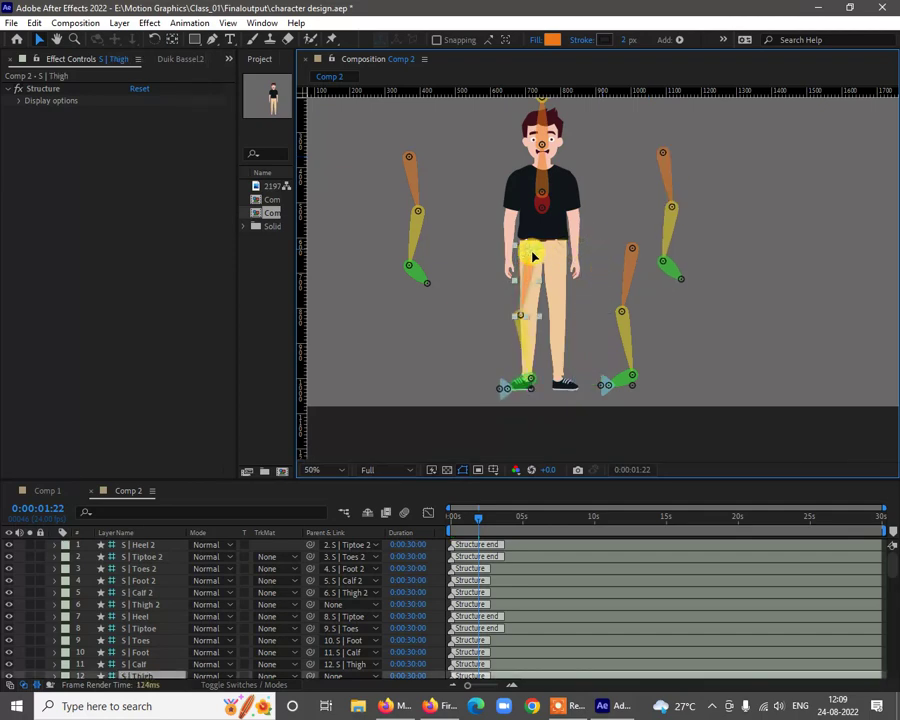
# Select the S | Heel 2 layer and enlarge the Timeline panel to show more of the structure layers
pyautogui.click(142, 548)
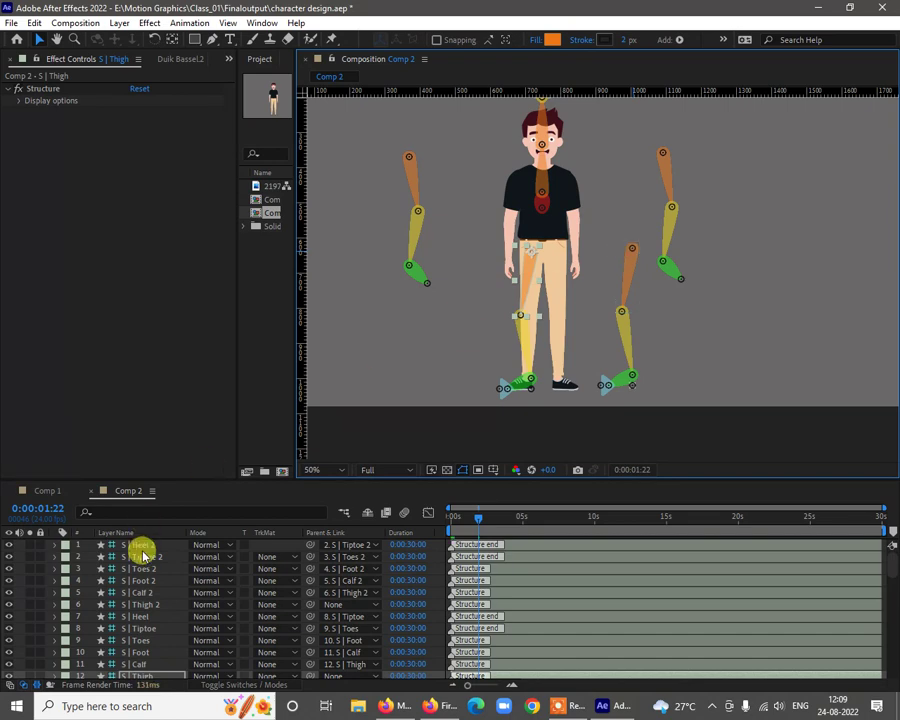
pyautogui.click(142, 549)
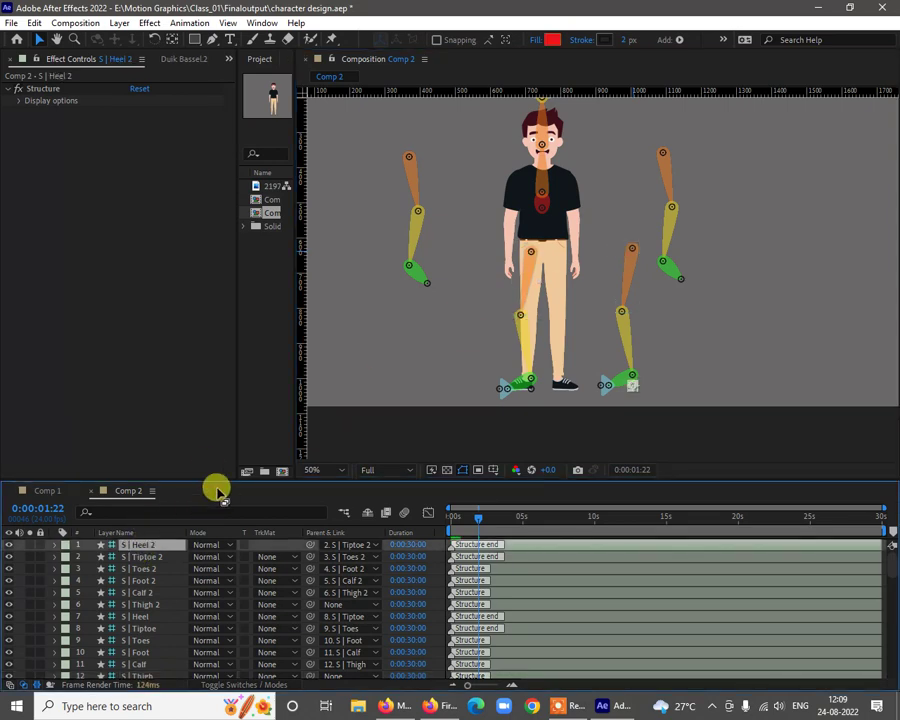
pyautogui.moveTo(218, 477); pyautogui.dragTo(234, 370)
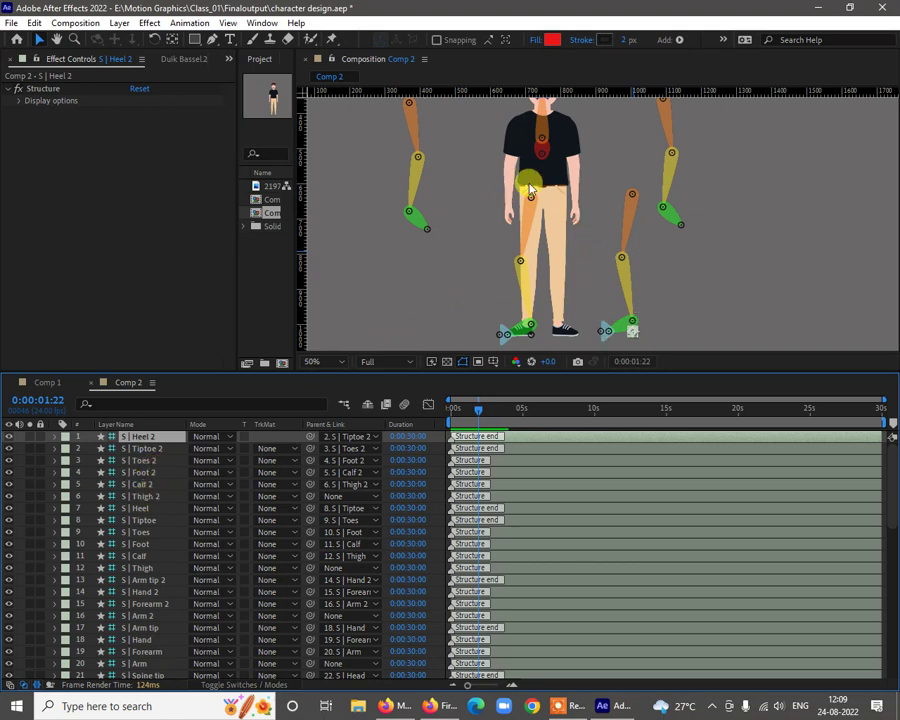
pyautogui.scroll(2, 595, 240)
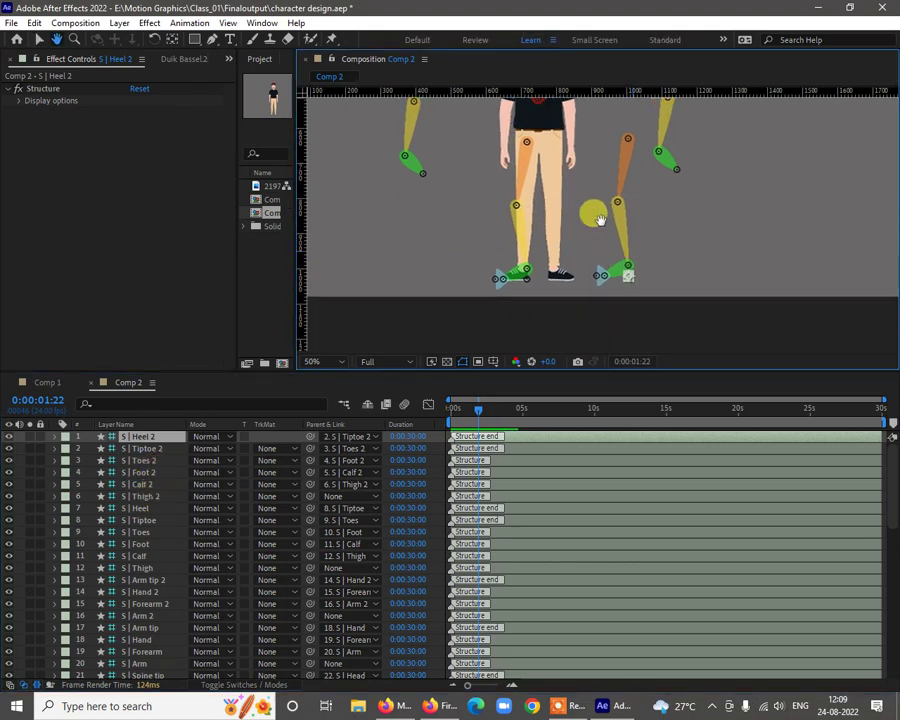
pyautogui.moveTo(518, 301); pyautogui.dragTo(569, 284)
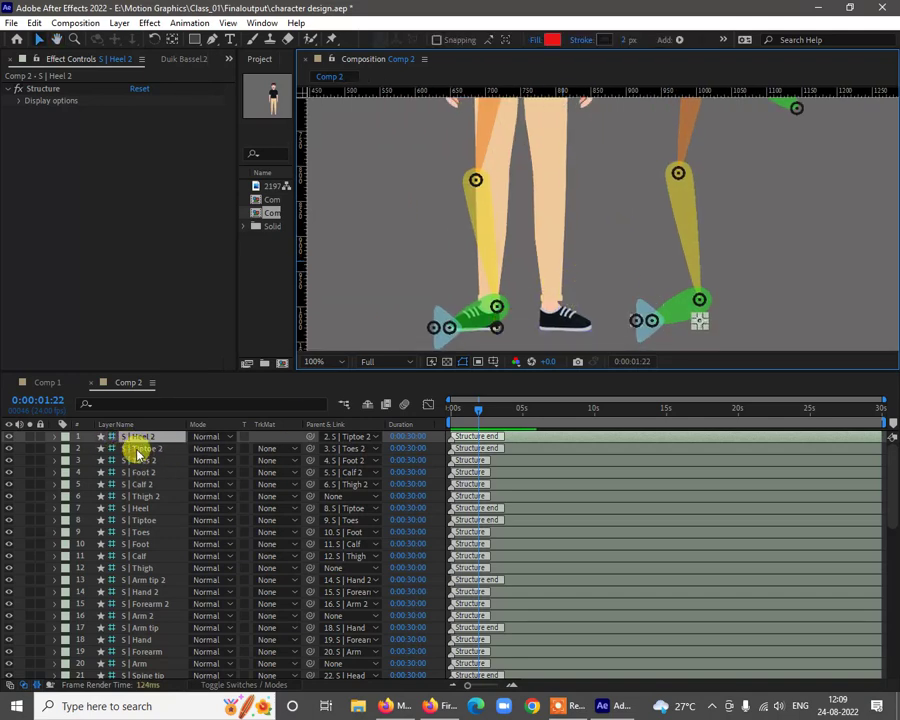
# Examine the list of generated structure layers from S | Heel 2 to S | Hips, selecting S | Hips
pyautogui.scroll(-9, 145, 558)
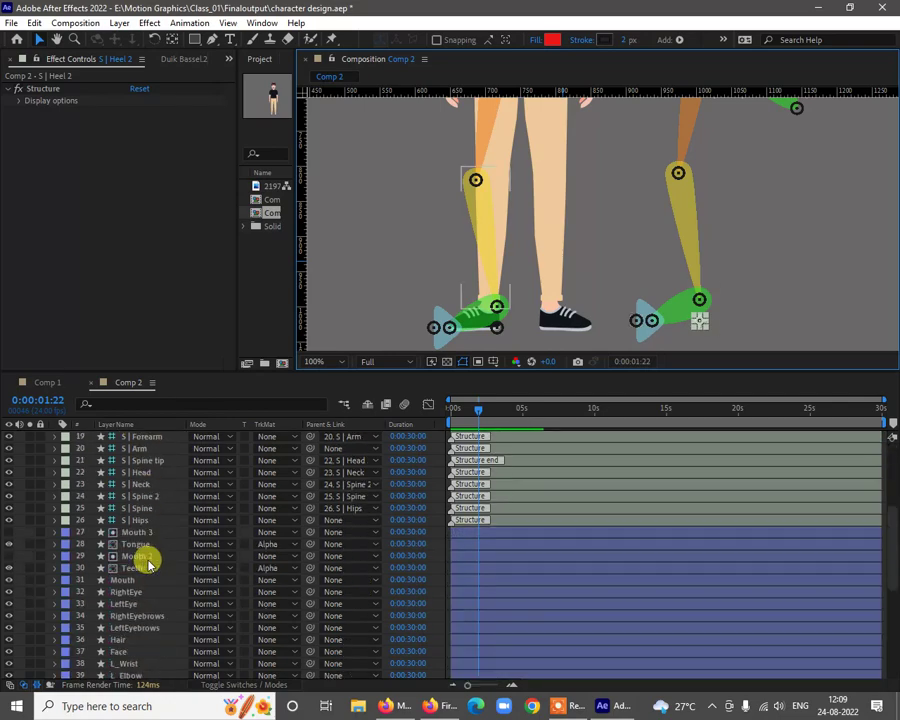
pyautogui.scroll(4, 148, 565)
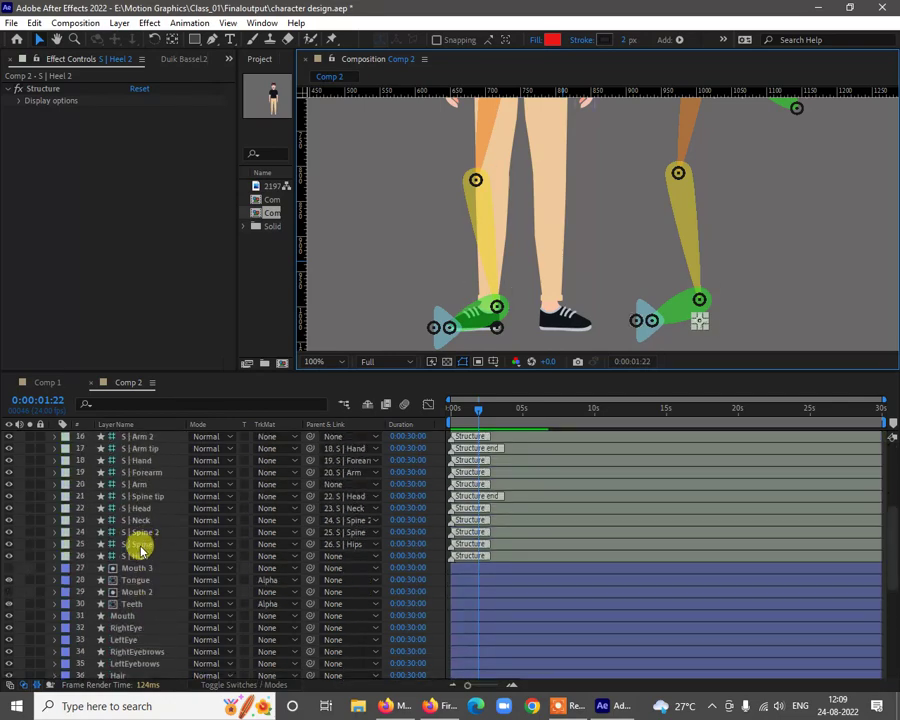
pyautogui.click(137, 557)
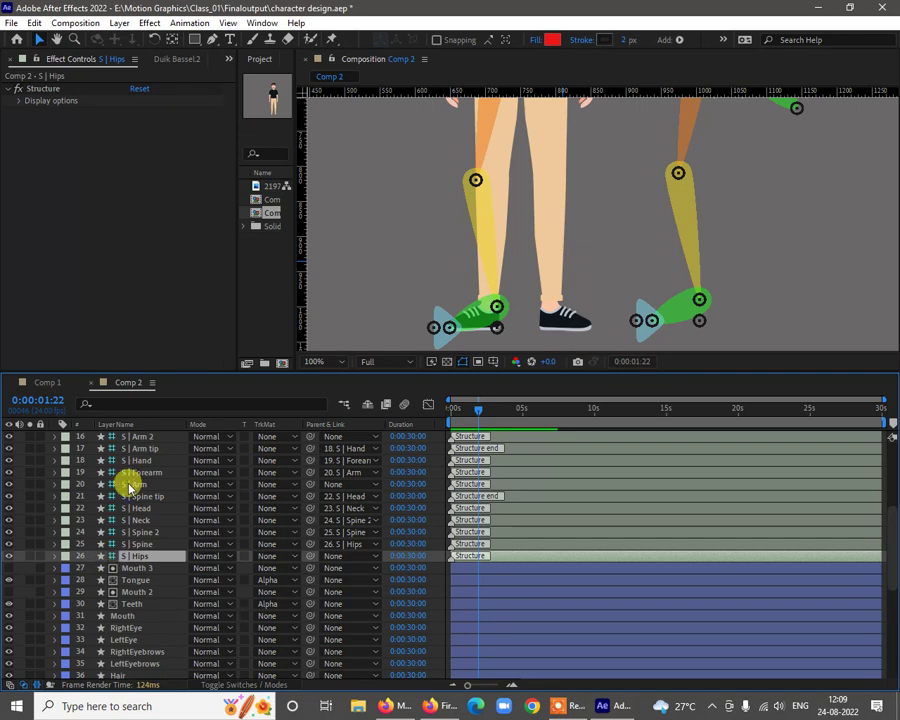
pyautogui.scroll(5, 128, 485)
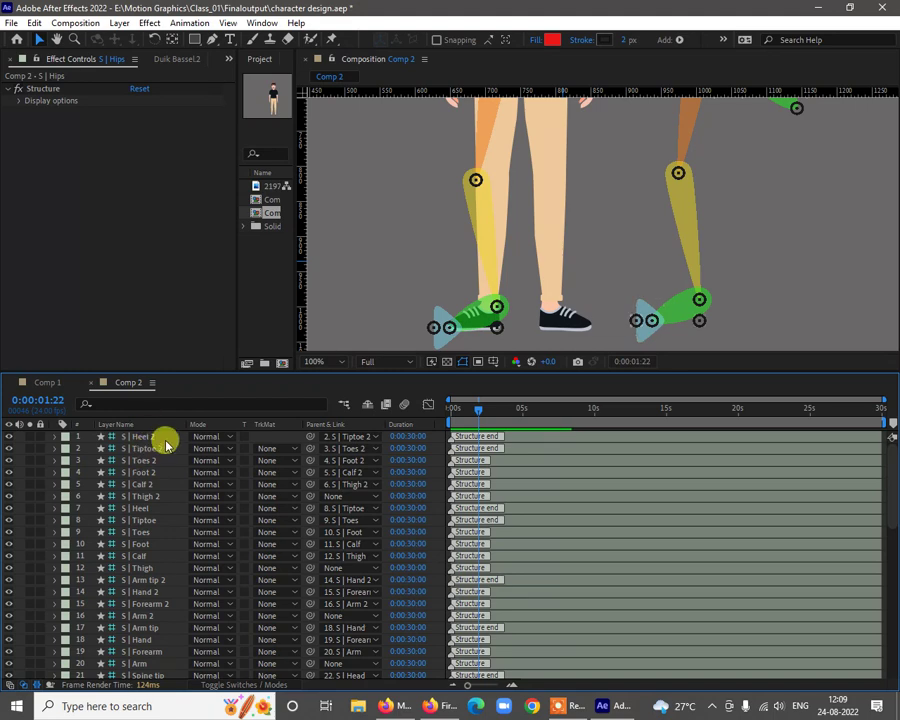
pyautogui.scroll(-3, 171, 588)
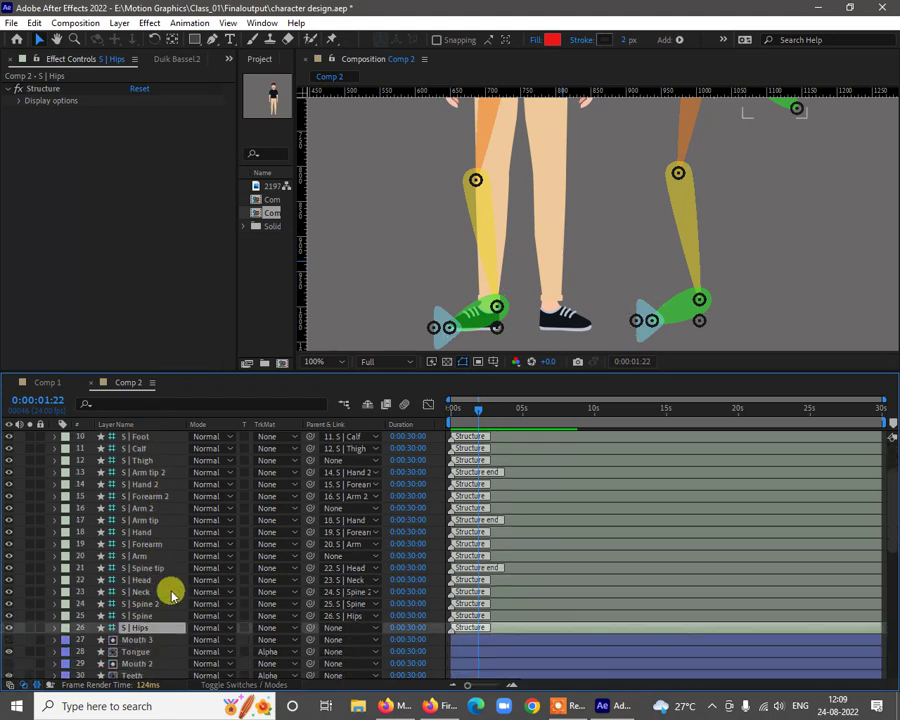
pyautogui.scroll(-1, 171, 594)
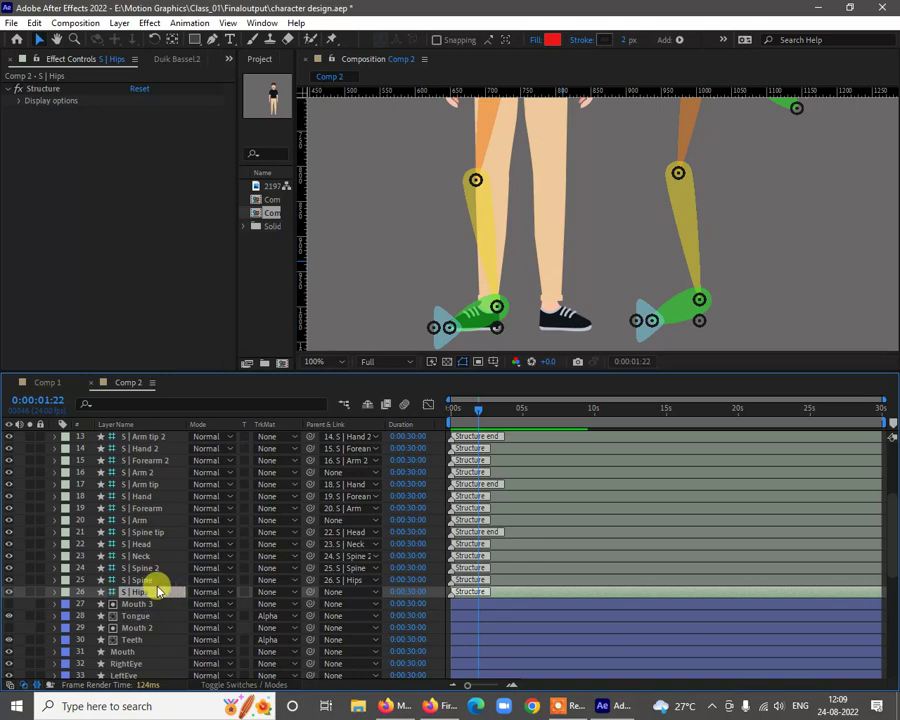
# Select the S | Thigh structure on the character's leg and locate its layer in the timeline
pyautogui.scroll(3, 542, 252)
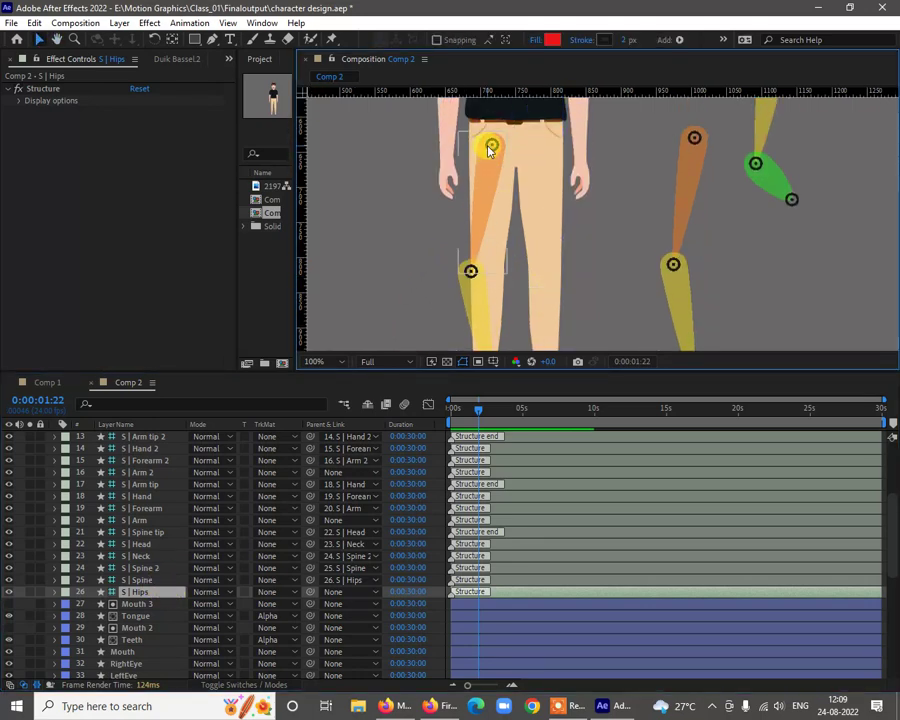
pyautogui.scroll(-2, 124, 550)
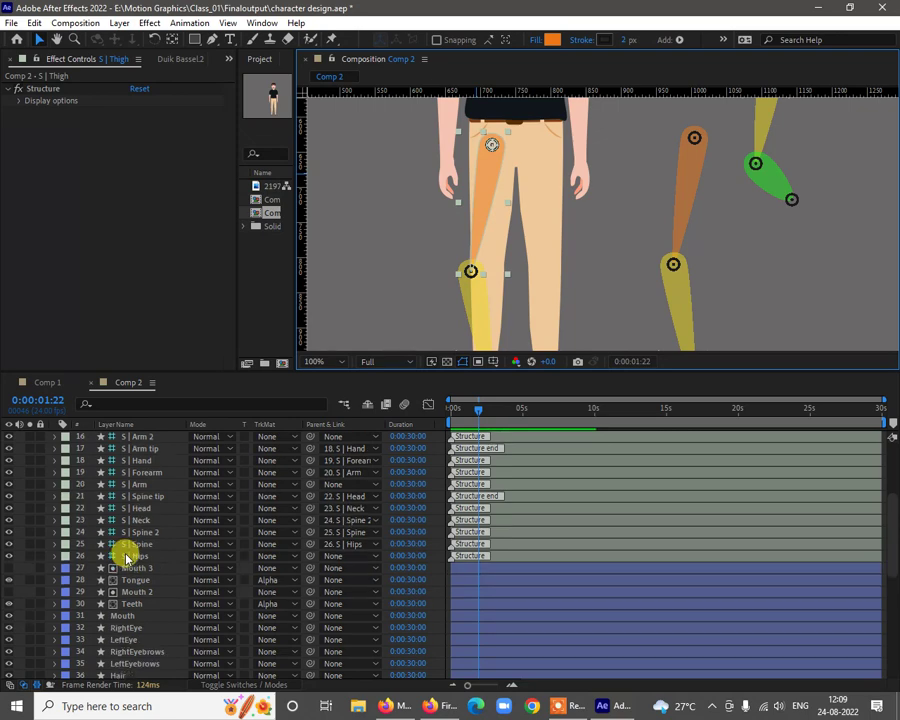
pyautogui.scroll(6, 128, 520)
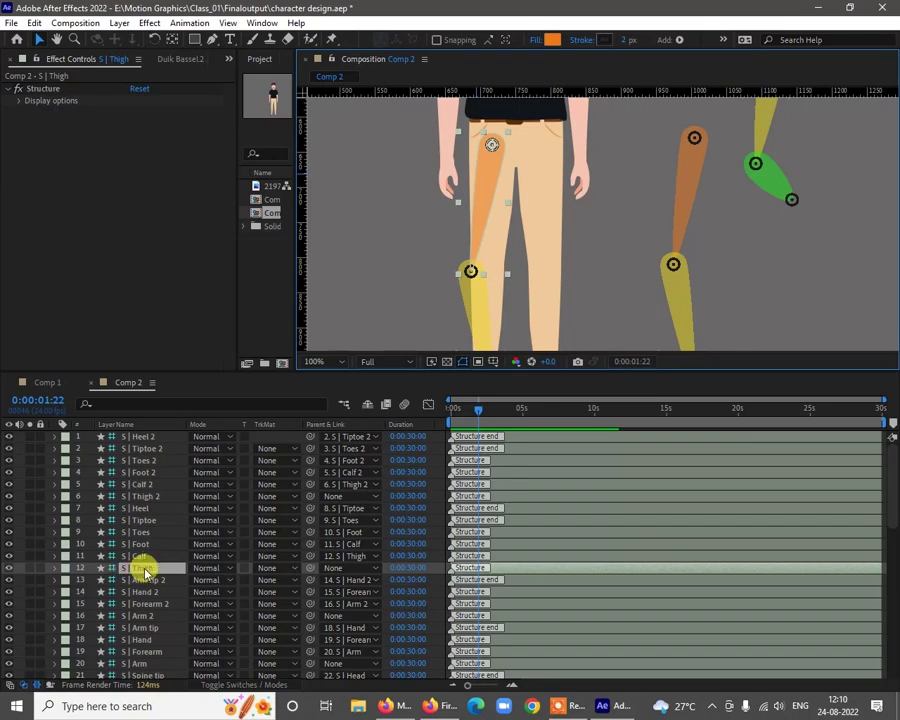
# Examine how the leg structures sit against the character's legs and inspect the L_Foot 2 shoe up close
pyautogui.scroll(-4, 164, 626)
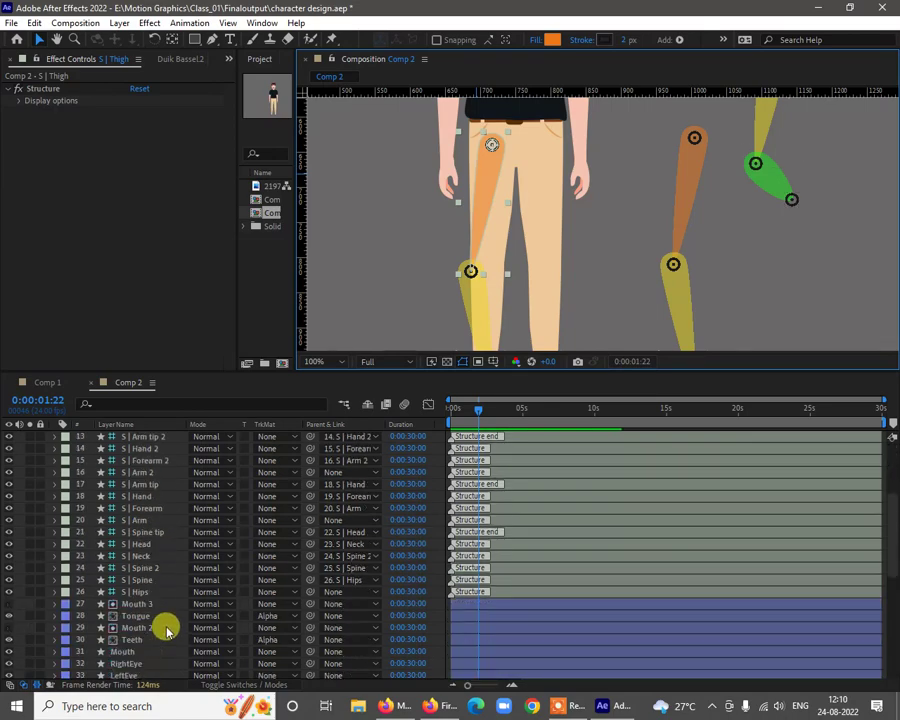
pyautogui.moveTo(549, 212); pyautogui.dragTo(554, 219)
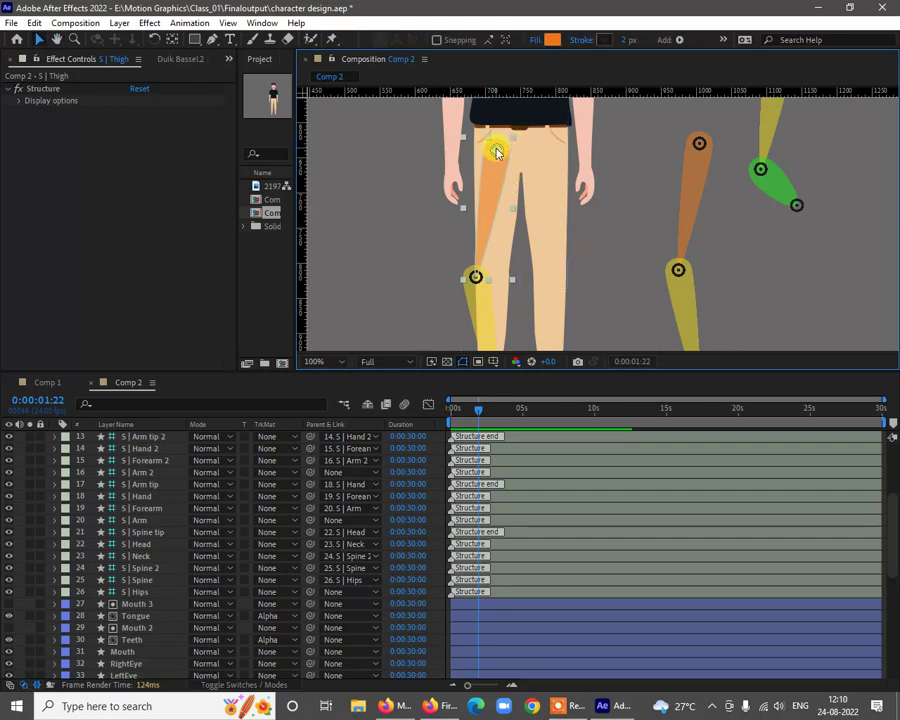
pyautogui.press('space')
pyautogui.moveTo(655, 183); pyautogui.dragTo(653, 231)
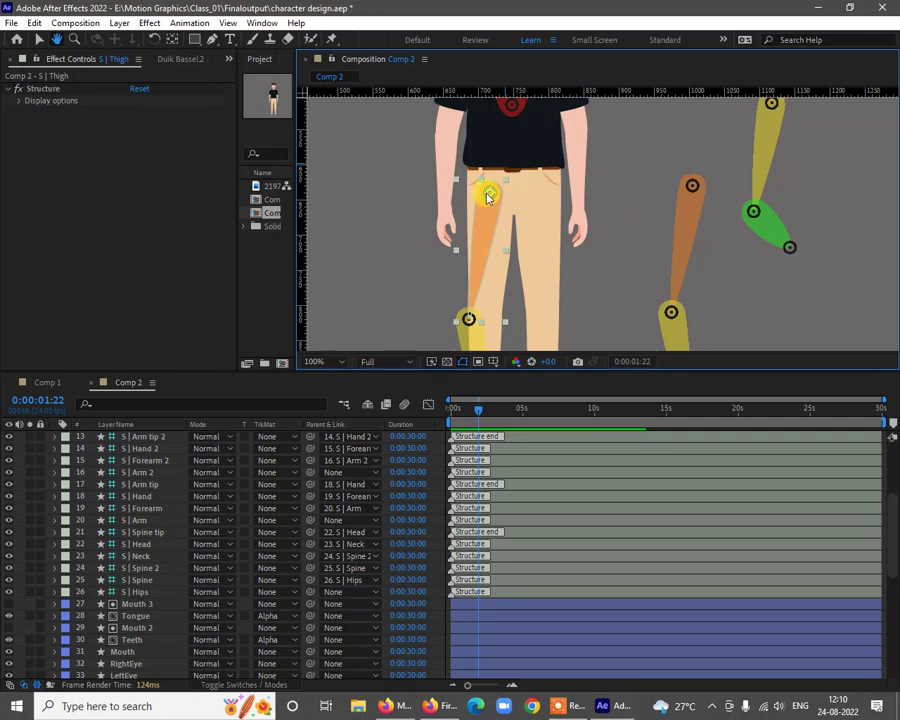
pyautogui.press(',')
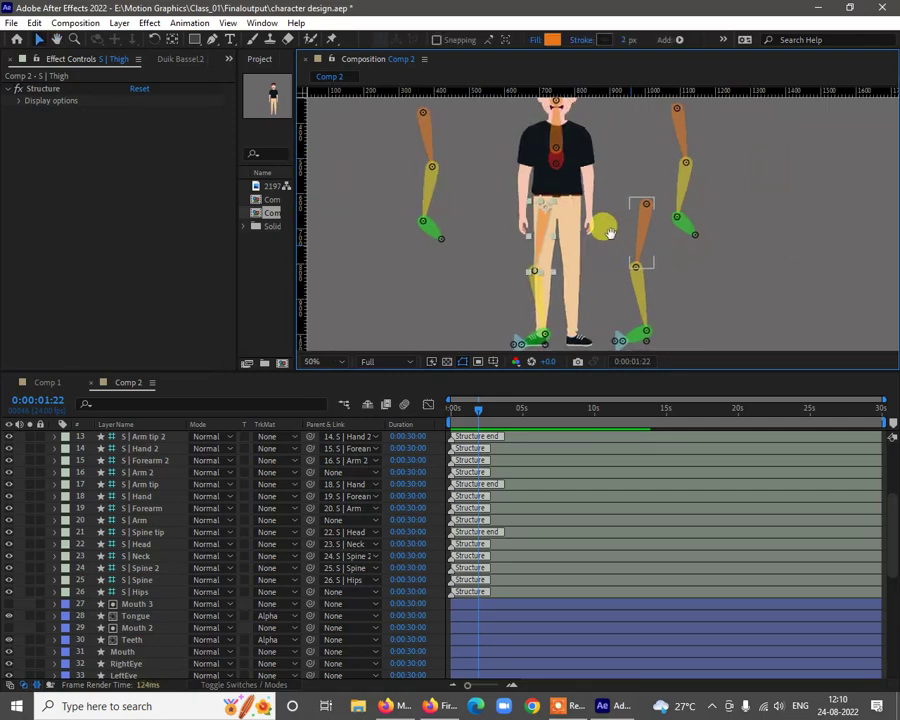
pyautogui.moveTo(610, 233); pyautogui.dragTo(592, 223)
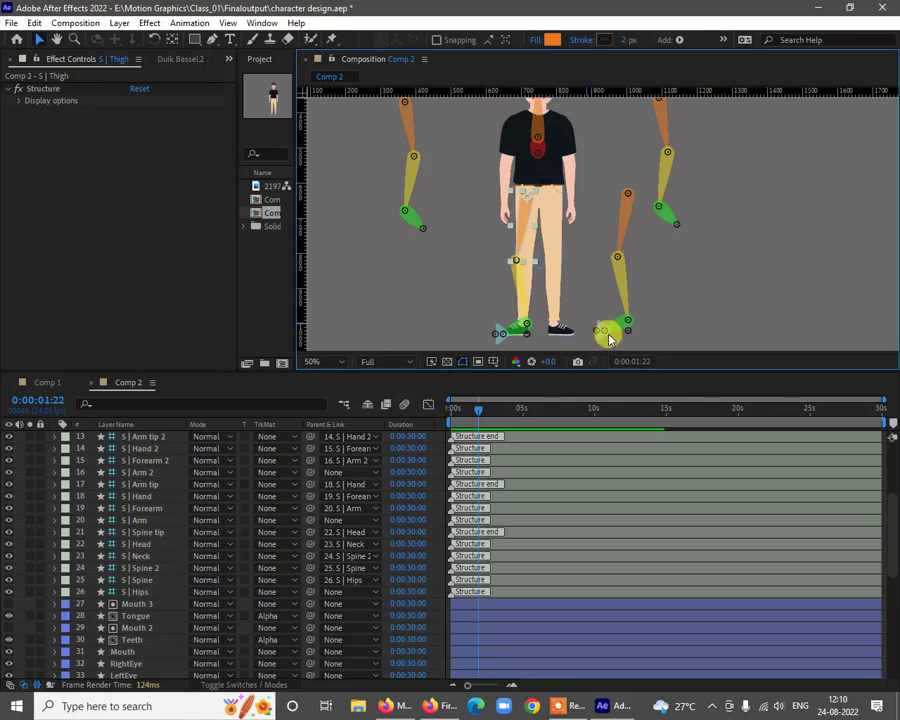
pyautogui.moveTo(589, 291); pyautogui.dragTo(600, 235)
pyautogui.press('.')
pyautogui.moveTo(555, 323); pyautogui.dragTo(604, 120)
pyautogui.press('v')
pyautogui.click(562, 283)
pyautogui.press('.')
pyautogui.press('.')
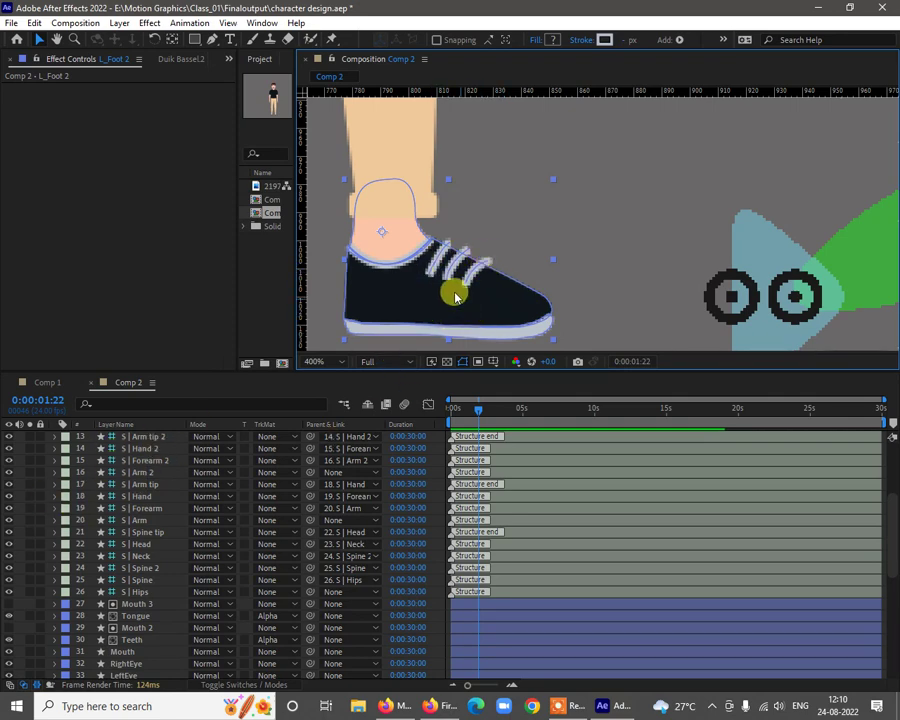
# Shift the S | Thigh structure slightly toward the outer edge of the trouser leg
pyautogui.scroll(-2, 530, 255)
pyautogui.moveTo(580, 229); pyautogui.dragTo(583, 352)
pyautogui.press('v')
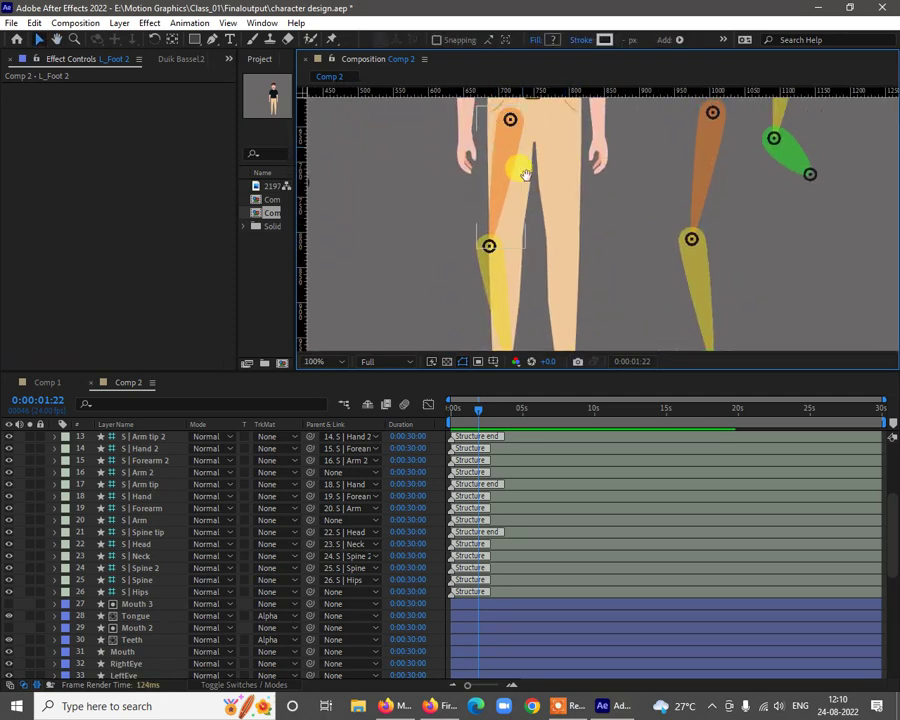
pyautogui.moveTo(526, 175); pyautogui.dragTo(504, 181)
pyautogui.click(510, 185)
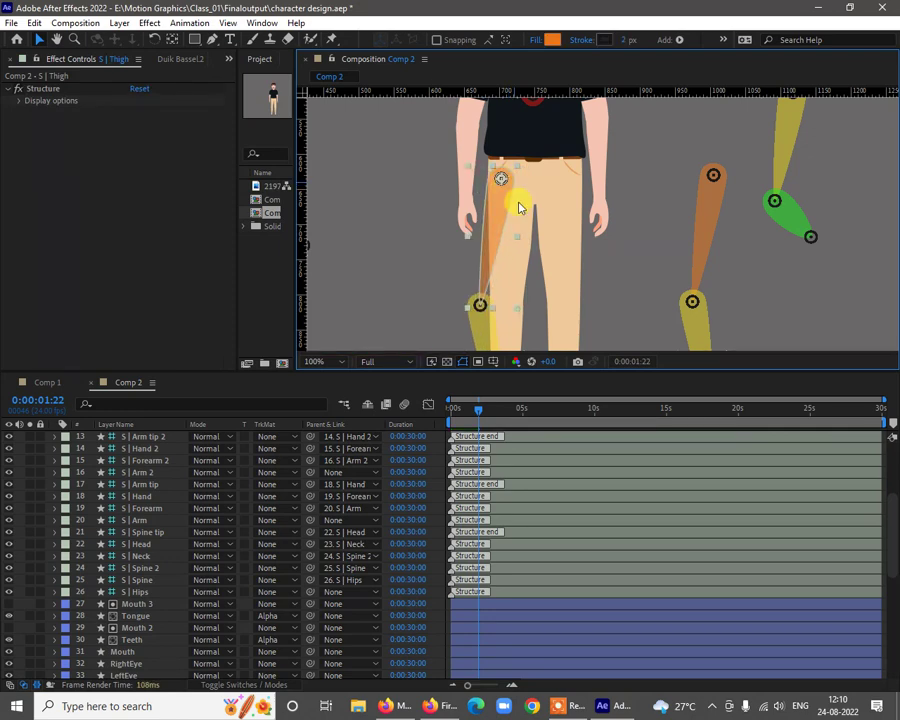
pyautogui.click(519, 283)
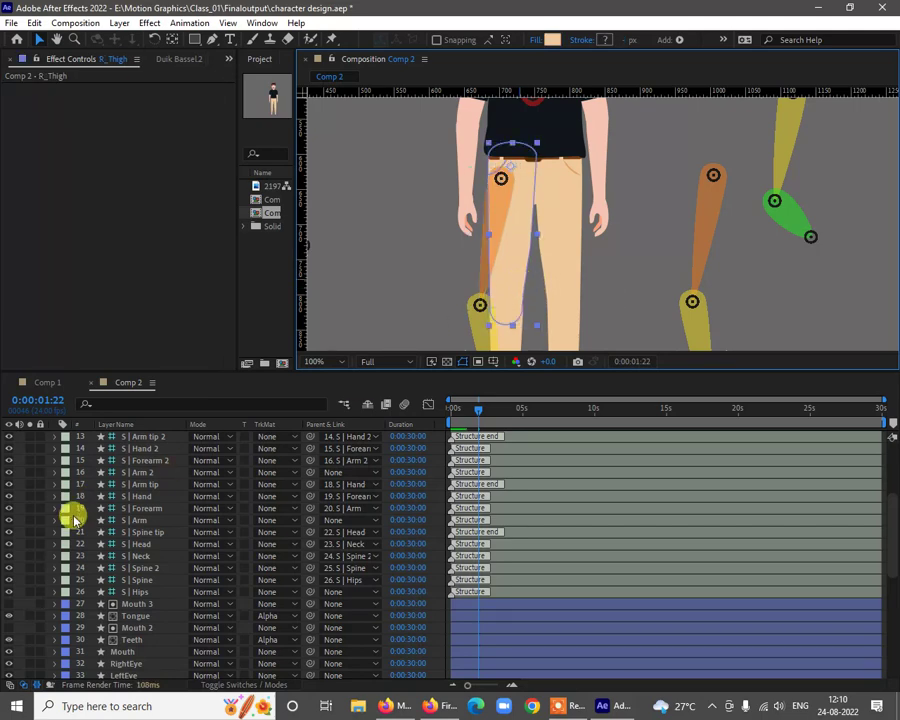
pyautogui.scroll(-5, 135, 571)
pyautogui.scroll(-3, 136, 575)
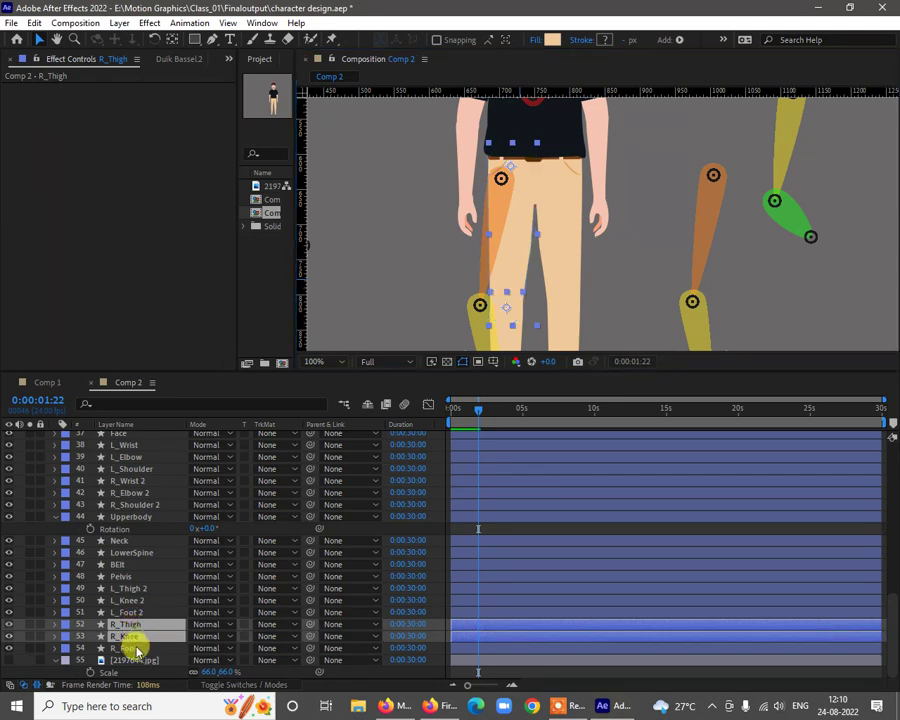
pyautogui.keyDown('shift'); pyautogui.click(132, 646); pyautogui.keyUp('shift')
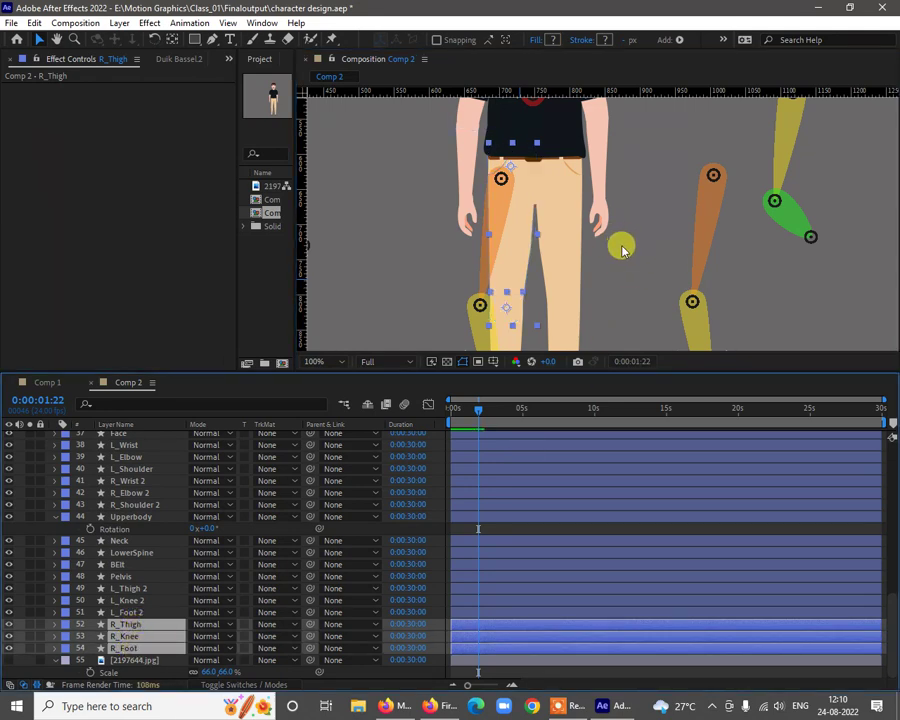
# Solo one leg's structure layers from S | Thigh down to S | Heel together with R_Thigh, R_Knee and R_Foot, and clear the selection
pyautogui.click(502, 179)
pyautogui.click(502, 181)
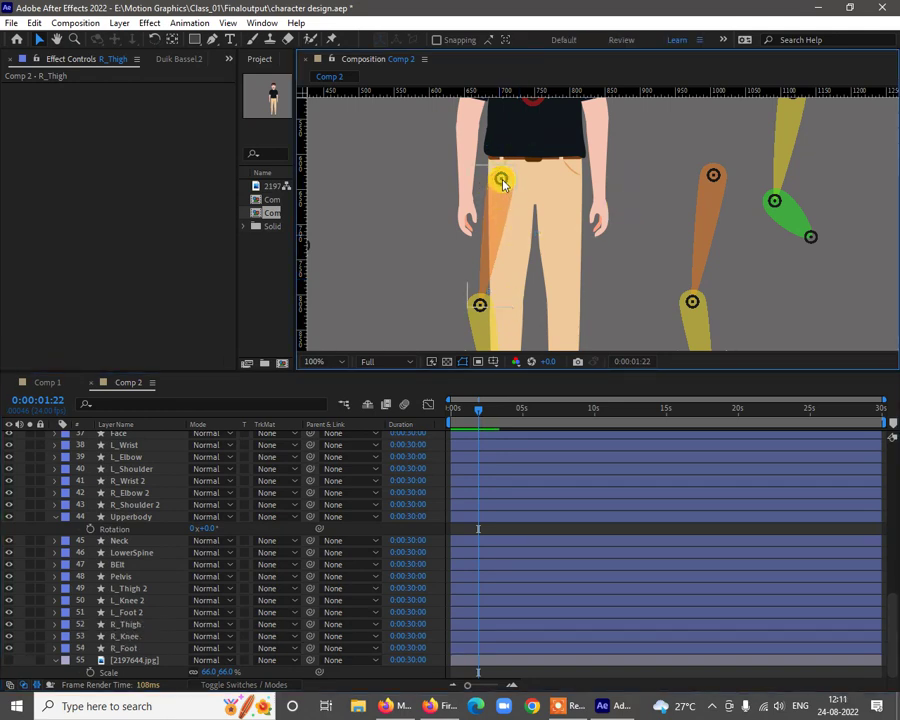
pyautogui.scroll(8, 120, 520)
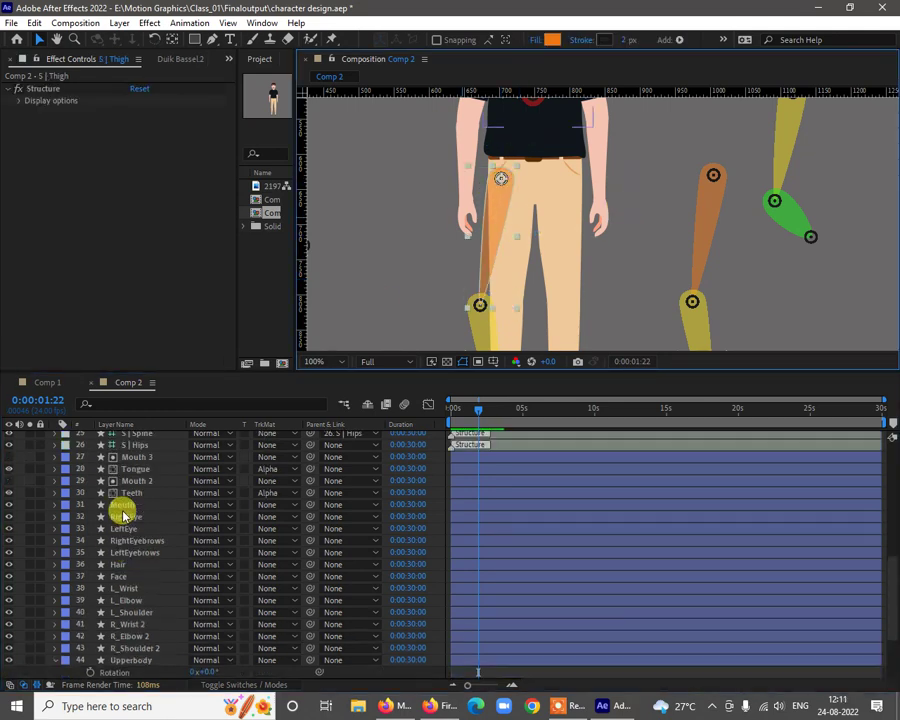
pyautogui.scroll(4, 125, 515)
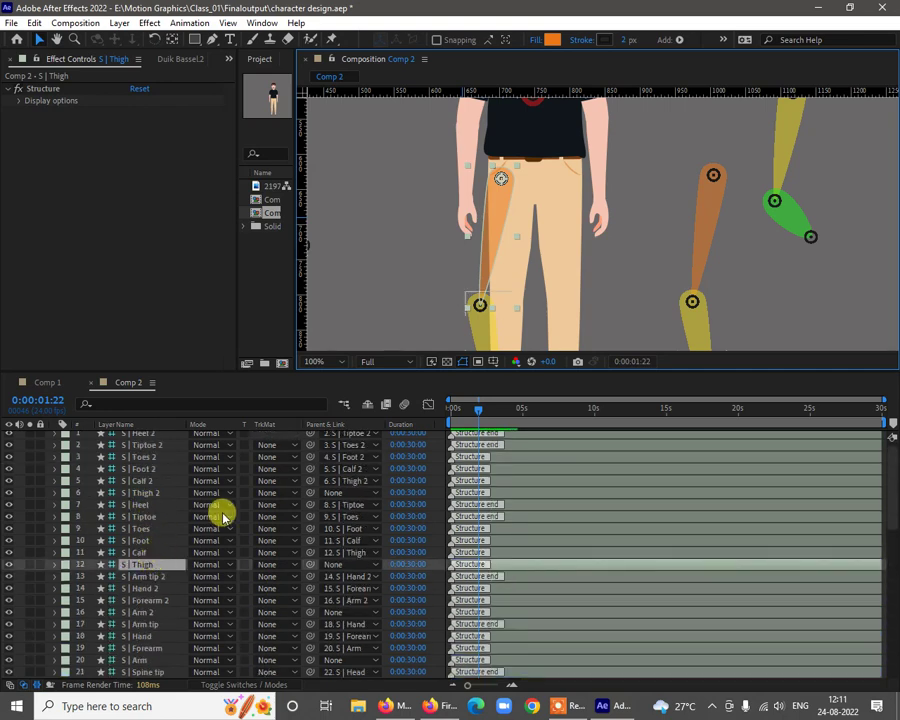
pyautogui.keyDown('ctrl'); pyautogui.click(144, 552); pyautogui.keyUp('ctrl')
pyautogui.keyDown('ctrl'); pyautogui.click(145, 540); pyautogui.keyUp('ctrl')
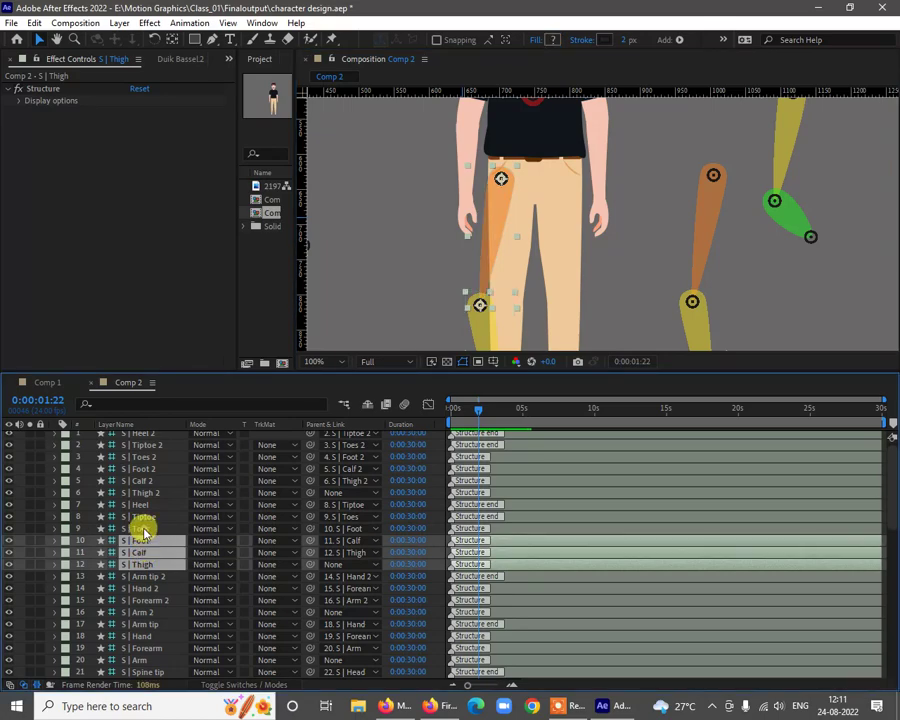
pyautogui.scroll(-7, 150, 560)
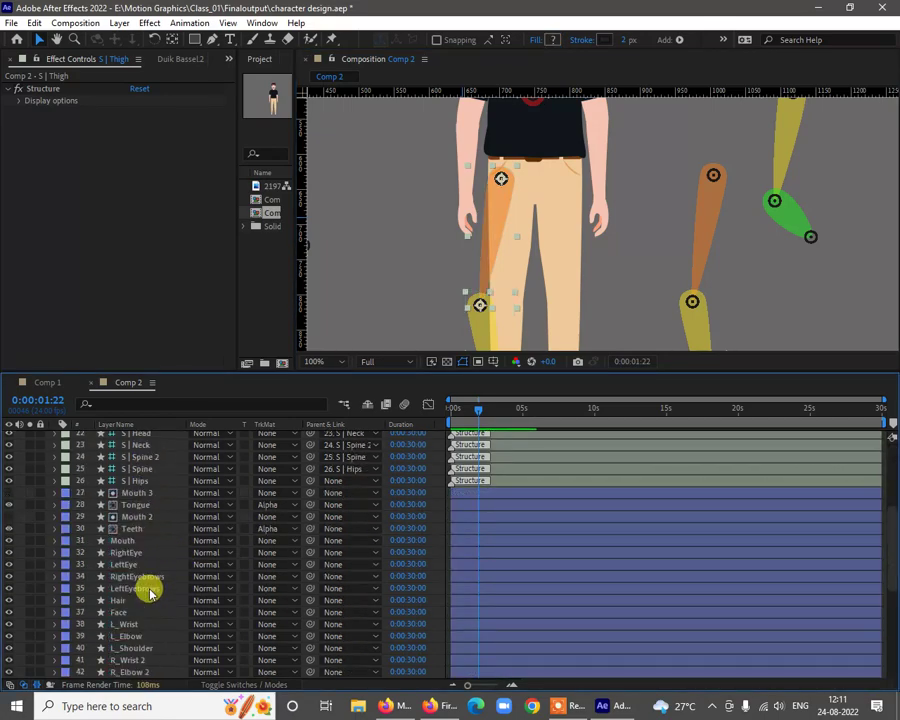
pyautogui.scroll(-3, 150, 593)
pyautogui.scroll(-2, 150, 593)
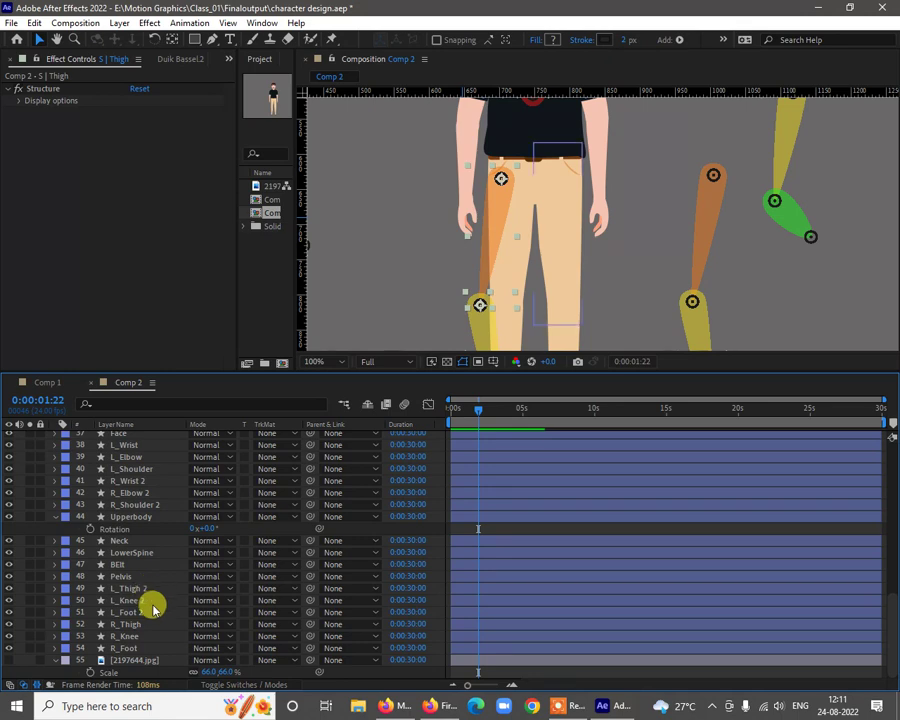
pyautogui.click(139, 626)
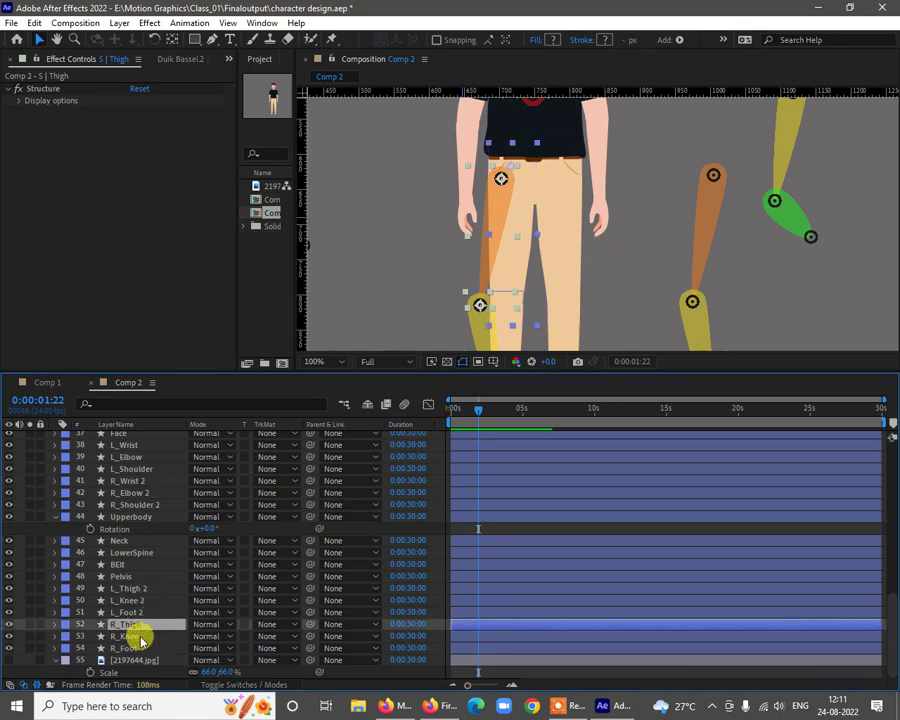
pyautogui.keyDown('ctrl'); pyautogui.click(140, 636); pyautogui.keyUp('ctrl')
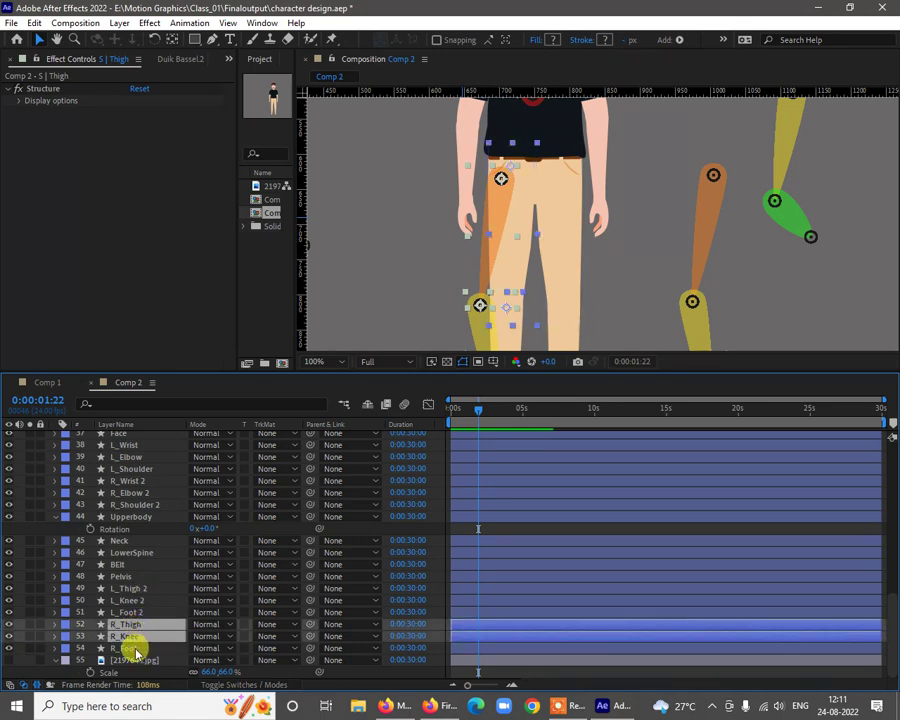
pyautogui.keyDown('ctrl'); pyautogui.click(137, 648); pyautogui.keyUp('ctrl')
pyautogui.scroll(-1, 617, 217)
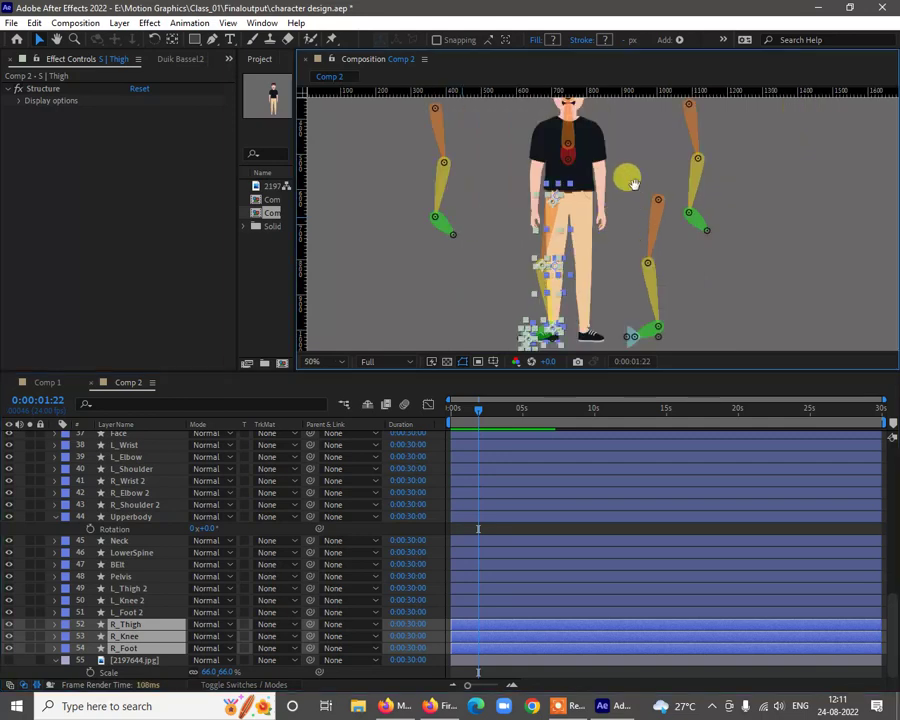
pyautogui.scroll(-1, 633, 185)
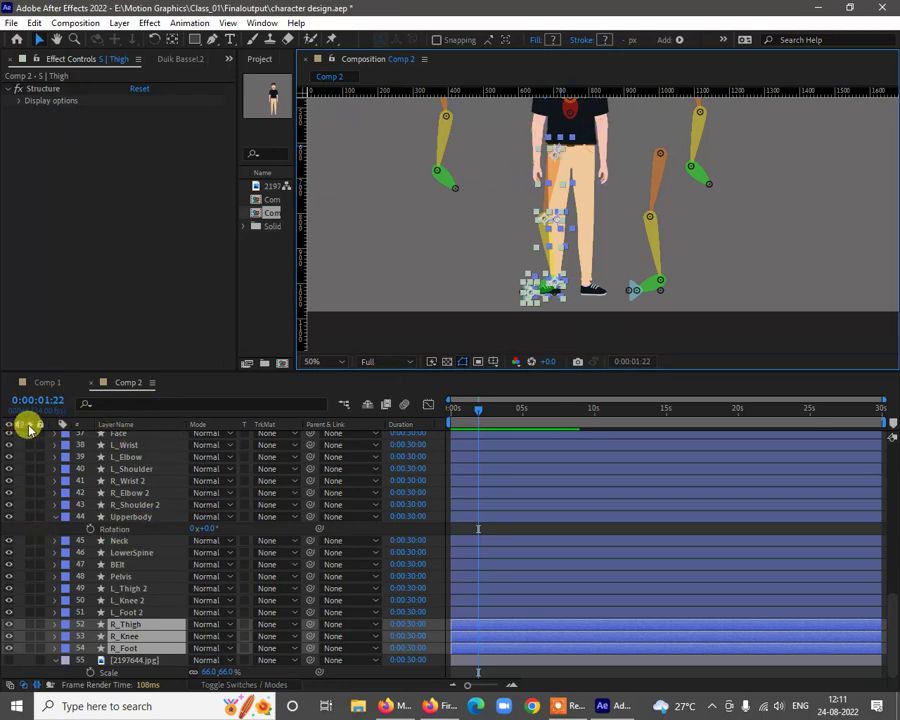
pyautogui.click(30, 628)
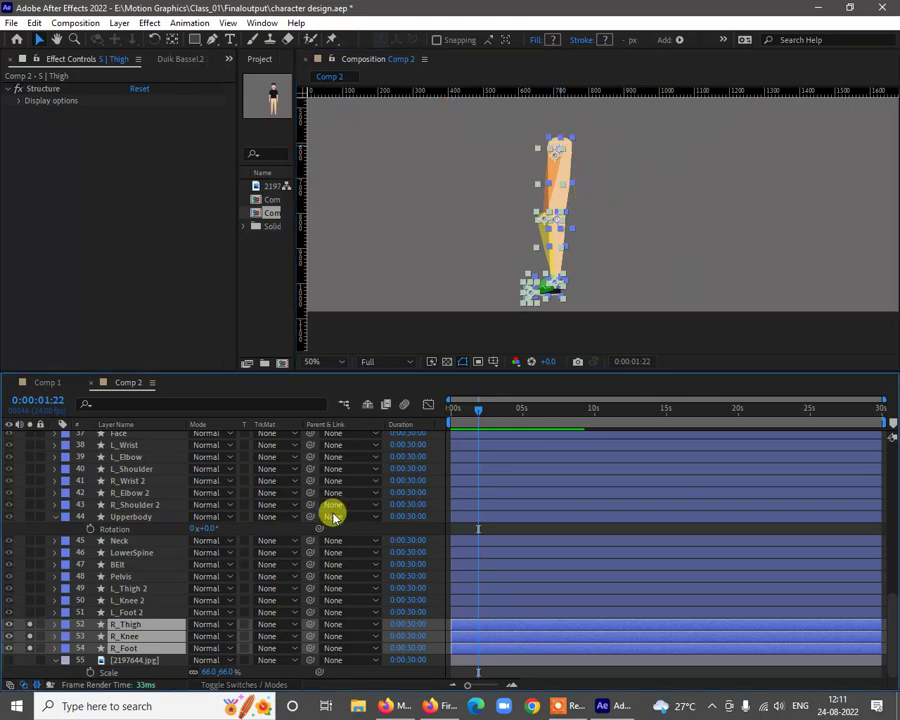
pyautogui.click(652, 230)
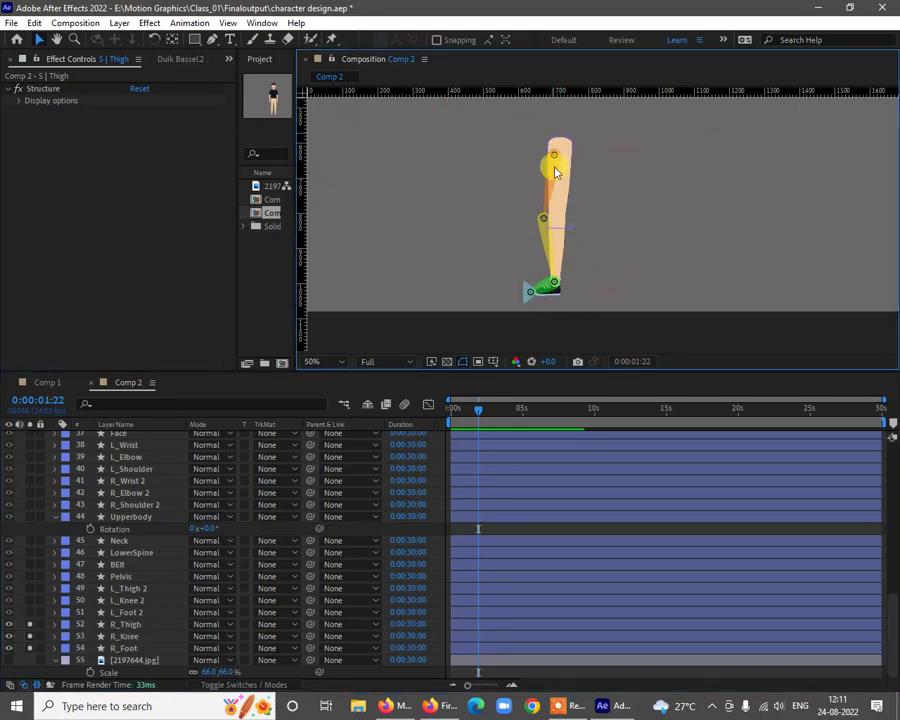
# Place a horizontal and a vertical guide crossing at the R_Thigh layer's anchor point
pyautogui.press('space')
pyautogui.moveTo(640, 208)
pyautogui.mouseDown()
pyautogui.moveTo(609, 217)
pyautogui.moveTo(635, 205)
pyautogui.mouseUp()
pyautogui.press('v')
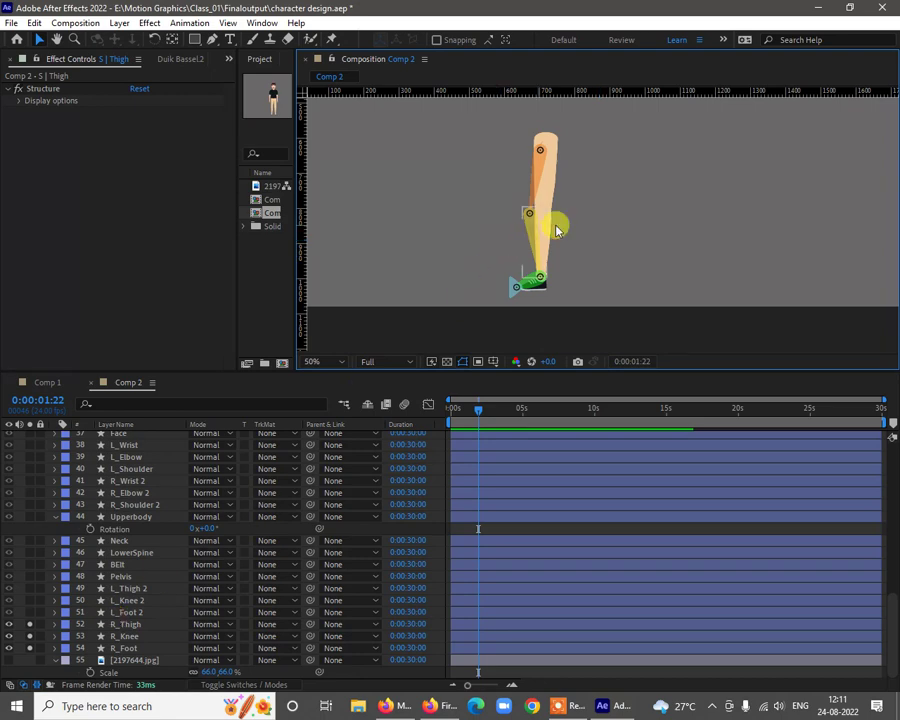
pyautogui.moveTo(596, 206); pyautogui.dragTo(585, 235)
pyautogui.scroll(2, 560, 180)
pyautogui.moveTo(530, 187); pyautogui.dragTo(580, 215)
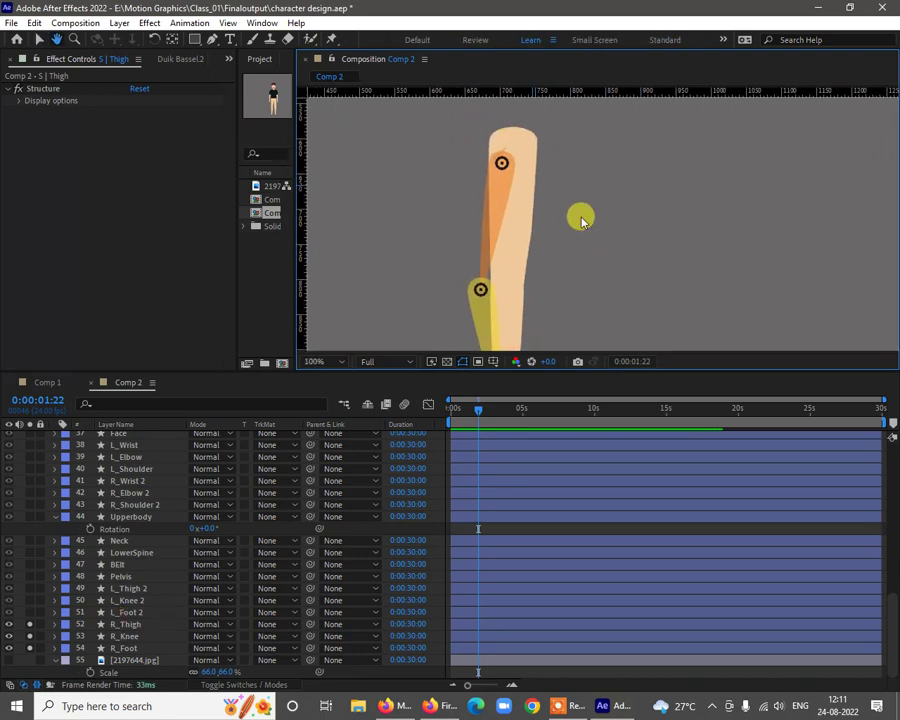
pyautogui.click(530, 218)
pyautogui.moveTo(603, 155); pyautogui.dragTo(733, 253)
pyautogui.scroll(2, 508, 197)
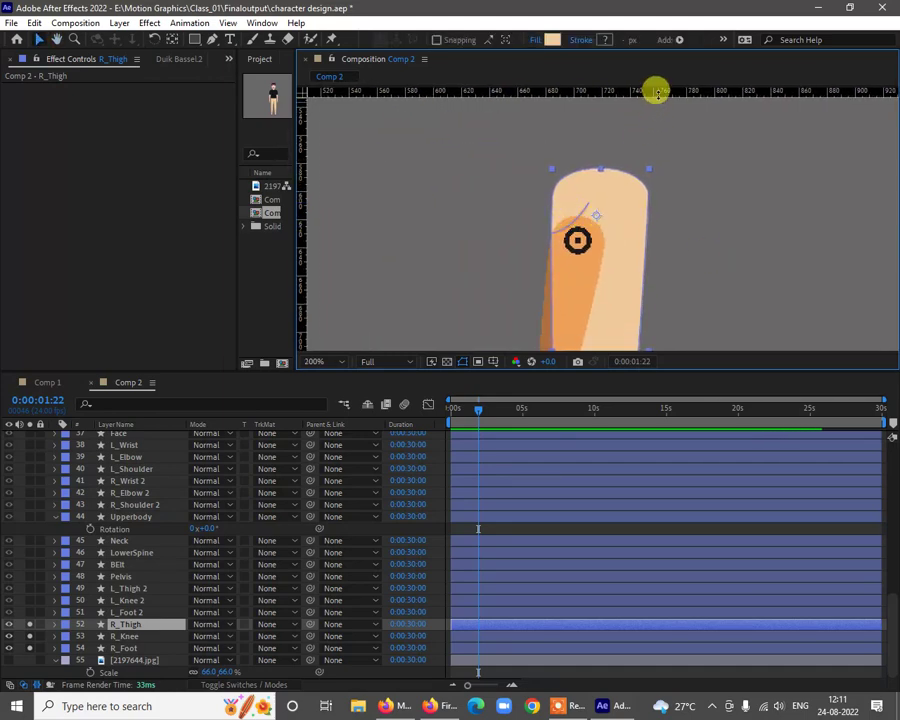
pyautogui.moveTo(657, 93); pyautogui.dragTo(659, 215)
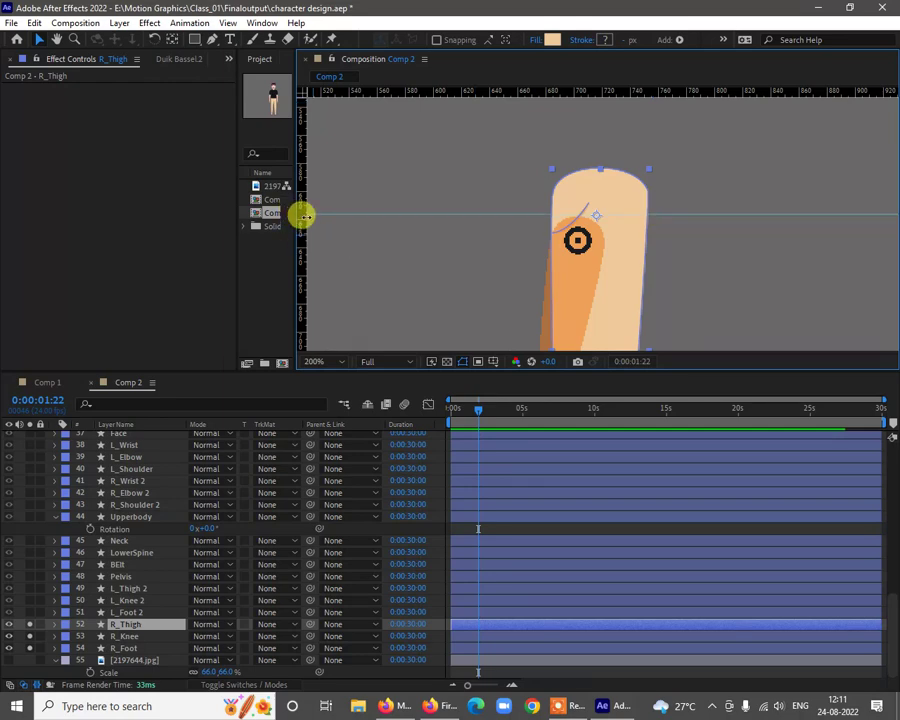
pyautogui.moveTo(302, 218); pyautogui.dragTo(594, 240)
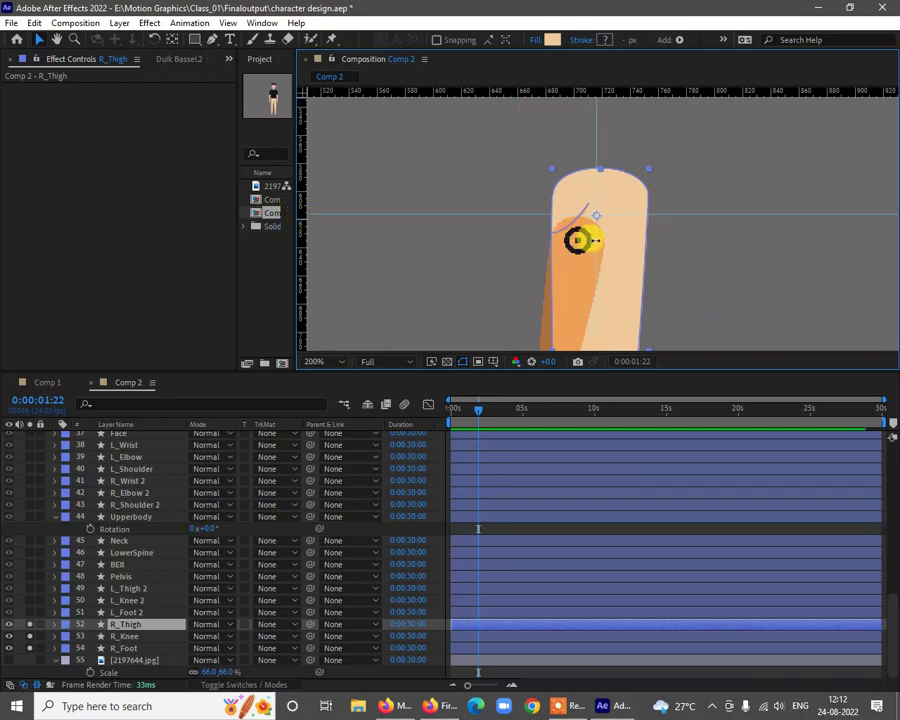
# Place a horizontal and a vertical guide crossing at the R_Knee layer's anchor point and deselect the layer
pyautogui.moveTo(703, 227); pyautogui.dragTo(662, 117)
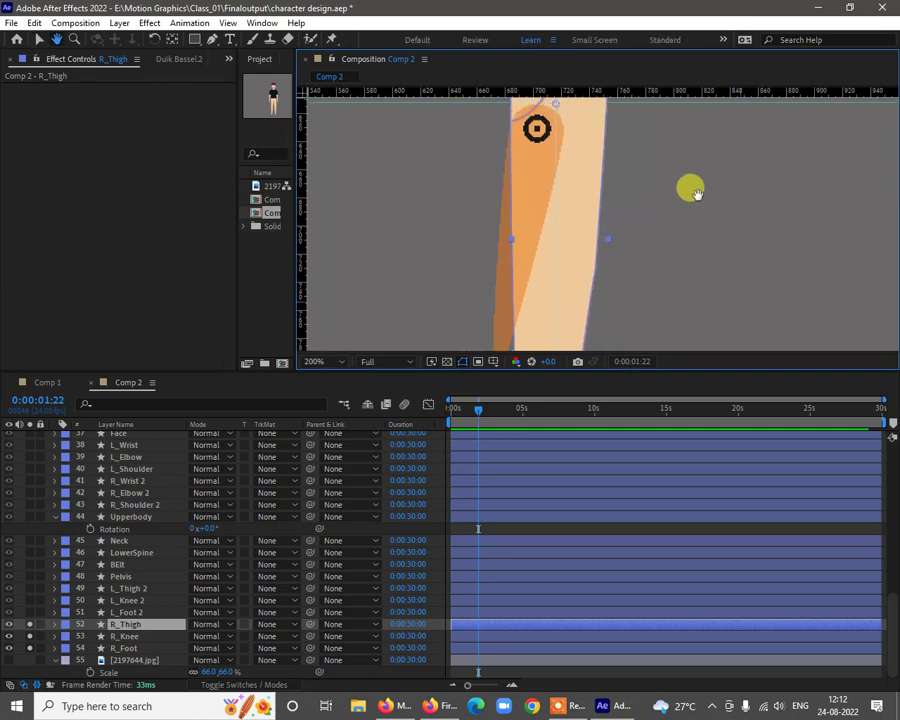
pyautogui.moveTo(695, 193); pyautogui.dragTo(696, 198)
pyautogui.scroll(-1, 697, 197)
pyautogui.scroll(-2, 686, 195)
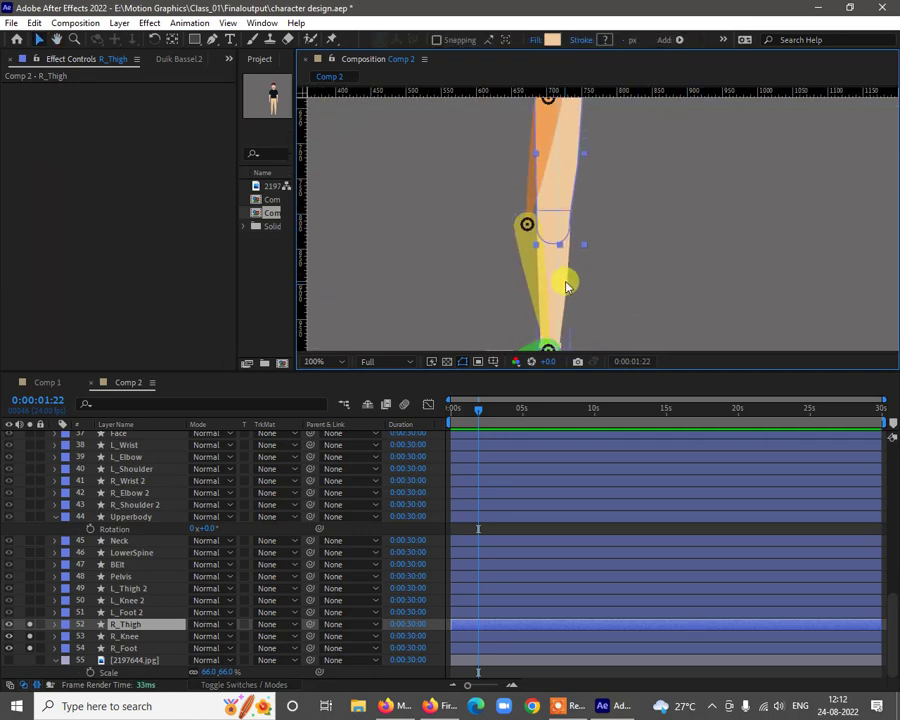
pyautogui.click(565, 287)
pyautogui.scroll(2, 664, 236)
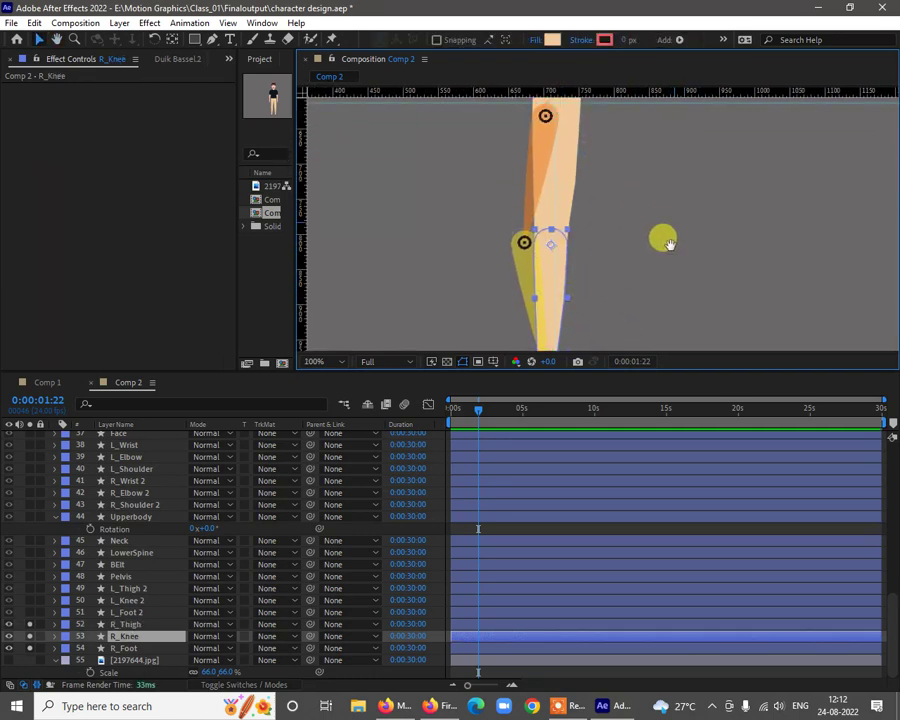
pyautogui.moveTo(634, 94); pyautogui.dragTo(608, 263)
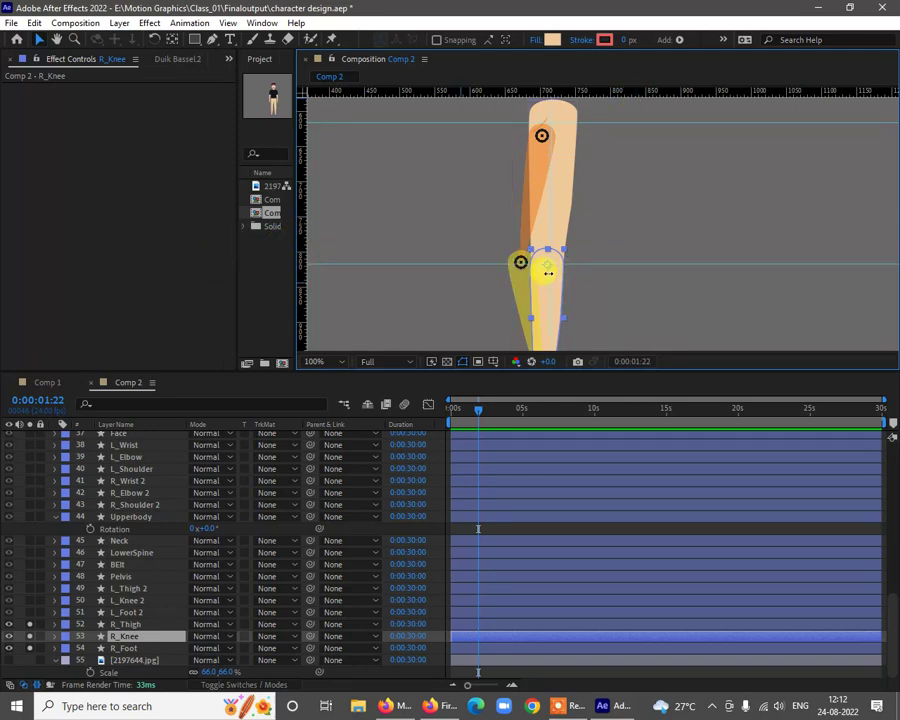
pyautogui.click(627, 208)
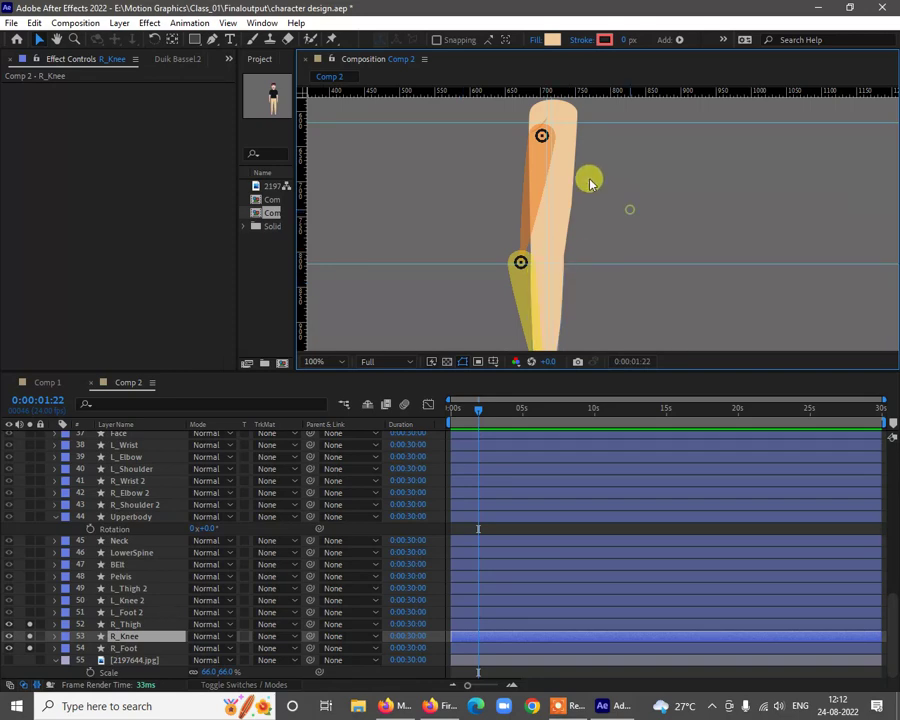
# Move the S | Thigh structure so its upper joint sits on the guide crossing at R_Thigh's anchor point
pyautogui.moveTo(593, 153); pyautogui.dragTo(576, 229)
pyautogui.scroll(1, 520, 220)
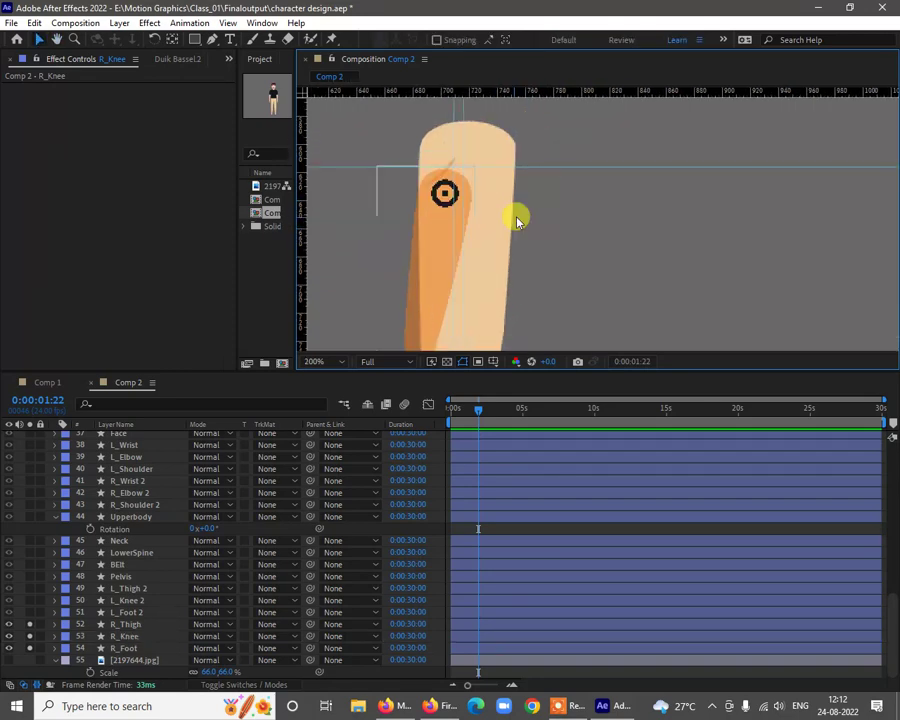
pyautogui.click(436, 204)
pyautogui.moveTo(456, 175); pyautogui.dragTo(461, 168)
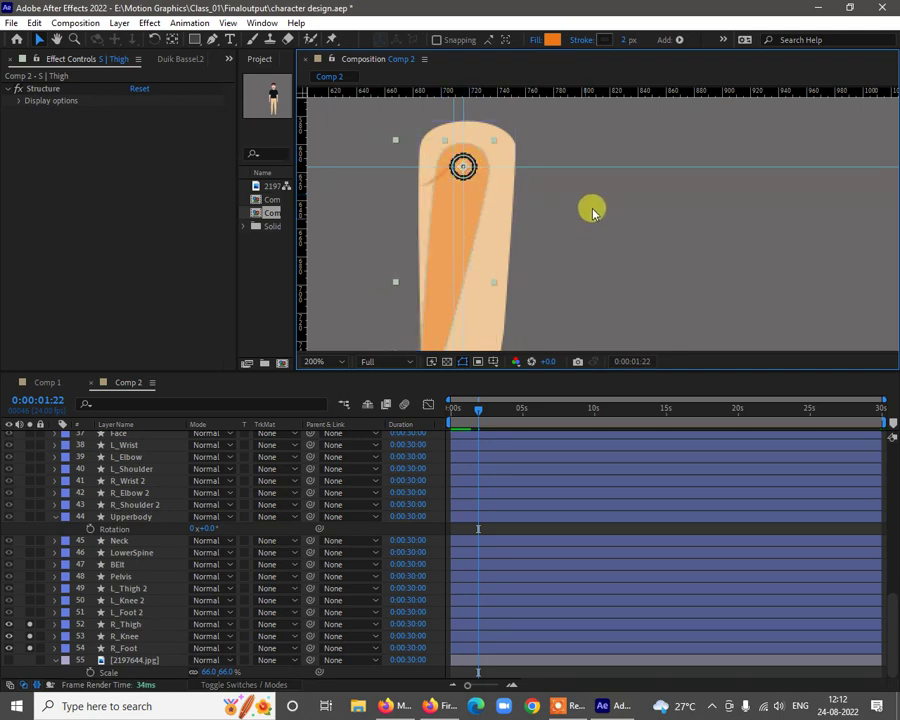
# Move the S | Thigh structure so its knee joint sits on the guide crossing at R_Knee's anchor point
pyautogui.scroll(-1, 592, 208)
pyautogui.moveTo(607, 199); pyautogui.dragTo(685, 183)
pyautogui.scroll(1, 570, 186)
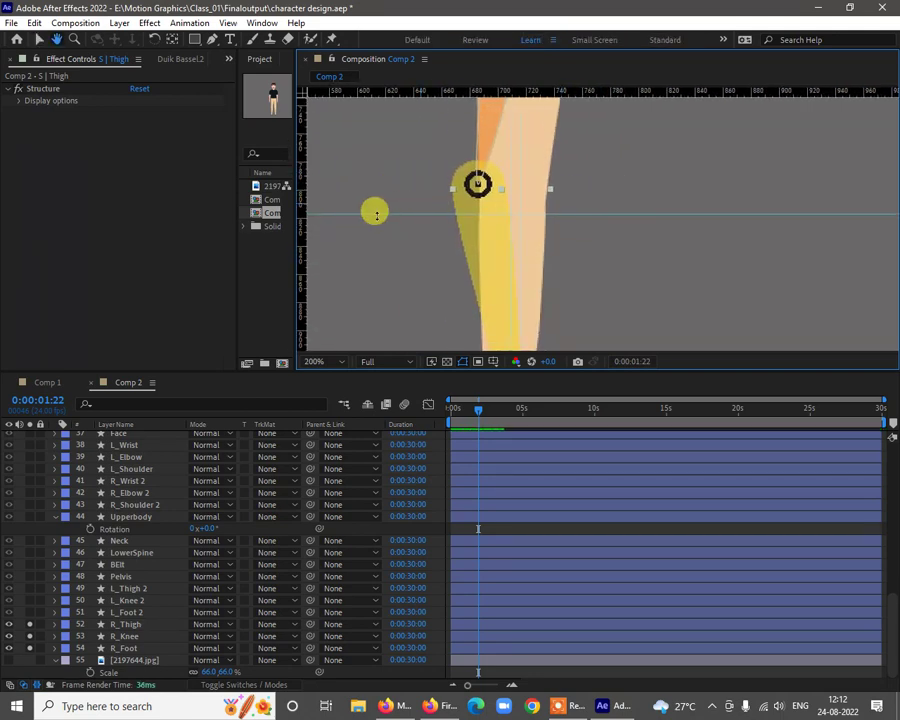
pyautogui.press('v')
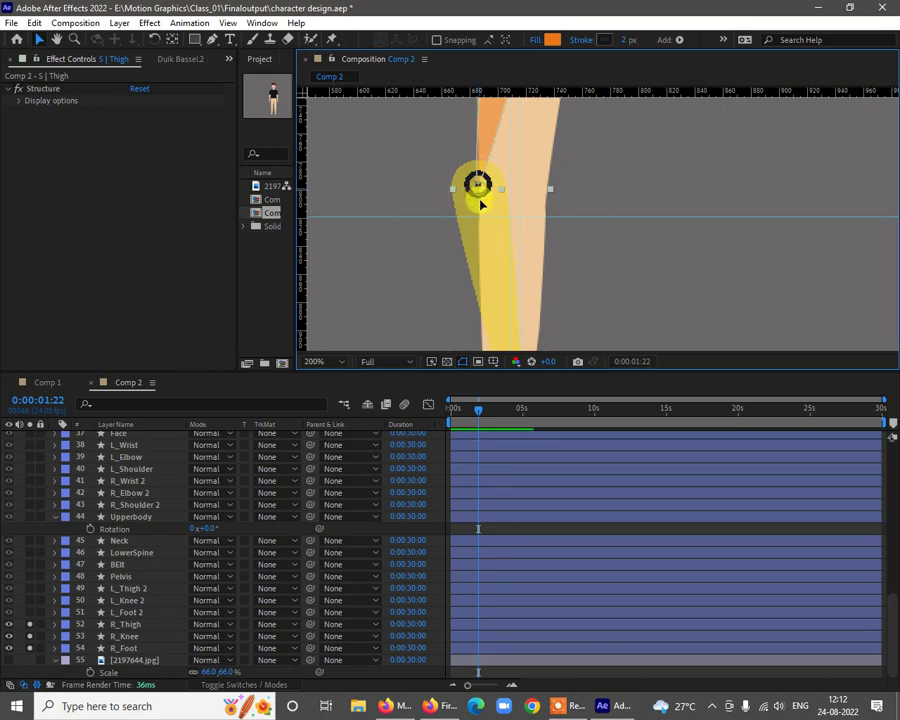
pyautogui.moveTo(480, 203); pyautogui.dragTo(513, 217)
pyautogui.scroll(-2, 655, 288)
pyautogui.moveTo(655, 262); pyautogui.dragTo(652, 190)
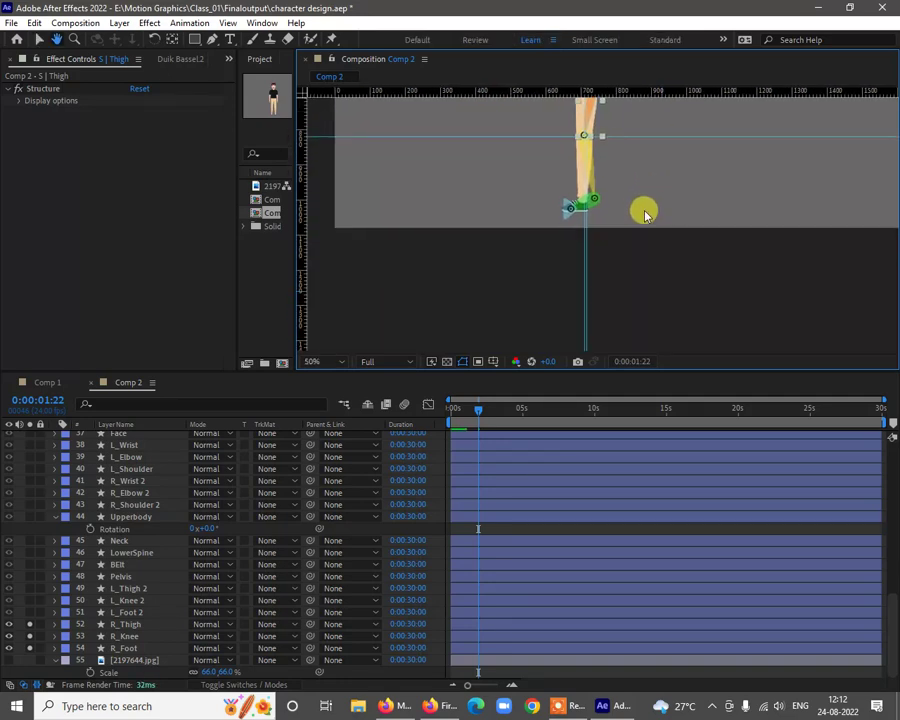
# Move the S | Foot structure so its ankle joint lies over the ankle of the shoe and clear the selection
pyautogui.scroll(4, 592, 192)
pyautogui.moveTo(592, 172); pyautogui.dragTo(613, 314)
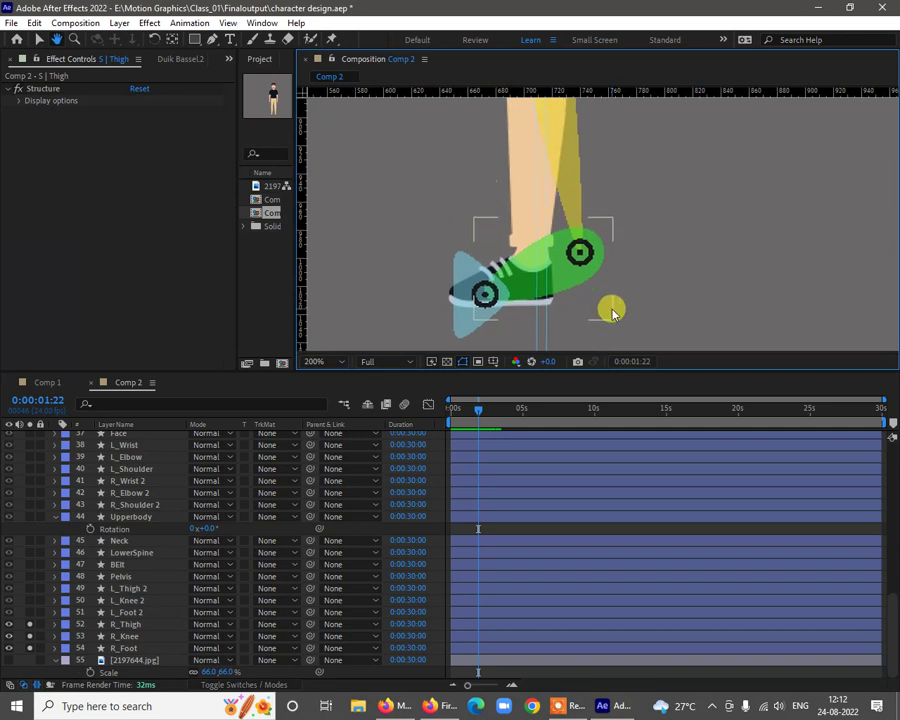
pyautogui.press('v')
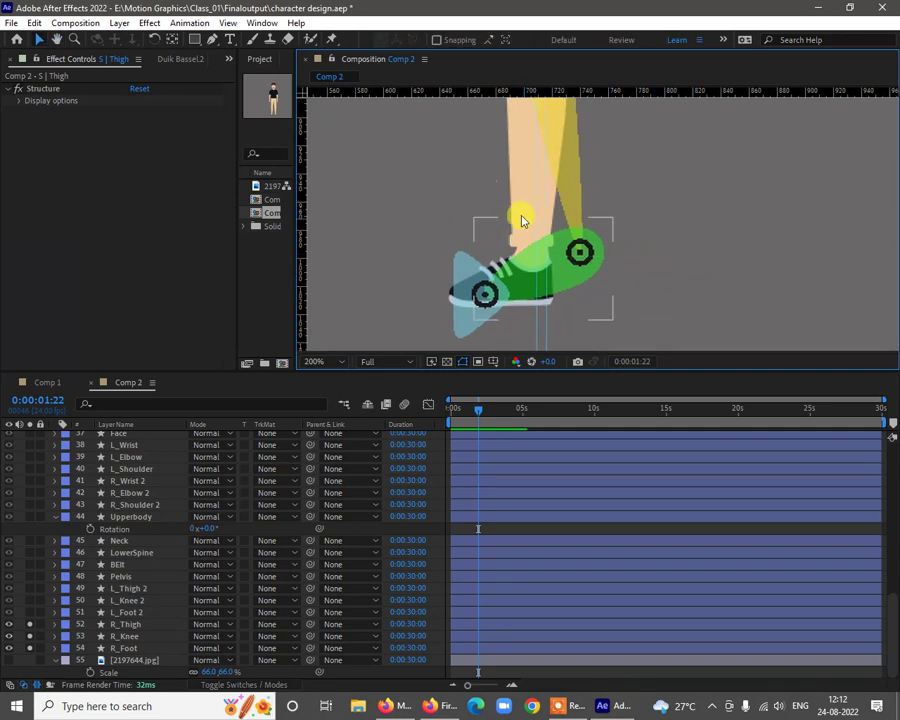
pyautogui.click(532, 257)
pyautogui.click(670, 307)
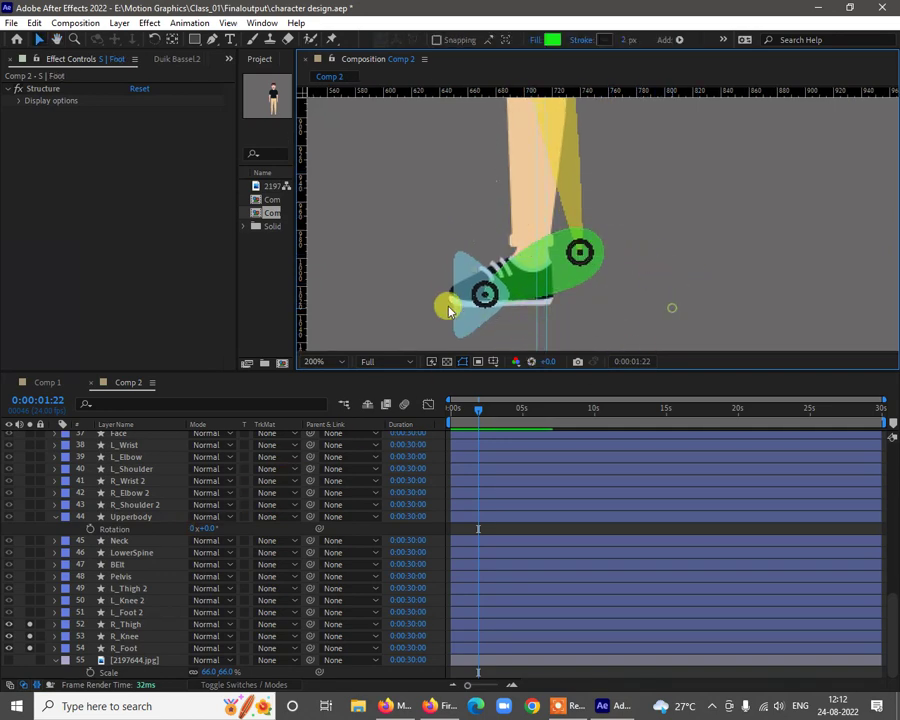
pyautogui.click(577, 255)
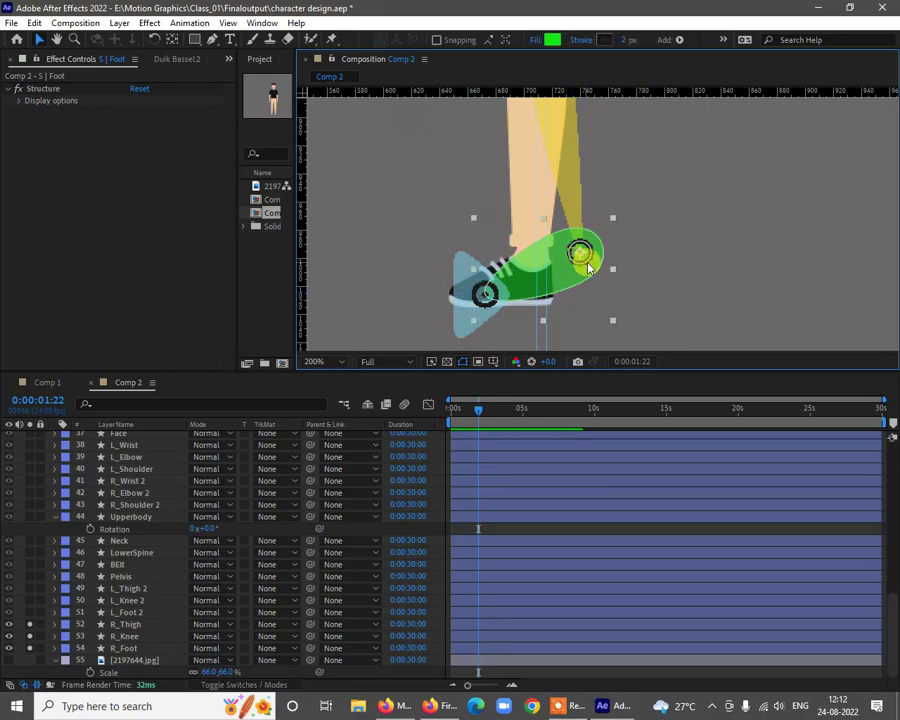
pyautogui.moveTo(581, 249)
pyautogui.mouseDown()
pyautogui.moveTo(540, 275)
pyautogui.moveTo(536, 263)
pyautogui.mouseUp()
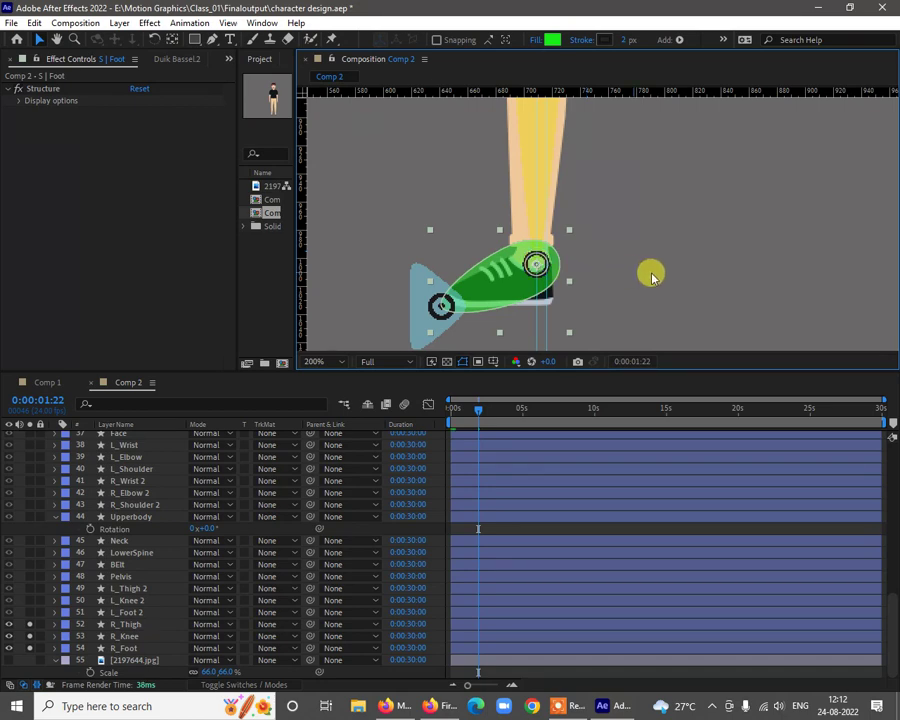
pyautogui.click(648, 270)
# Move the old vertical guides out of the way and cross a horizontal and a vertical guide at R_Foot's anchor point
pyautogui.click(535, 265)
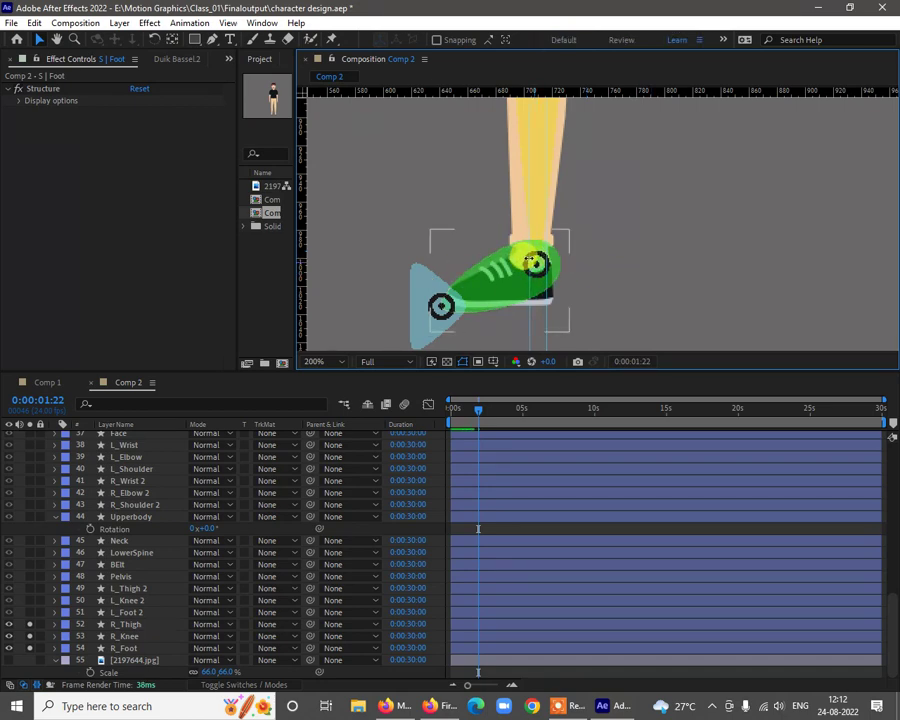
pyautogui.moveTo(548, 321); pyautogui.dragTo(783, 321)
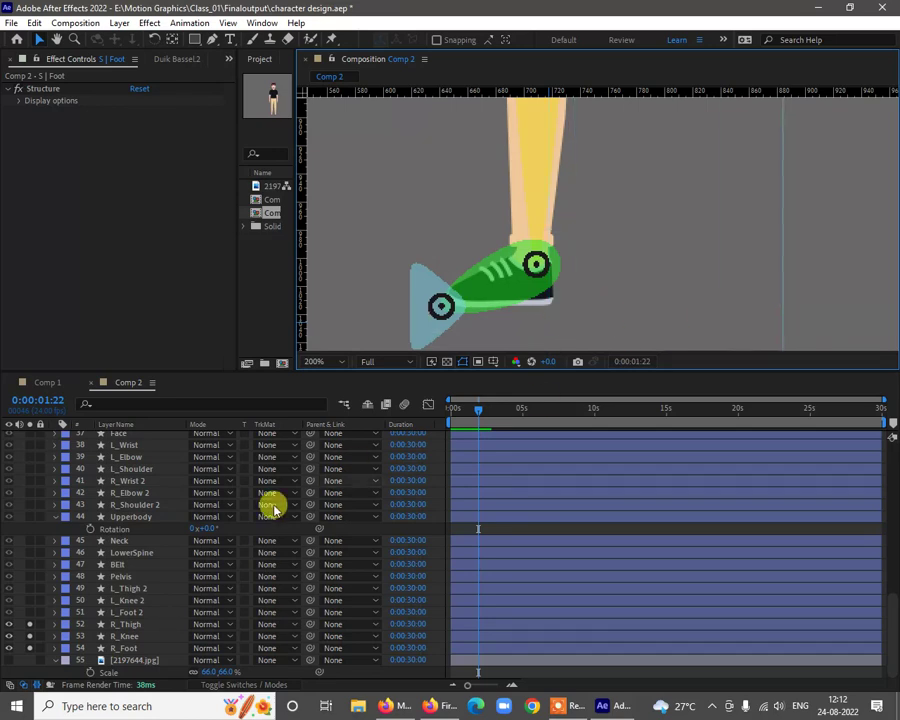
pyautogui.click(130, 648)
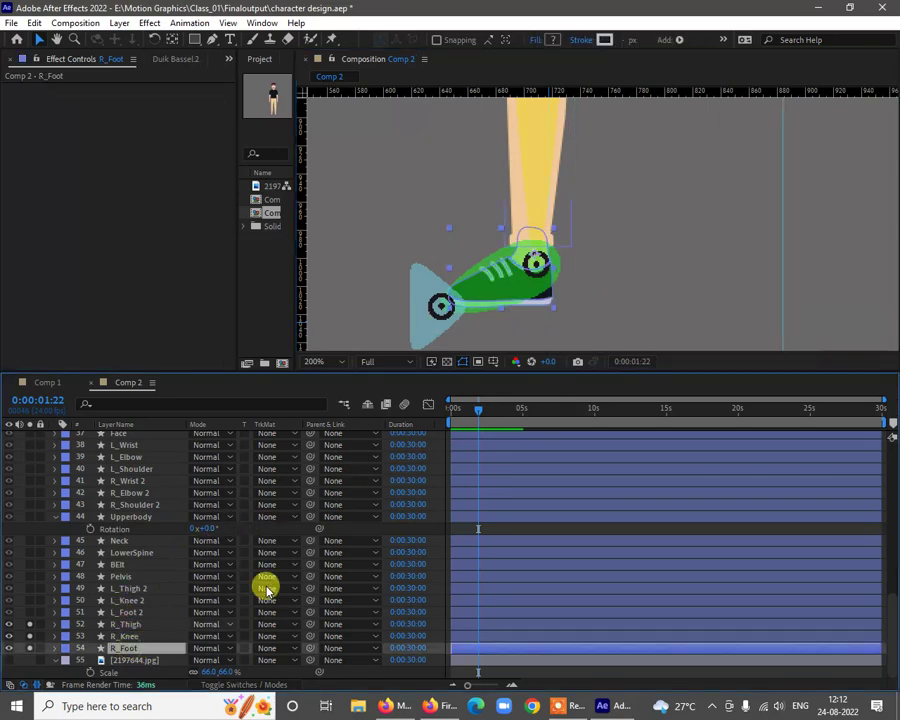
pyautogui.scroll(2, 538, 262)
pyautogui.moveTo(555, 257); pyautogui.dragTo(588, 202)
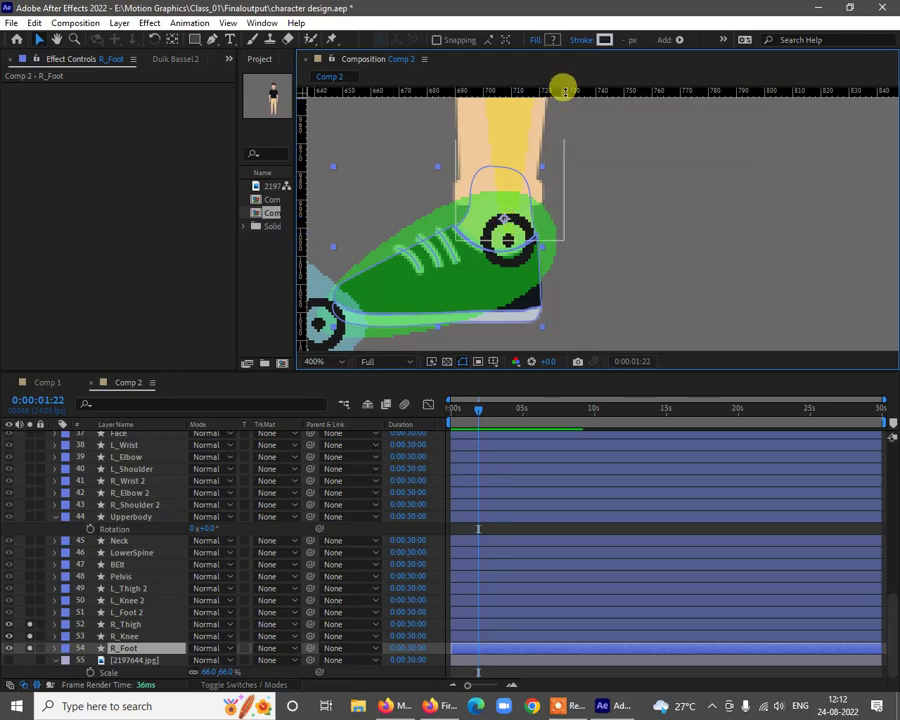
pyautogui.moveTo(565, 92); pyautogui.dragTo(550, 219)
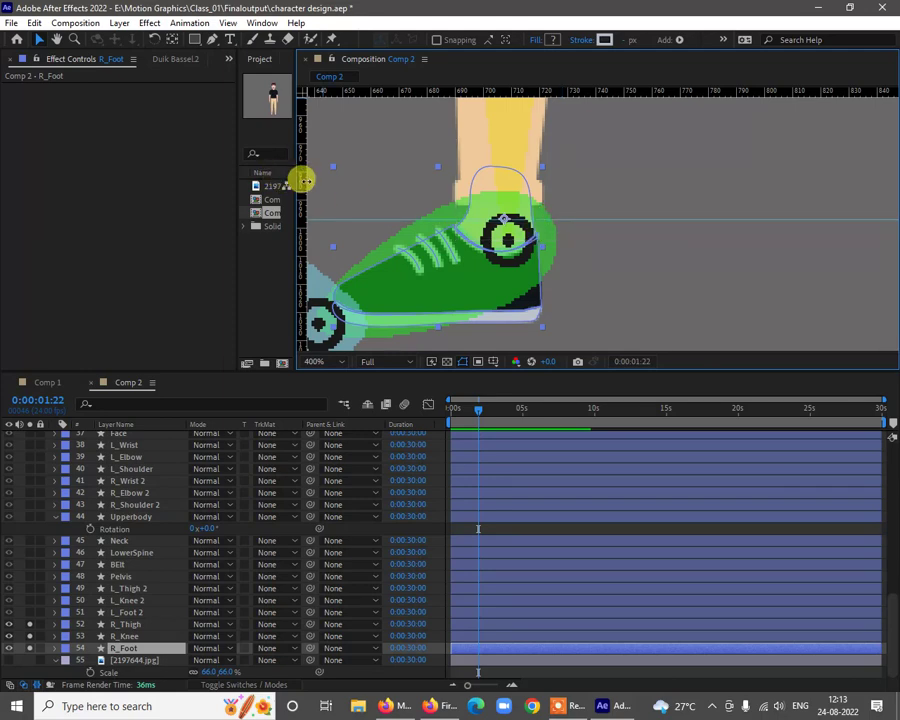
pyautogui.moveTo(306, 180); pyautogui.dragTo(516, 207)
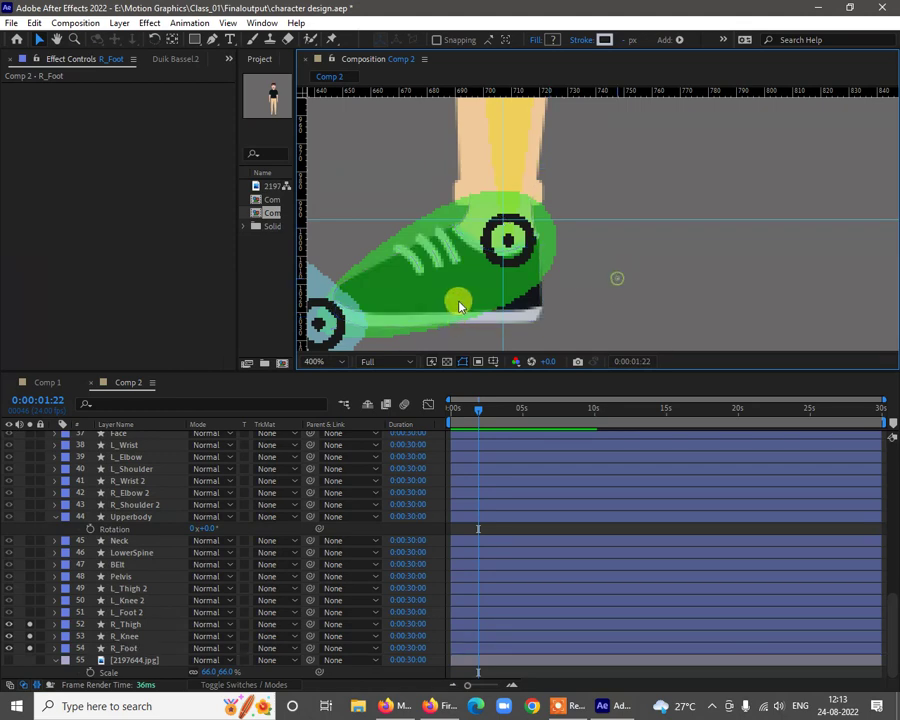
# Move the S | Foot structure so its ankle joint sits on the guide crossing at R_Foot's anchor point
pyautogui.click(506, 237)
pyautogui.moveTo(506, 235); pyautogui.dragTo(506, 222)
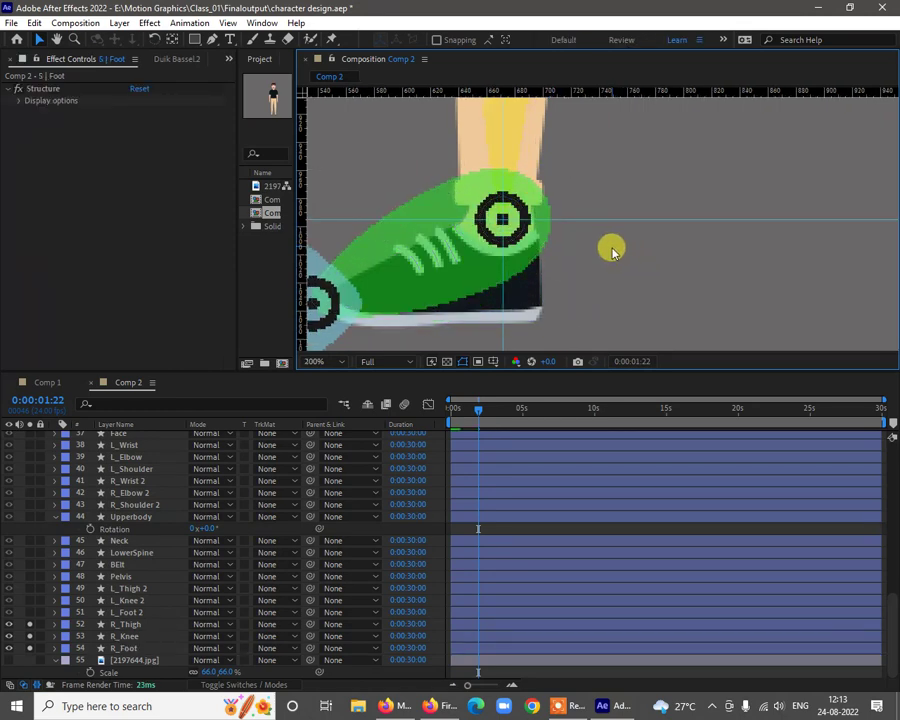
# Move the S | Thigh structure so its upper joint lies on the horizontal guide through R_Thigh's anchor point
pyautogui.scroll(-6, 610, 250)
pyautogui.moveTo(611, 245); pyautogui.dragTo(595, 289)
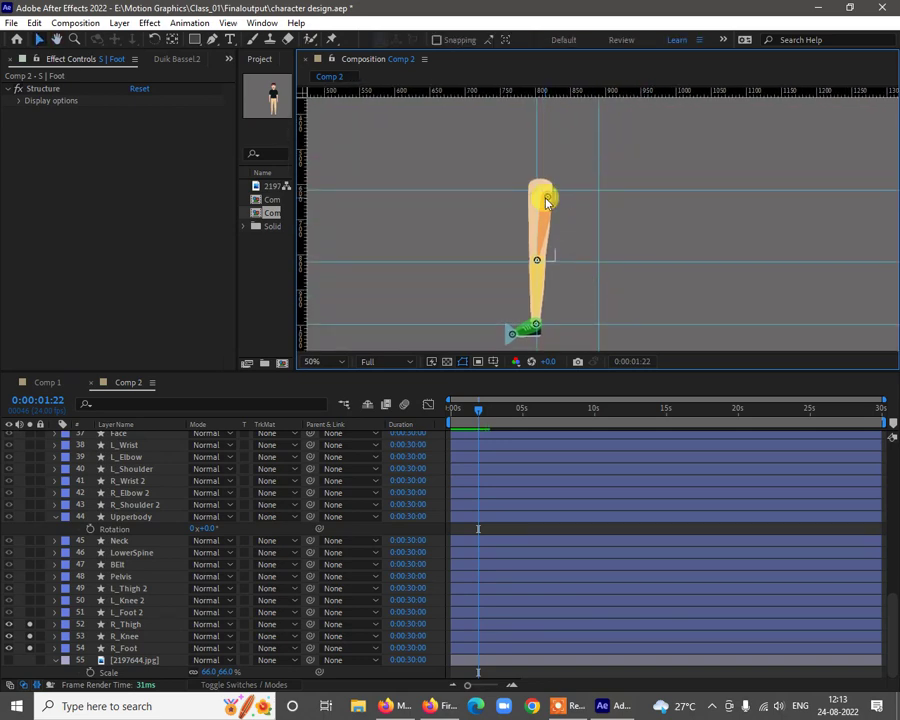
pyautogui.scroll(2, 546, 197)
pyautogui.moveTo(522, 176); pyautogui.dragTo(635, 268)
pyautogui.press('v')
pyautogui.click(497, 206)
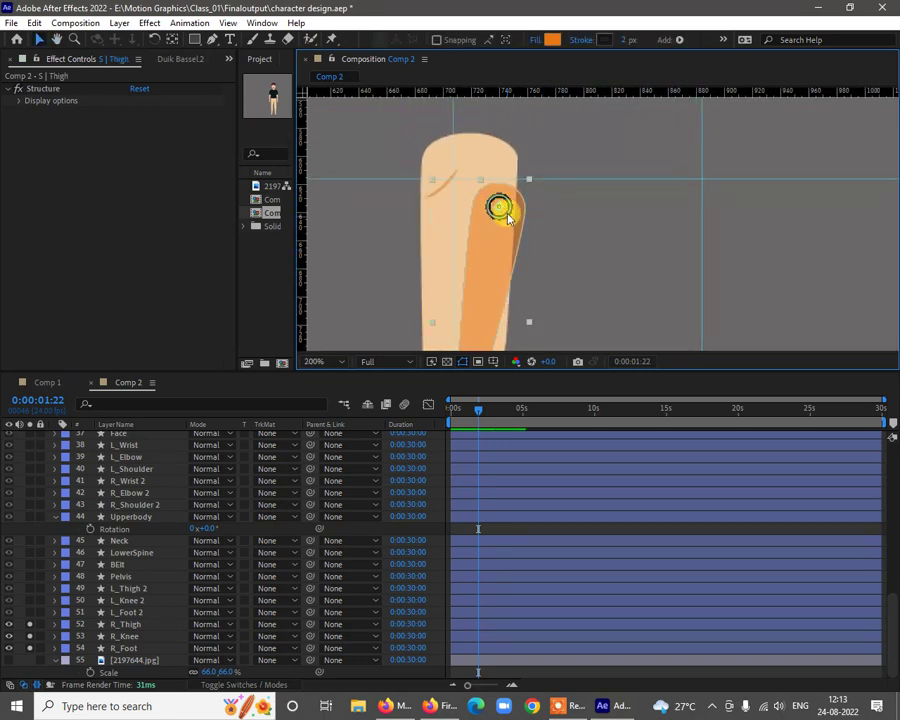
pyautogui.moveTo(488, 188); pyautogui.dragTo(478, 176)
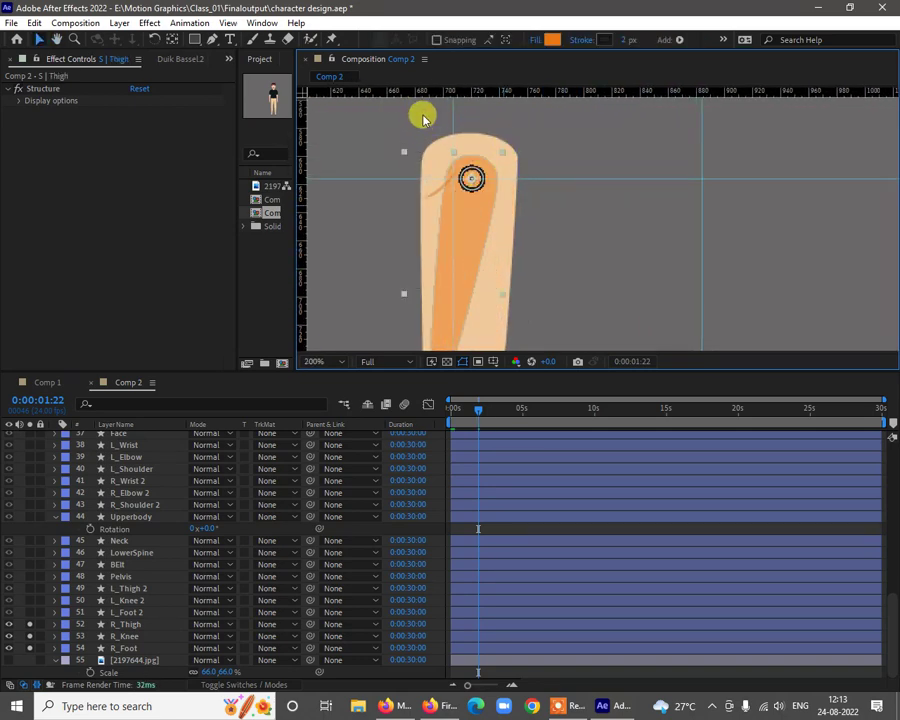
# Reposition the spare vertical guide at R_Thigh's anchor point and align S | Thigh's upper joint with the guide crossing
pyautogui.click(487, 138)
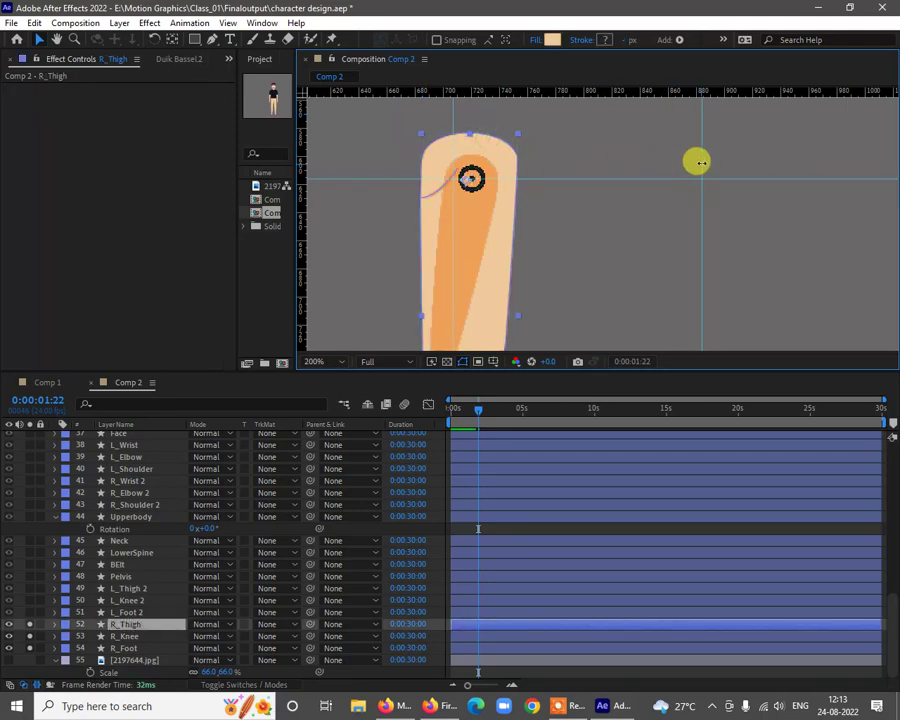
pyautogui.moveTo(701, 162); pyautogui.dragTo(466, 172)
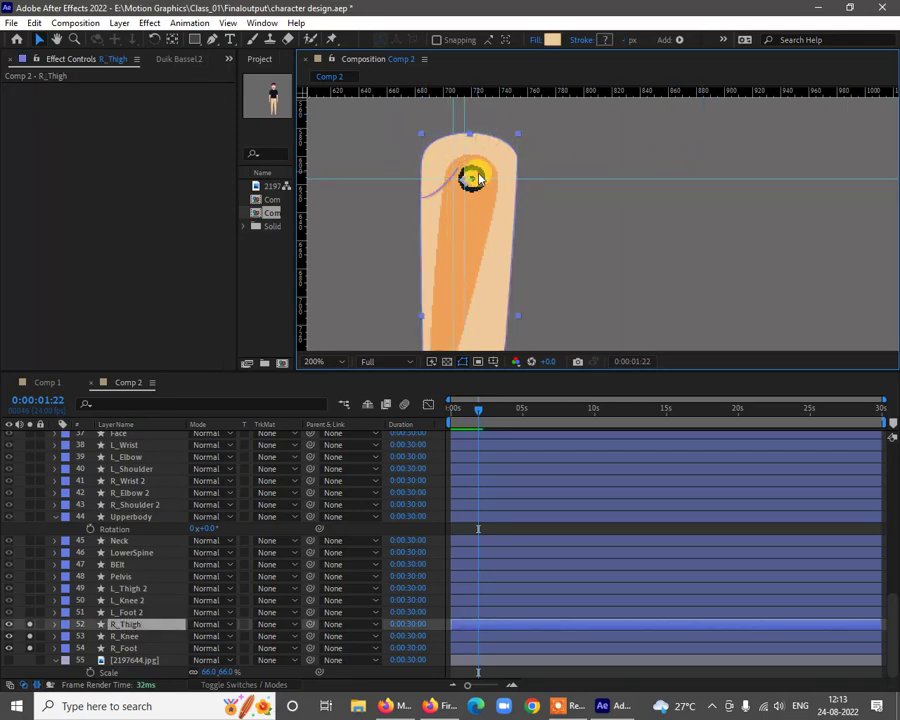
pyautogui.click(472, 214)
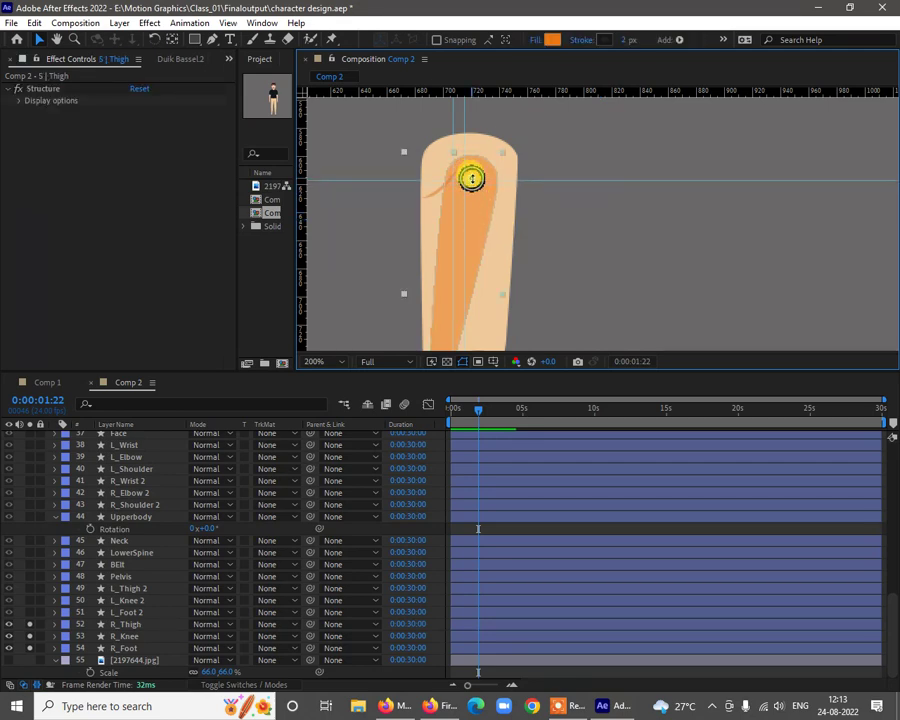
pyautogui.moveTo(475, 204); pyautogui.dragTo(466, 196)
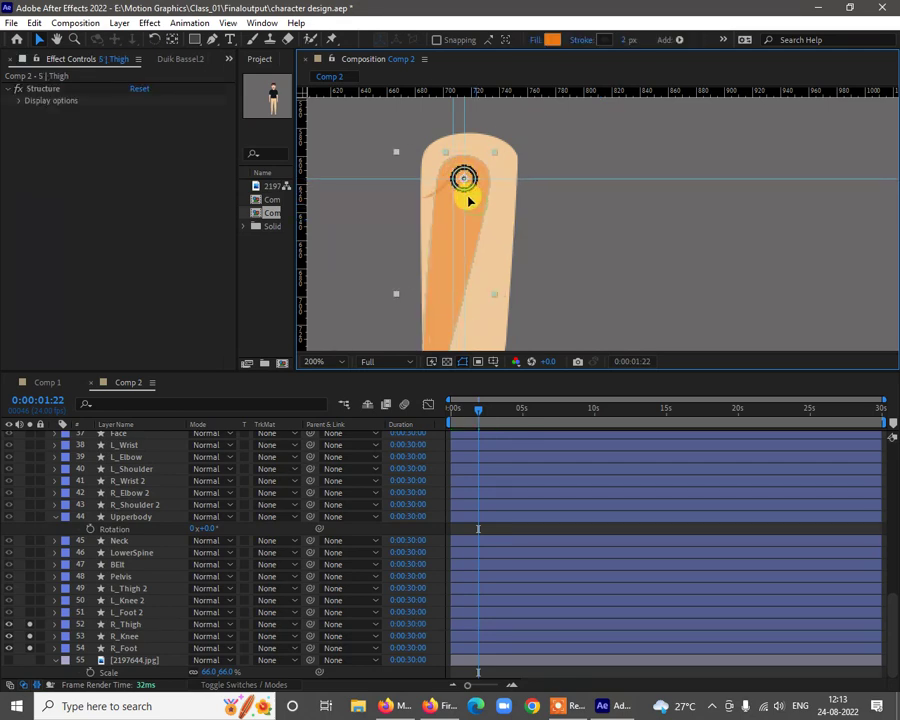
# Move the S | Calf structure so its upper joint sits on the guide crossing at R_Knee's anchor point
pyautogui.scroll(-1, 563, 242)
pyautogui.scroll(-3, 565, 245)
pyautogui.click(516, 226)
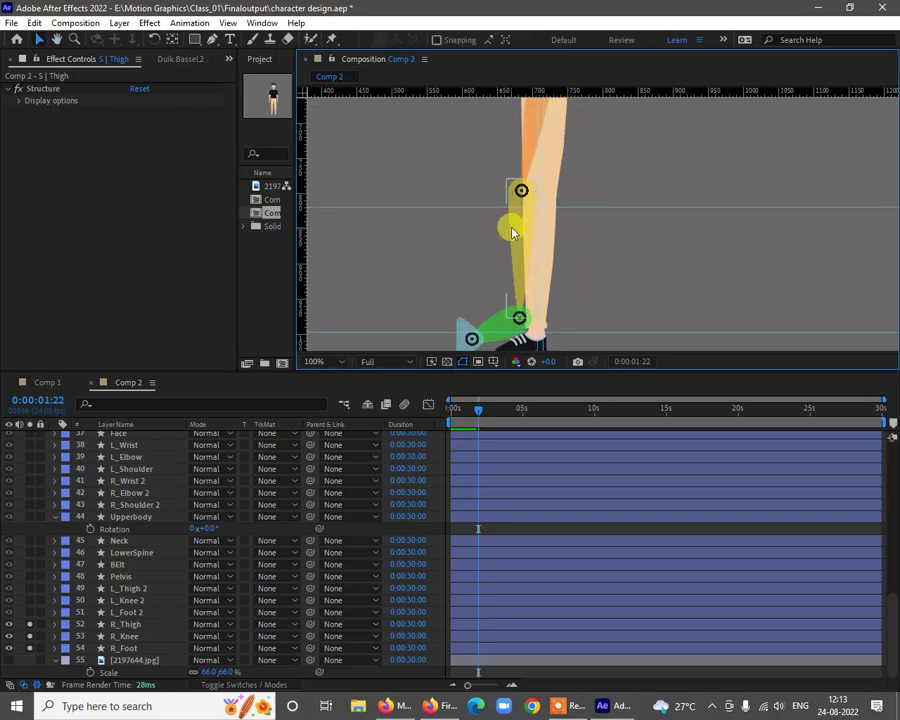
pyautogui.scroll(1, 533, 196)
pyautogui.moveTo(442, 160); pyautogui.dragTo(472, 192)
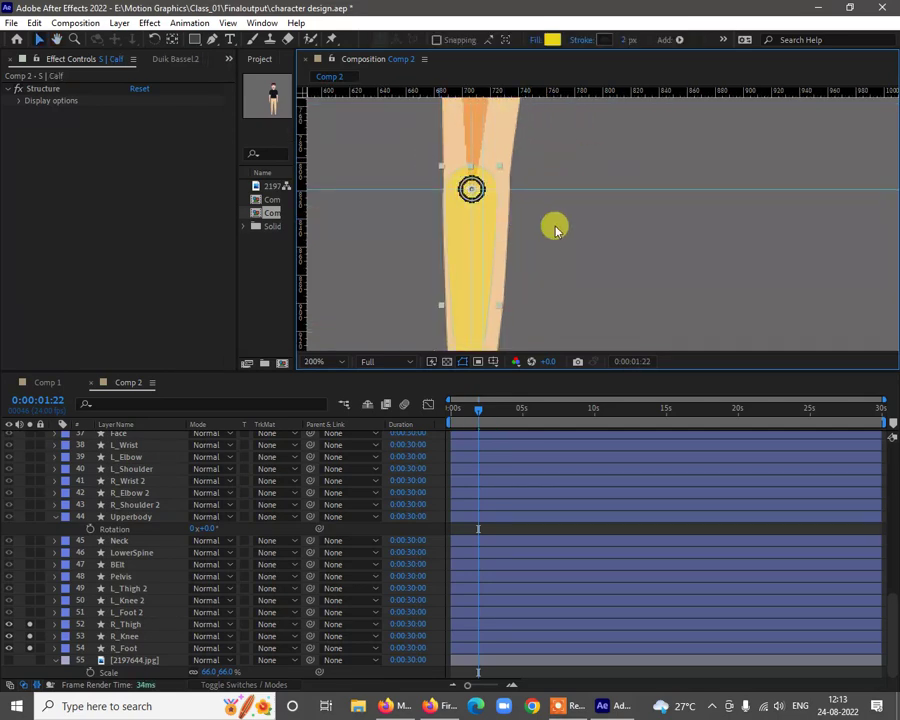
# Remove all vertical and horizontal guides from the composition view
pyautogui.scroll(-1, 583, 203)
pyautogui.scroll(1, 568, 326)
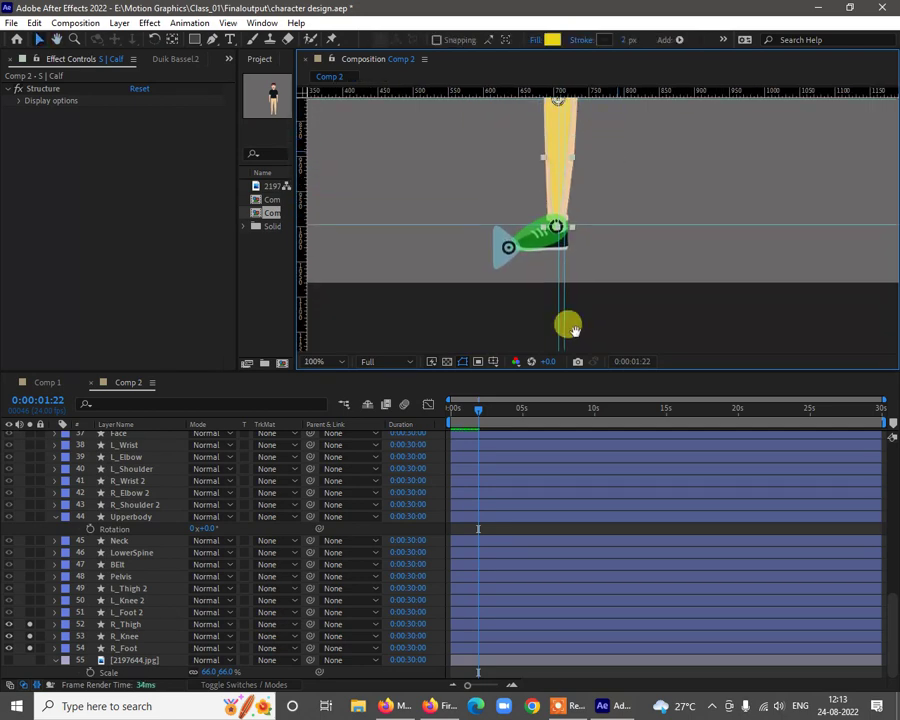
pyautogui.scroll(4, 572, 328)
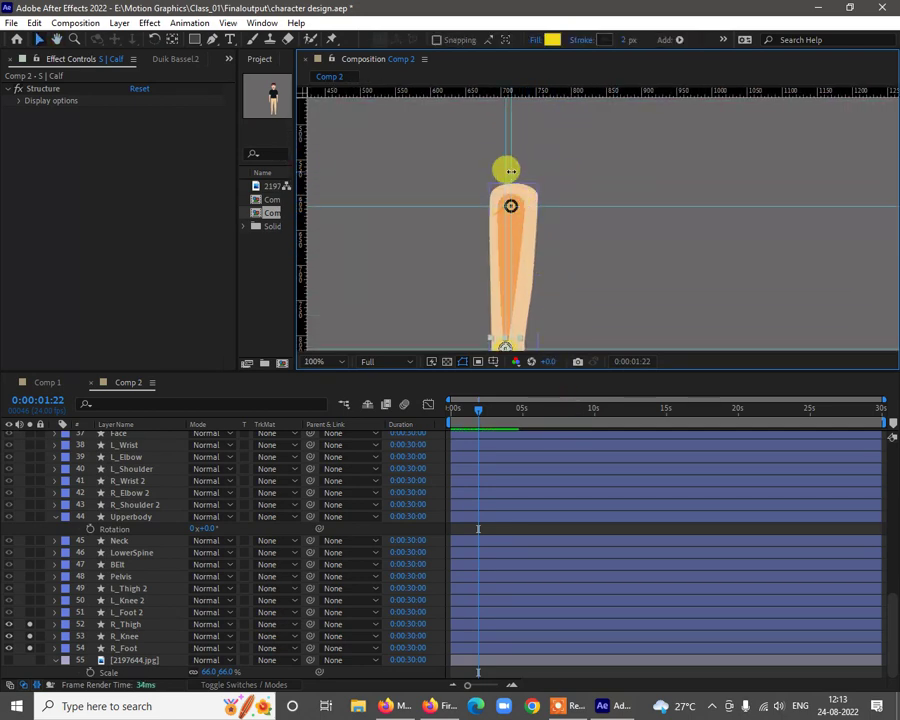
pyautogui.moveTo(511, 172); pyautogui.dragTo(663, 176)
pyautogui.moveTo(505, 156); pyautogui.dragTo(302, 195)
pyautogui.moveTo(569, 204); pyautogui.dragTo(563, 345)
pyautogui.scroll(-3, 570, 203)
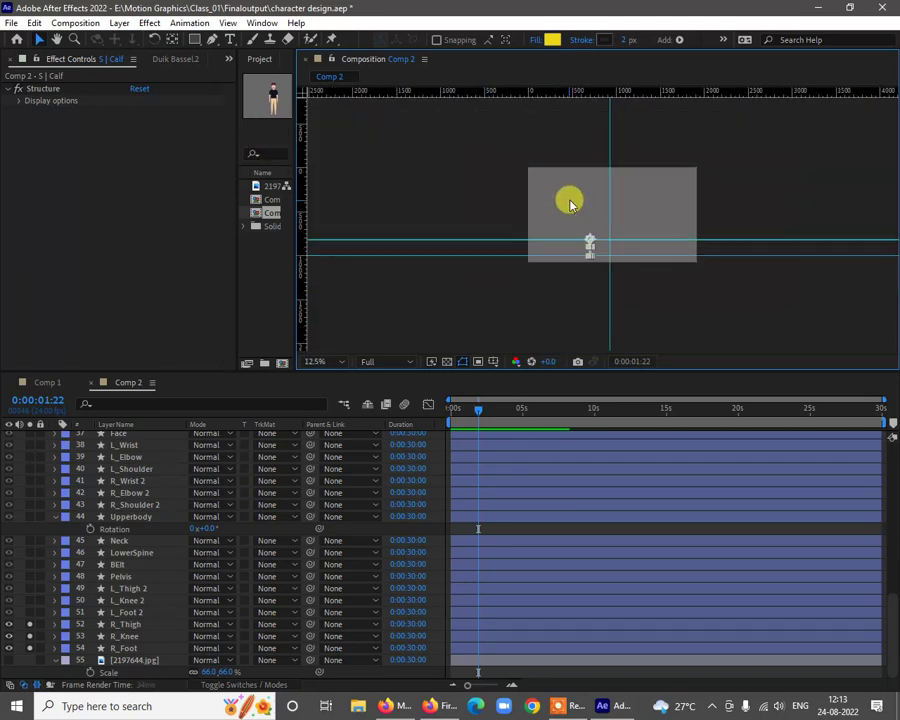
pyautogui.scroll(1, 610, 242)
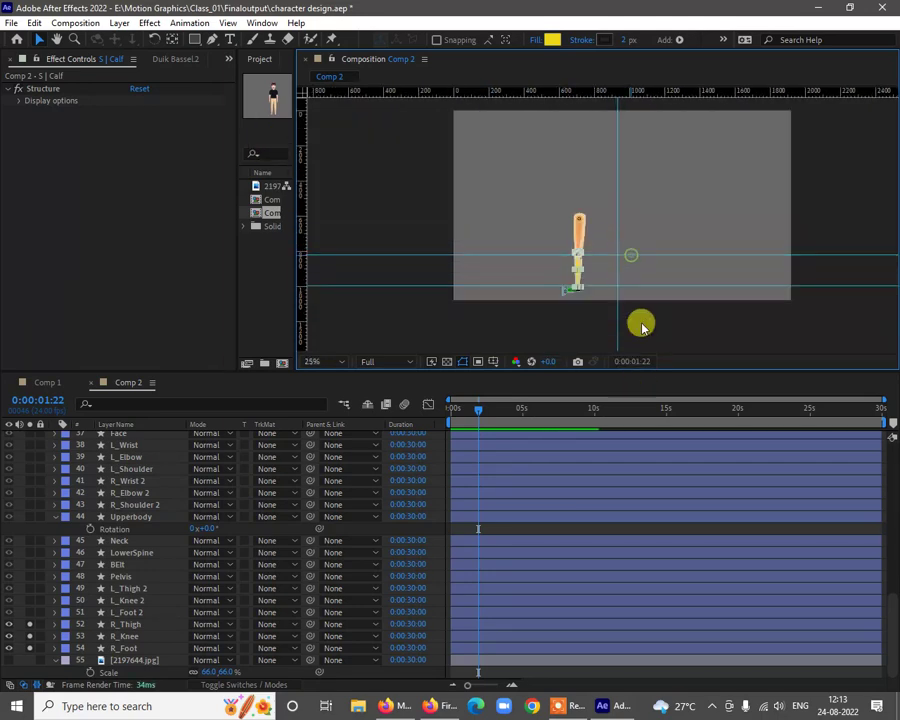
pyautogui.moveTo(610, 276); pyautogui.dragTo(848, 290)
pyautogui.moveTo(654, 284); pyautogui.dragTo(655, 376)
pyautogui.moveTo(665, 255); pyautogui.dragTo(663, 390)
pyautogui.scroll(1, 616, 254)
pyautogui.scroll(2, 616, 254)
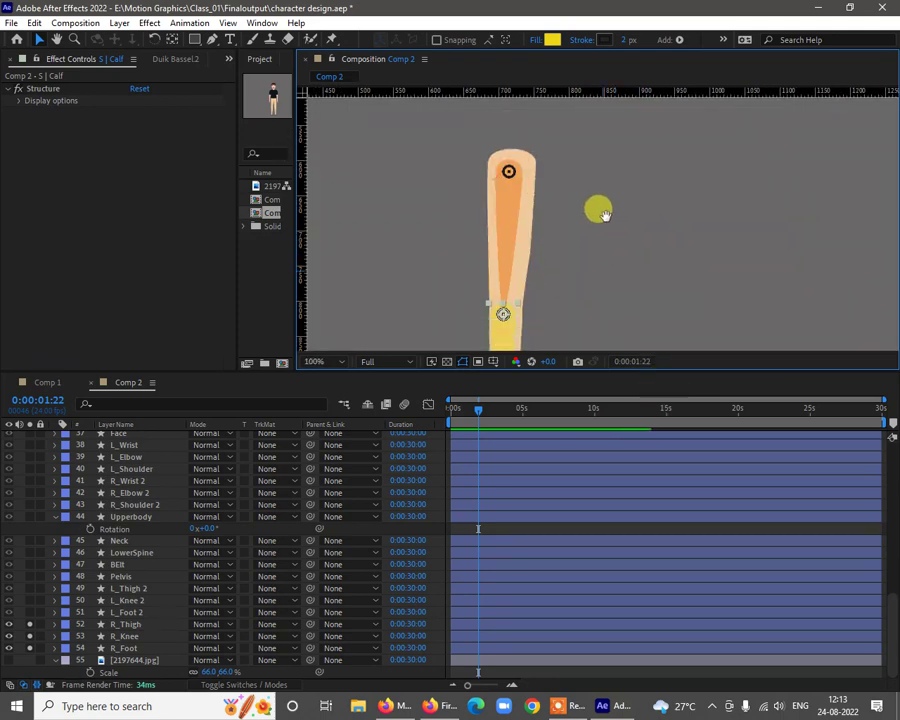
# Turn off solo for R_Thigh, R_Knee and R_Foot together with the S | Toes, S | Foot, S | Calf and S | Thigh structures
pyautogui.click(128, 625)
pyautogui.keyDown('ctrl'); pyautogui.click(124, 638); pyautogui.keyUp('ctrl')
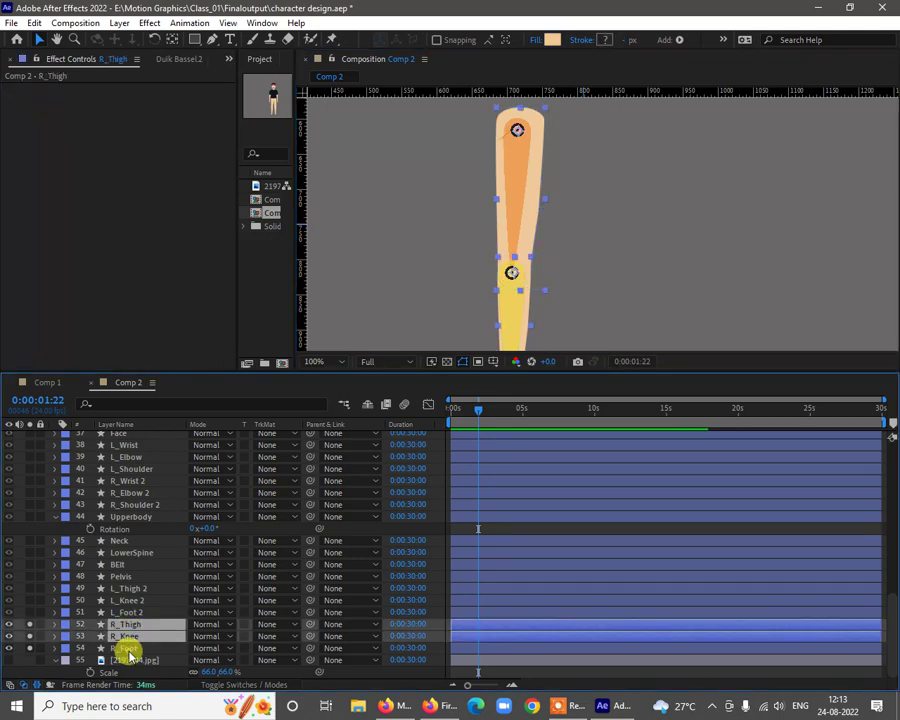
pyautogui.scroll(4, 118, 510)
pyautogui.scroll(4, 118, 508)
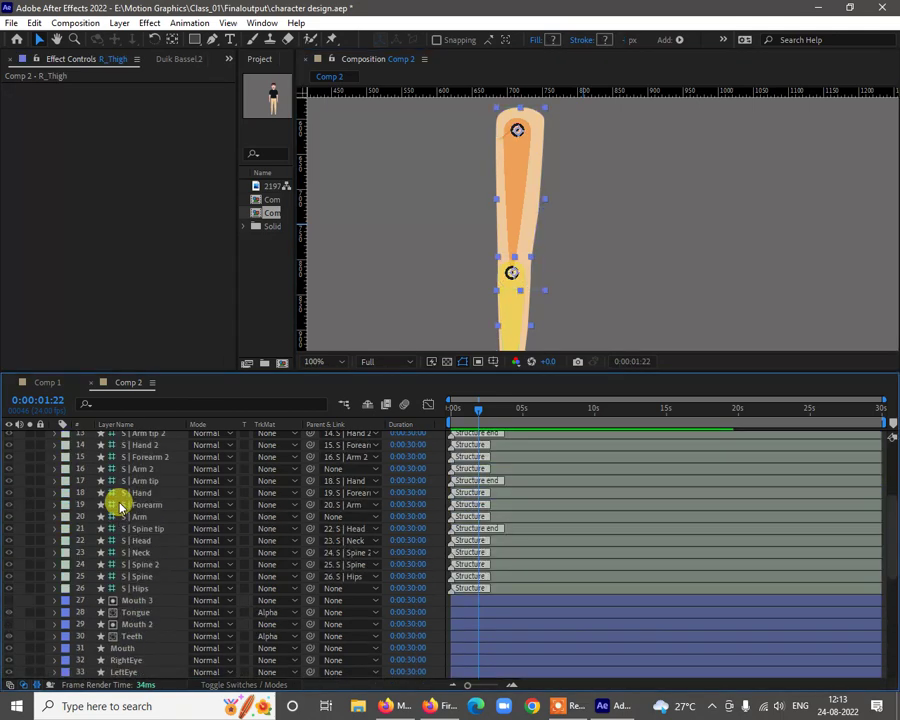
pyautogui.scroll(4, 120, 505)
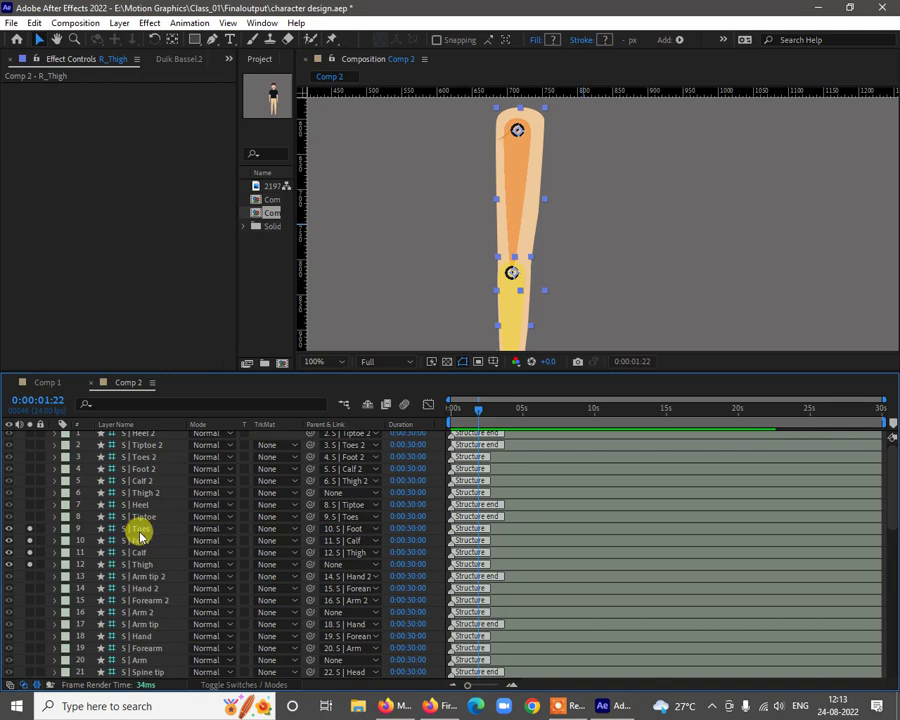
pyautogui.keyDown('ctrl'); pyautogui.click(136, 529); pyautogui.keyUp('ctrl')
pyautogui.keyDown('ctrl'); pyautogui.click(136, 541); pyautogui.keyUp('ctrl')
pyautogui.keyDown('ctrl'); pyautogui.click(139, 553); pyautogui.keyUp('ctrl')
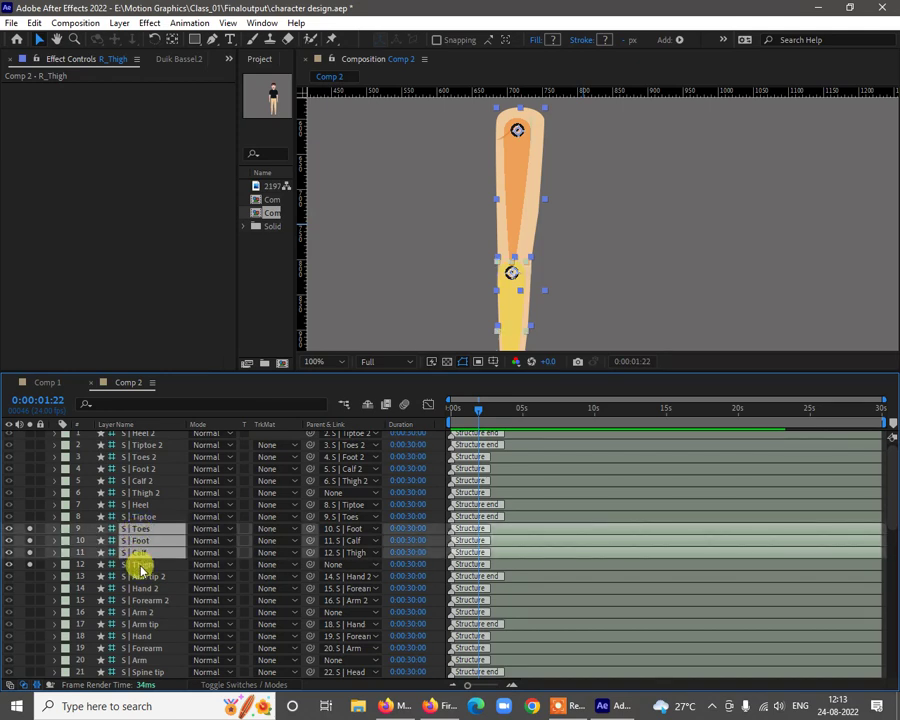
pyautogui.keyDown('ctrl'); pyautogui.click(141, 566); pyautogui.keyUp('ctrl')
pyautogui.click(29, 565)
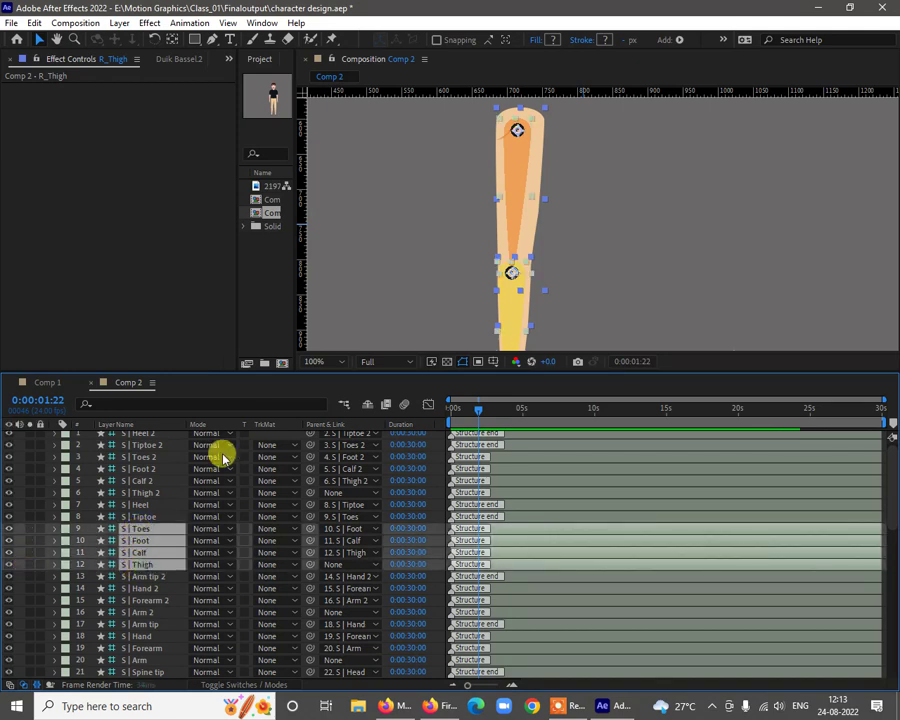
pyautogui.click(622, 254)
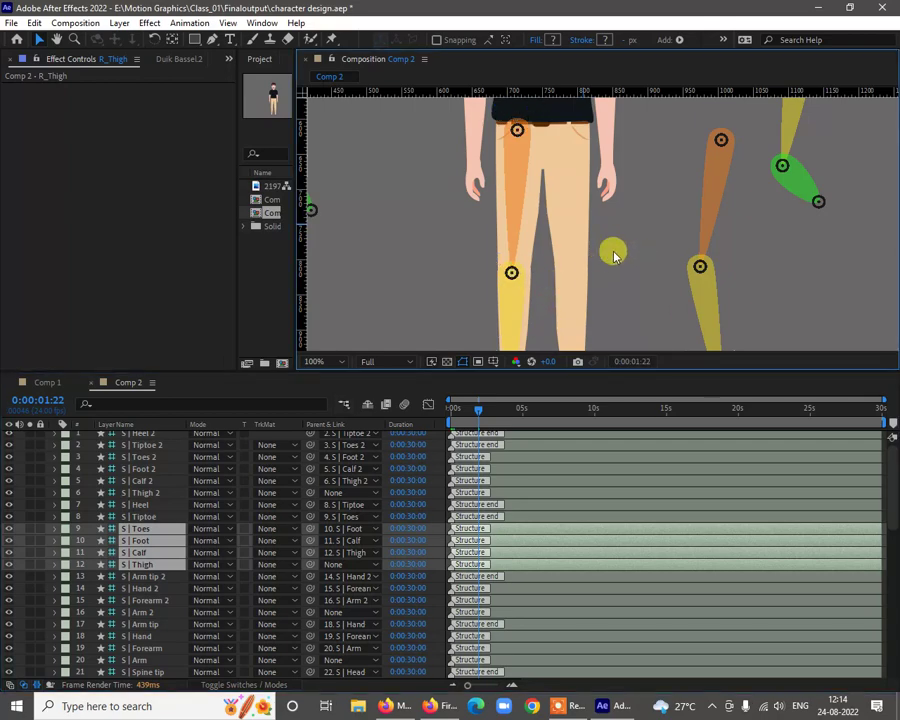
# Solo L_Thigh 2, L_Knee 2 and L_Foot 2 together with the six leg structures from S | Thigh 2 to S | Heel 2
pyautogui.scroll(-1, 648, 254)
pyautogui.moveTo(650, 254); pyautogui.dragTo(626, 246)
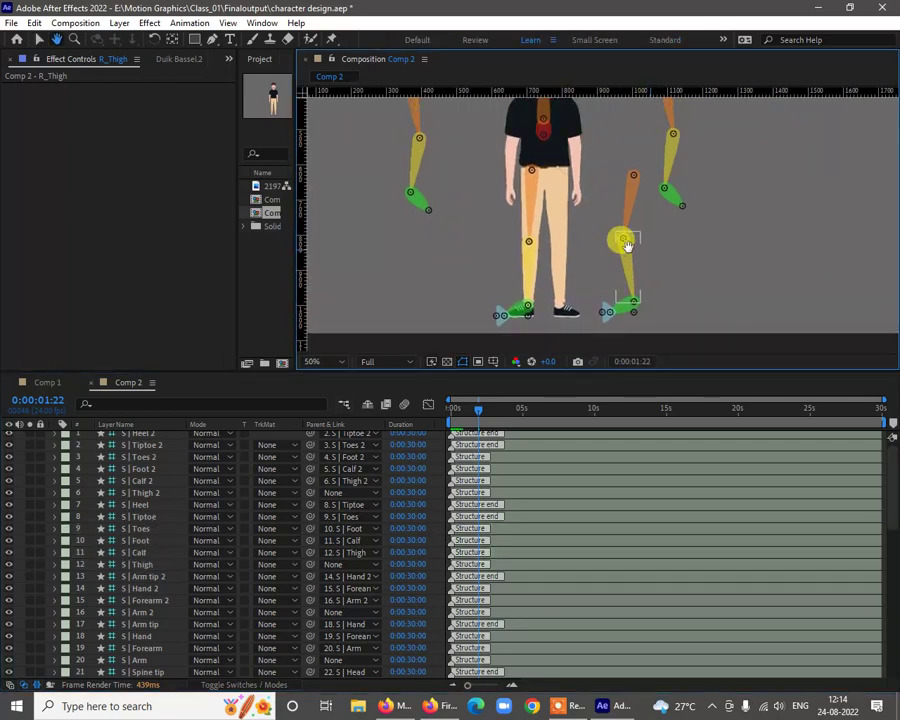
pyautogui.press('.')
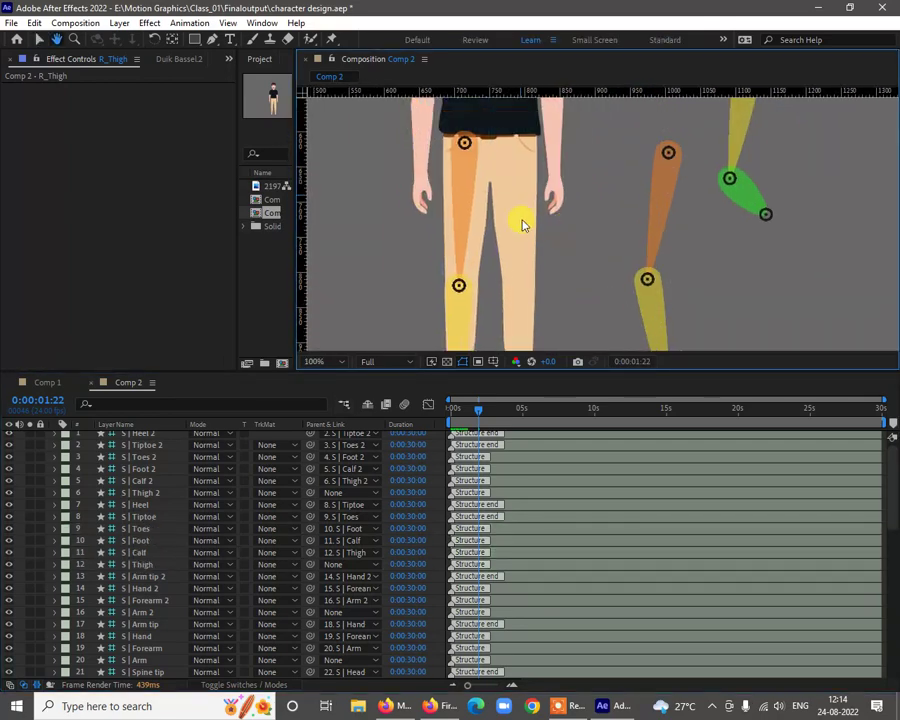
pyautogui.press('v')
pyautogui.click(664, 168)
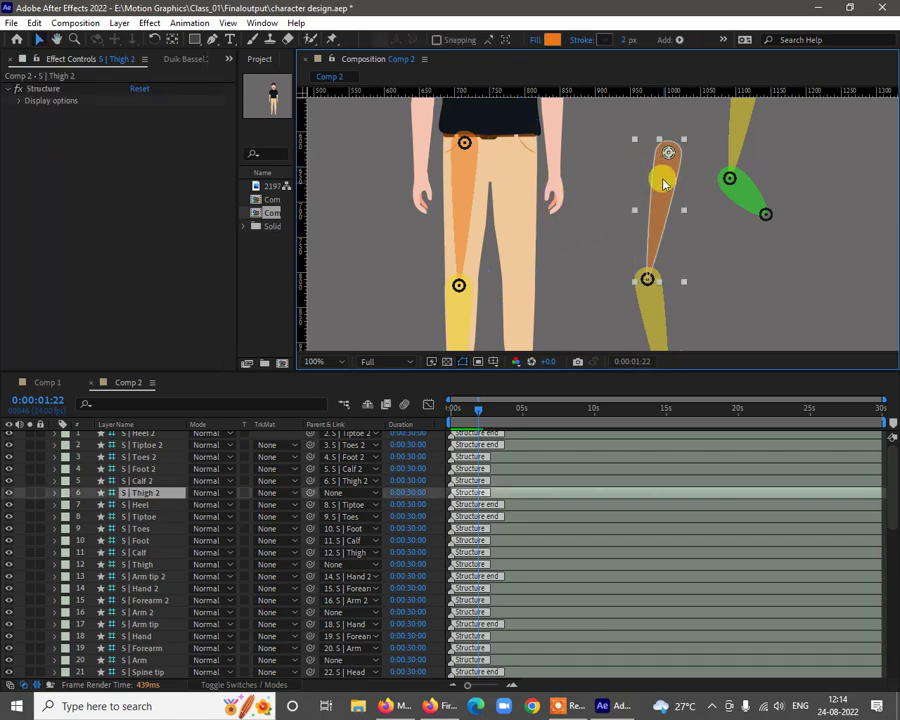
pyautogui.keyDown('ctrl'); pyautogui.click(147, 481); pyautogui.keyUp('ctrl')
pyautogui.keyDown('ctrl'); pyautogui.click(147, 469); pyautogui.keyUp('ctrl')
pyautogui.keyDown('ctrl'); pyautogui.click(148, 457); pyautogui.keyUp('ctrl')
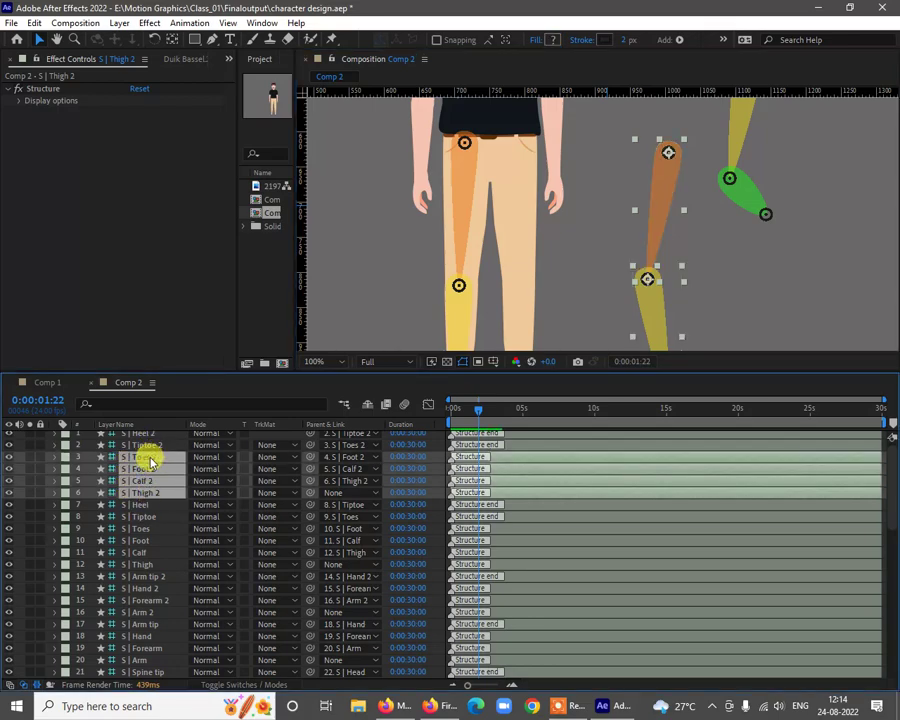
pyautogui.keyDown('ctrl'); pyautogui.click(150, 445); pyautogui.keyUp('ctrl')
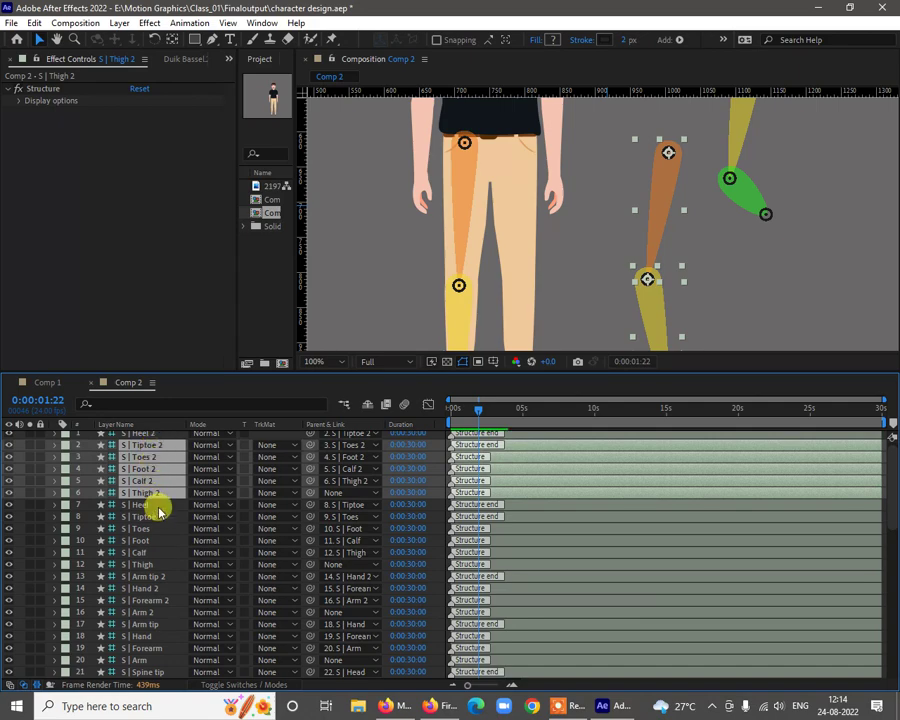
pyautogui.scroll(1, 158, 519)
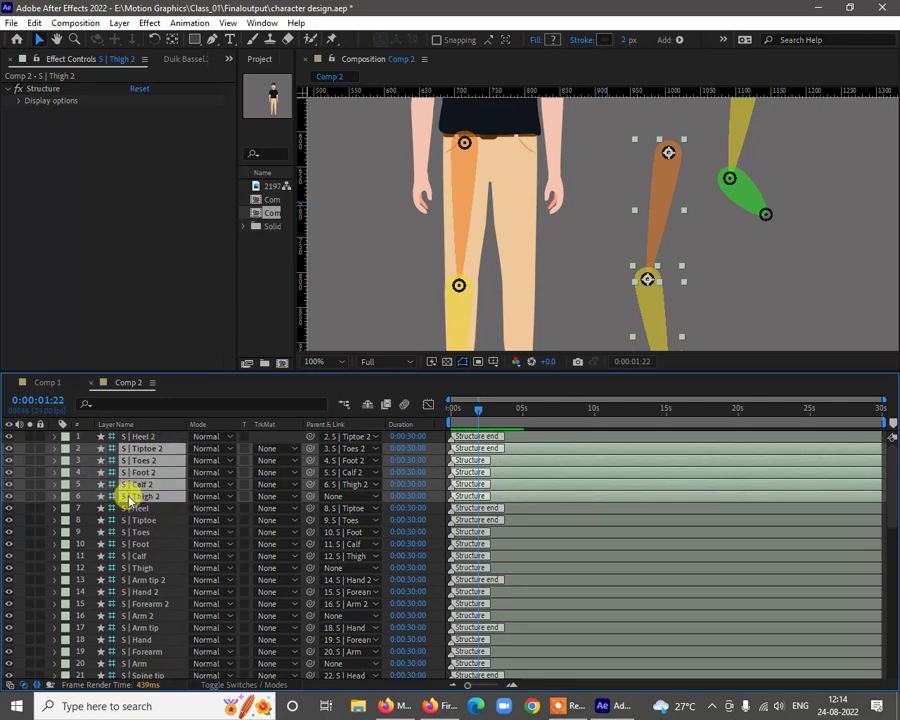
pyautogui.keyDown('shift'); pyautogui.click(148, 437); pyautogui.keyUp('shift')
pyautogui.scroll(-1, 697, 235)
pyautogui.press('space')
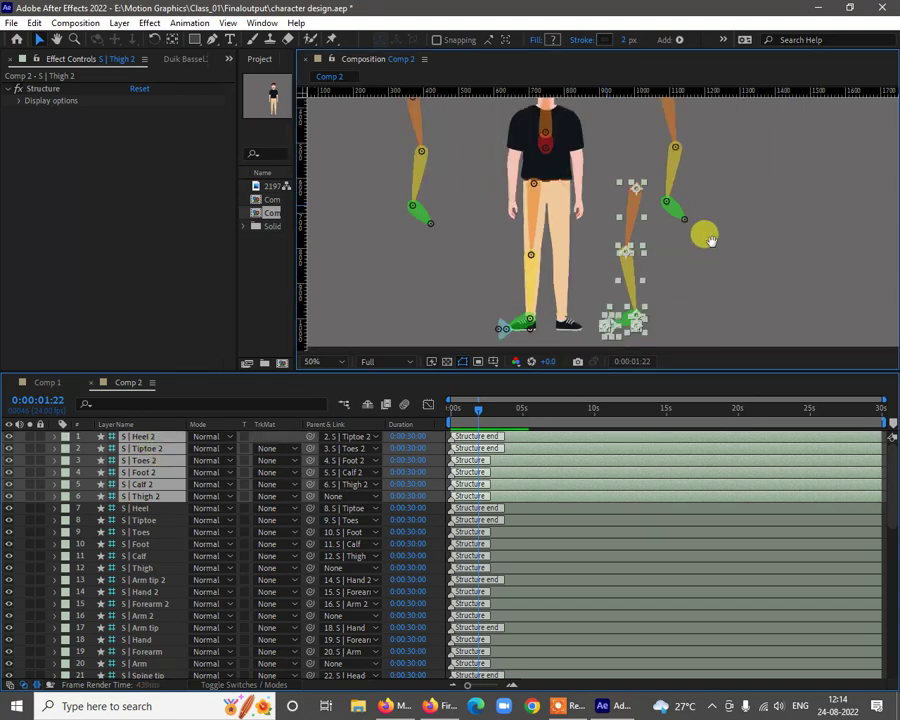
pyautogui.moveTo(706, 236); pyautogui.dragTo(701, 217)
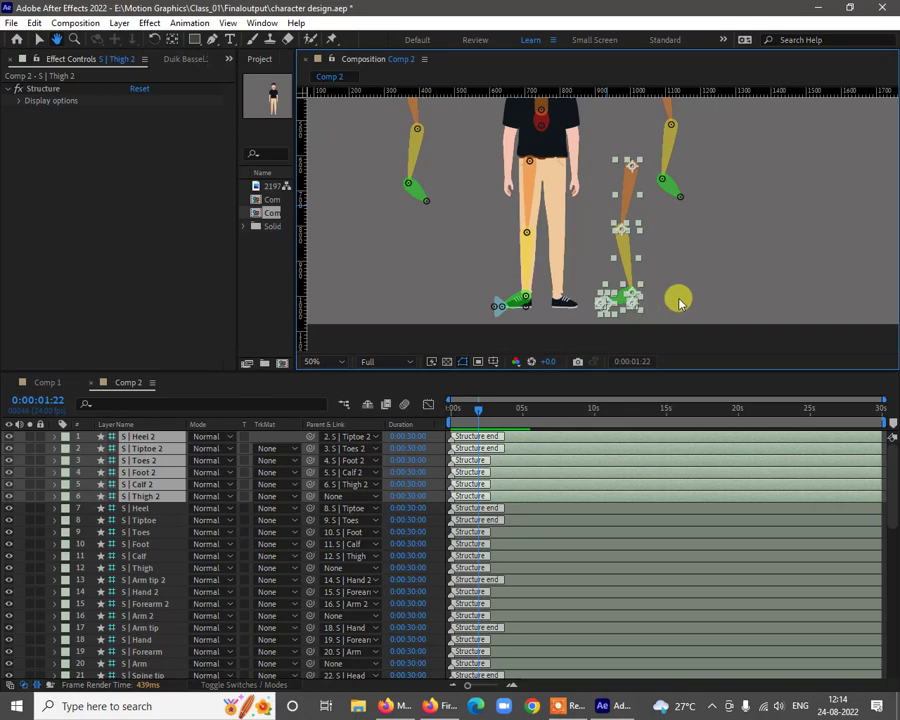
pyautogui.press('v')
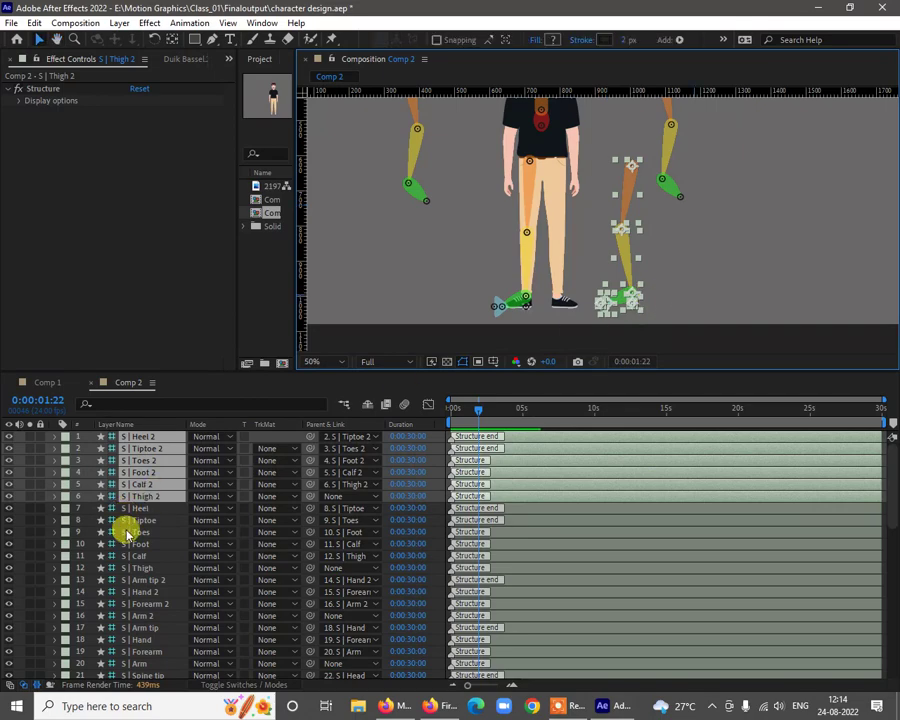
pyautogui.scroll(-4, 128, 594)
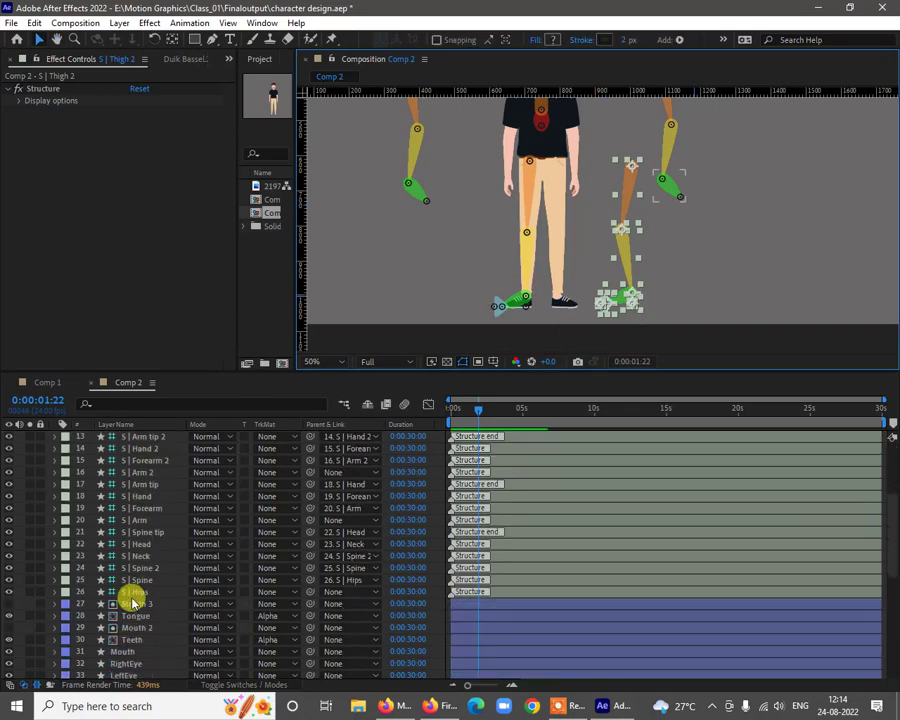
pyautogui.scroll(-4, 130, 598)
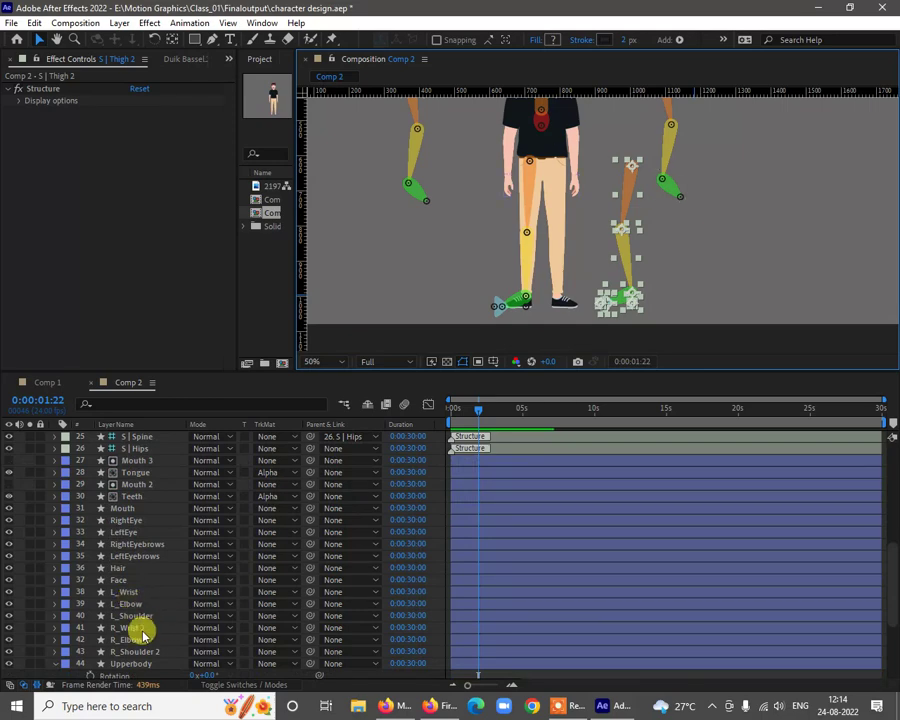
pyautogui.scroll(-4, 143, 634)
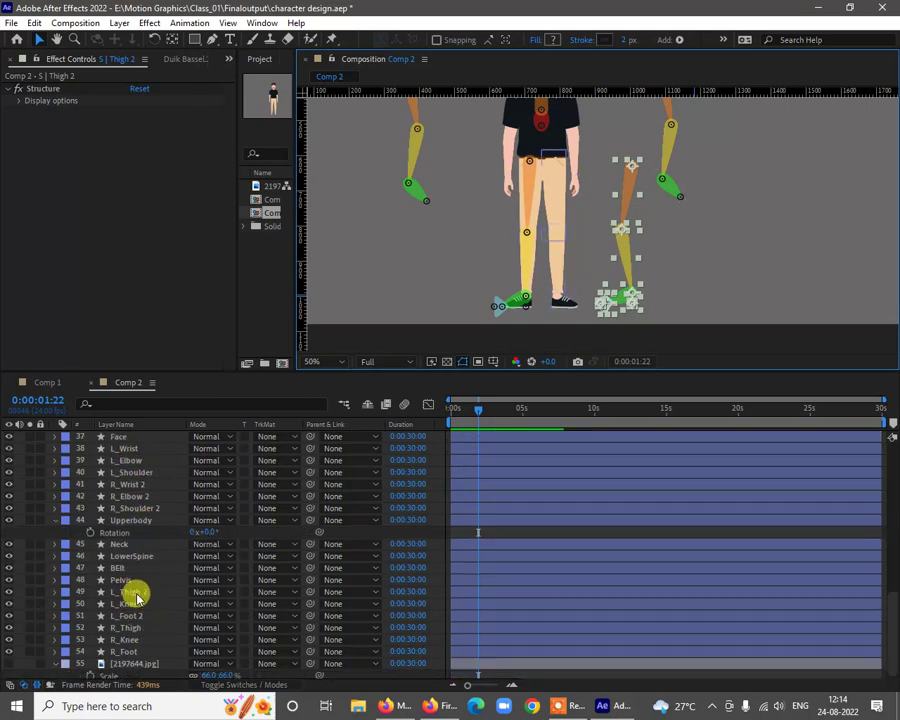
pyautogui.click(140, 592)
pyautogui.keyDown('shift'); pyautogui.click(136, 604); pyautogui.keyUp('shift')
pyautogui.keyDown('shift'); pyautogui.click(140, 616); pyautogui.keyUp('shift')
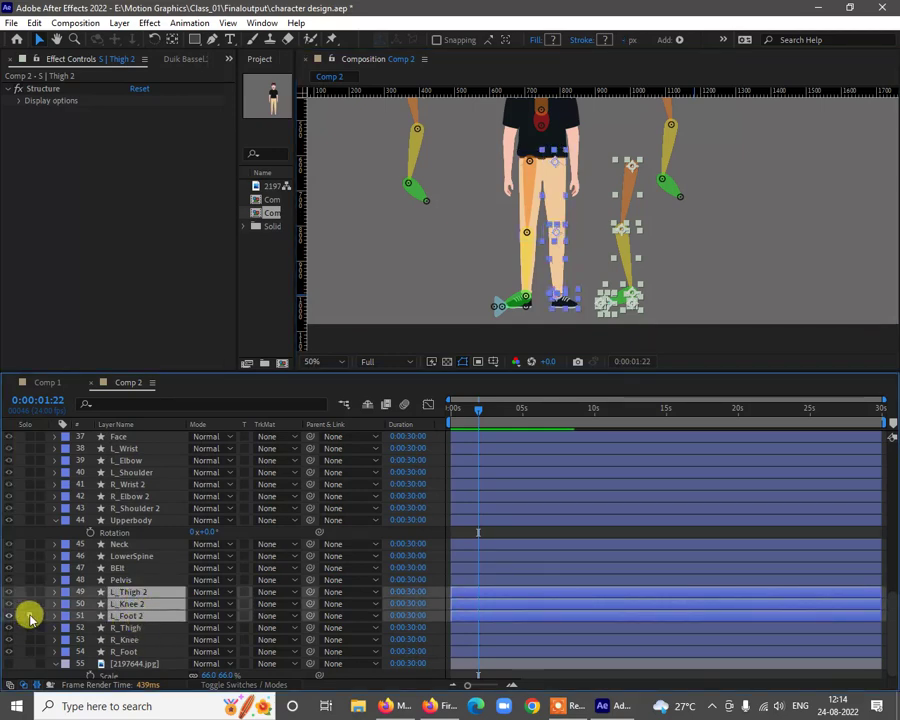
pyautogui.click(700, 223)
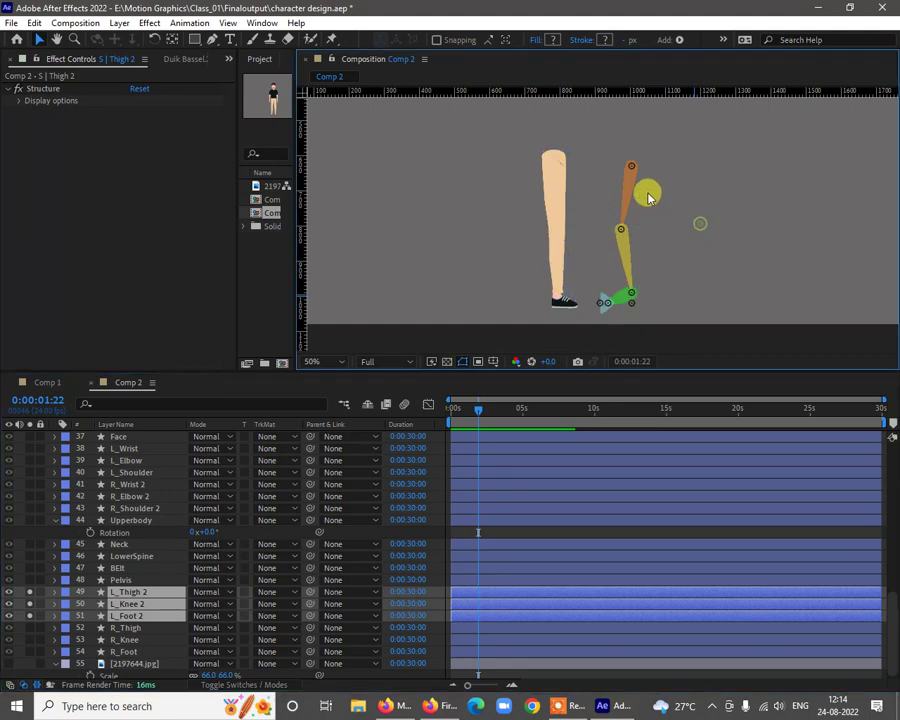
# Place a horizontal and a vertical guide through L_Thigh 2's anchor point and align S | Thigh 2's upper joint with their crossing
pyautogui.scroll(2, 648, 196)
pyautogui.scroll(-2, 560, 205)
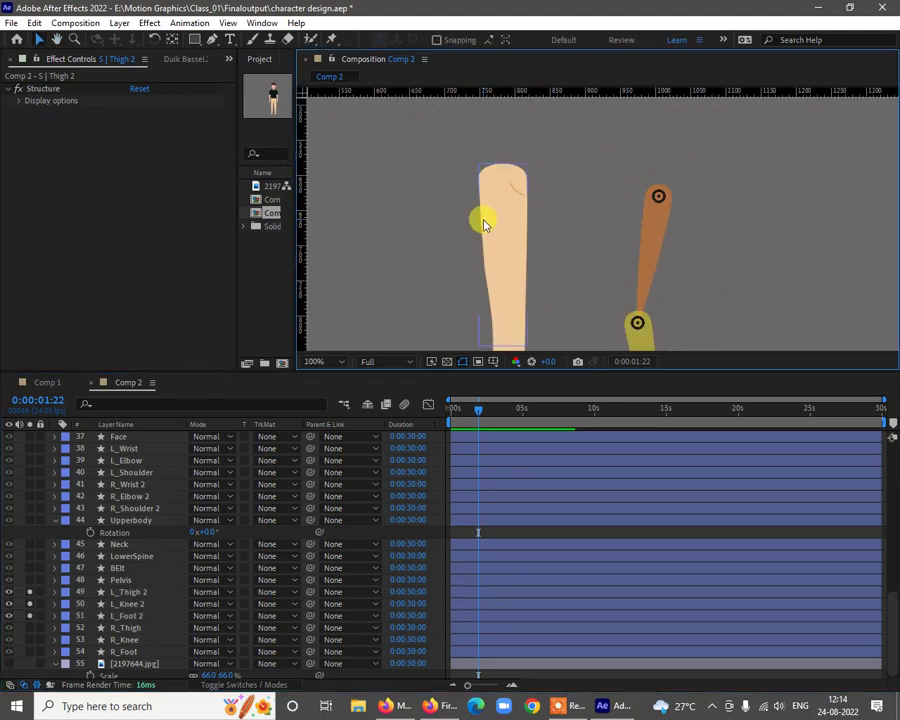
pyautogui.click(508, 229)
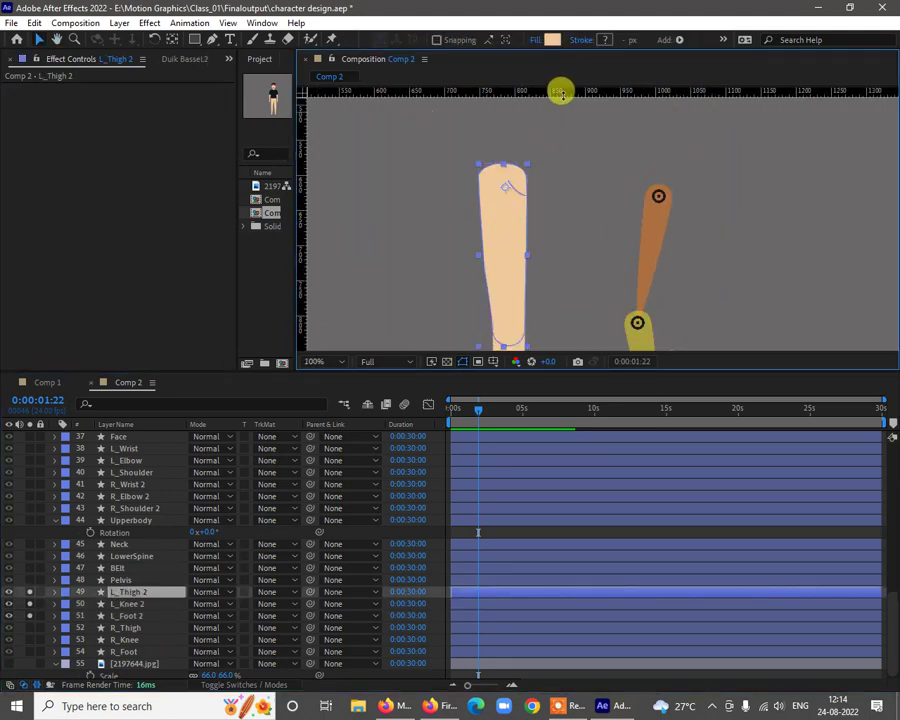
pyautogui.moveTo(561, 93); pyautogui.dragTo(422, 182)
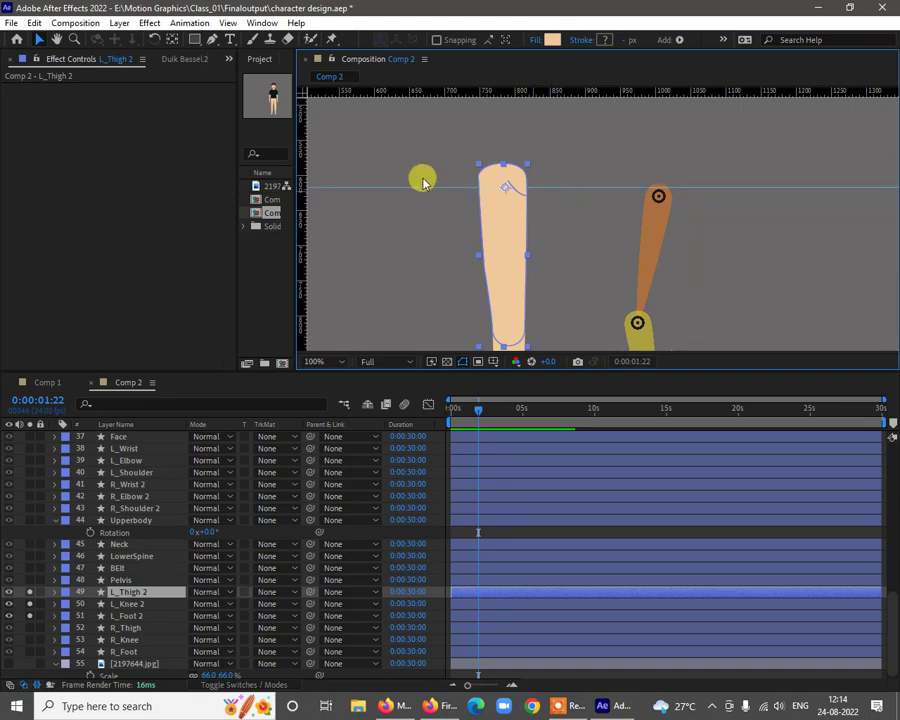
pyautogui.moveTo(303, 161); pyautogui.dragTo(497, 178)
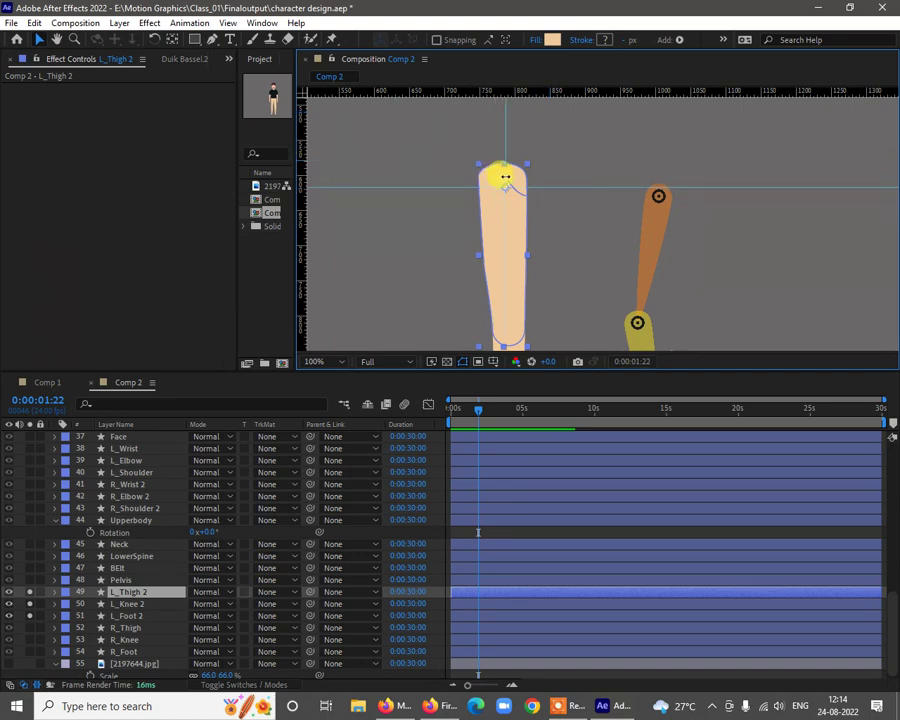
pyautogui.moveTo(657, 198); pyautogui.dragTo(503, 191)
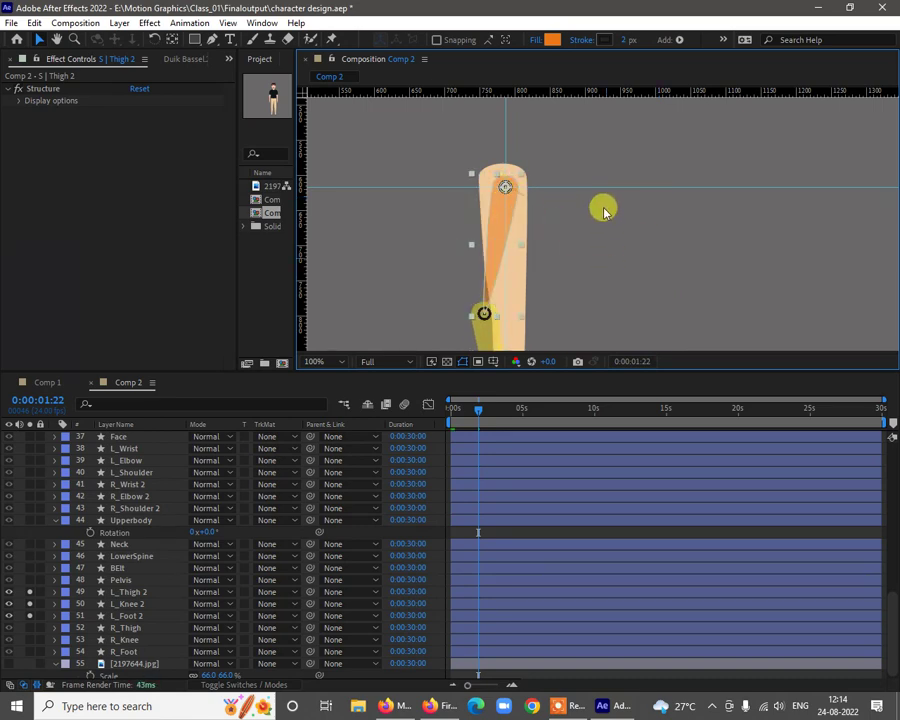
# Move the vertical guide away from the leg and shift the S | Calf 2 structure clear of L_Knee 2
pyautogui.scroll(-3, 600, 180)
pyautogui.click(585, 234)
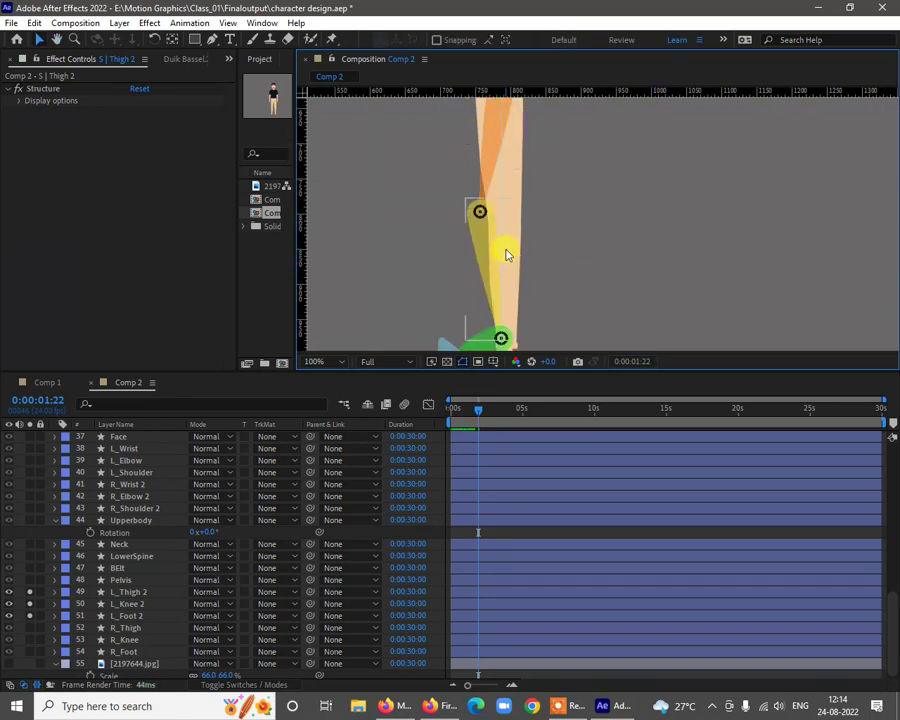
pyautogui.scroll(3, 605, 205)
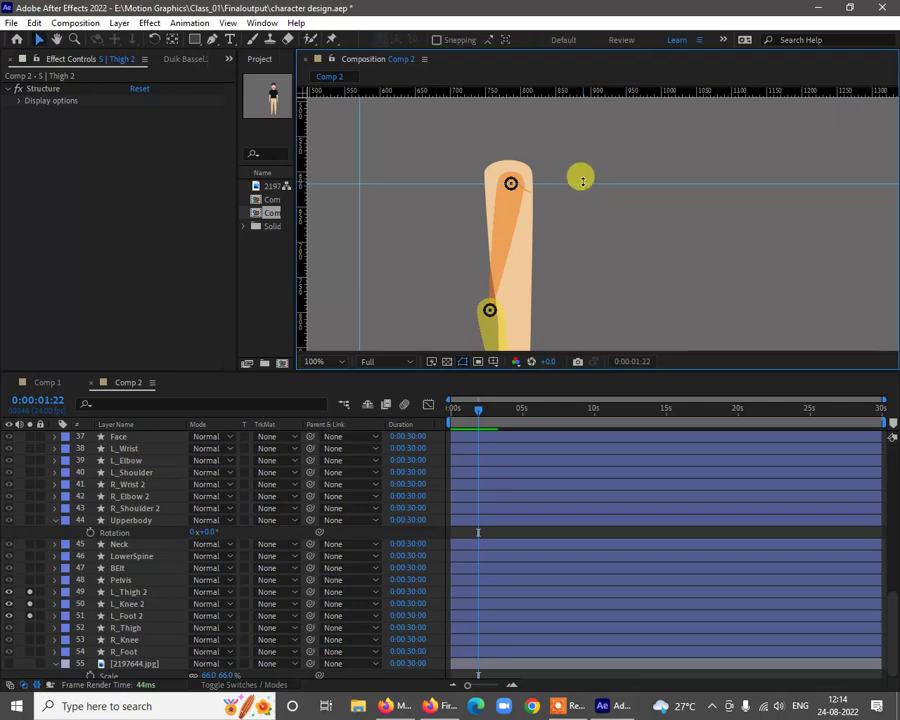
pyautogui.scroll(-3, 594, 238)
pyautogui.click(518, 236)
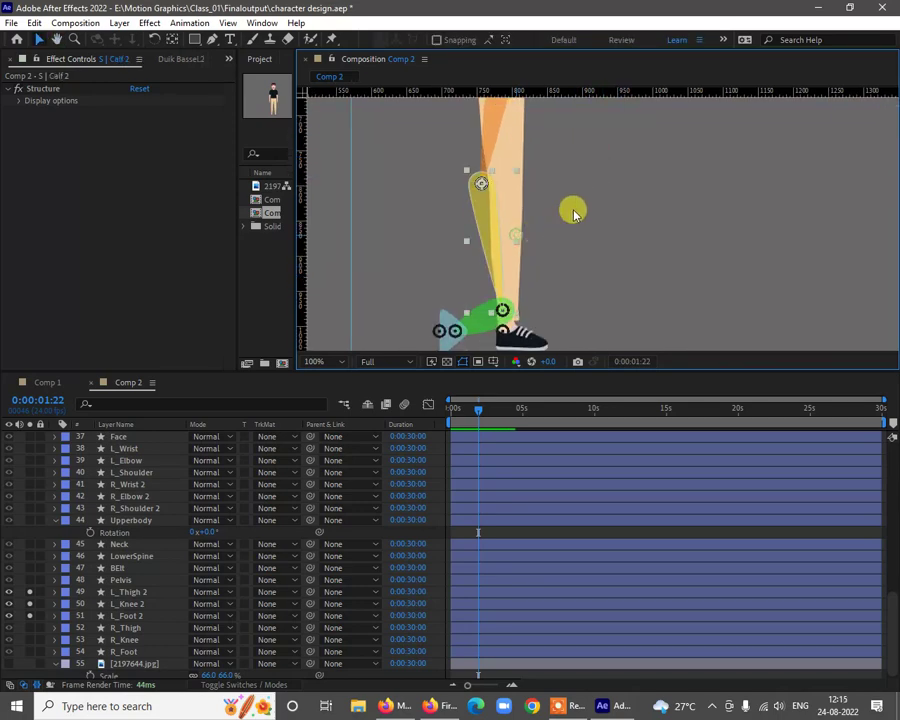
pyautogui.click(533, 203)
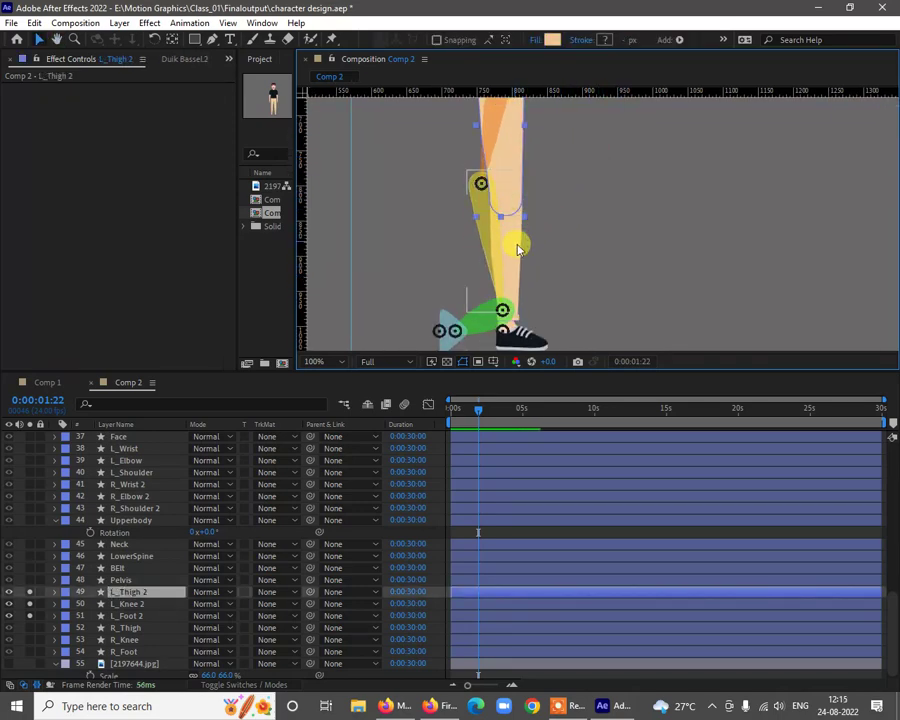
pyautogui.click(517, 249)
pyautogui.moveTo(580, 208); pyautogui.dragTo(567, 228)
pyautogui.click(590, 213)
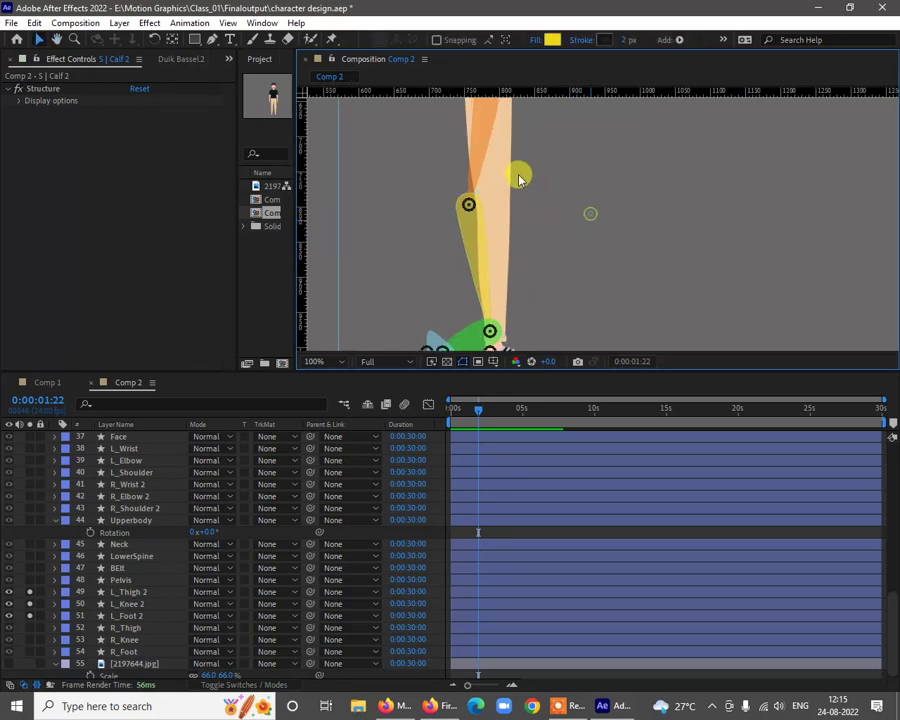
pyautogui.click(506, 173)
pyautogui.click(501, 229)
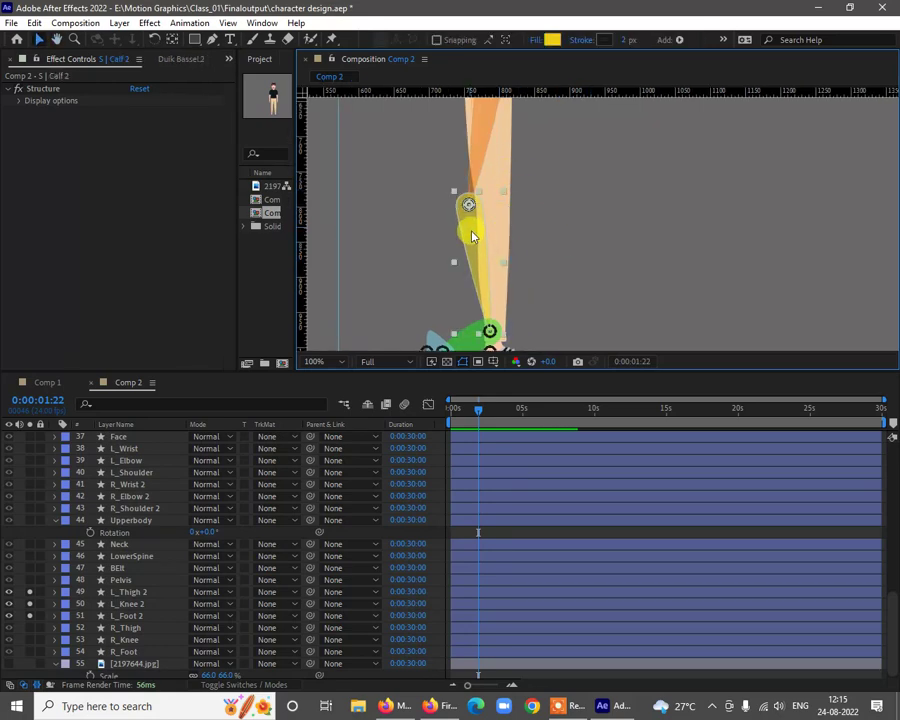
pyautogui.moveTo(468, 205); pyautogui.dragTo(423, 203)
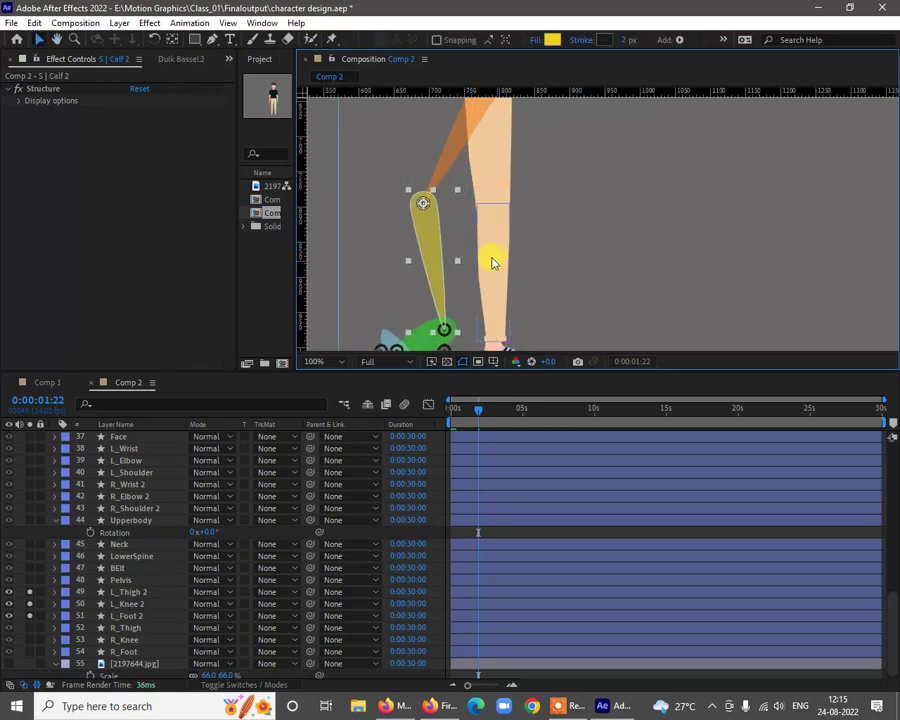
# Set a horizontal and the vertical guide through L_Knee 2's anchor point and align S | Calf 2's upper joint with their crossing
pyautogui.click(491, 262)
pyautogui.hscroll(-2, 569, 235)
pyautogui.moveTo(597, 92); pyautogui.dragTo(603, 219)
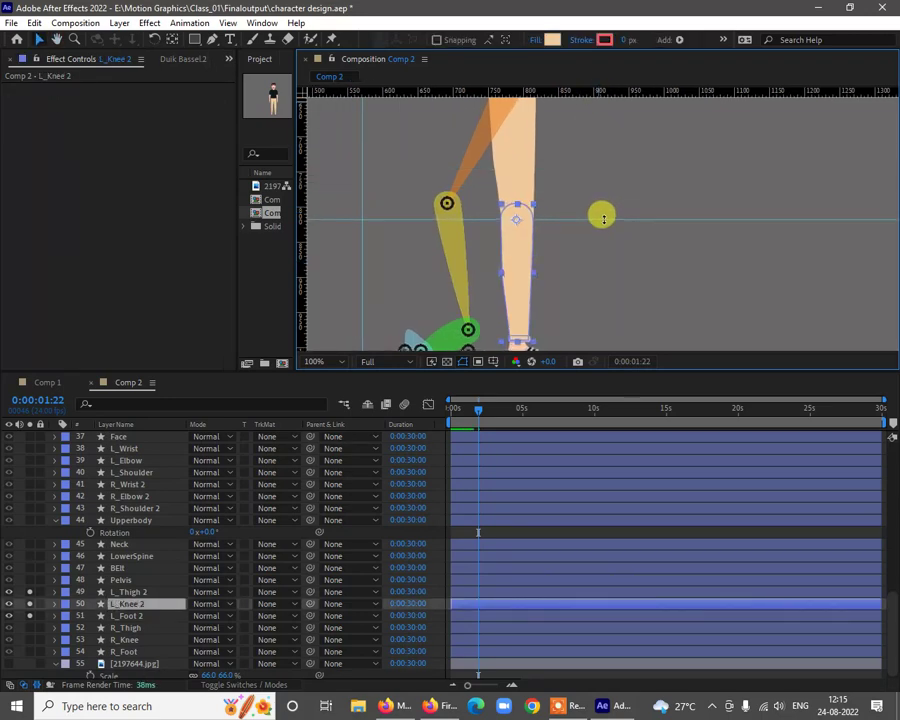
pyautogui.moveTo(360, 213); pyautogui.dragTo(538, 239)
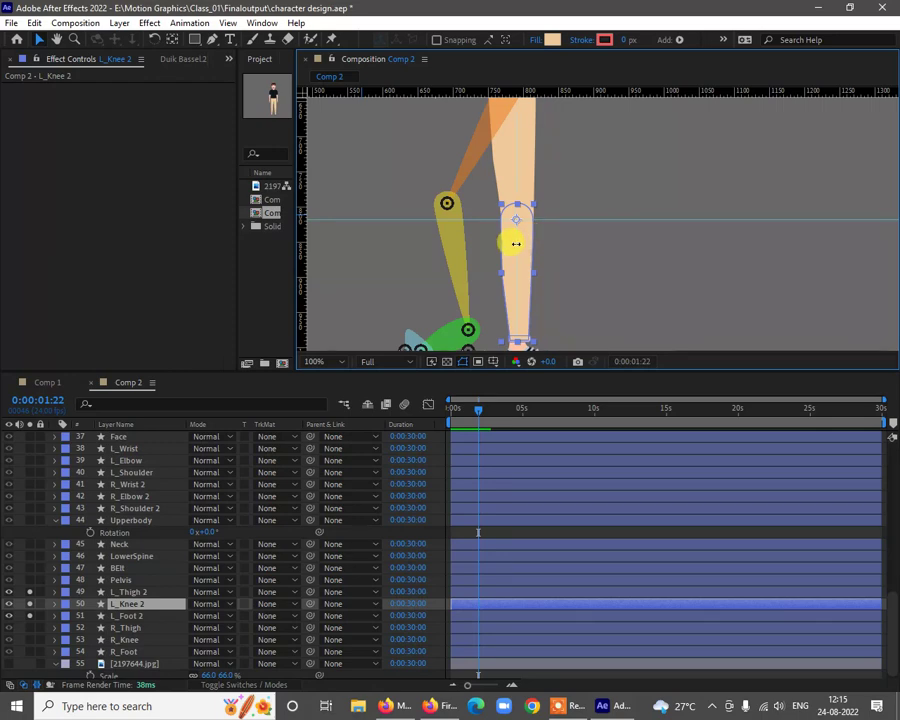
pyautogui.click(620, 268)
pyautogui.click(446, 204)
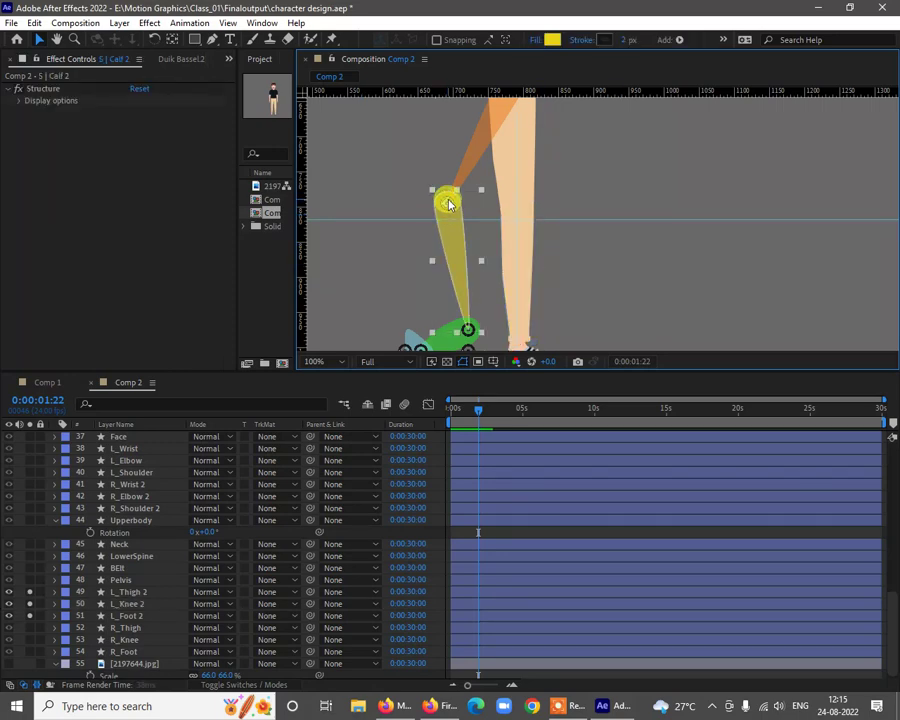
pyautogui.moveTo(448, 203); pyautogui.dragTo(518, 224)
# Add a horizontal guide at L_Foot 2's anchor point and align S | Foot 2's ankle joint with the guide crossing
pyautogui.moveTo(604, 259); pyautogui.dragTo(606, 171)
pyautogui.click(596, 230)
pyautogui.scroll(1, 548, 260)
pyautogui.moveTo(568, 278); pyautogui.dragTo(667, 232)
pyautogui.scroll(1, 584, 212)
pyautogui.press('v')
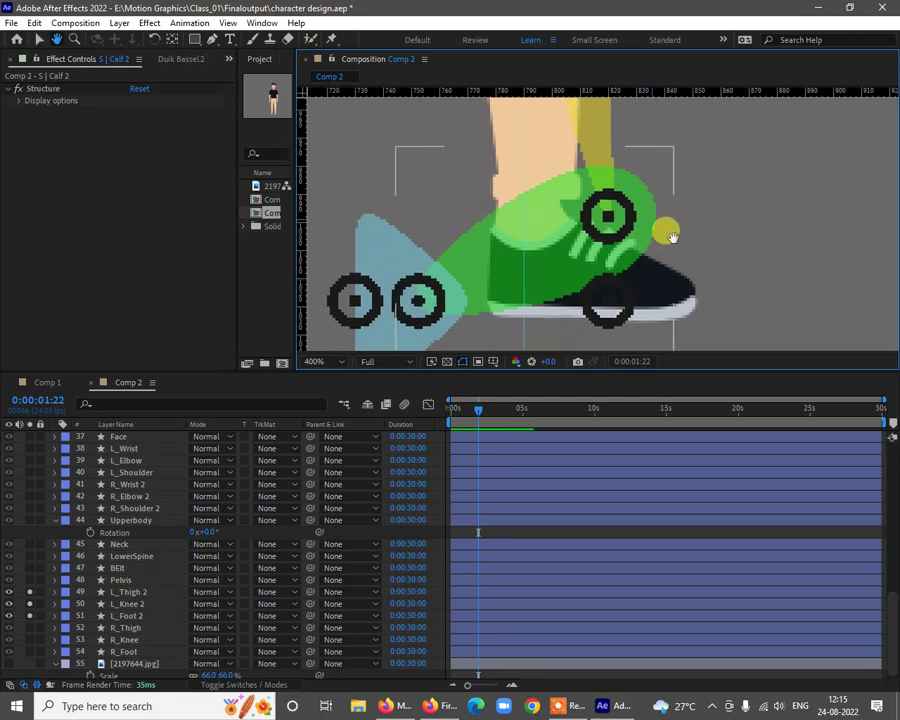
pyautogui.click(690, 301)
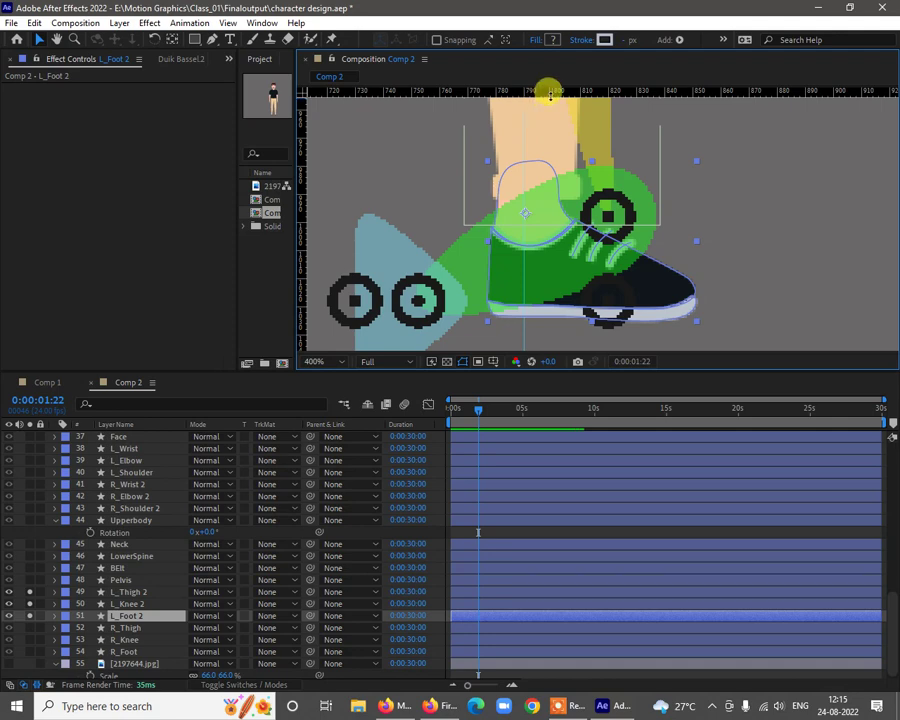
pyautogui.moveTo(550, 93); pyautogui.dragTo(552, 213)
pyautogui.click(606, 213)
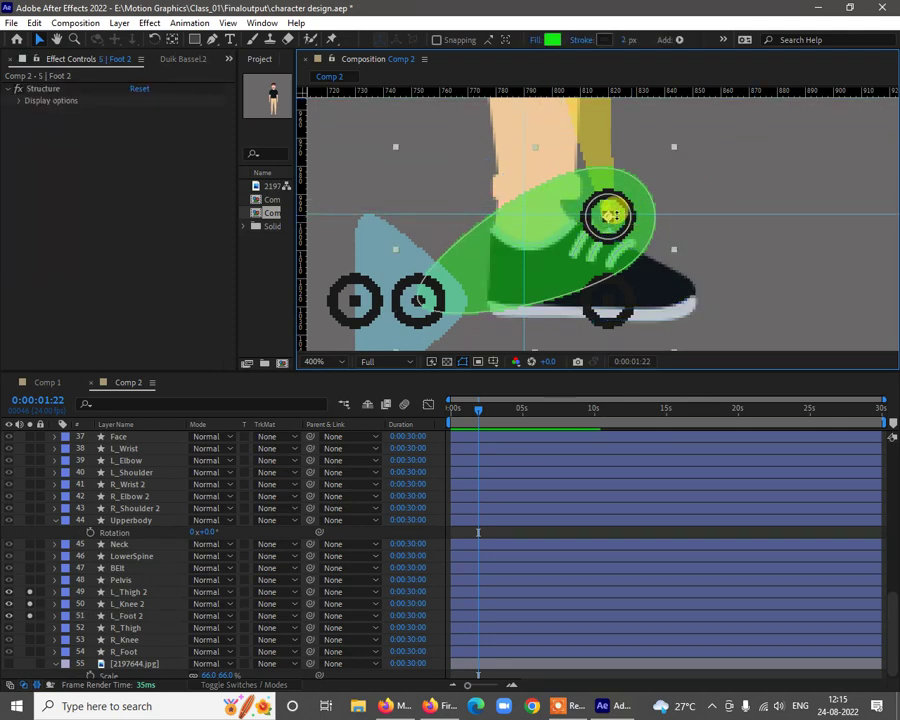
pyautogui.moveTo(610, 224); pyautogui.dragTo(521, 222)
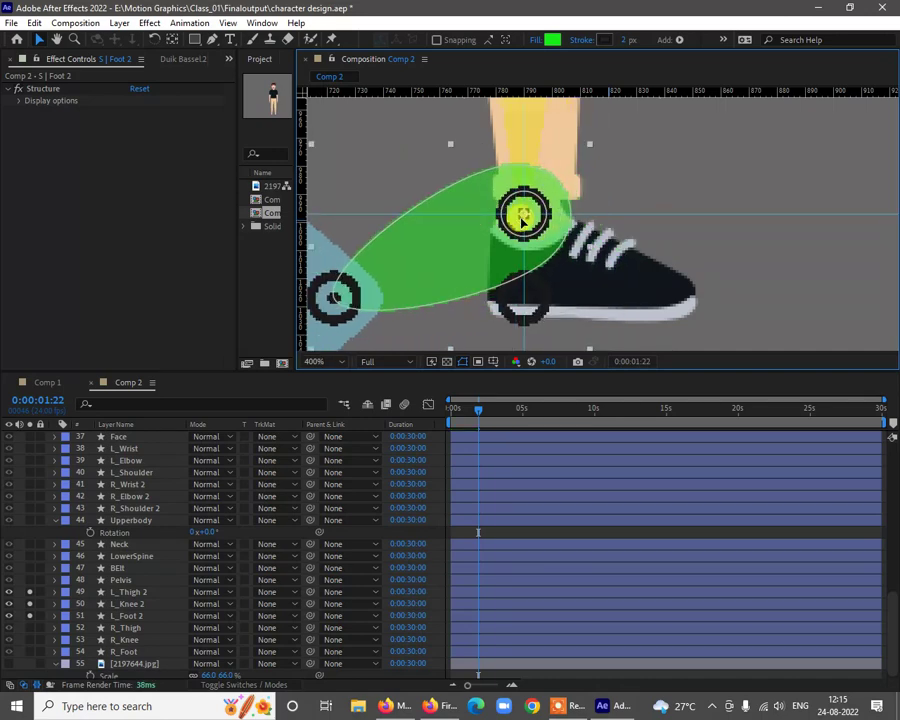
# Move the S | Toes 2 structure so its joint sits over the front part of L_Foot 2's shoe
pyautogui.scroll(-2, 652, 248)
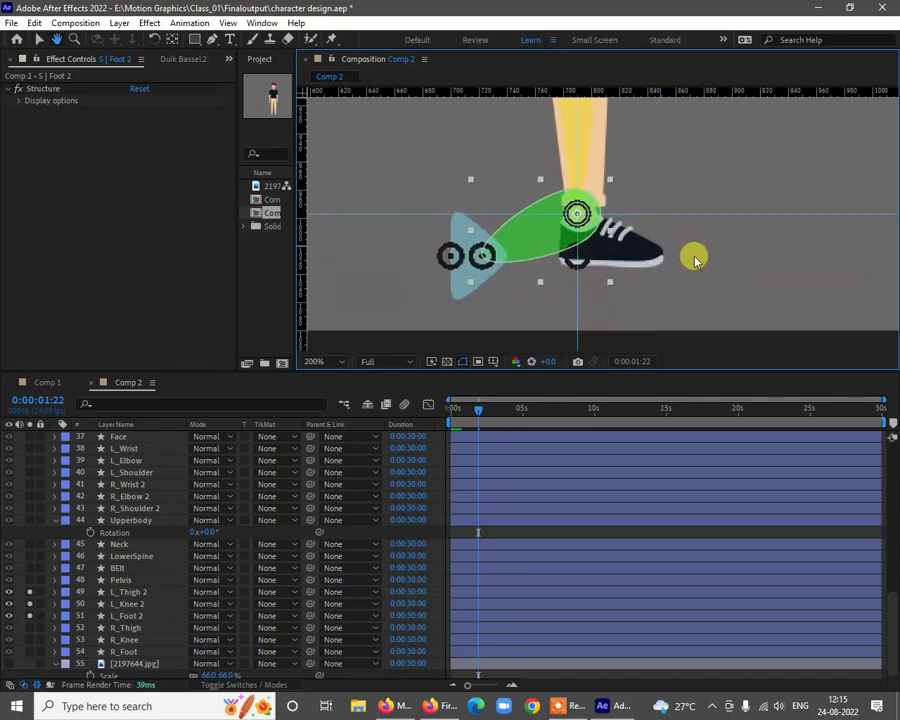
pyautogui.moveTo(483, 262); pyautogui.dragTo(671, 251)
pyautogui.click(630, 258)
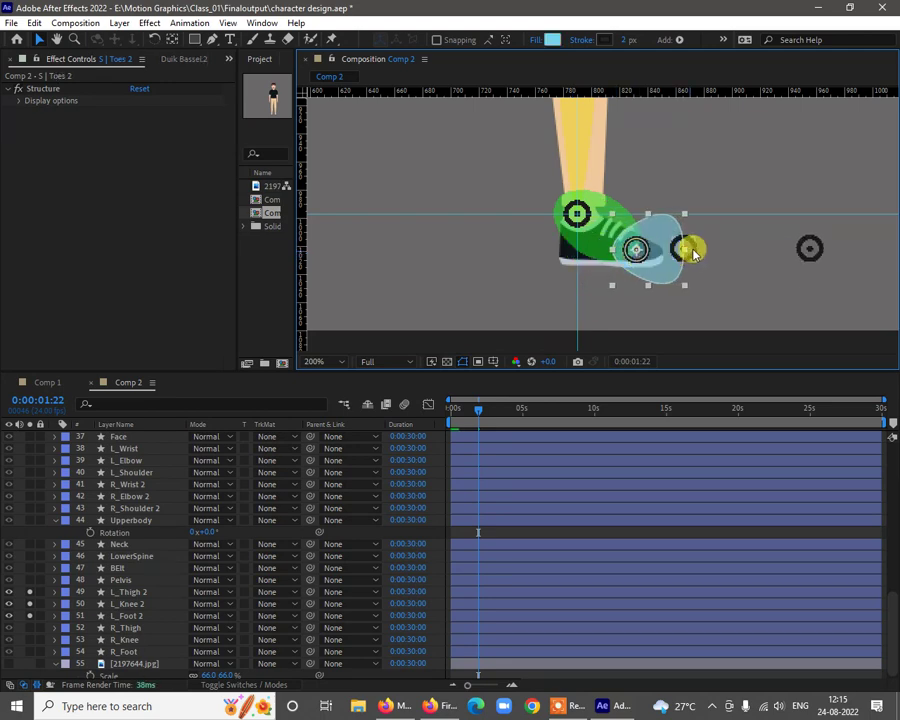
# Place the S | Tiptoe 2 joint at the toe of L_Foot 2's shoe and the S | Heel 2 joint at its heel
pyautogui.click(693, 254)
pyautogui.moveTo(809, 252); pyautogui.dragTo(569, 262)
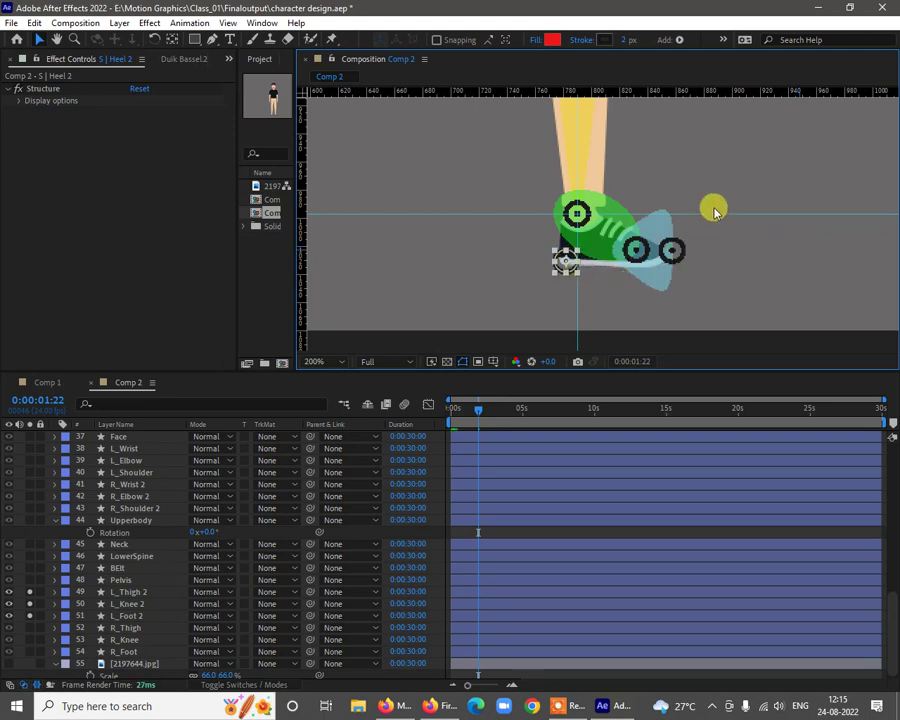
pyautogui.click(683, 189)
# Move the horizontal and vertical guides off the left leg
pyautogui.press(',')
pyautogui.press(',')
pyautogui.press(',')
pyautogui.moveTo(688, 204); pyautogui.dragTo(652, 352)
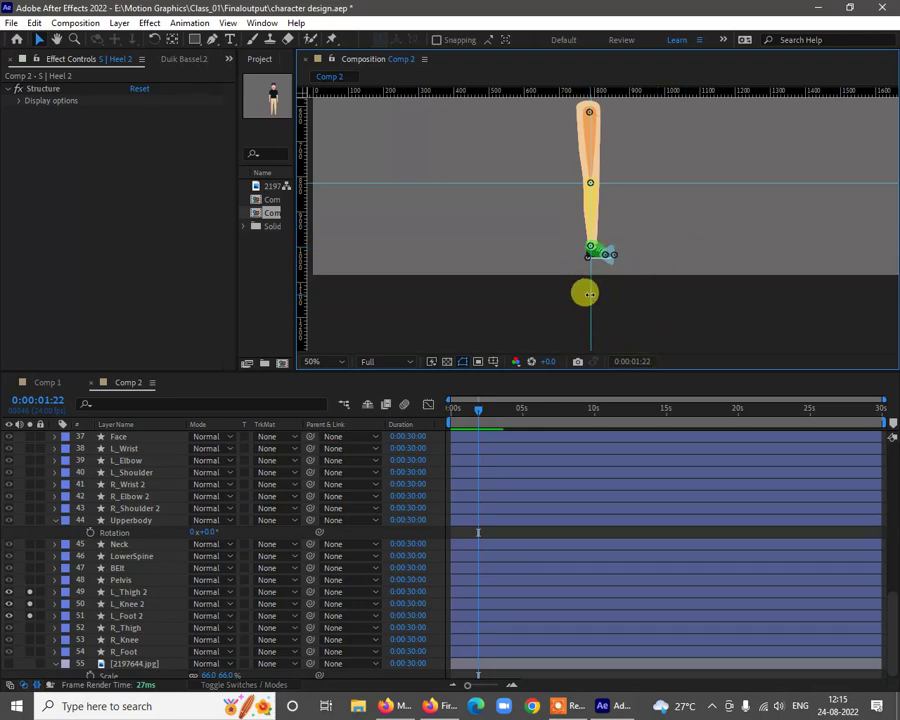
pyautogui.moveTo(588, 294); pyautogui.dragTo(850, 240)
pyautogui.moveTo(686, 182); pyautogui.dragTo(715, 88)
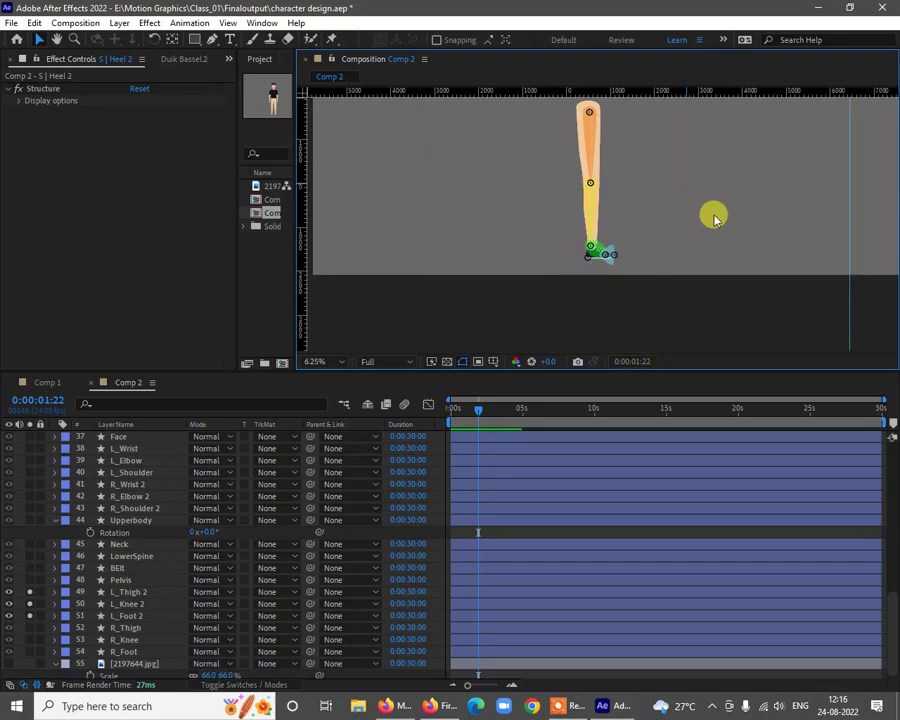
pyautogui.scroll(-6, 622, 310)
pyautogui.scroll(2, 560, 289)
pyautogui.moveTo(614, 268); pyautogui.dragTo(585, 82)
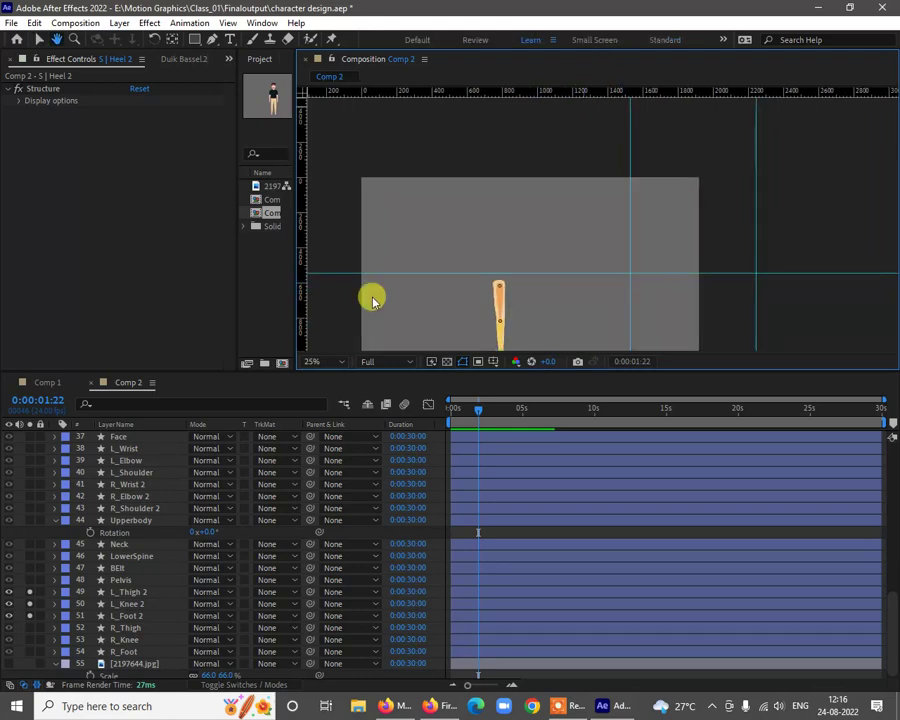
# Turn off solo for L_Thigh 2, L_Knee 2 and L_Foot 2 and for the leg structures from S | Heel 2 to S | Thigh 2
pyautogui.click(122, 592)
pyautogui.keyDown('ctrl'); pyautogui.click(126, 604); pyautogui.keyUp('ctrl')
pyautogui.keyDown('ctrl'); pyautogui.click(127, 616); pyautogui.keyUp('ctrl')
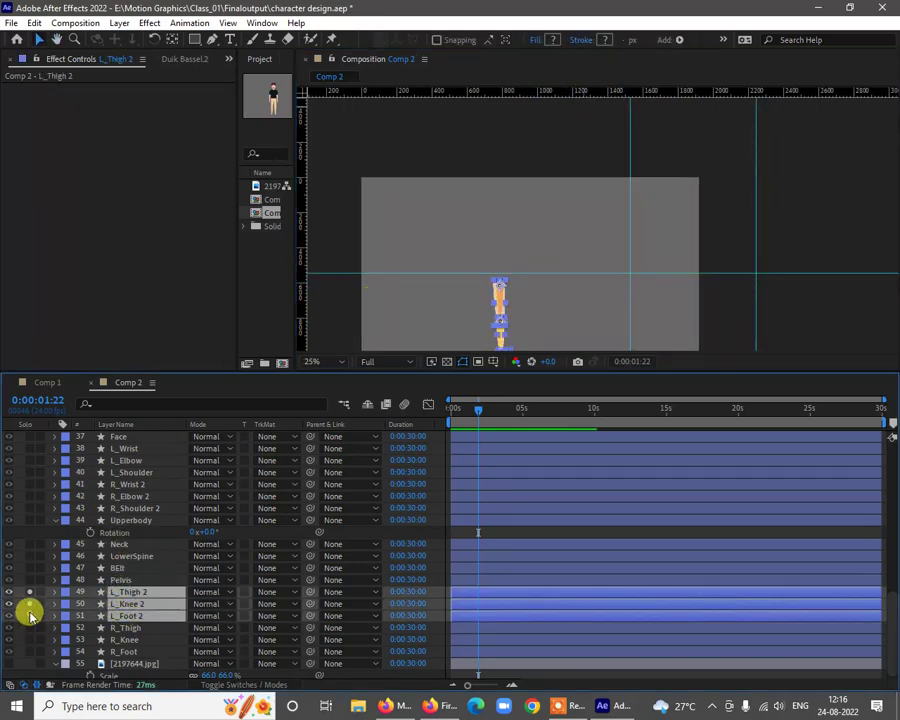
pyautogui.scroll(4, 112, 510)
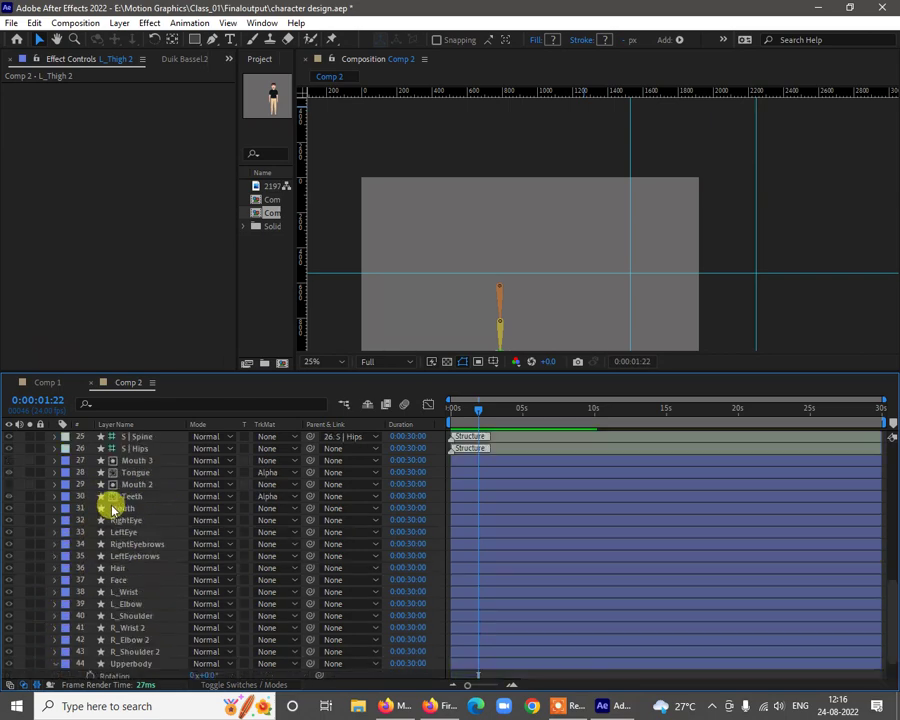
pyautogui.scroll(8, 112, 510)
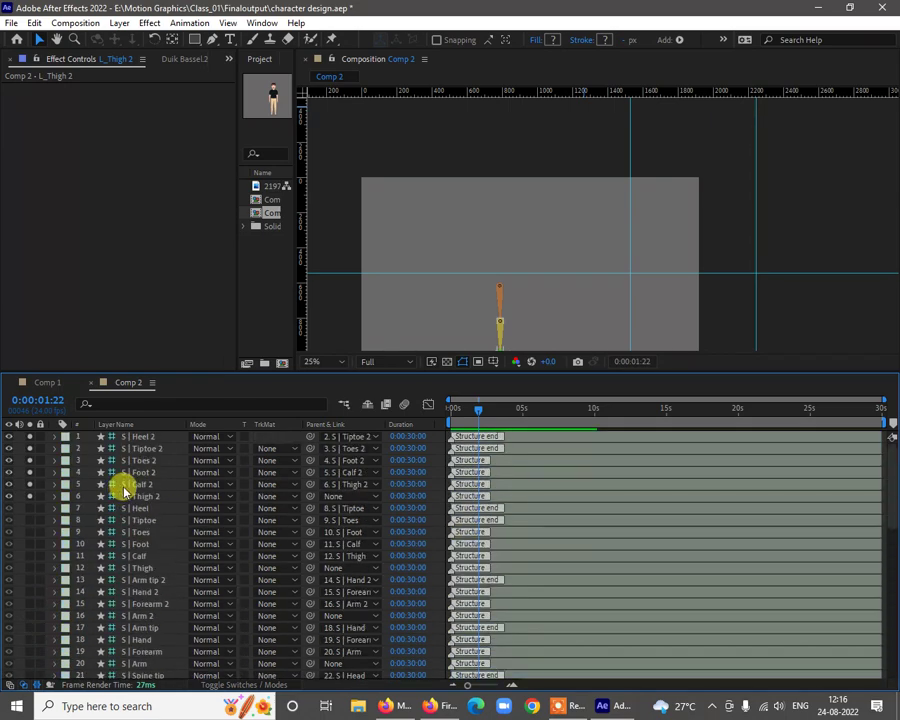
pyautogui.click(141, 438)
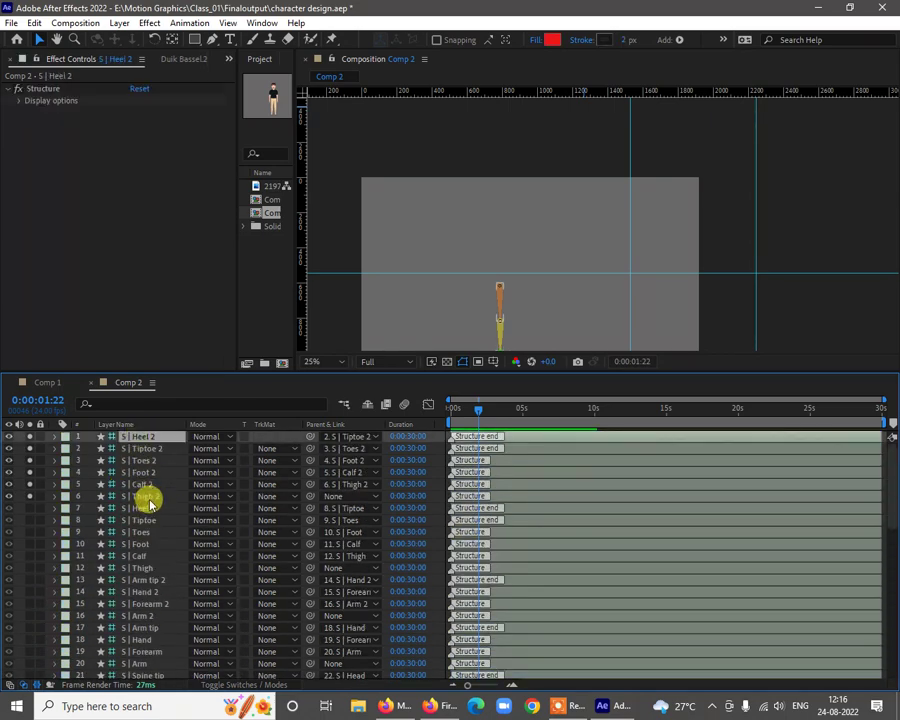
pyautogui.keyDown('shift'); pyautogui.click(145, 497); pyautogui.keyUp('shift')
pyautogui.click(28, 496)
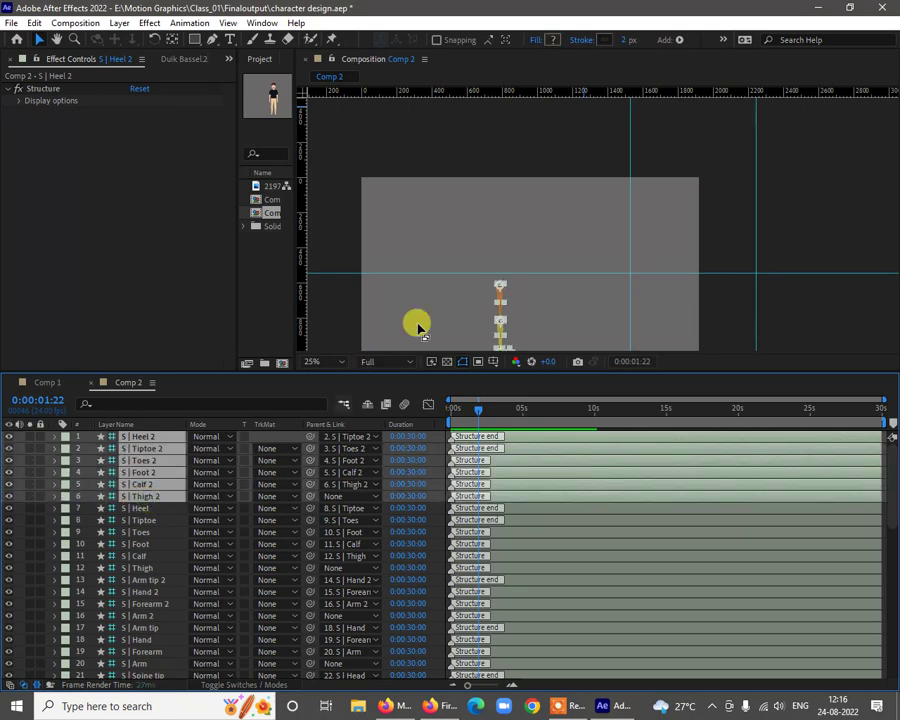
# Solo the S | Arm 2, Forearm 2, Hand 2 and Arm tip 2 structures together with the L_Shoulder, L_Elbow and L_Wrist layers
pyautogui.click(565, 240)
pyautogui.moveTo(565, 240); pyautogui.dragTo(577, 161)
pyautogui.scroll(4, 541, 185)
pyautogui.scroll(-4, 527, 190)
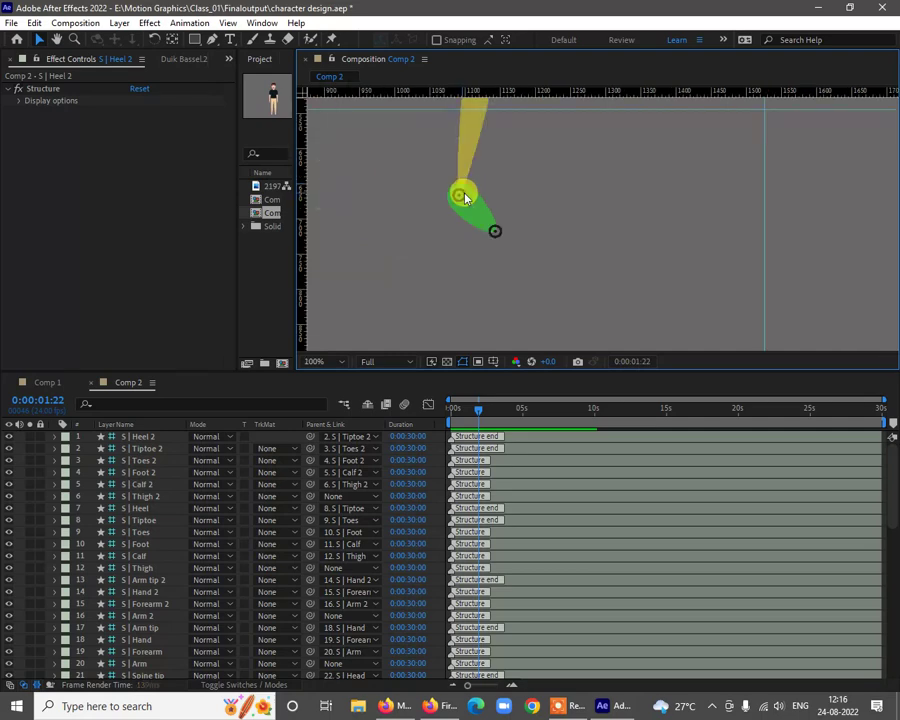
pyautogui.moveTo(590, 205); pyautogui.dragTo(697, 226)
pyautogui.click(411, 220)
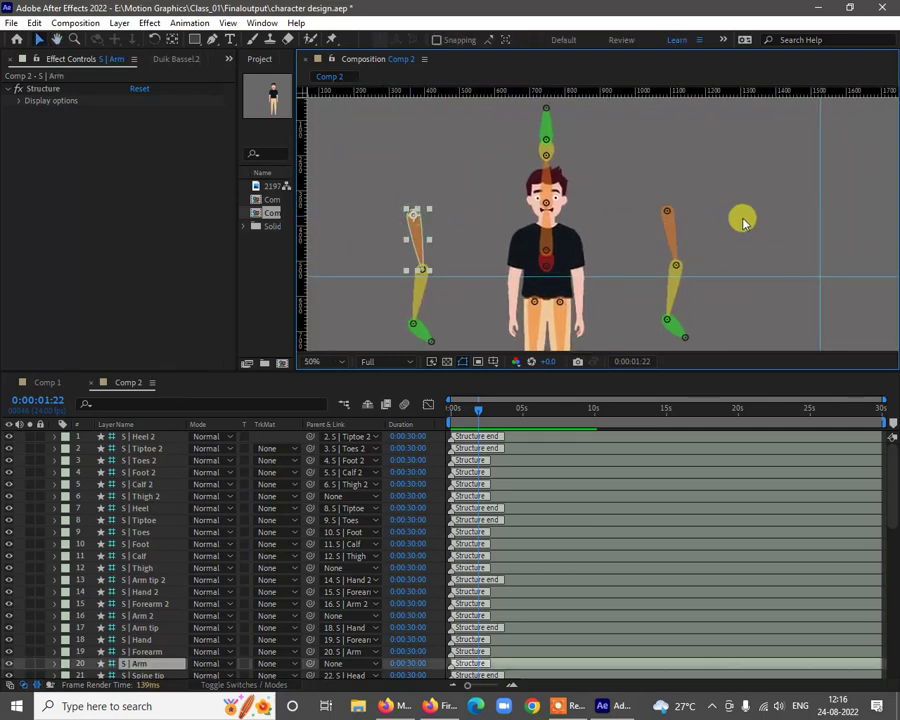
pyautogui.click(667, 210)
pyautogui.moveTo(632, 212); pyautogui.dragTo(606, 226)
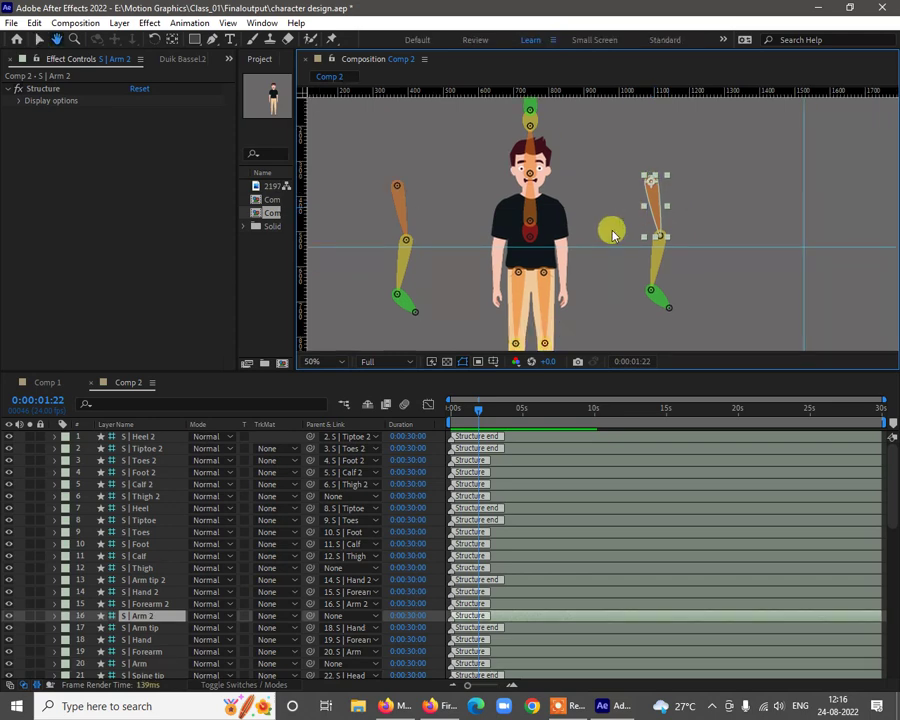
pyautogui.keyDown('ctrl'); pyautogui.click(155, 603); pyautogui.keyUp('ctrl')
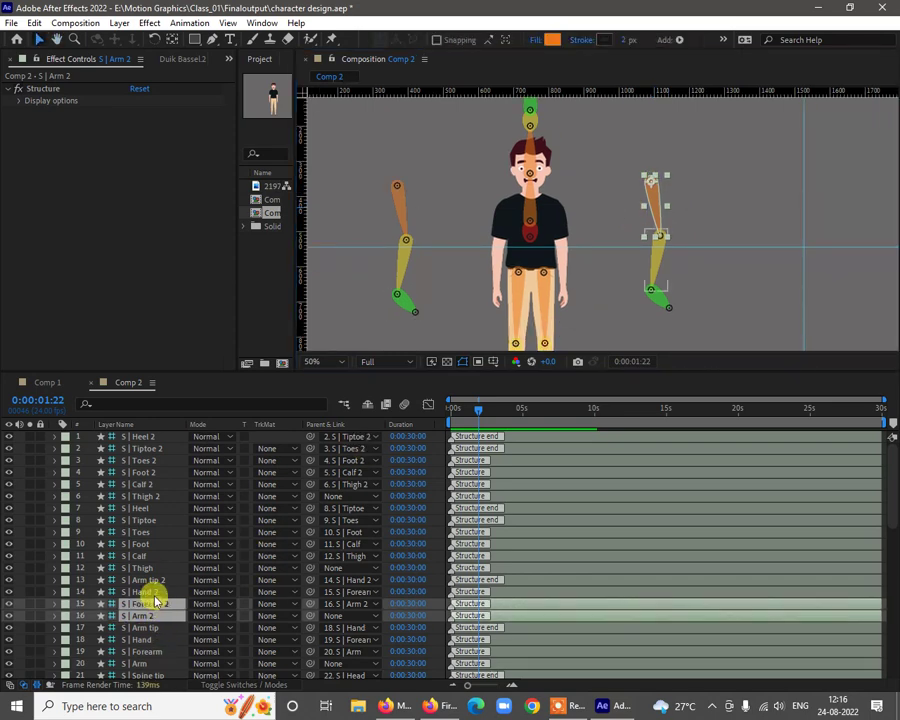
pyautogui.keyDown('ctrl'); pyautogui.click(154, 592); pyautogui.keyUp('ctrl')
pyautogui.keyDown('ctrl'); pyautogui.click(153, 581); pyautogui.keyUp('ctrl')
pyautogui.keyDown('ctrl'); pyautogui.click(155, 640); pyautogui.keyUp('ctrl')
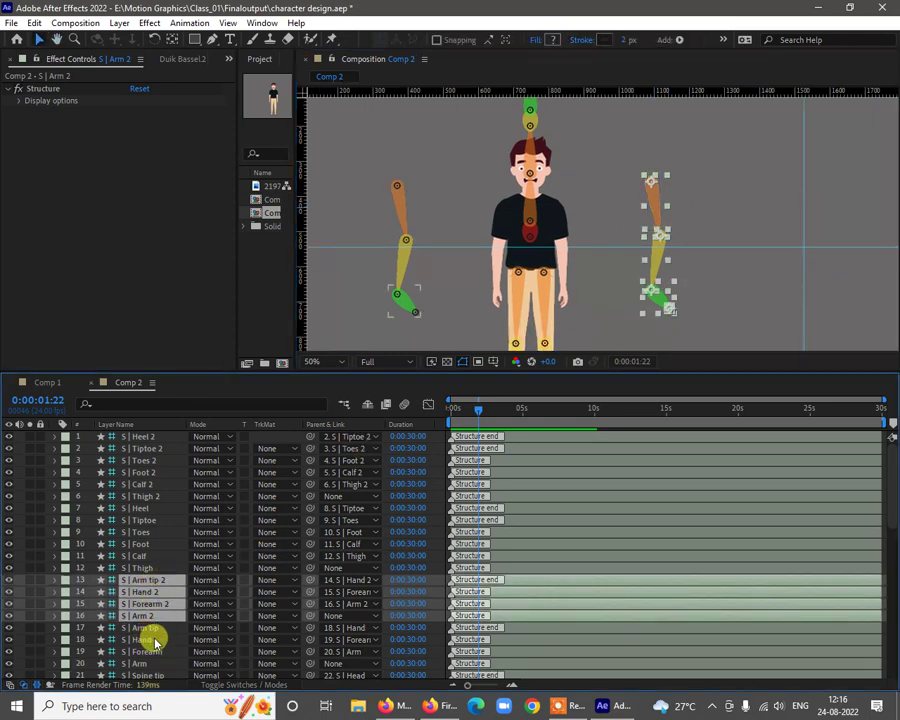
pyautogui.scroll(-8, 155, 640)
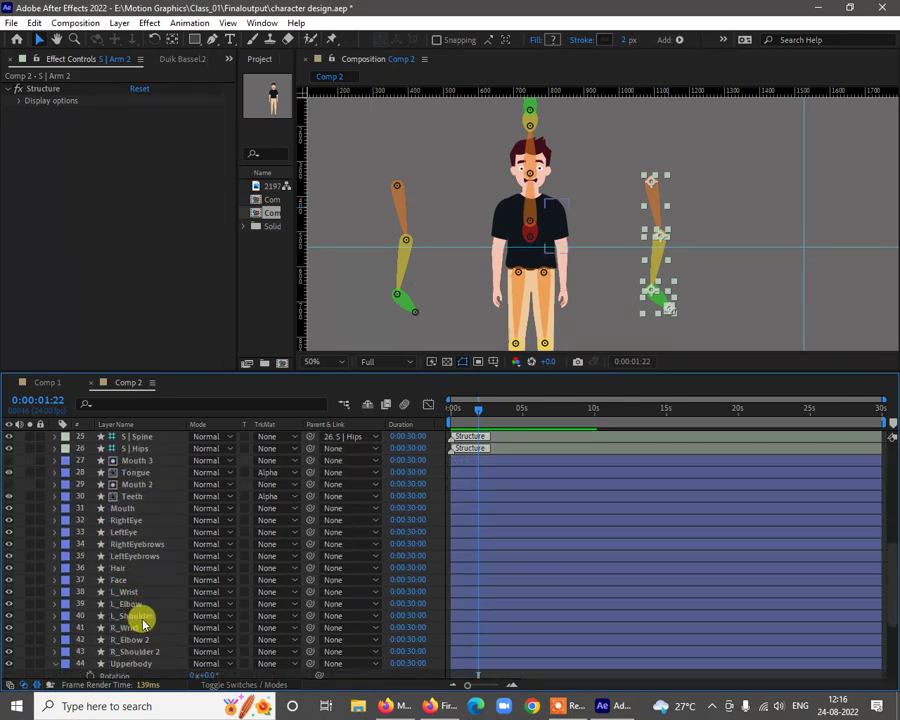
pyautogui.click(142, 616)
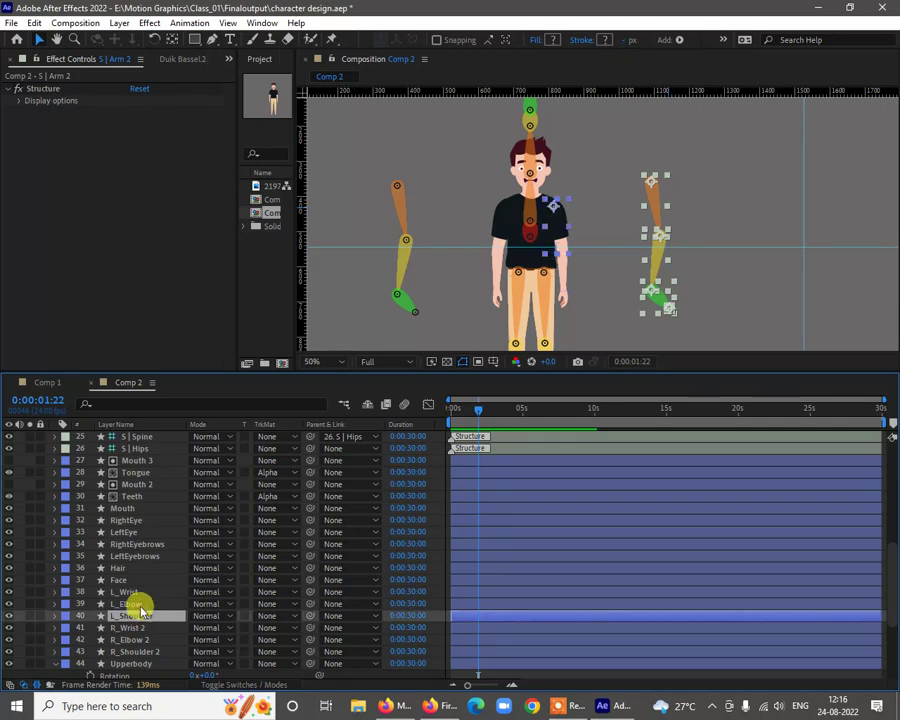
pyautogui.keyDown('ctrl'); pyautogui.click(140, 603); pyautogui.keyUp('ctrl')
pyautogui.keyDown('ctrl'); pyautogui.click(137, 592); pyautogui.keyUp('ctrl')
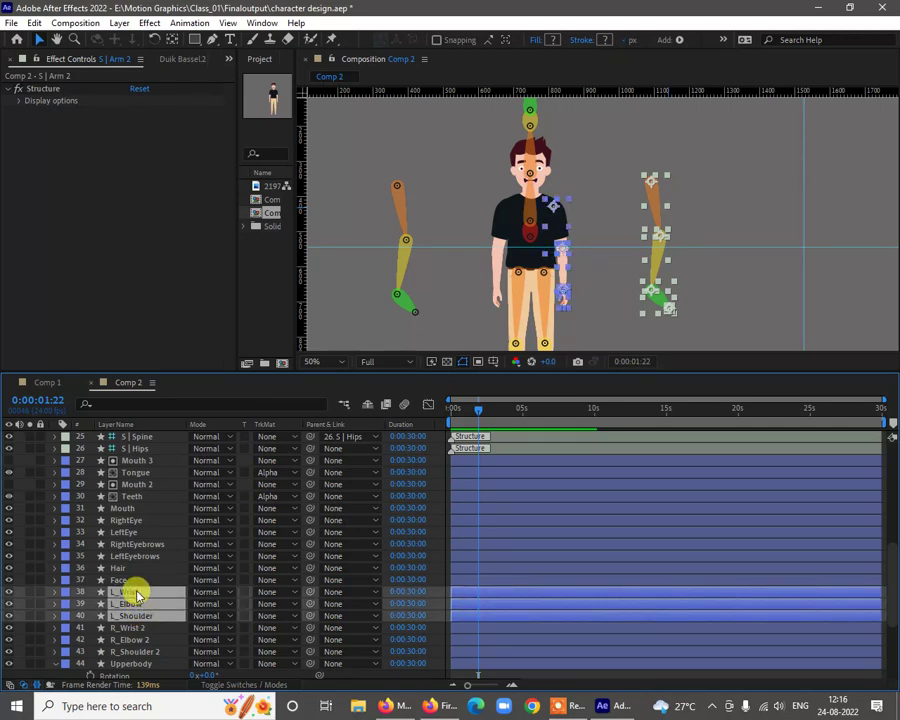
pyautogui.click(30, 596)
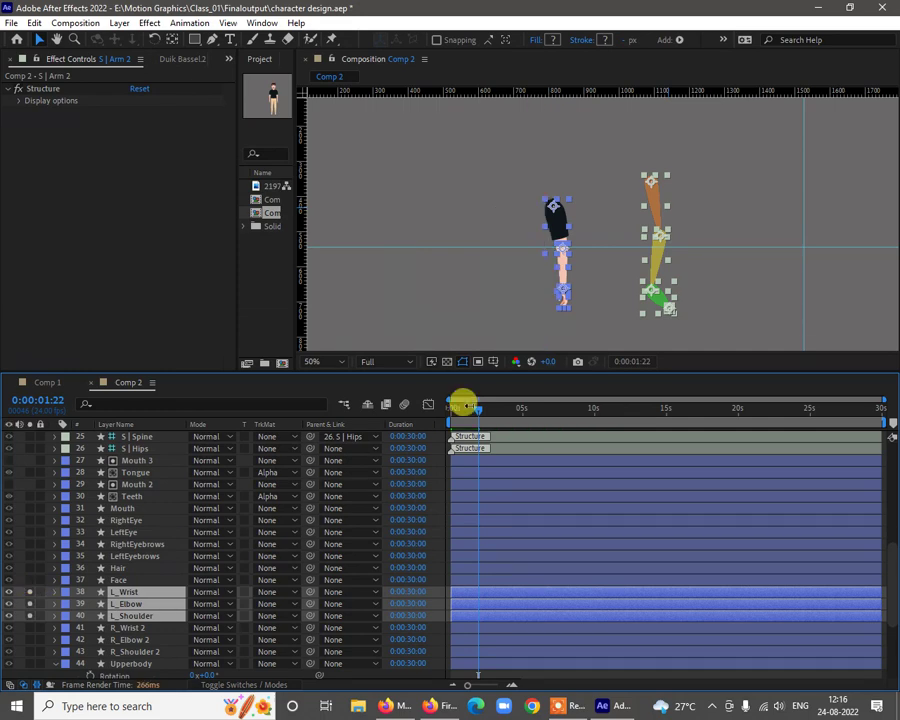
# Add a horizontal and a vertical guide through L_Shoulder's anchor point and align S | Arm 2's shoulder joint with their crossing
pyautogui.click(603, 155)
pyautogui.scroll(3, 612, 179)
pyautogui.moveTo(626, 200); pyautogui.dragTo(643, 234)
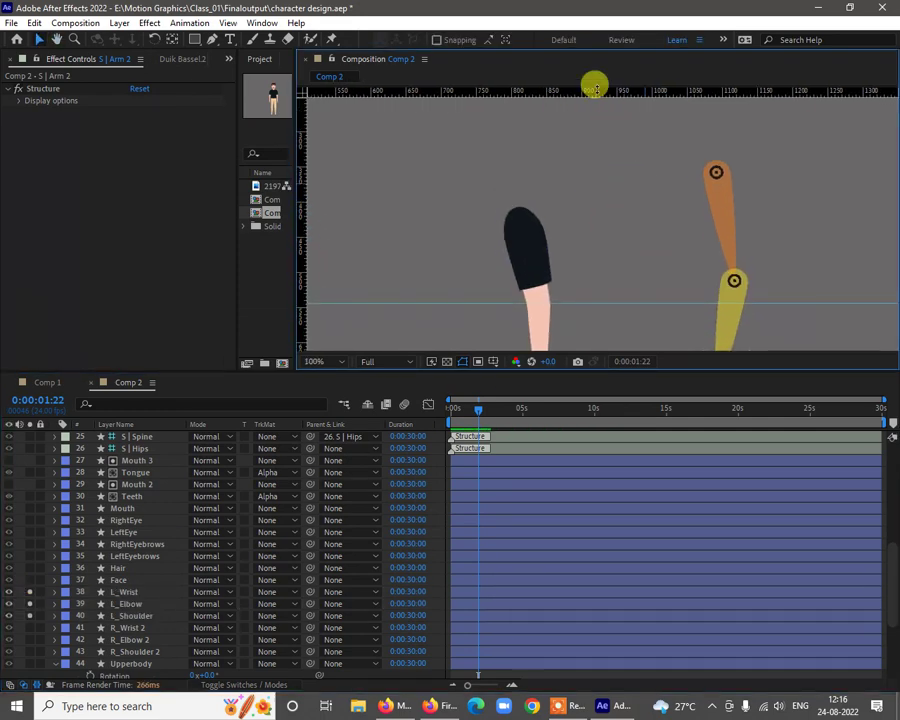
pyautogui.click(526, 261)
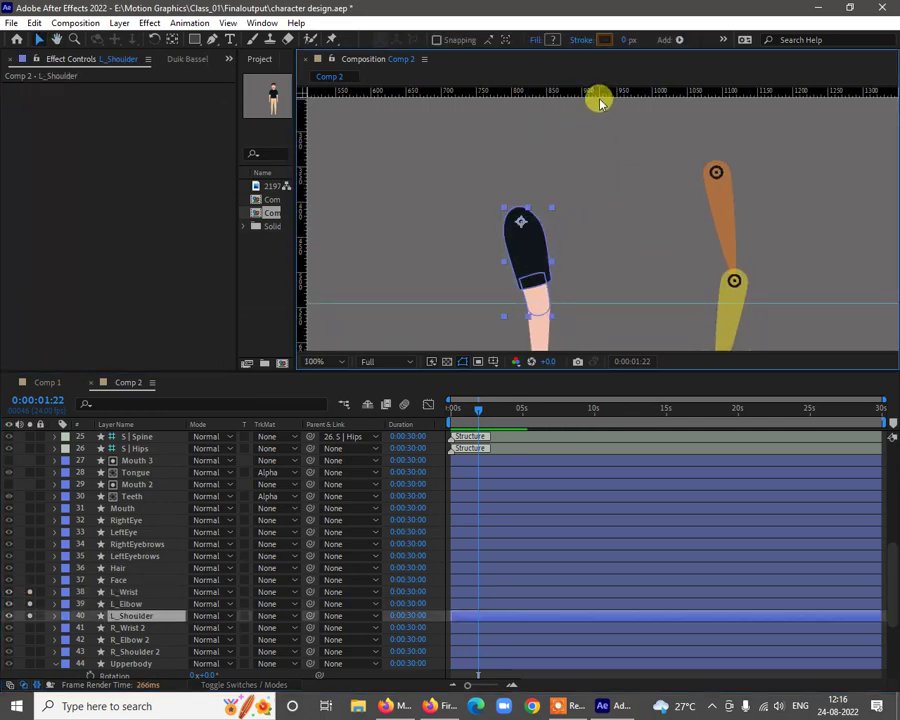
pyautogui.moveTo(597, 93); pyautogui.dragTo(585, 216)
pyautogui.moveTo(299, 169); pyautogui.dragTo(518, 207)
pyautogui.click(712, 172)
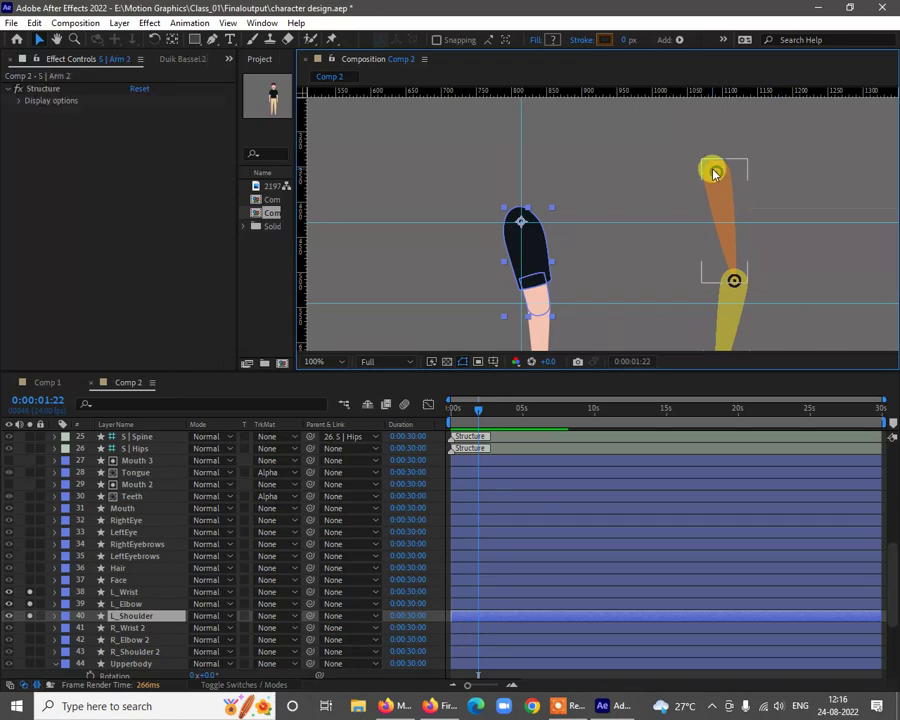
pyautogui.moveTo(718, 176); pyautogui.dragTo(520, 221)
# Move the S | Forearm 2 structure clear of the L_Elbow layer
pyautogui.moveTo(616, 268); pyautogui.dragTo(621, 161)
pyautogui.click(545, 230)
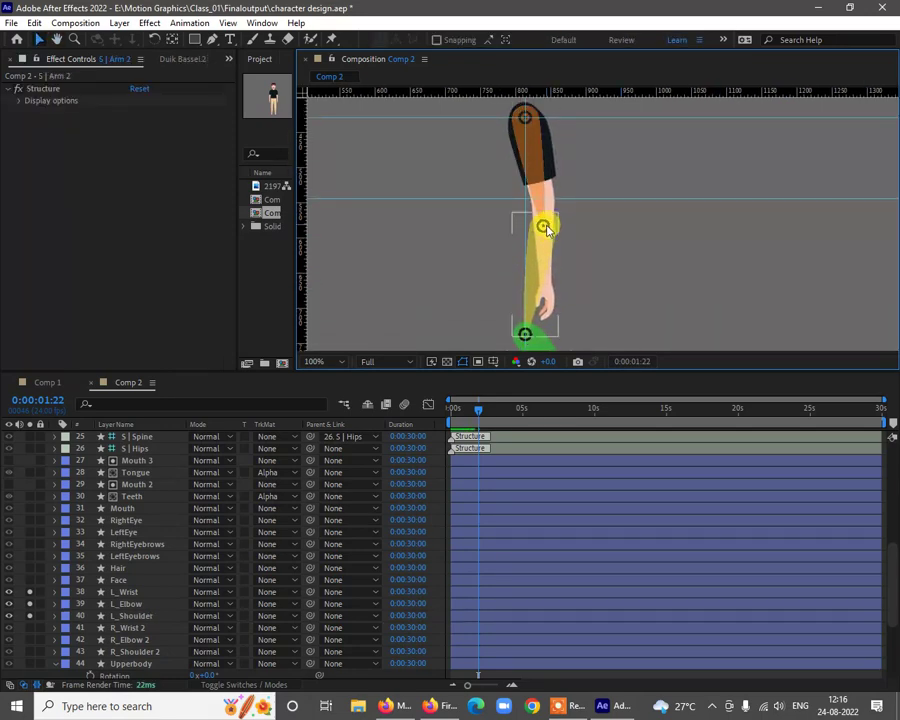
pyautogui.moveTo(545, 230); pyautogui.dragTo(497, 216)
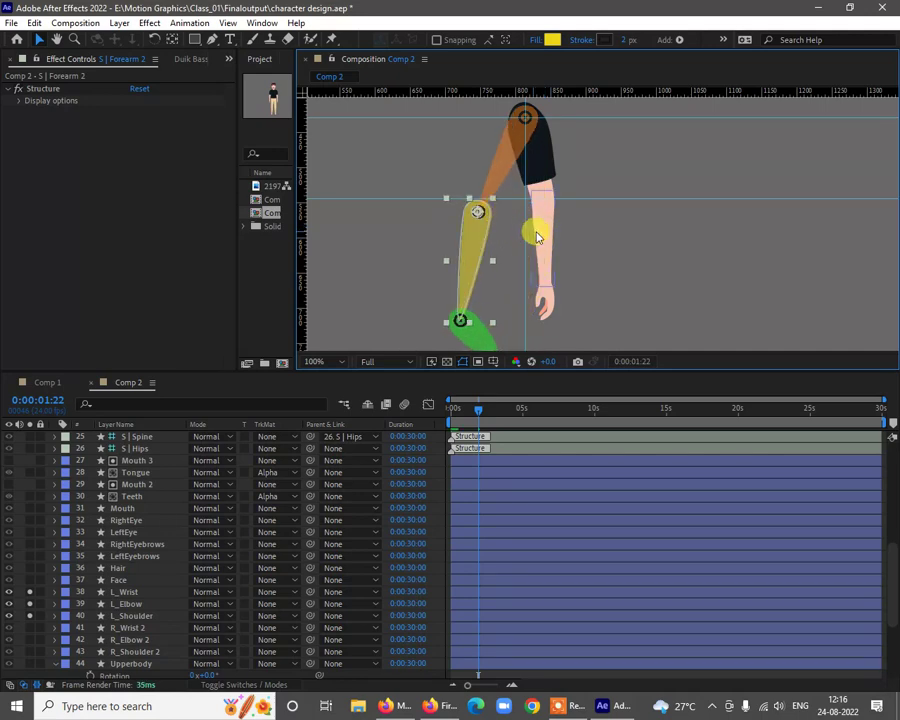
# Set the vertical guide through L_Elbow's anchor point and align S | Forearm 2's elbow joint with the guide crossing
pyautogui.click(537, 236)
pyautogui.scroll(1, 568, 216)
pyautogui.moveTo(558, 210); pyautogui.dragTo(602, 268)
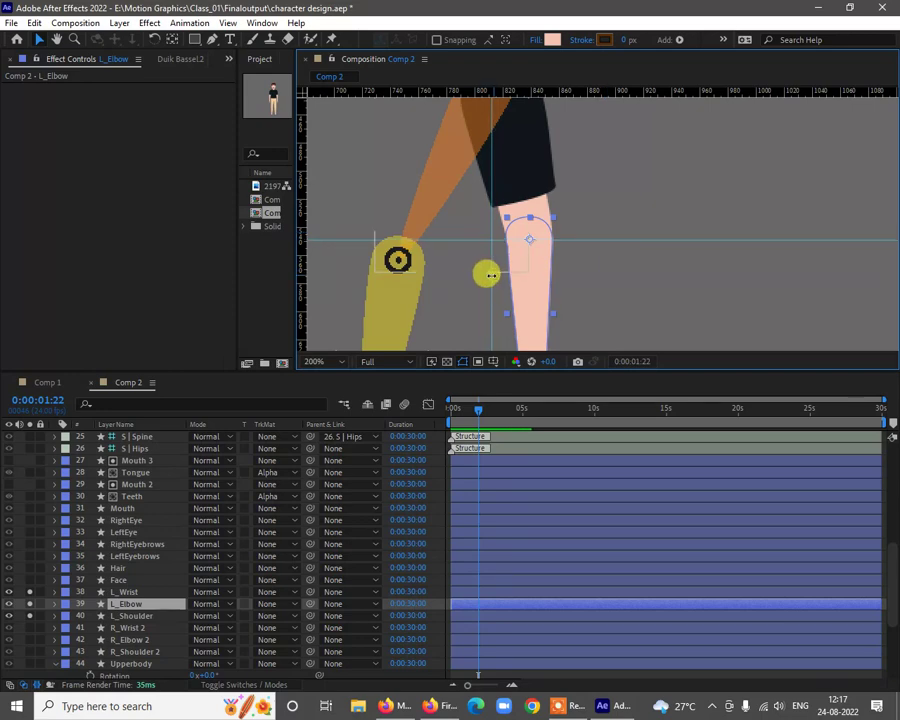
pyautogui.moveTo(491, 275); pyautogui.dragTo(541, 271)
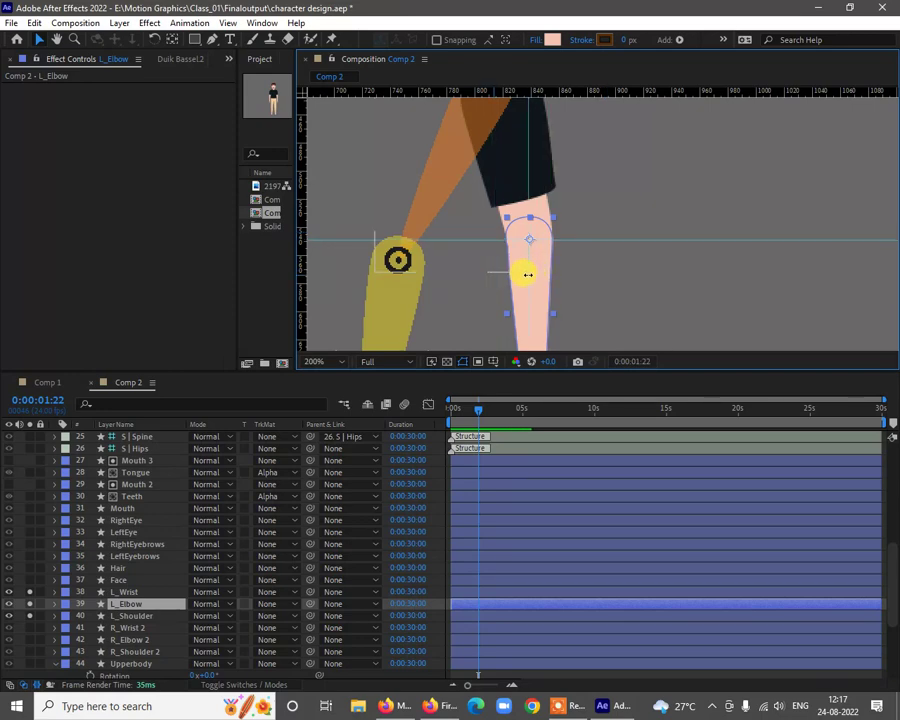
pyautogui.click(402, 258)
pyautogui.moveTo(416, 257); pyautogui.dragTo(529, 239)
# Move the S | Hand 2 structure clear of the L_Wrist layer
pyautogui.moveTo(640, 279); pyautogui.dragTo(648, 114)
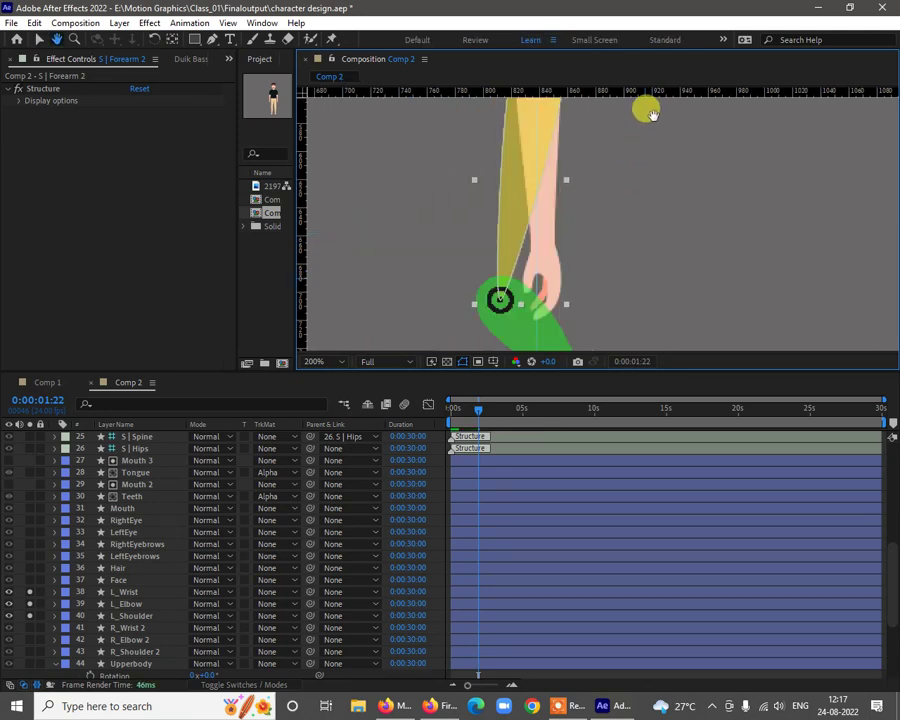
pyautogui.moveTo(619, 222); pyautogui.dragTo(606, 265)
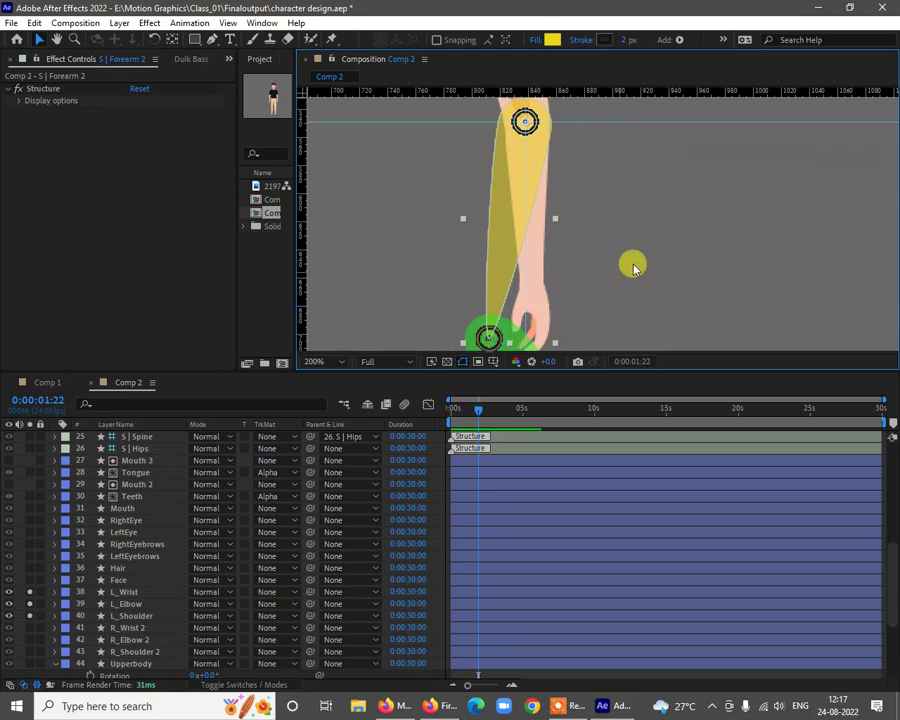
pyautogui.moveTo(633, 263); pyautogui.dragTo(646, 191)
pyautogui.click(493, 294)
pyautogui.moveTo(489, 266); pyautogui.dragTo(412, 238)
# Set a horizontal and the vertical guide through L_Wrist's anchor point and align S | Hand 2's wrist joint with their crossing
pyautogui.click(556, 231)
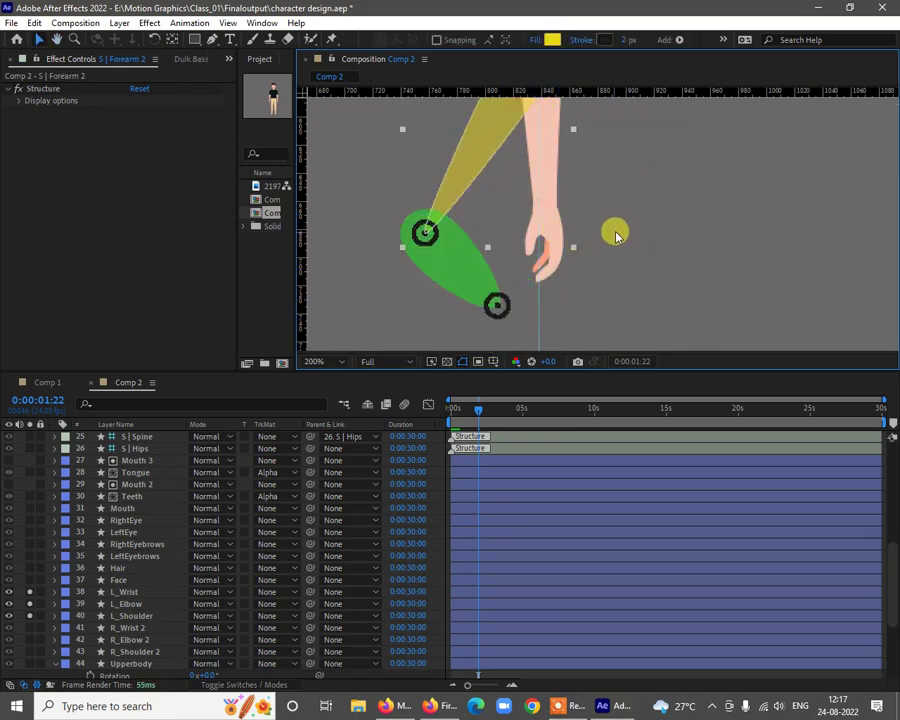
pyautogui.press(',')
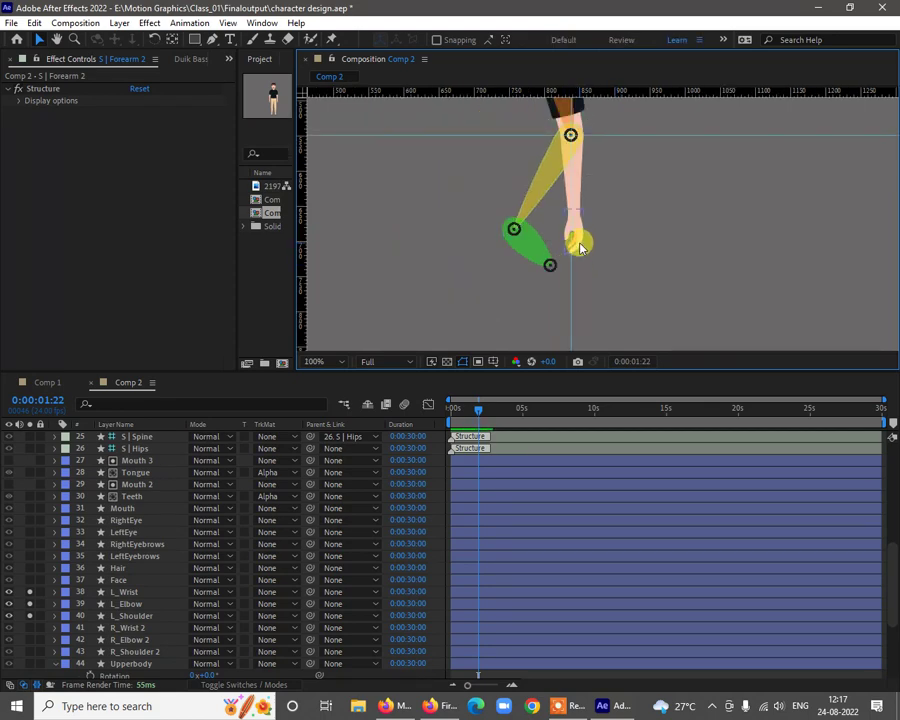
pyautogui.click(579, 238)
pyautogui.press('.')
pyautogui.moveTo(589, 222); pyautogui.dragTo(595, 240)
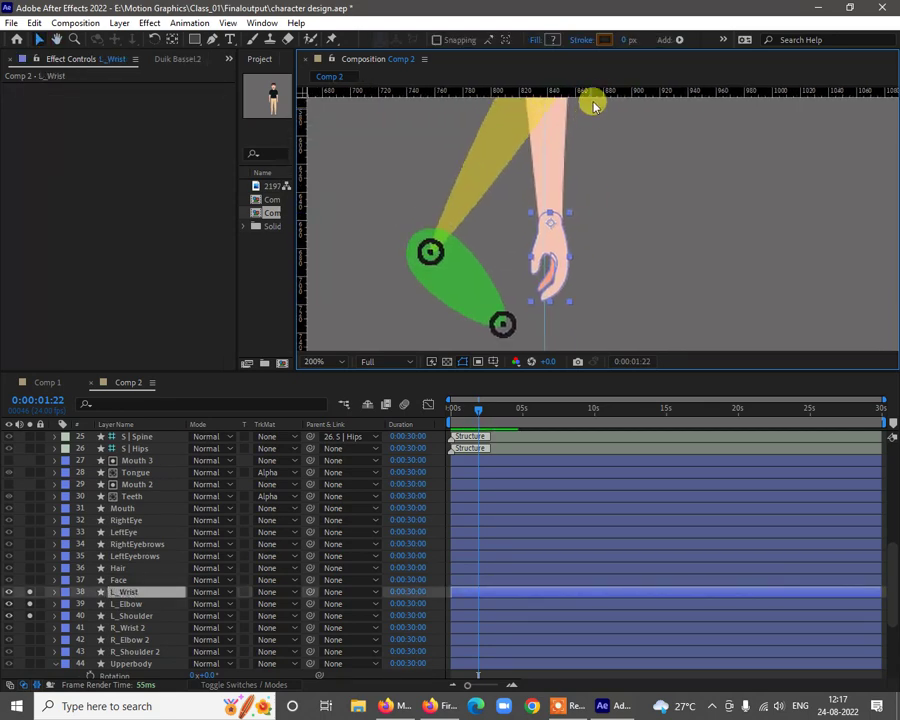
pyautogui.moveTo(601, 95); pyautogui.dragTo(594, 222)
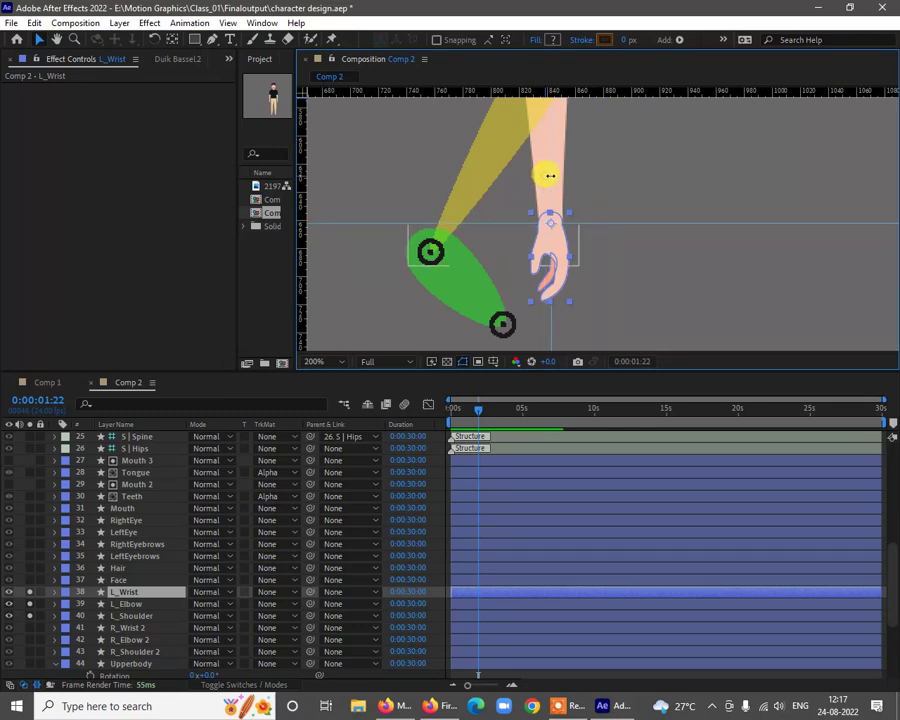
pyautogui.moveTo(549, 176); pyautogui.dragTo(552, 228)
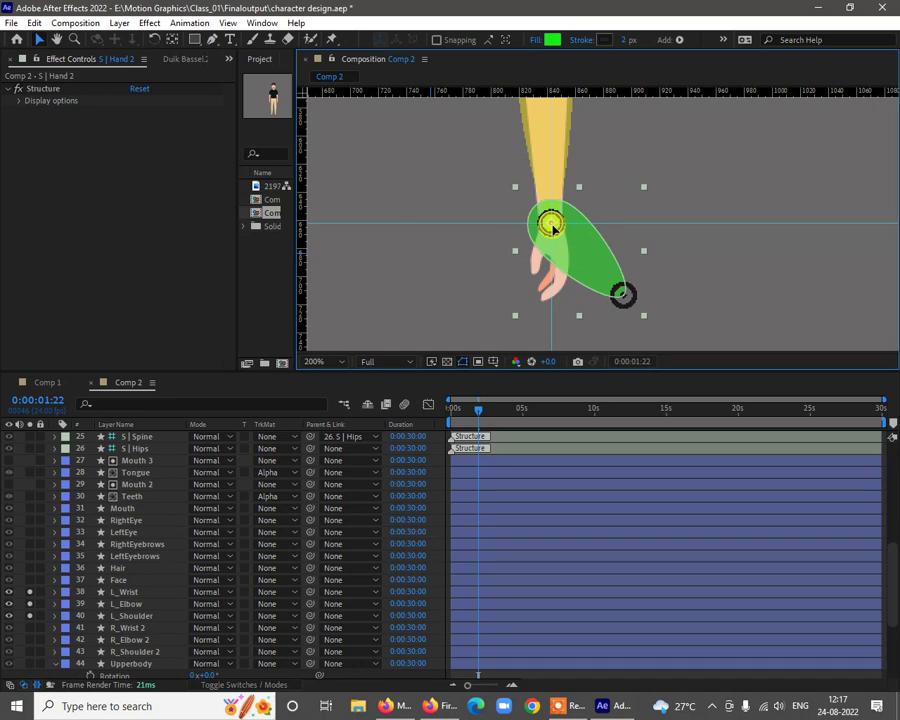
# Place the S | Arm tip 2 joint at the fingertips of the L_Wrist hand
pyautogui.click(625, 306)
pyautogui.moveTo(611, 303); pyautogui.dragTo(548, 312)
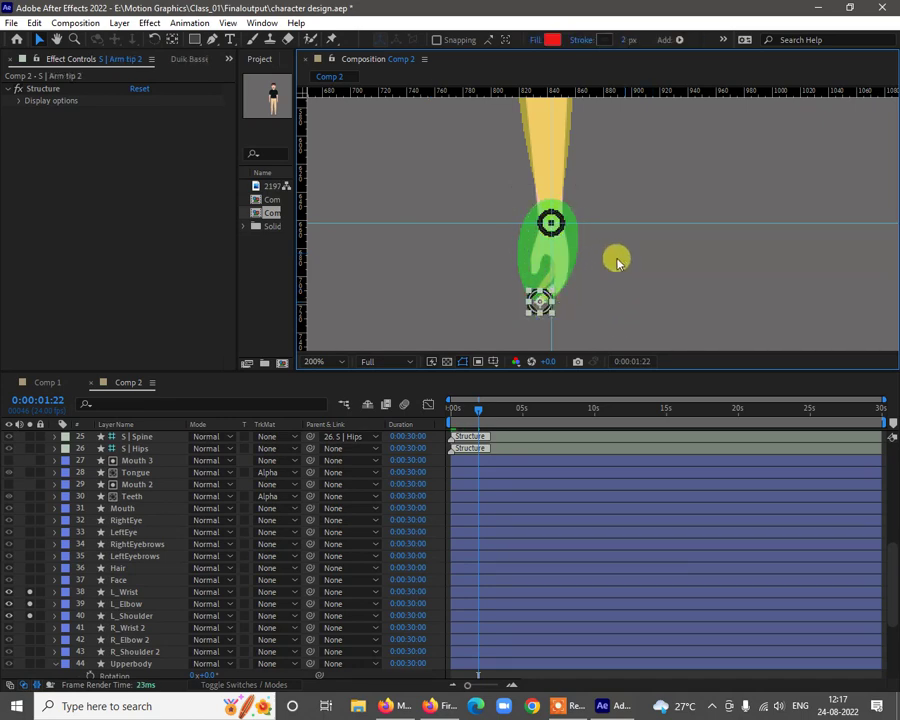
# Turn off solo for L_Wrist, L_Elbow, L_Shoulder and the structures S | Arm tip 2, Hand 2, Forearm 2 and Arm 2
pyautogui.scroll(-4, 618, 232)
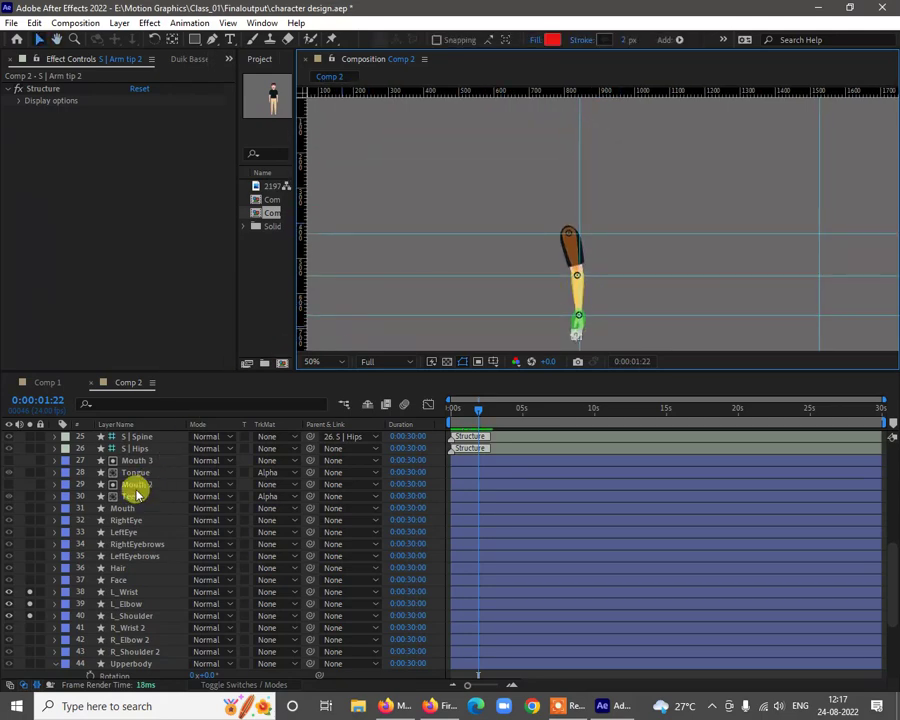
pyautogui.click(124, 594)
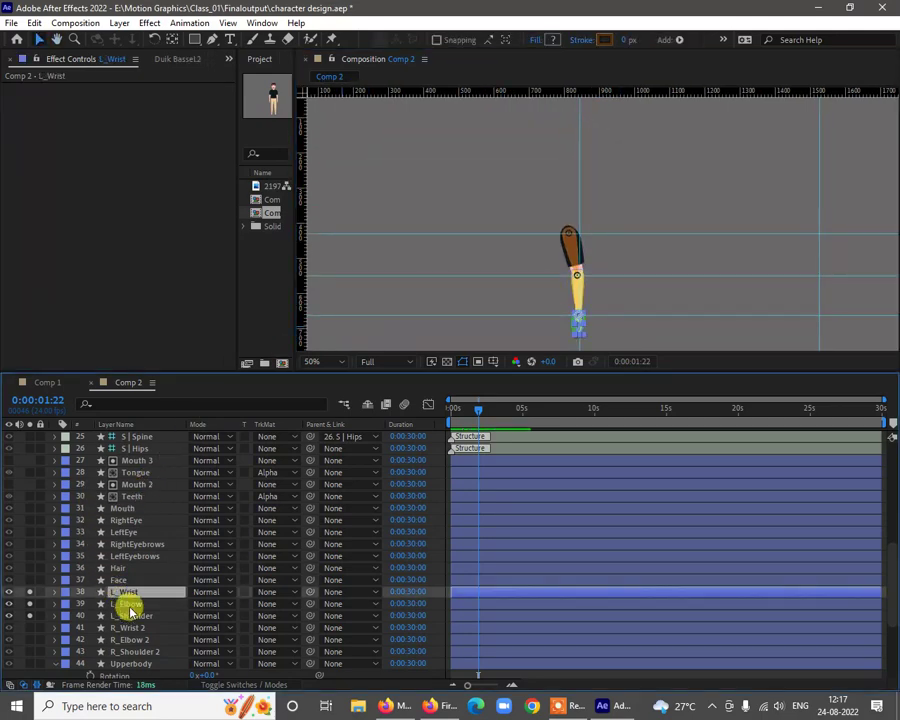
pyautogui.keyDown('shift'); pyautogui.click(124, 604); pyautogui.keyUp('shift')
pyautogui.keyDown('shift'); pyautogui.click(120, 616); pyautogui.keyUp('shift')
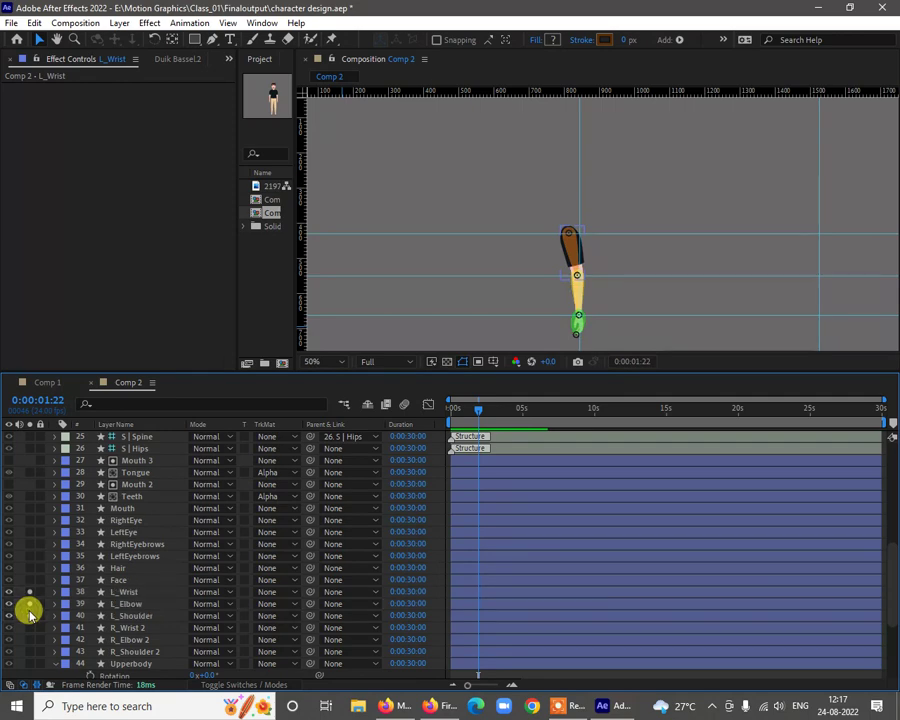
pyautogui.click(142, 594)
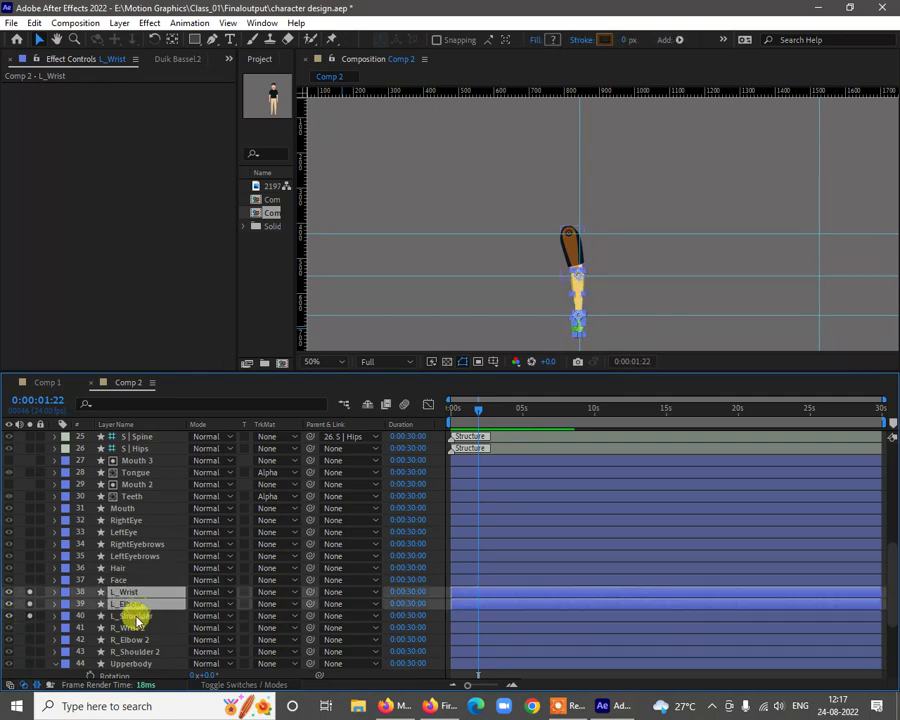
pyautogui.keyDown('shift'); pyautogui.click(136, 616); pyautogui.keyUp('shift')
pyautogui.scroll(3, 120, 475)
pyautogui.scroll(5, 124, 477)
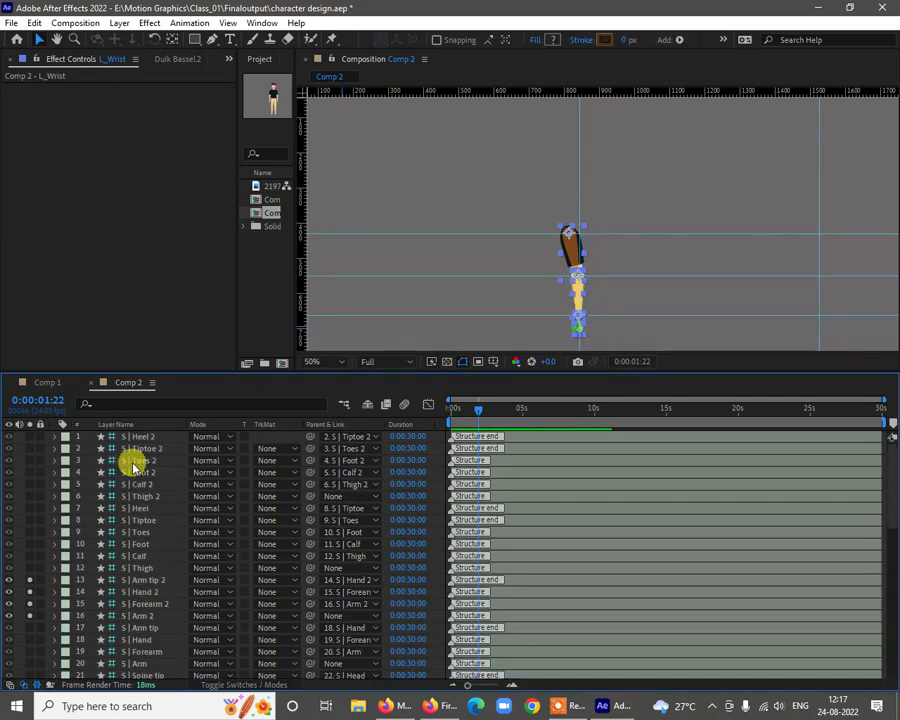
pyautogui.click(147, 586)
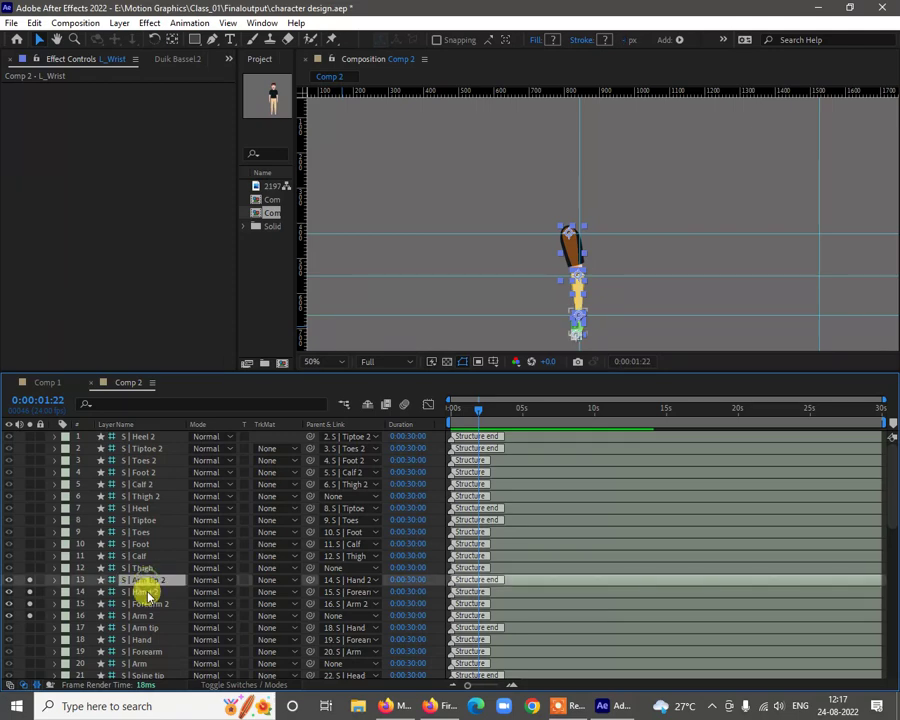
pyautogui.keyDown('shift'); pyautogui.click(150, 592); pyautogui.keyUp('shift')
pyautogui.keyDown('shift'); pyautogui.click(150, 616); pyautogui.keyUp('shift')
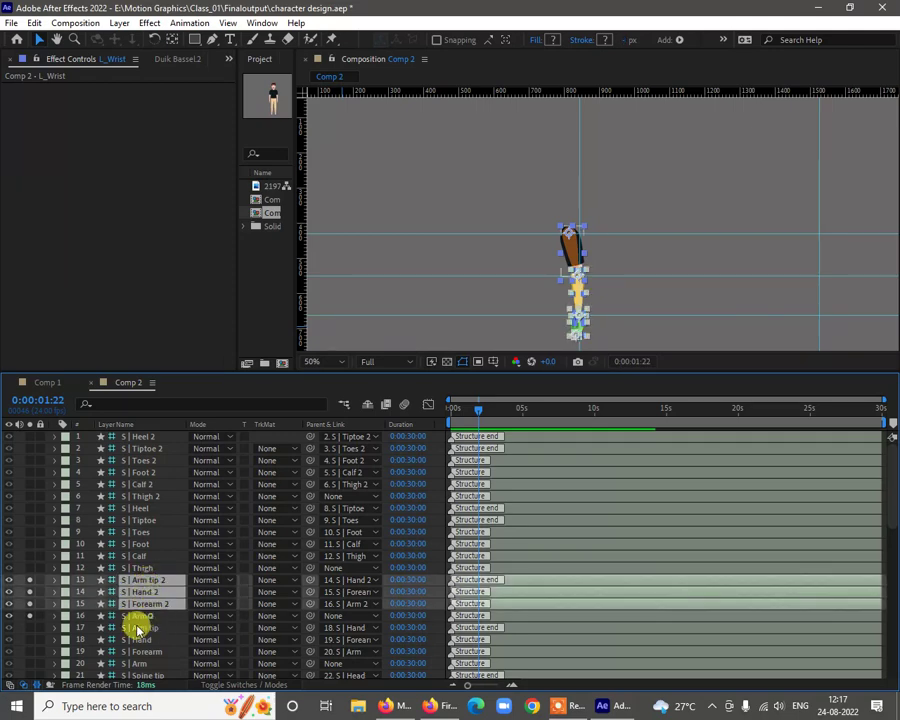
pyautogui.click(30, 618)
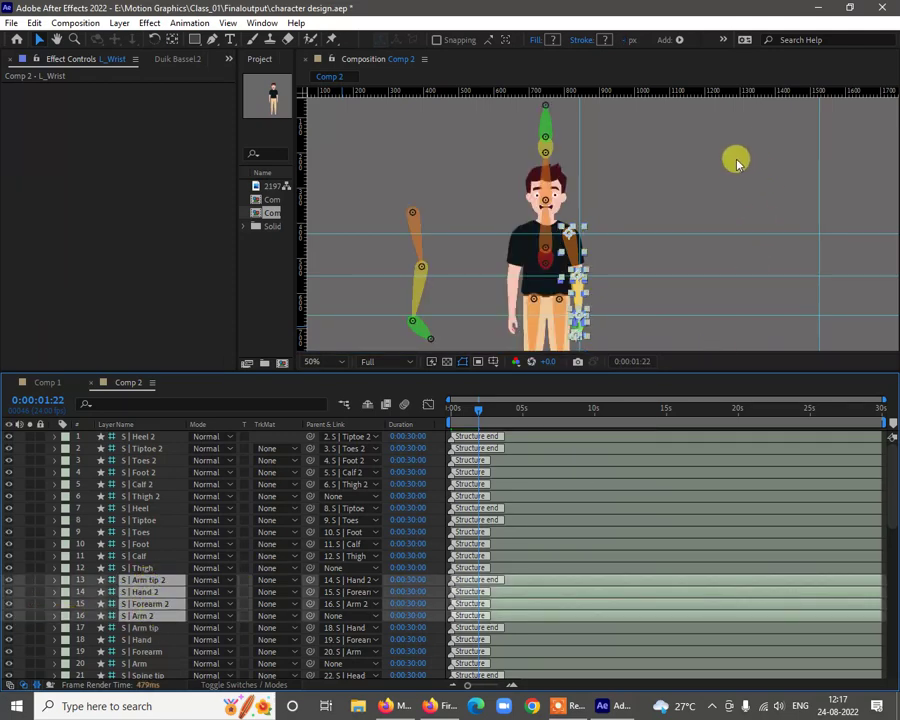
pyautogui.click(666, 209)
# Clear the horizontal guides from the composition view and move the left arm's vertical guide away from the character
pyautogui.press('space')
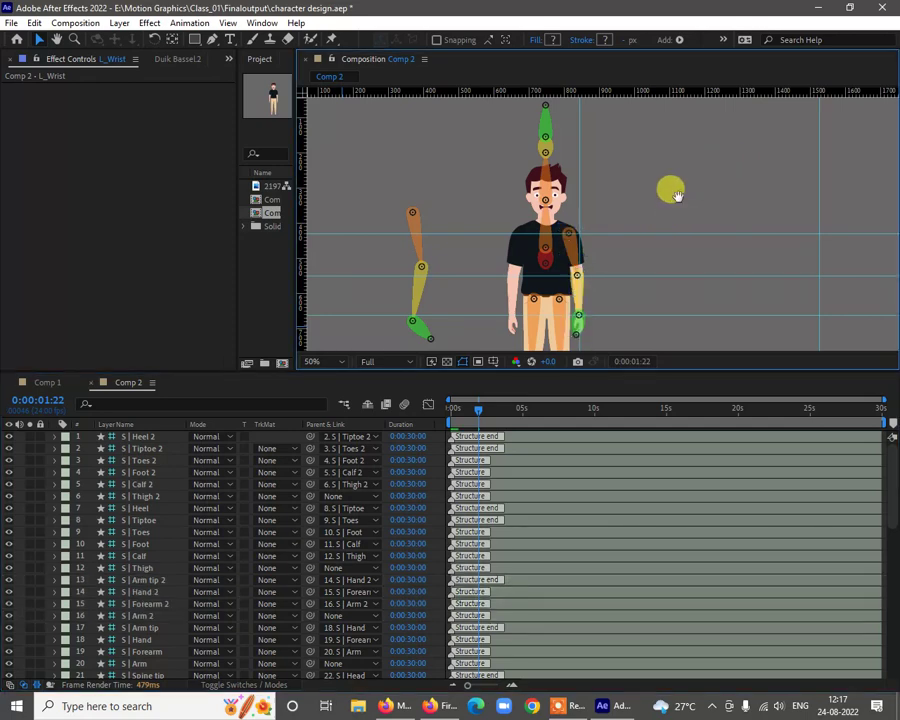
pyautogui.moveTo(670, 196); pyautogui.dragTo(657, 155)
pyautogui.press('v')
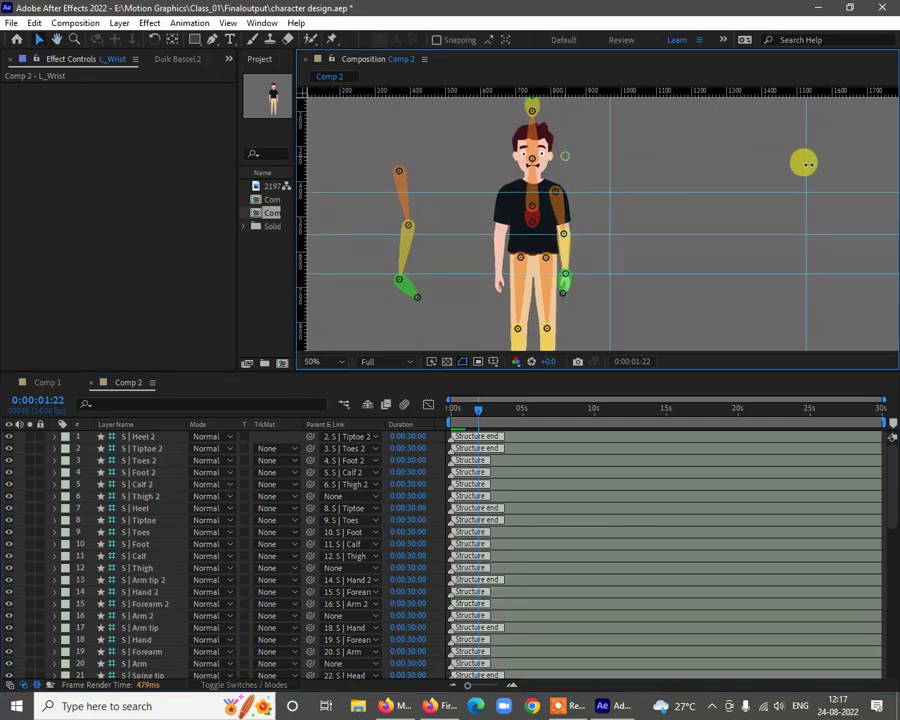
pyautogui.moveTo(669, 202); pyautogui.dragTo(647, 368)
pyautogui.moveTo(646, 272); pyautogui.dragTo(645, 364)
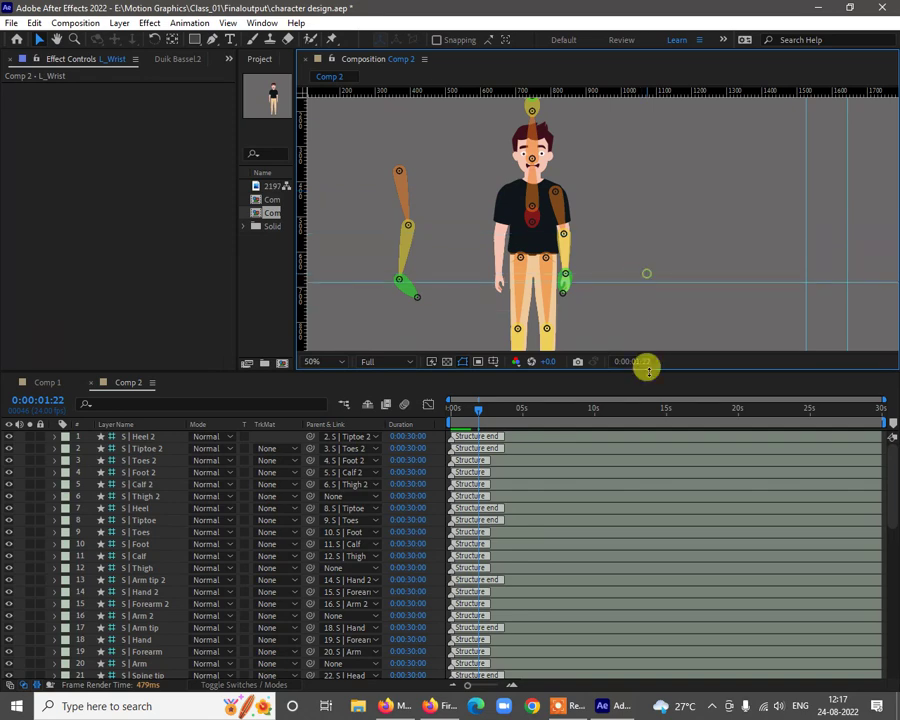
# Move the S | Arm structure chain closer to the character's right arm
pyautogui.scroll(1, 588, 219)
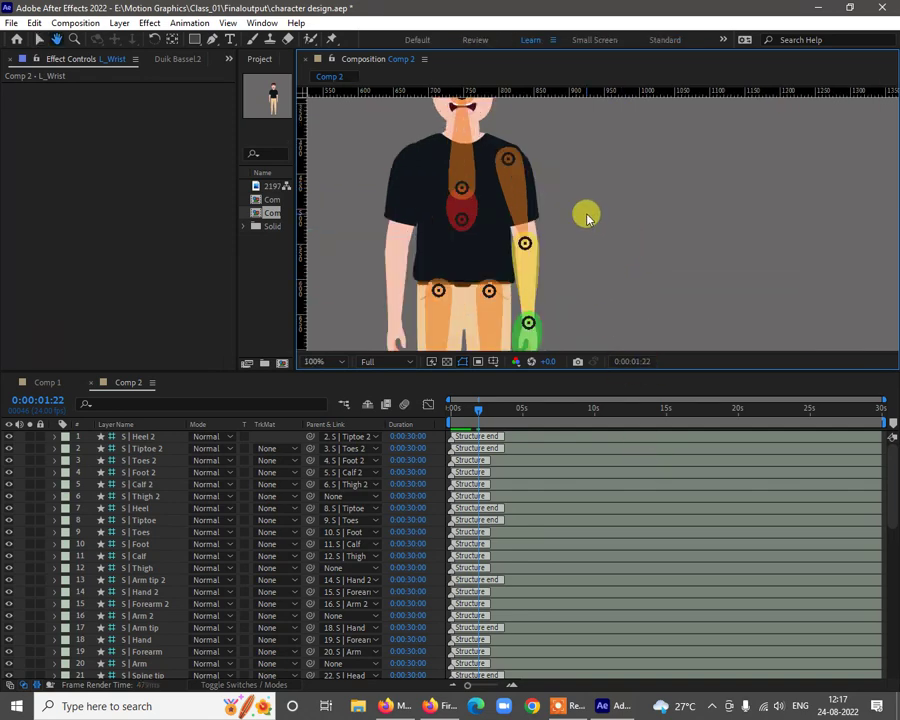
pyautogui.moveTo(586, 213); pyautogui.dragTo(718, 227)
pyautogui.hscroll(1, 700, 235)
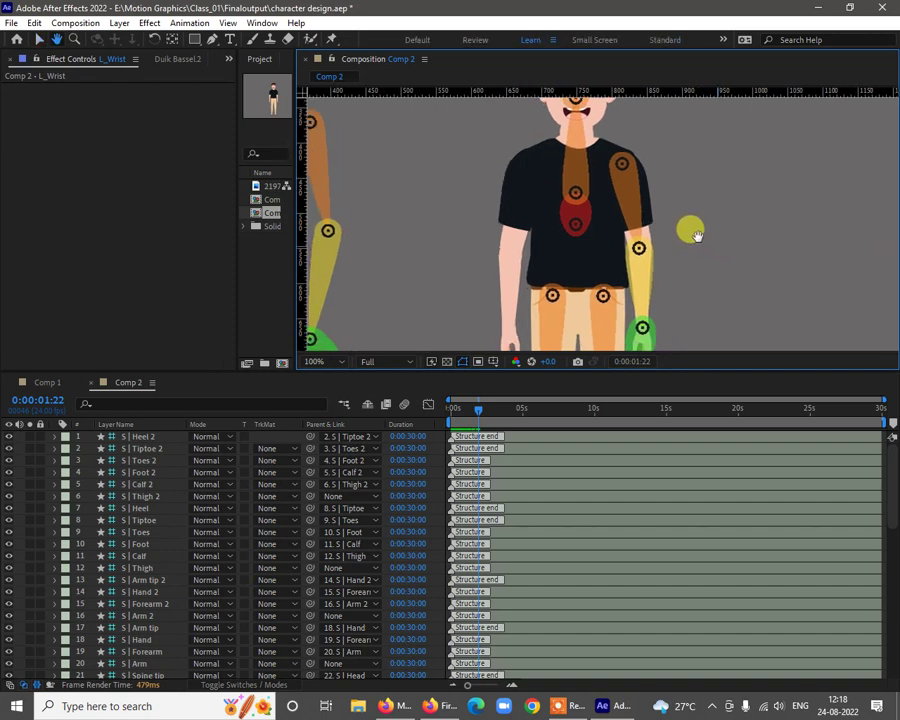
pyautogui.scroll(-2, 712, 228)
pyautogui.moveTo(456, 181); pyautogui.dragTo(500, 190)
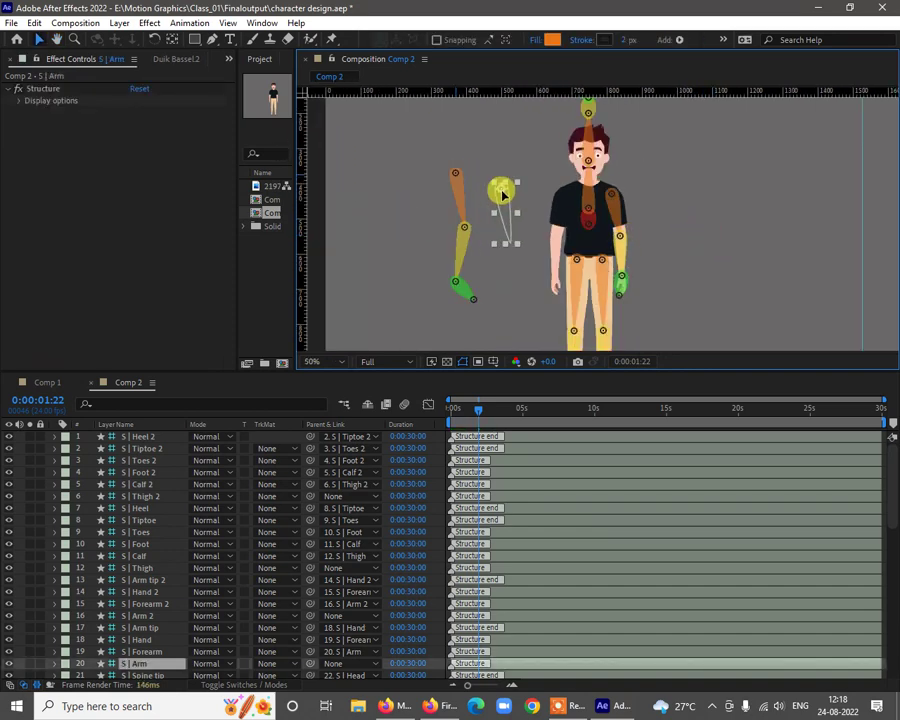
pyautogui.moveTo(681, 247); pyautogui.dragTo(667, 221)
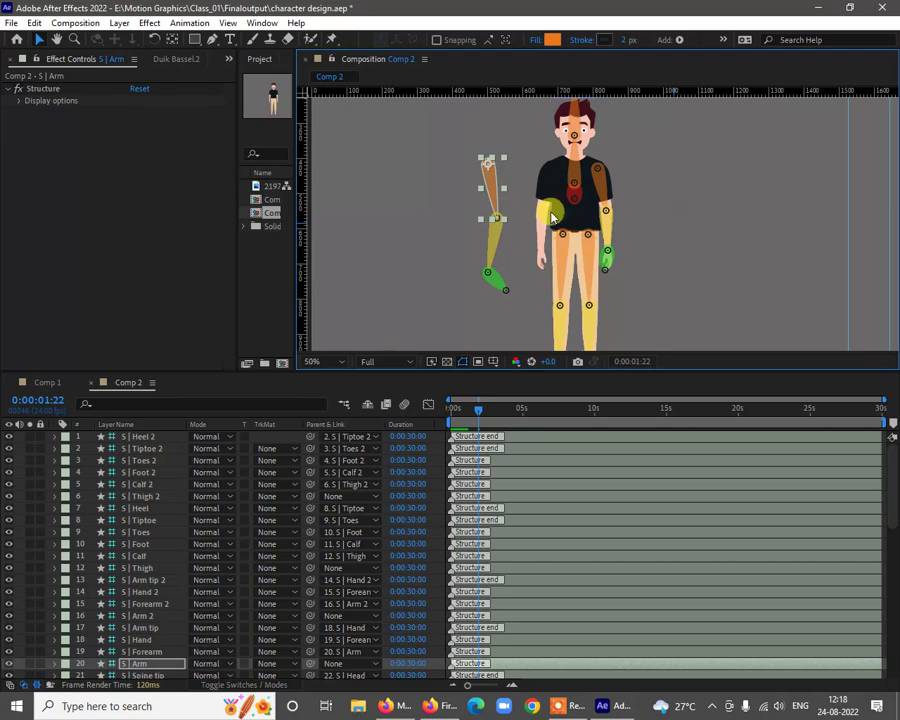
# Solo the right-arm structures S | Arm, Forearm, Hand and Arm tip together with the R_Shoulder 2, R_Elbow 2 and R_Wrist 2 layers
pyautogui.scroll(-2, 145, 614)
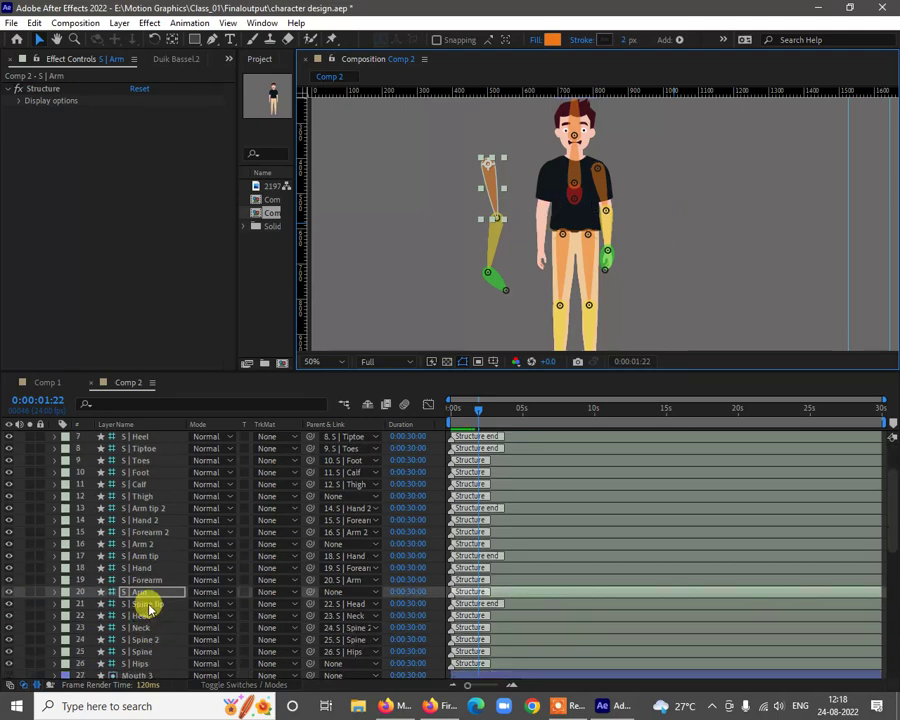
pyautogui.click(148, 607)
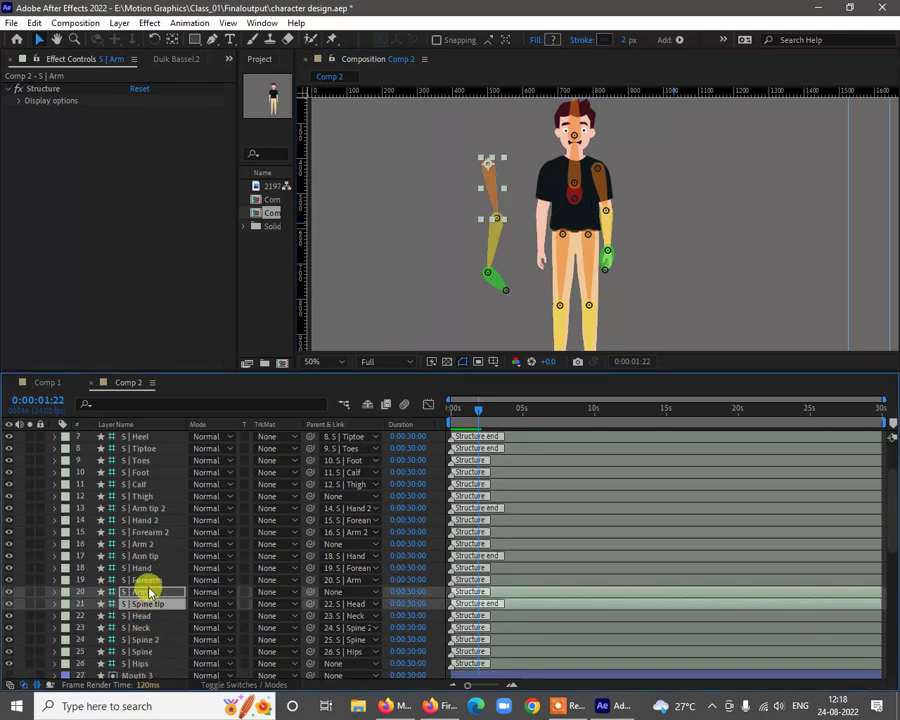
pyautogui.moveTo(148, 586)
pyautogui.mouseDown()
pyautogui.moveTo(145, 572)
pyautogui.moveTo(145, 590)
pyautogui.mouseUp()
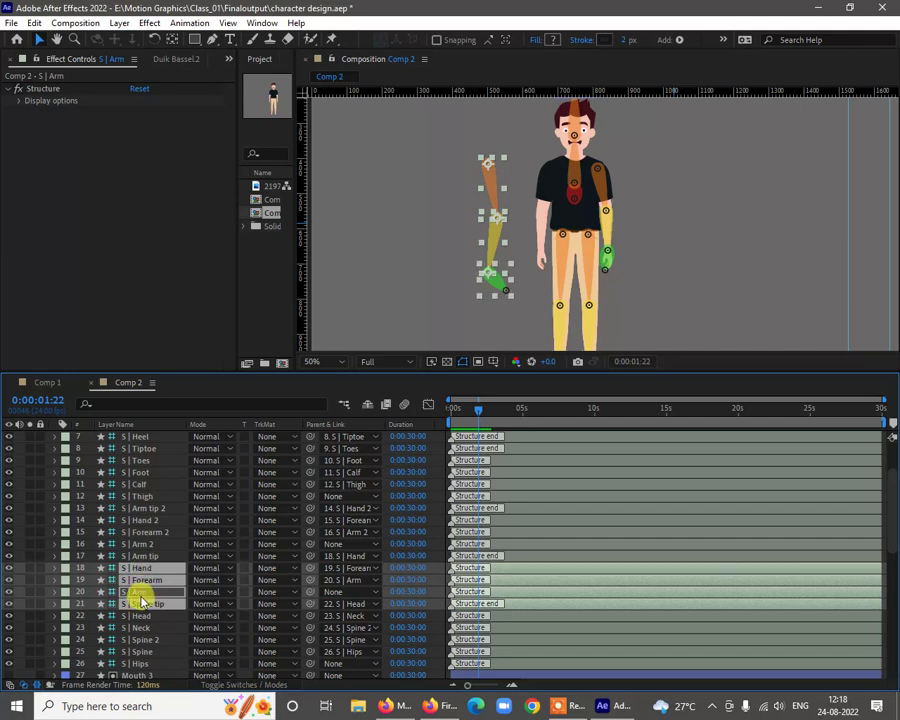
pyautogui.moveTo(148, 566); pyautogui.dragTo(143, 604)
pyautogui.scroll(-4, 150, 627)
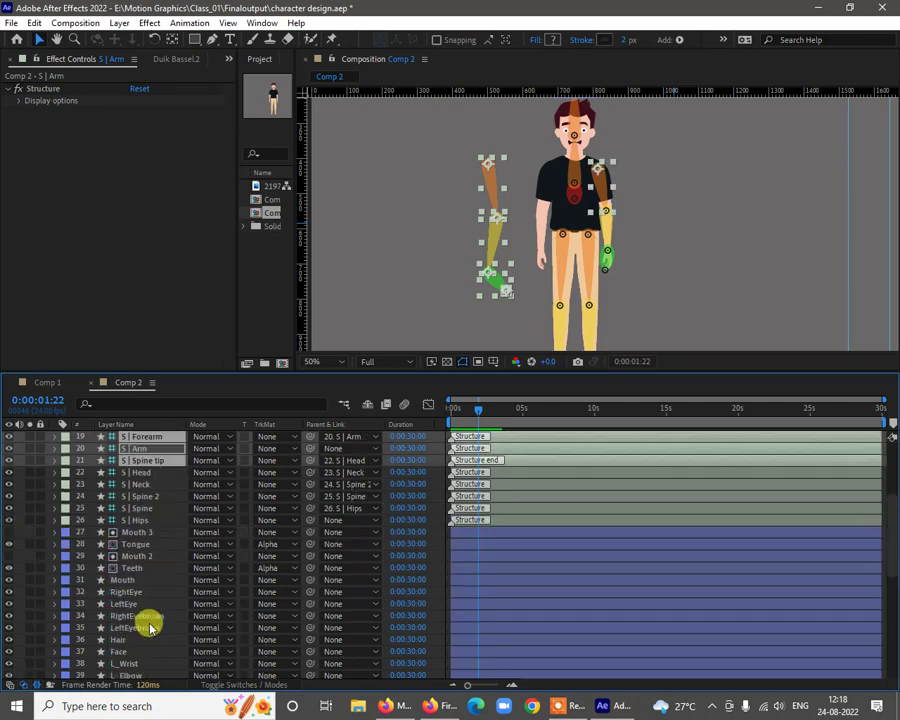
pyautogui.scroll(-3, 150, 627)
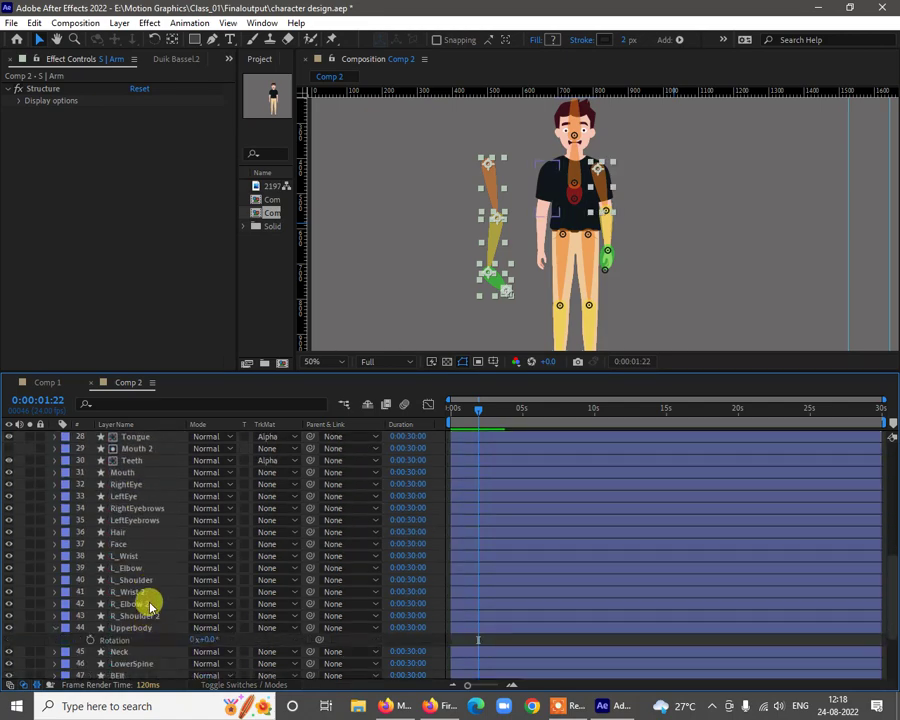
pyautogui.scroll(-3, 150, 601)
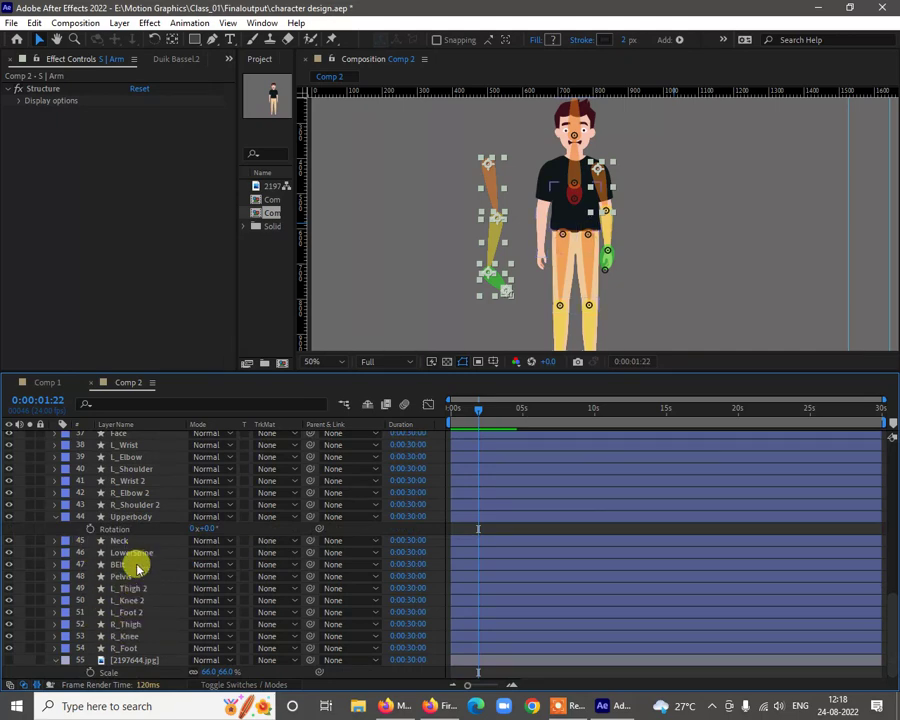
pyautogui.keyDown('ctrl'); pyautogui.click(141, 505); pyautogui.keyUp('ctrl')
pyautogui.keyDown('ctrl'); pyautogui.click(133, 493); pyautogui.keyUp('ctrl')
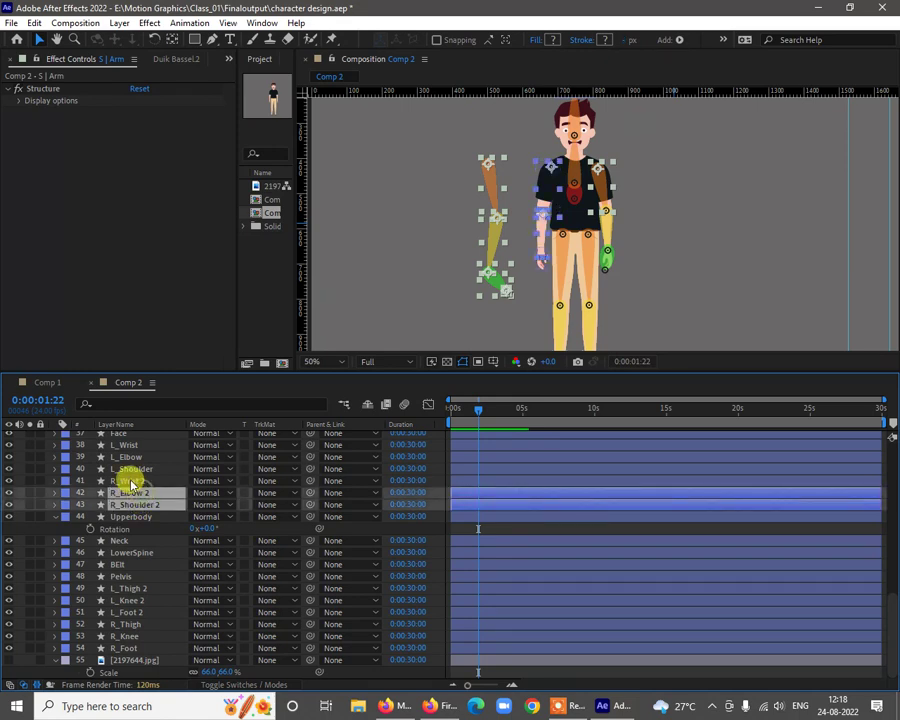
pyautogui.keyDown('ctrl'); pyautogui.click(126, 481); pyautogui.keyUp('ctrl')
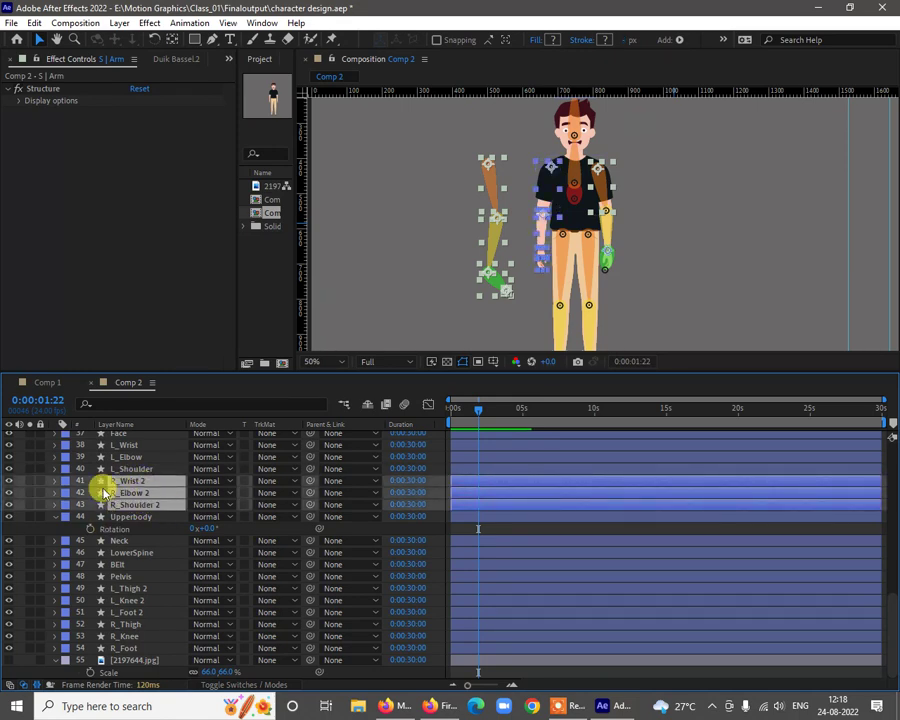
pyautogui.click(29, 481)
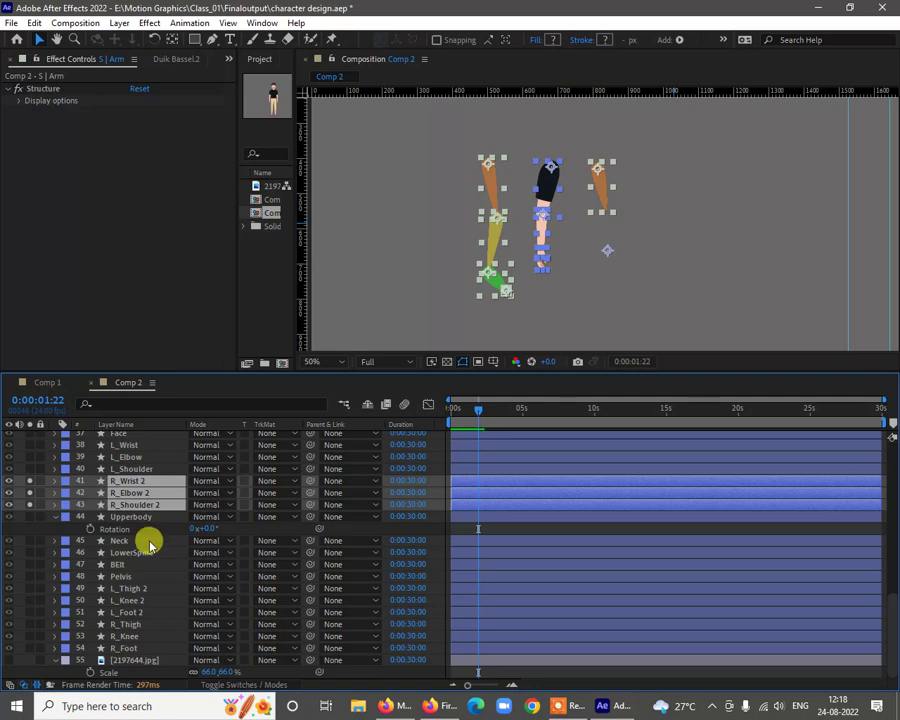
# Turn off solo for the S | Spine tip and S | Arm 2 structures, leaving the right-arm layers isolated
pyautogui.scroll(4, 145, 541)
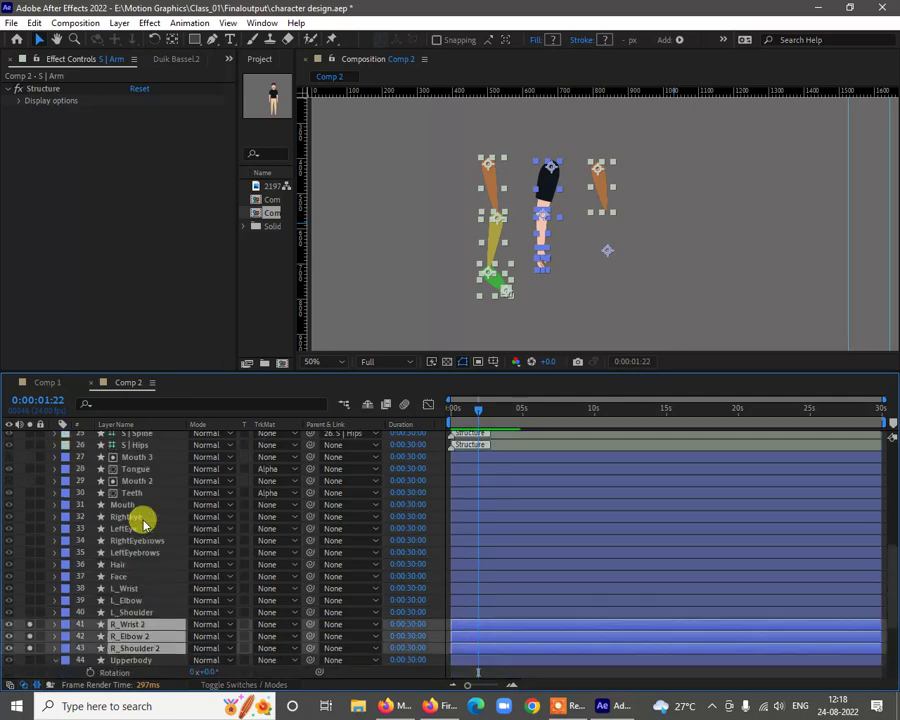
pyautogui.scroll(4, 145, 525)
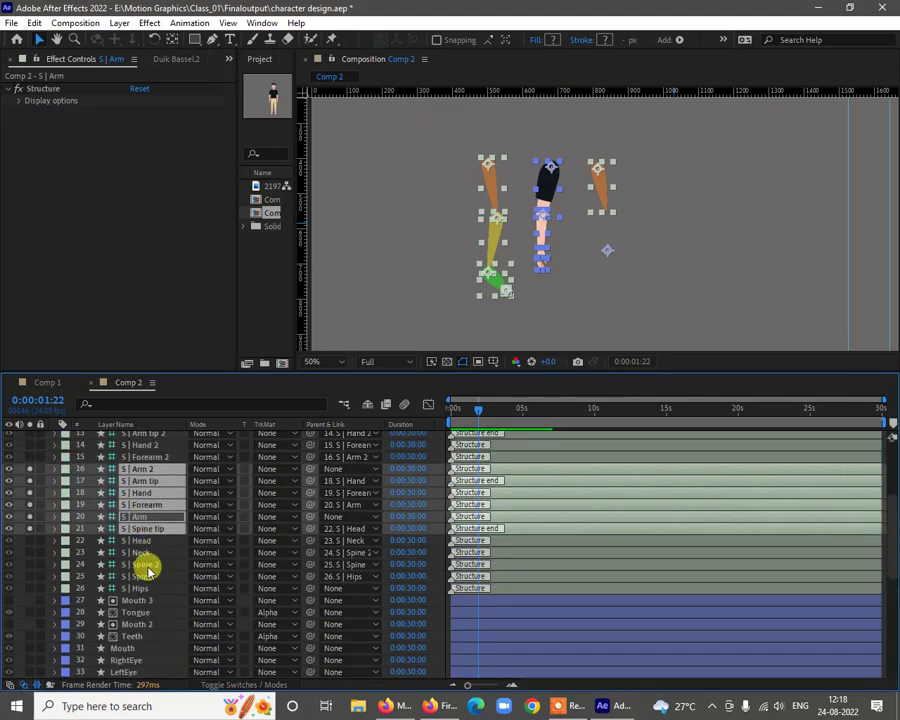
pyautogui.click(148, 564)
pyautogui.click(146, 529)
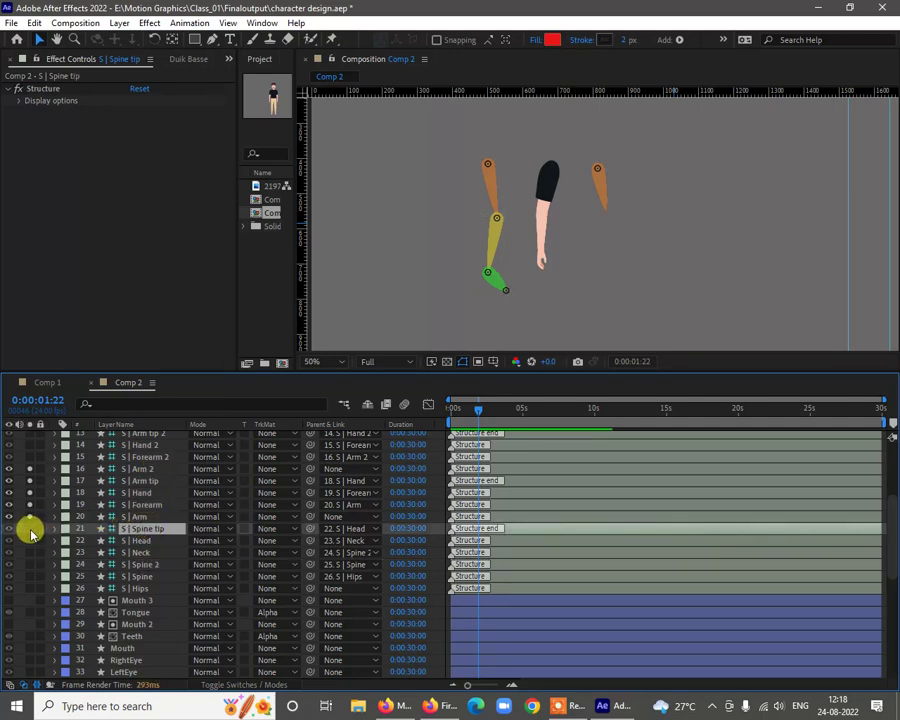
pyautogui.click(144, 516)
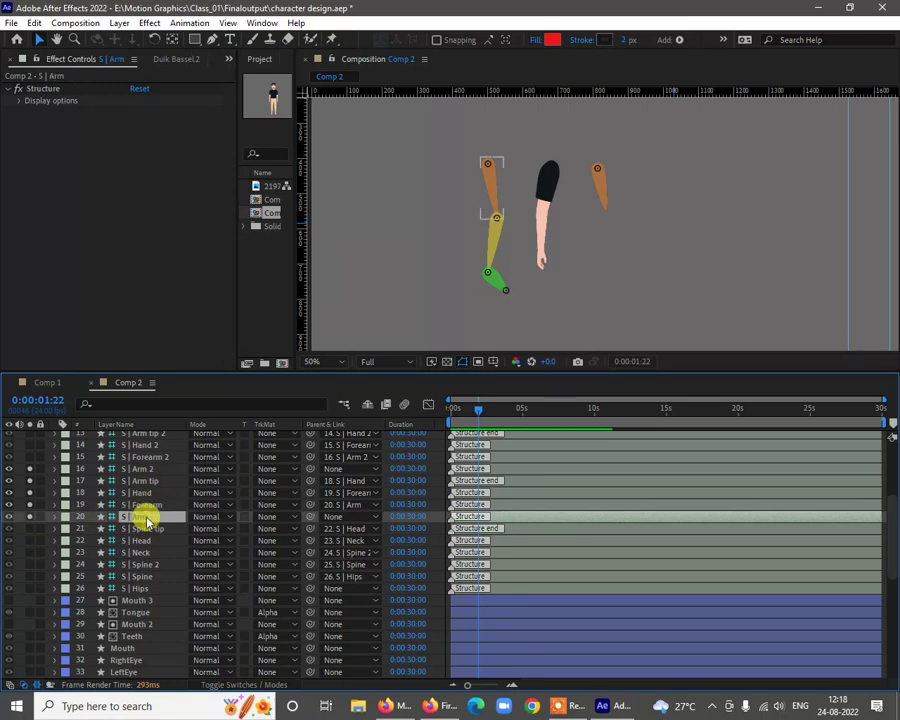
pyautogui.click(146, 505)
pyautogui.click(599, 181)
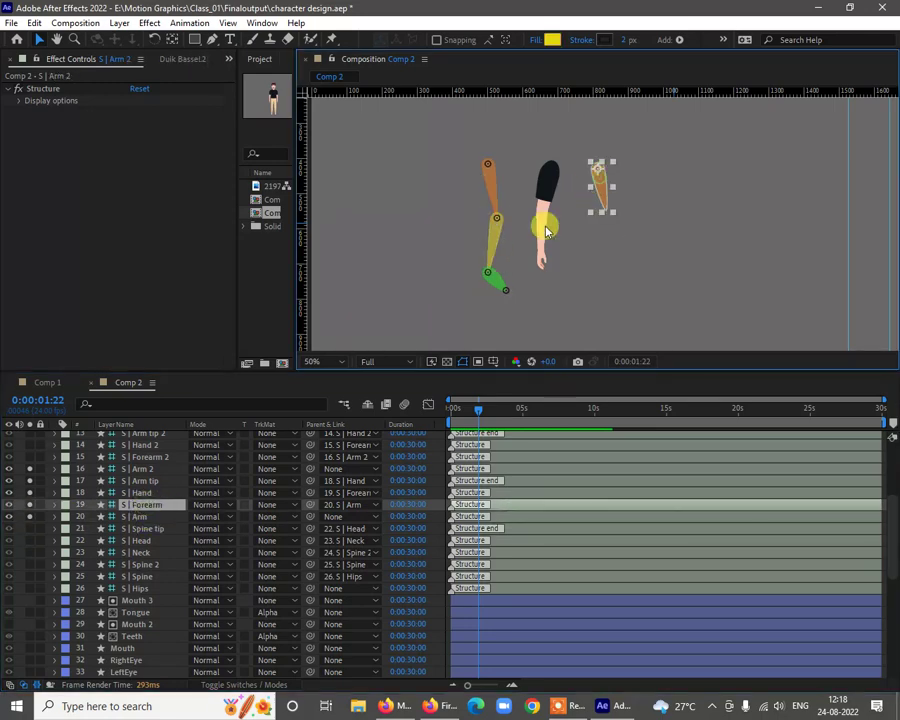
pyautogui.click(29, 469)
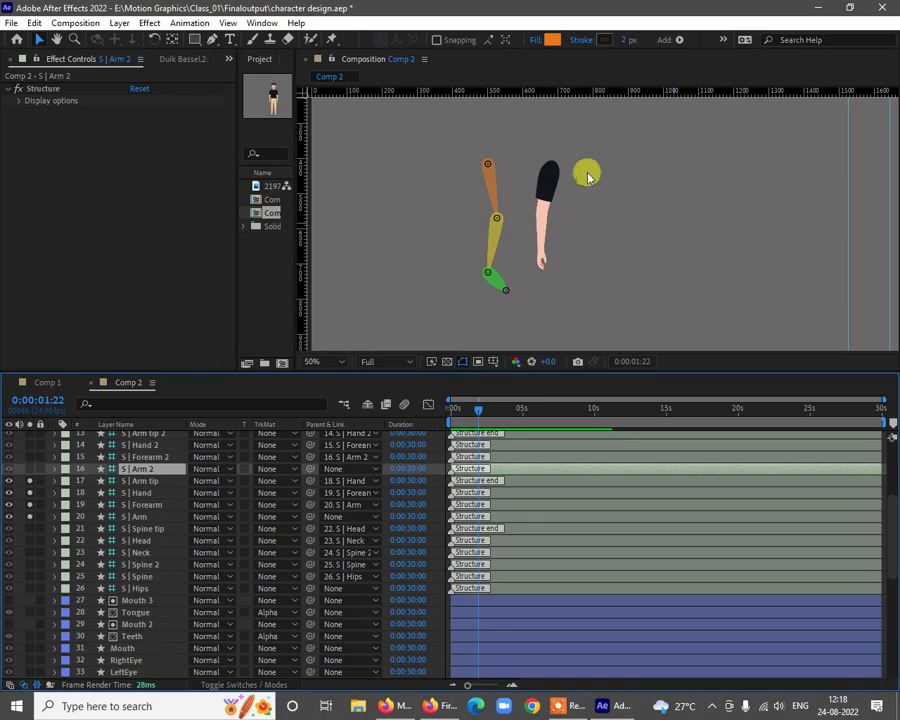
# Set a horizontal and a vertical guide through R_Shoulder 2's anchor point and align S | Arm's shoulder joint with their crossing
pyautogui.click(543, 188)
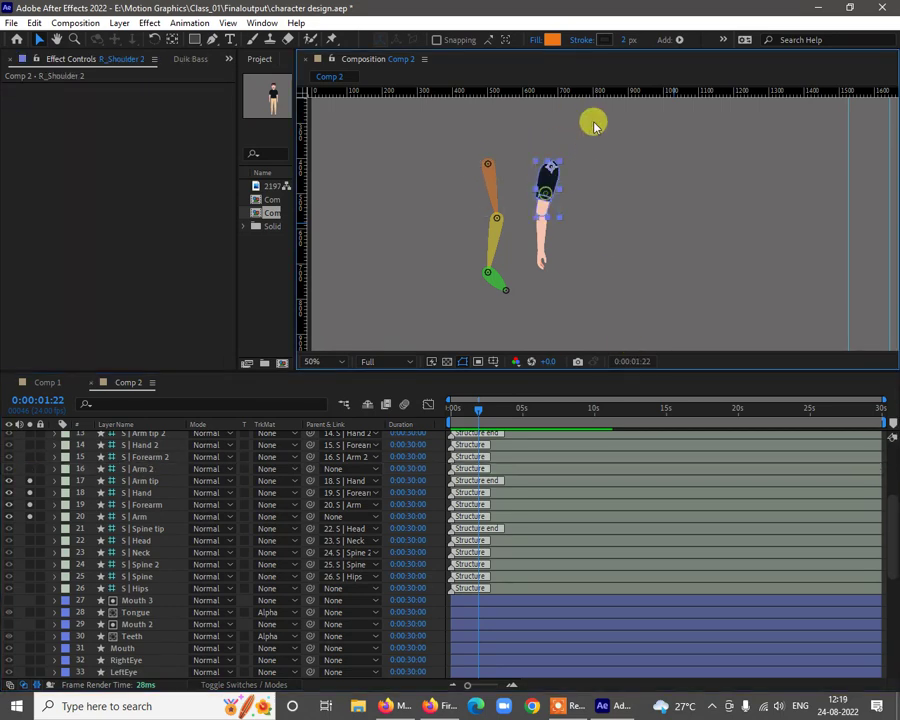
pyautogui.moveTo(594, 100); pyautogui.dragTo(588, 165)
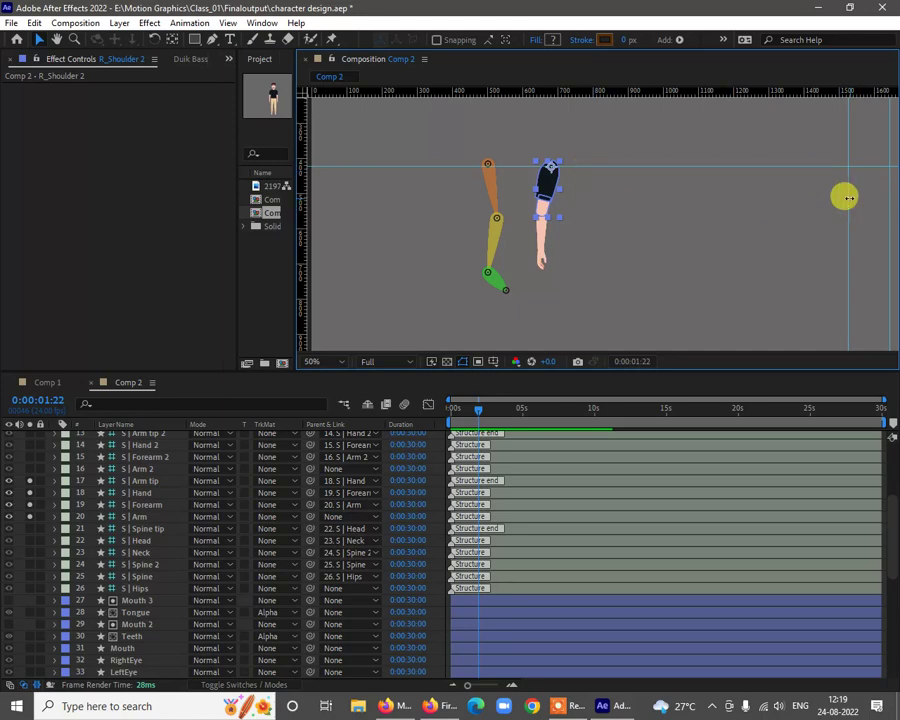
pyautogui.moveTo(845, 197); pyautogui.dragTo(548, 225)
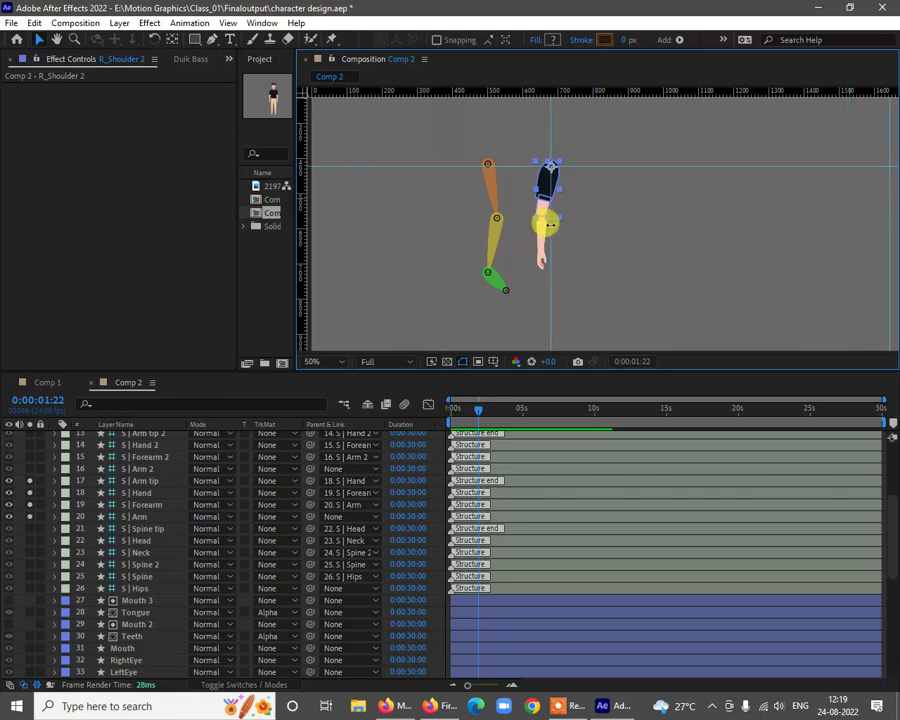
pyautogui.scroll(1, 499, 128)
pyautogui.moveTo(497, 151); pyautogui.dragTo(575, 275)
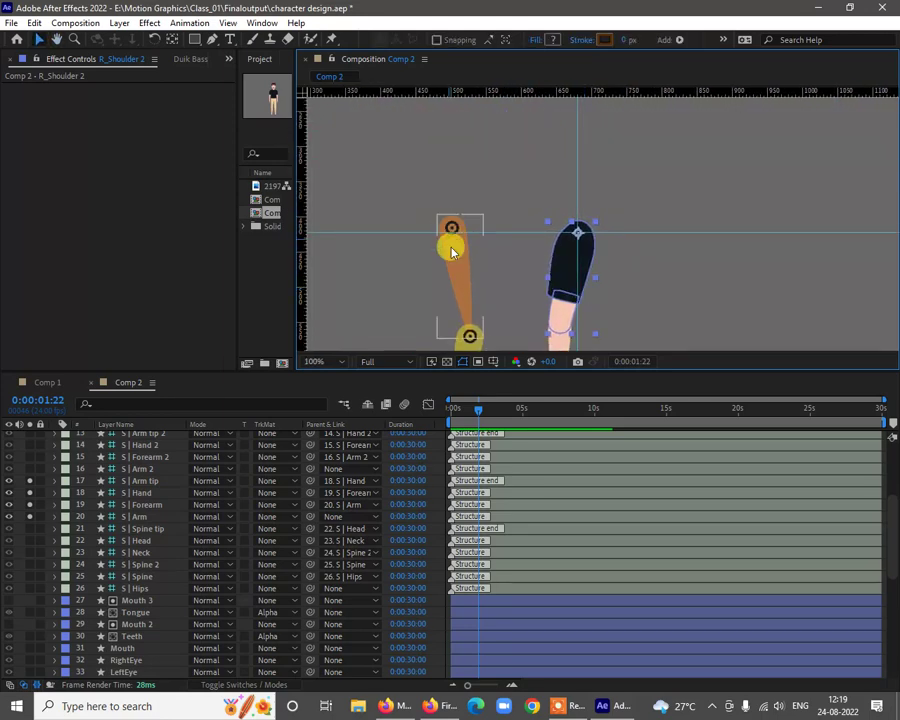
pyautogui.moveTo(452, 250); pyautogui.dragTo(579, 228)
pyautogui.press('space')
pyautogui.moveTo(648, 274); pyautogui.dragTo(668, 168)
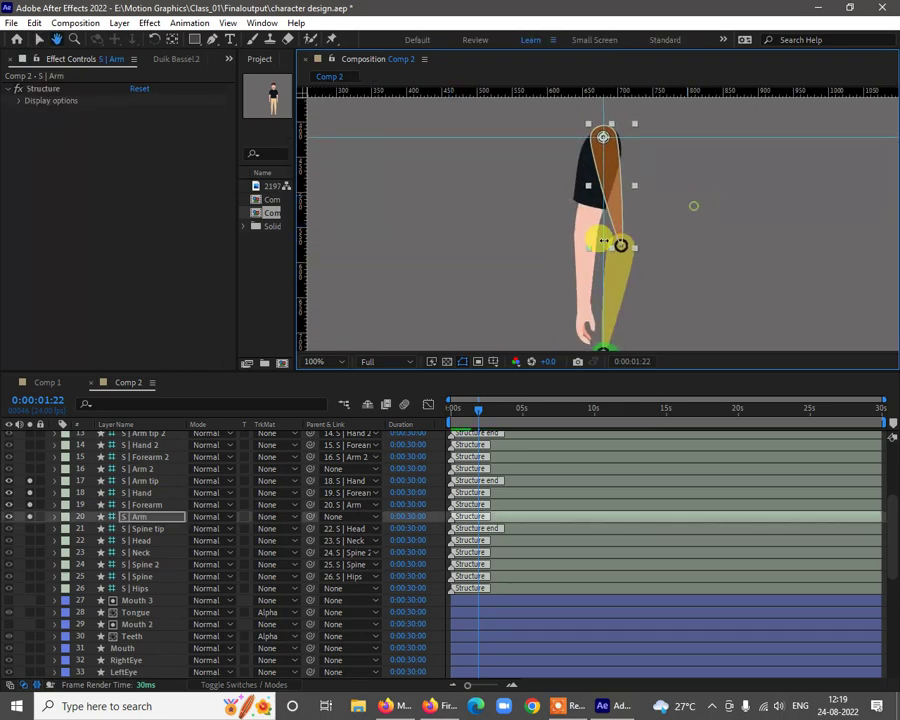
# Cross a horizontal and a vertical guide at R_Elbow 2's anchor point and align S | Forearm's elbow joint with them
pyautogui.press('v')
pyautogui.click(578, 274)
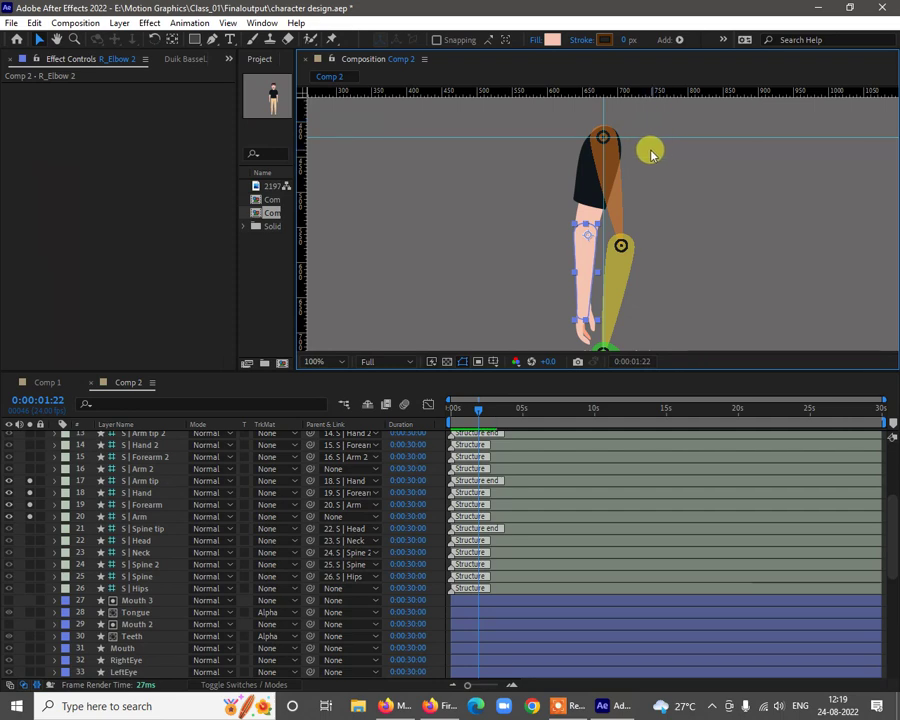
pyautogui.click(601, 240)
pyautogui.scroll(4, 574, 251)
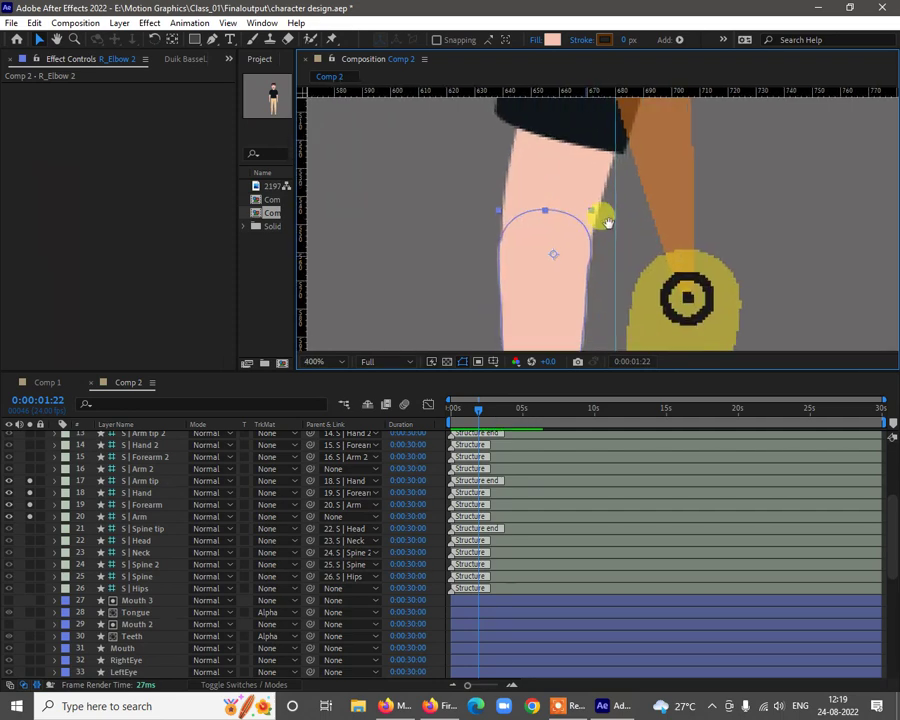
pyautogui.click(171, 39)
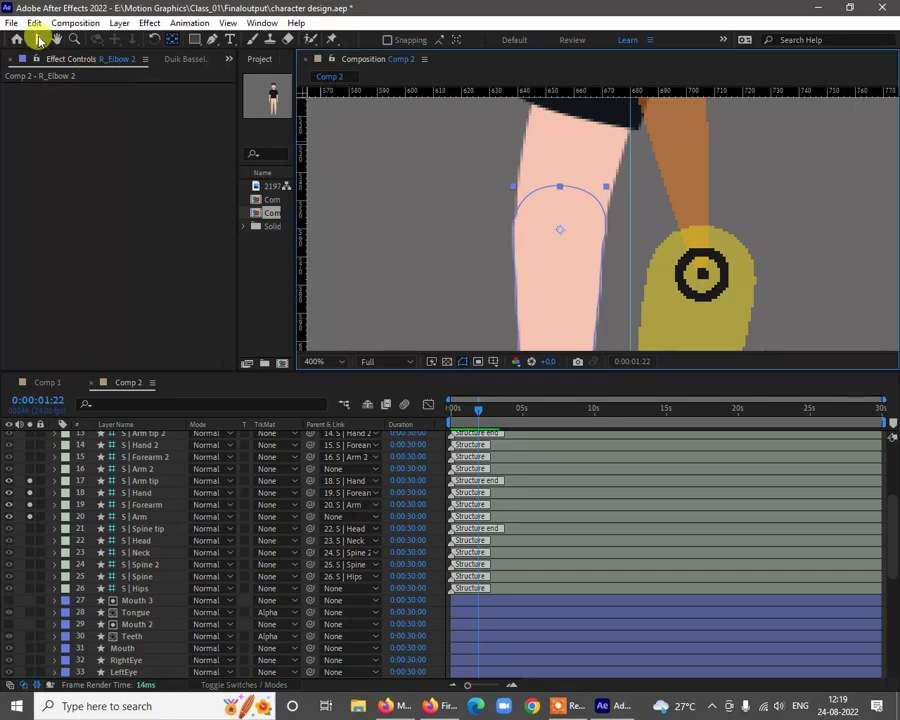
pyautogui.click(38, 40)
pyautogui.click(702, 272)
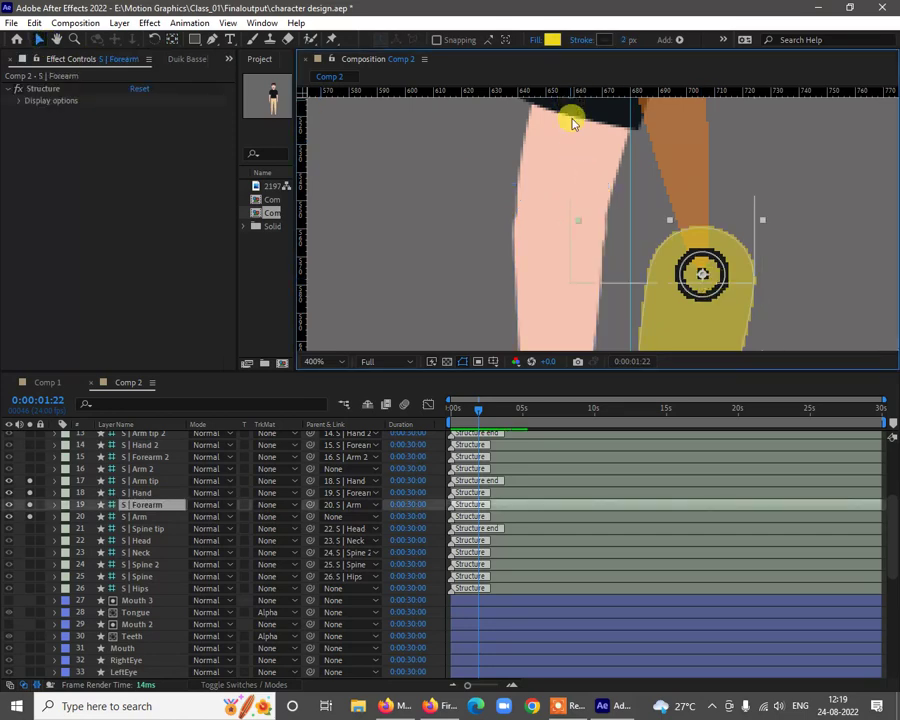
pyautogui.click(555, 289)
pyautogui.moveTo(605, 93); pyautogui.dragTo(569, 211)
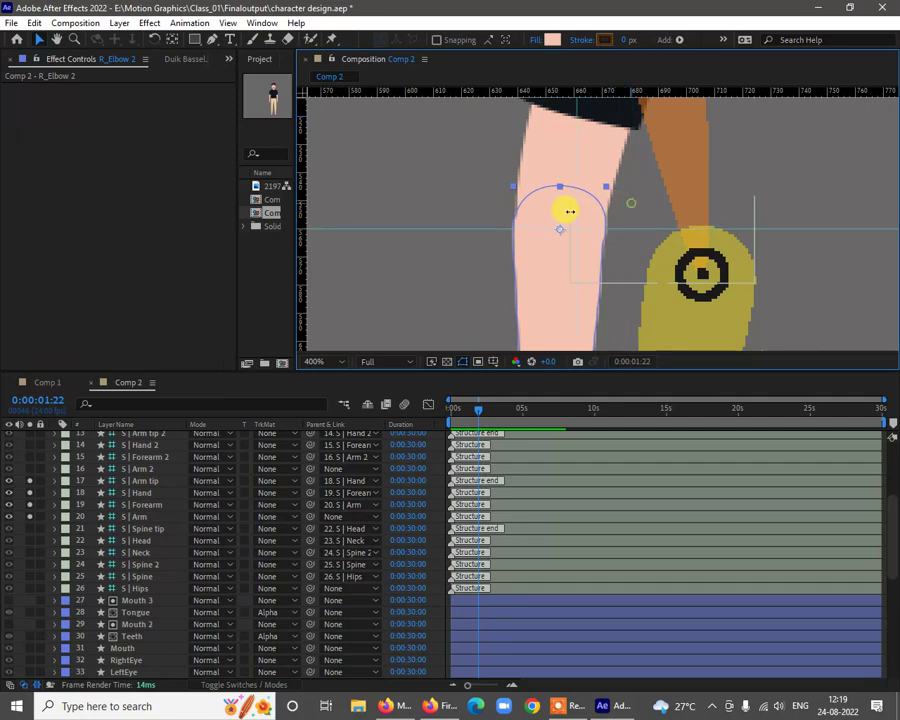
pyautogui.click(703, 275)
pyautogui.moveTo(703, 275); pyautogui.dragTo(562, 236)
# Move the S | Hand and S | Arm tip joints aside so they no longer cover the right hand
pyautogui.scroll(-1, 665, 270)
pyautogui.moveTo(663, 245)
pyautogui.mouseDown()
pyautogui.moveTo(653, 161)
pyautogui.moveTo(662, 125)
pyautogui.moveTo(664, 238)
pyautogui.mouseUp()
pyautogui.moveTo(560, 303); pyautogui.dragTo(499, 236)
pyautogui.click(625, 233)
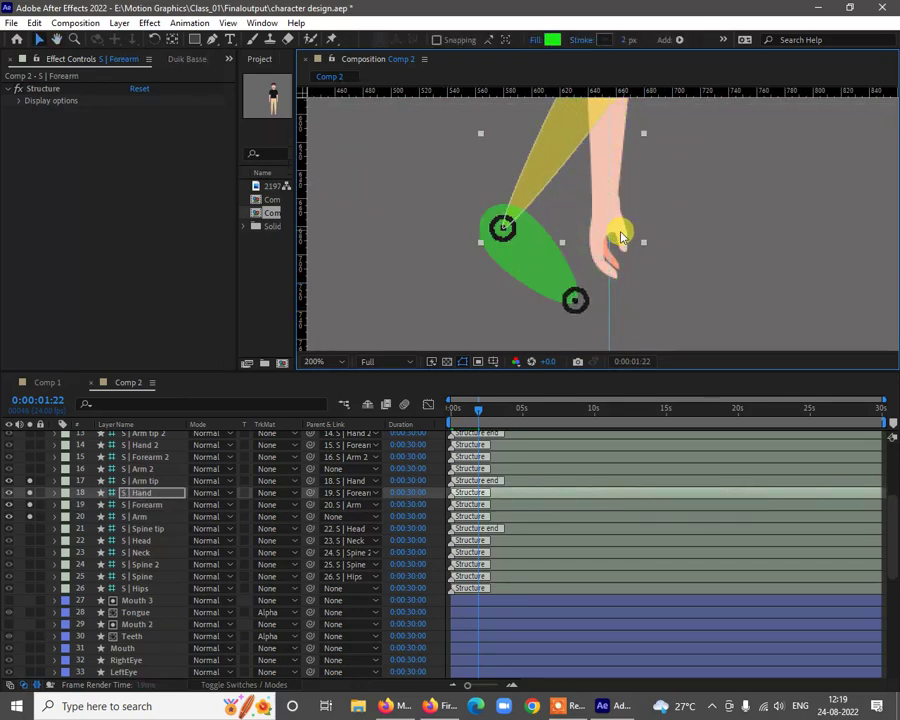
pyautogui.moveTo(572, 303); pyautogui.dragTo(490, 295)
pyautogui.moveTo(582, 247); pyautogui.dragTo(596, 266)
# Move R_Wrist 2's anchor point onto the wrist of the right hand
pyautogui.click(610, 275)
pyautogui.press('space')
pyautogui.press('v')
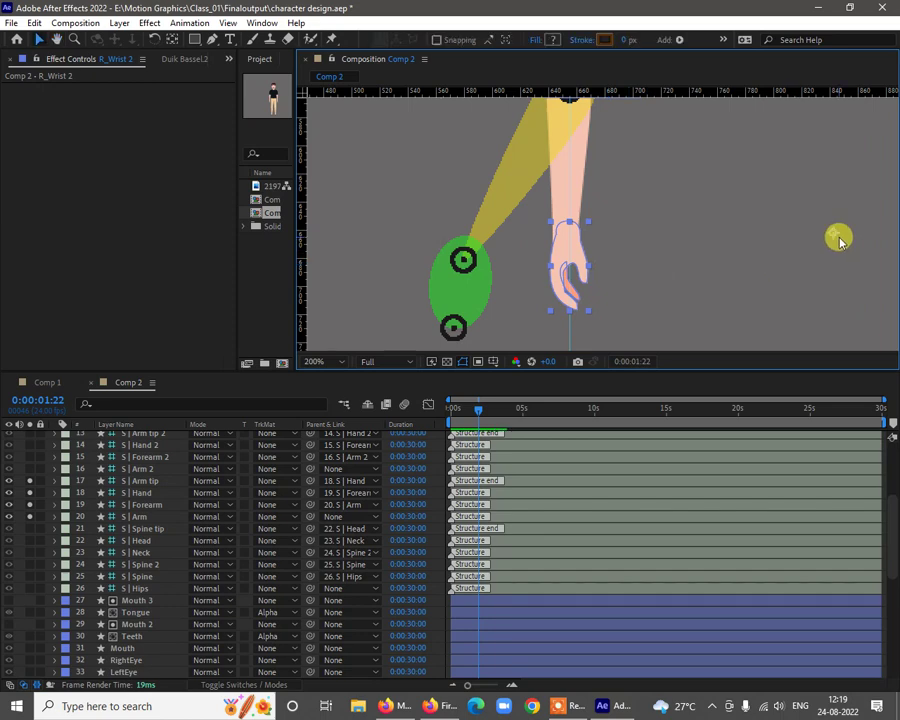
pyautogui.click(173, 40)
pyautogui.moveTo(835, 235); pyautogui.dragTo(605, 245)
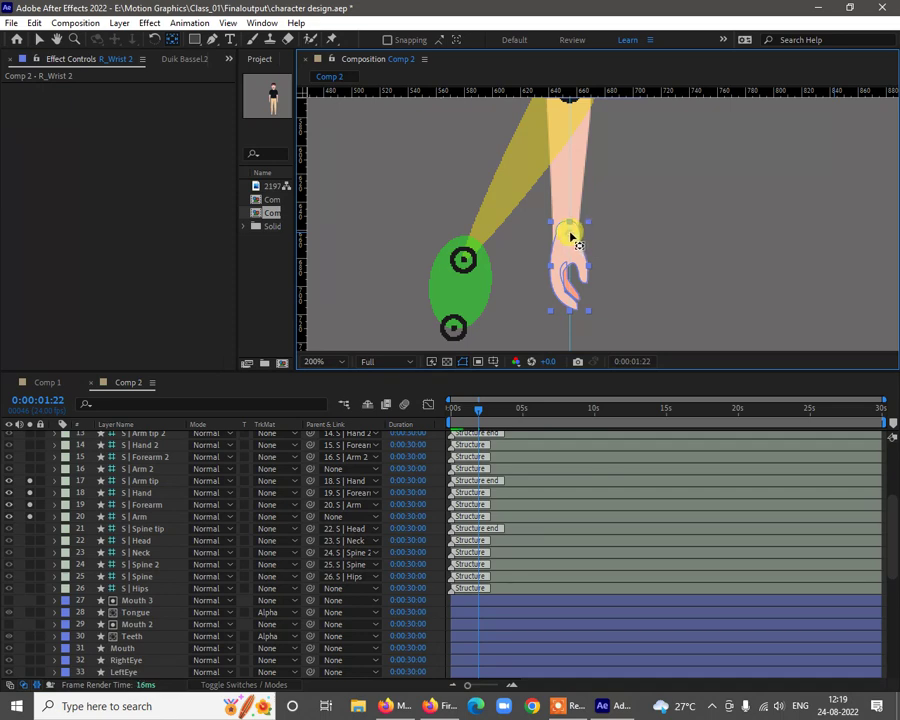
# Lower the R_Wrist 2 layer's opacity to 38%
pyautogui.scroll(5, 137, 482)
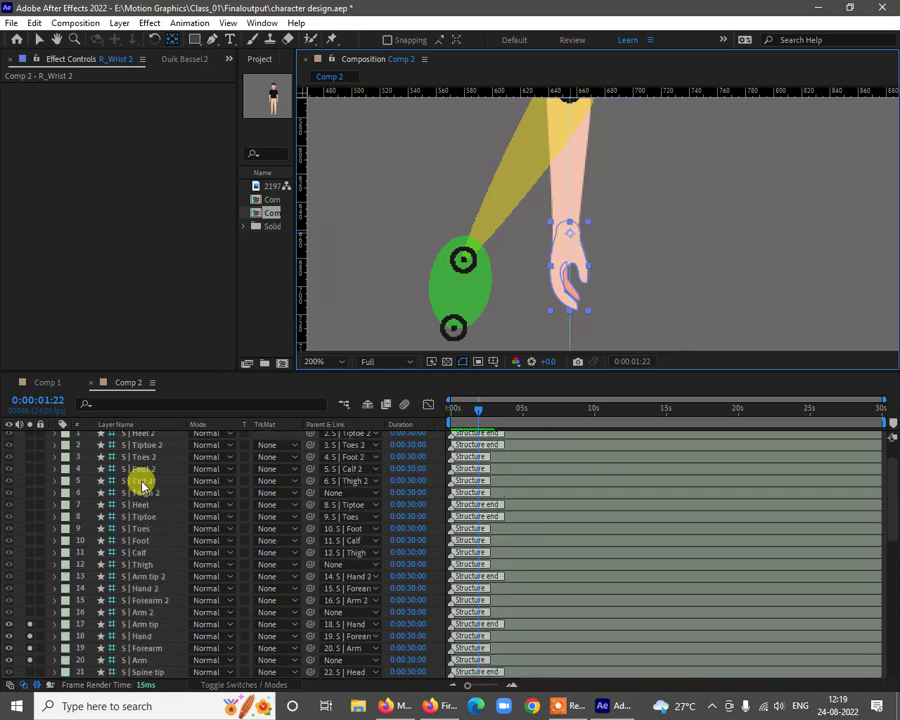
pyautogui.scroll(-15, 145, 487)
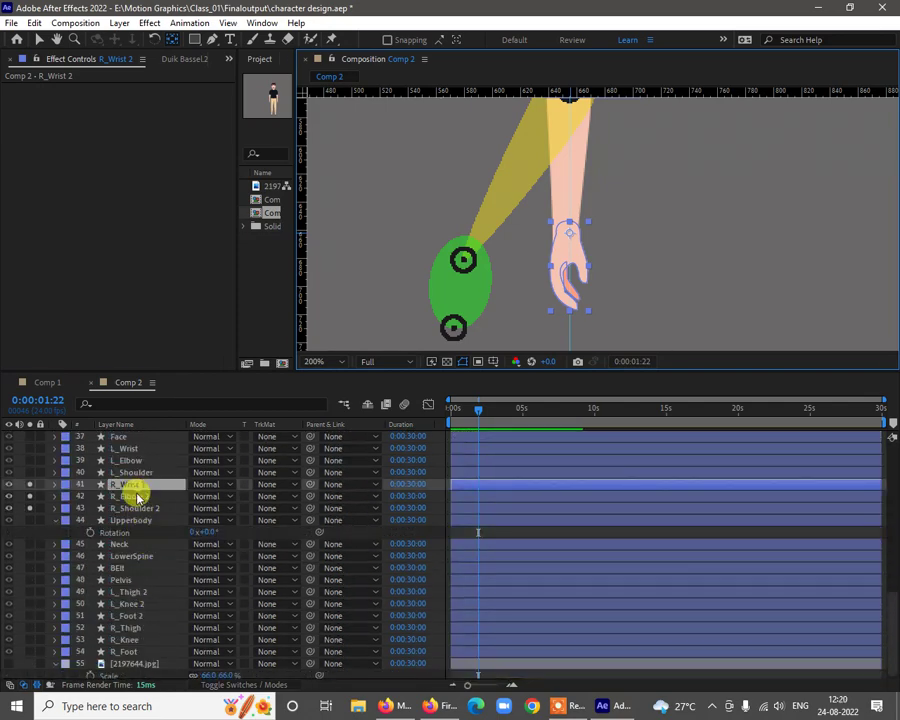
pyautogui.click(140, 497)
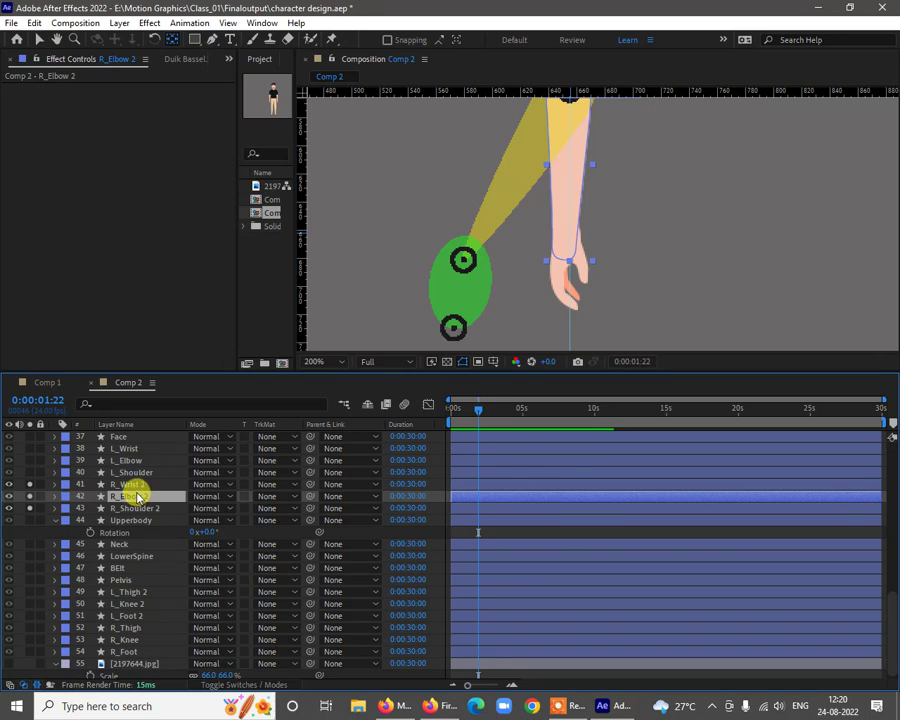
pyautogui.click(132, 484)
pyautogui.press('t')
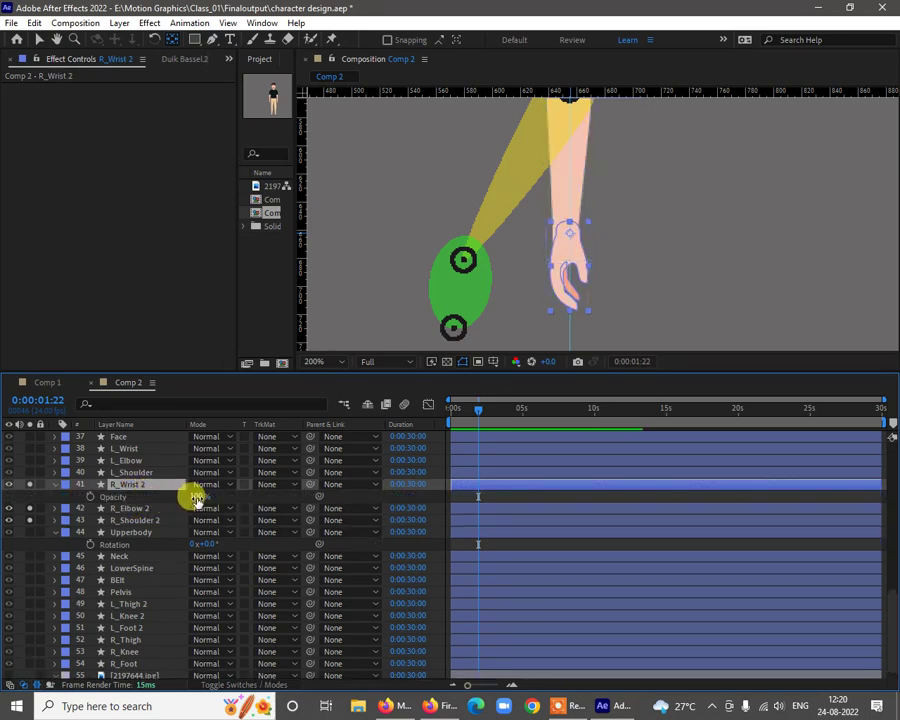
pyautogui.moveTo(197, 499); pyautogui.dragTo(157, 497)
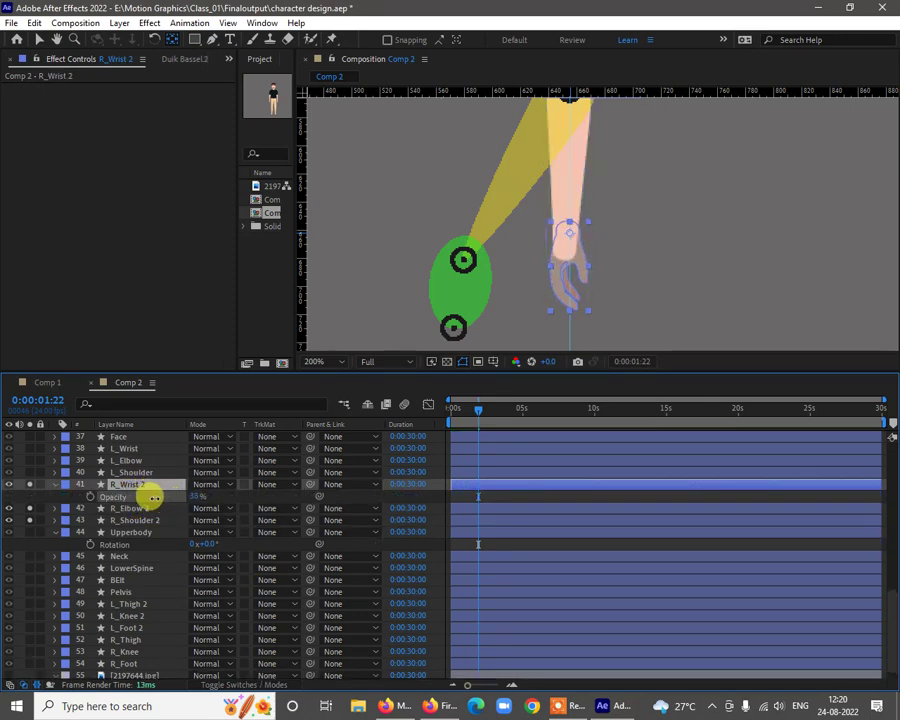
# Shift the R_Wrist 2 layer so its rounded top overlaps the lower end of the right forearm
pyautogui.moveTo(561, 254); pyautogui.dragTo(620, 240)
pyautogui.scroll(2, 612, 250)
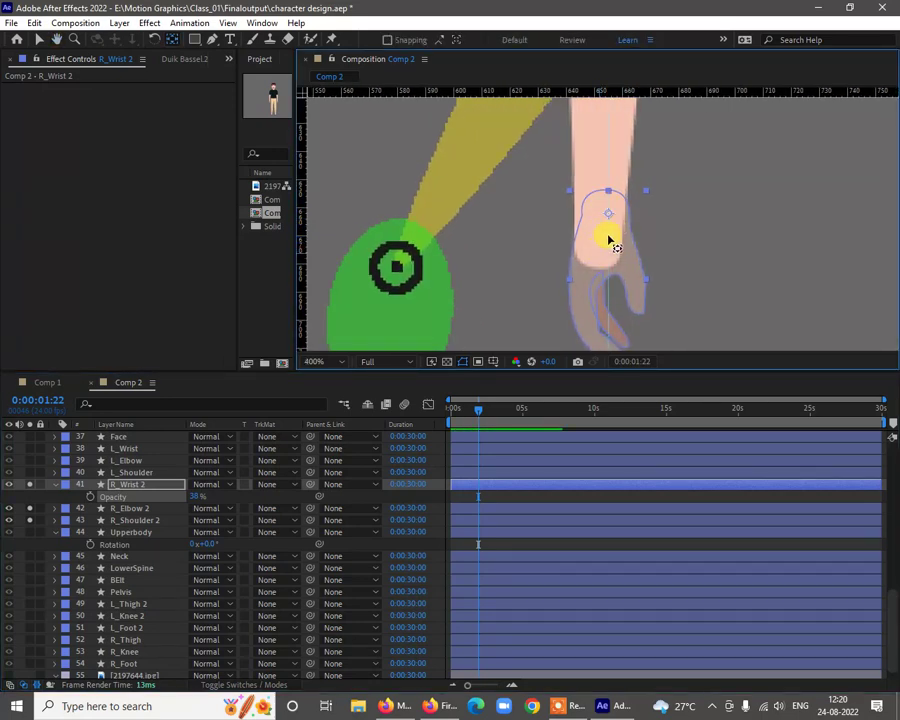
pyautogui.click(37, 40)
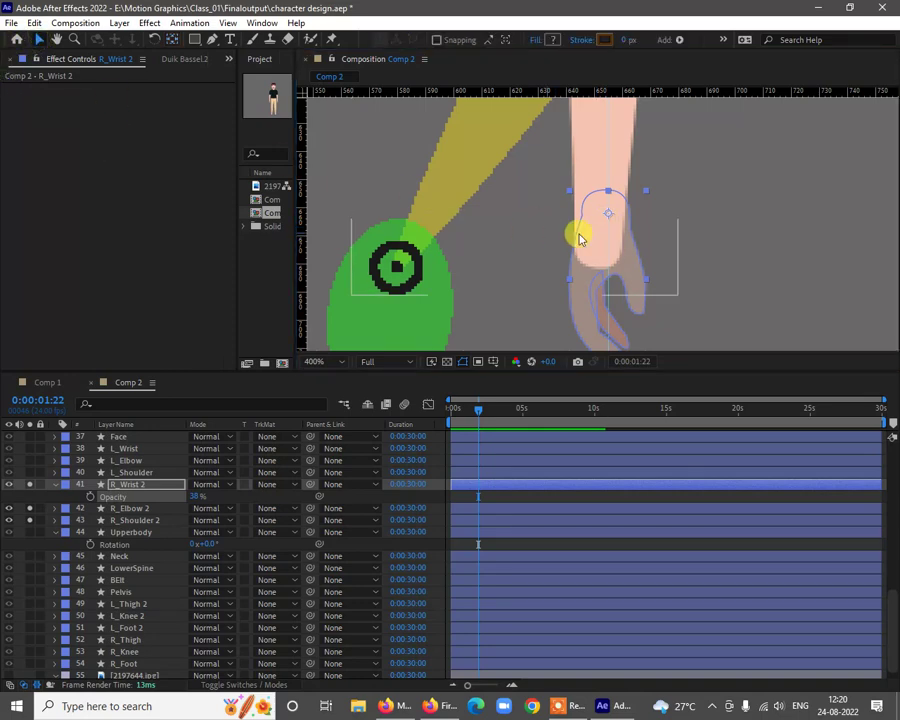
pyautogui.moveTo(590, 249); pyautogui.dragTo(581, 273)
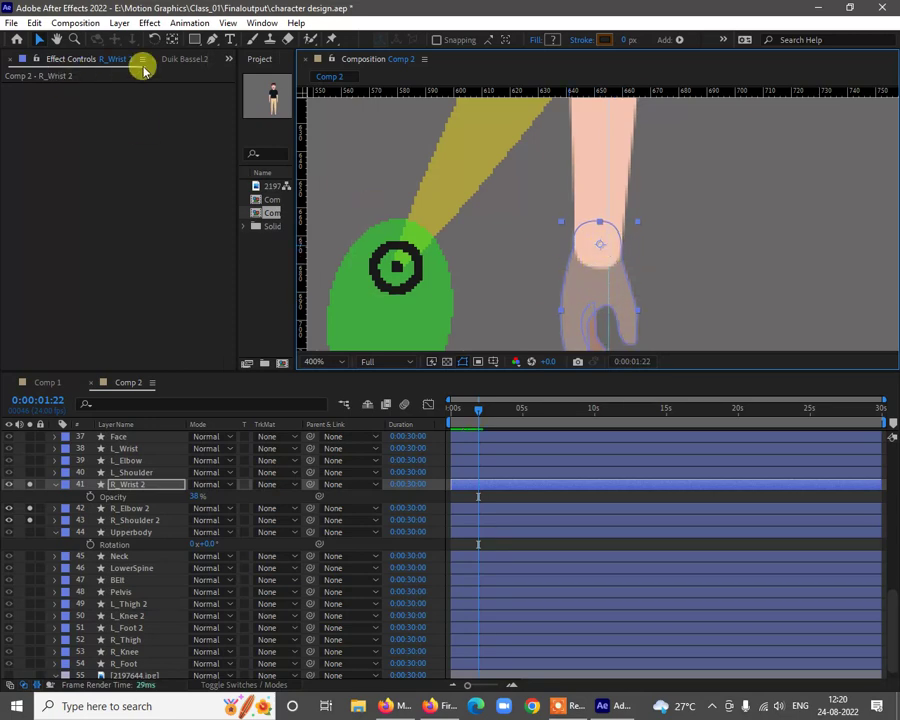
# Center R_Wrist 2's anchor point in the wrist overlap and set the layer's opacity back to 100%
pyautogui.click(172, 44)
pyautogui.press('.')
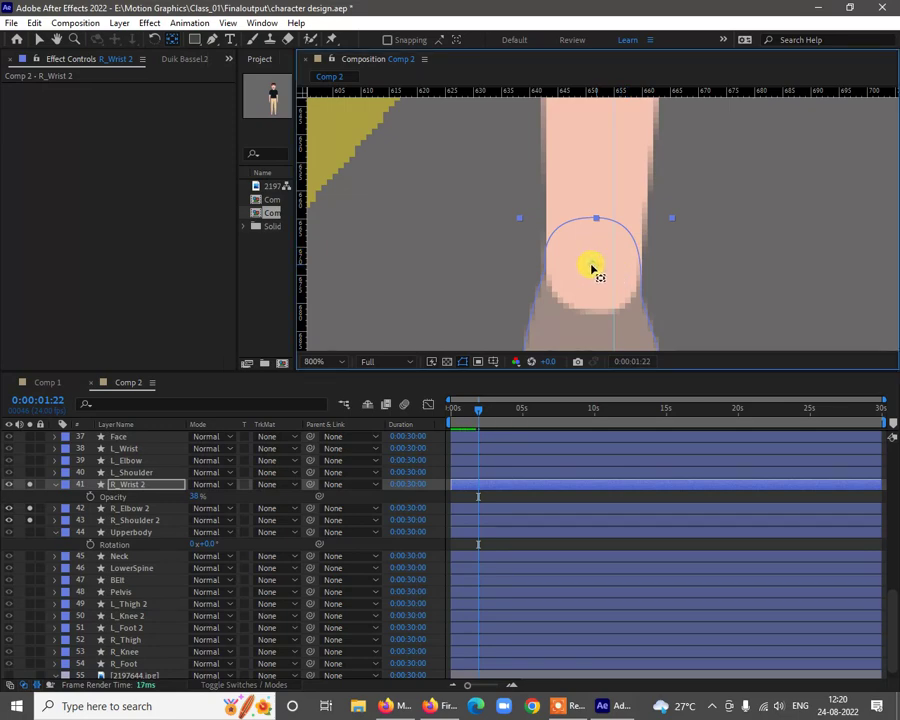
pyautogui.press(',')
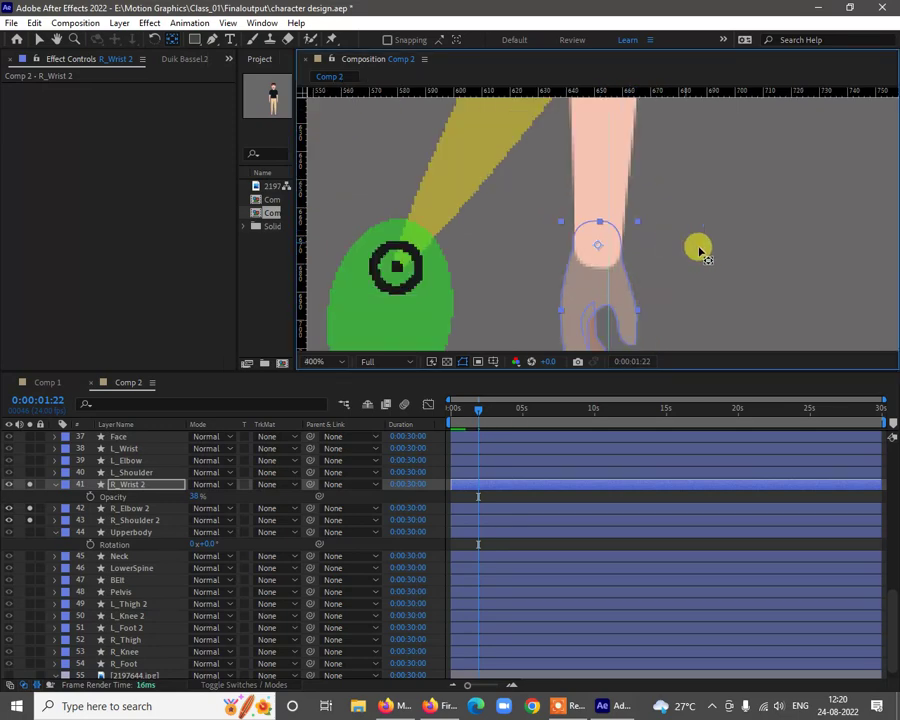
pyautogui.moveTo(692, 244); pyautogui.dragTo(654, 226)
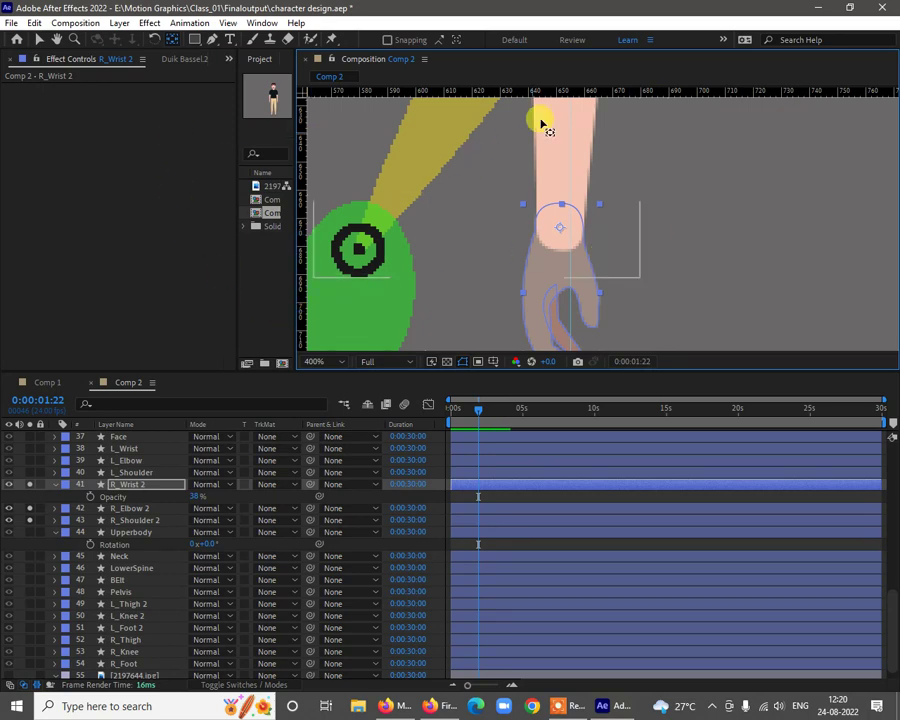
pyautogui.click(39, 39)
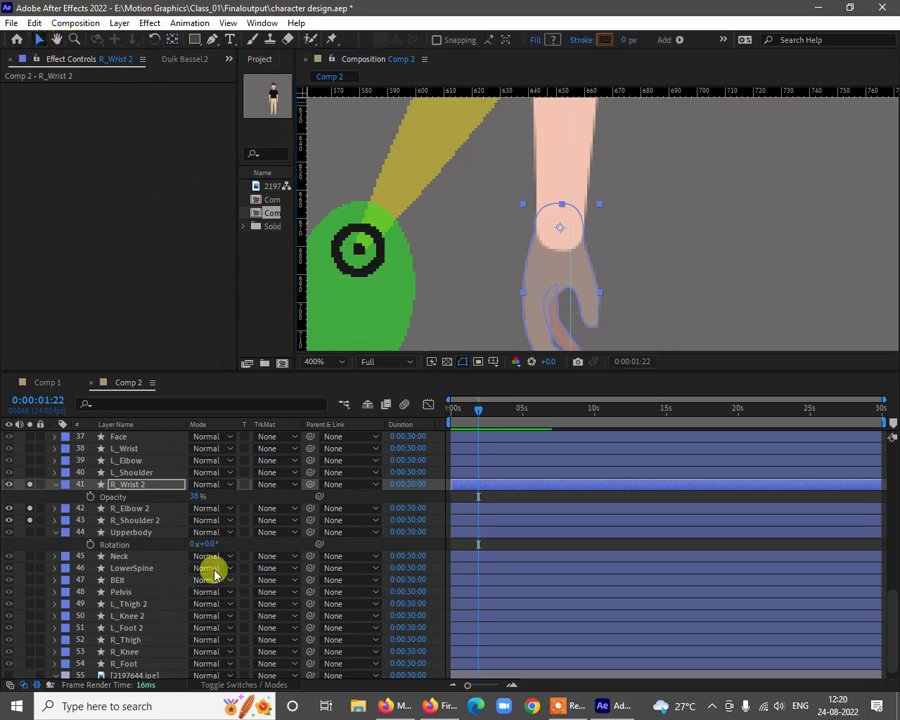
pyautogui.moveTo(195, 497); pyautogui.dragTo(377, 484)
# Align S | Hand's wrist joint with guides crossed at R_Wrist 2's anchor point, and place S | Arm tip at the fingertips
pyautogui.moveTo(644, 90); pyautogui.dragTo(649, 224)
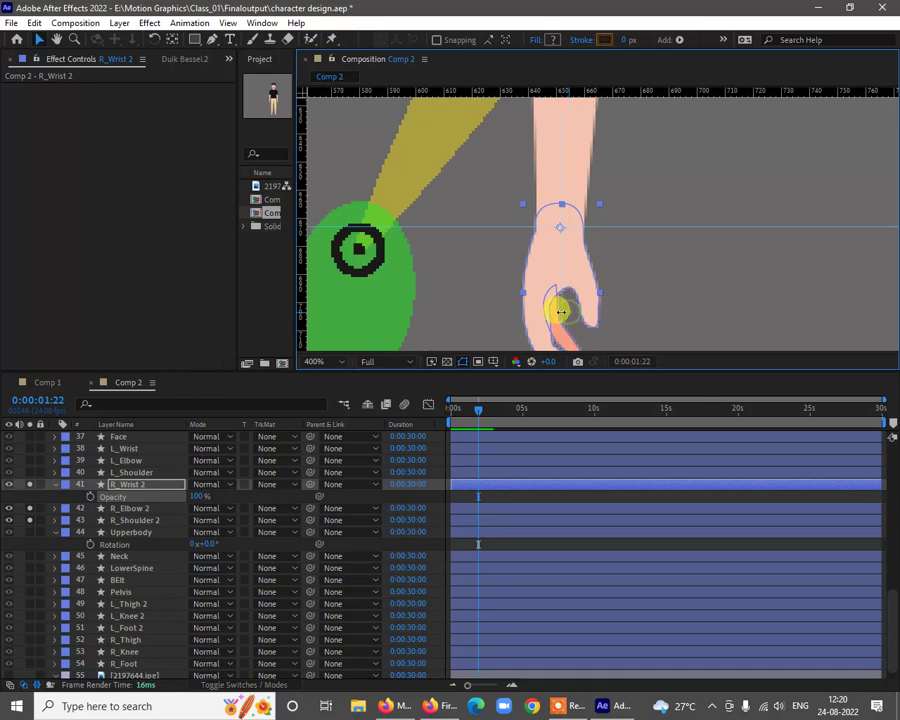
pyautogui.moveTo(362, 265); pyautogui.dragTo(563, 230)
pyautogui.moveTo(645, 318); pyautogui.dragTo(633, 200)
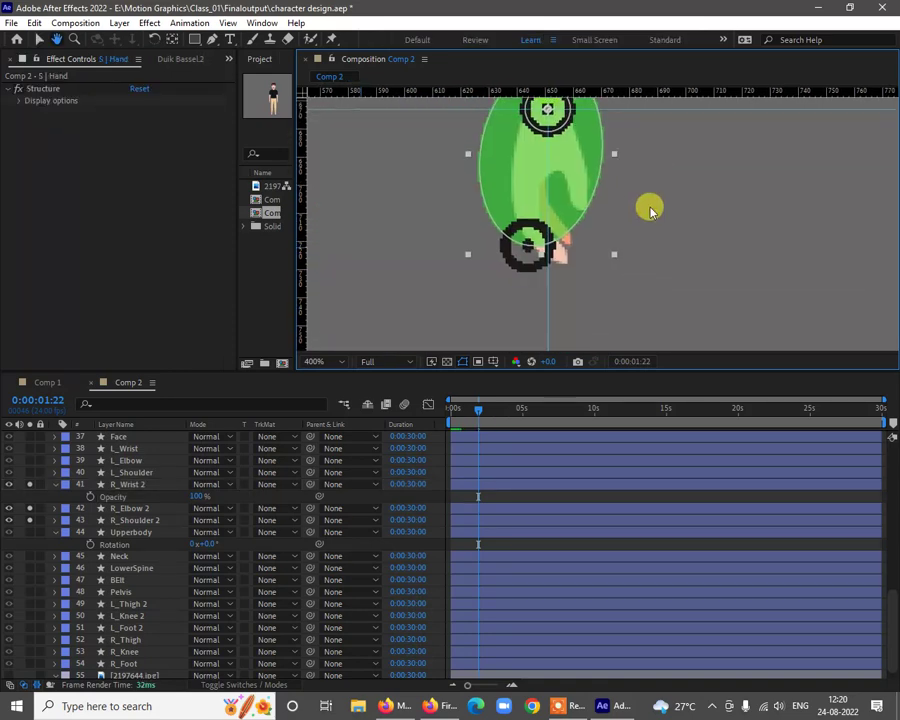
pyautogui.click(635, 267)
pyautogui.moveTo(526, 244); pyautogui.dragTo(567, 262)
pyautogui.scroll(-8, 607, 252)
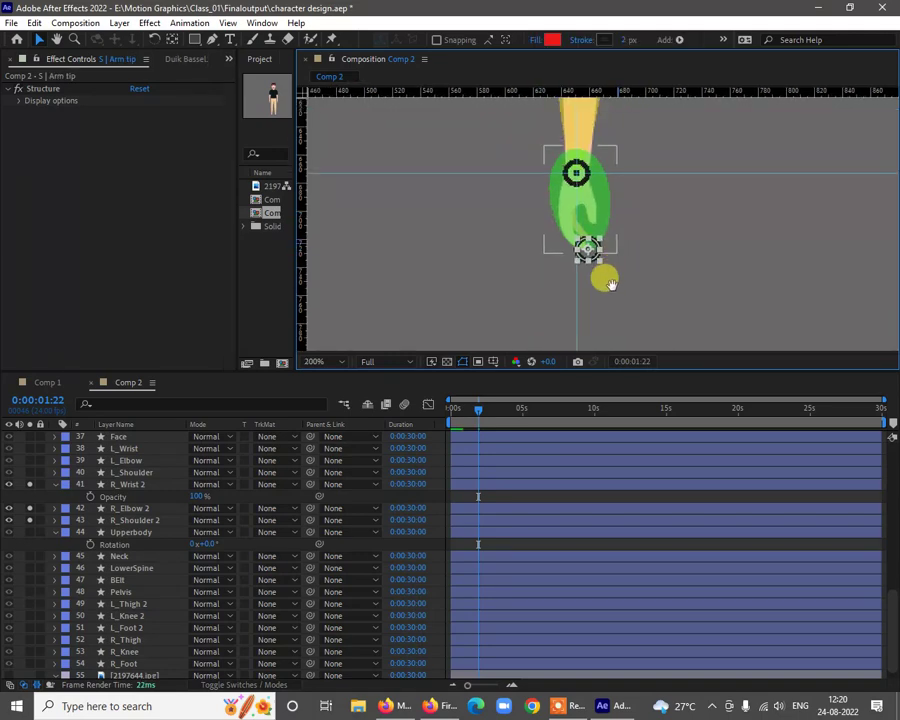
# Remove the horizontal guides and the vertical guides that cross the composition frame
pyautogui.moveTo(605, 270); pyautogui.dragTo(657, 90)
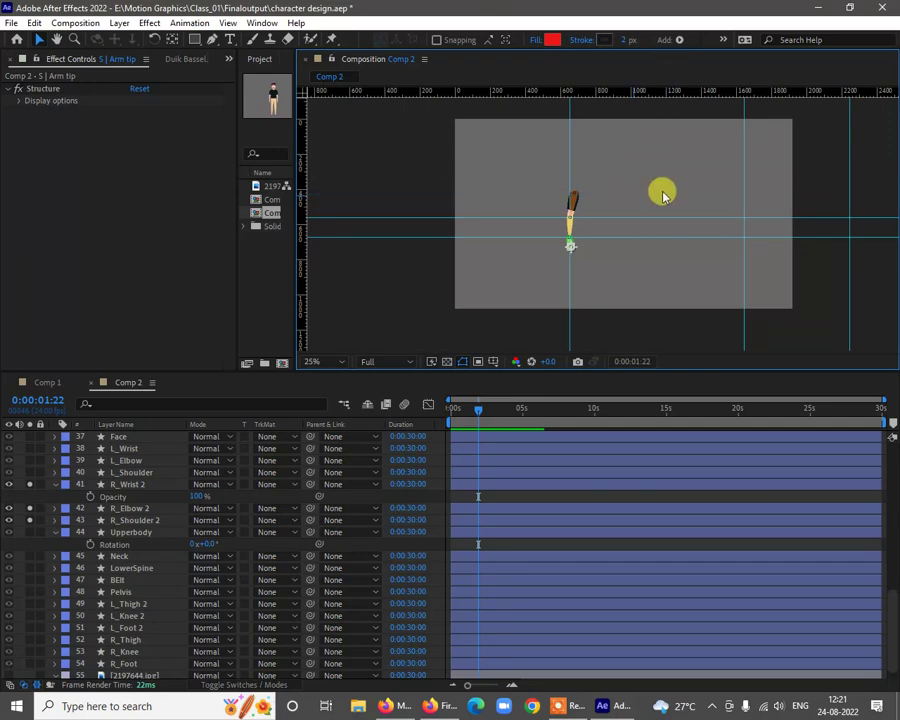
pyautogui.moveTo(657, 216); pyautogui.dragTo(662, 344)
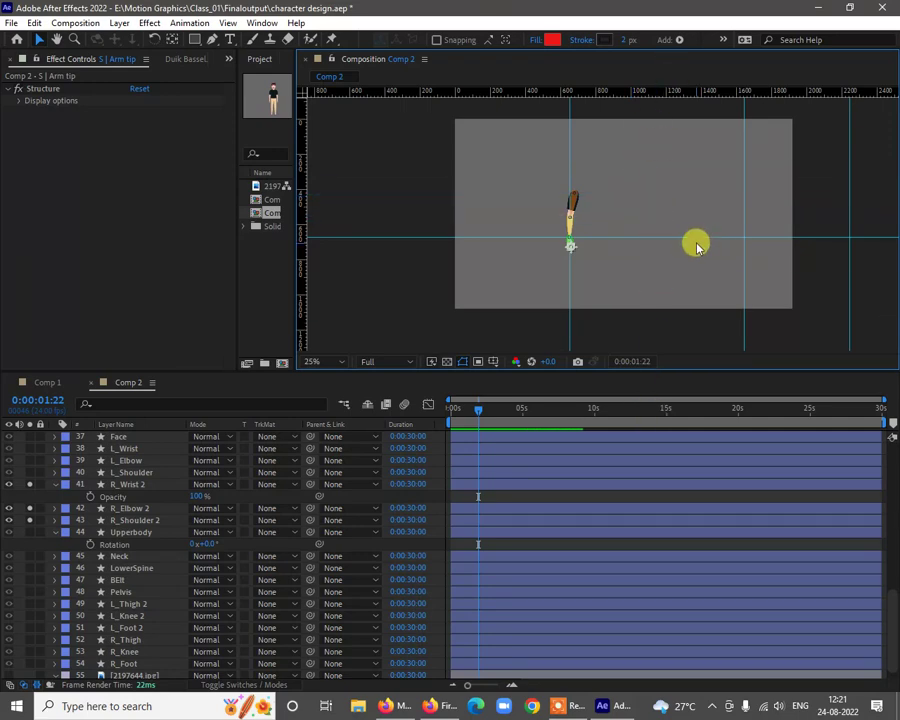
pyautogui.moveTo(695, 237); pyautogui.dragTo(720, 352)
pyautogui.moveTo(744, 251); pyautogui.dragTo(180, 250)
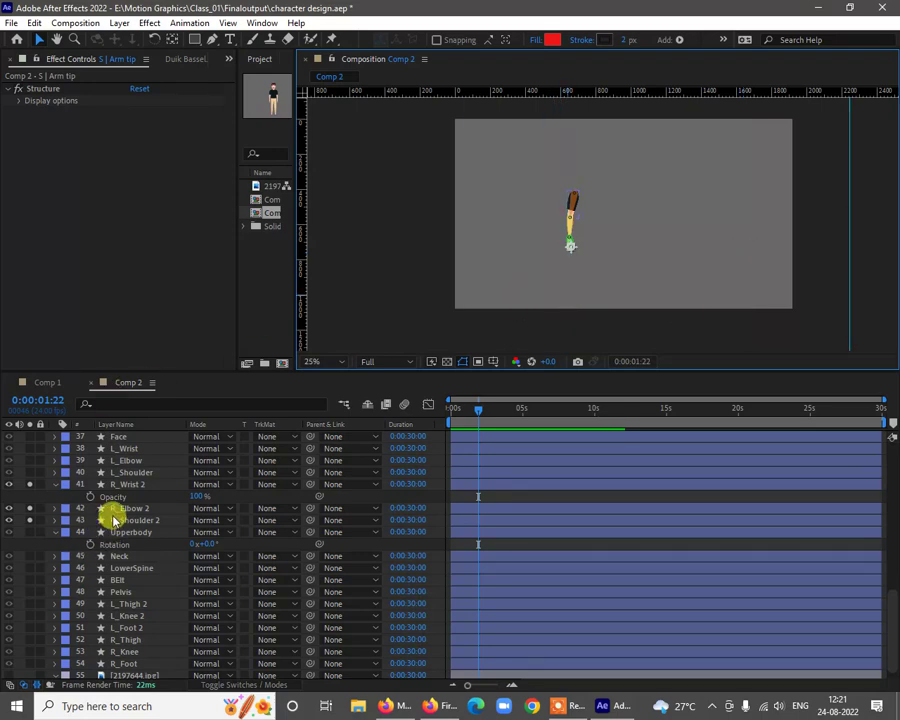
# Turn off solo for the R_Wrist 2, R_Elbow 2 and R_Shoulder 2 layers
pyautogui.scroll(2, 110, 514)
pyautogui.click(127, 556)
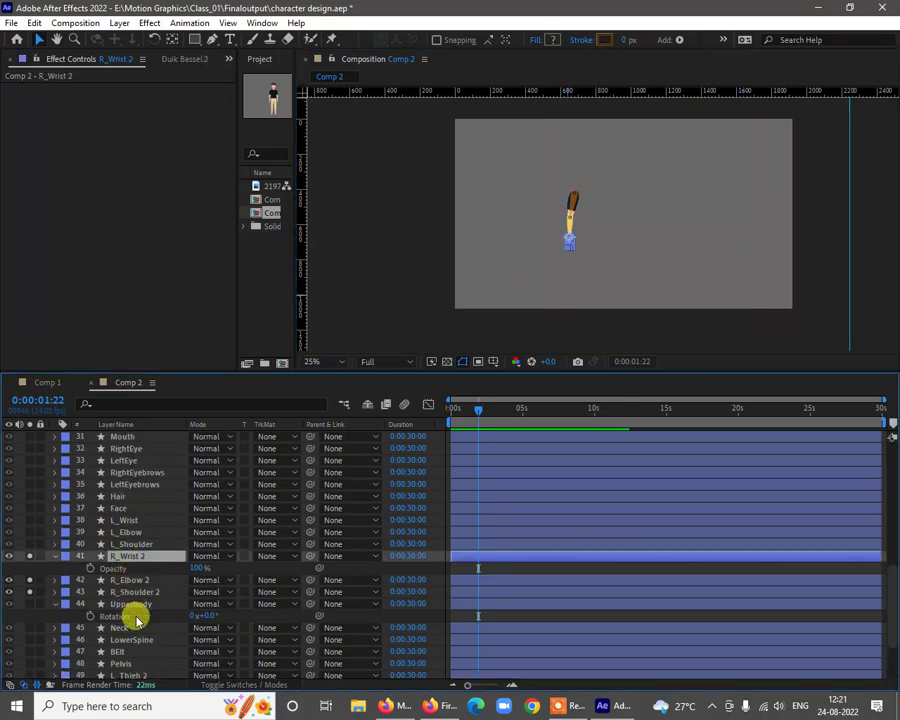
pyautogui.keyDown('shift'); pyautogui.click(135, 604); pyautogui.keyUp('shift')
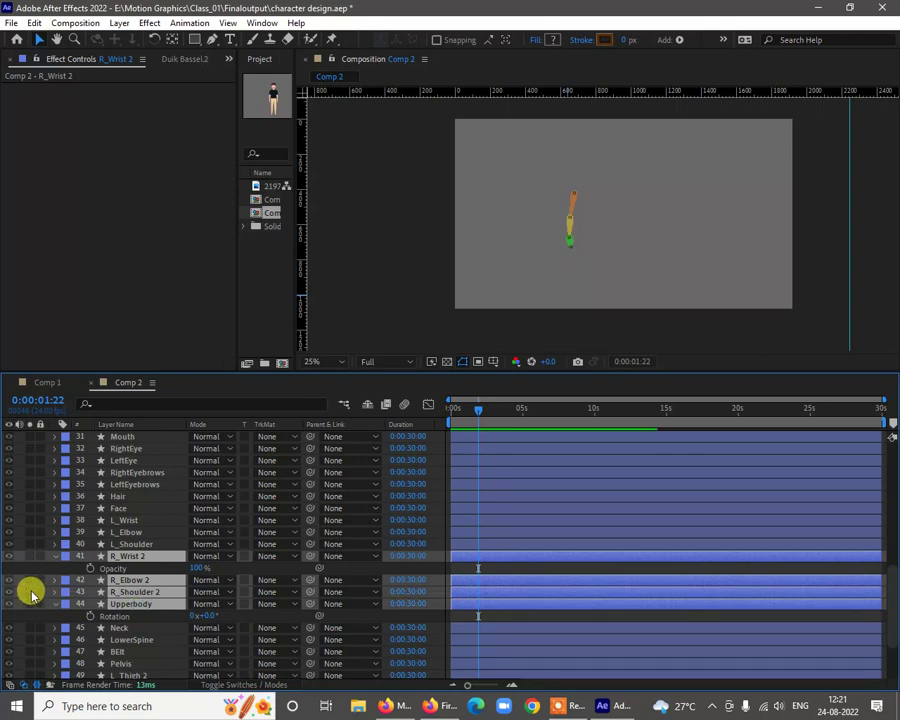
# Turn off solo for S | Arm tip, S | Hand, S | Forearm and S | Arm to show the whole character, and deselect them
pyautogui.scroll(5, 159, 466)
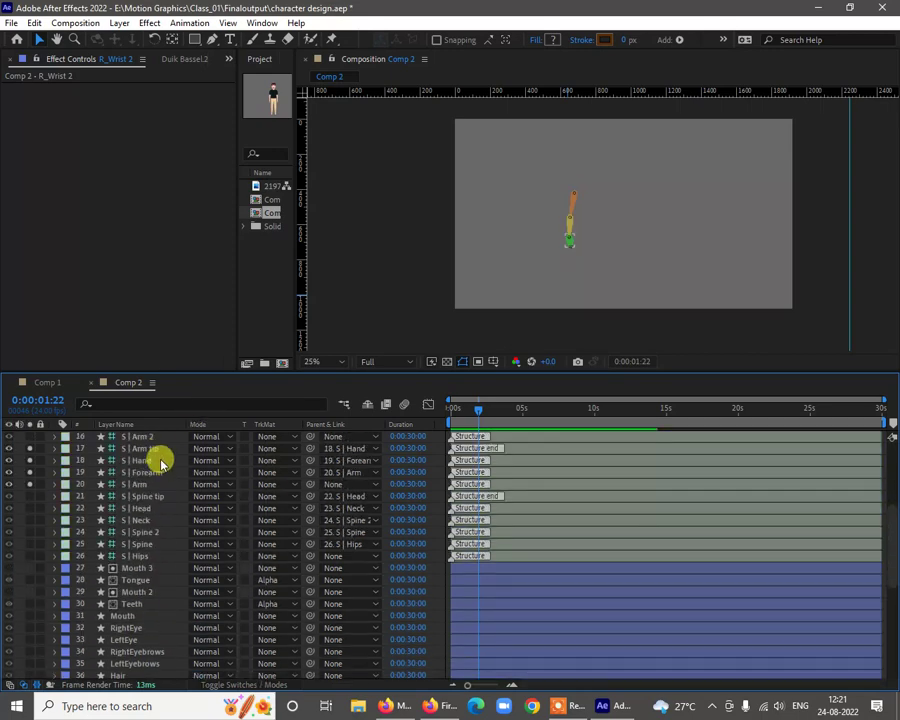
pyautogui.click(144, 449)
pyautogui.keyDown('shift'); pyautogui.click(146, 460); pyautogui.keyUp('shift')
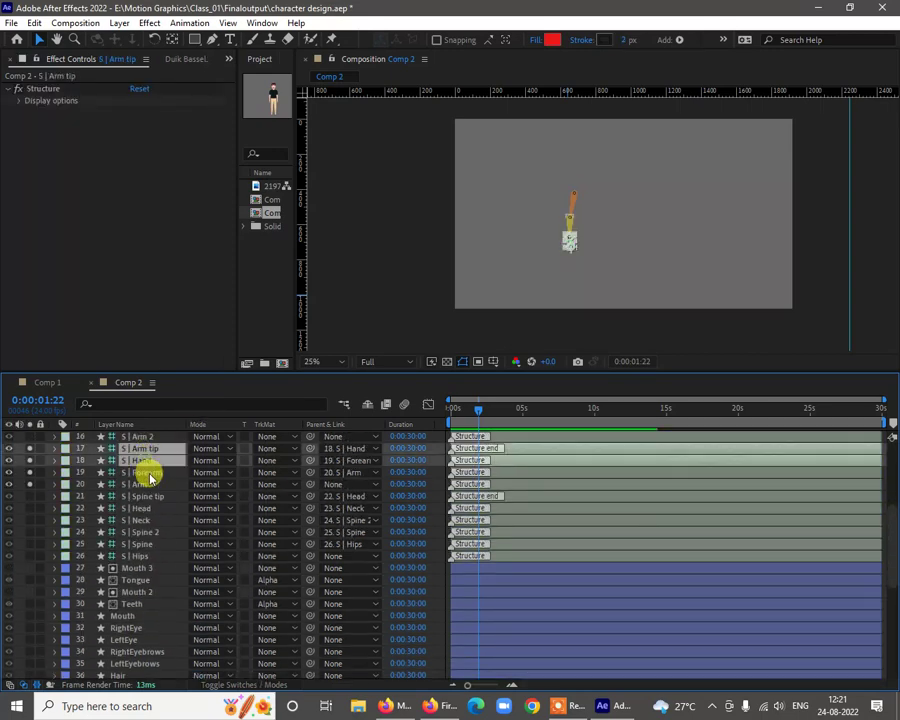
pyautogui.keyDown('shift'); pyautogui.click(149, 472); pyautogui.keyUp('shift')
pyautogui.keyDown('shift'); pyautogui.click(148, 484); pyautogui.keyUp('shift')
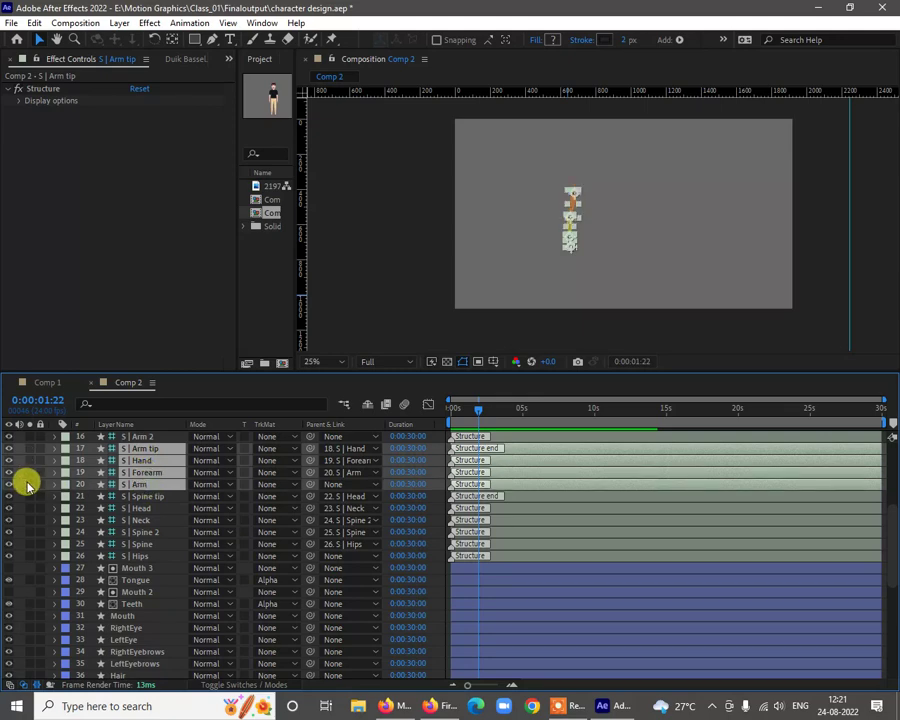
pyautogui.click(28, 484)
pyautogui.scroll(2, 618, 208)
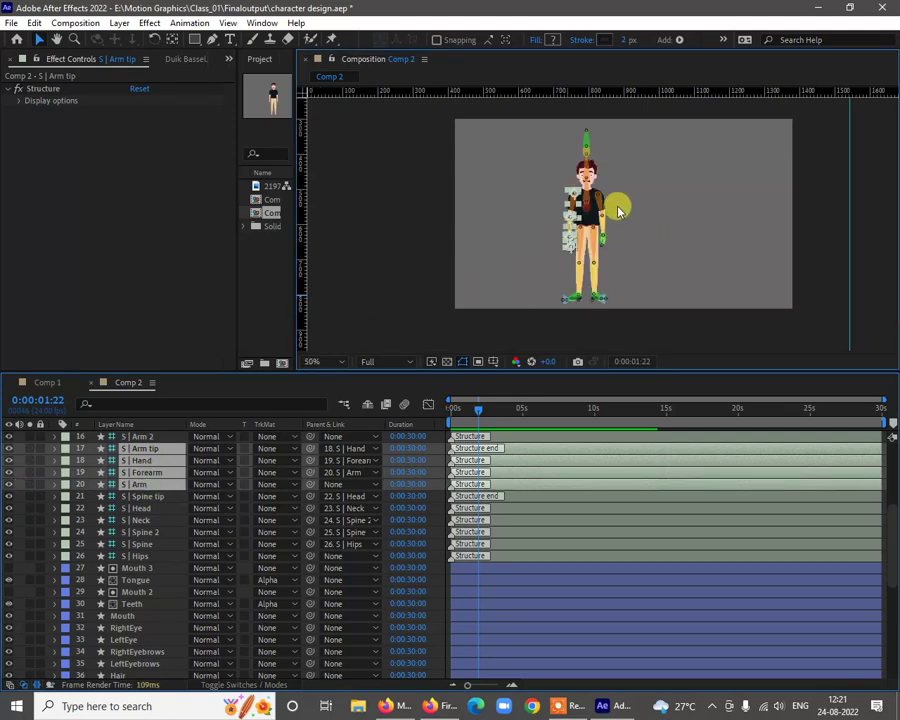
pyautogui.click(618, 210)
pyautogui.scroll(2, 618, 210)
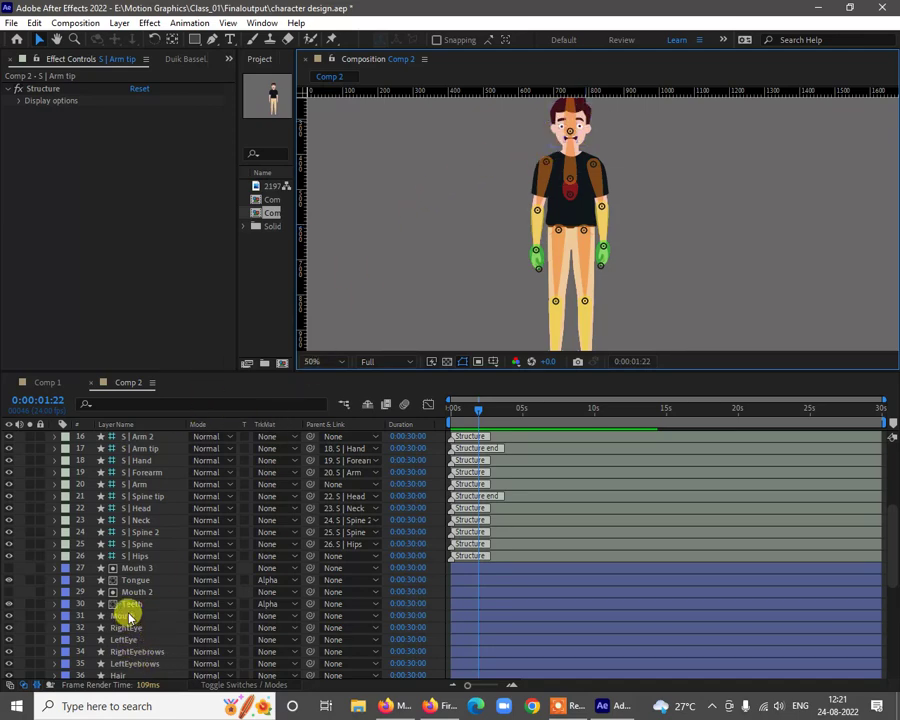
# Parent the Mouth 3, Tongue, Mouth 2, Teeth, Mouth, both eye, both eyebrow and Hair layers to the Face layer, and select Face
pyautogui.scroll(-2, 128, 617)
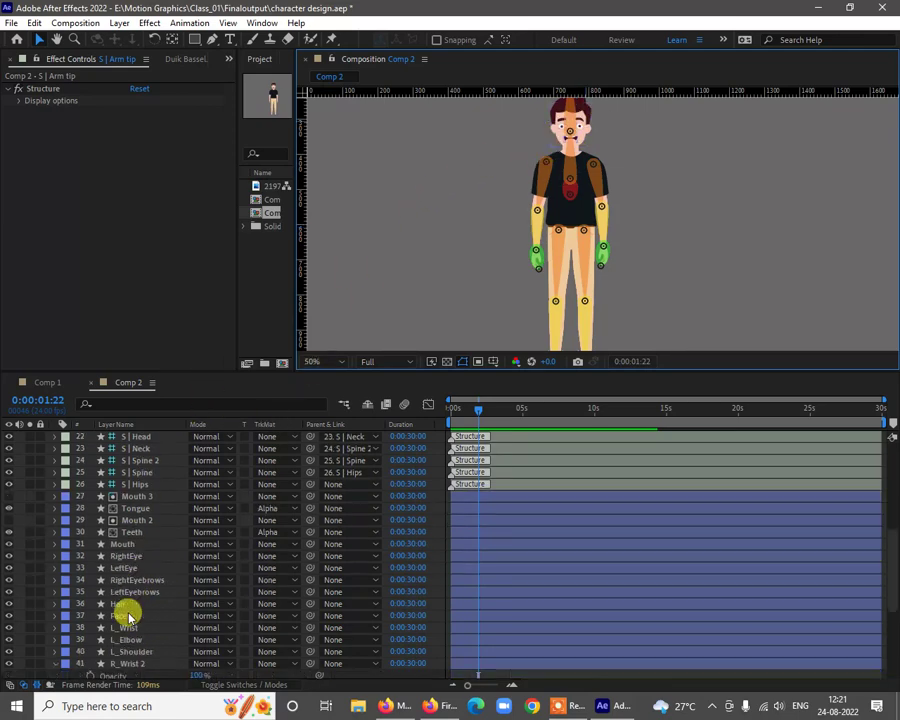
pyautogui.click(137, 499)
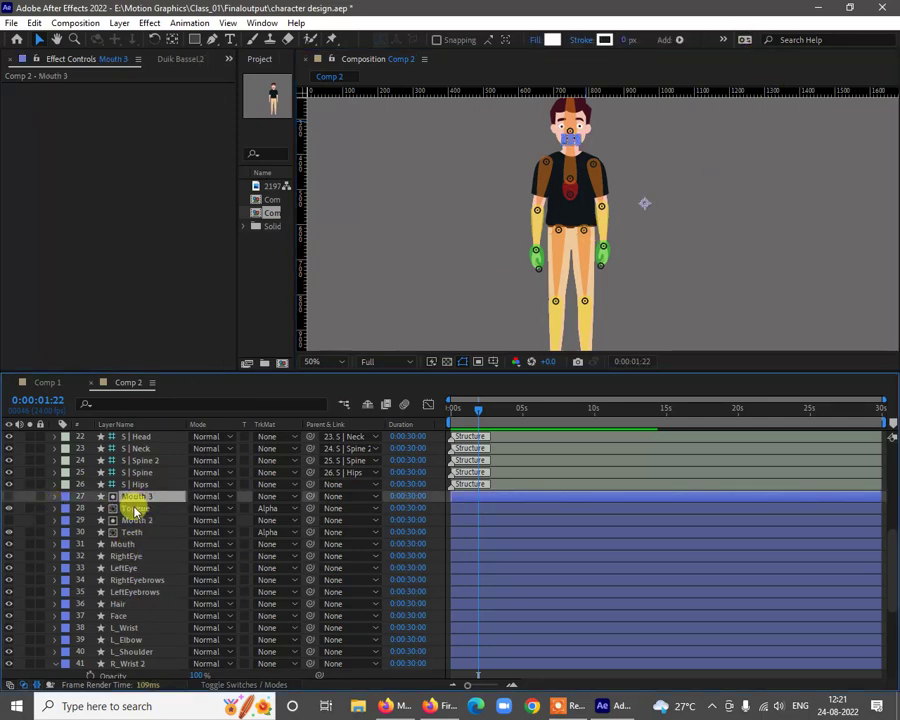
pyautogui.keyDown('shift'); pyautogui.click(137, 509); pyautogui.keyUp('shift')
pyautogui.keyDown('shift'); pyautogui.click(135, 520); pyautogui.keyUp('shift')
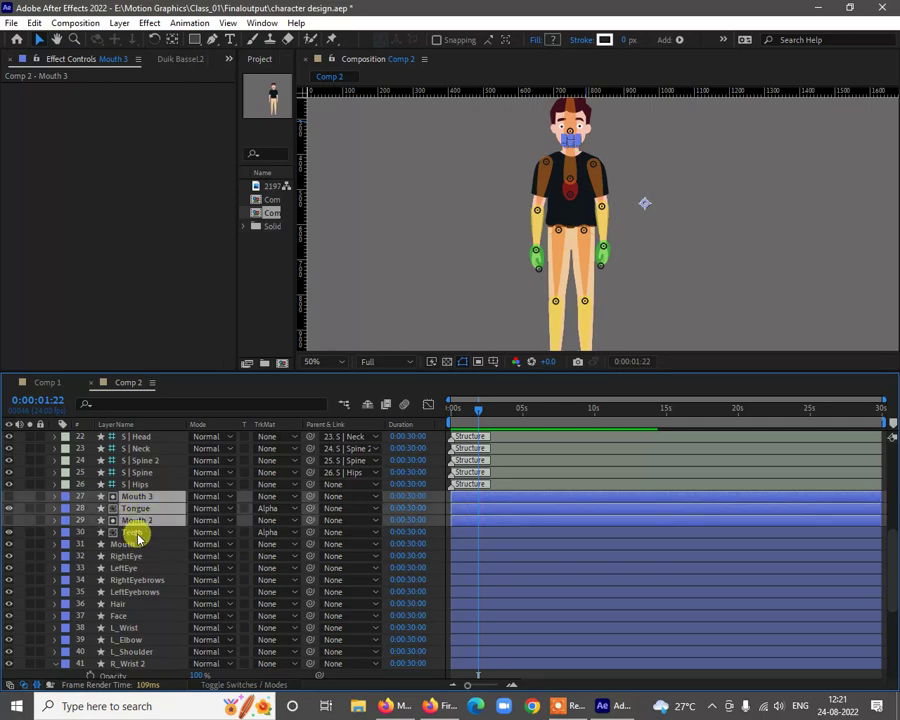
pyautogui.keyDown('shift'); pyautogui.click(133, 533); pyautogui.keyUp('shift')
pyautogui.keyDown('shift'); pyautogui.click(131, 545); pyautogui.keyUp('shift')
pyautogui.keyDown('shift'); pyautogui.click(135, 557); pyautogui.keyUp('shift')
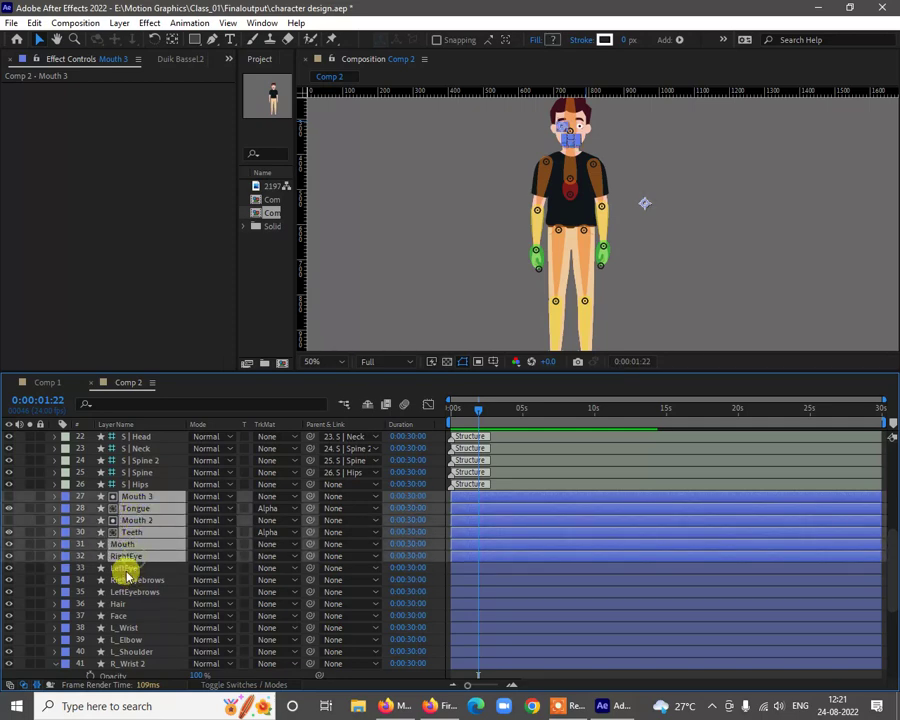
pyautogui.keyDown('shift'); pyautogui.click(128, 569); pyautogui.keyUp('shift')
pyautogui.keyDown('shift'); pyautogui.click(134, 582); pyautogui.keyUp('shift')
pyautogui.keyDown('shift'); pyautogui.click(133, 594); pyautogui.keyUp('shift')
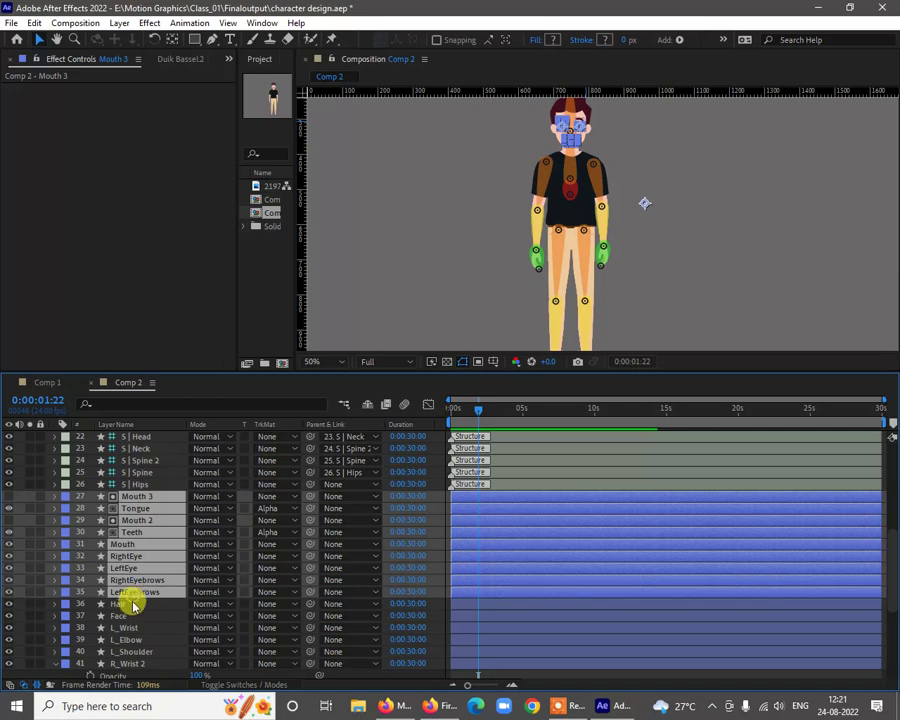
pyautogui.keyDown('shift'); pyautogui.click(127, 605); pyautogui.keyUp('shift')
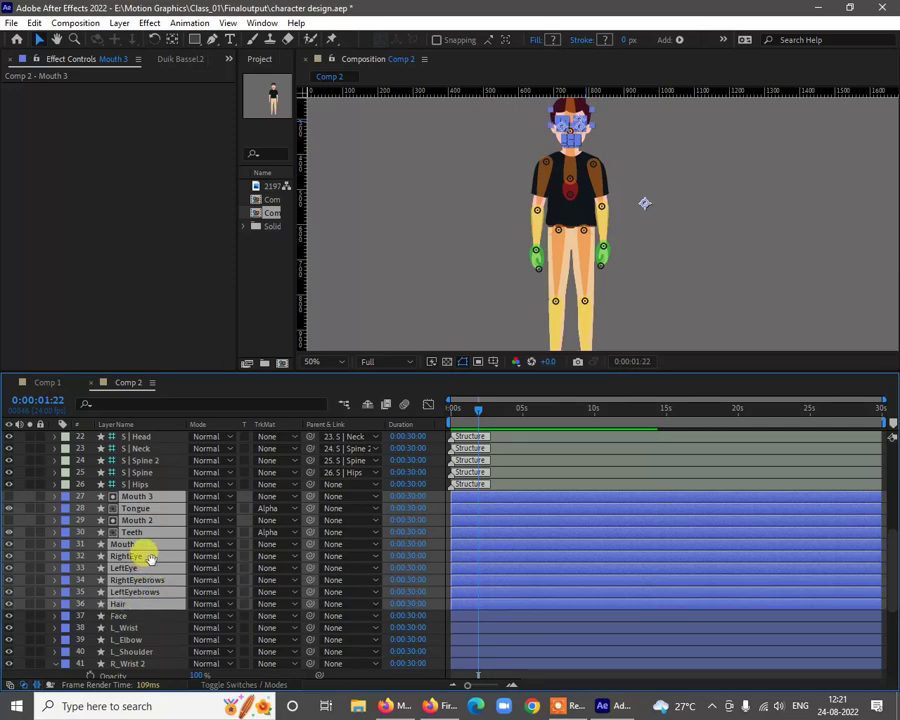
pyautogui.scroll(-1, 148, 558)
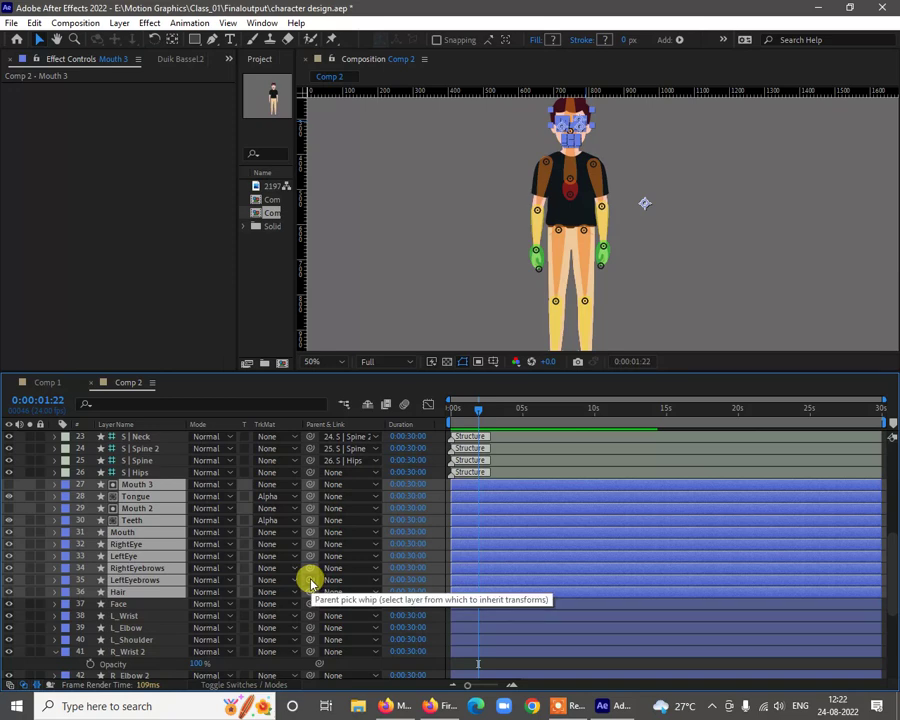
pyautogui.moveTo(311, 583); pyautogui.dragTo(121, 608)
pyautogui.click(120, 607)
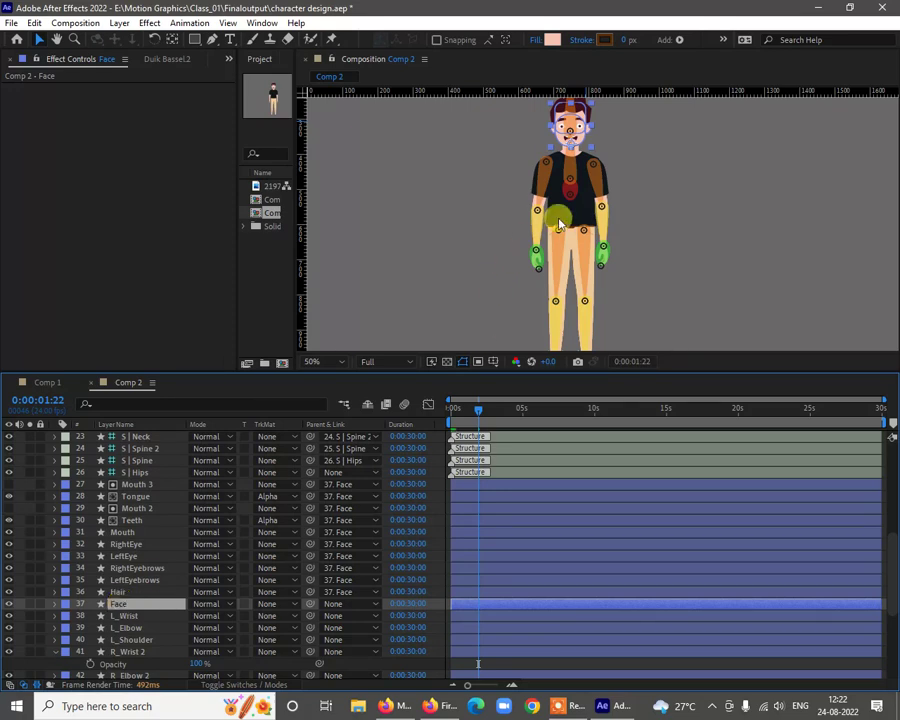
# Reveal the Face layer's rotation and try turning it to test the parented facial features
pyautogui.press('h')
pyautogui.moveTo(623, 178); pyautogui.dragTo(627, 217)
pyautogui.press('v')
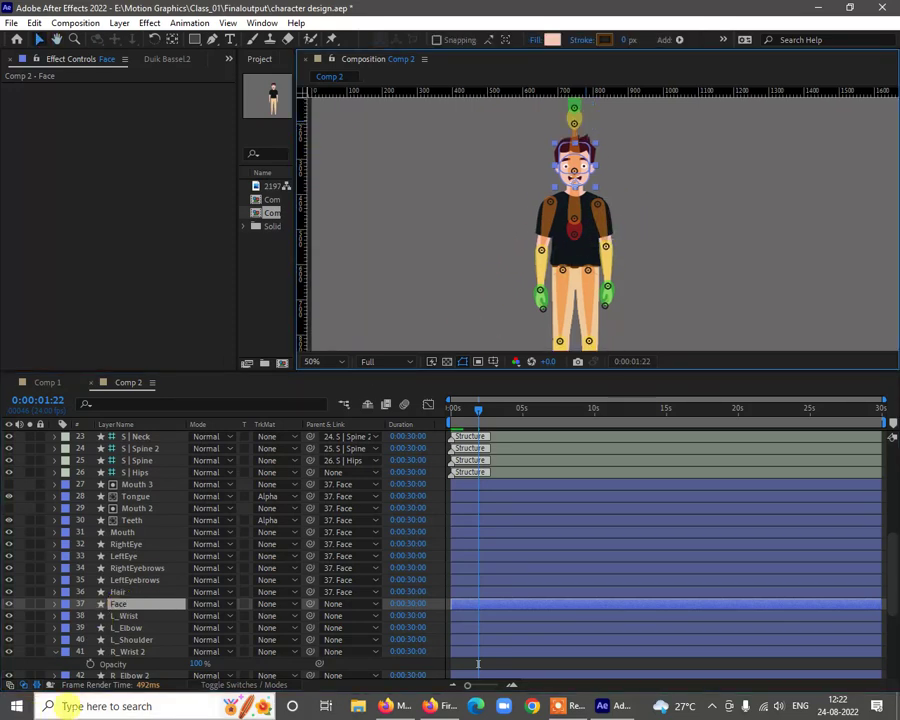
pyautogui.press('r')
pyautogui.moveTo(212, 615)
pyautogui.mouseDown()
pyautogui.moveTo(195, 615)
pyautogui.moveTo(206, 615)
pyautogui.mouseUp()
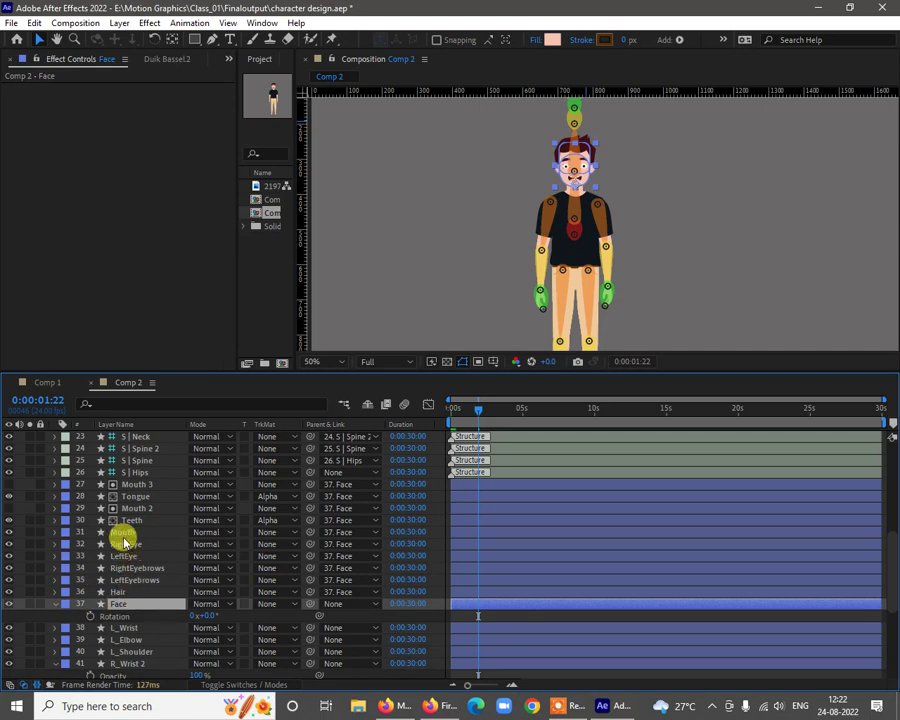
# Mark layers Mouth 3 through Hair as shy and hide the shy layers from the timeline
pyautogui.click(138, 484)
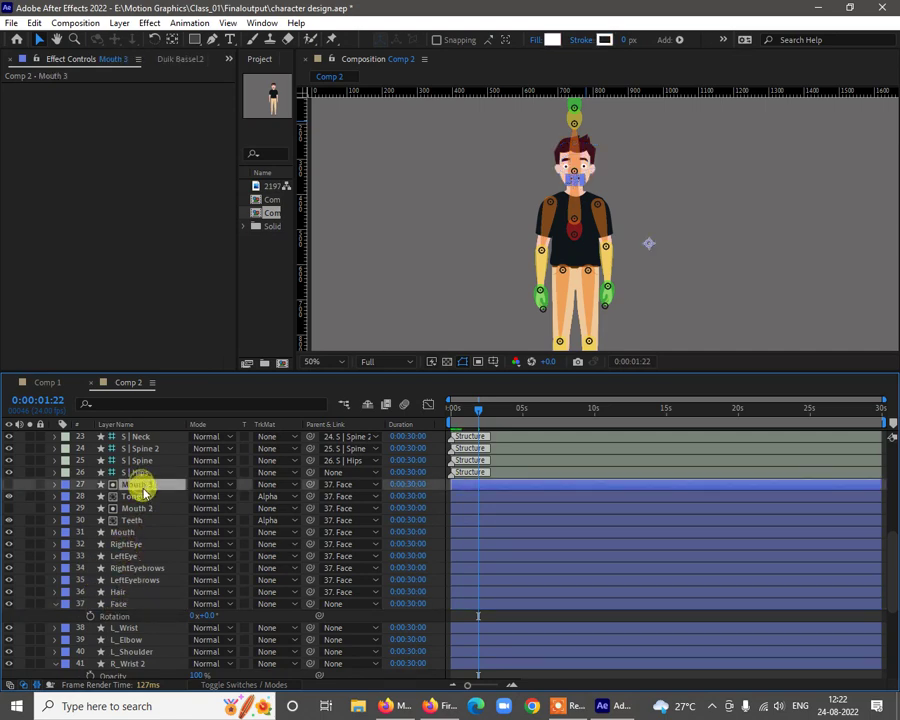
pyautogui.keyDown('shift'); pyautogui.click(125, 591); pyautogui.keyUp('shift')
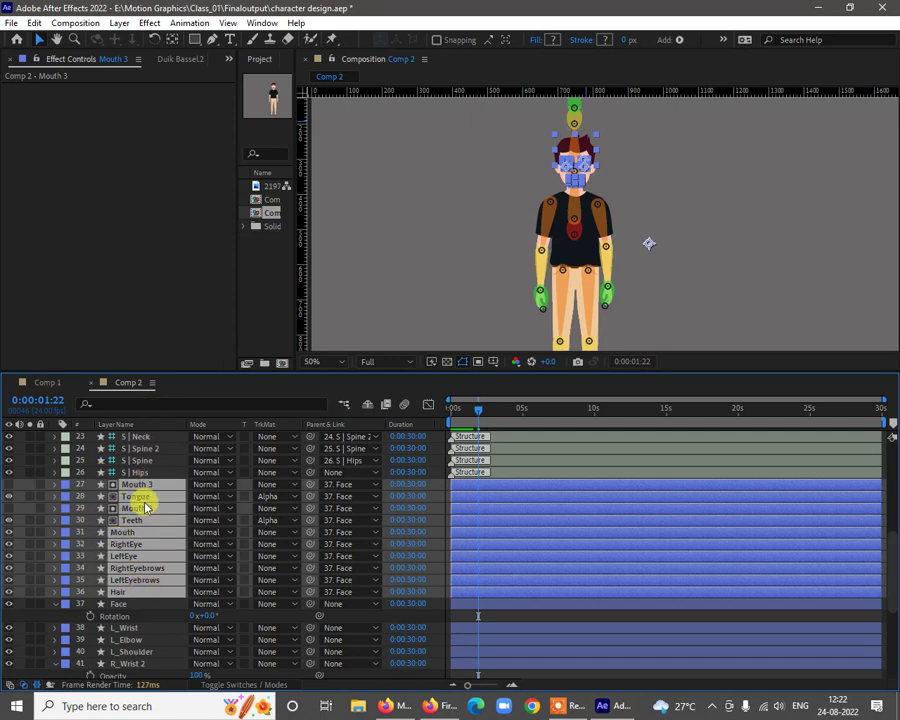
pyautogui.click(241, 685)
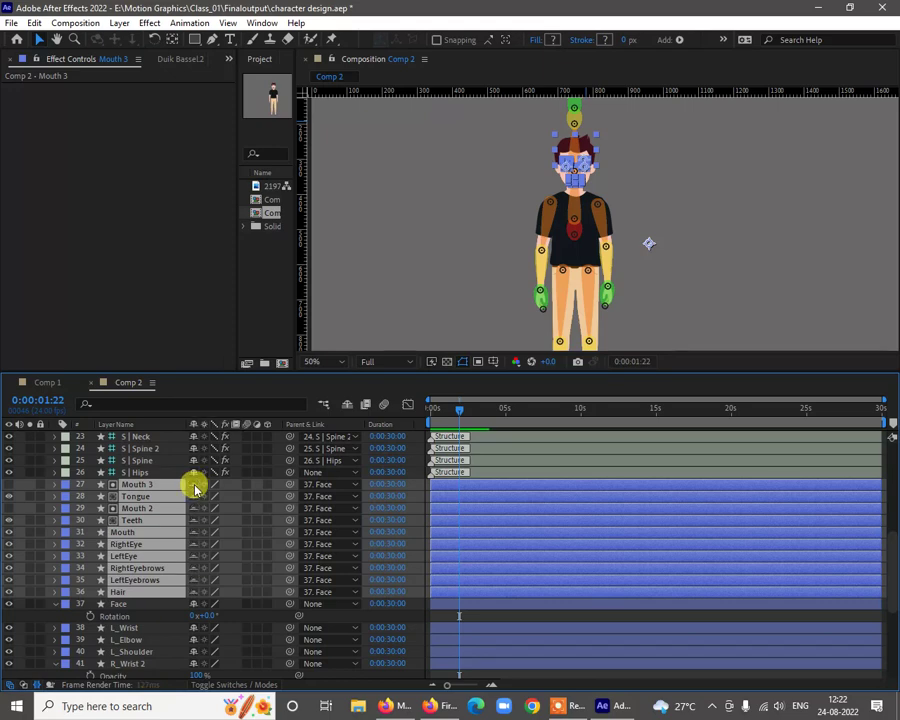
pyautogui.click(347, 404)
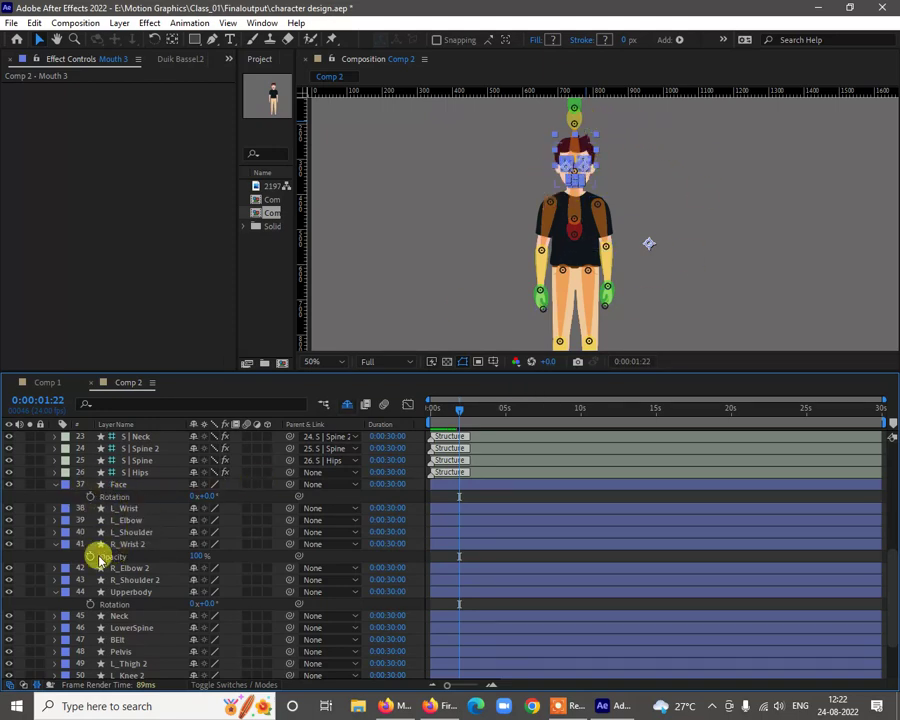
pyautogui.click(349, 406)
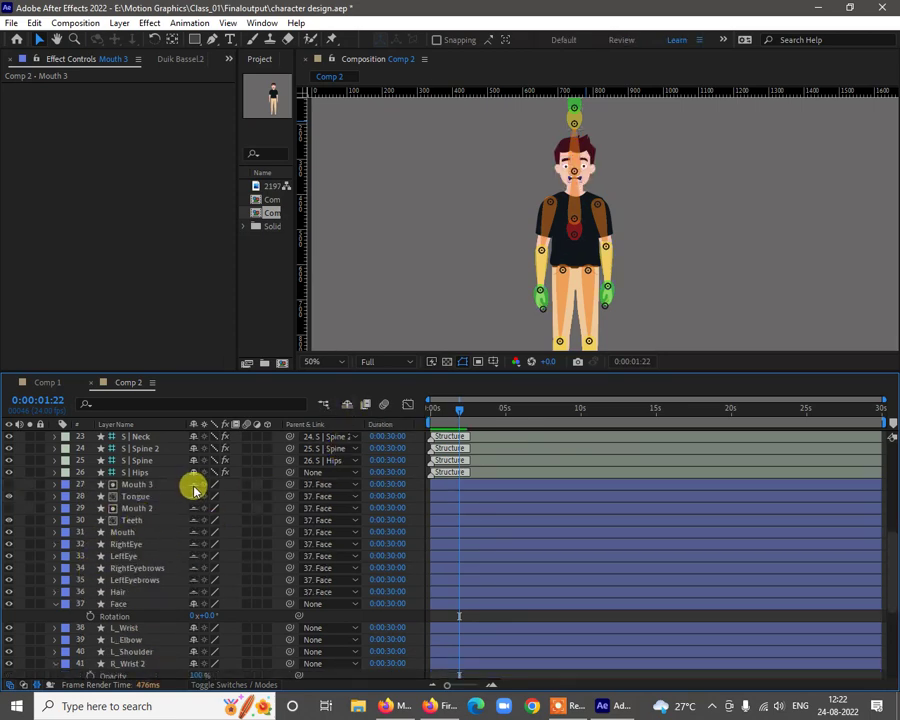
pyautogui.click(346, 406)
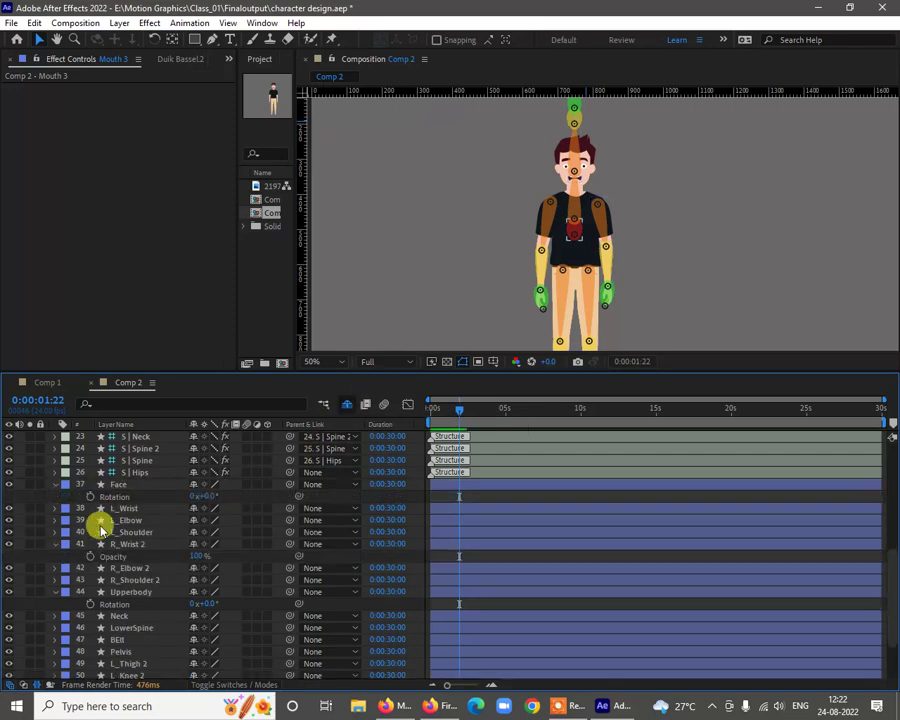
# Collapse the expanded properties of the Face and R_Wrist 2 layers
pyautogui.click(55, 485)
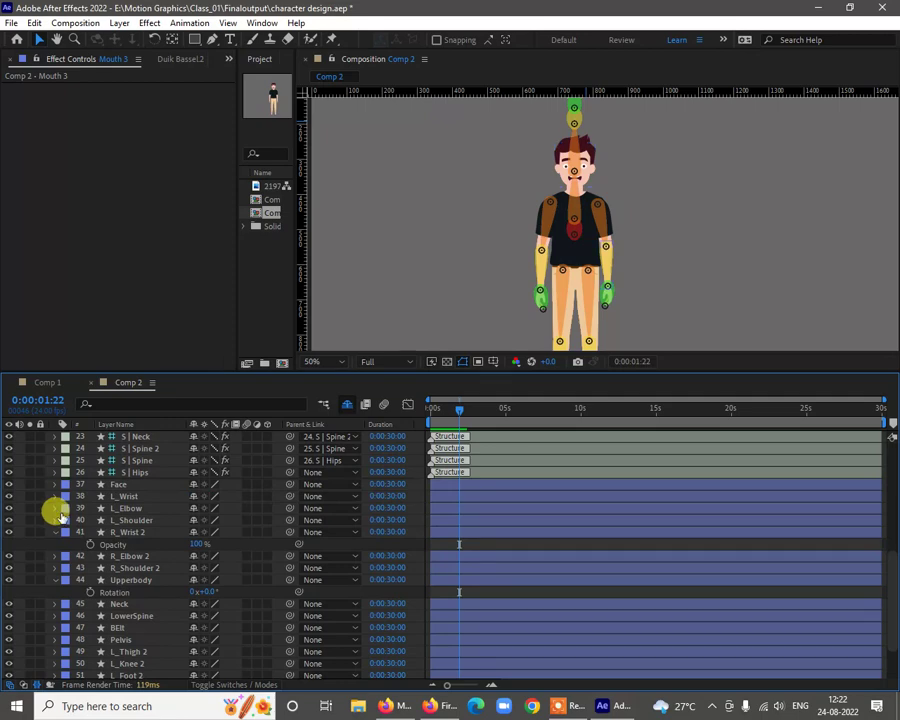
pyautogui.click(57, 534)
pyautogui.click(55, 532)
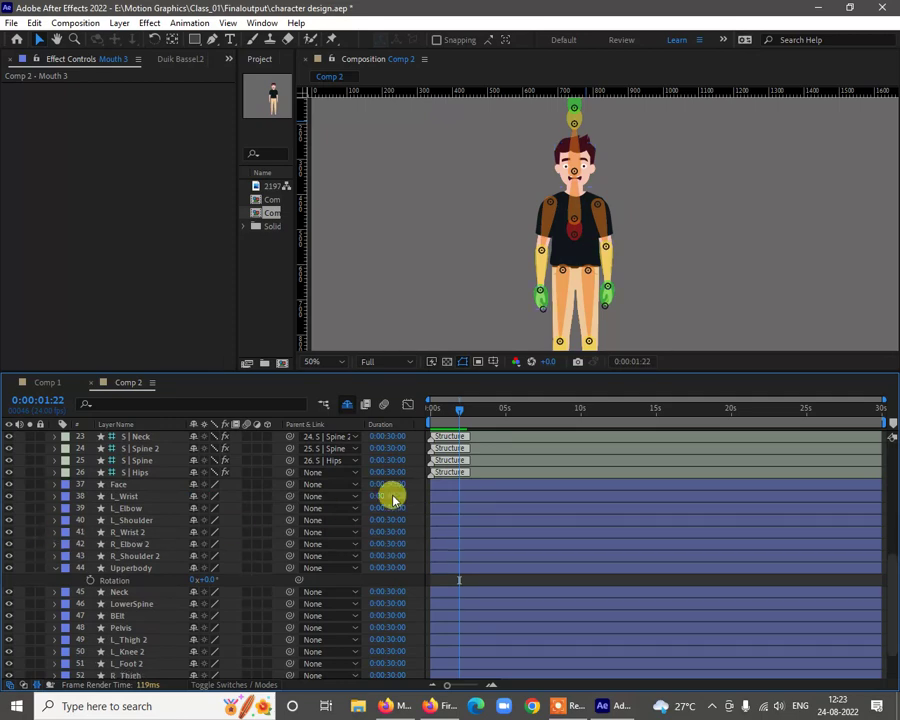
# Show the shy layers again and reapply the shy switch to layers Mouth 3 through Hair
pyautogui.click(347, 407)
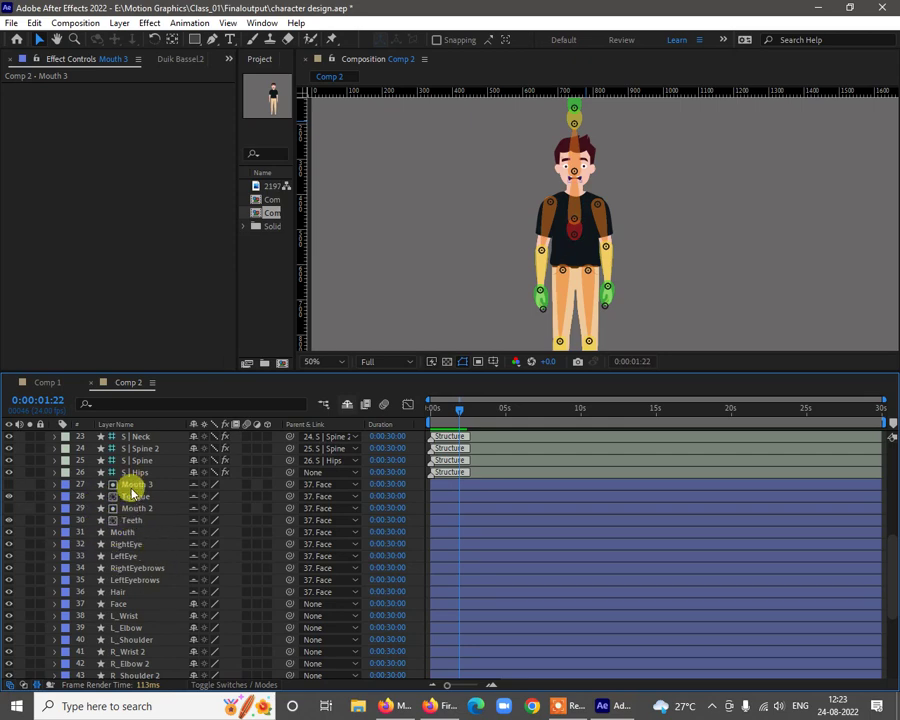
pyautogui.click(137, 485)
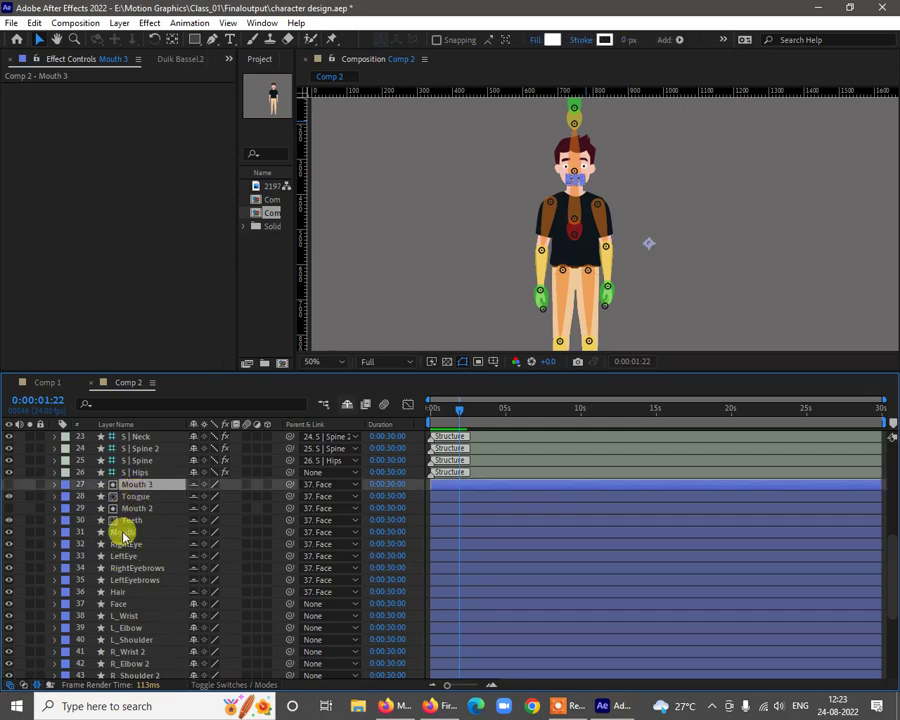
pyautogui.keyDown('shift'); pyautogui.click(120, 592); pyautogui.keyUp('shift')
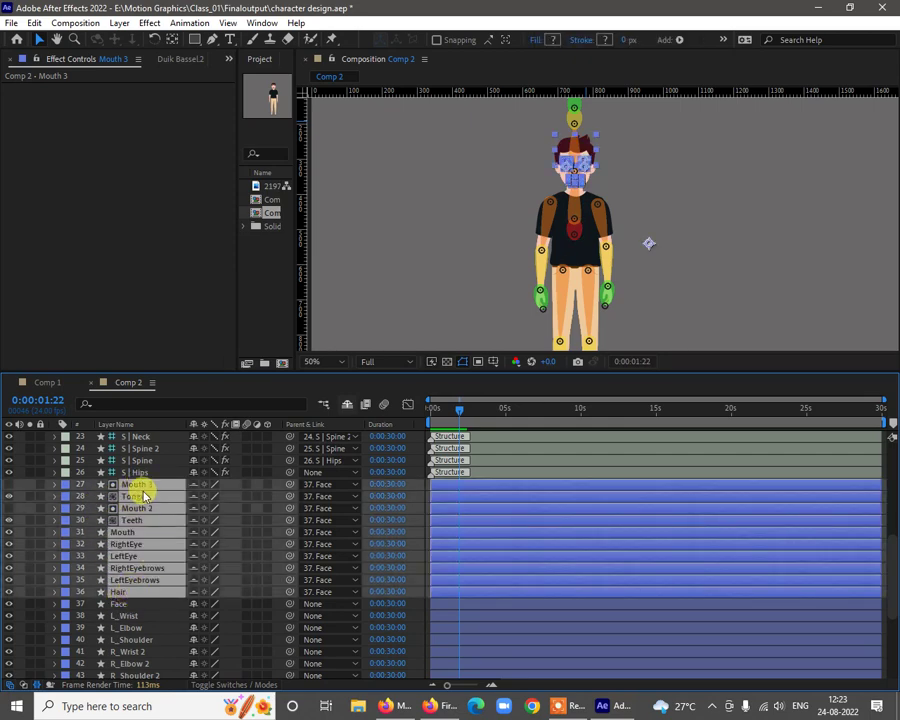
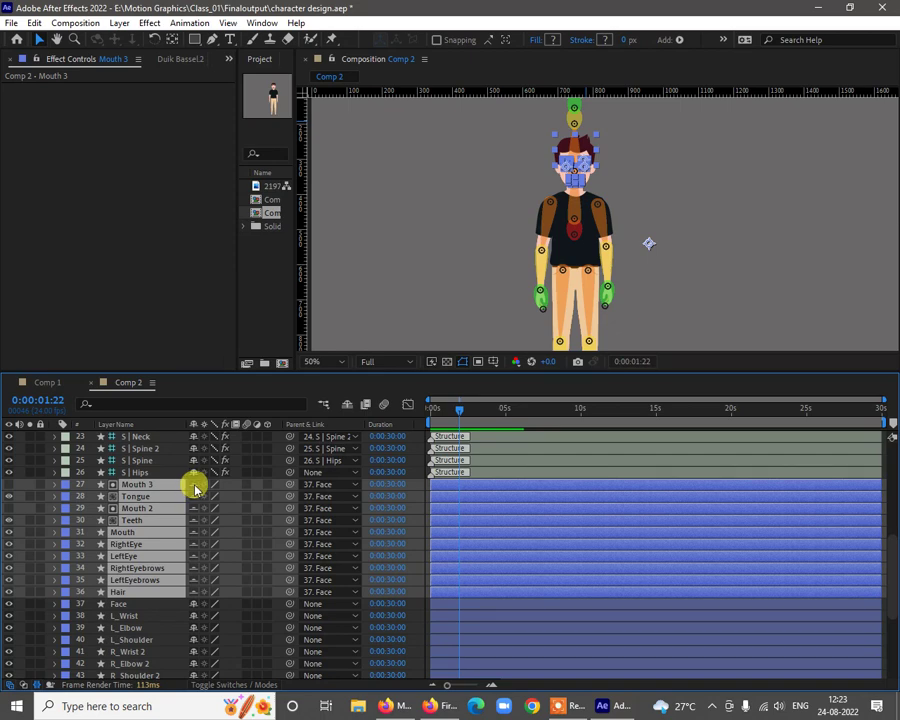
pyautogui.click(195, 488)
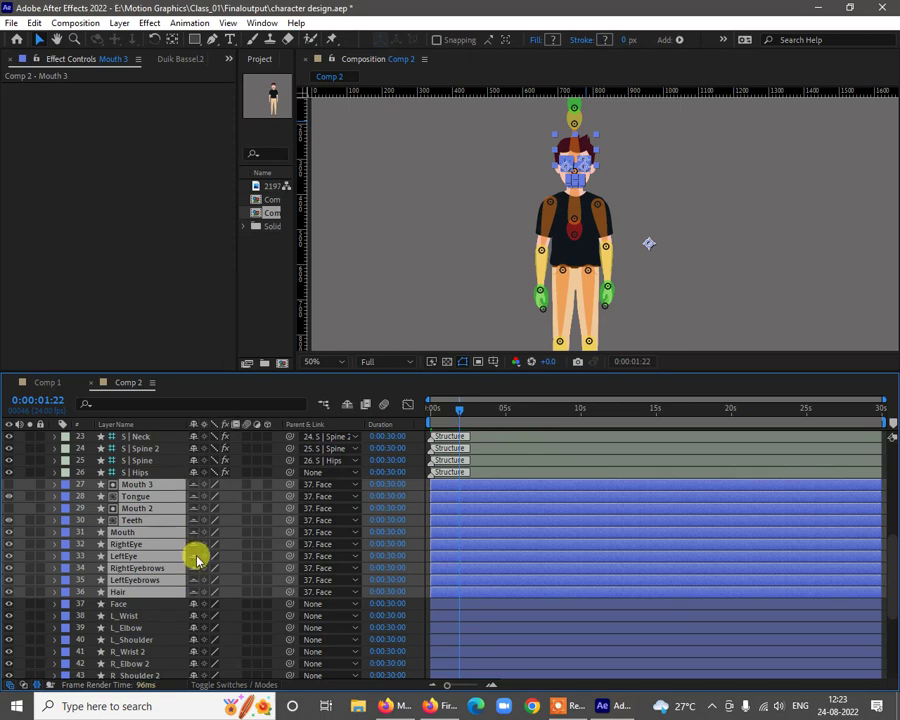
# Toggle the hiding of shy layers repeatedly to compare the timeline with and without the facial layers
pyautogui.click(347, 405)
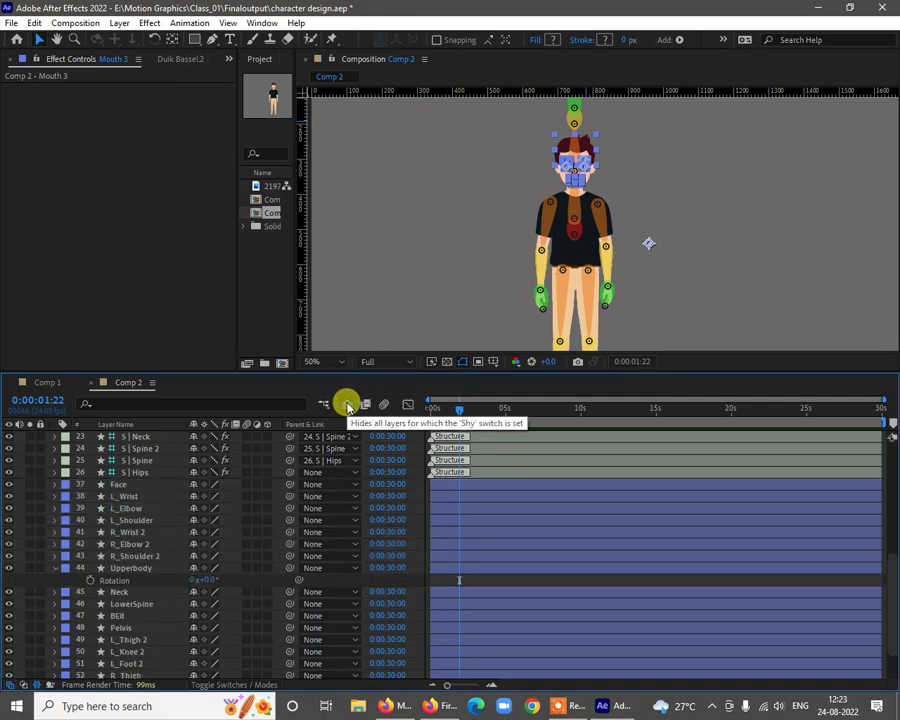
pyautogui.click(347, 405)
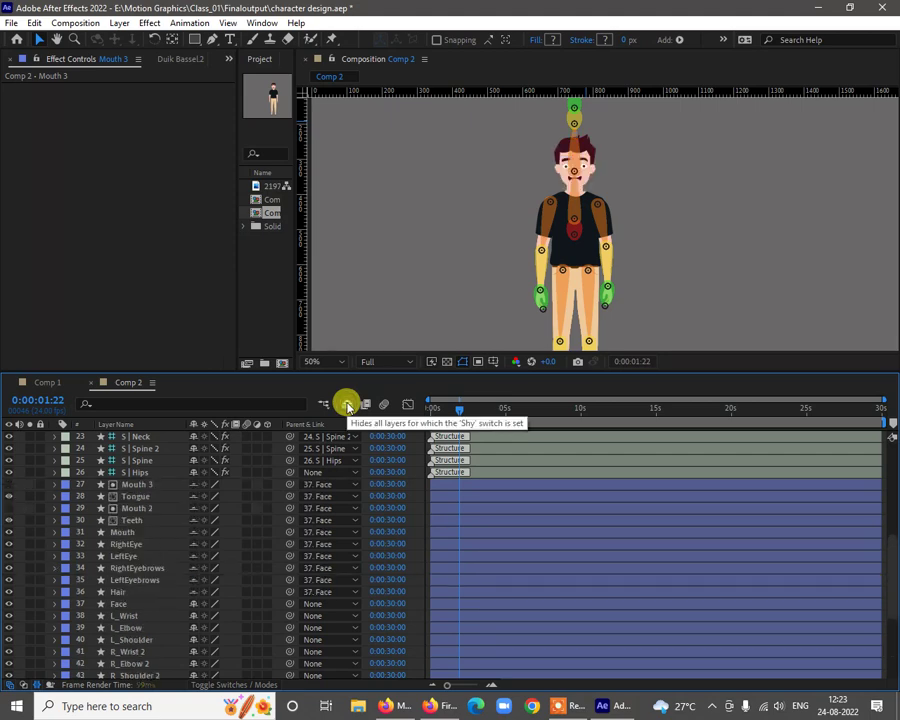
pyautogui.click(347, 405)
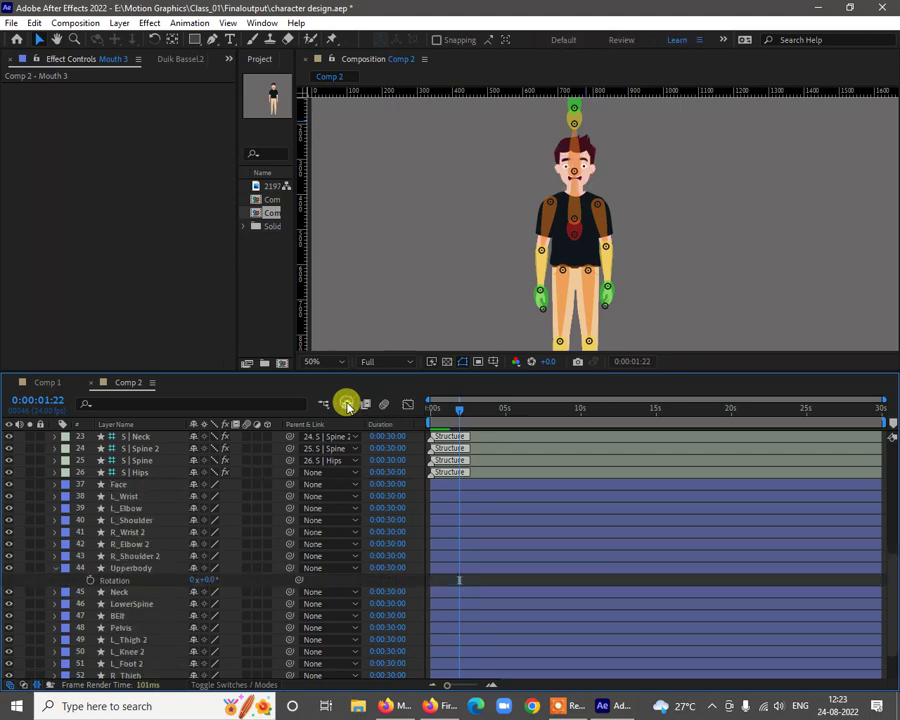
pyautogui.click(347, 405)
pyautogui.click(347, 405)
pyautogui.click(347, 405)
pyautogui.click(347, 405)
pyautogui.click(347, 405)
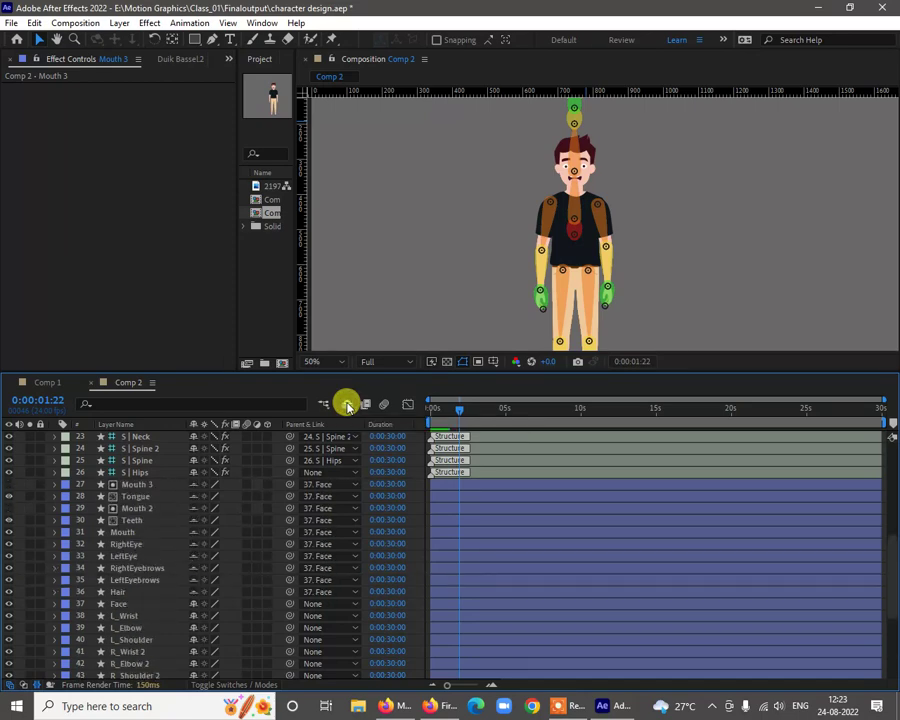
# Switch the timeline columns to modes and back to layer switches, and hide the shy layers
pyautogui.click(213, 688)
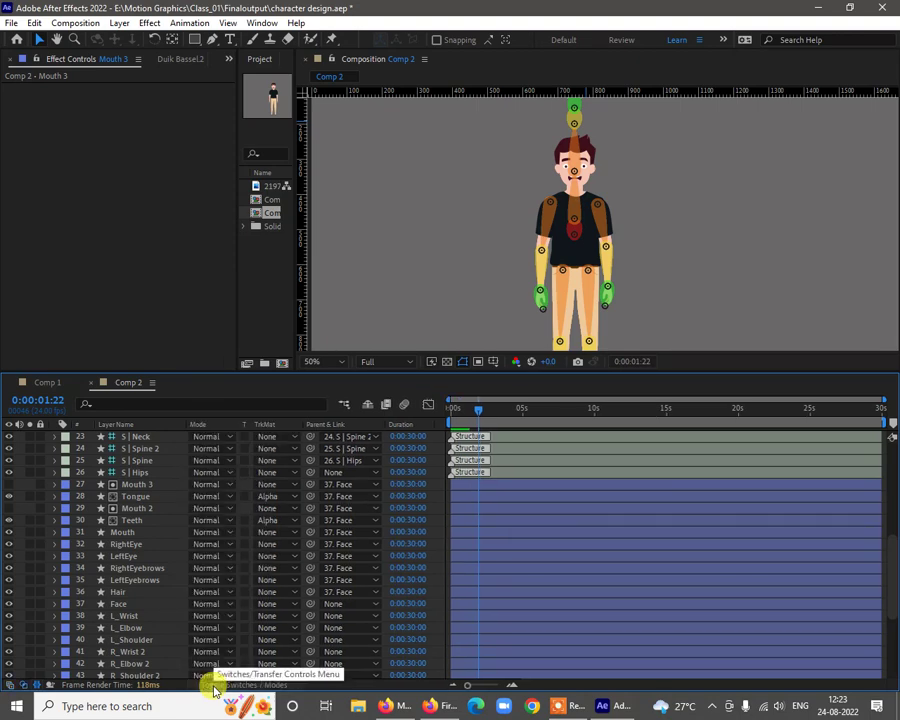
pyautogui.click(213, 688)
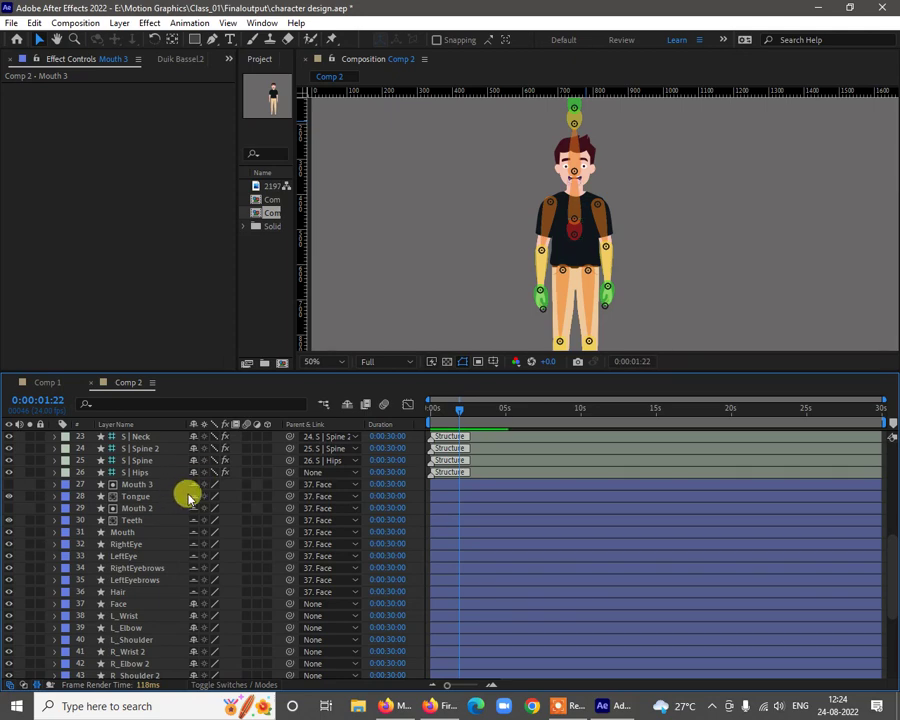
pyautogui.click(347, 408)
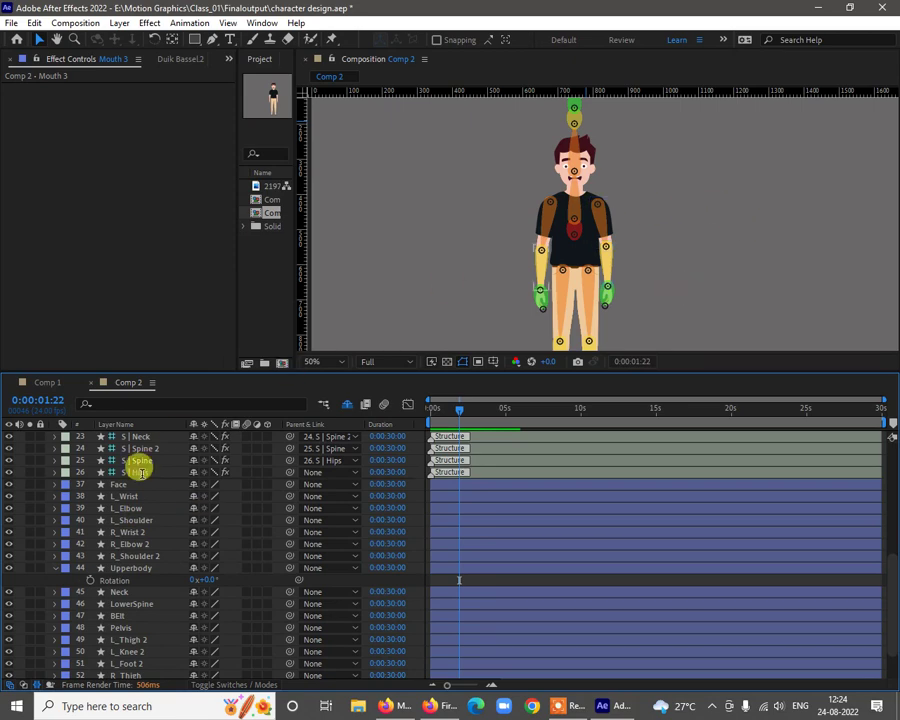
# Select the whole spine structure chain, from S | Hips up to S | Spine tip
pyautogui.click(574, 232)
pyautogui.scroll(1, 157, 444)
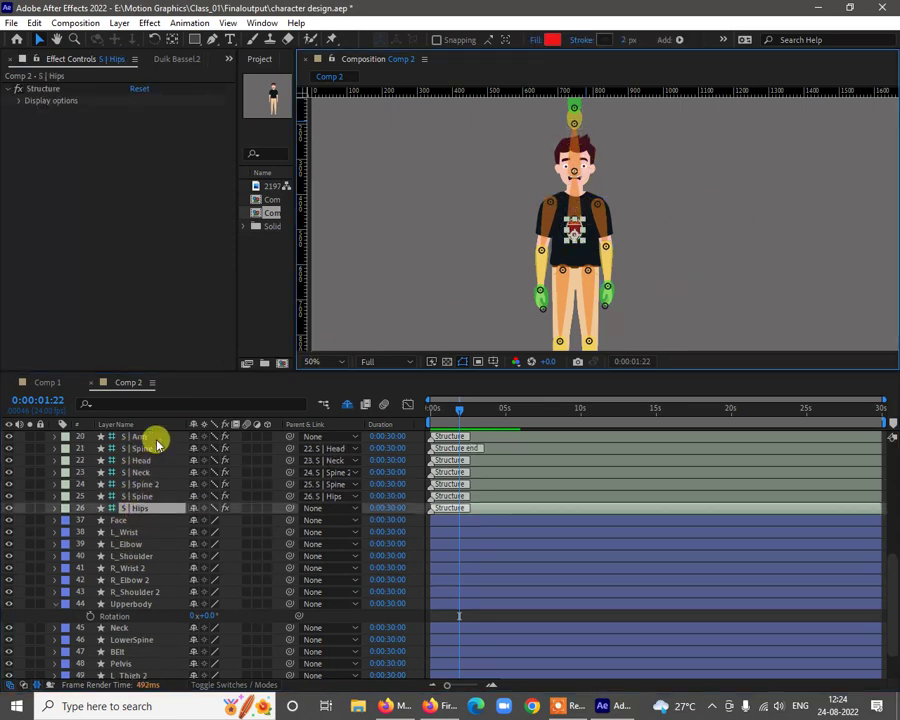
pyautogui.scroll(3, 157, 444)
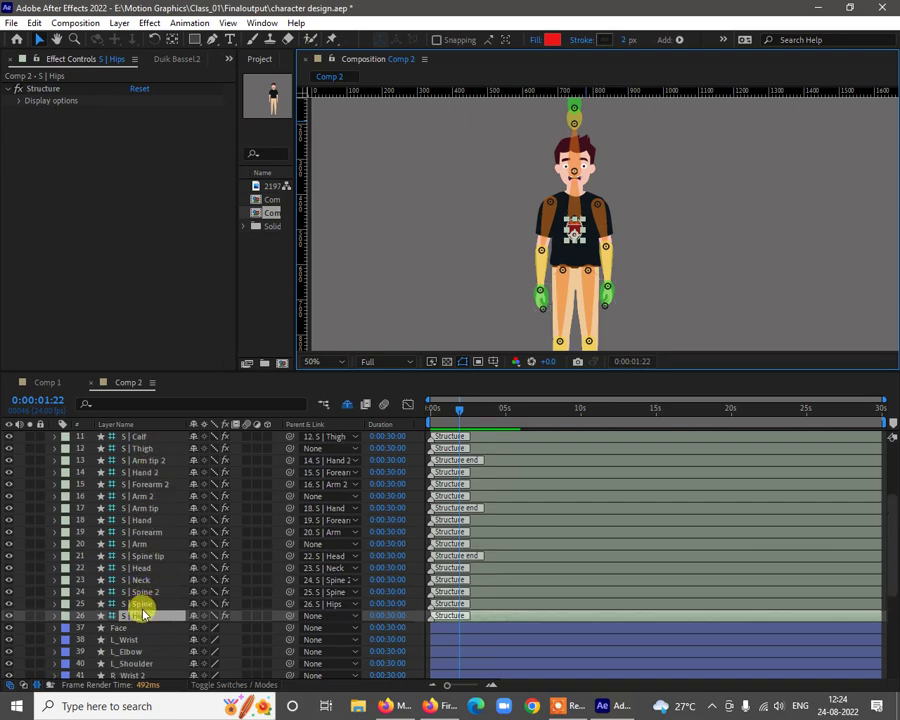
pyautogui.keyDown('shift'); pyautogui.click(145, 603); pyautogui.keyUp('shift')
pyautogui.keyDown('shift'); pyautogui.click(145, 590); pyautogui.keyUp('shift')
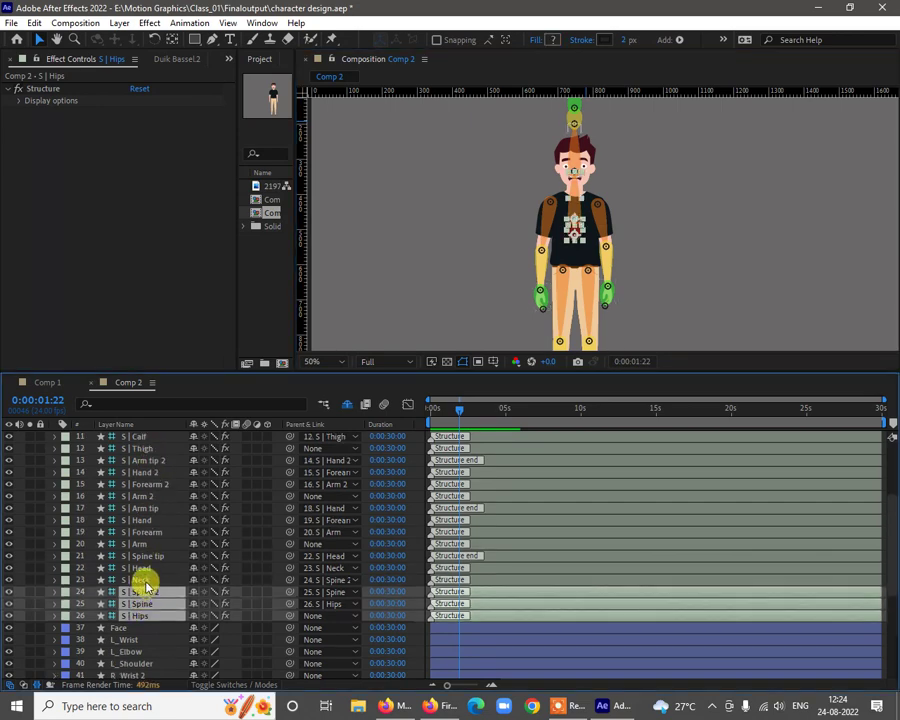
pyautogui.keyDown('shift'); pyautogui.click(145, 580); pyautogui.keyUp('shift')
pyautogui.keyDown('shift'); pyautogui.click(145, 568); pyautogui.keyUp('shift')
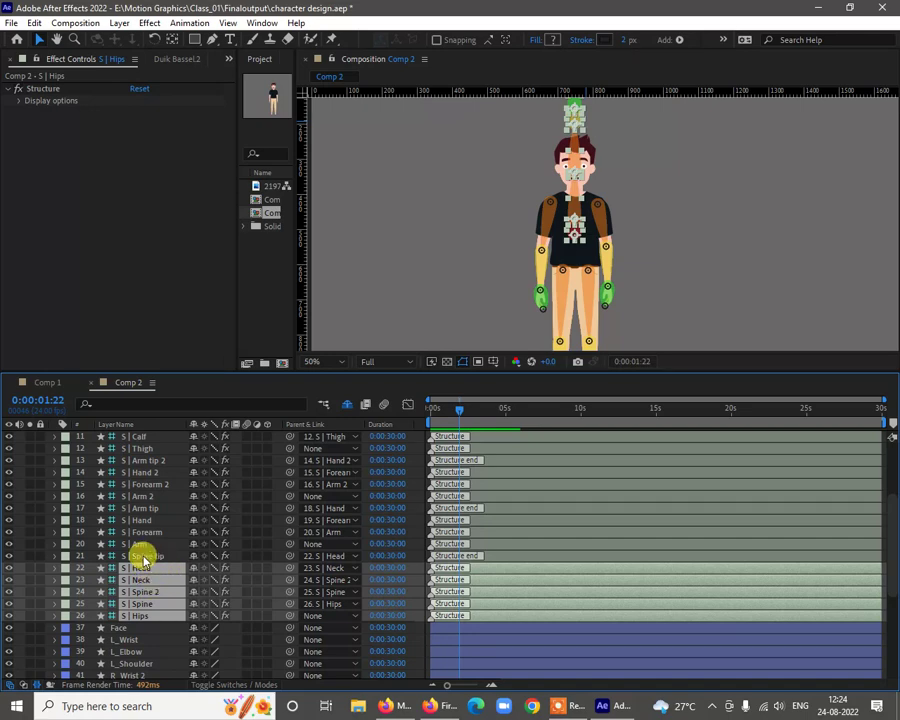
pyautogui.keyDown('shift'); pyautogui.click(145, 556); pyautogui.keyUp('shift')
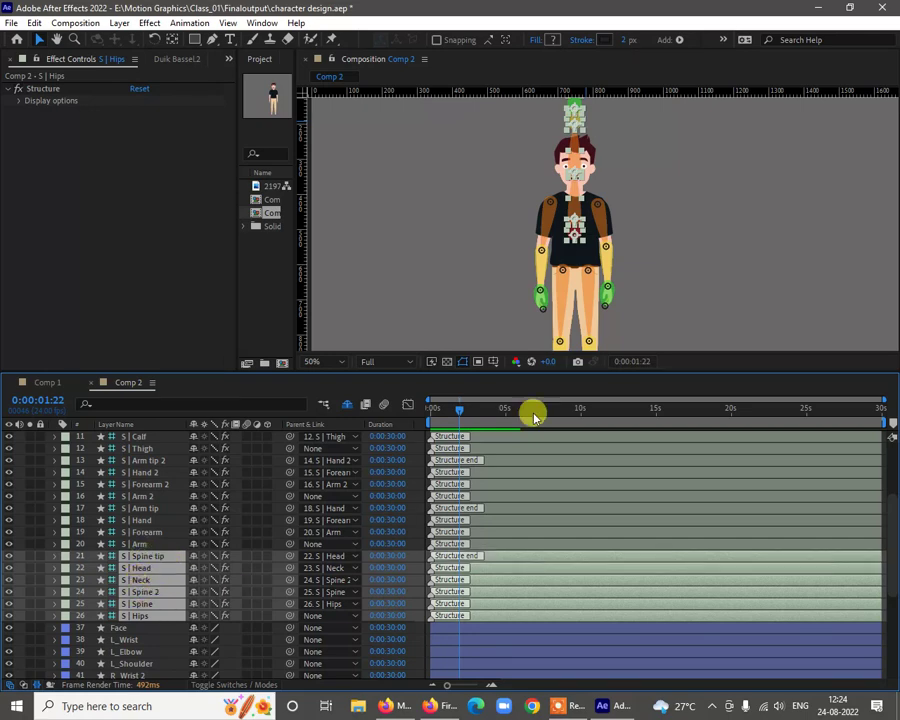
# Add the Face, Upperbody, Neck, LowerSpine, BElt and Pelvis layers to the selection, and solo all selected layers
pyautogui.keyDown('ctrl'); pyautogui.click(123, 628); pyautogui.keyUp('ctrl')
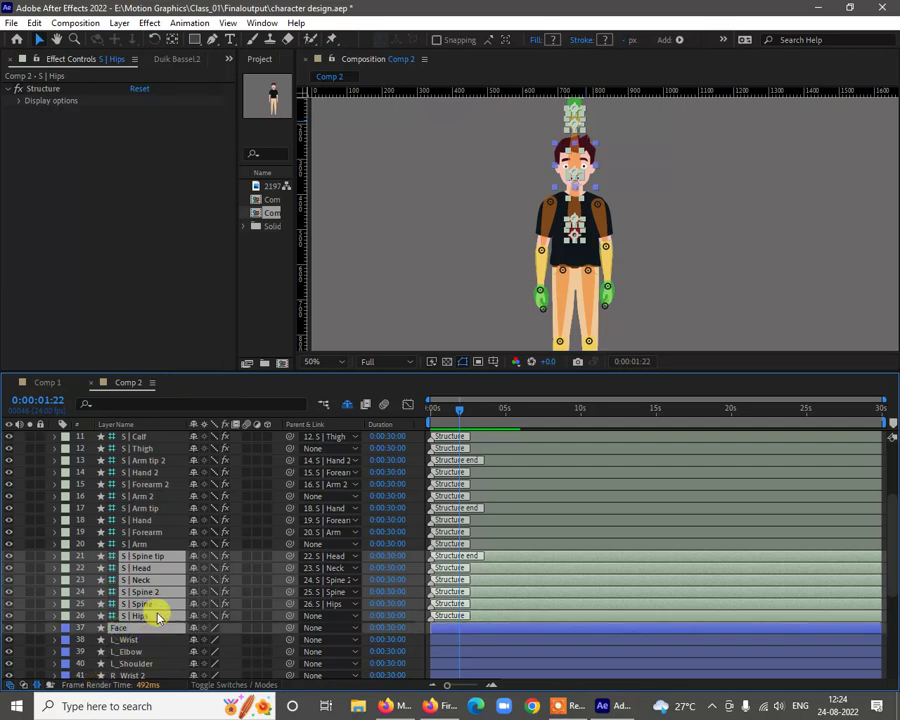
pyautogui.scroll(-3, 157, 617)
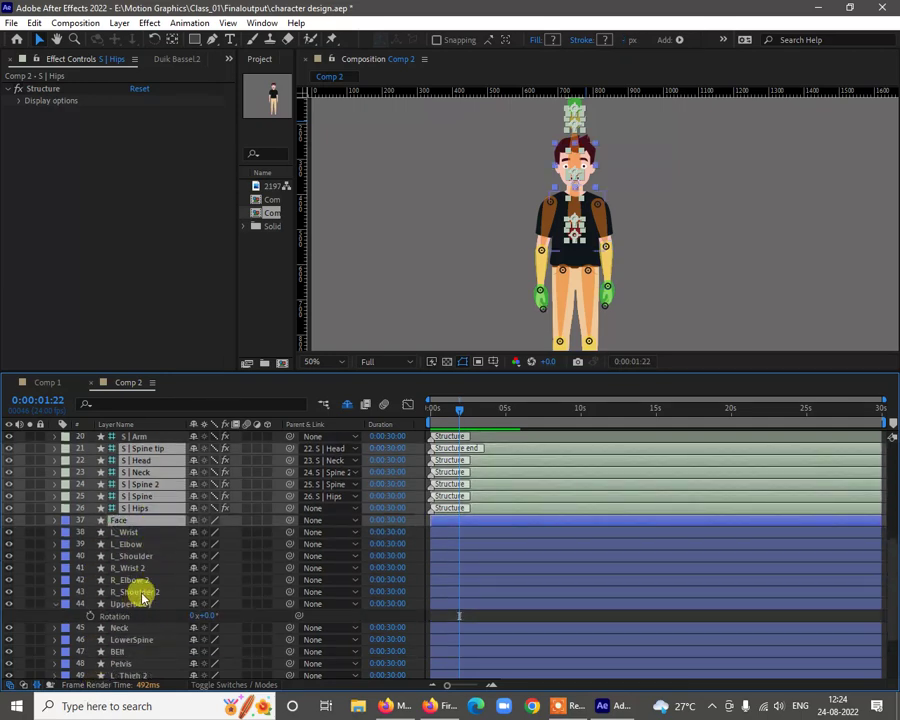
pyautogui.keyDown('ctrl'); pyautogui.click(133, 605); pyautogui.keyUp('ctrl')
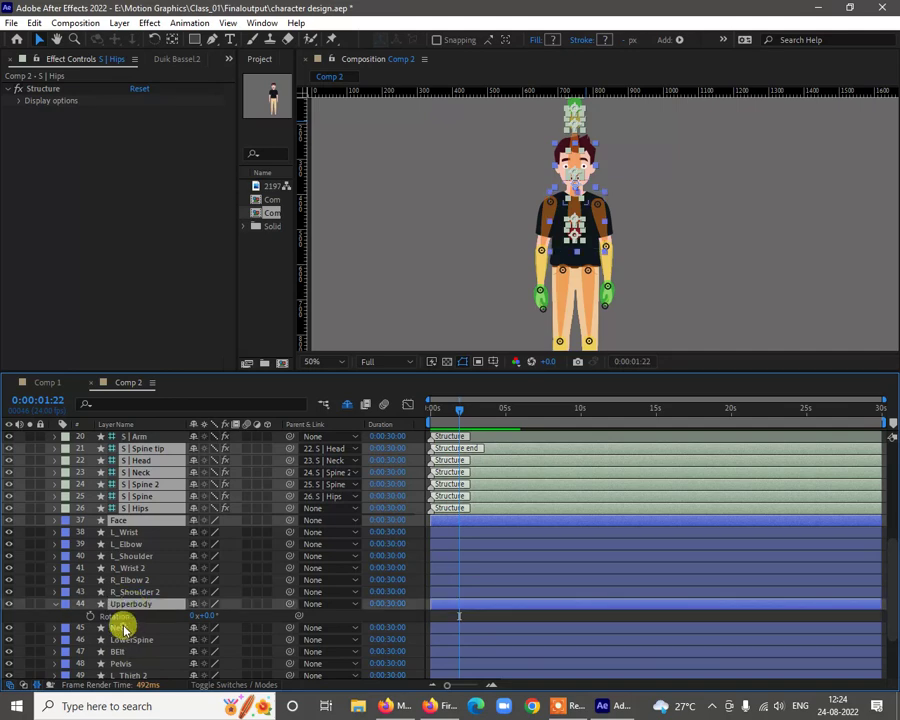
pyautogui.keyDown('ctrl'); pyautogui.click(123, 628); pyautogui.keyUp('ctrl')
pyautogui.keyDown('ctrl'); pyautogui.click(130, 641); pyautogui.keyUp('ctrl')
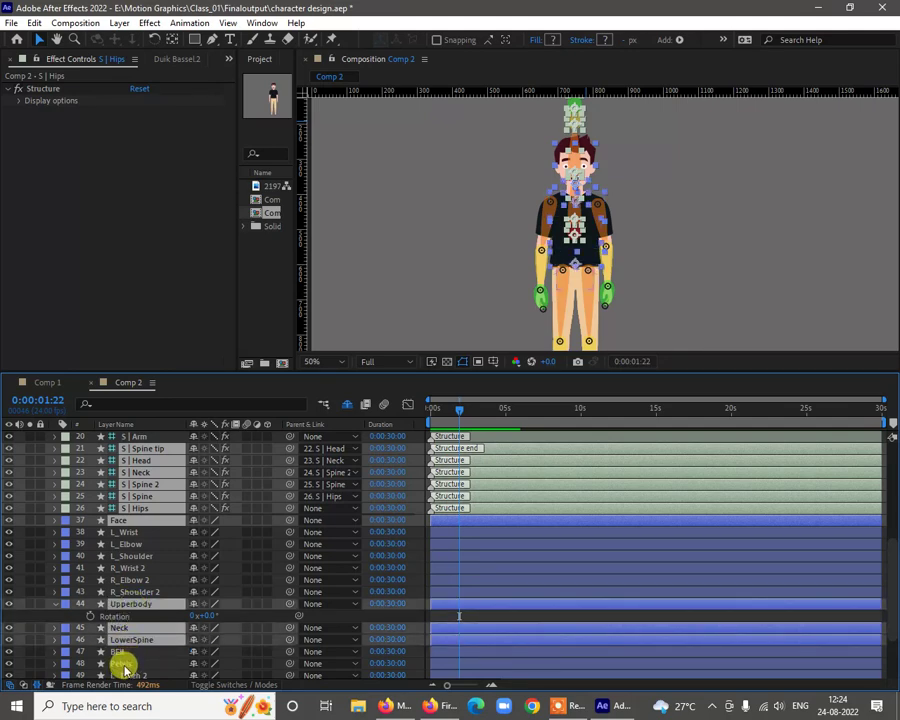
pyautogui.keyDown('ctrl'); pyautogui.click(128, 664); pyautogui.keyUp('ctrl')
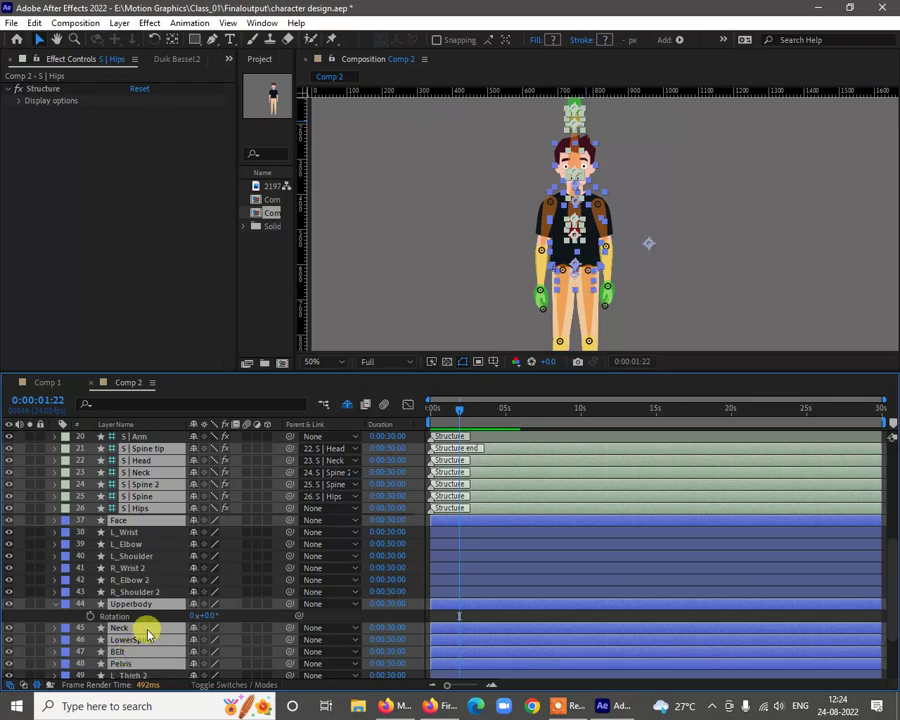
pyautogui.scroll(-3, 144, 626)
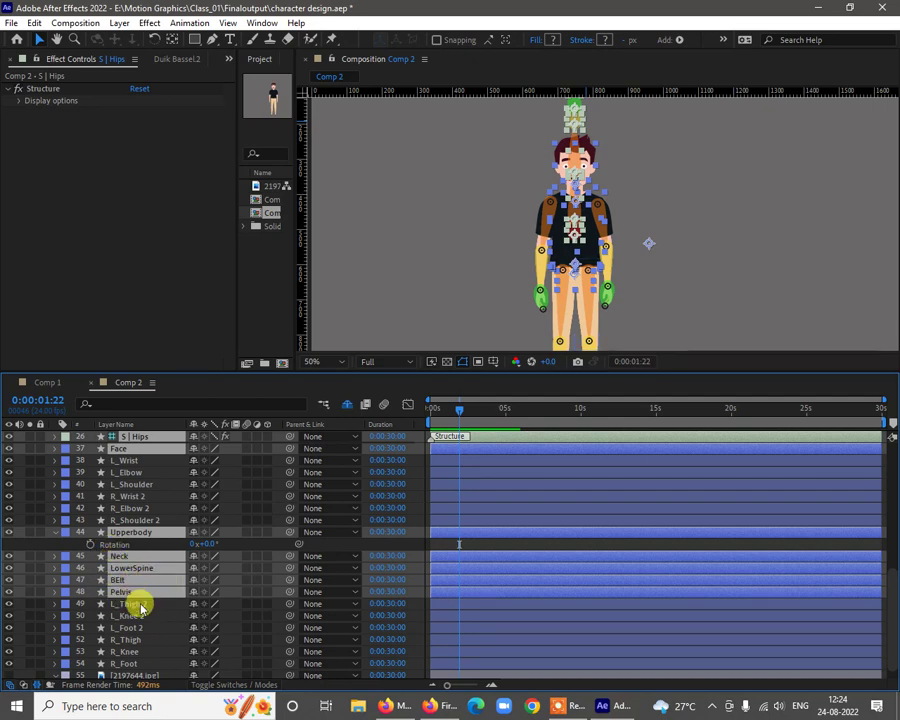
pyautogui.click(30, 592)
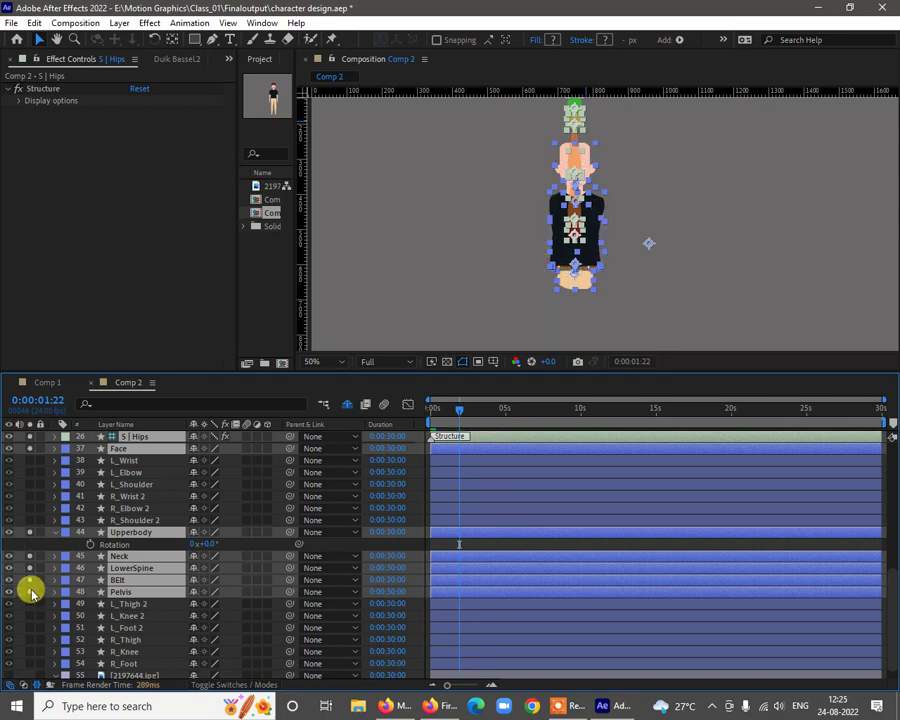
pyautogui.click(683, 270)
pyautogui.scroll(1, 585, 195)
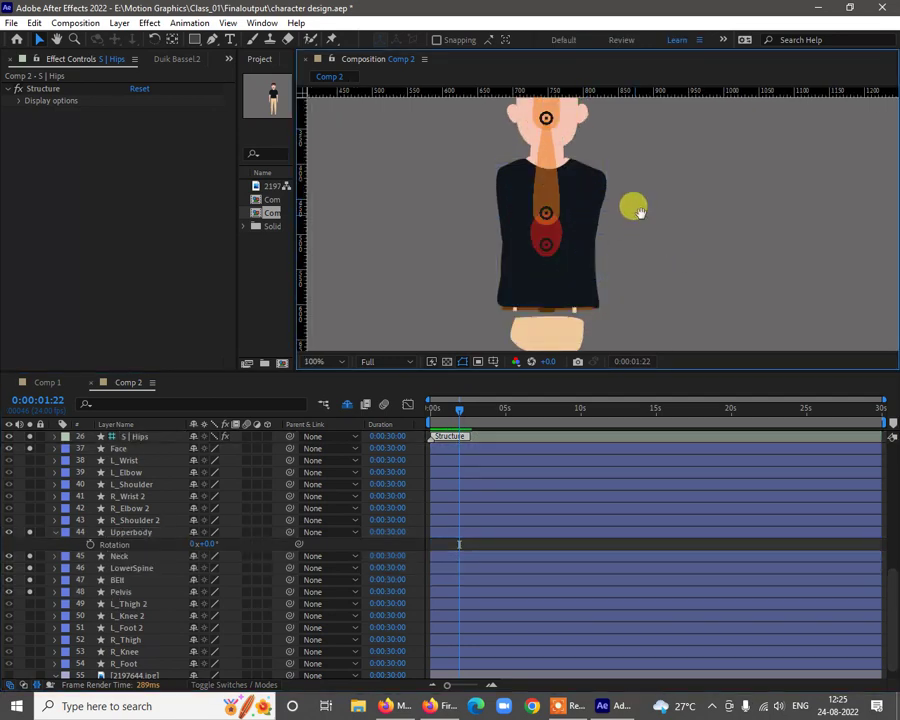
# Place a horizontal and a vertical guide that cross at the Pelvis layer's anchor point
pyautogui.moveTo(633, 205); pyautogui.dragTo(641, 171)
pyautogui.press('v')
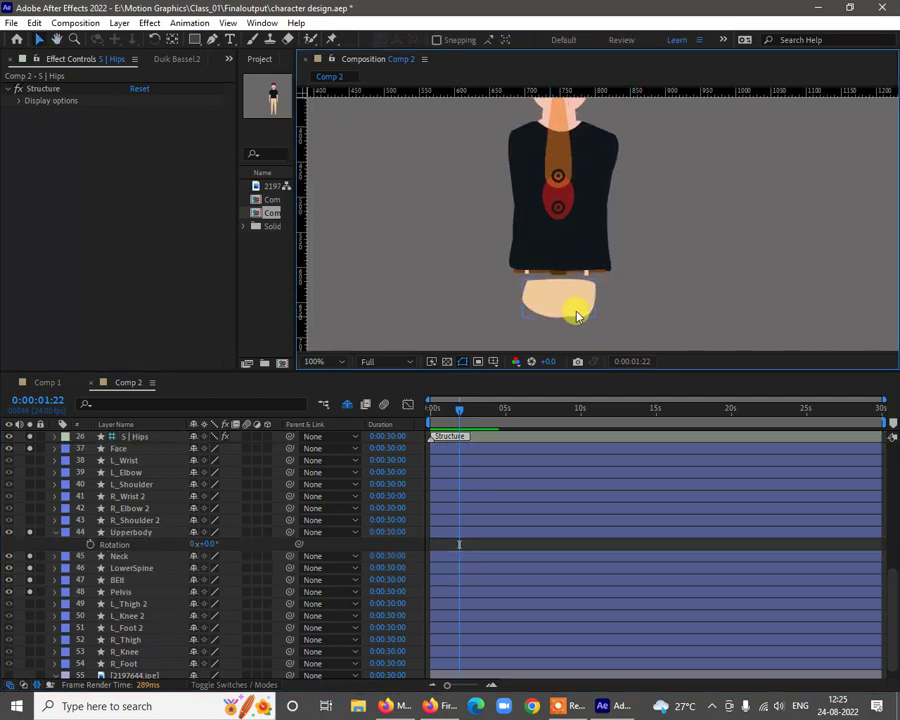
pyautogui.click(558, 208)
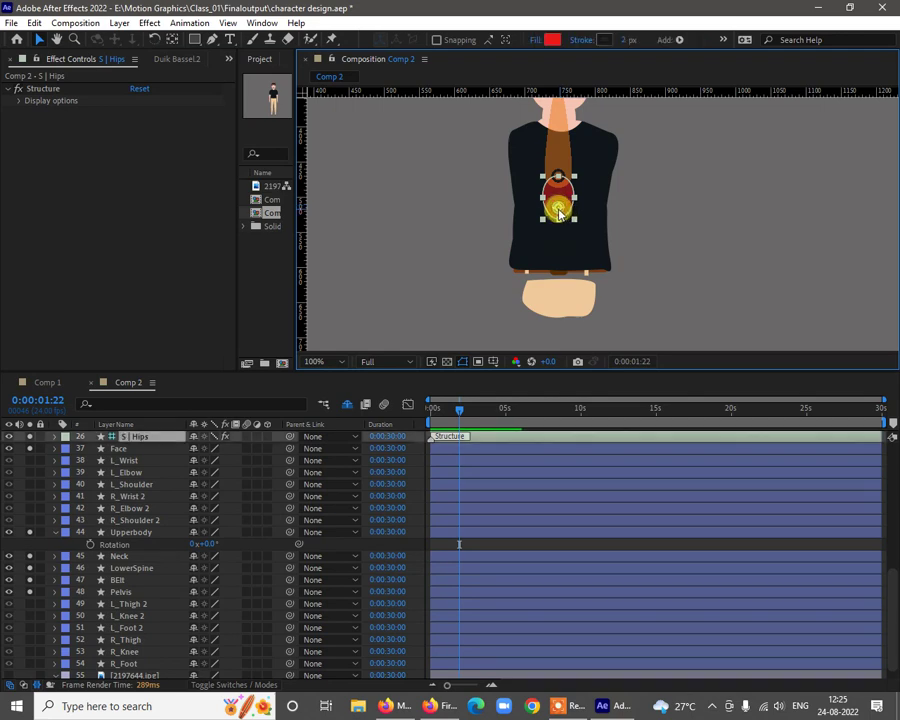
pyautogui.moveTo(557, 256); pyautogui.dragTo(564, 217)
pyautogui.click(573, 308)
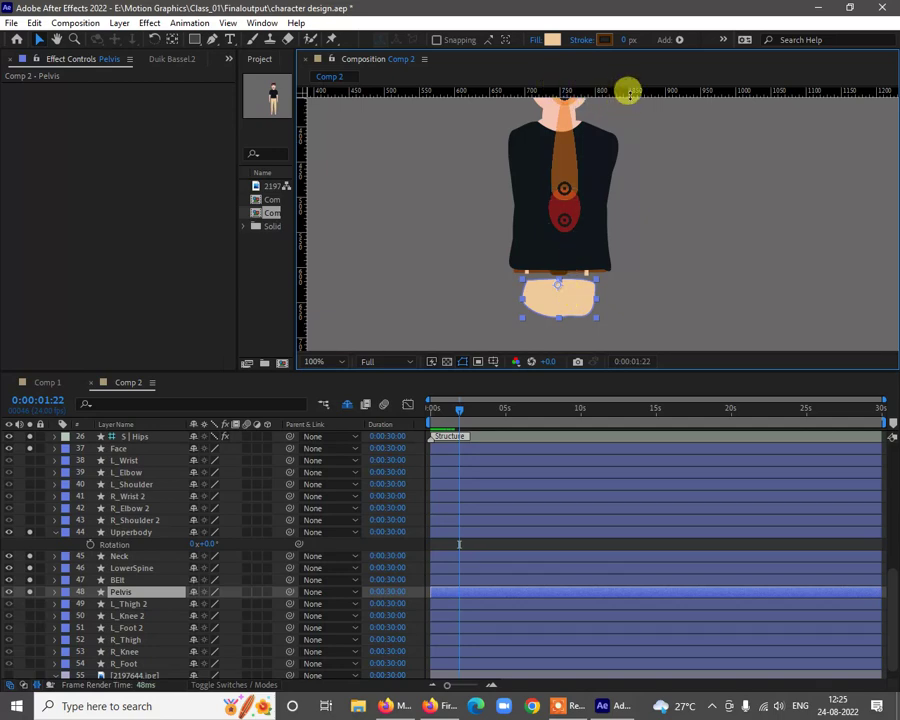
pyautogui.moveTo(629, 91); pyautogui.dragTo(632, 284)
pyautogui.moveTo(300, 188); pyautogui.dragTo(557, 226)
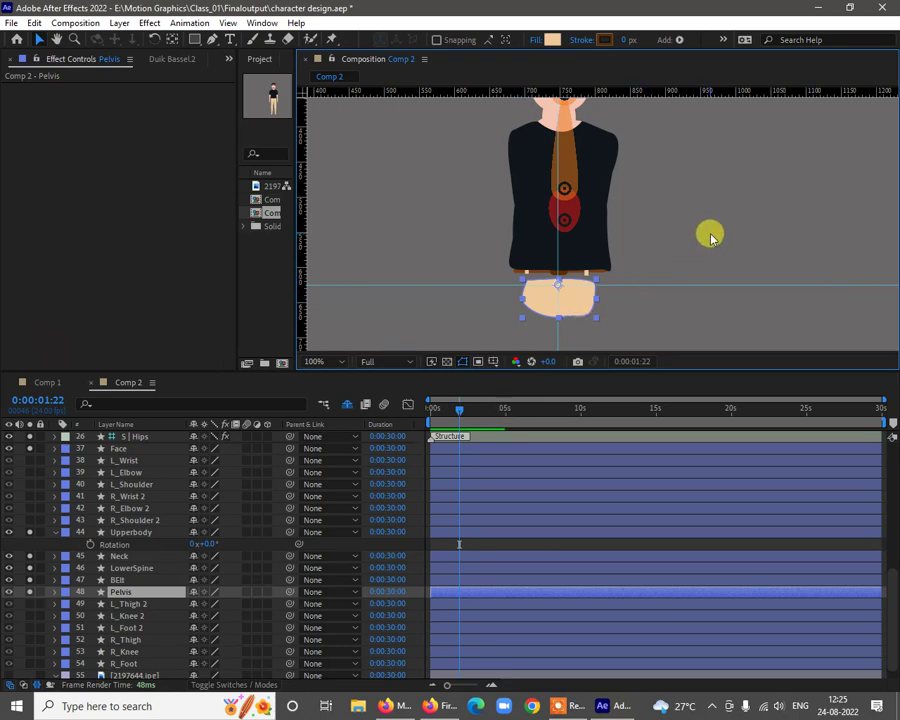
# Move the S | Hips structure onto the guide intersection at the Pelvis anchor point
pyautogui.click(565, 210)
pyautogui.click(566, 216)
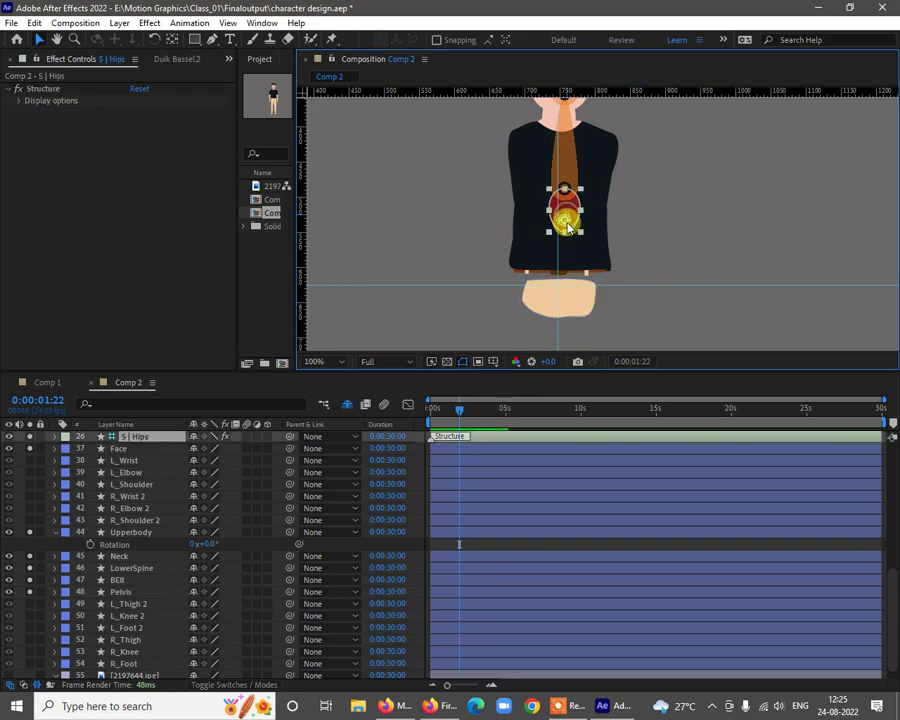
pyautogui.moveTo(563, 256); pyautogui.dragTo(559, 287)
# Add guides through the Upperbody layer's anchor point and move the S | Spine structure onto their intersection
pyautogui.click(596, 238)
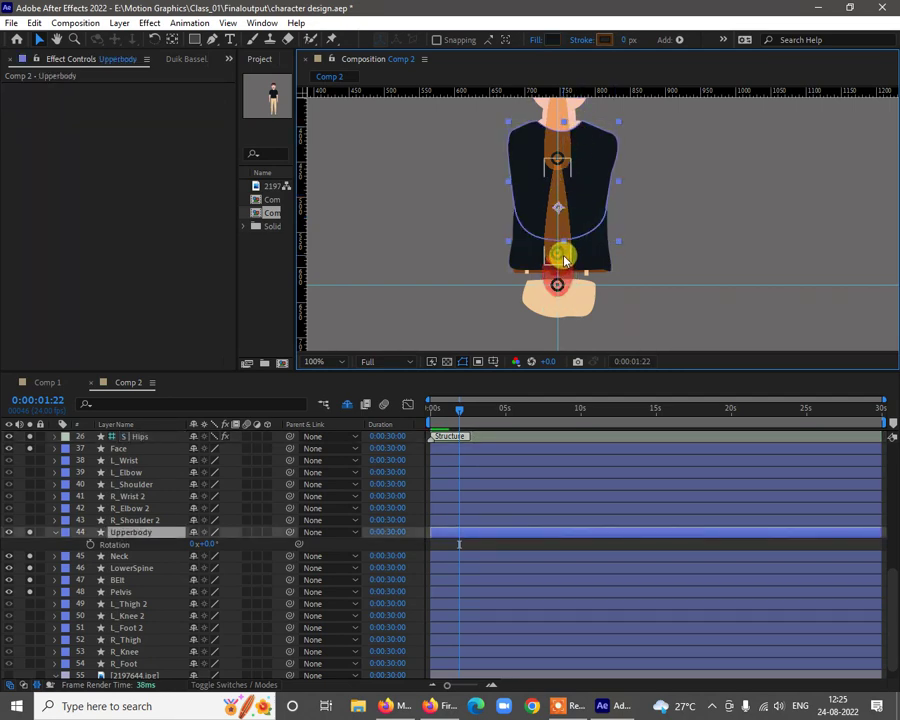
pyautogui.moveTo(624, 91); pyautogui.dragTo(619, 206)
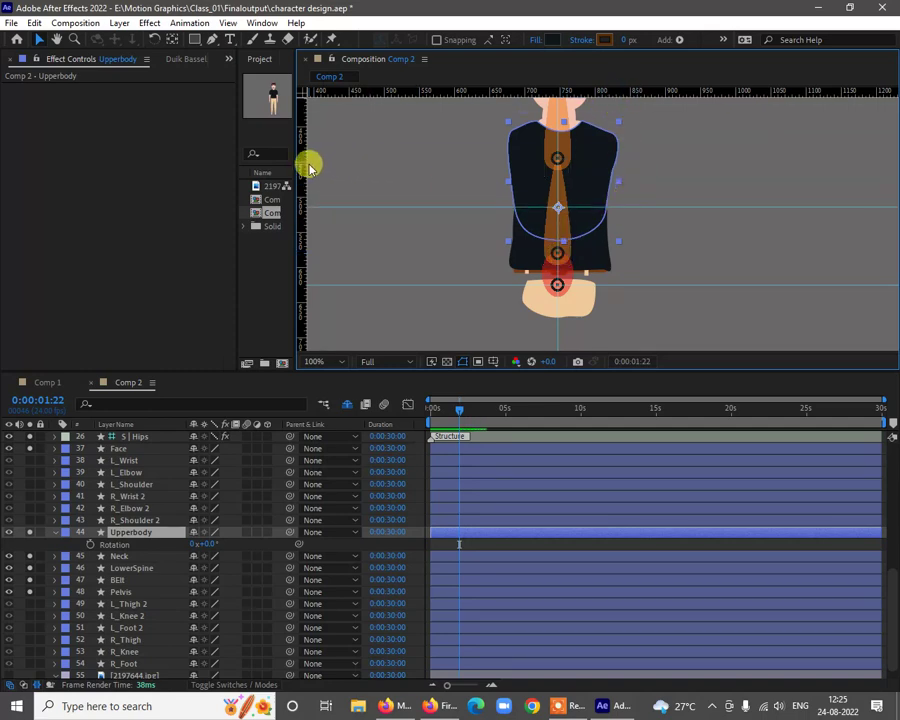
pyautogui.moveTo(303, 167); pyautogui.dragTo(559, 208)
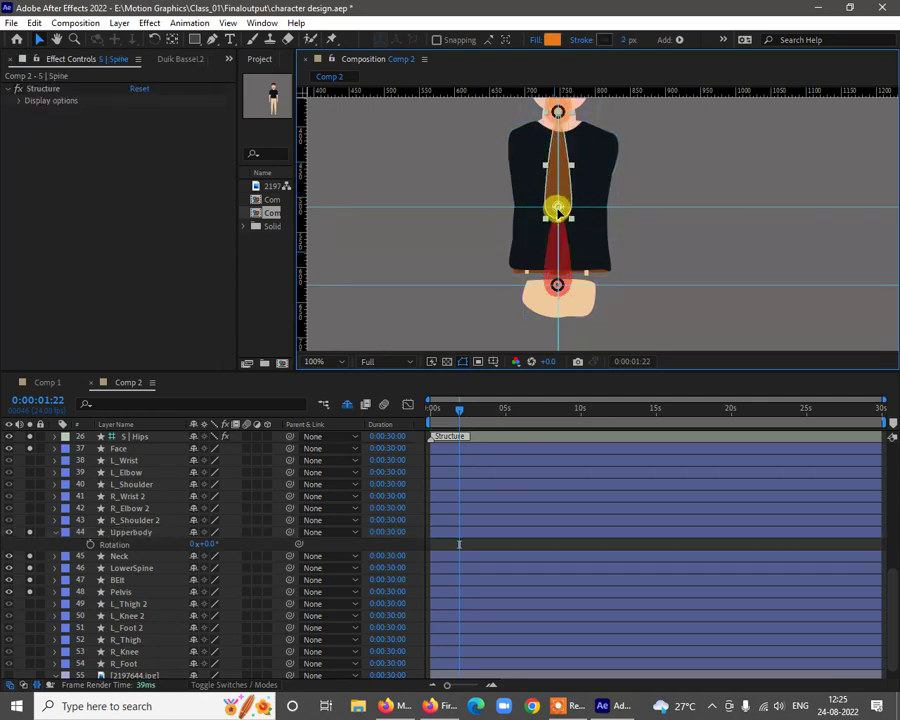
# Move the S | Spine 2 structure aside, off the body, to expose the character's neck
pyautogui.moveTo(679, 147); pyautogui.dragTo(684, 227)
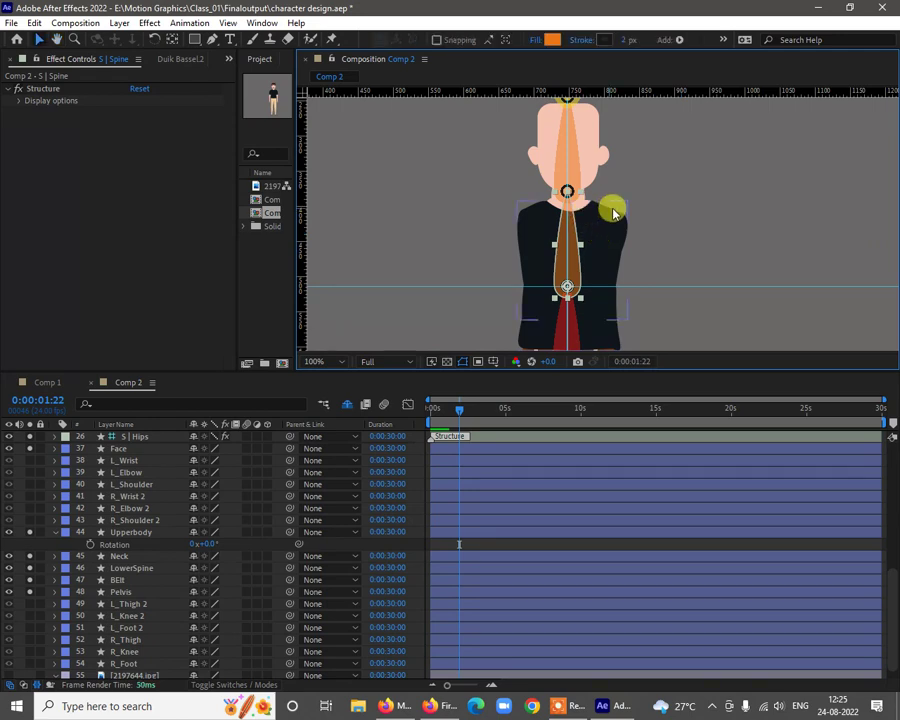
pyautogui.click(621, 168)
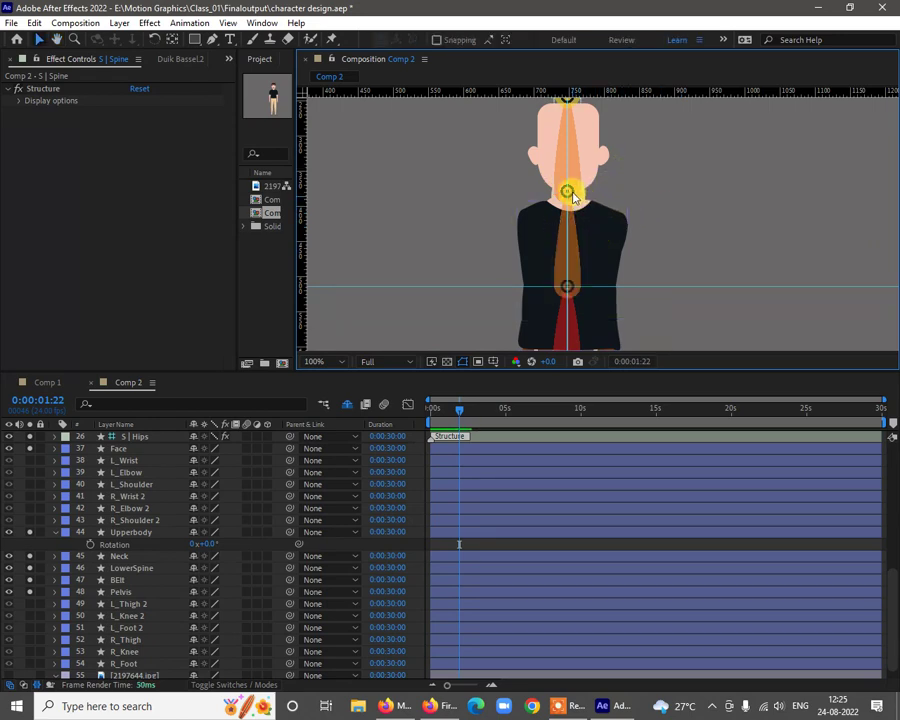
pyautogui.click(572, 196)
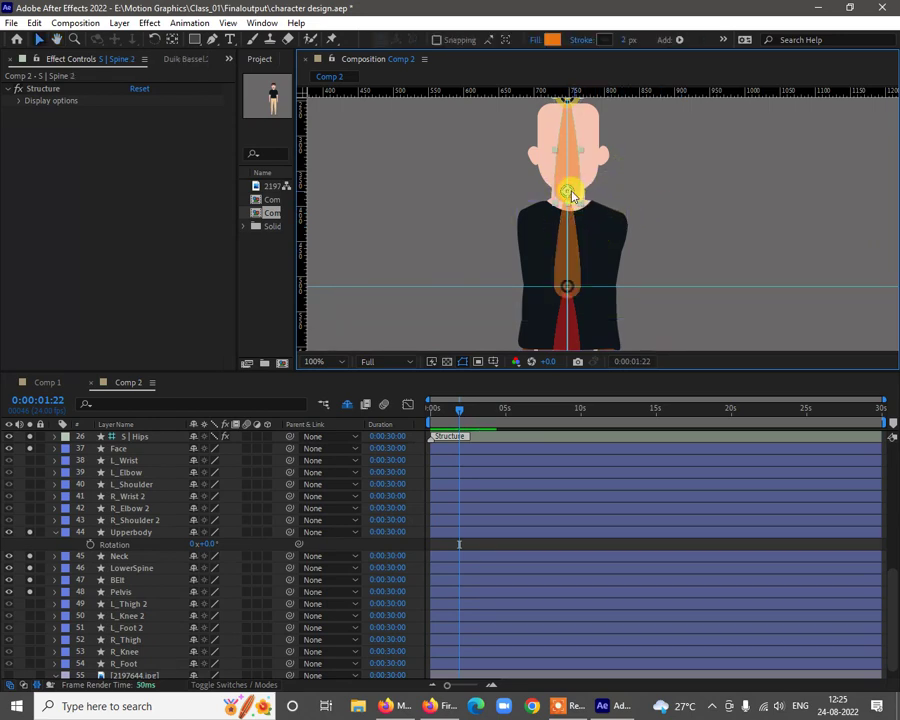
pyautogui.moveTo(571, 205); pyautogui.dragTo(590, 200)
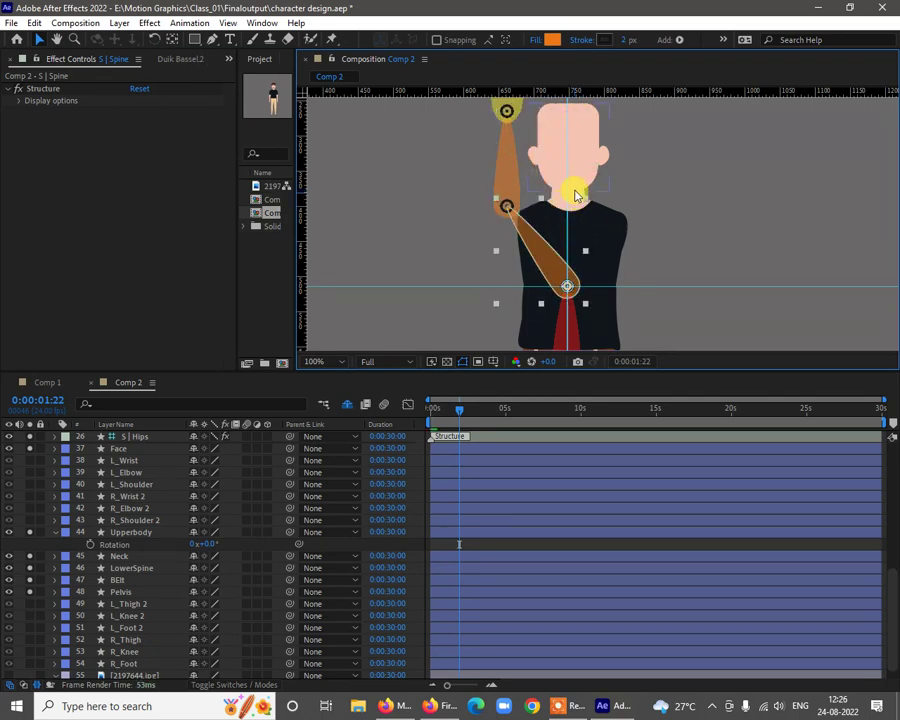
pyautogui.click(581, 202)
pyautogui.click(578, 196)
pyautogui.hotkey('ctrl', 'z')
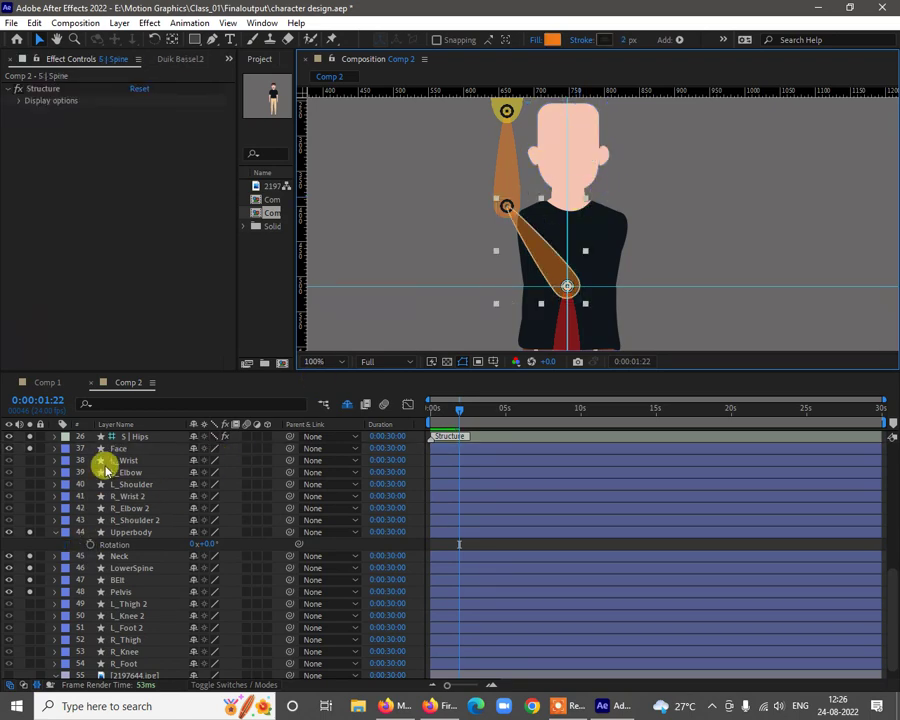
# Add guides through the Neck layer's anchor point and move the S | Spine 2 structure onto it
pyautogui.scroll(5, 116, 460)
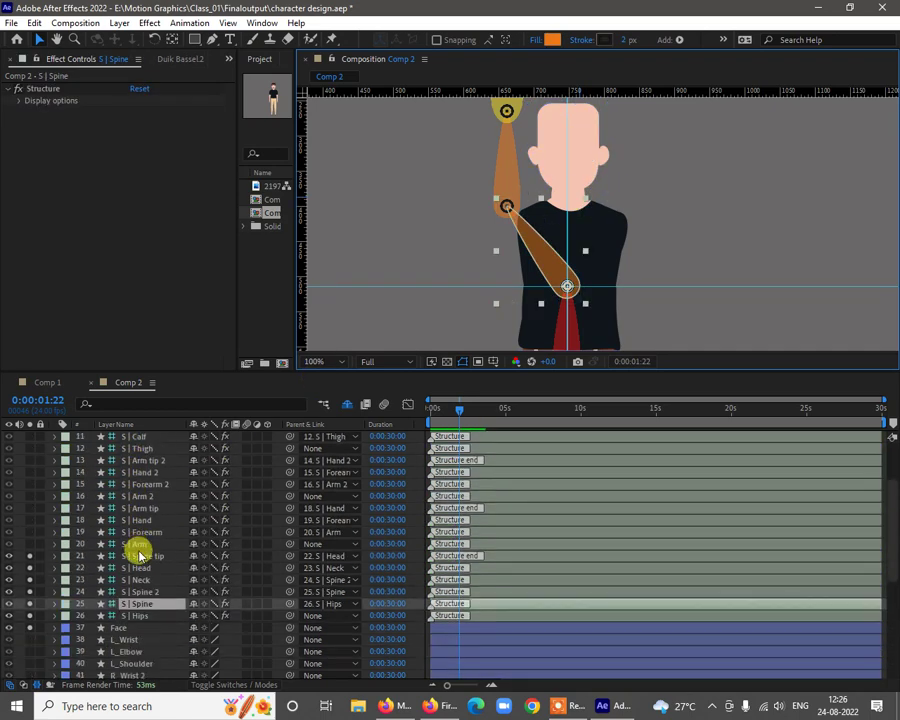
pyautogui.scroll(-5, 140, 556)
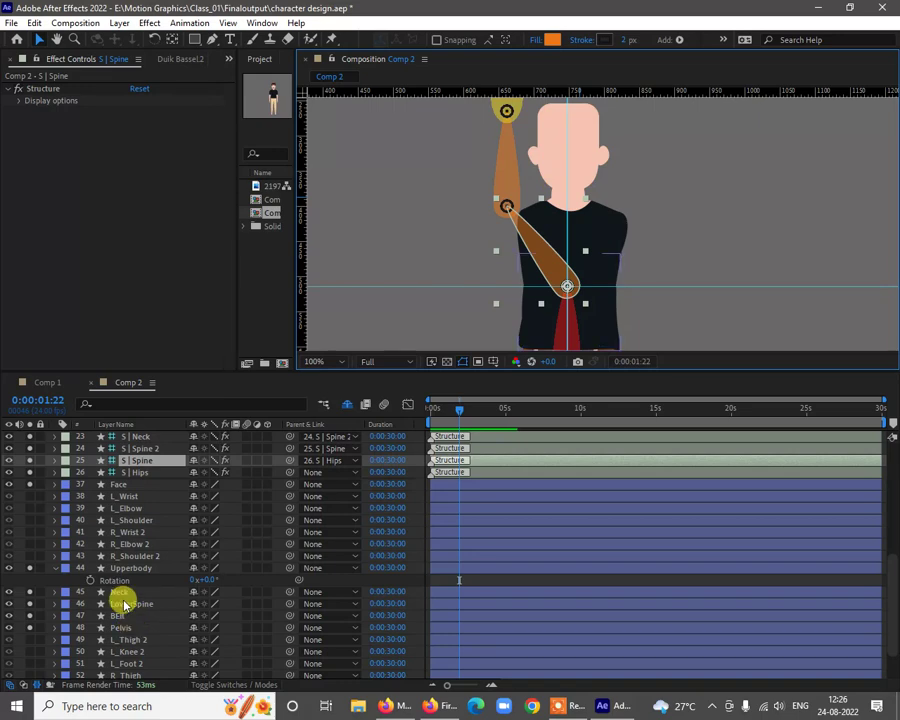
pyautogui.click(120, 596)
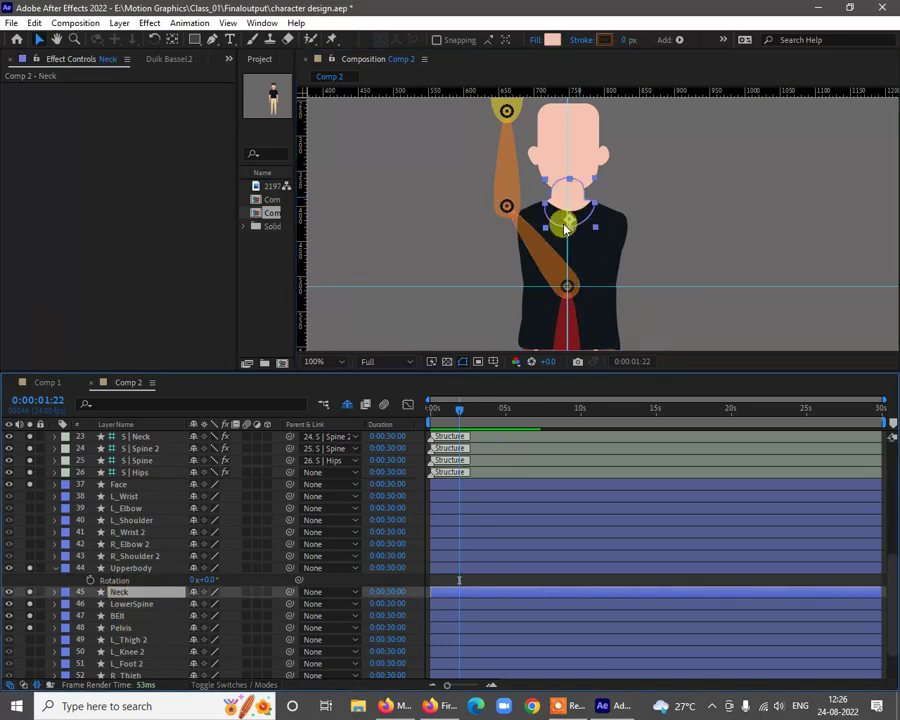
pyautogui.moveTo(643, 90); pyautogui.dragTo(637, 218)
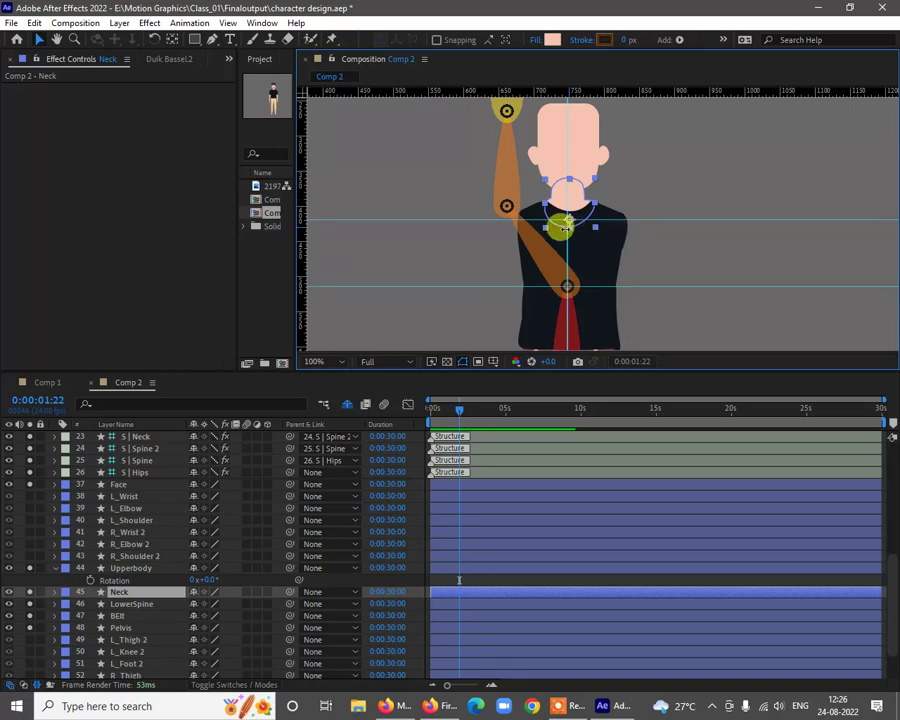
pyautogui.click(504, 203)
pyautogui.moveTo(505, 203); pyautogui.dragTo(567, 220)
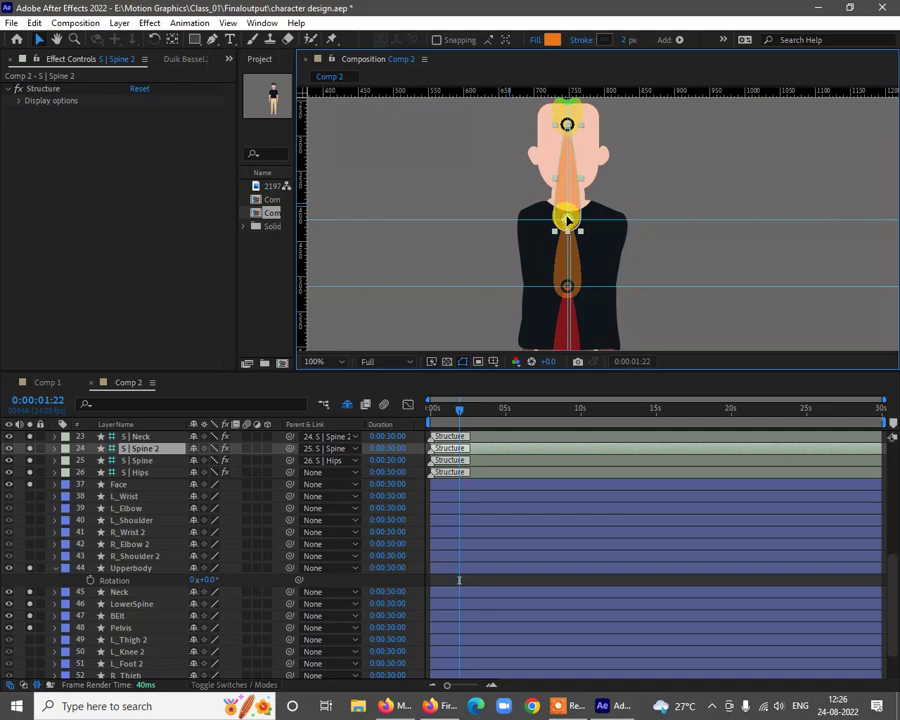
# Add a horizontal guide through the Face layer's anchor point and move the S | Neck structure onto it
pyautogui.click(677, 157)
pyautogui.press('space')
pyautogui.moveTo(651, 161); pyautogui.dragTo(640, 197)
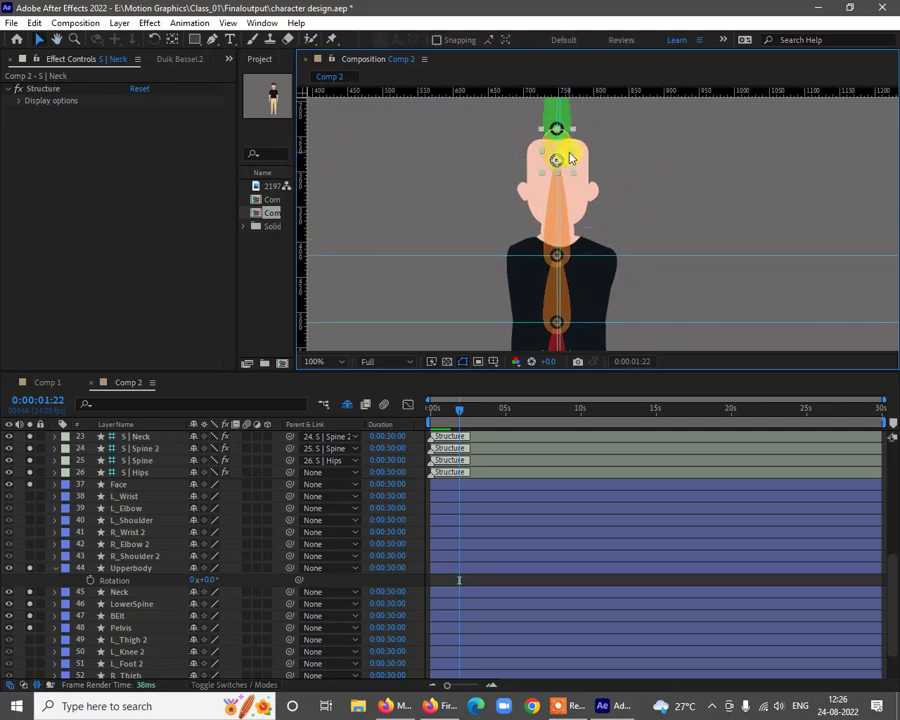
pyautogui.click(558, 160)
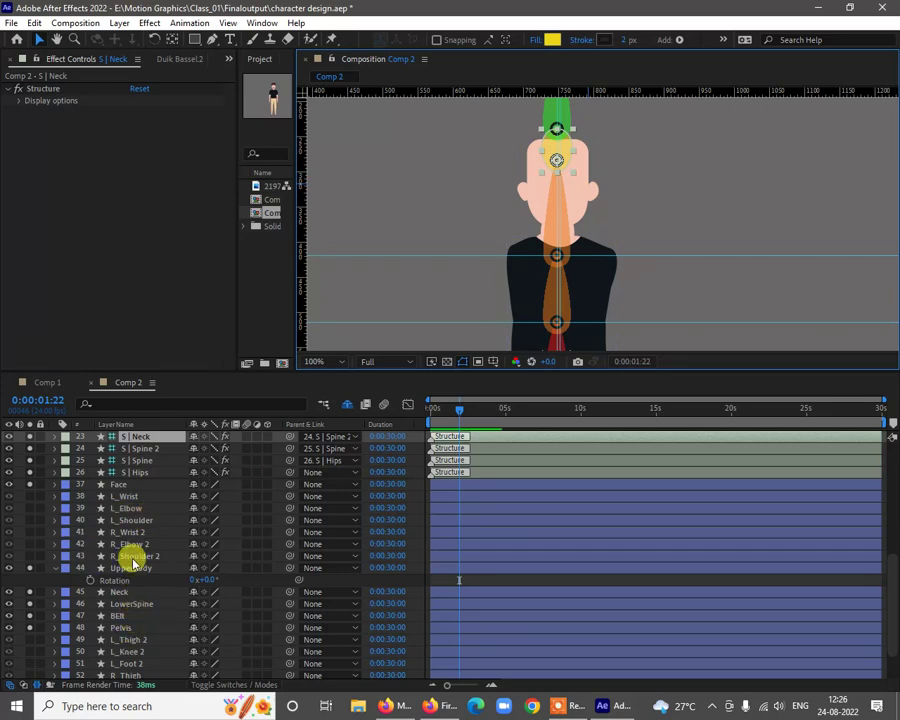
pyautogui.scroll(3, 130, 596)
pyautogui.scroll(-4, 136, 606)
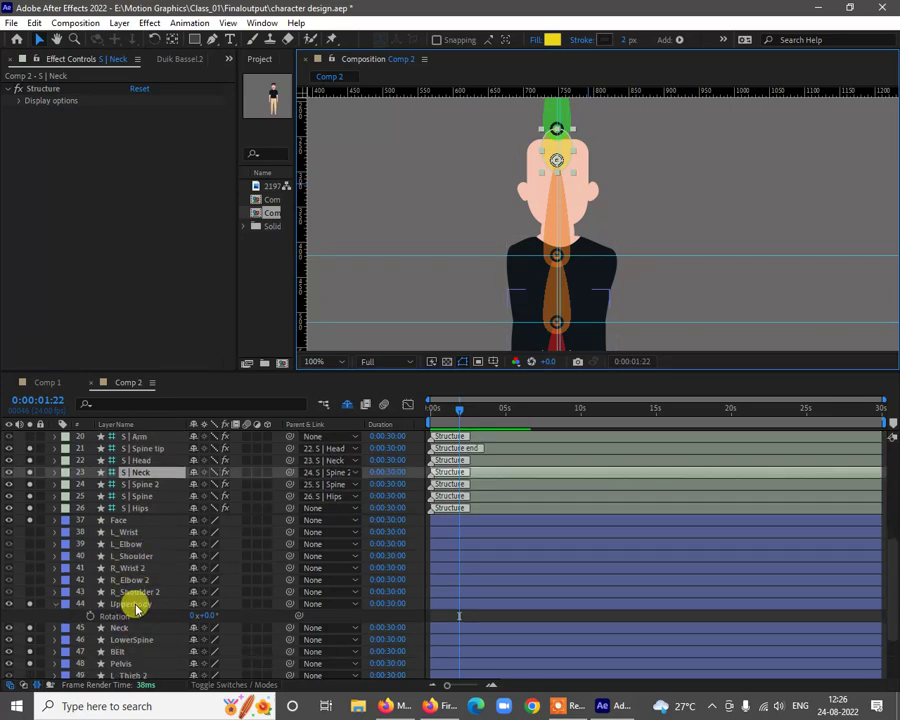
pyautogui.scroll(1, 136, 606)
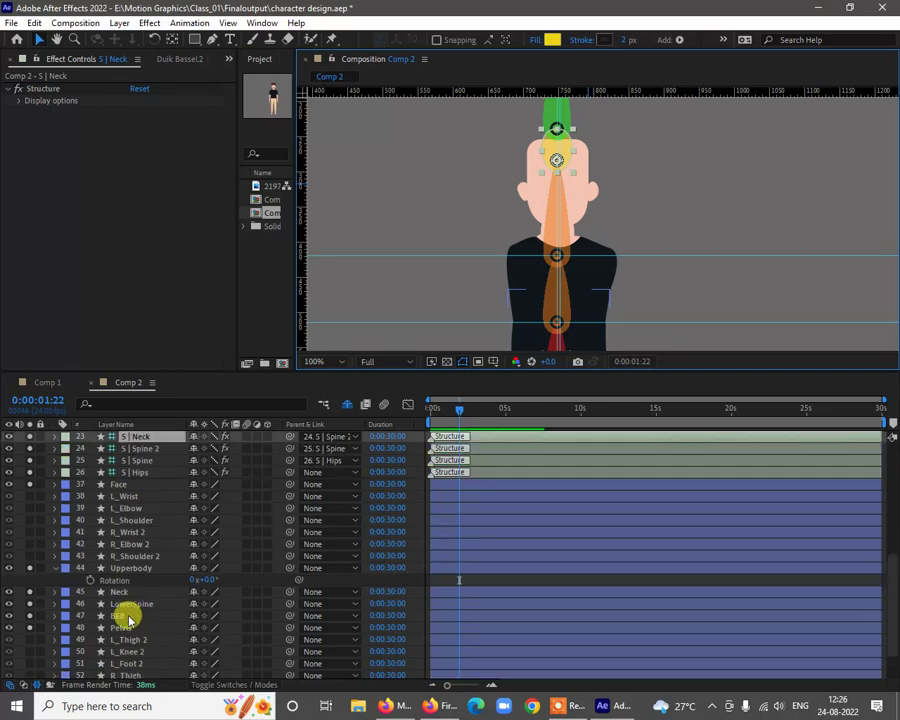
pyautogui.click(122, 487)
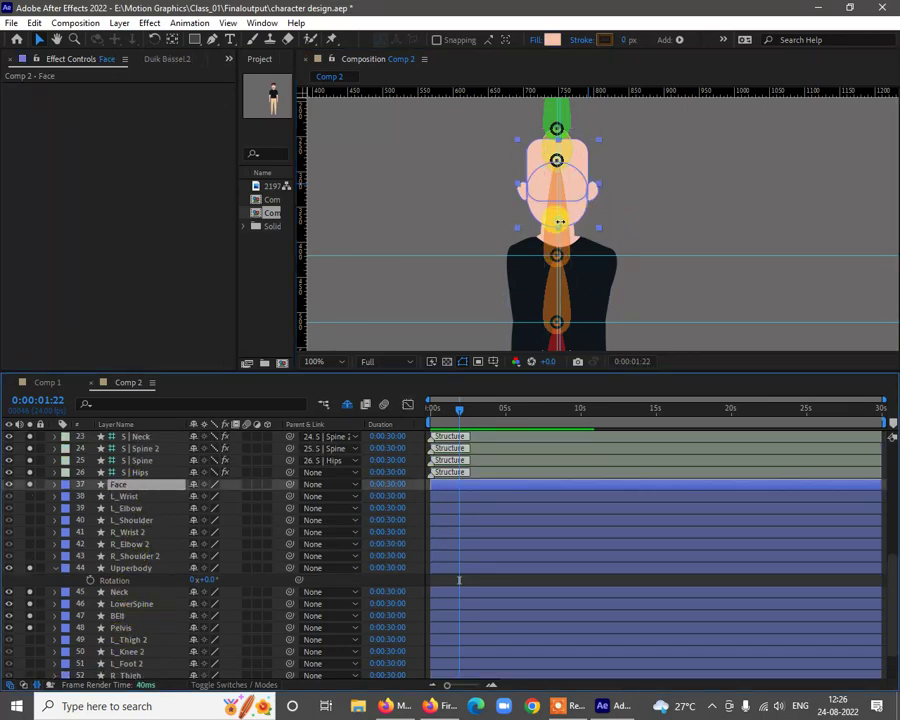
pyautogui.moveTo(638, 91); pyautogui.dragTo(631, 219)
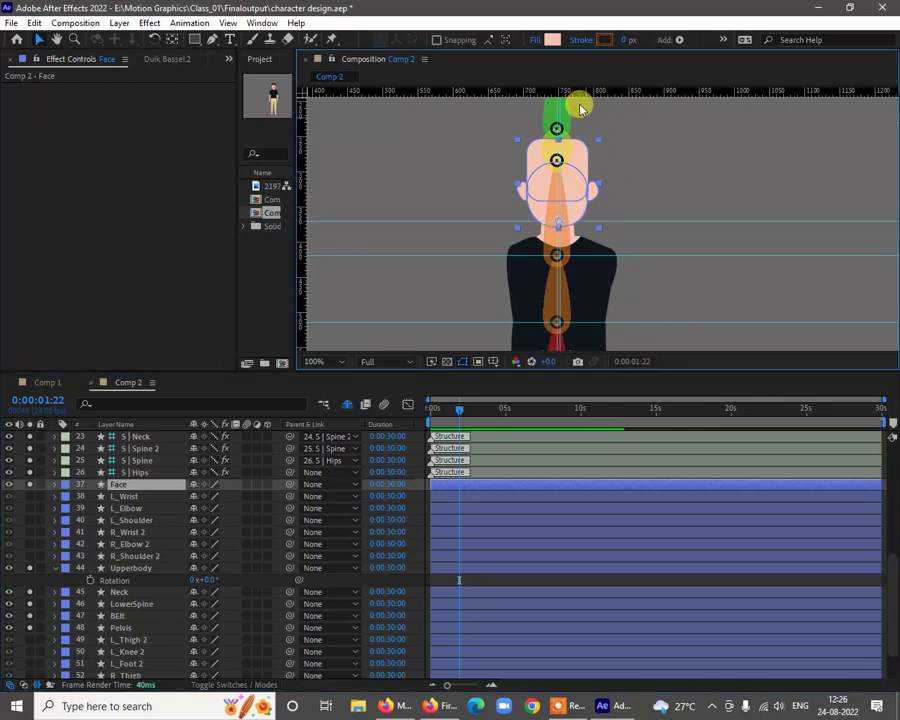
pyautogui.click(626, 119)
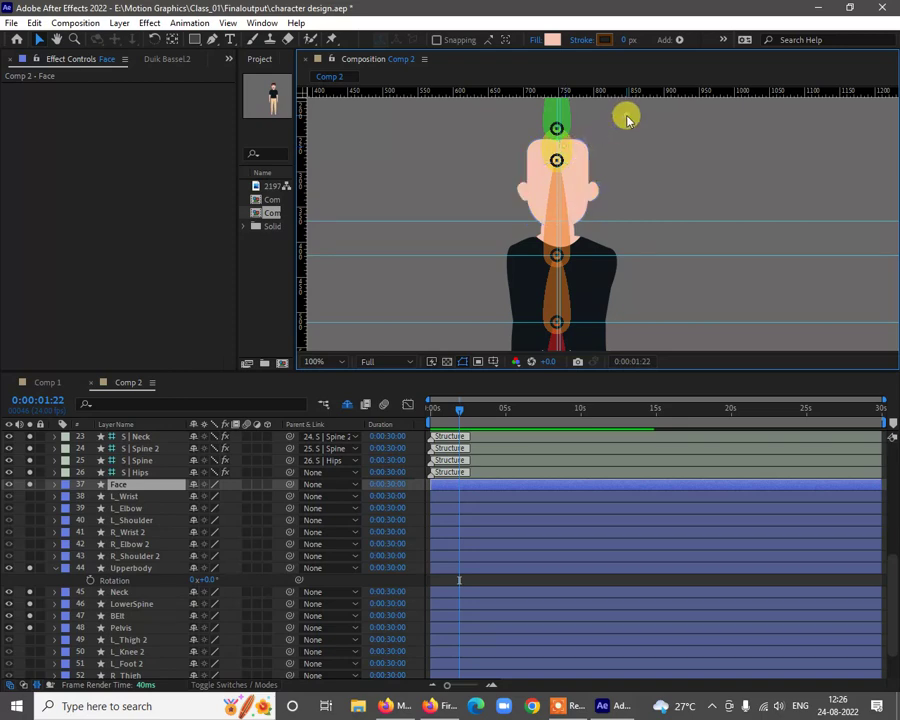
pyautogui.moveTo(556, 160); pyautogui.dragTo(558, 215)
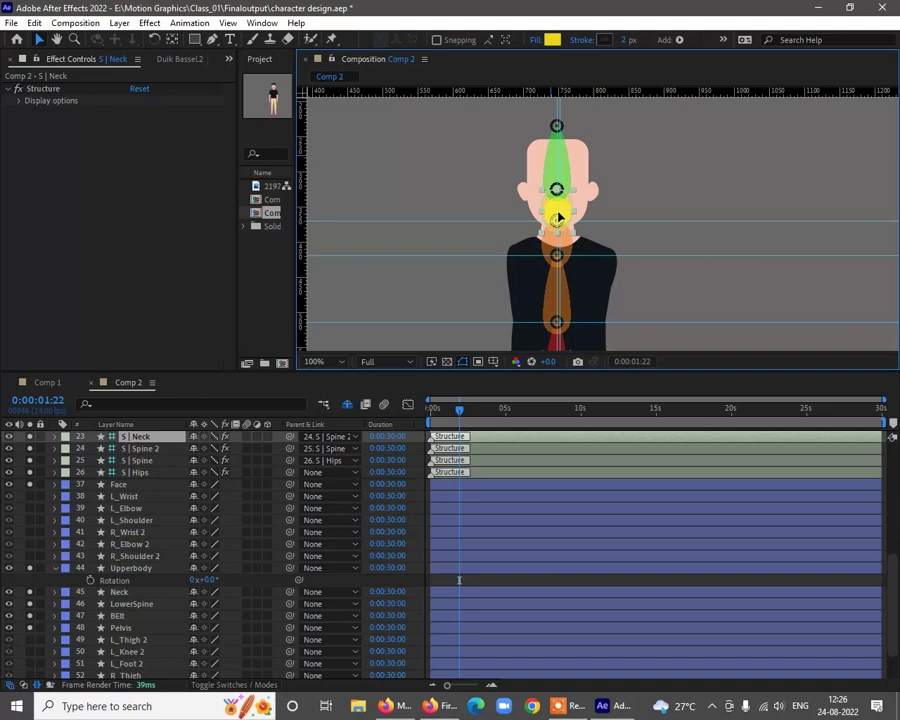
# Remove all horizontal and vertical guides from the composition
pyautogui.click(556, 124)
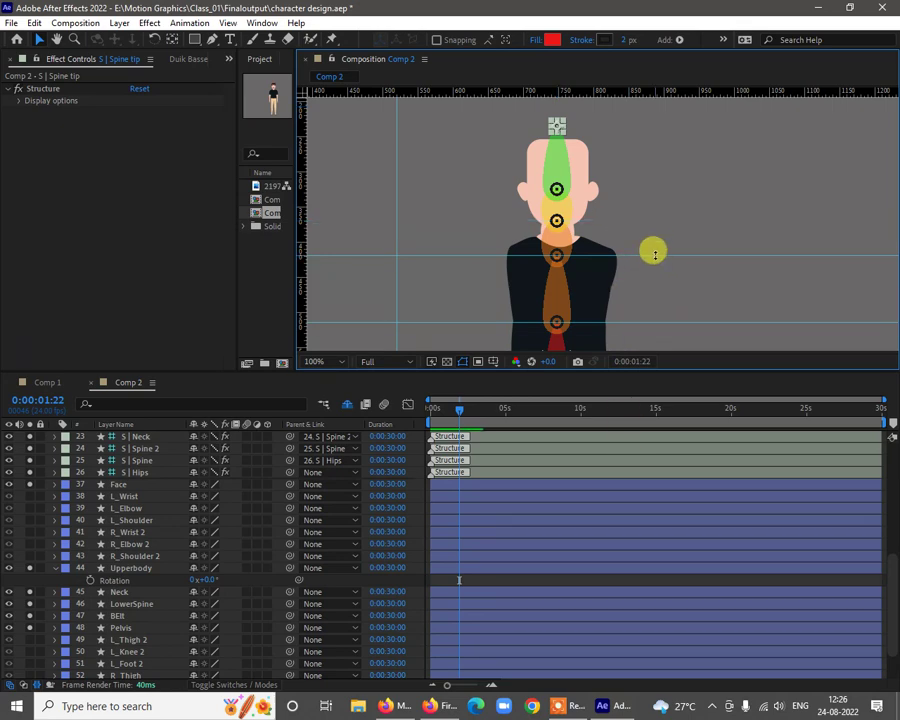
pyautogui.moveTo(652, 254); pyautogui.dragTo(637, 392)
pyautogui.scroll(-3, 662, 296)
pyautogui.moveTo(668, 292); pyautogui.dragTo(676, 248)
pyautogui.press('v')
pyautogui.scroll(2, 672, 246)
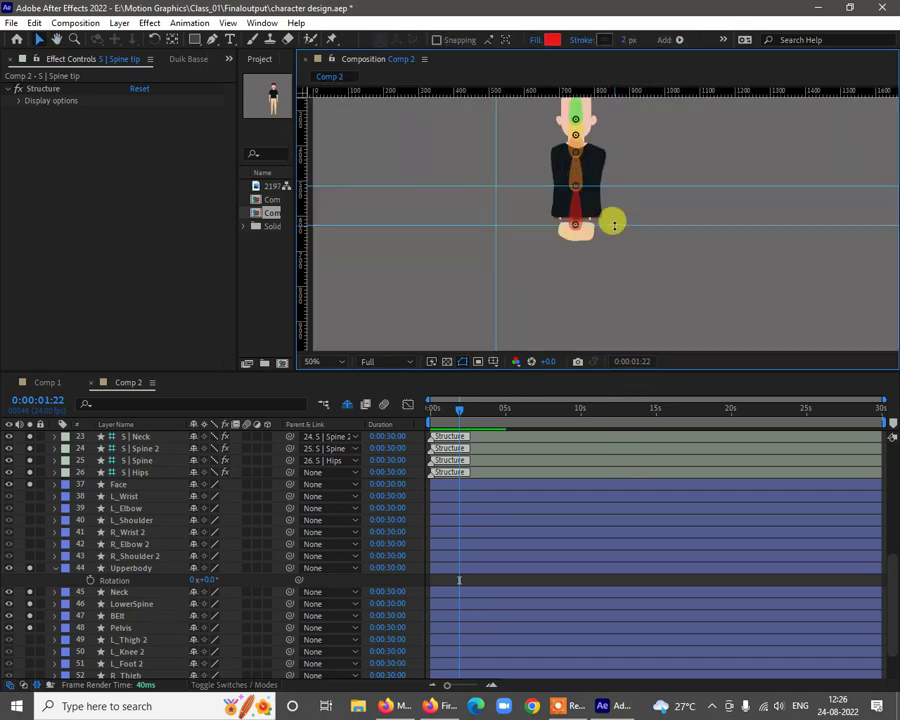
pyautogui.click(631, 188)
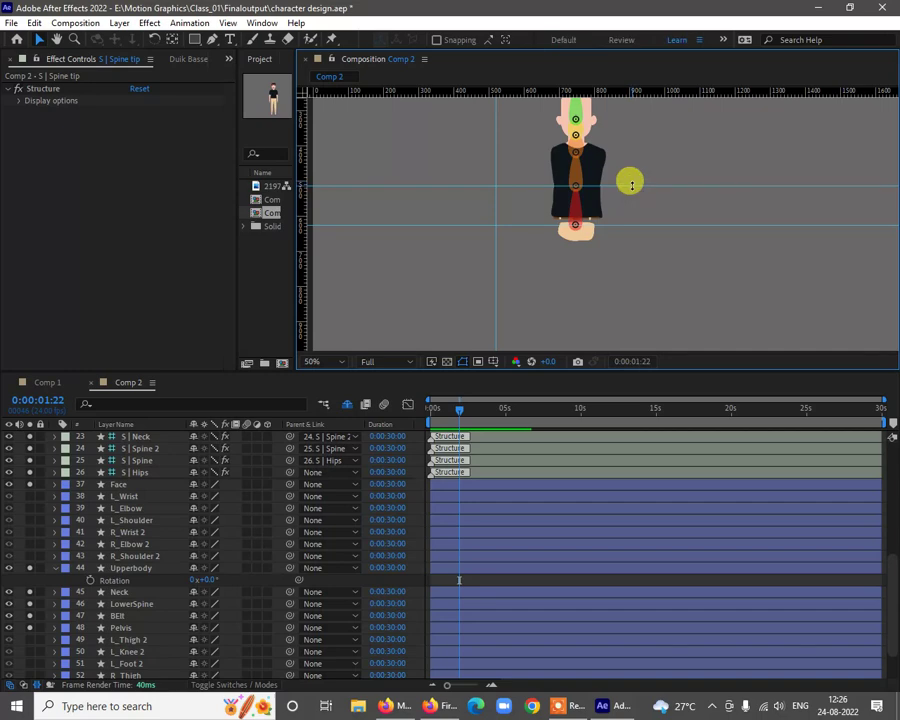
pyautogui.moveTo(629, 186); pyautogui.dragTo(621, 372)
pyautogui.moveTo(641, 225); pyautogui.dragTo(560, 380)
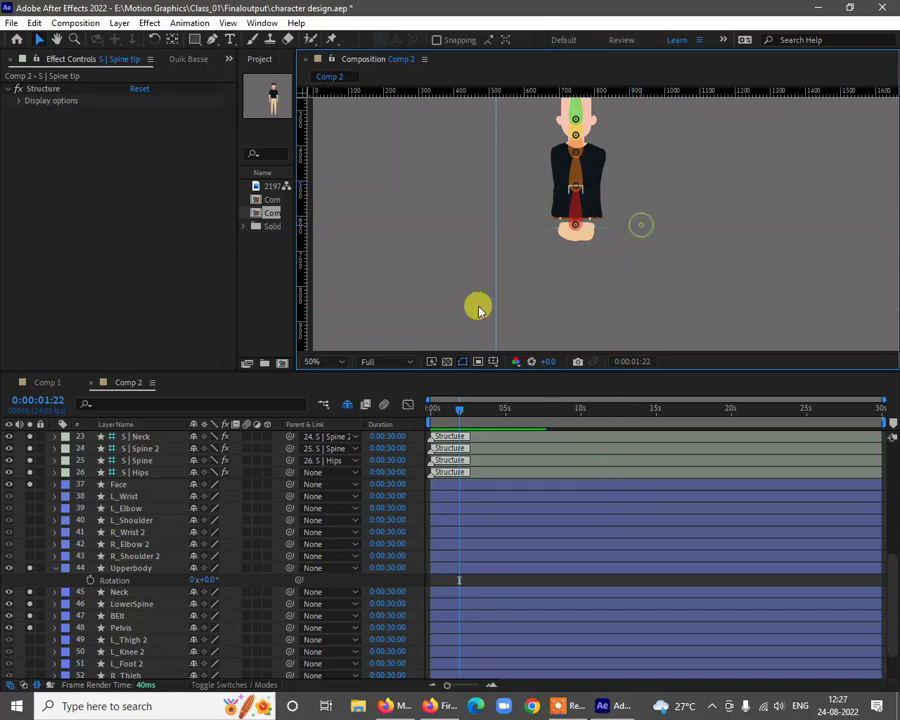
pyautogui.moveTo(495, 277); pyautogui.dragTo(211, 289)
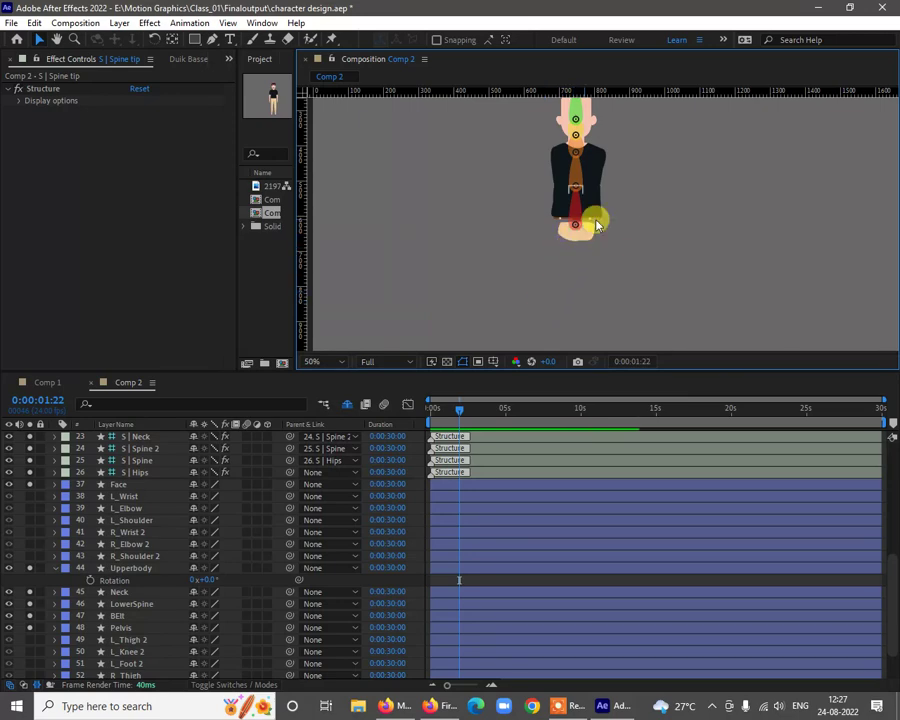
# Parent the BElt layer to the LowerSpine layer
pyautogui.click(127, 616)
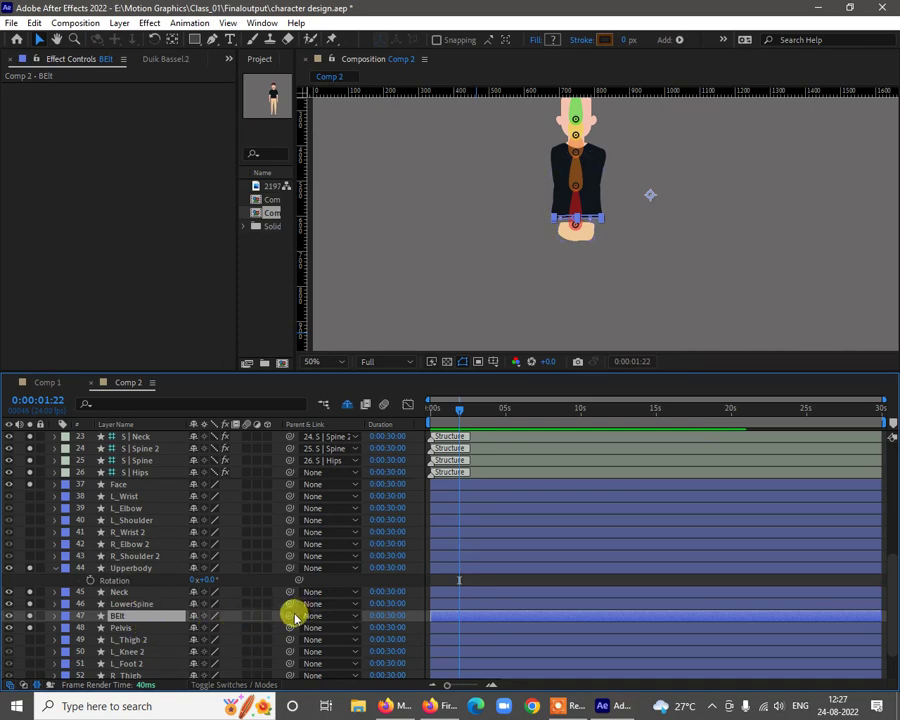
pyautogui.moveTo(291, 615); pyautogui.dragTo(137, 606)
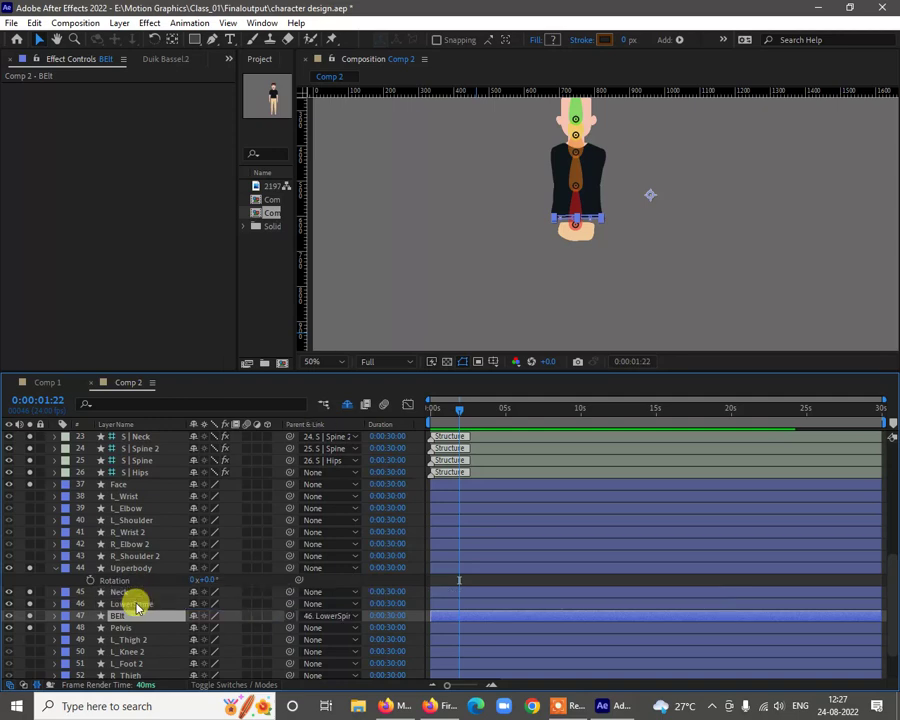
pyautogui.click(137, 605)
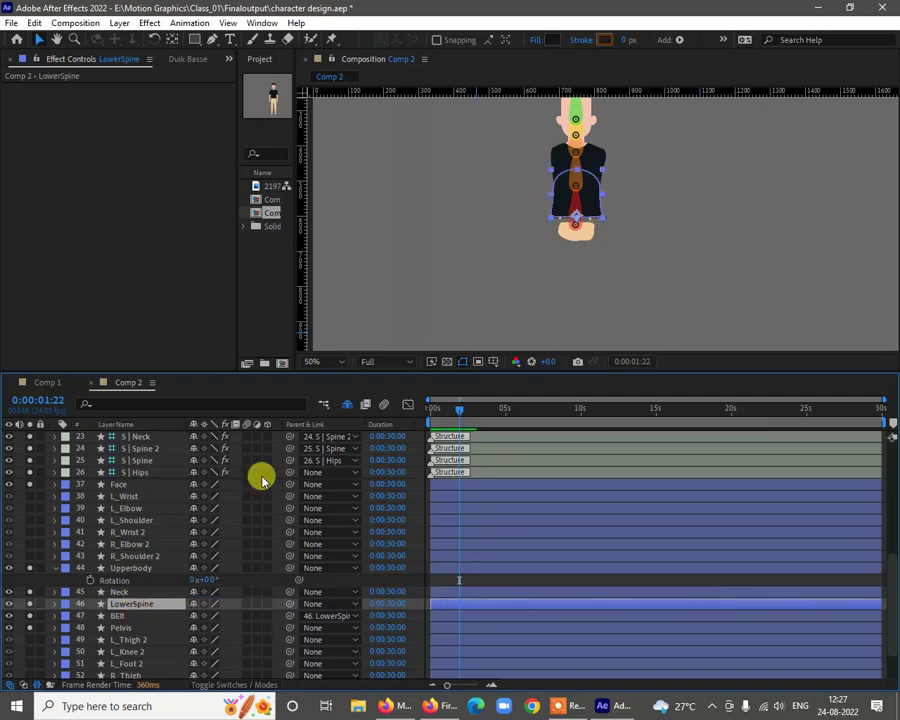
# Turn off solo for the S | Head to S | Hips structures and the body layers, and save the project
pyautogui.click(142, 438)
pyautogui.keyDown('shift'); pyautogui.click(140, 462); pyautogui.keyUp('shift')
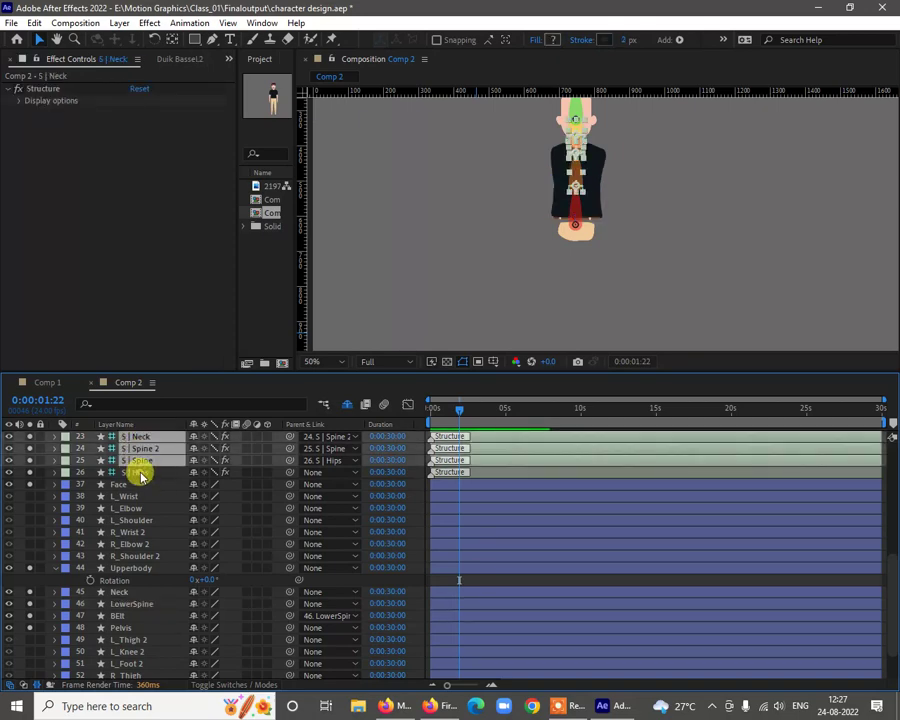
pyautogui.keyDown('shift'); pyautogui.click(140, 473); pyautogui.keyUp('shift')
pyautogui.keyDown('ctrl'); pyautogui.click(132, 567); pyautogui.keyUp('ctrl')
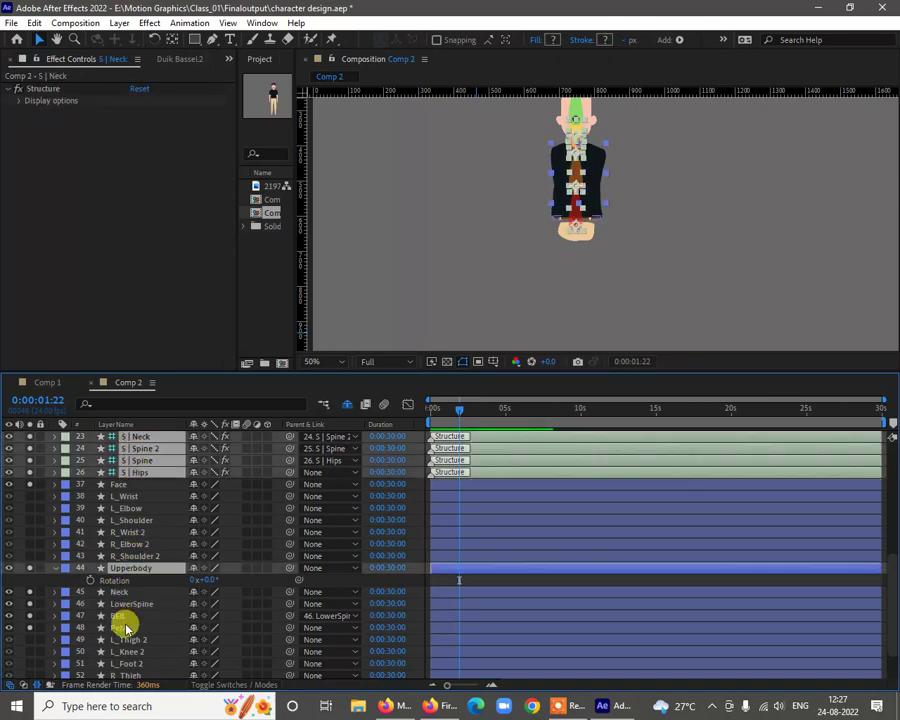
pyautogui.keyDown('shift'); pyautogui.click(122, 628); pyautogui.keyUp('shift')
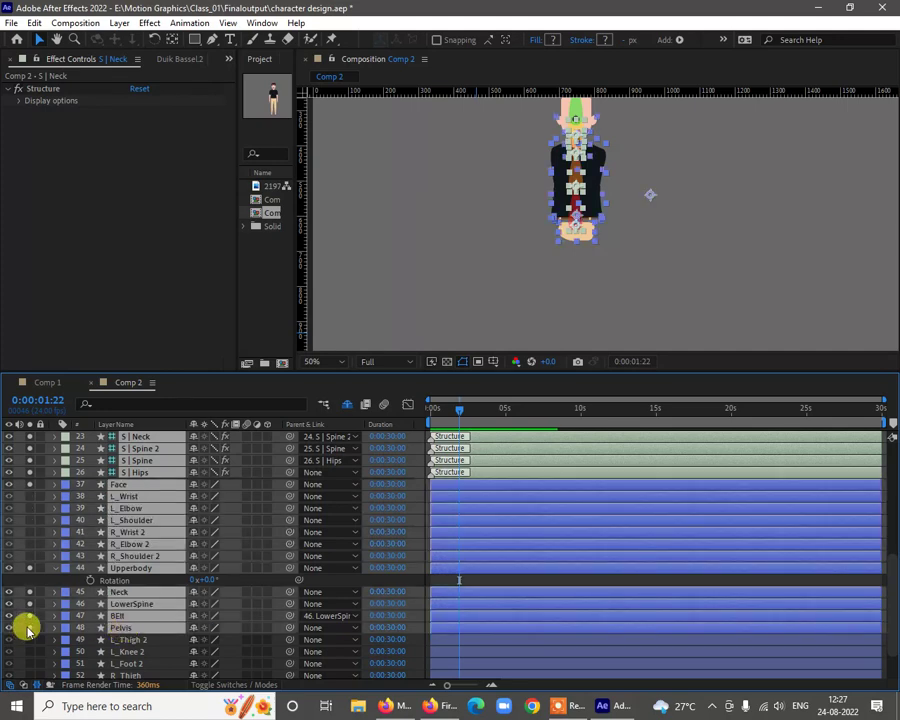
pyautogui.click(28, 628)
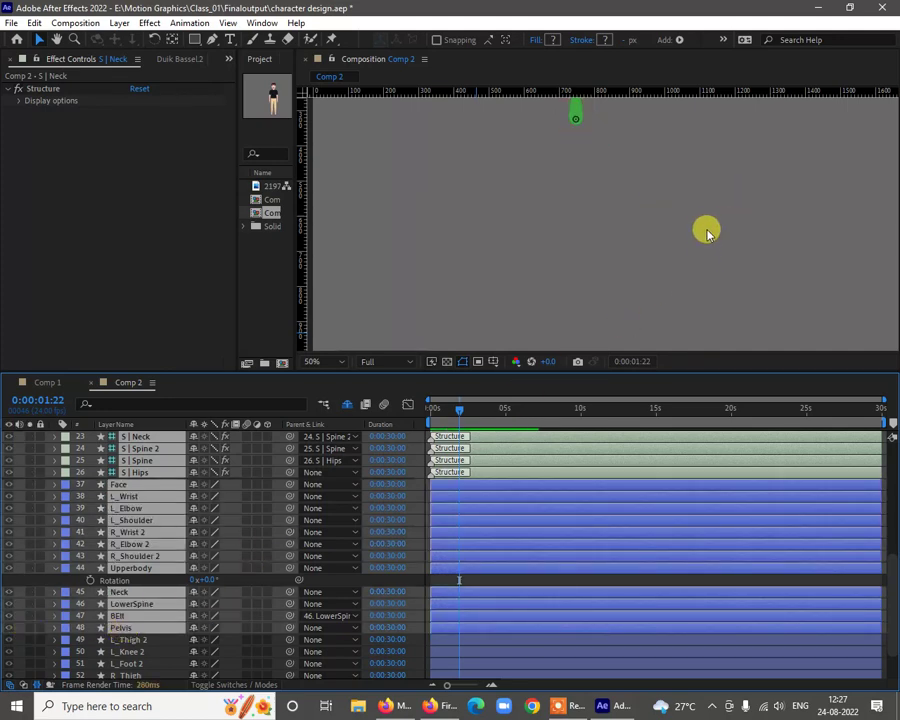
pyautogui.scroll(-6, 637, 258)
pyautogui.scroll(4, 625, 250)
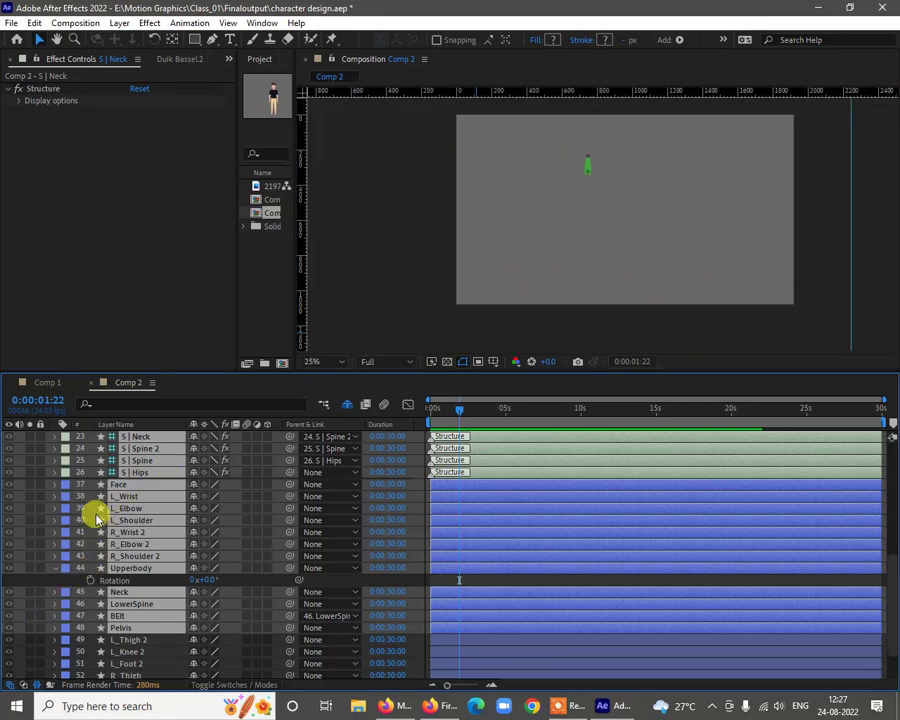
pyautogui.scroll(5, 92, 514)
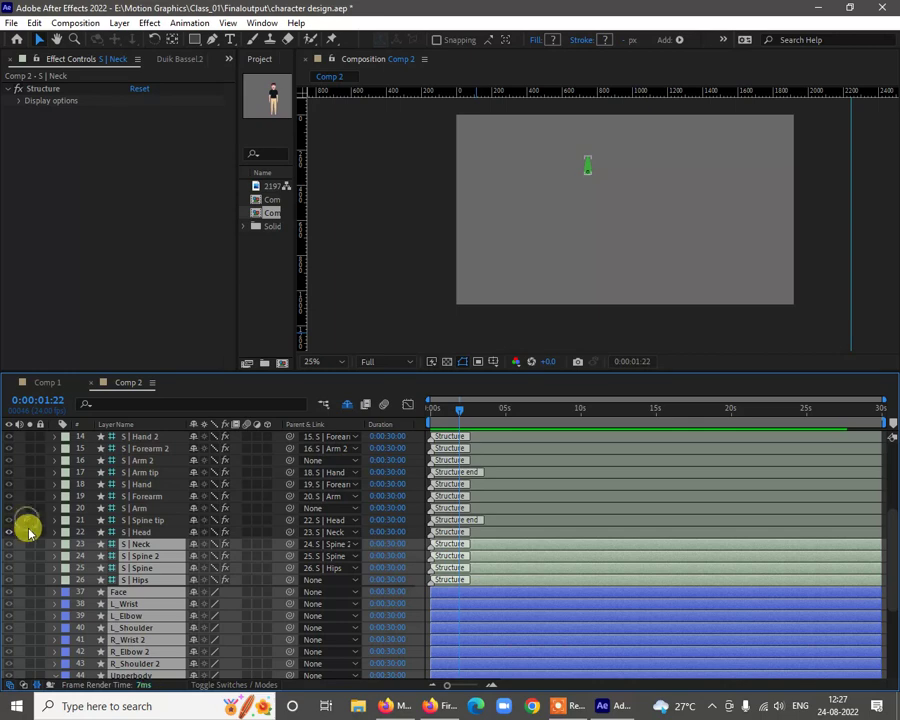
pyautogui.click(30, 531)
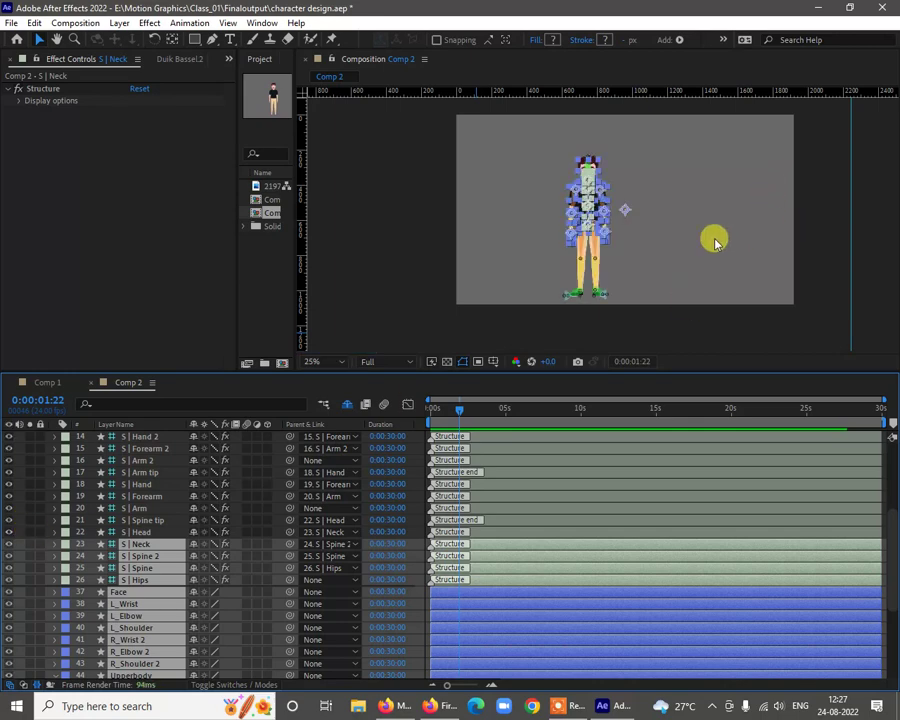
pyautogui.click(630, 265)
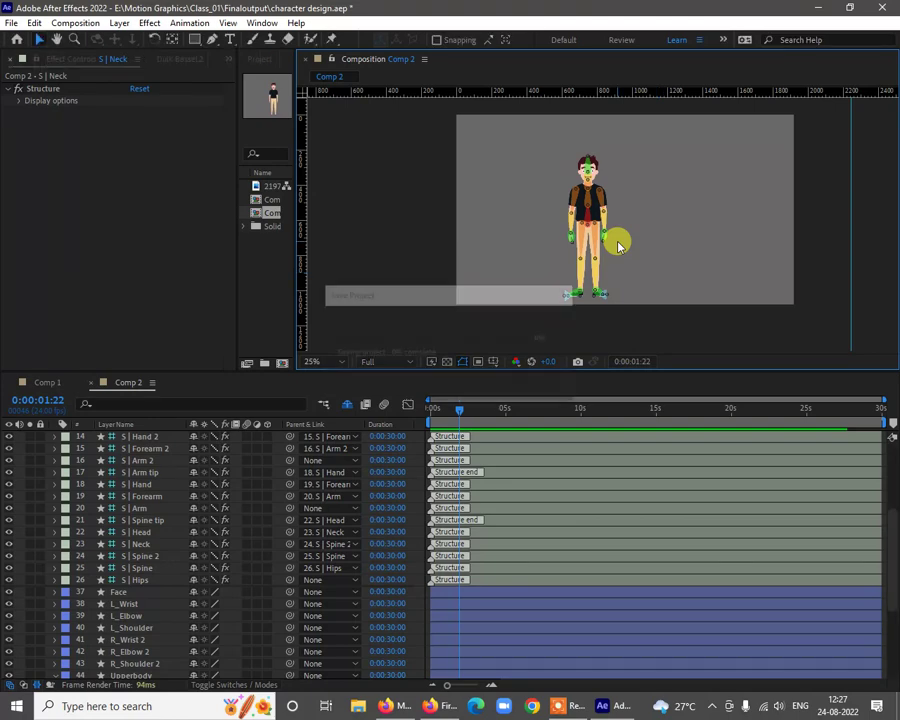
# Identify the structures of the leg that starts at S | Thigh 2 by selecting S | Thigh 2 through S | Heel 2
pyautogui.scroll(4, 616, 258)
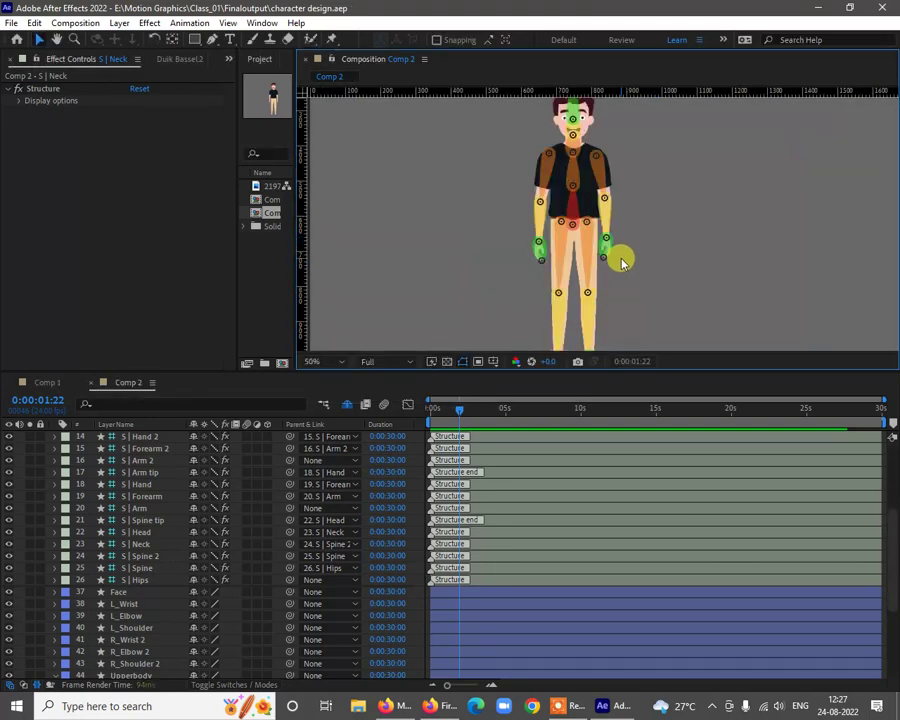
pyautogui.moveTo(620, 256); pyautogui.dragTo(655, 165)
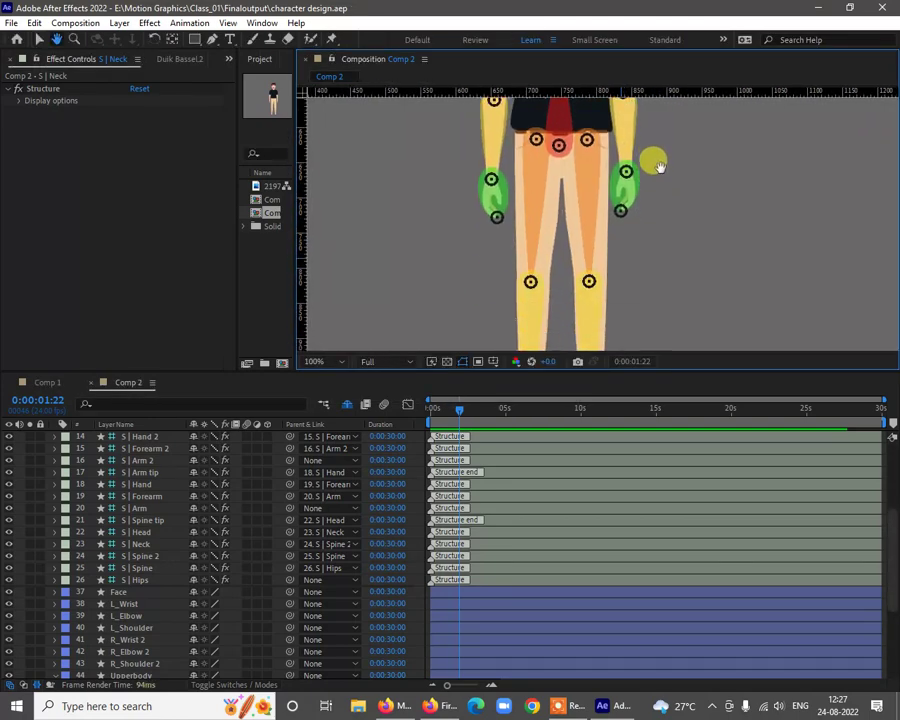
pyautogui.press('v')
pyautogui.click(587, 141)
pyautogui.click(589, 150)
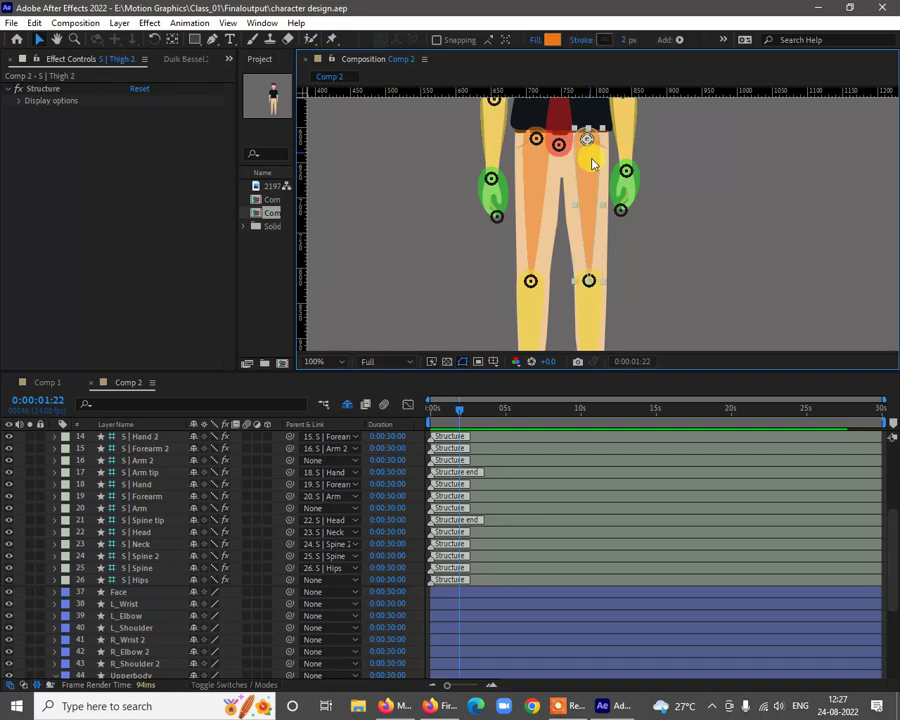
pyautogui.scroll(4, 129, 556)
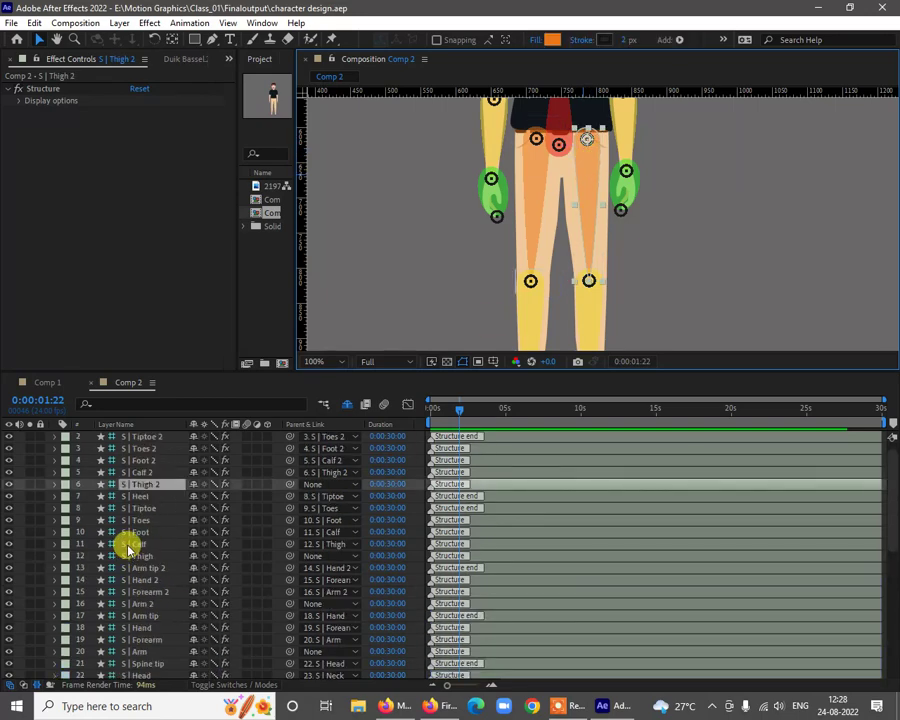
pyautogui.keyDown('ctrl'); pyautogui.click(150, 497); pyautogui.keyUp('ctrl')
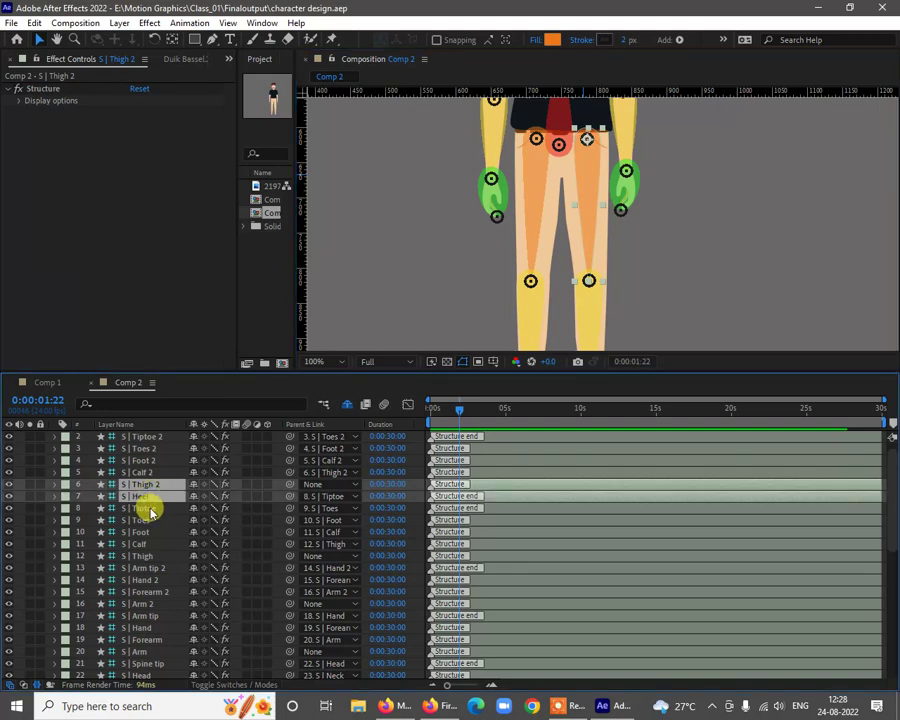
pyautogui.keyDown('ctrl'); pyautogui.click(152, 509); pyautogui.keyUp('ctrl')
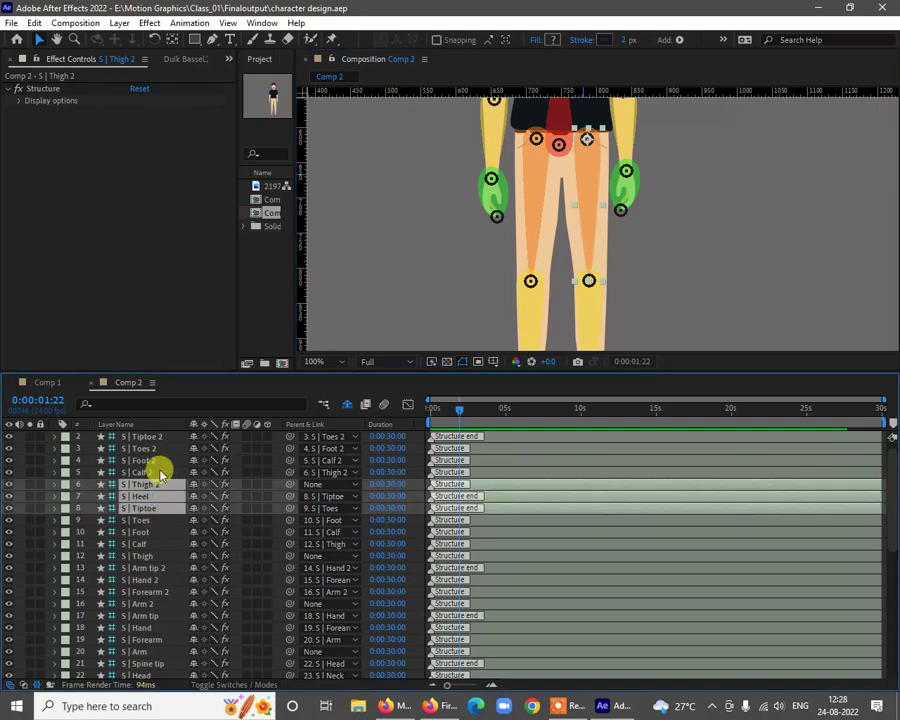
pyautogui.click(157, 469)
pyautogui.moveTo(158, 500); pyautogui.dragTo(146, 440)
pyautogui.click(152, 484)
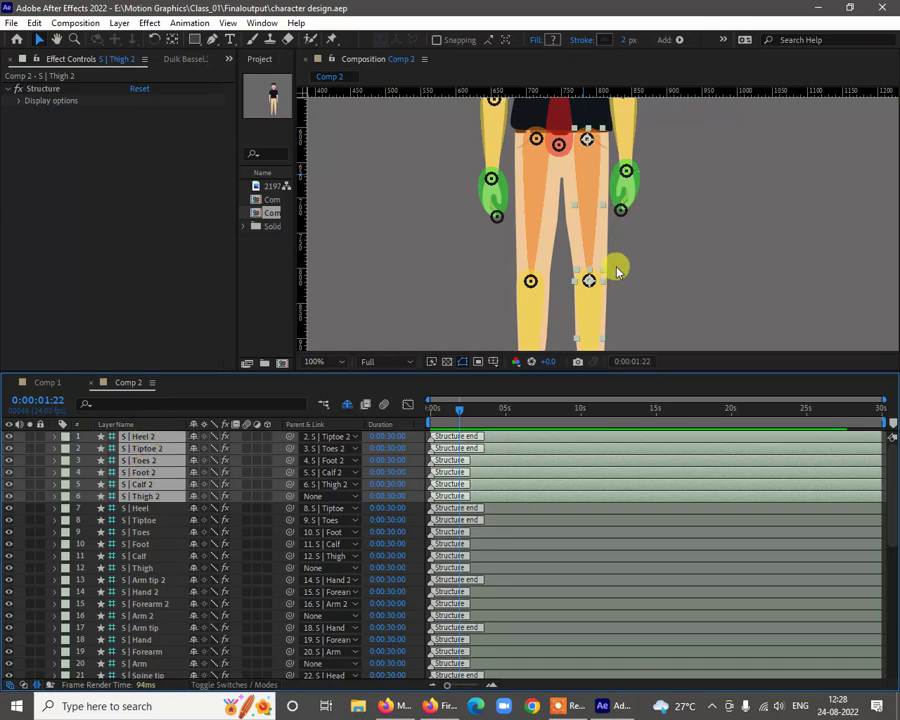
# Check which artwork layers match that leg by selecting L_Thigh 2, L_Knee 2 and L_Foot 2, and clear the selection
pyautogui.scroll(-1, 137, 597)
pyautogui.scroll(-5, 137, 597)
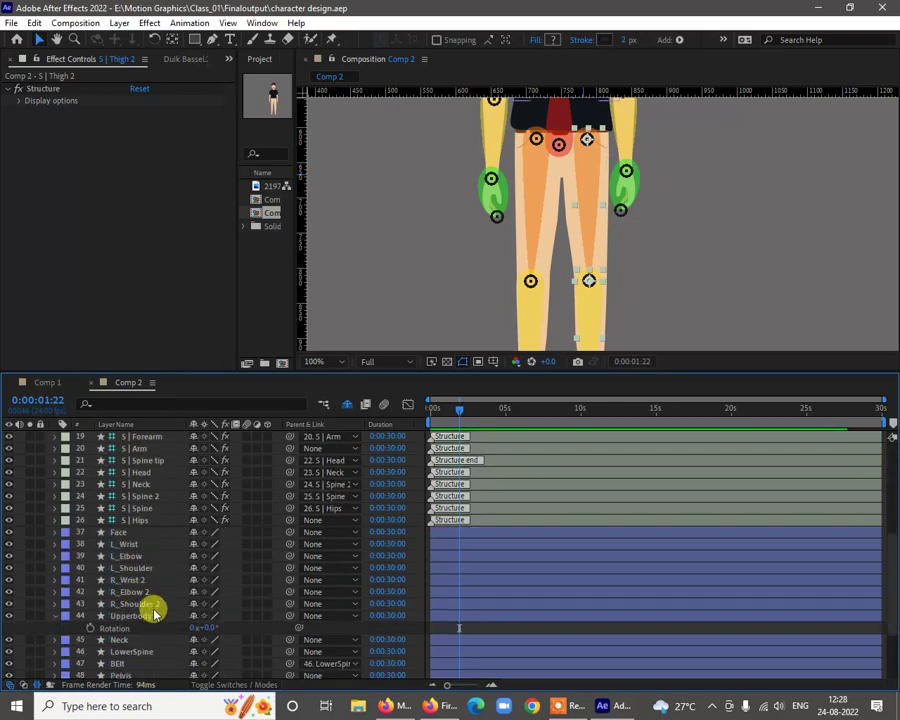
pyautogui.scroll(-1, 148, 638)
pyautogui.scroll(-1, 148, 638)
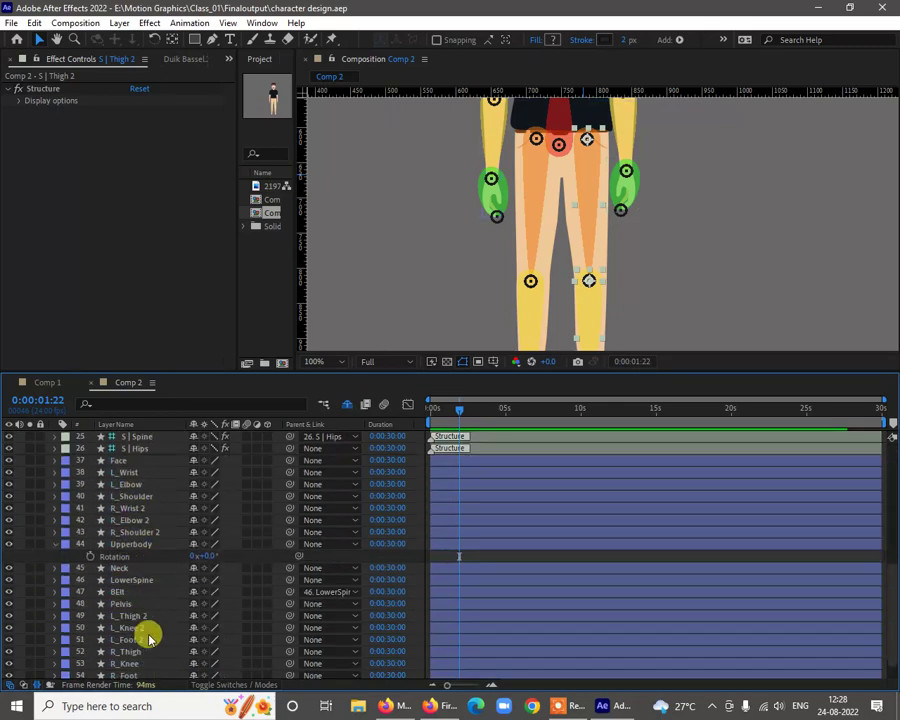
pyautogui.scroll(-1, 148, 638)
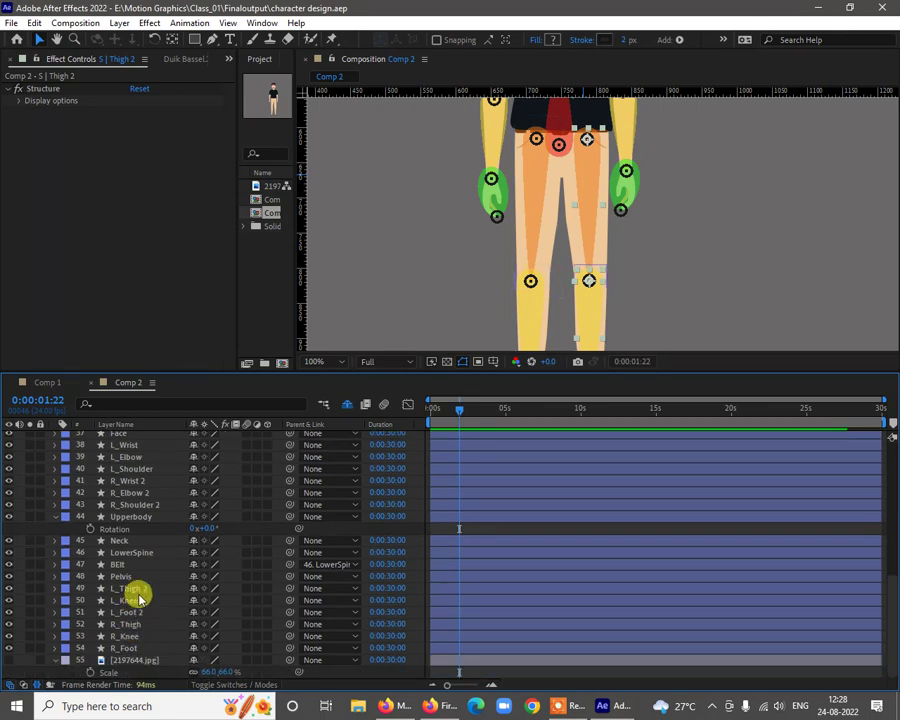
pyautogui.click(143, 590)
pyautogui.keyDown('shift'); pyautogui.click(139, 602); pyautogui.keyUp('shift')
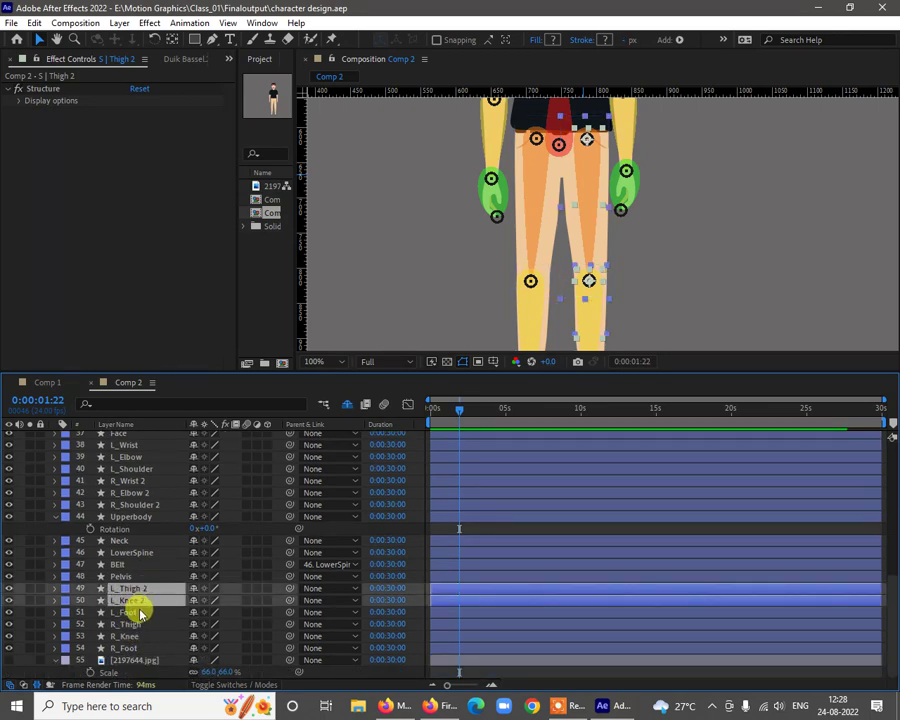
pyautogui.keyDown('shift'); pyautogui.click(137, 612); pyautogui.keyUp('shift')
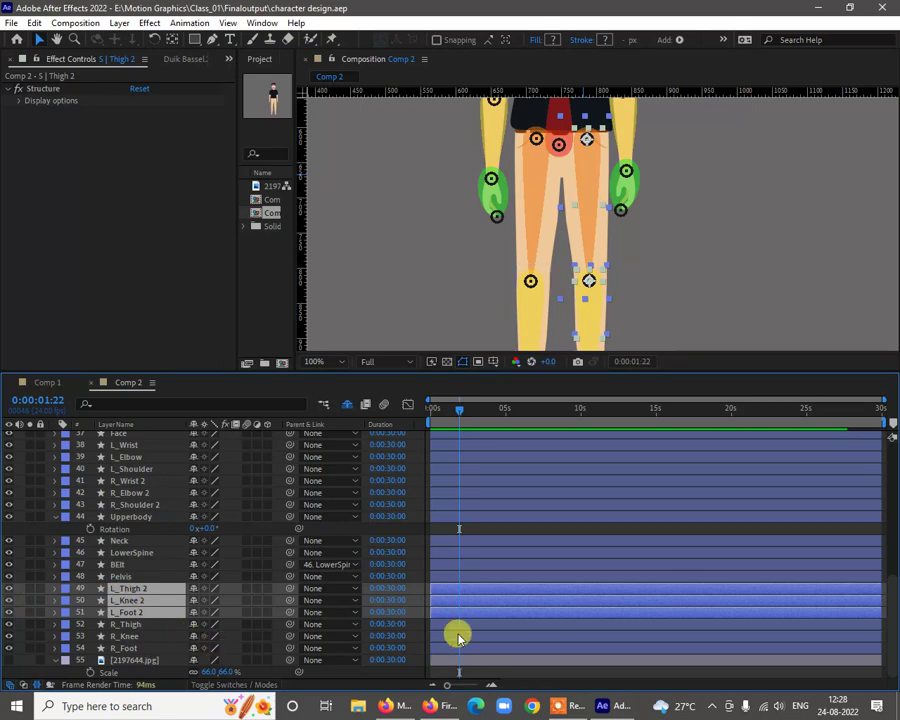
pyautogui.click(547, 651)
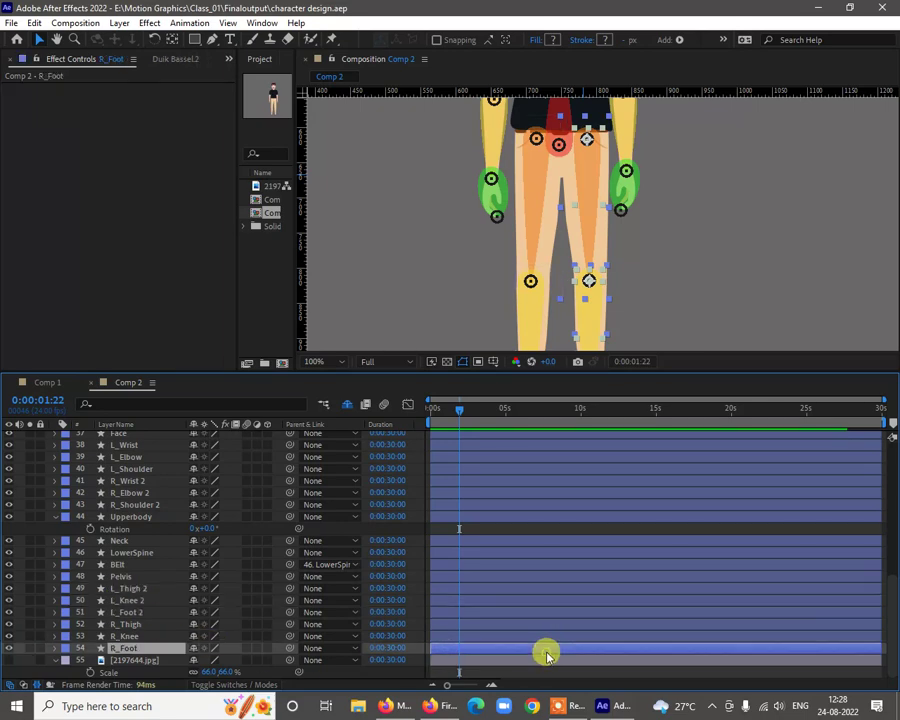
# Match the L_Thigh 2 layer with its leg structure and parent it to S | Thigh 2
pyautogui.click(141, 590)
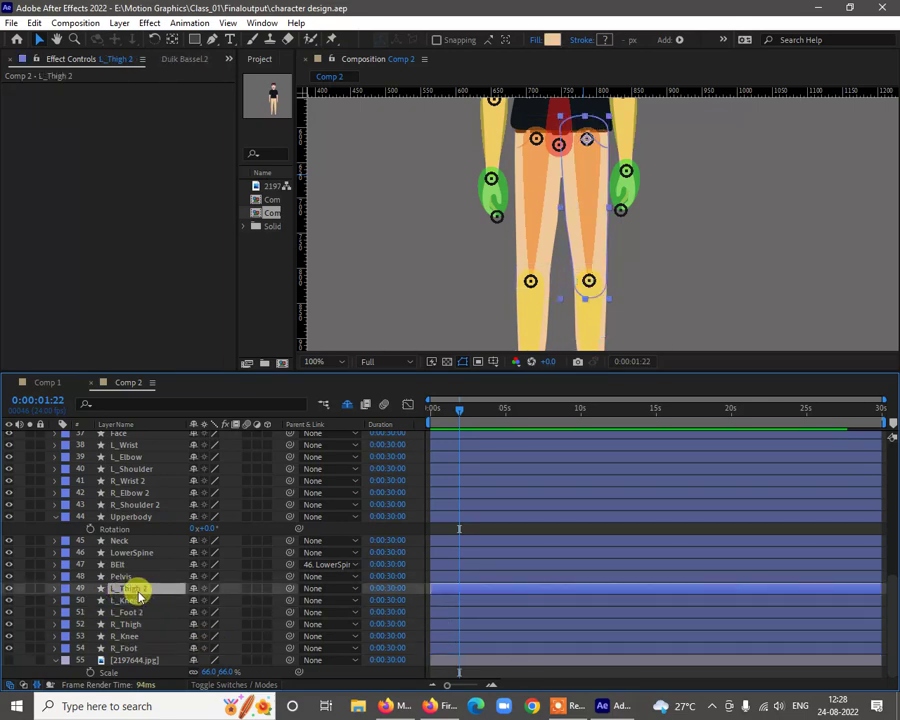
pyautogui.click(588, 205)
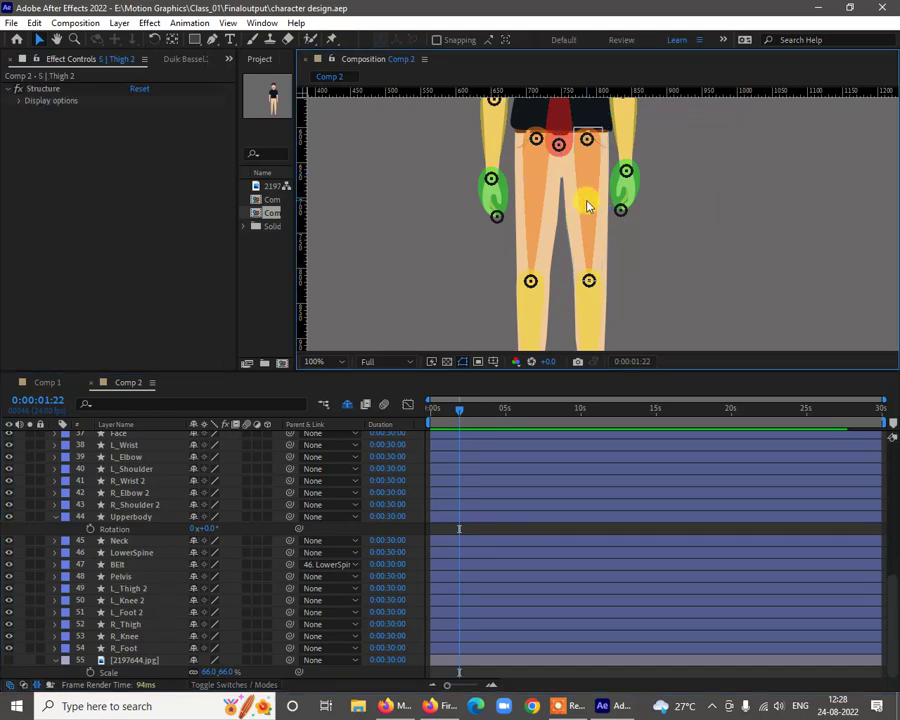
pyautogui.scroll(5, 114, 536)
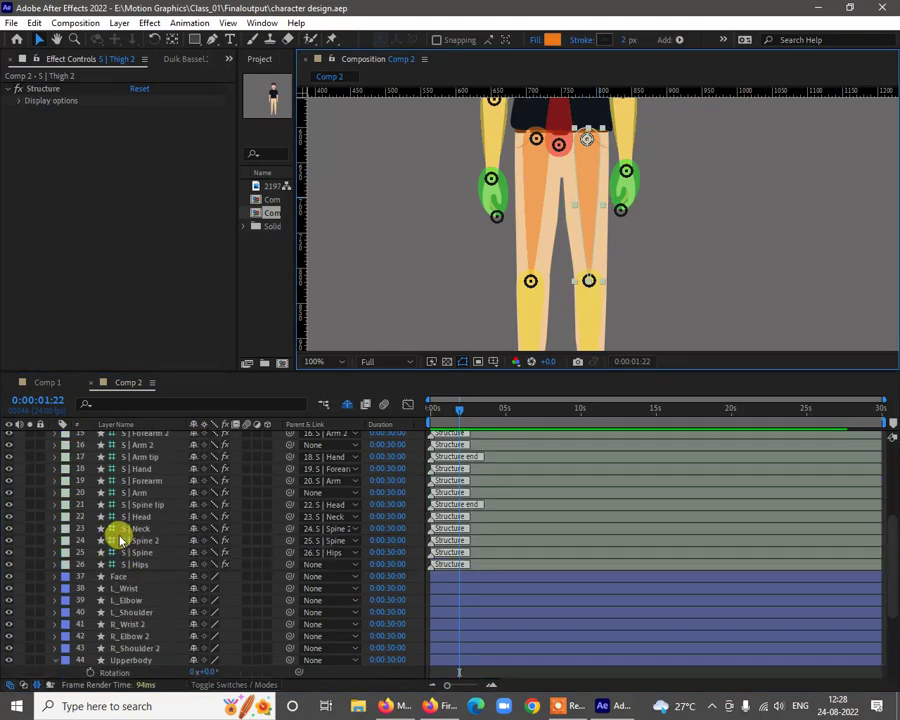
pyautogui.scroll(3, 119, 540)
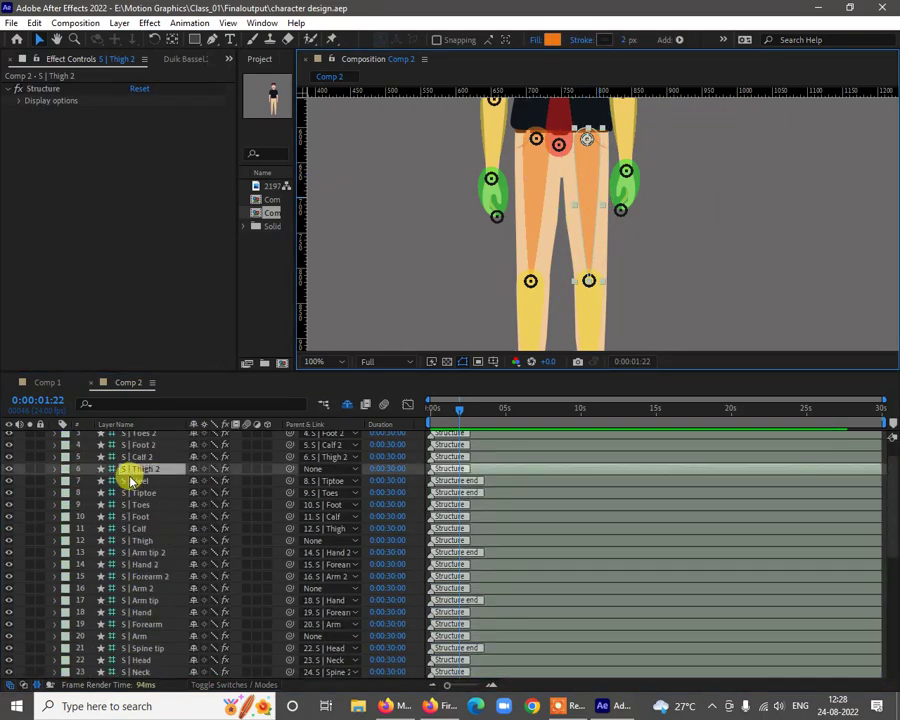
pyautogui.scroll(-8, 150, 555)
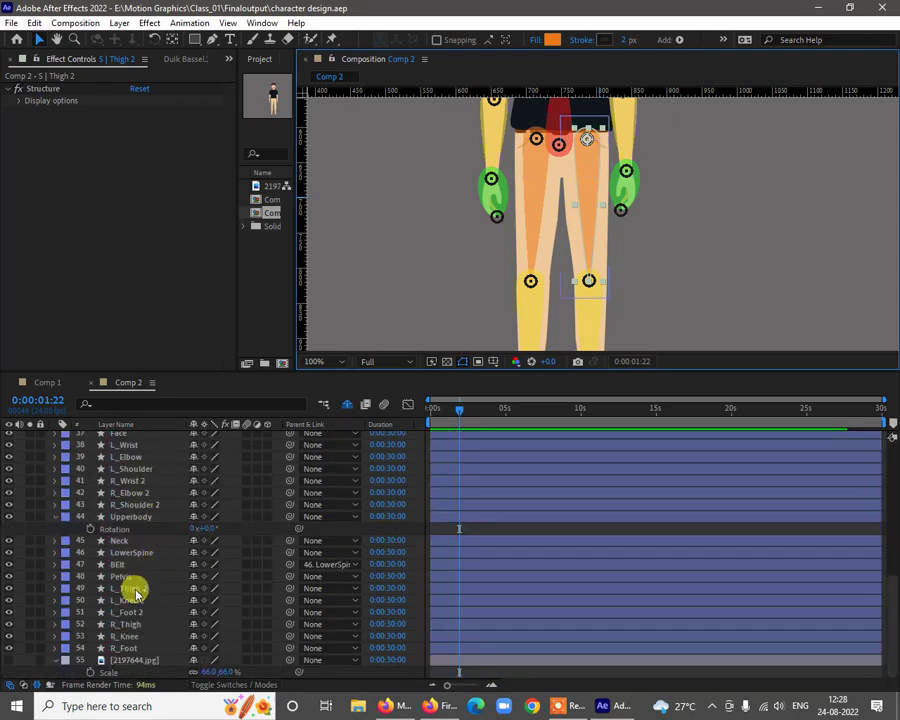
pyautogui.click(130, 588)
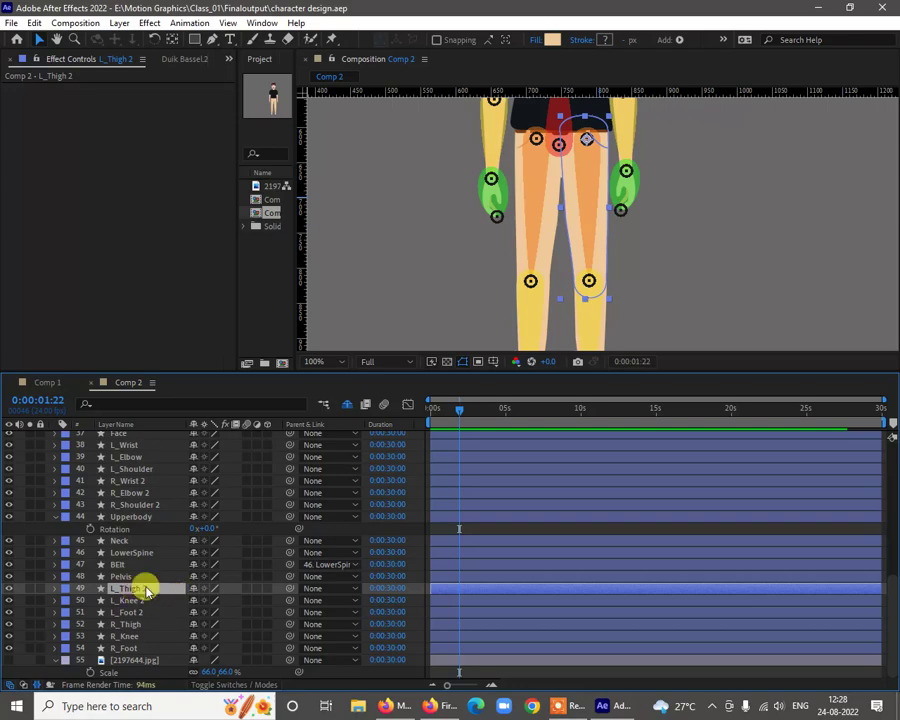
pyautogui.click(313, 589)
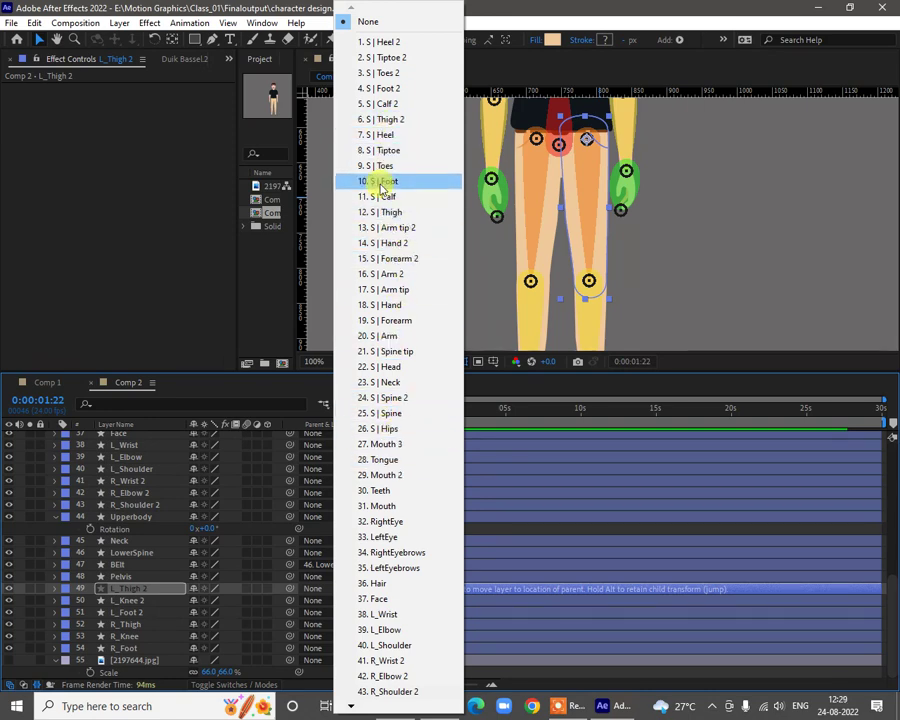
pyautogui.click(386, 120)
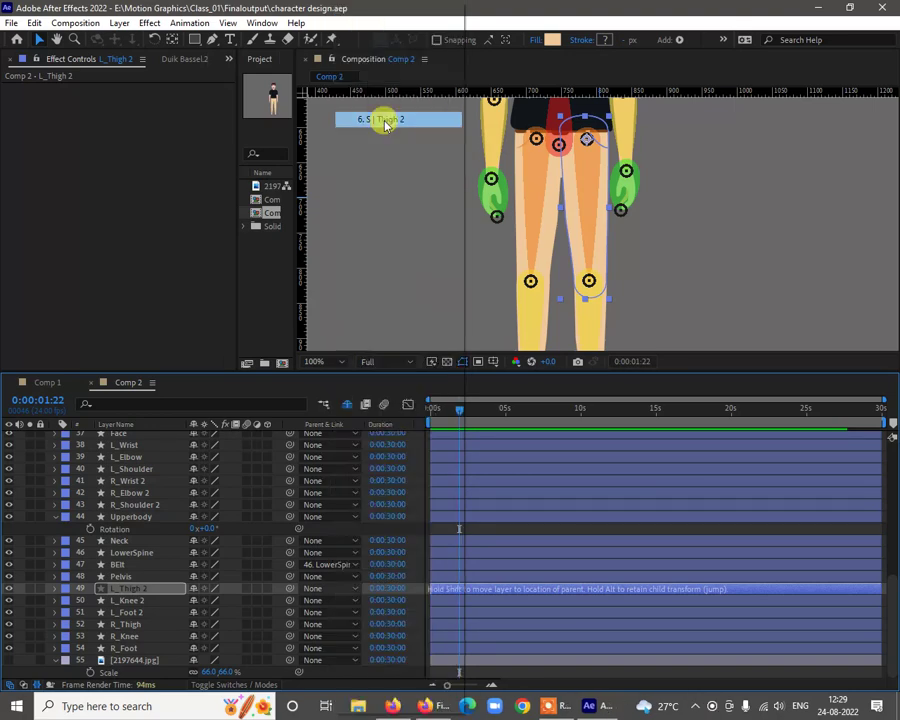
# Parent the L_Knee 2 layer to the S | Calf 2 structure
pyautogui.click(133, 600)
pyautogui.click(314, 600)
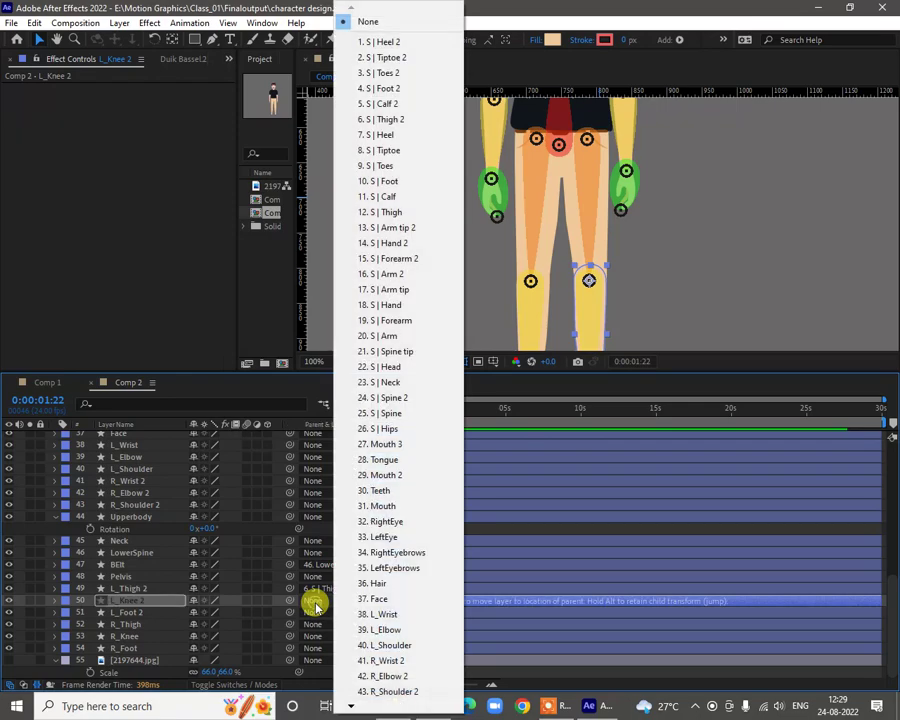
pyautogui.click(393, 106)
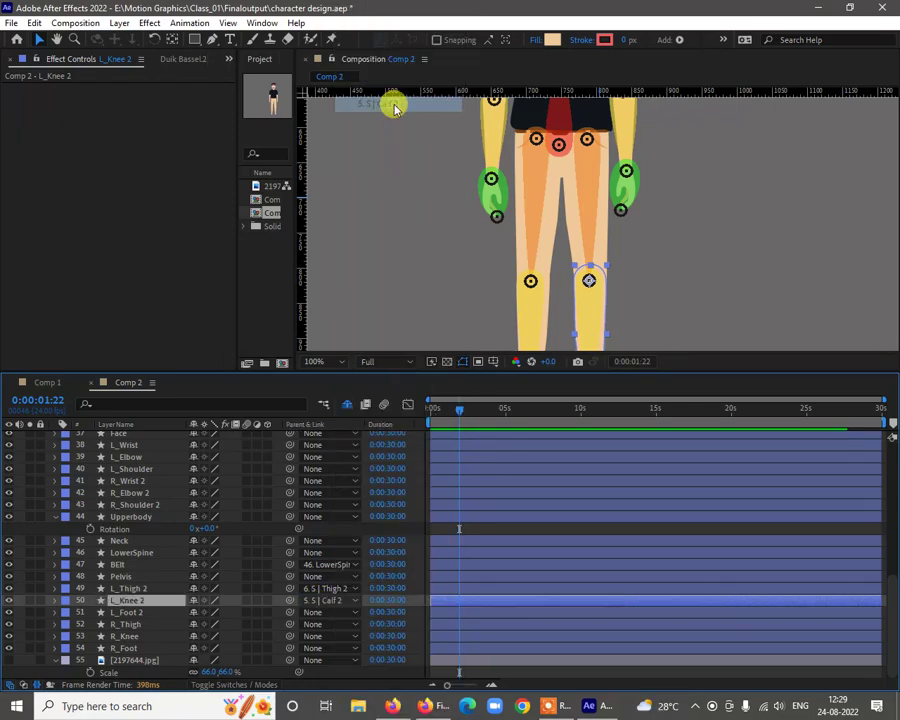
# Parent the L_Foot 2 layer to the S | Foot 2 structure
pyautogui.click(140, 612)
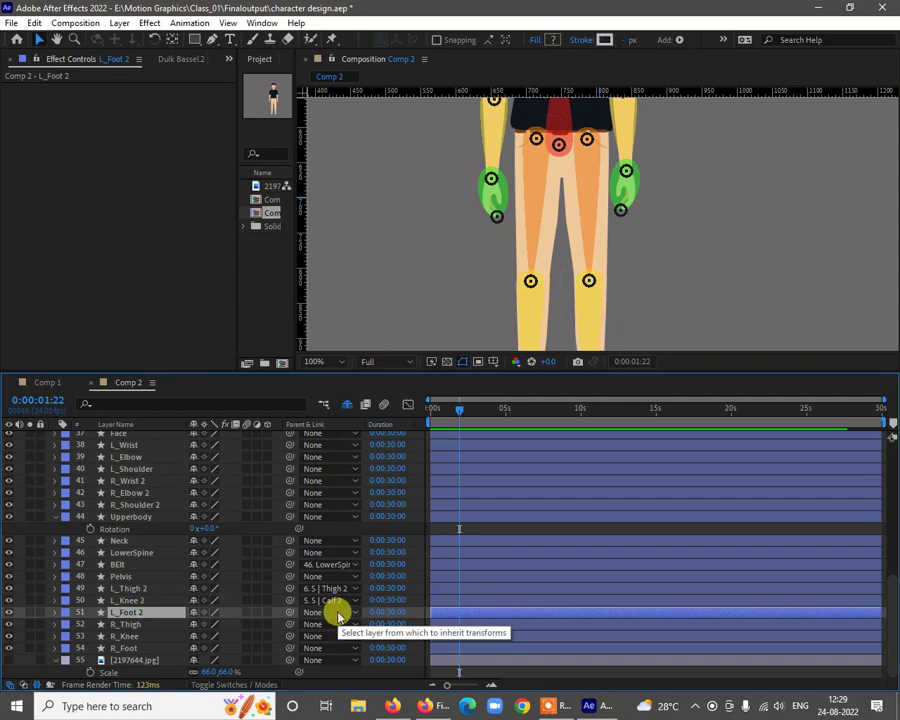
pyautogui.click(338, 614)
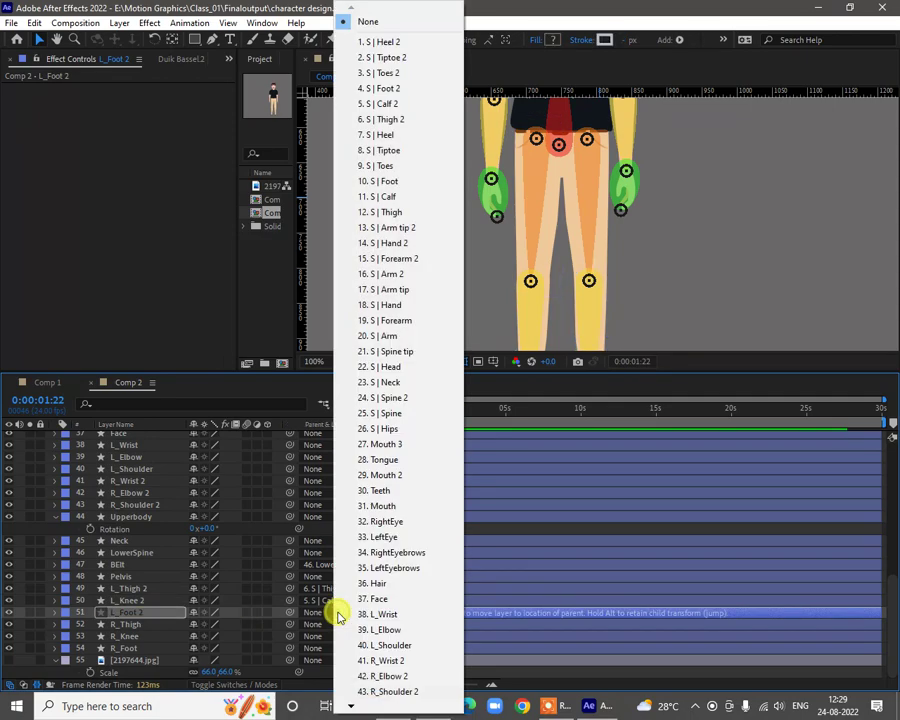
pyautogui.click(408, 93)
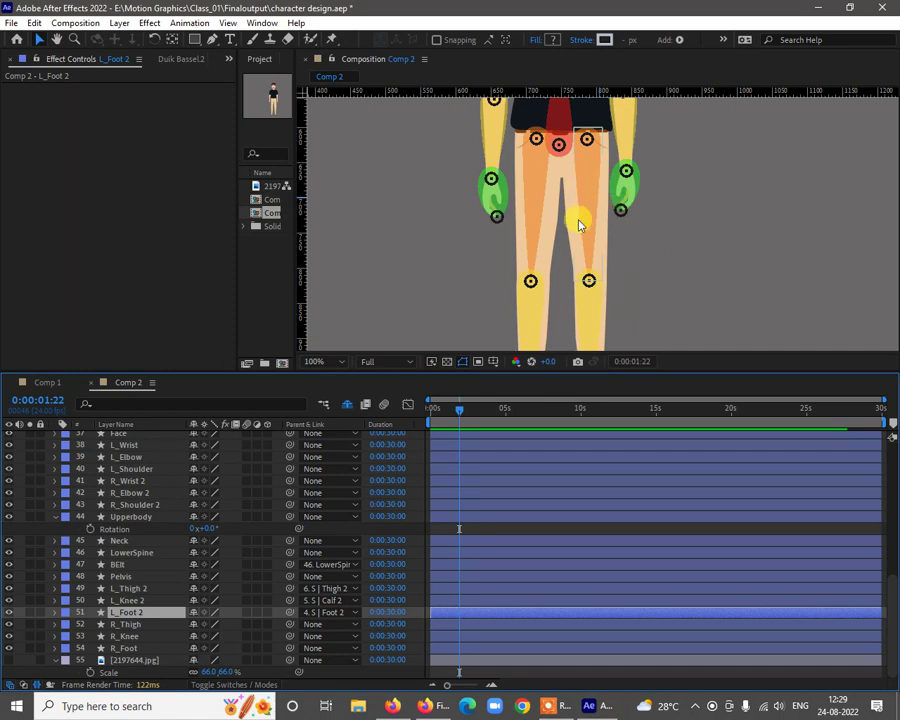
pyautogui.scroll(3, 120, 502)
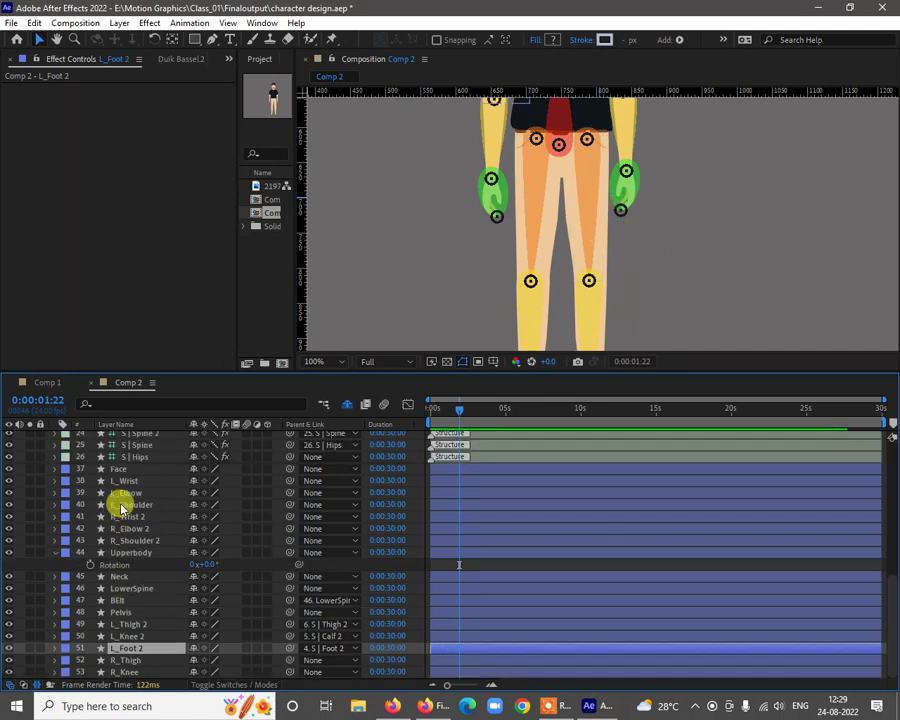
# Test the leg rig by rotating the S | Thigh 2 structure to about 27°, and undo the rotation
pyautogui.scroll(5, 153, 506)
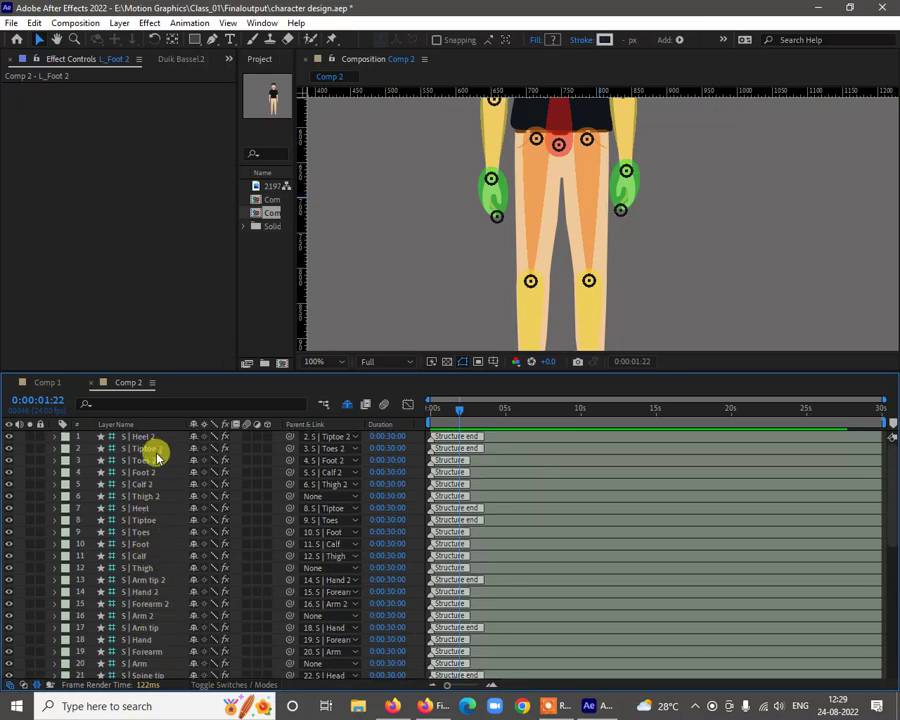
pyautogui.click(148, 497)
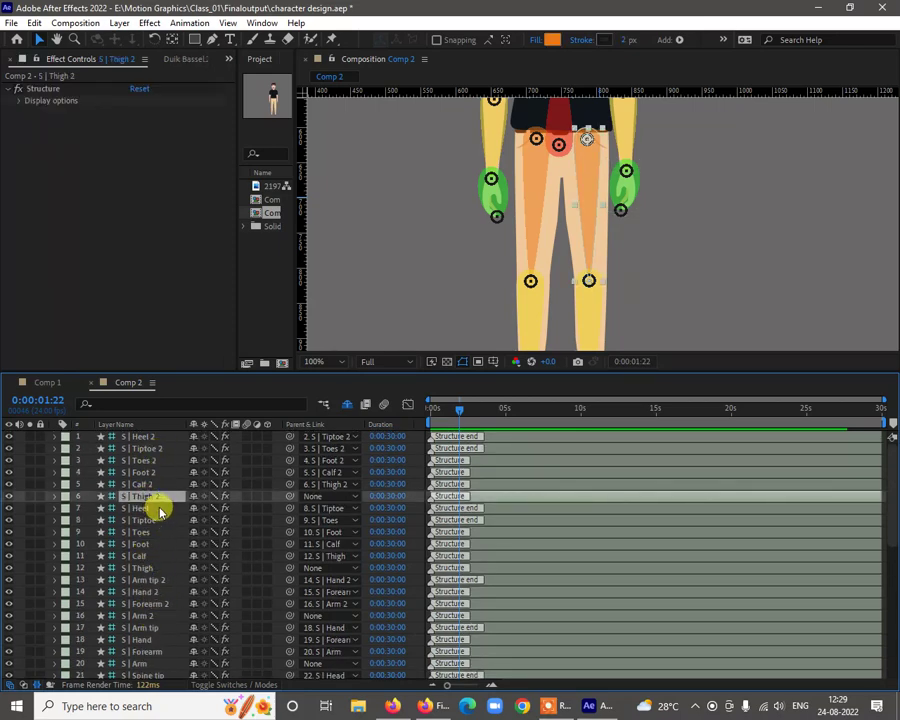
pyautogui.press('r')
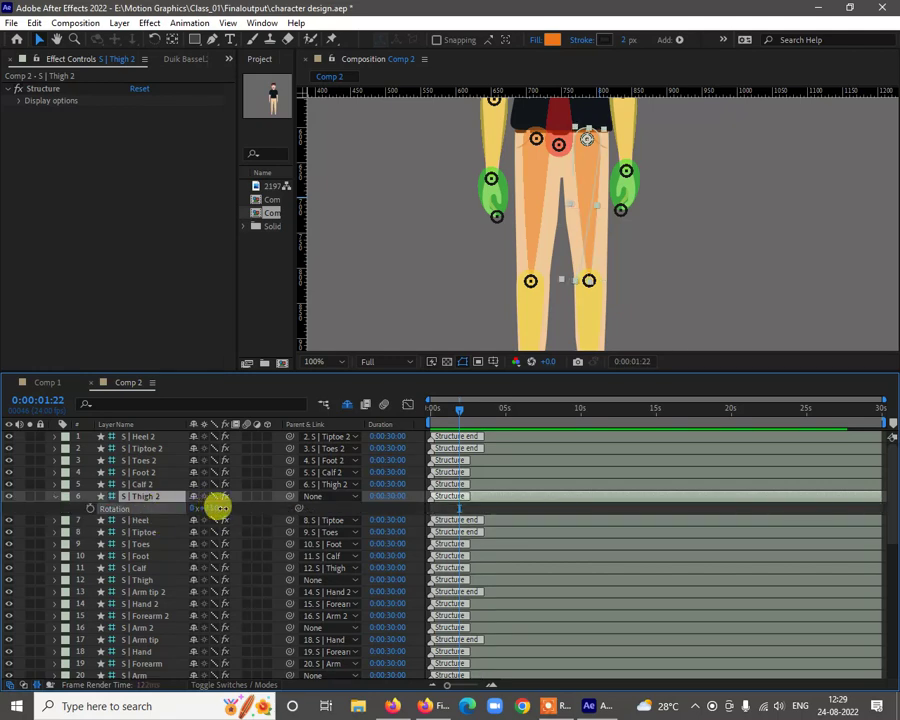
pyautogui.moveTo(220, 504); pyautogui.dragTo(226, 508)
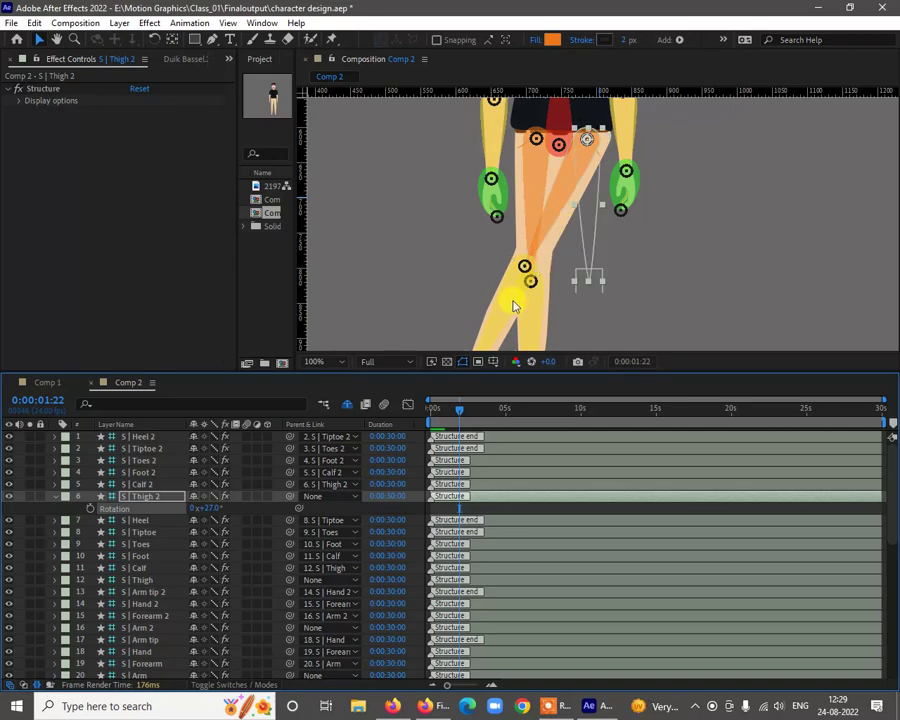
pyautogui.hotkey('ctrl', 'z')
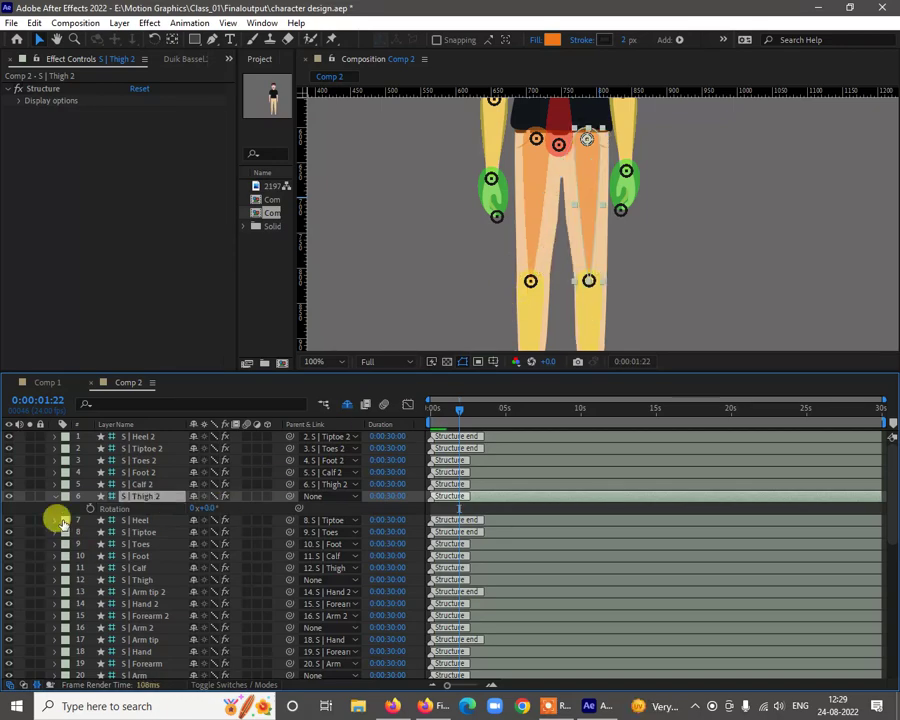
pyautogui.click(55, 496)
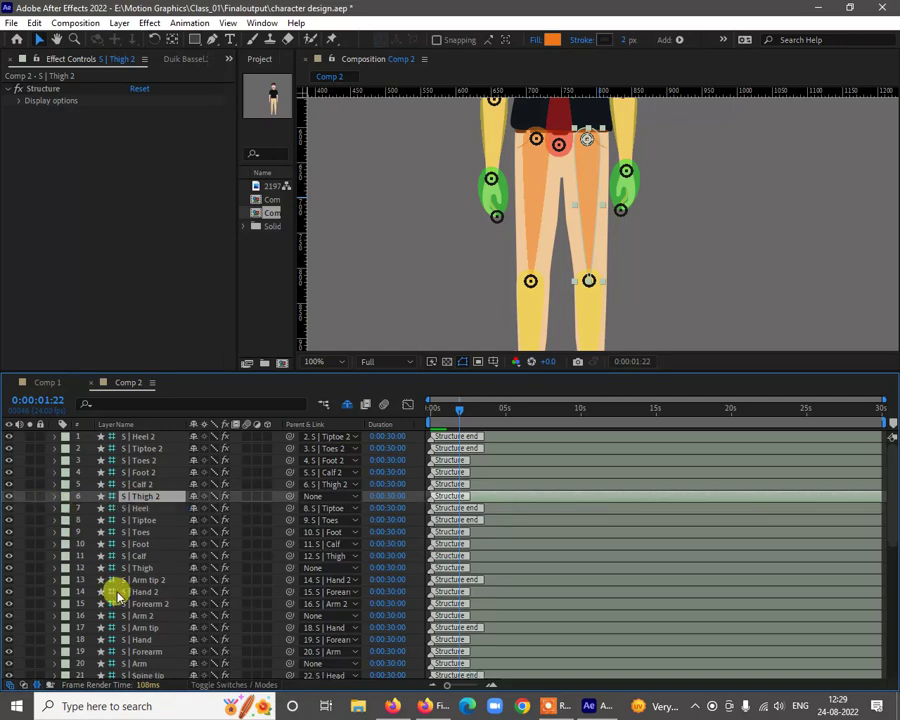
# Parent the R_Thigh layer to the S | Thigh structure
pyautogui.press('space')
pyautogui.moveTo(698, 236); pyautogui.dragTo(693, 146)
pyautogui.moveTo(671, 260)
pyautogui.mouseDown()
pyautogui.moveTo(697, 242)
pyautogui.moveTo(687, 250)
pyautogui.mouseUp()
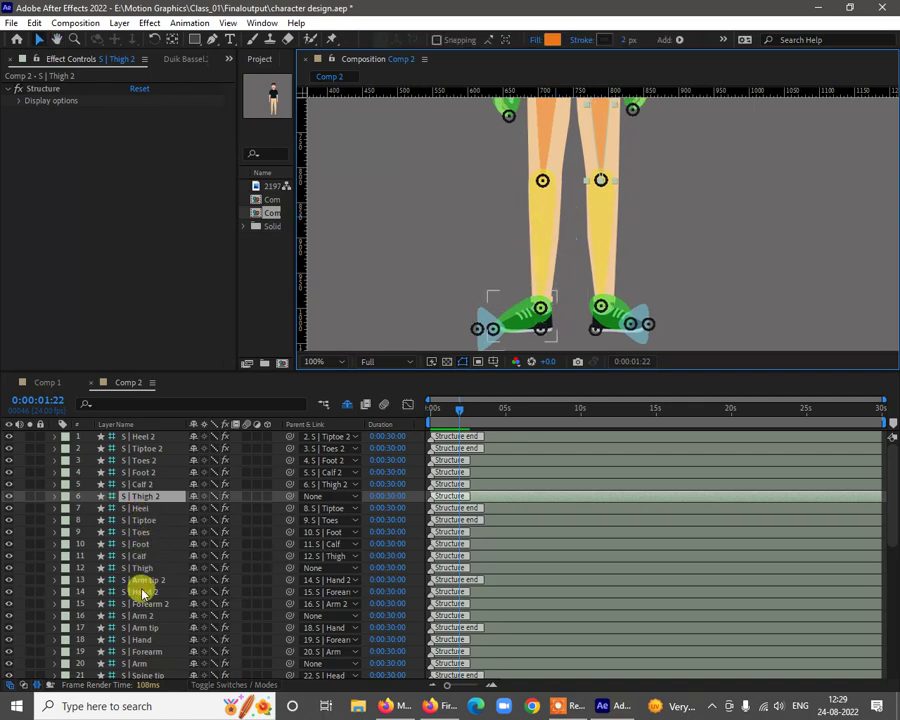
pyautogui.scroll(-6, 150, 570)
pyautogui.scroll(-2, 152, 608)
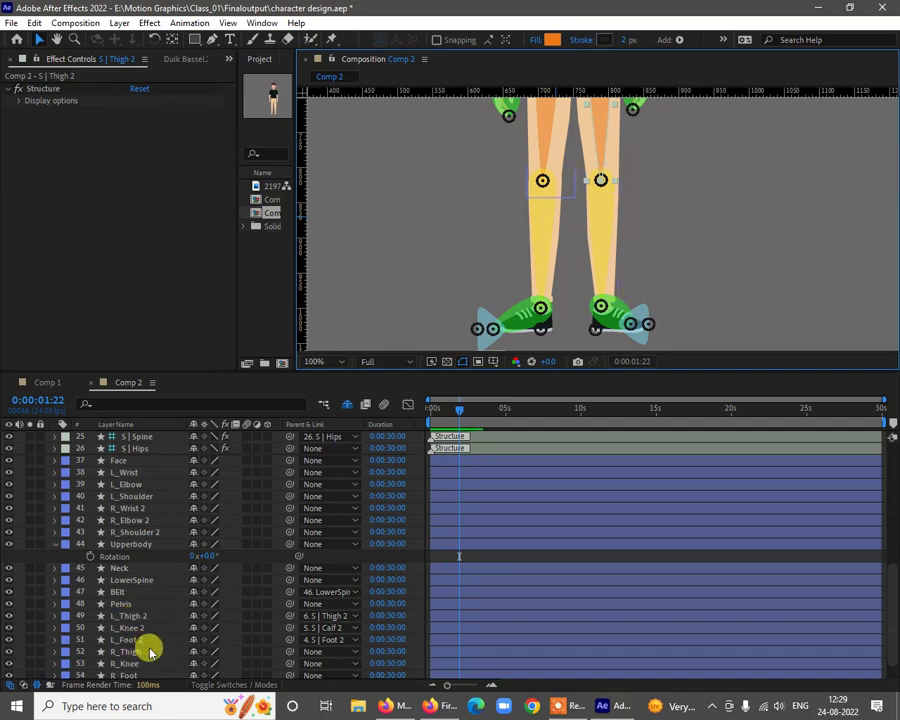
pyautogui.scroll(-1, 133, 620)
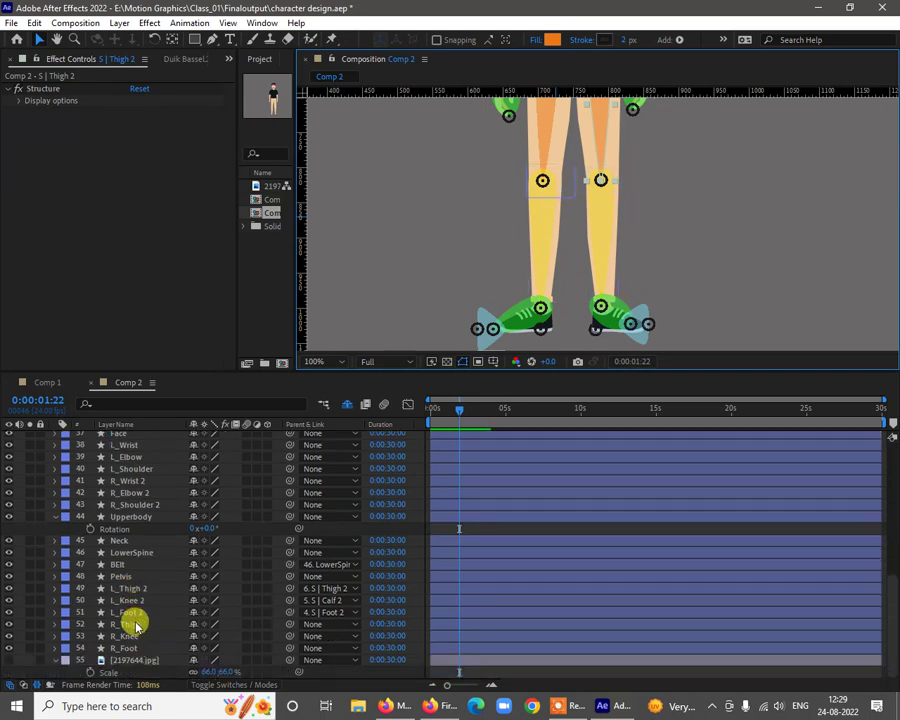
pyautogui.click(136, 623)
pyautogui.click(310, 624)
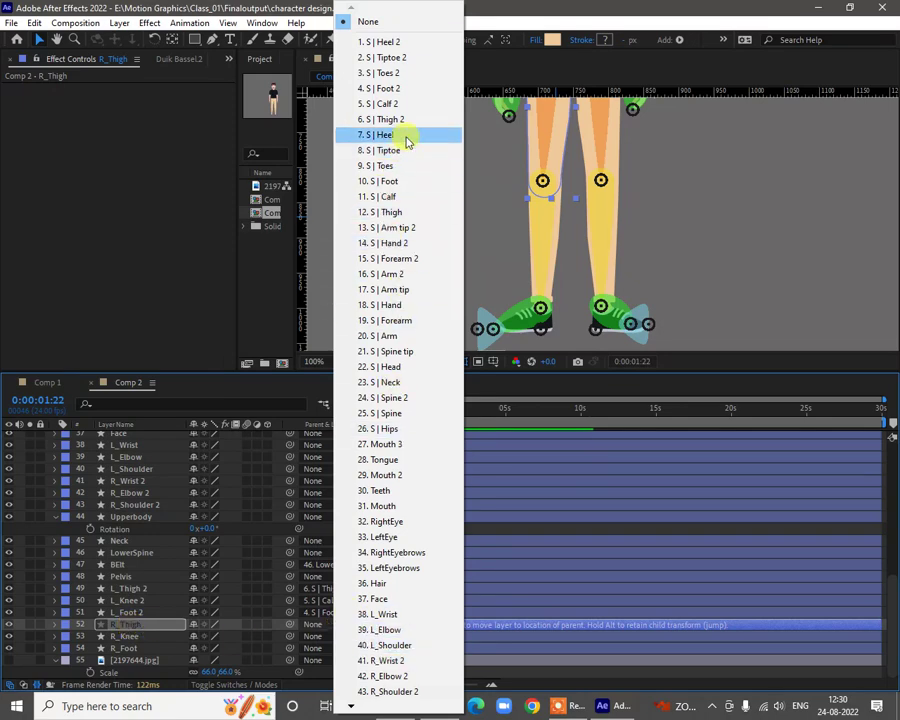
pyautogui.click(395, 212)
# Parent the R_Knee layer to S | Calf and the R_Foot layer to S | Foot
pyautogui.click(185, 637)
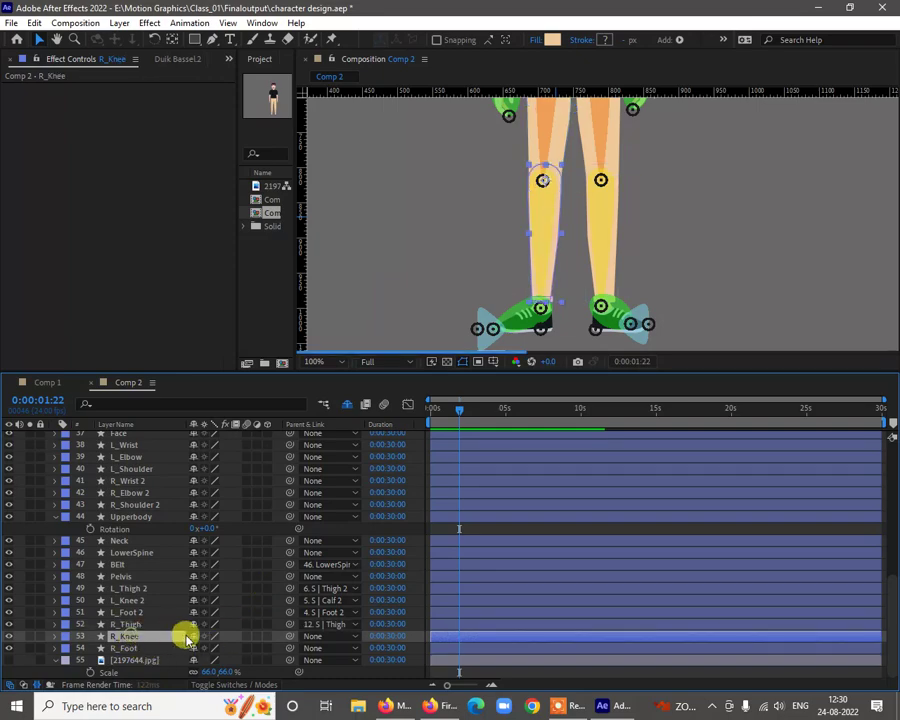
pyautogui.click(312, 636)
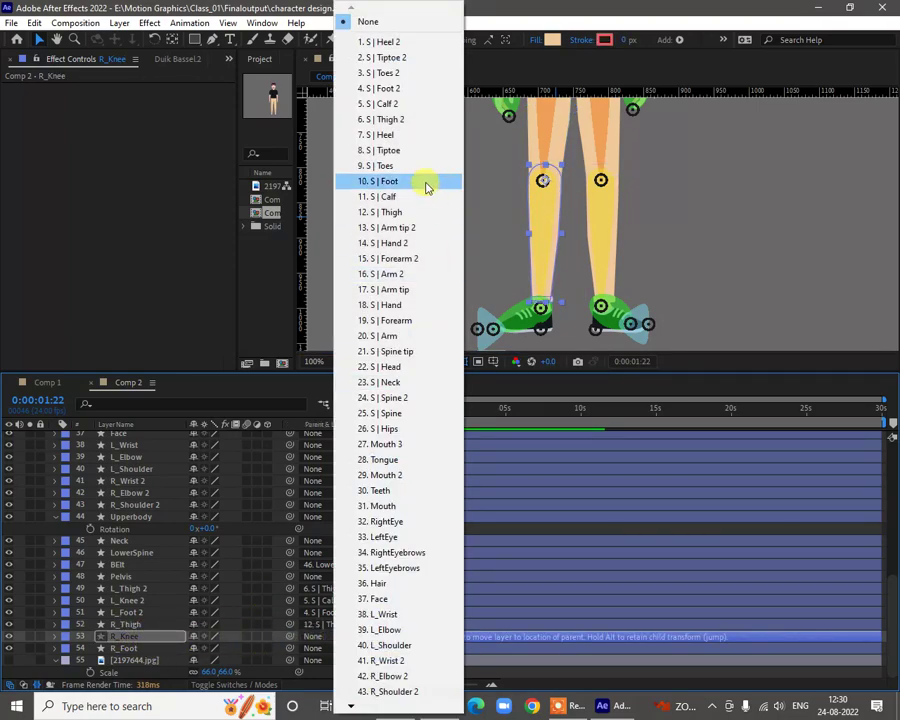
pyautogui.click(395, 196)
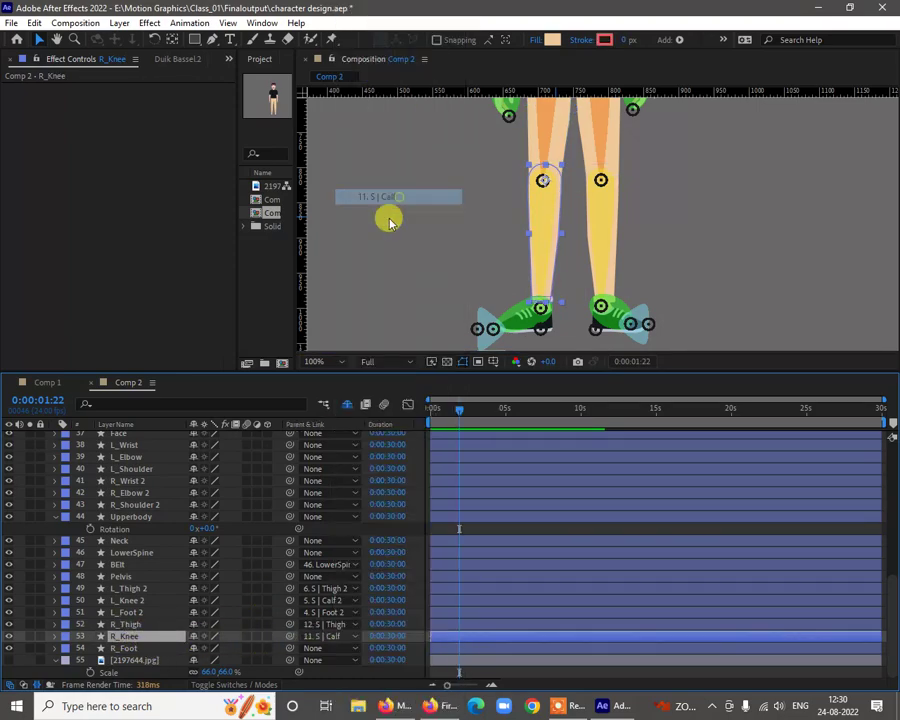
pyautogui.click(130, 648)
pyautogui.click(311, 648)
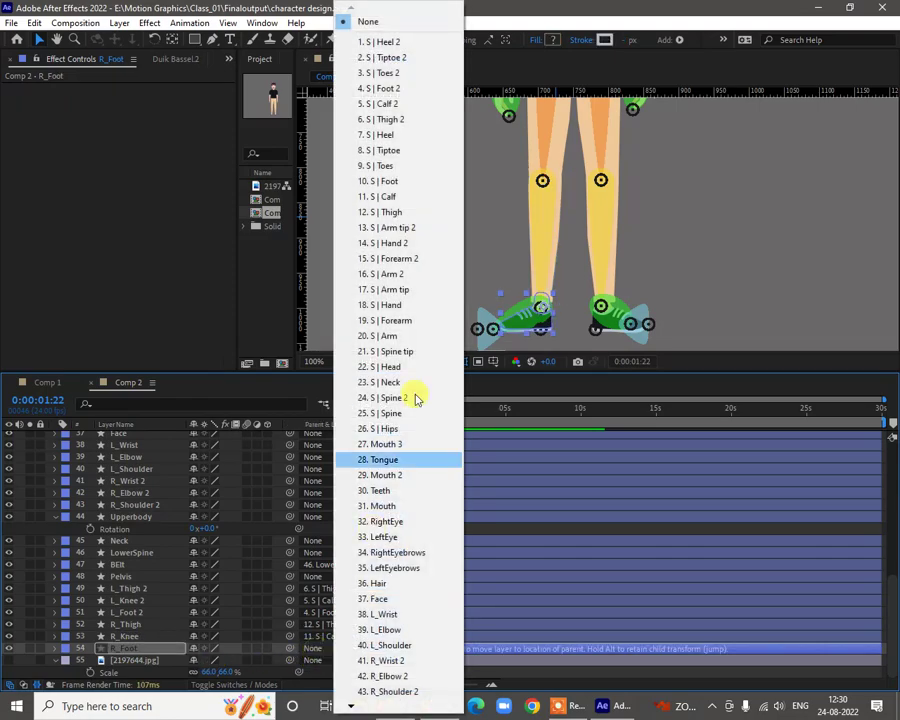
pyautogui.click(390, 183)
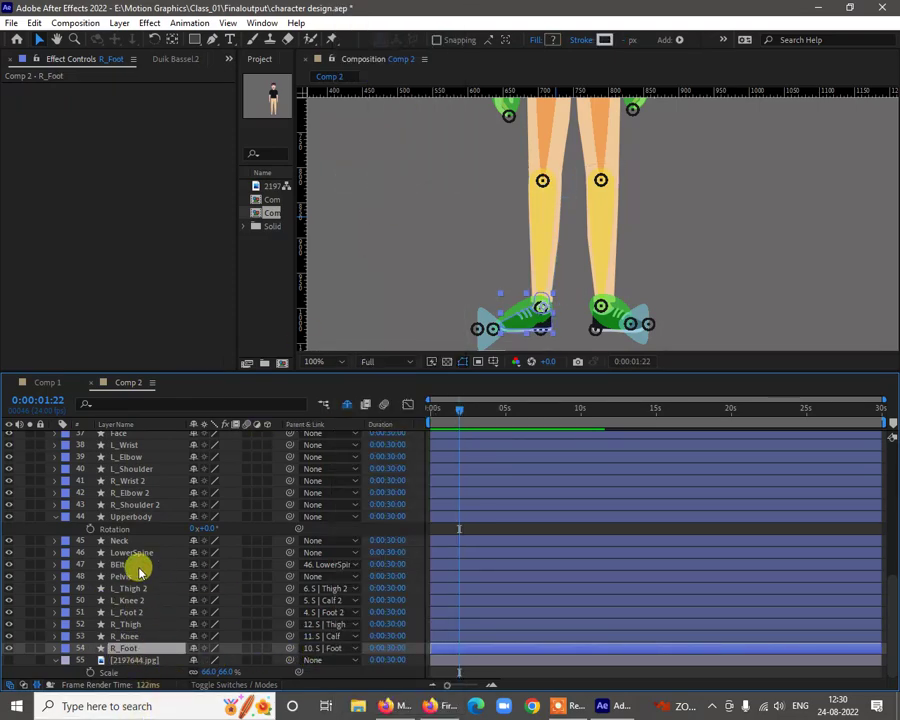
# Collapse the Upperbody layer's properties and parent the Pelvis layer to the S | Hips structure
pyautogui.click(55, 516)
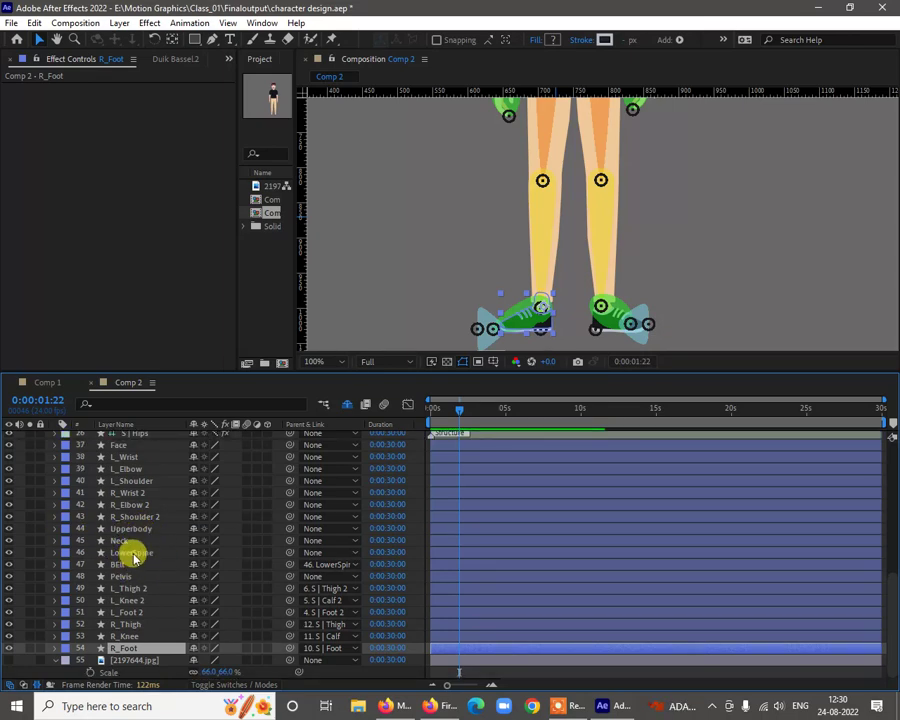
pyautogui.click(133, 555)
pyautogui.click(120, 576)
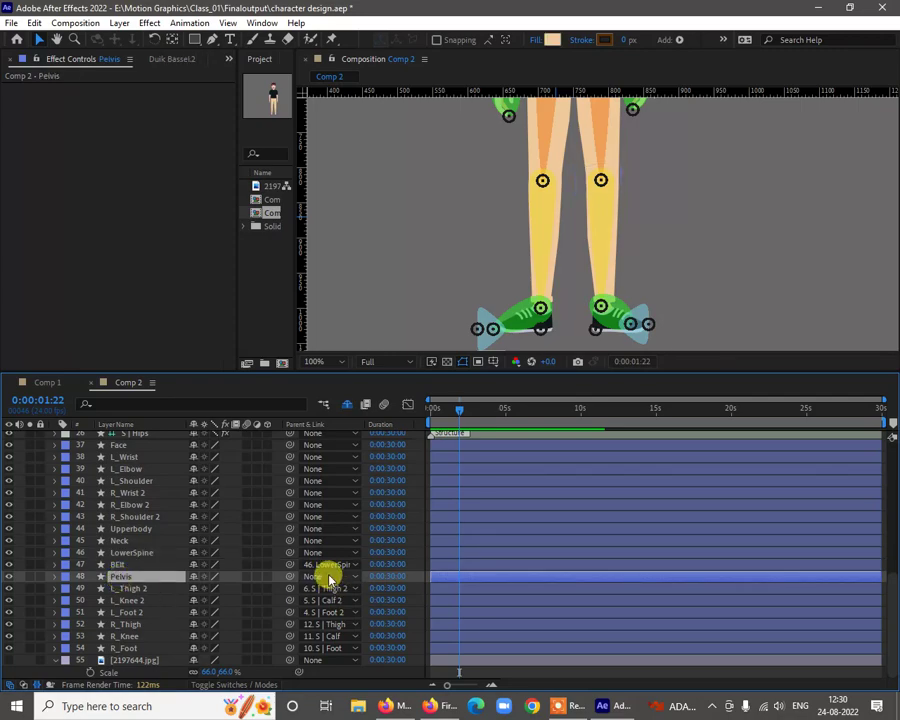
pyautogui.click(330, 578)
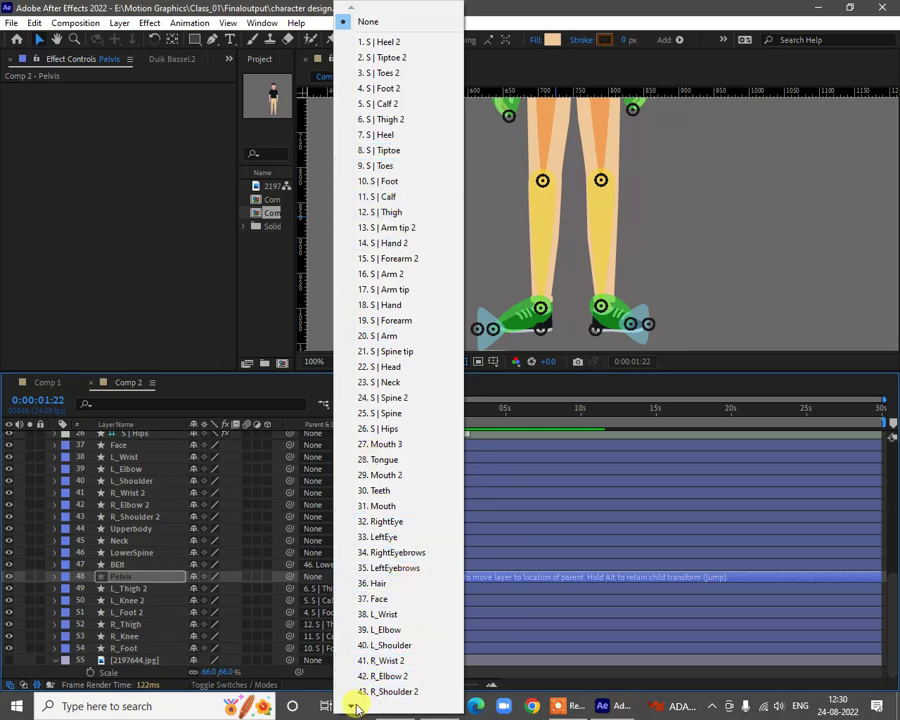
pyautogui.moveTo(356, 708)
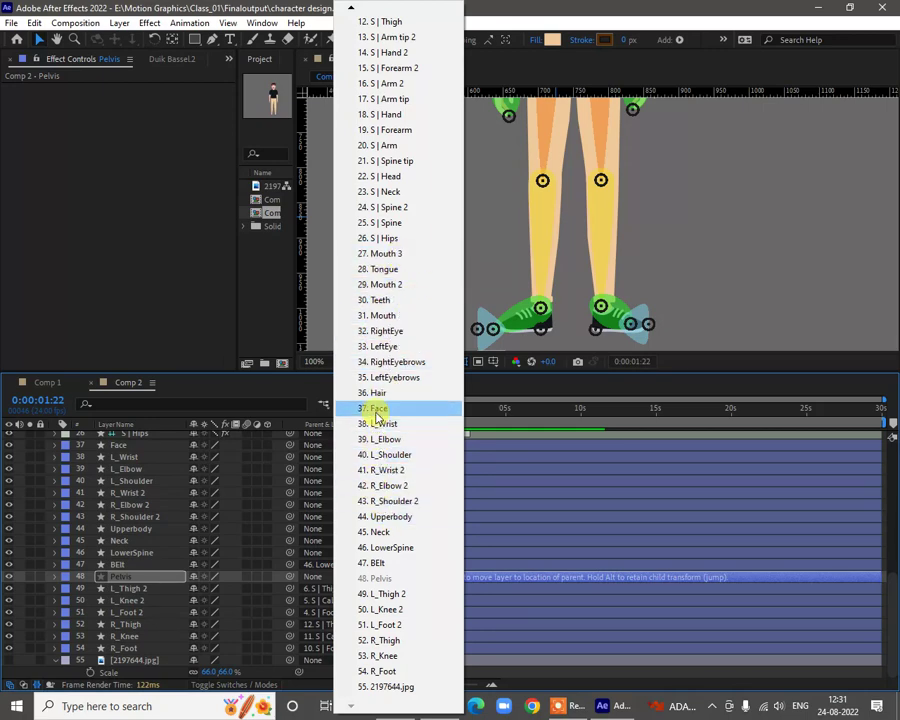
pyautogui.click(386, 239)
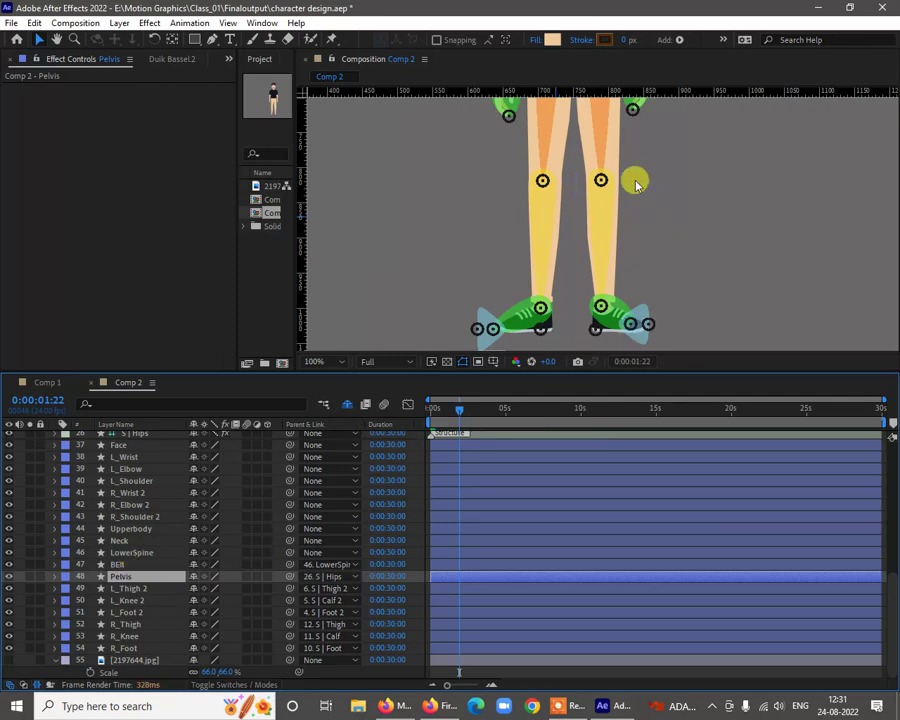
# Examine how the S | Hips, S | Spine and S | Spine 2 structures sit on the torso by selecting each in turn
pyautogui.press('h')
pyautogui.moveTo(640, 195); pyautogui.dragTo(623, 356)
pyautogui.press('v')
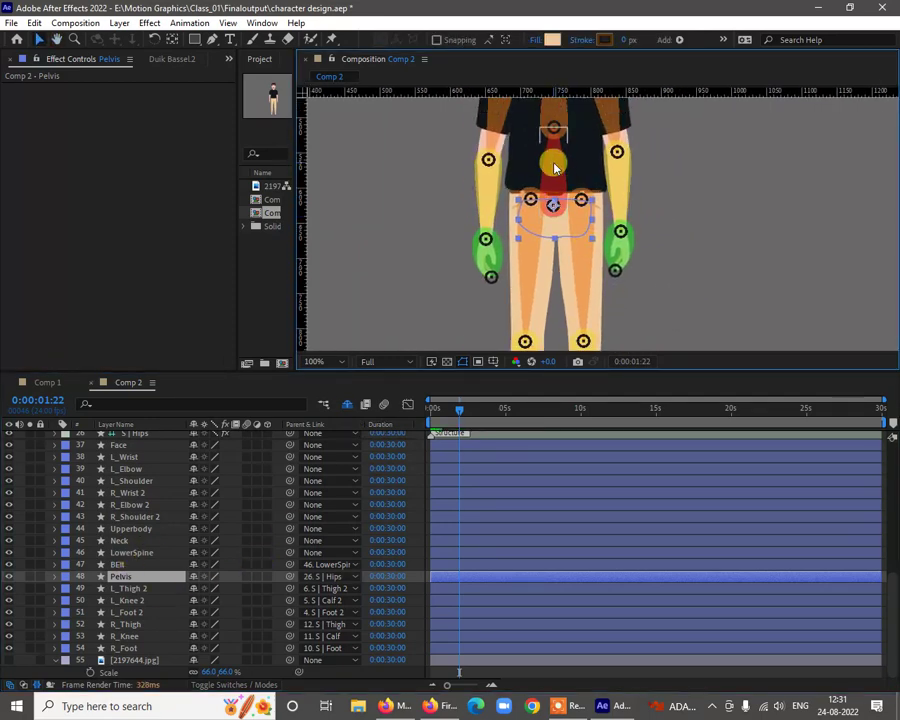
pyautogui.click(556, 168)
pyautogui.press('h')
pyautogui.moveTo(687, 185); pyautogui.dragTo(695, 243)
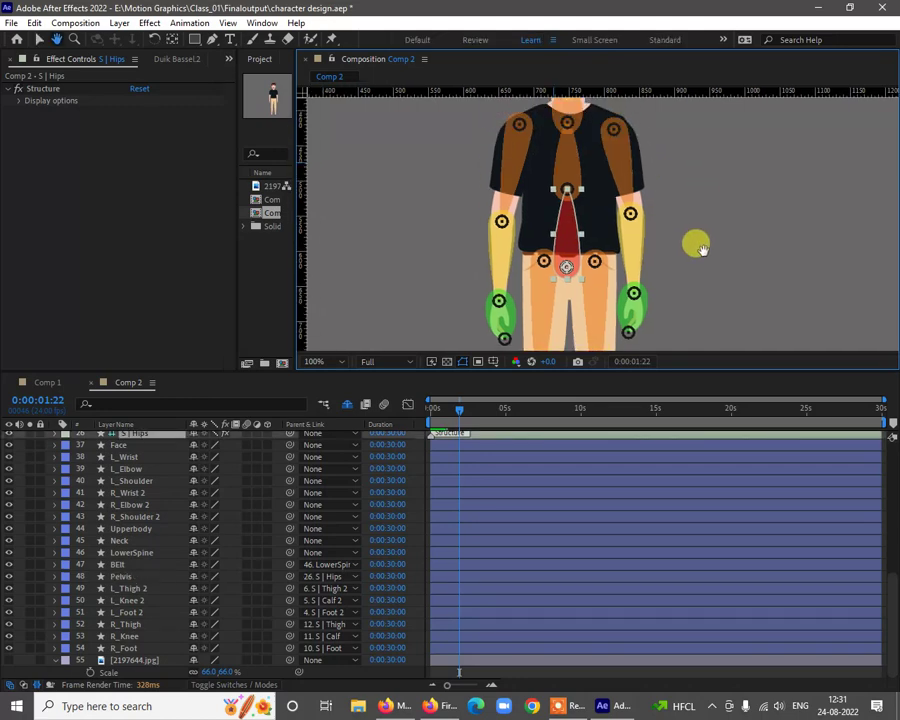
pyautogui.press('v')
pyautogui.click(571, 174)
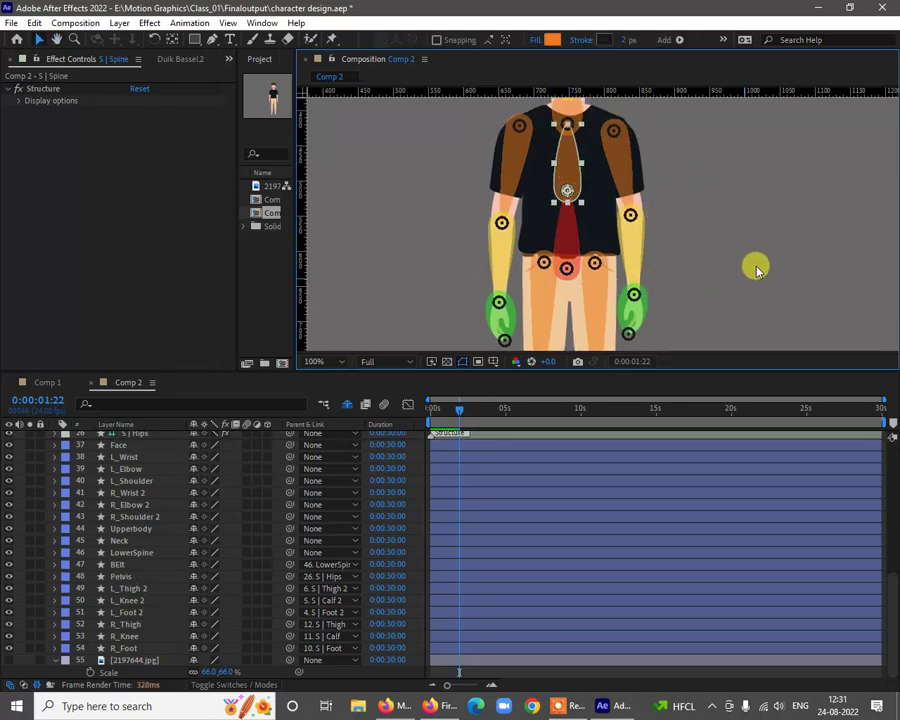
pyautogui.press('h')
pyautogui.moveTo(752, 263); pyautogui.dragTo(750, 225)
pyautogui.press('v')
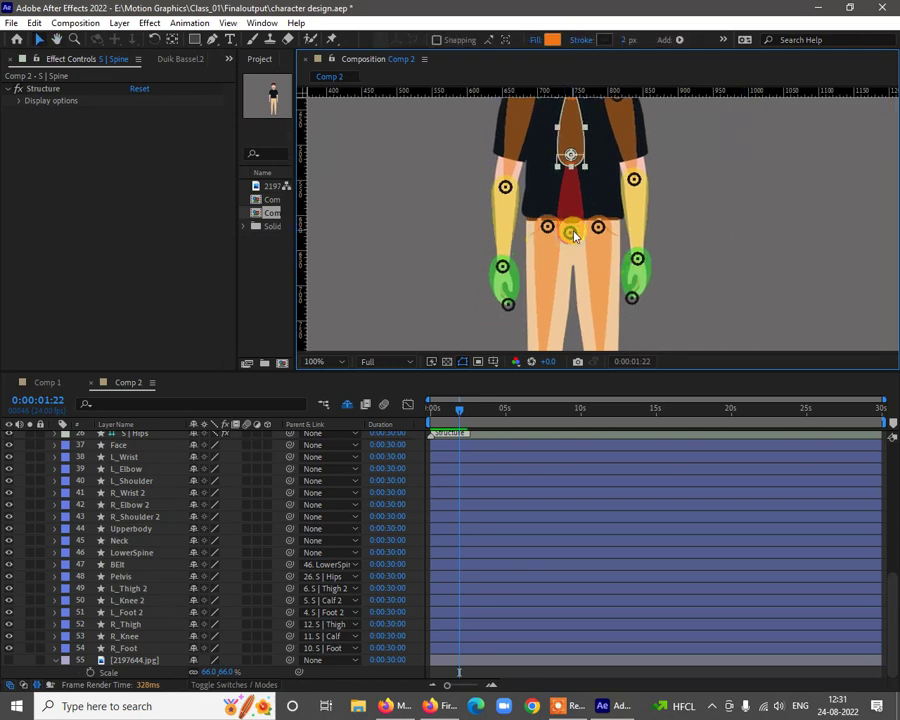
pyautogui.click(571, 232)
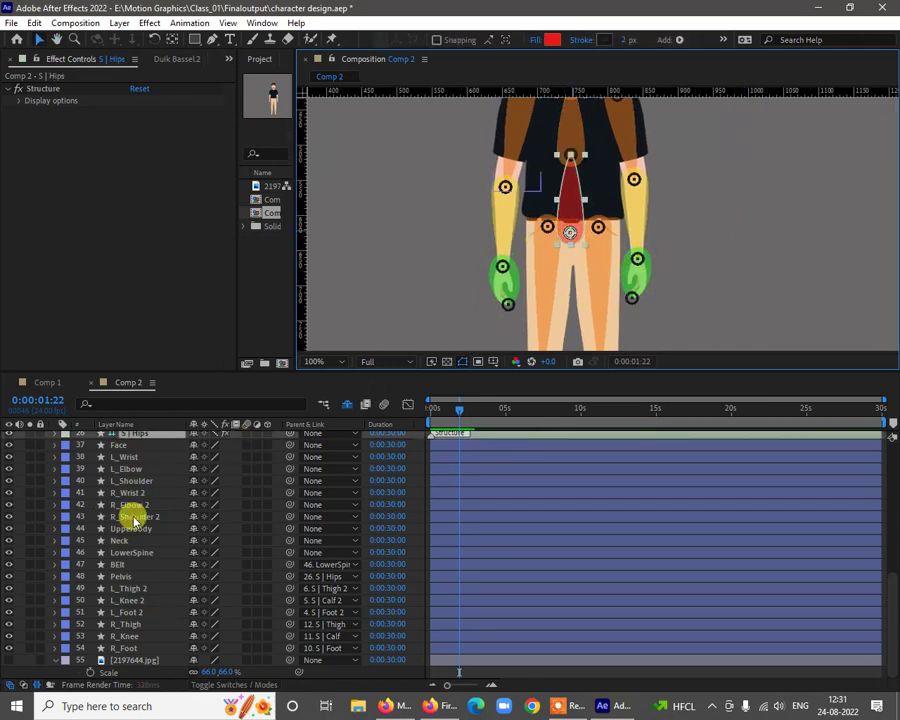
pyautogui.scroll(3, 131, 515)
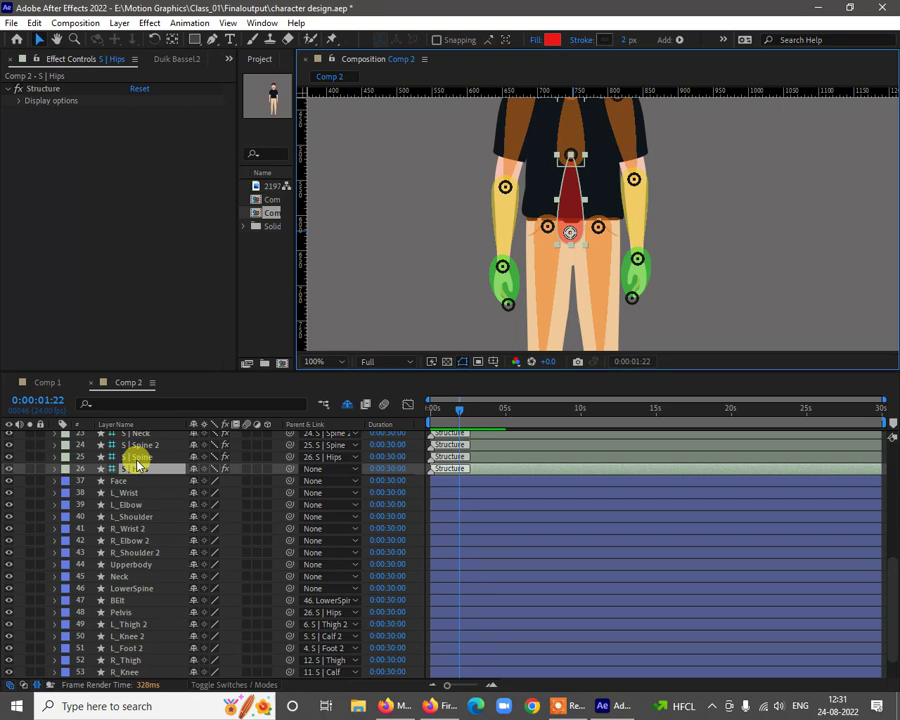
pyautogui.press('h')
pyautogui.moveTo(717, 251); pyautogui.dragTo(731, 271)
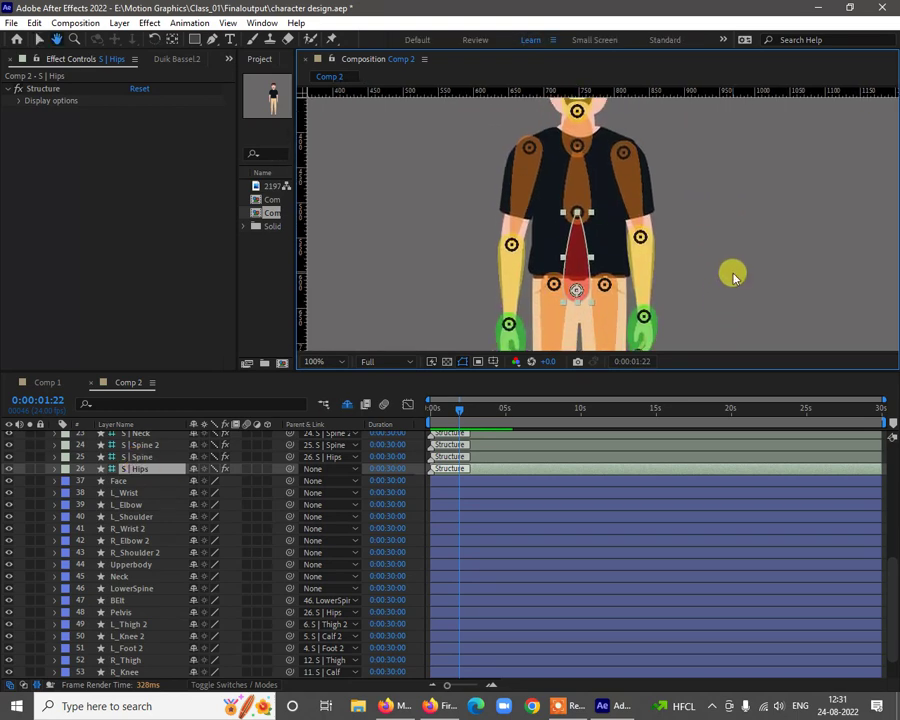
pyautogui.press('v')
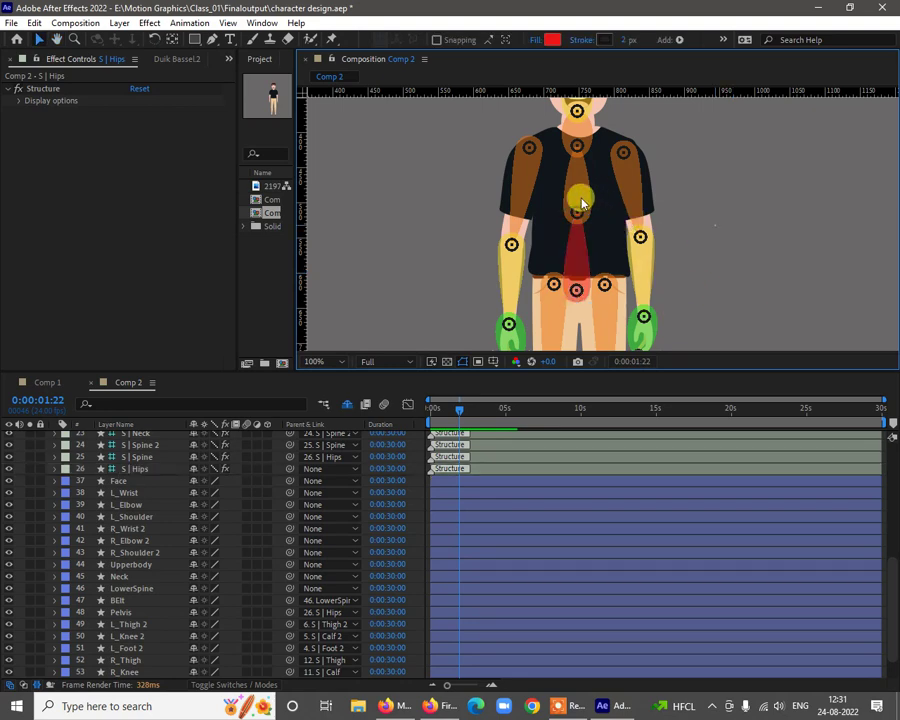
pyautogui.click(580, 208)
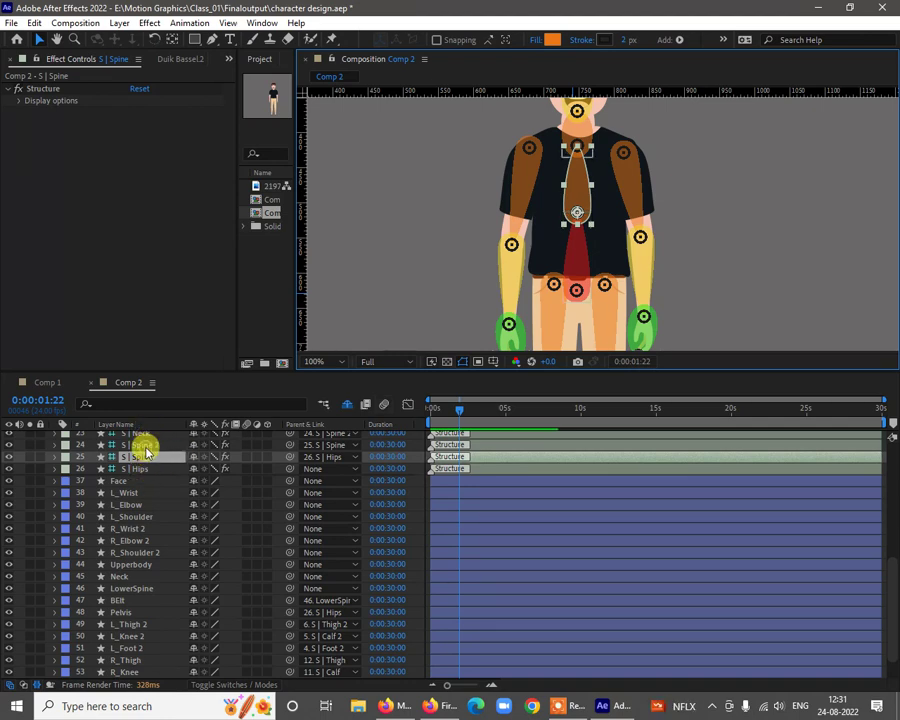
pyautogui.click(145, 447)
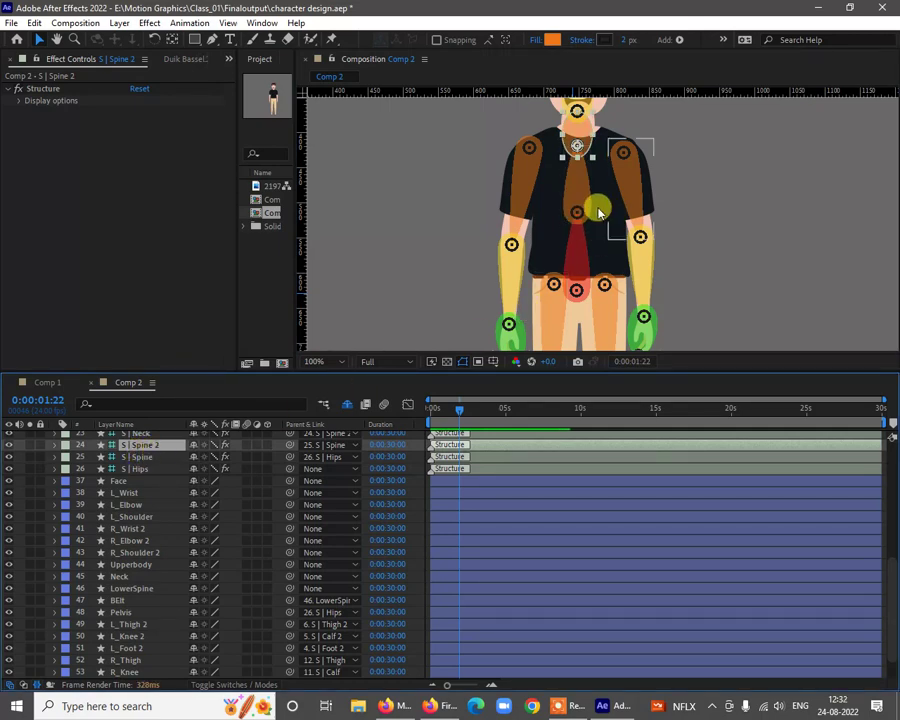
# Select the LowerSpine layer and place horizontal and vertical guides through its anchor point
pyautogui.moveTo(575, 215); pyautogui.dragTo(605, 262)
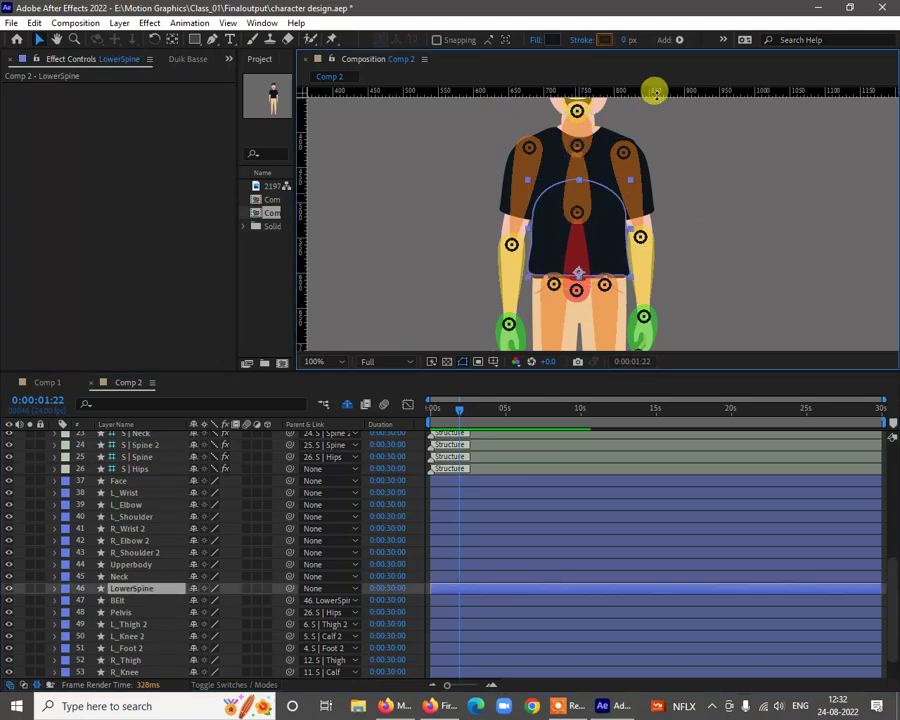
pyautogui.moveTo(656, 92); pyautogui.dragTo(665, 271)
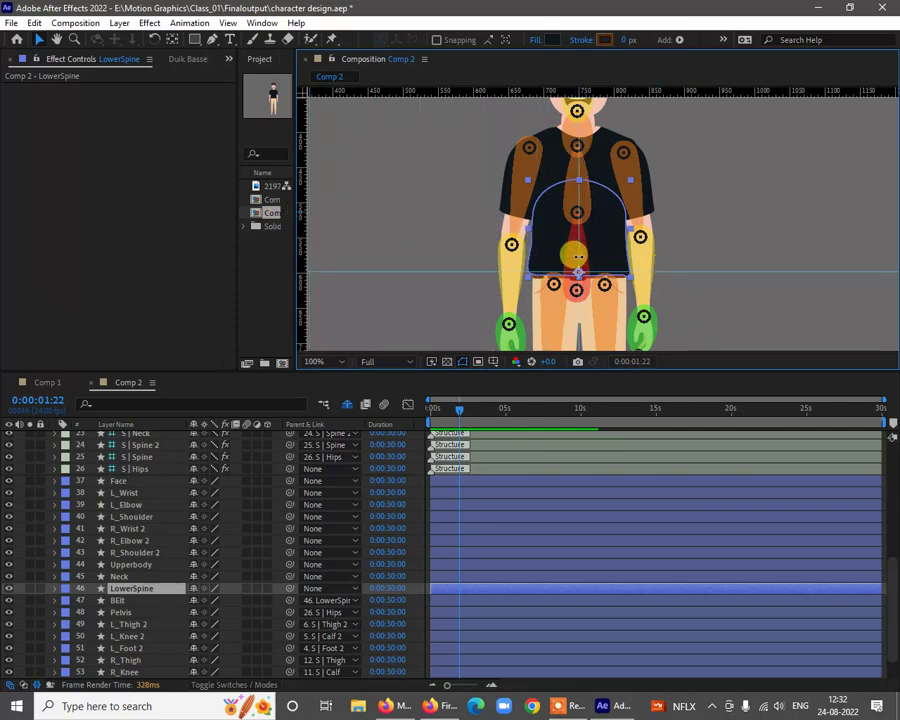
# Move the S | Spine structure down onto the guide intersection at the LowerSpine layer's anchor point
pyautogui.press('.')
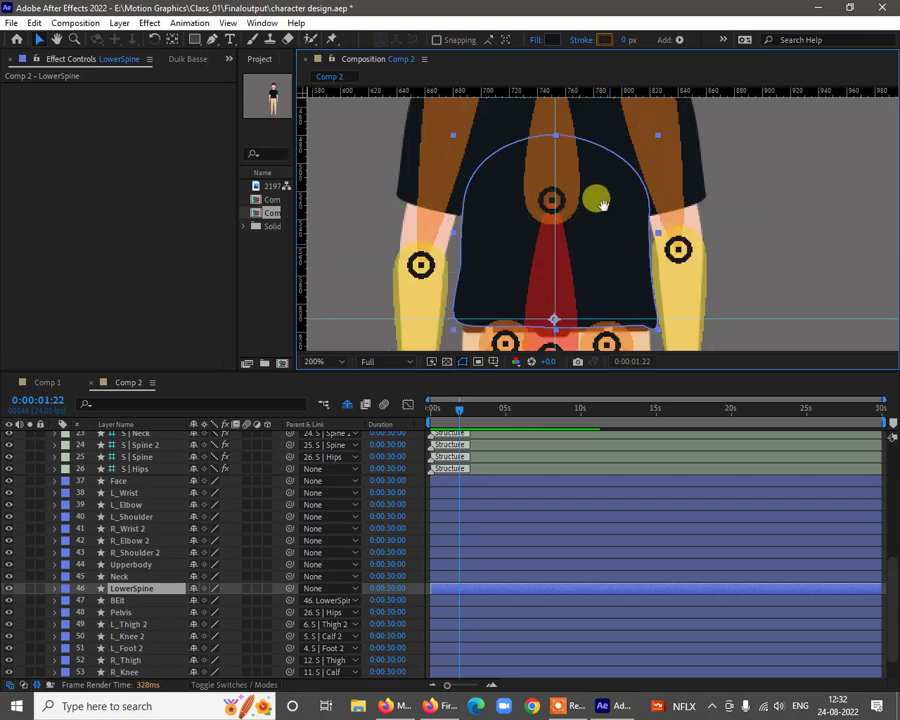
pyautogui.moveTo(602, 204); pyautogui.dragTo(596, 166)
pyautogui.click(836, 145)
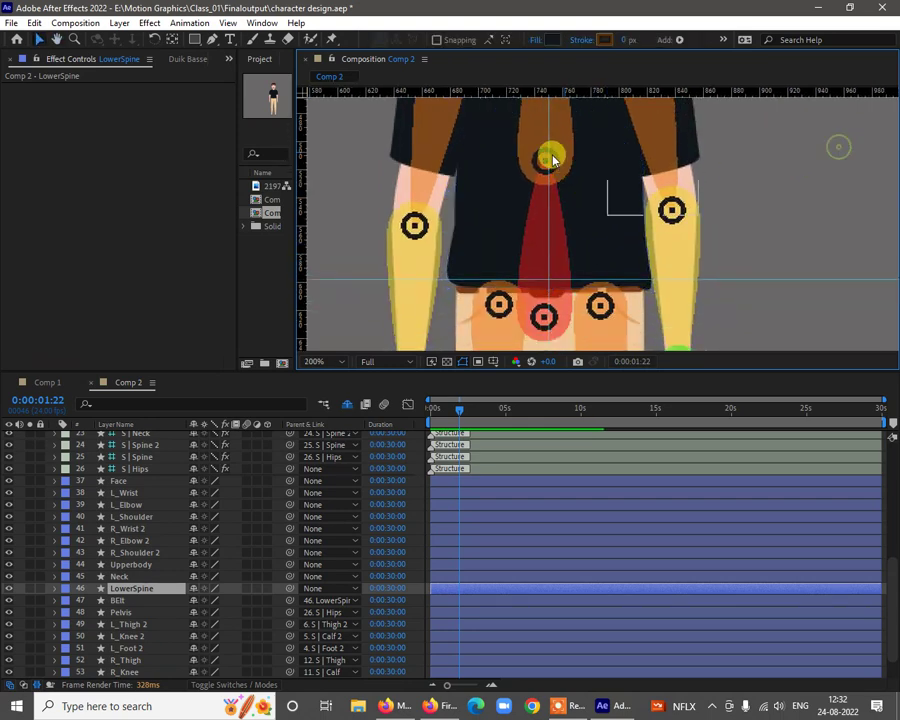
pyautogui.click(135, 460)
pyautogui.click(542, 161)
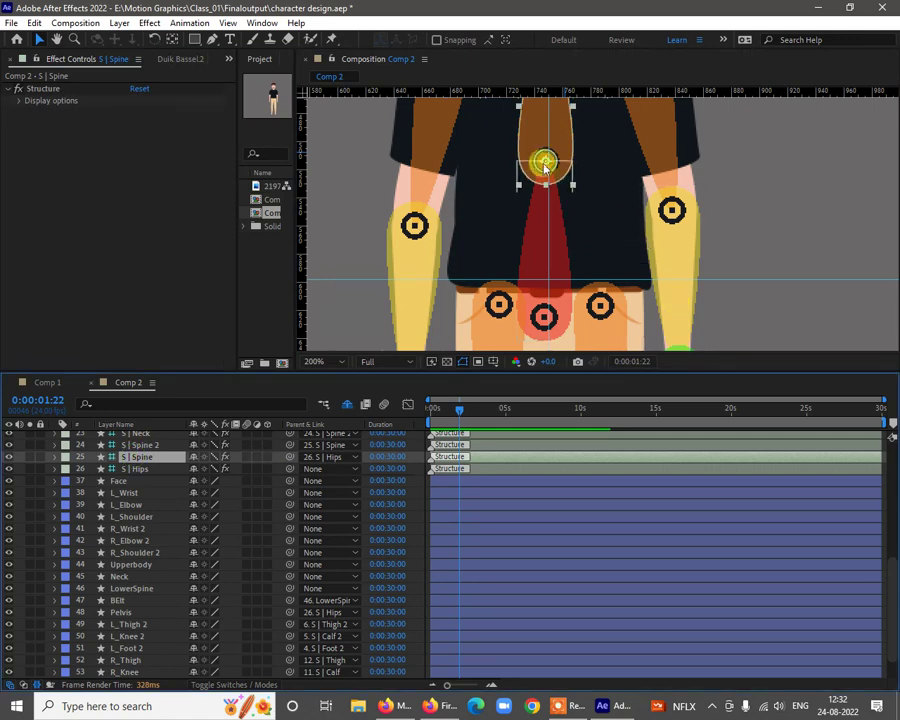
pyautogui.moveTo(544, 193); pyautogui.dragTo(547, 280)
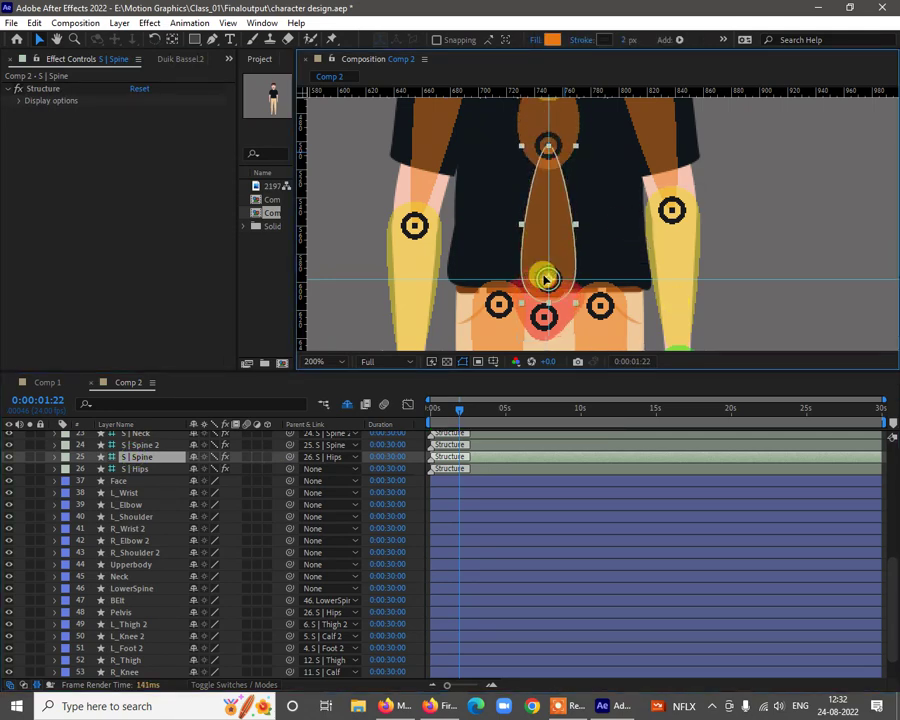
# Place a horizontal guide through the Upperbody layer's anchor point and move the S | Spine 2 structure onto that anchor
pyautogui.press('space')
pyautogui.moveTo(838, 204); pyautogui.dragTo(816, 312)
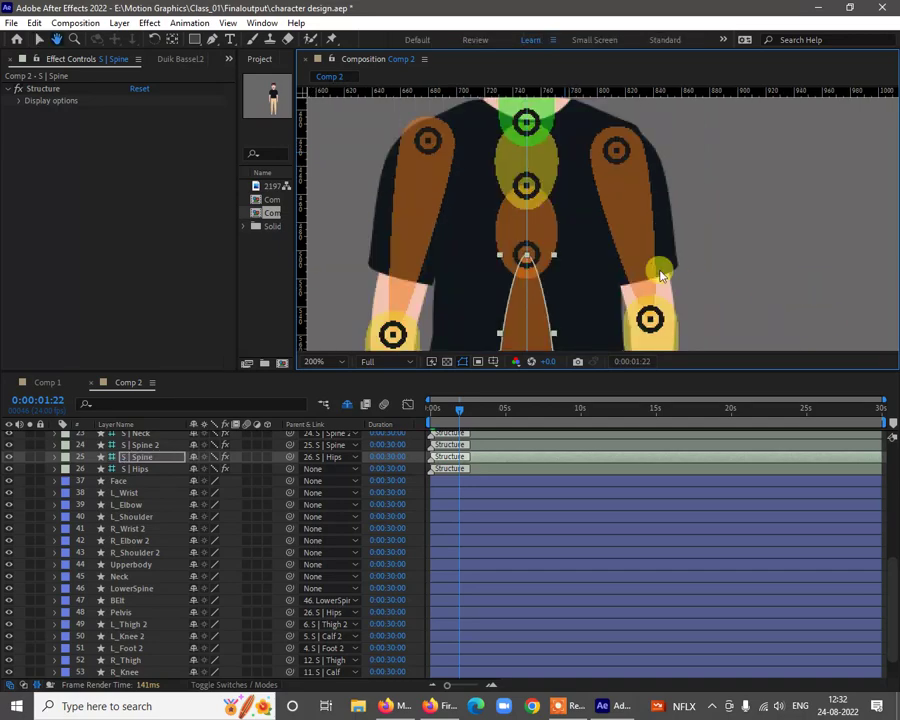
pyautogui.click(130, 445)
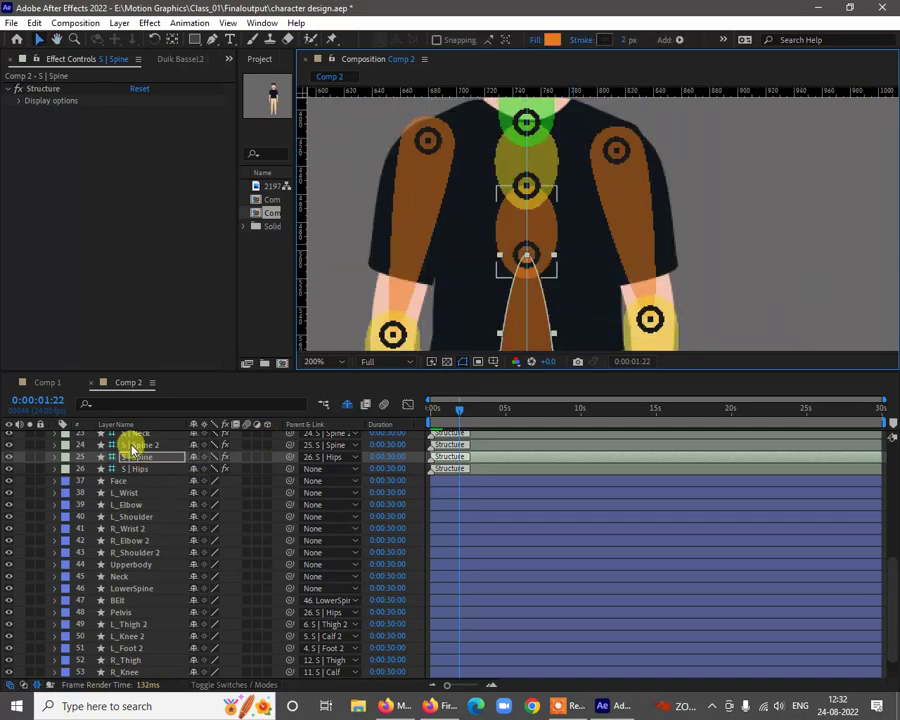
pyautogui.scroll(-2, 753, 165)
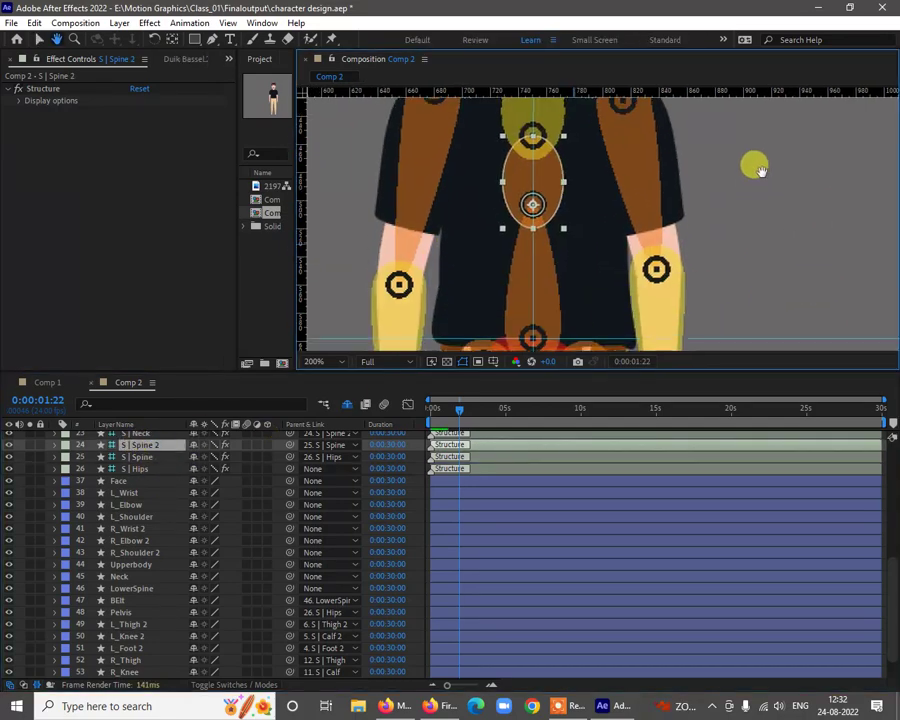
pyautogui.press('v')
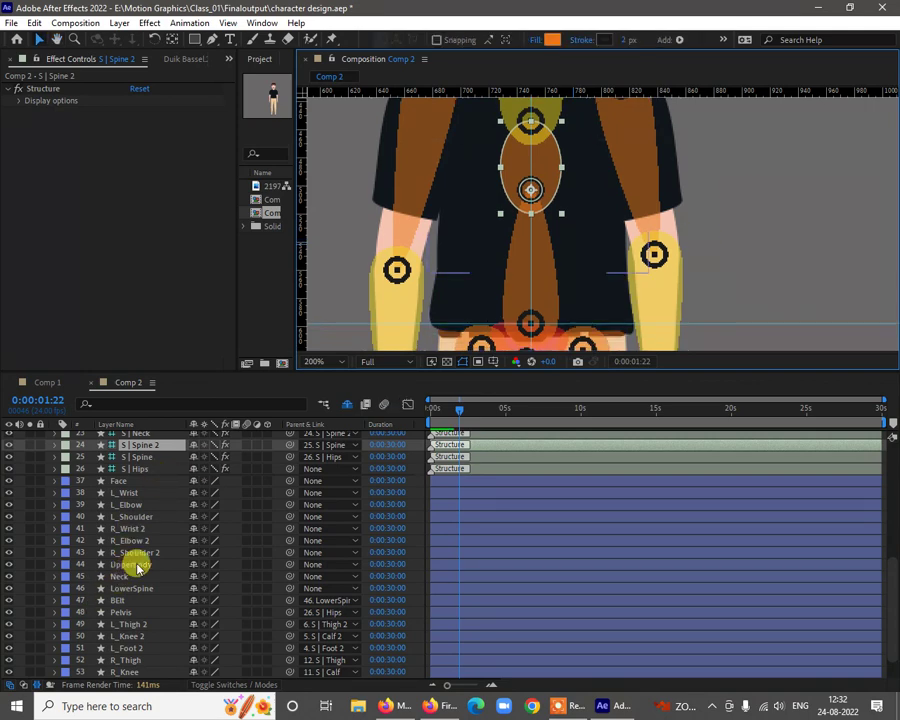
pyautogui.click(135, 565)
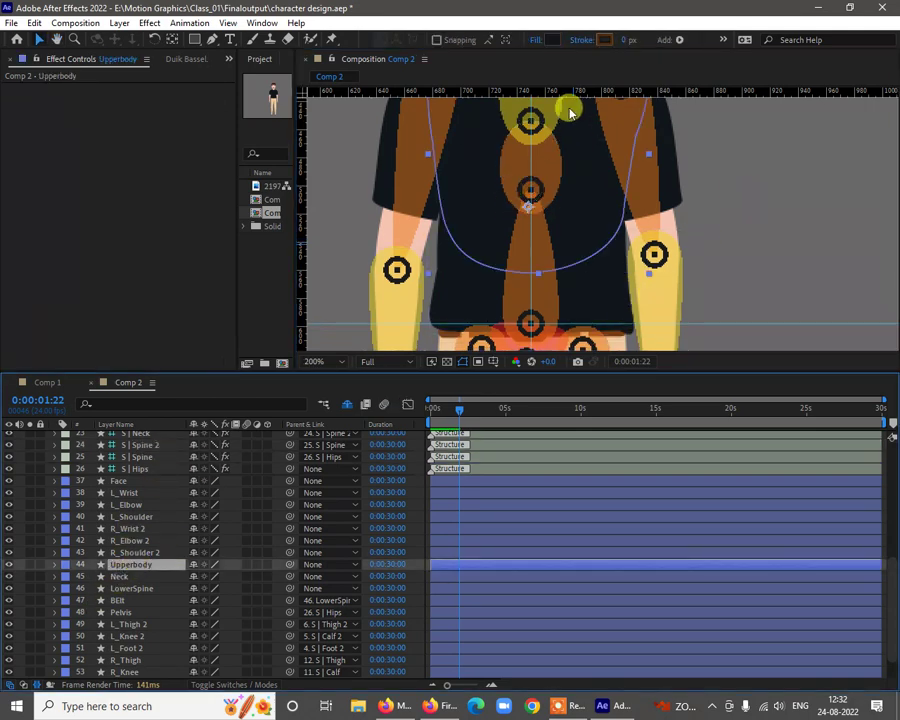
pyautogui.moveTo(577, 91); pyautogui.dragTo(569, 207)
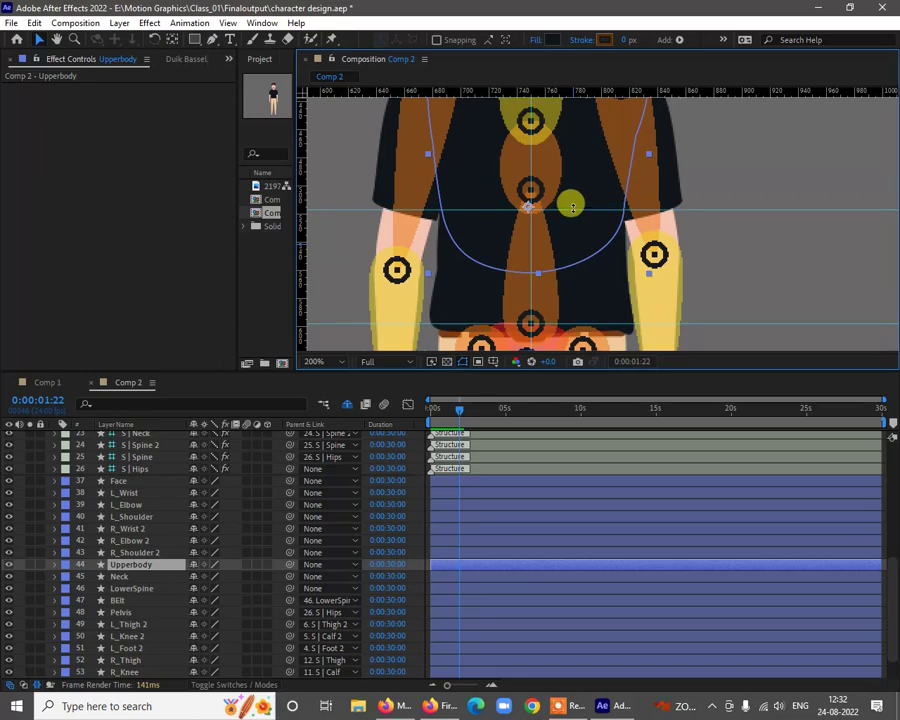
pyautogui.click(150, 444)
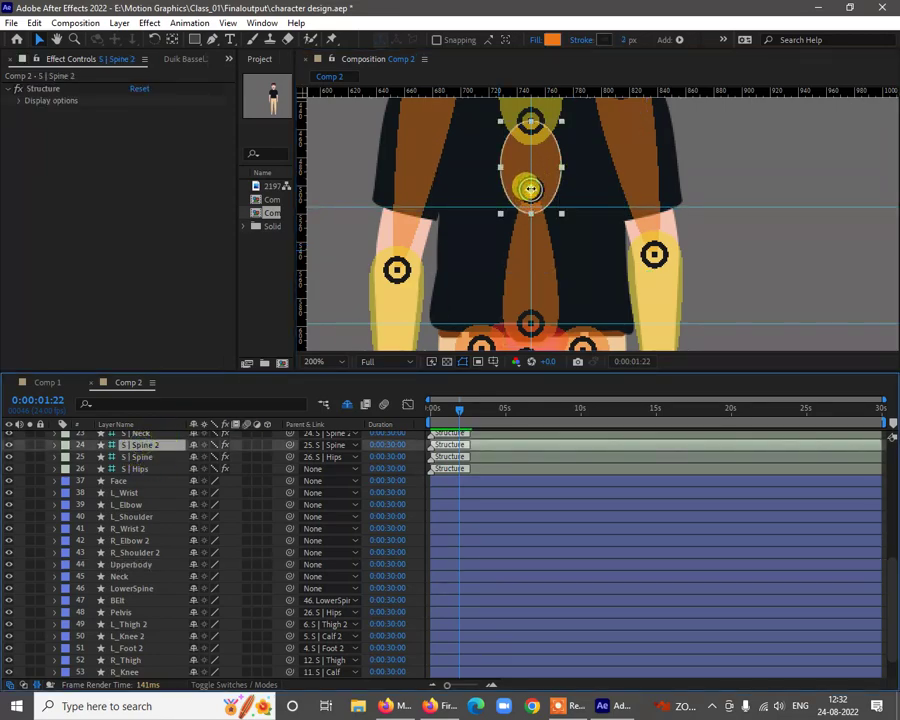
pyautogui.moveTo(532, 190); pyautogui.dragTo(530, 208)
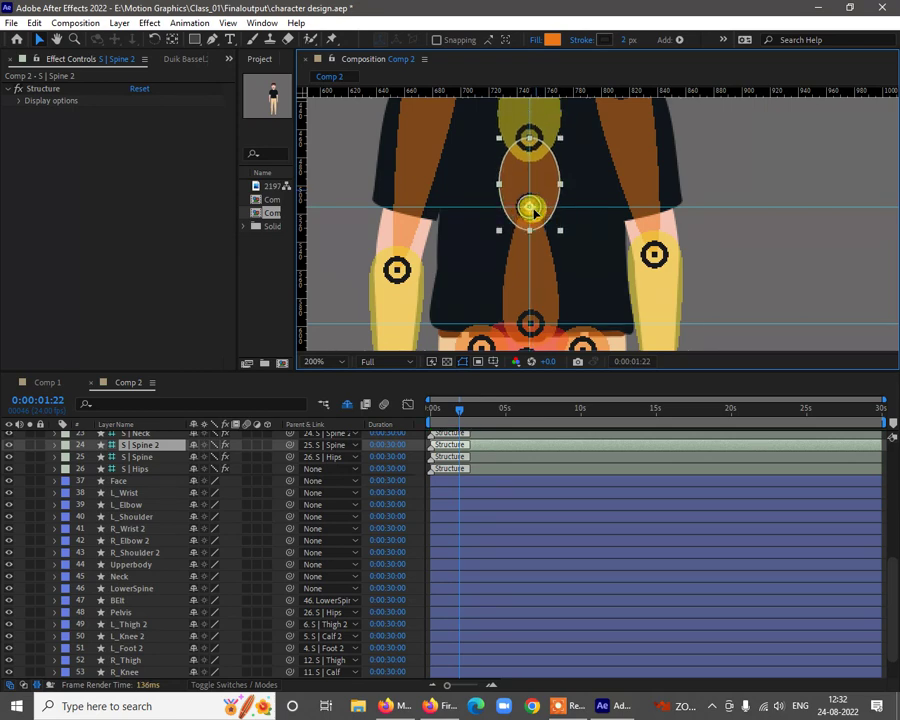
# Move the S | Head structure up to the chin and compare it with the Face layer's anchor point
pyautogui.moveTo(734, 154); pyautogui.dragTo(753, 304)
pyautogui.press('v')
pyautogui.click(566, 236)
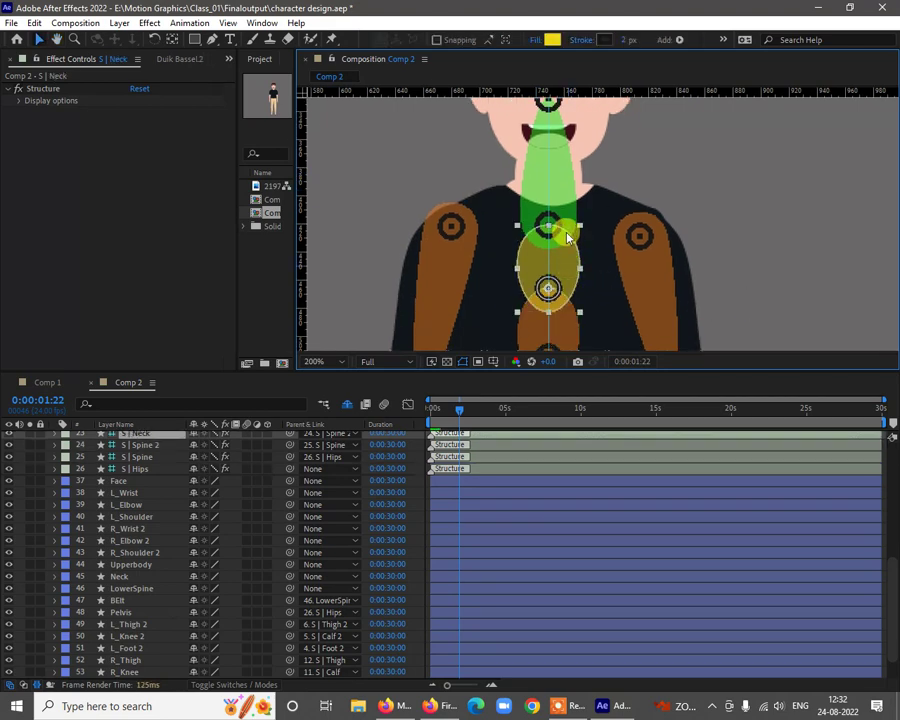
pyautogui.click(555, 227)
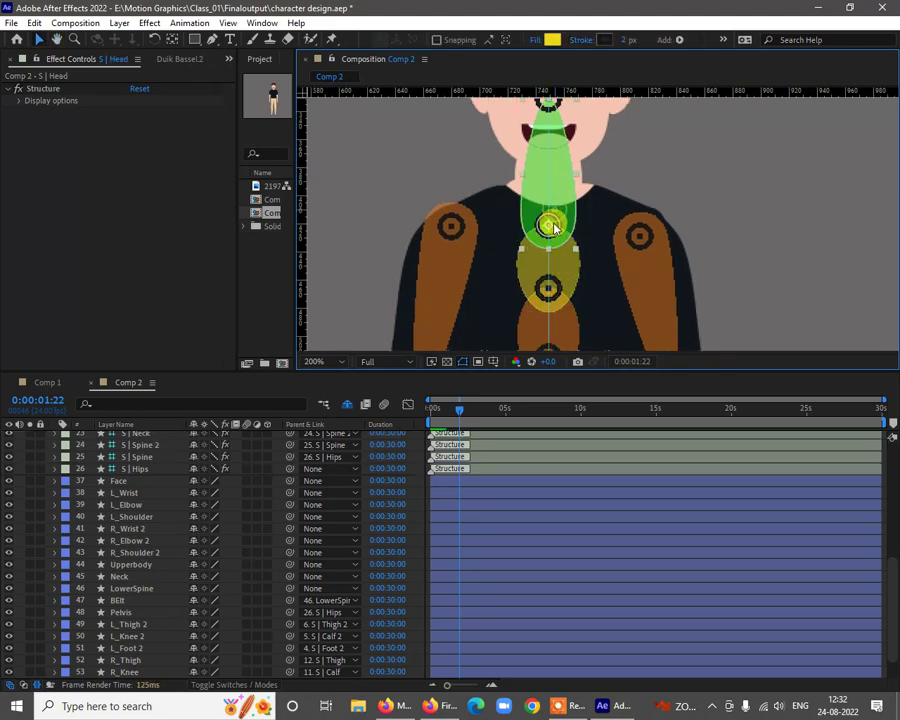
pyautogui.moveTo(558, 183); pyautogui.dragTo(557, 146)
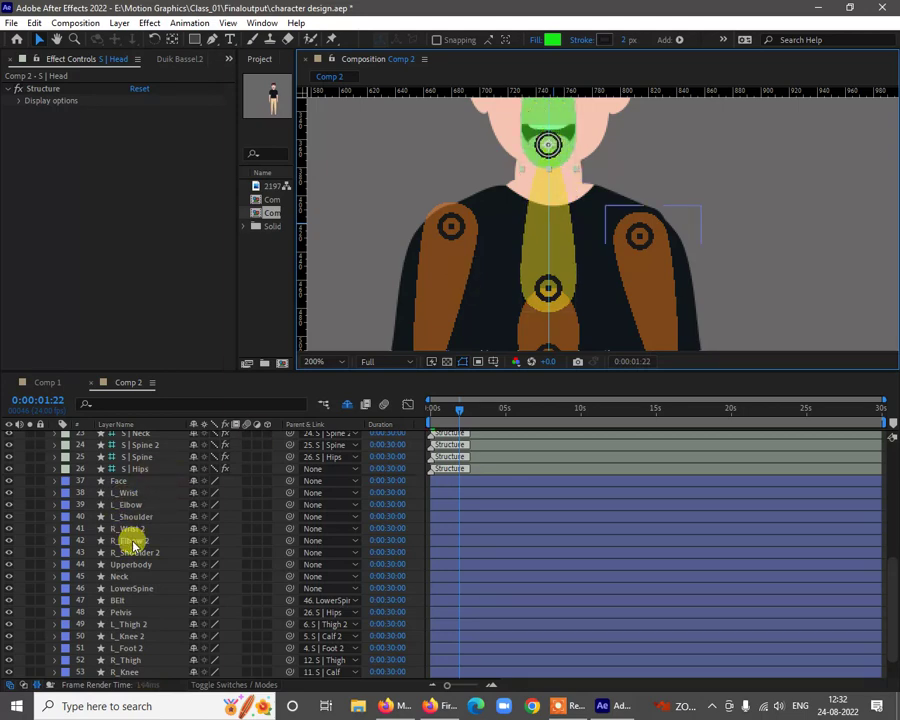
pyautogui.click(120, 482)
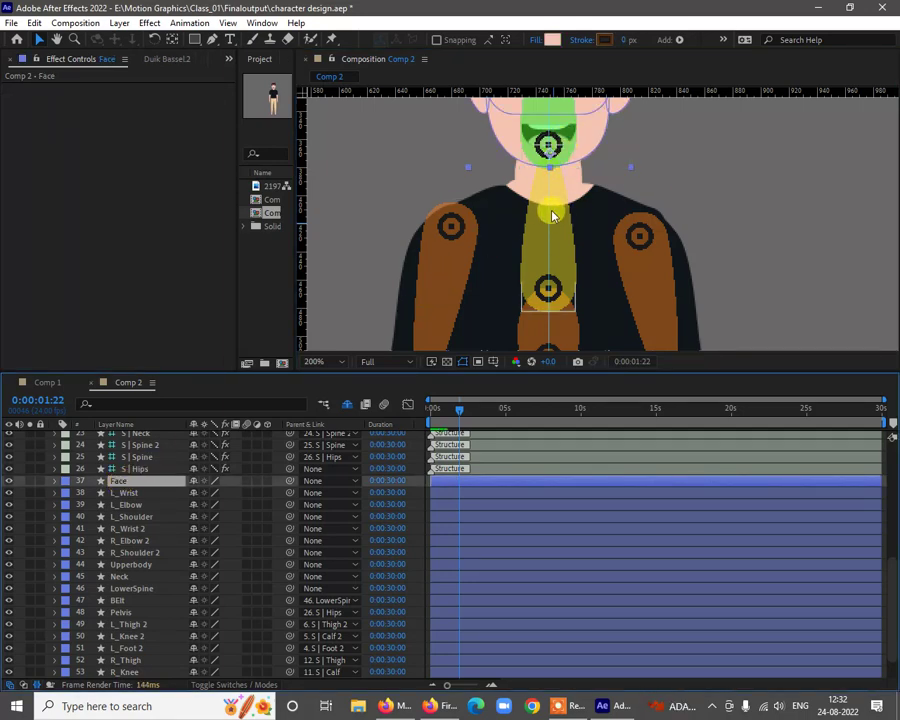
# Place horizontal and vertical guides through the Neck layer's anchor point and move the S | Neck structure onto their intersection
pyautogui.click(563, 289)
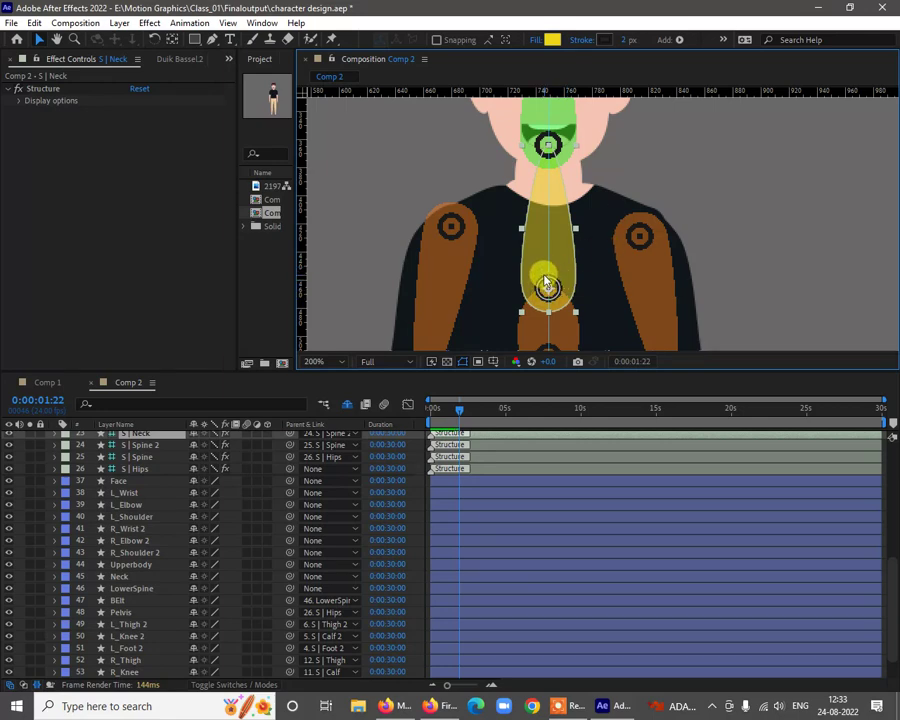
pyautogui.click(122, 576)
pyautogui.moveTo(602, 286); pyautogui.dragTo(587, 169)
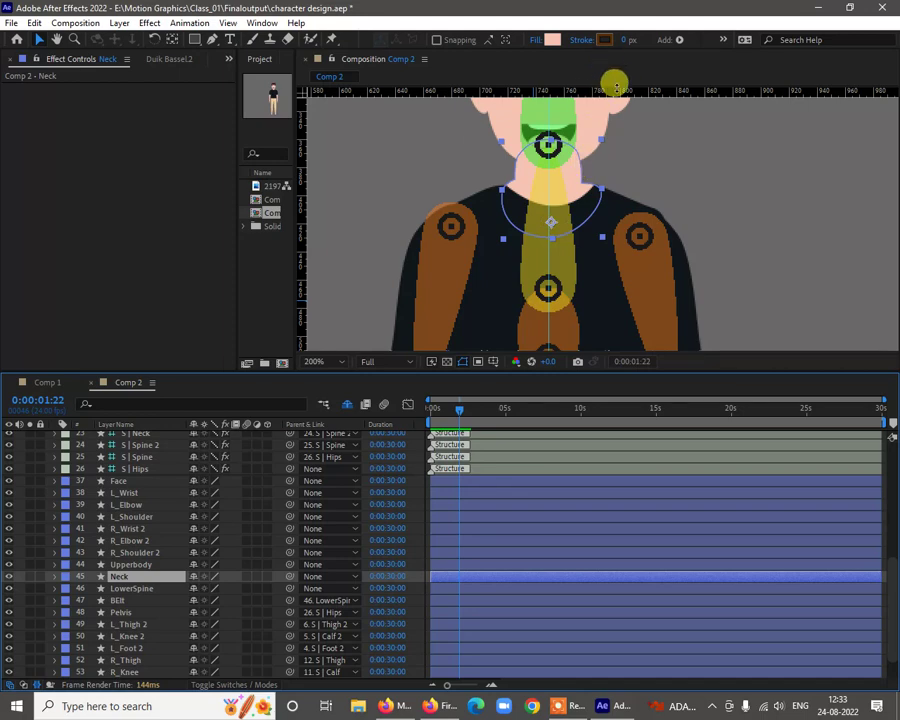
pyautogui.moveTo(621, 91); pyautogui.dragTo(638, 220)
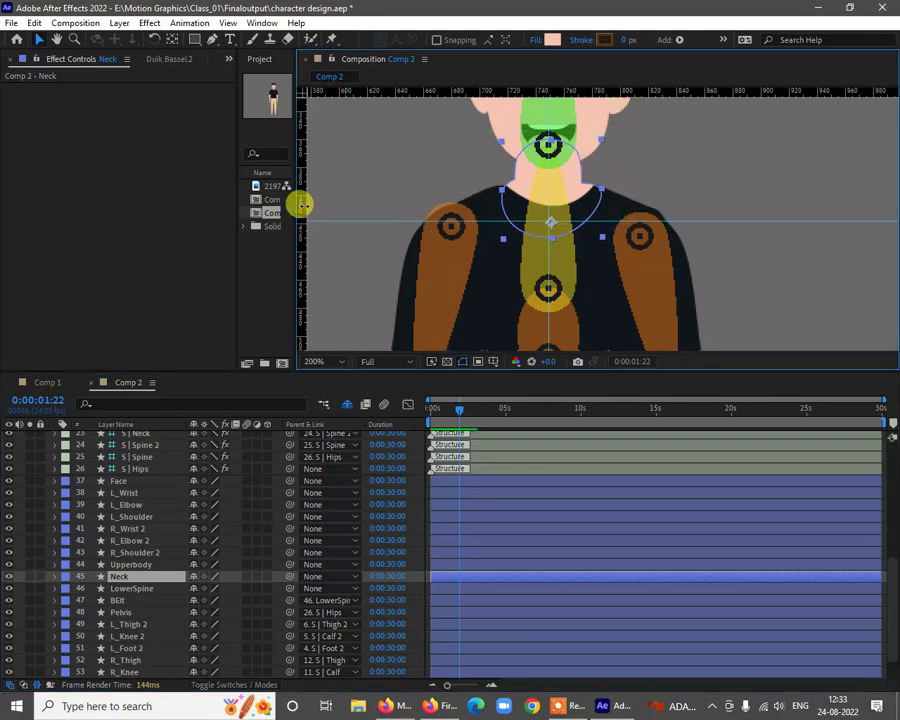
pyautogui.moveTo(302, 205)
pyautogui.mouseDown()
pyautogui.moveTo(549, 222)
pyautogui.moveTo(540, 288)
pyautogui.moveTo(538, 227)
pyautogui.moveTo(549, 217)
pyautogui.mouseUp()
pyautogui.click(548, 295)
pyautogui.click(558, 292)
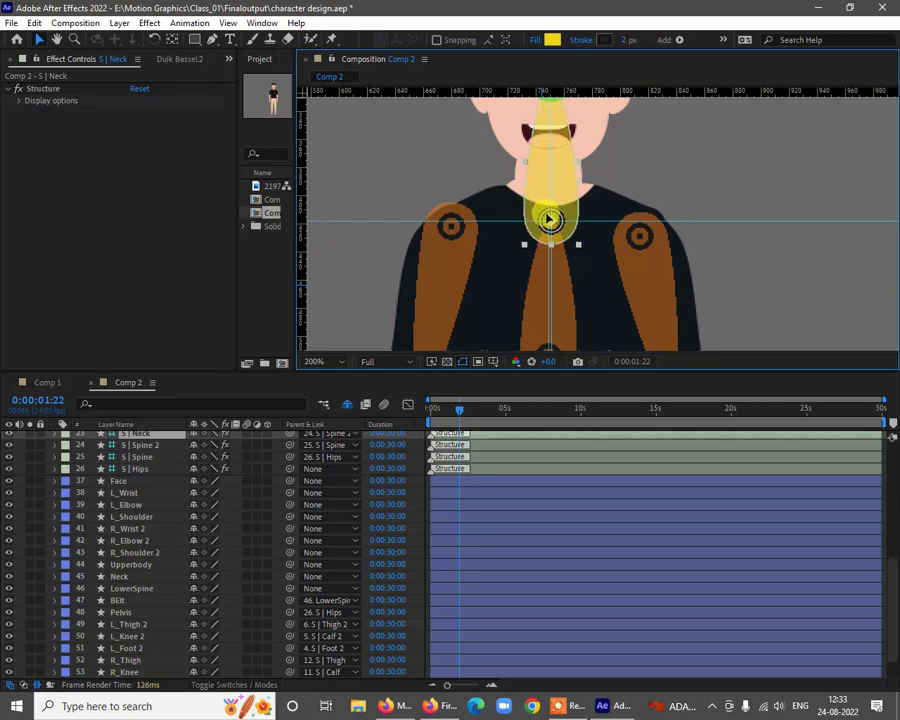
# Move the S | Head structure down from between the eyes to the chin
pyautogui.press('h')
pyautogui.moveTo(675, 243); pyautogui.dragTo(685, 278)
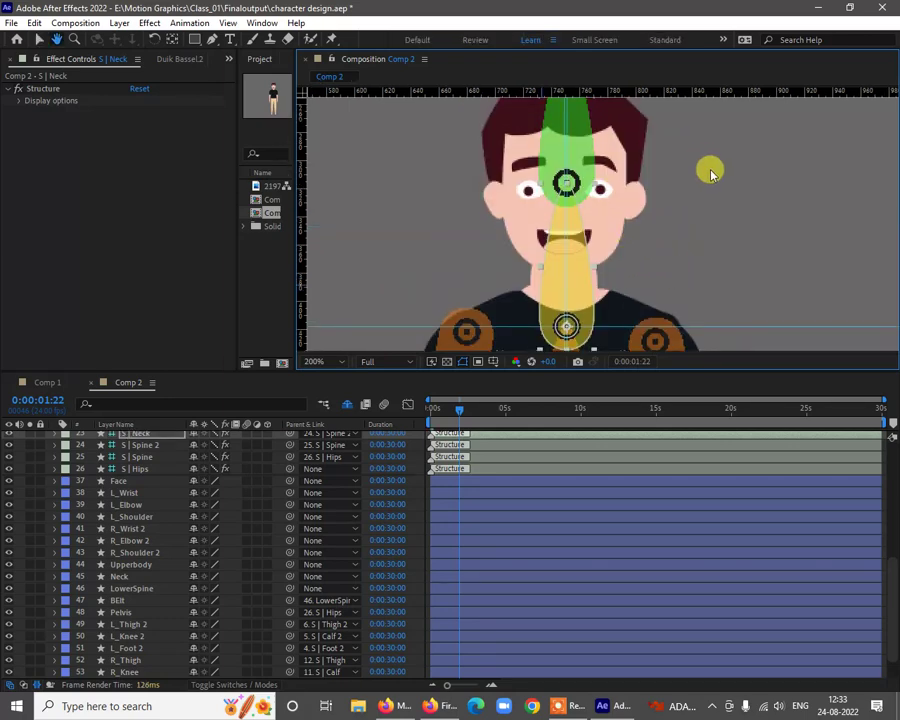
pyautogui.click(568, 179)
pyautogui.press('v')
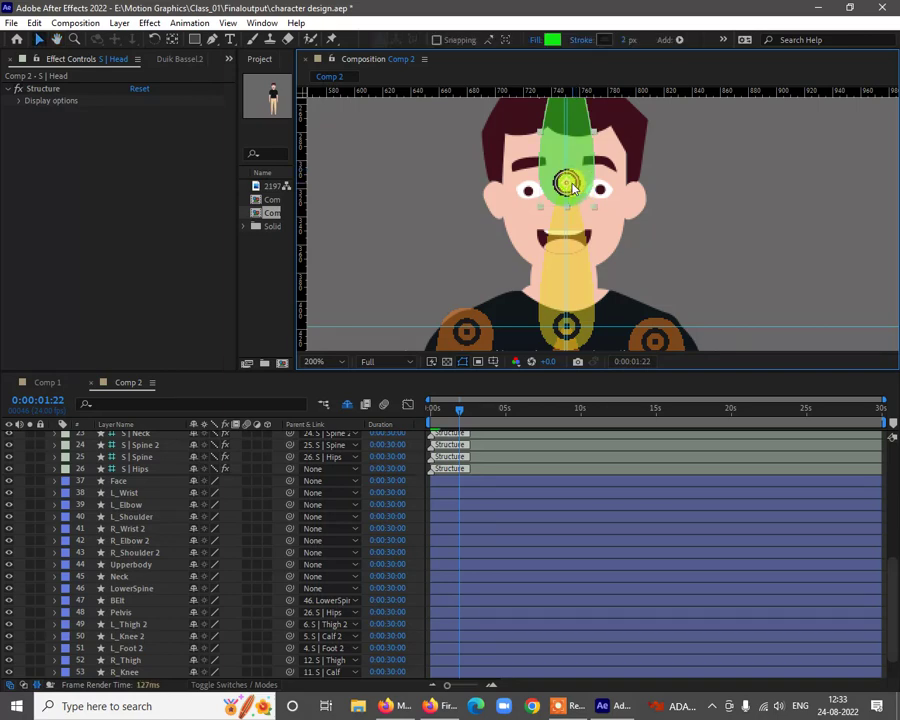
pyautogui.moveTo(570, 190); pyautogui.dragTo(568, 267)
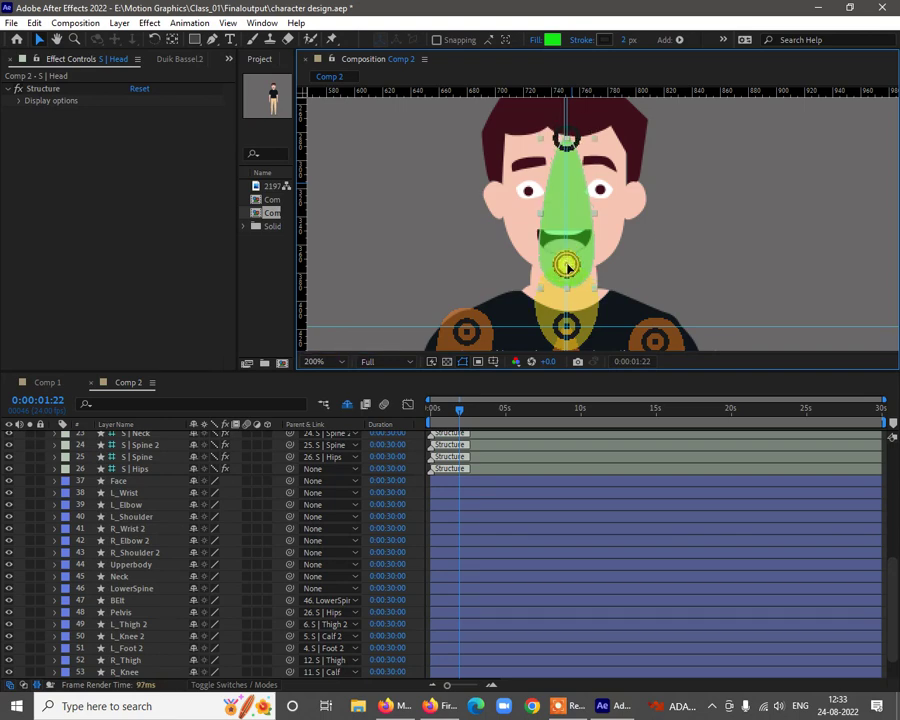
# Move the S | Spine tip structure up from the forehead to the top of the hair
pyautogui.press('space')
pyautogui.moveTo(714, 197); pyautogui.dragTo(715, 291)
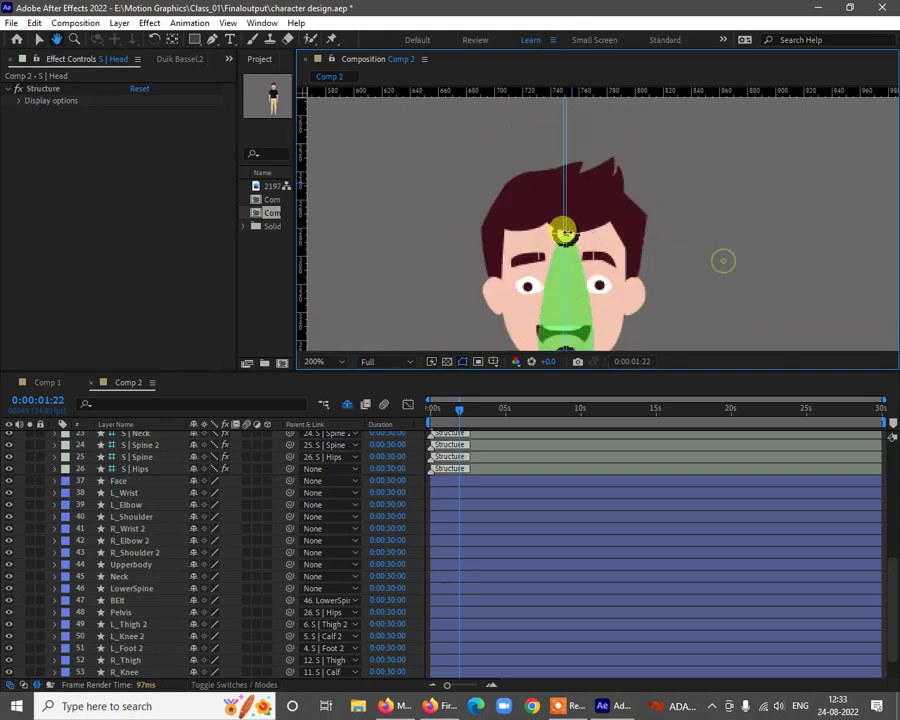
pyautogui.press('v')
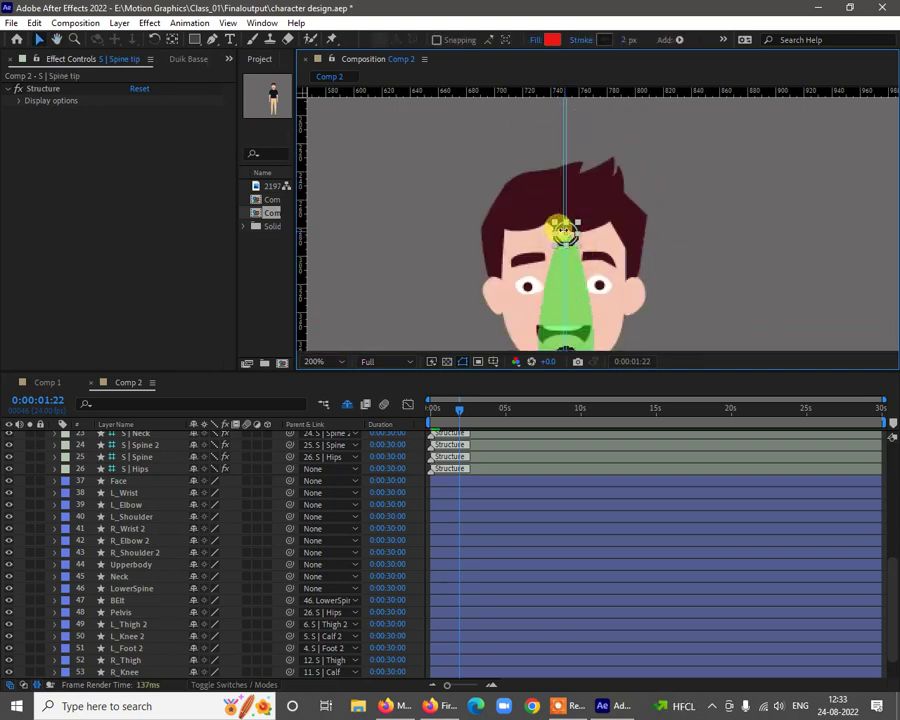
pyautogui.moveTo(575, 218); pyautogui.dragTo(577, 165)
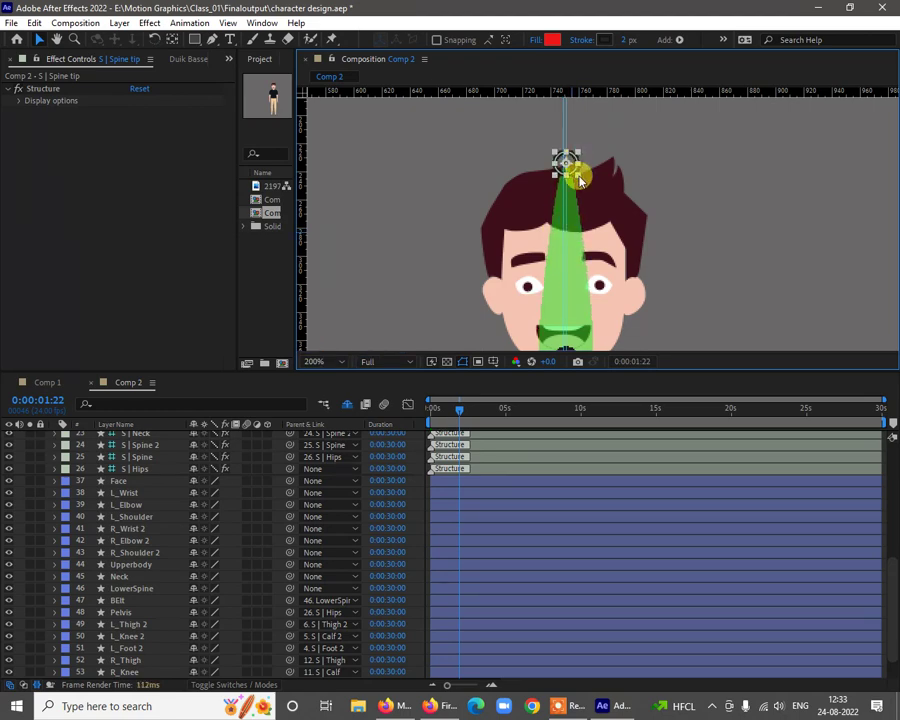
# Parent the LowerSpine layer to the S | Spine structure
pyautogui.press('h')
pyautogui.scroll(-5, 649, 145)
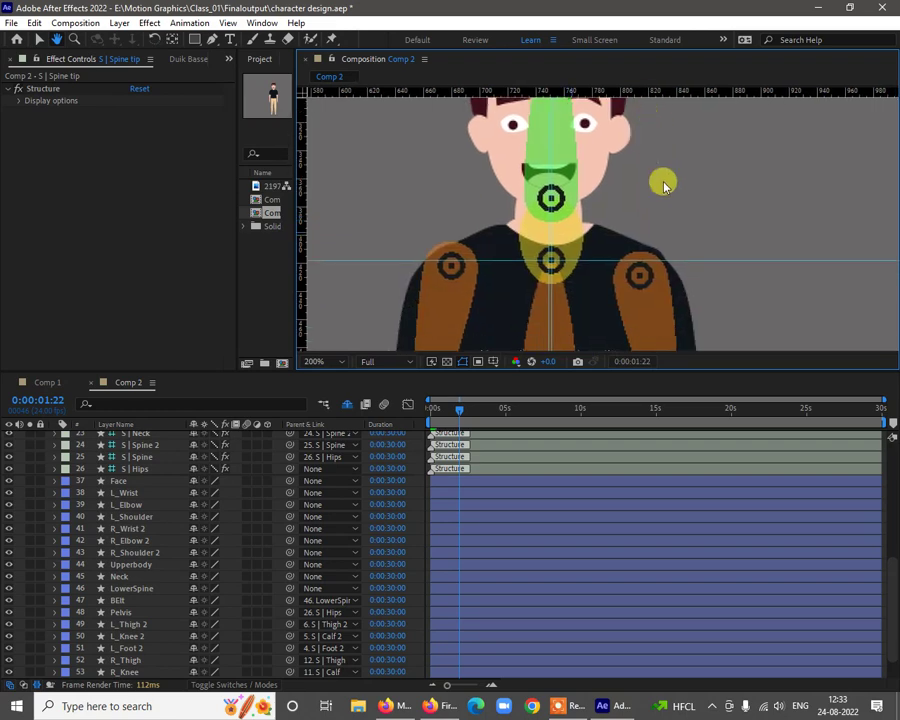
pyautogui.moveTo(697, 244); pyautogui.dragTo(680, 92)
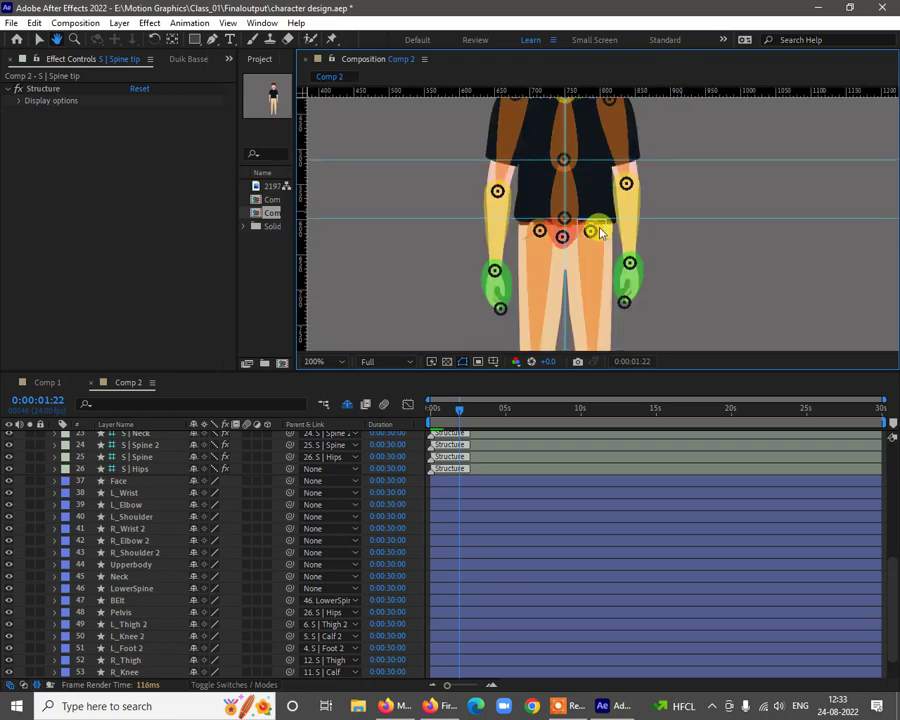
pyautogui.press('v')
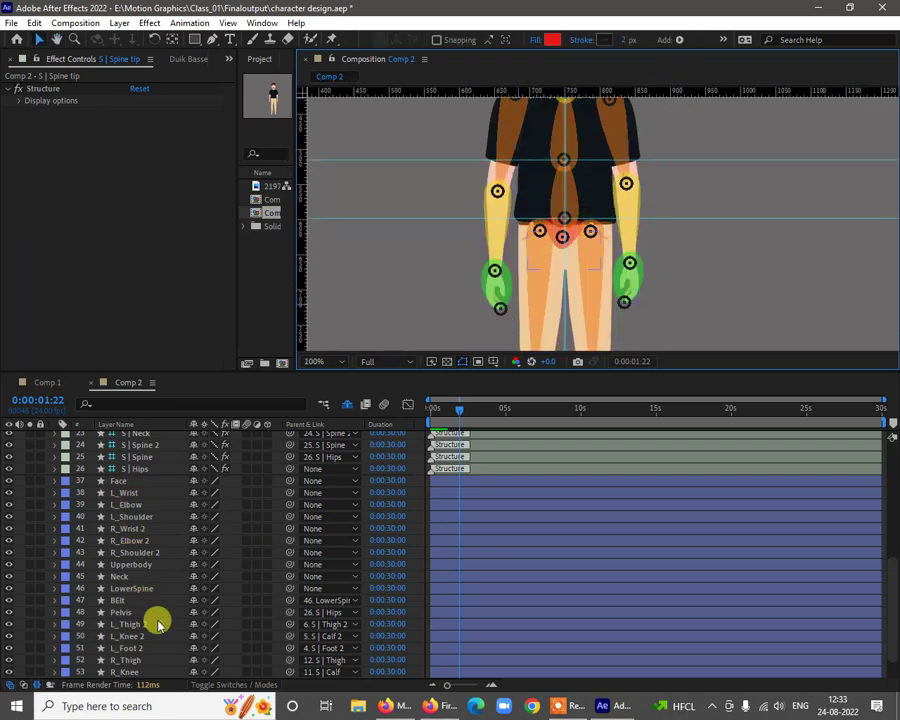
pyautogui.scroll(-2, 157, 622)
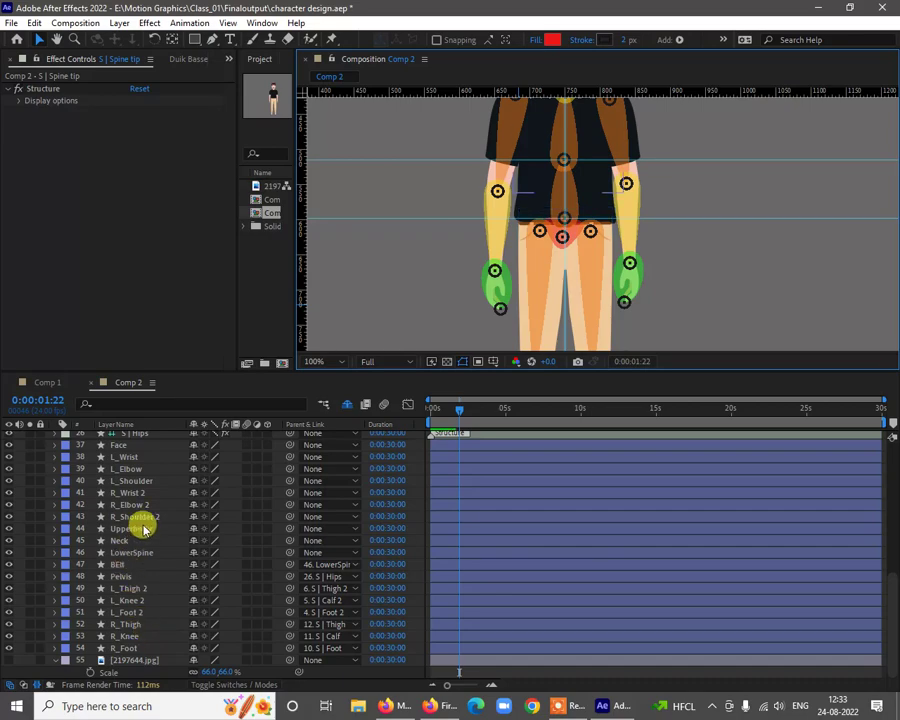
pyautogui.click(130, 553)
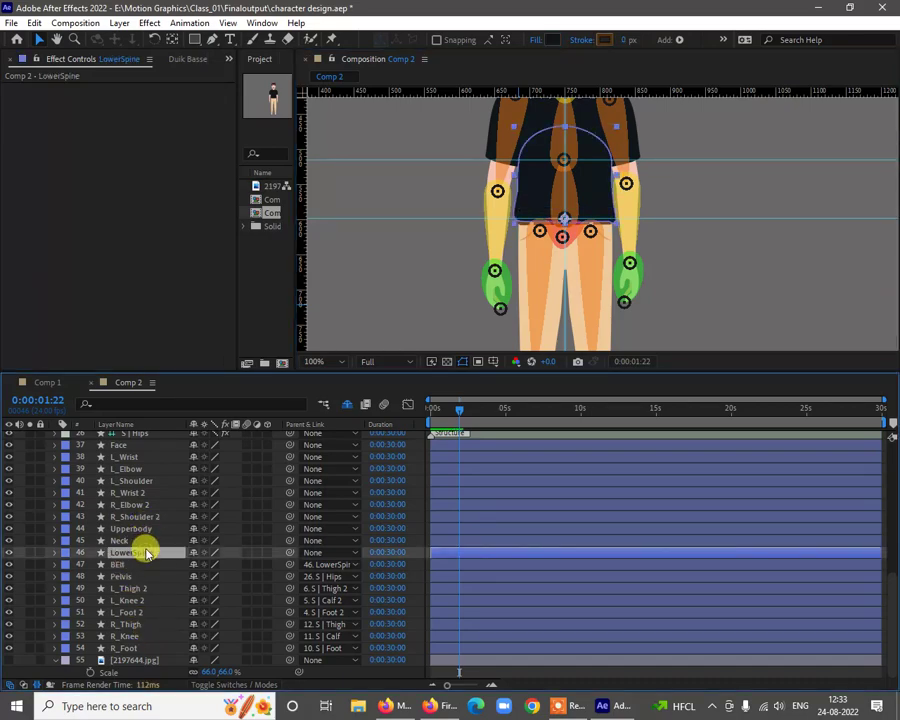
pyautogui.click(321, 552)
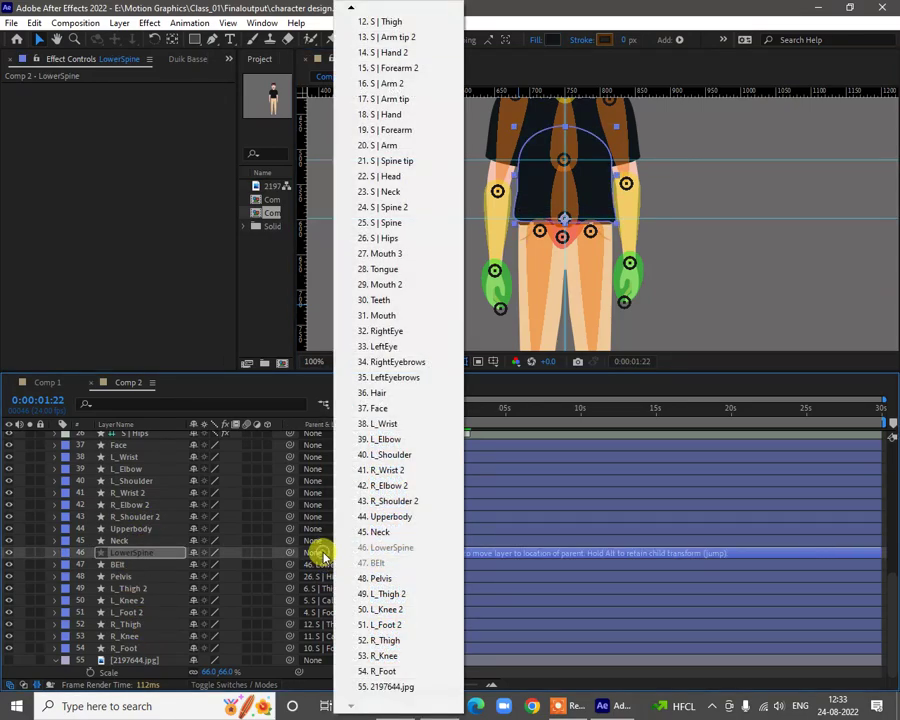
pyautogui.click(388, 223)
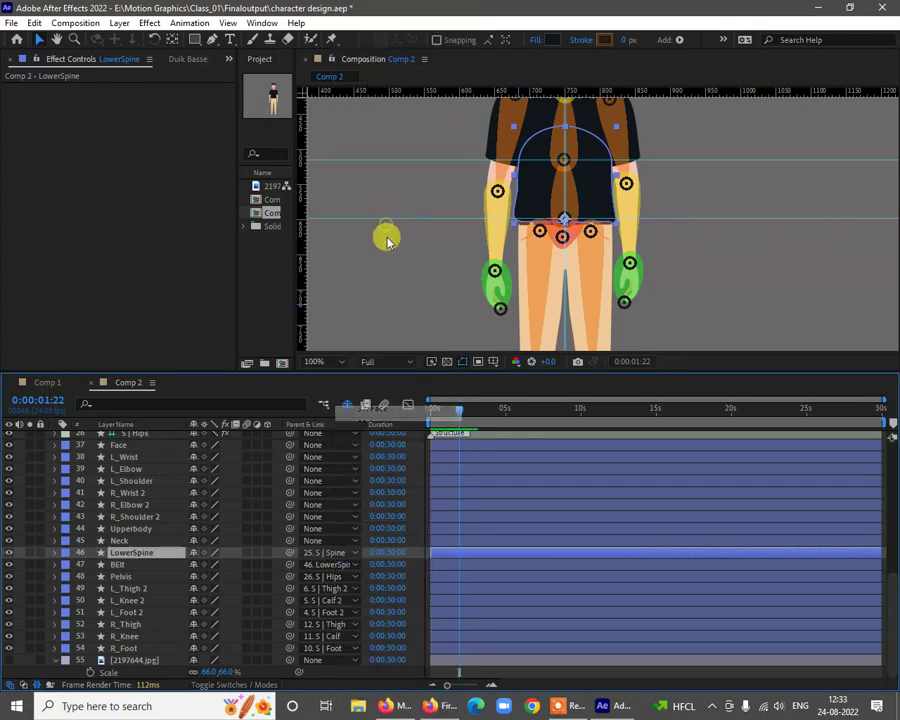
# Parent the Upperbody layer to the S | Spine 2 structure and the Neck layer to S | Neck
pyautogui.click(145, 529)
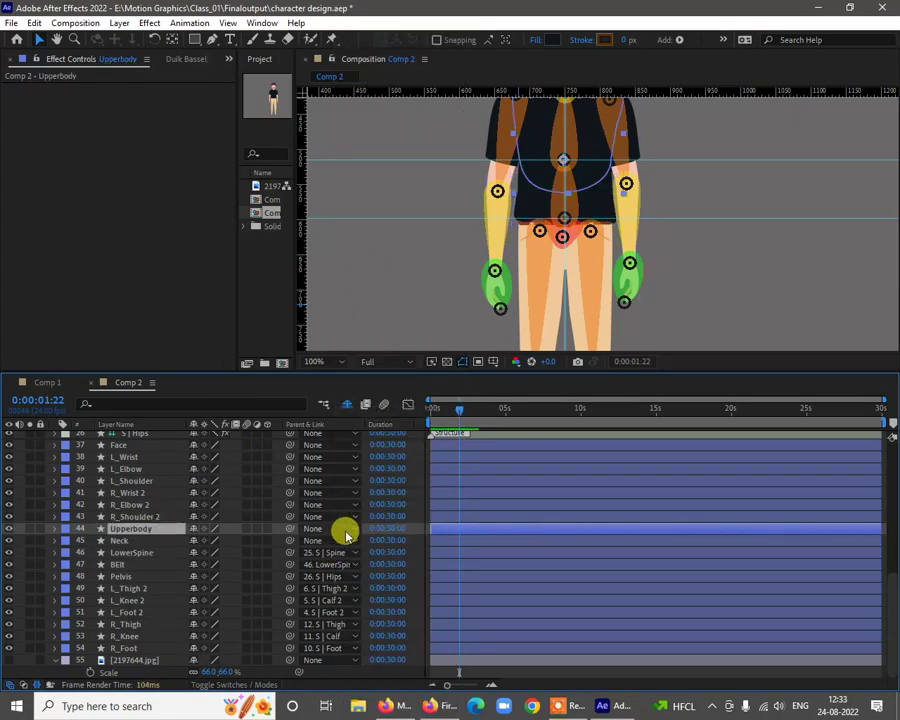
pyautogui.click(344, 529)
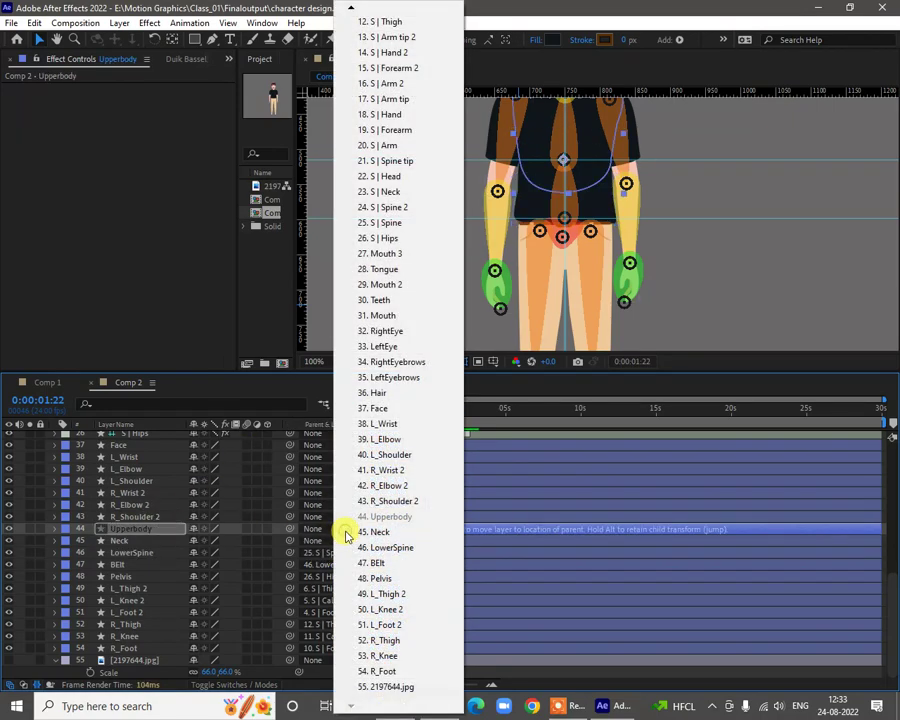
pyautogui.click(381, 208)
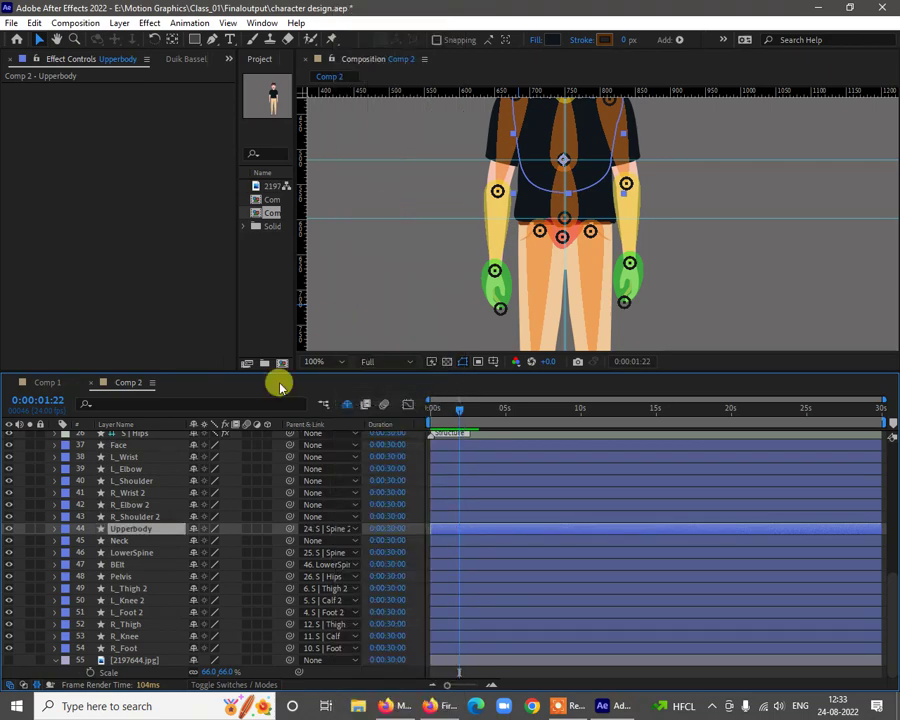
pyautogui.click(130, 541)
pyautogui.click(338, 543)
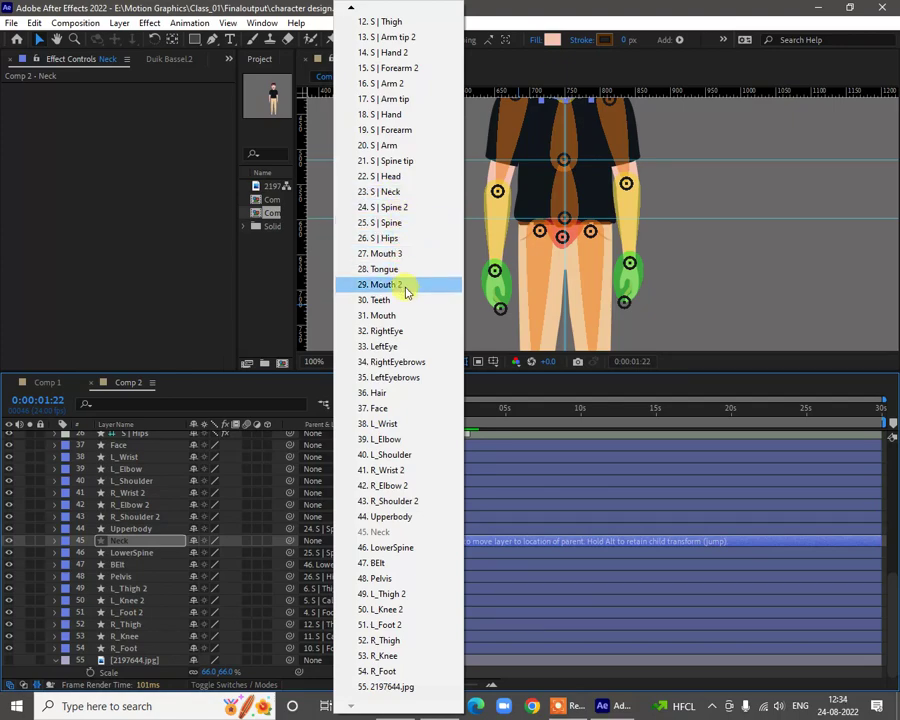
pyautogui.click(402, 191)
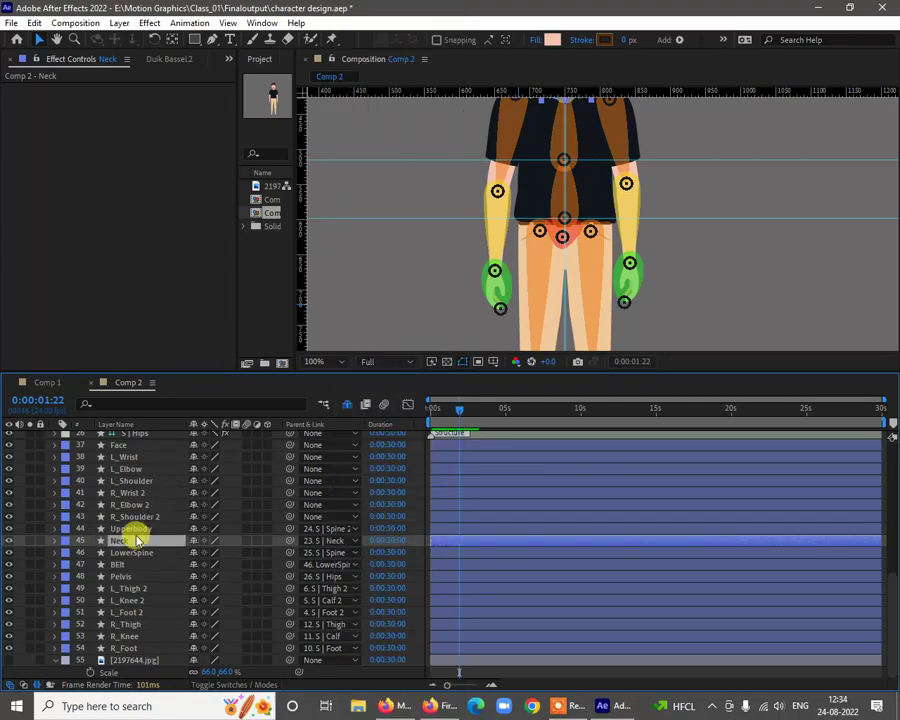
# Parent the Face layer to the S | Head structure
pyautogui.click(117, 447)
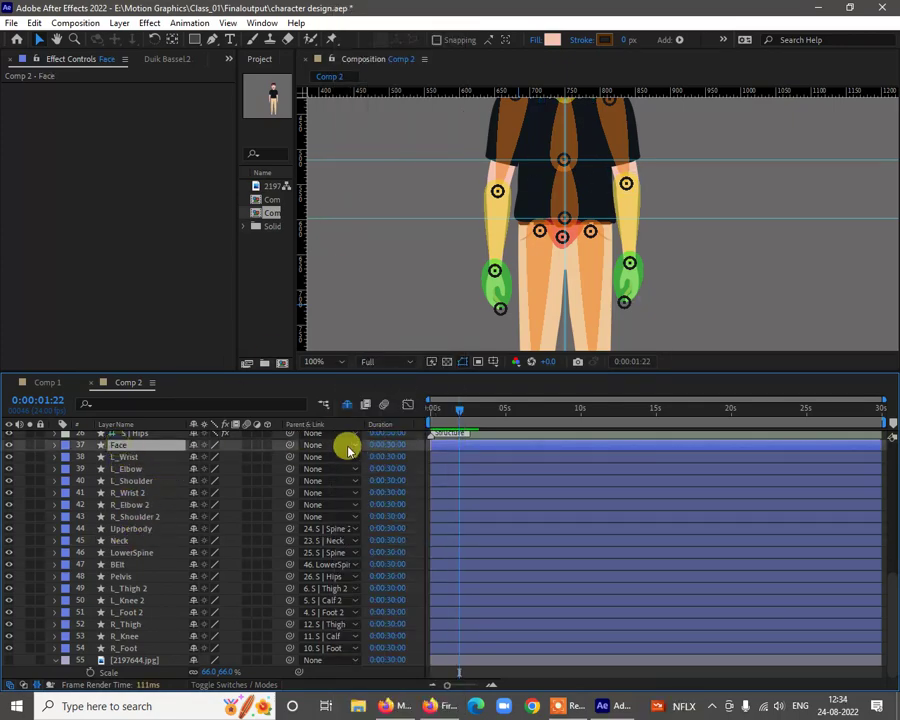
pyautogui.click(346, 444)
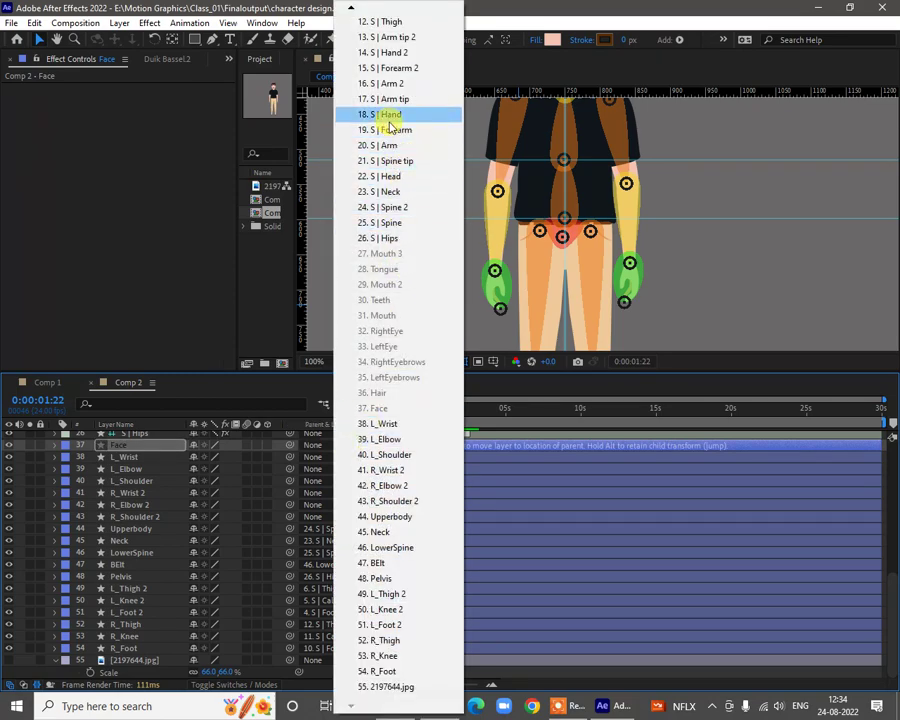
pyautogui.click(388, 177)
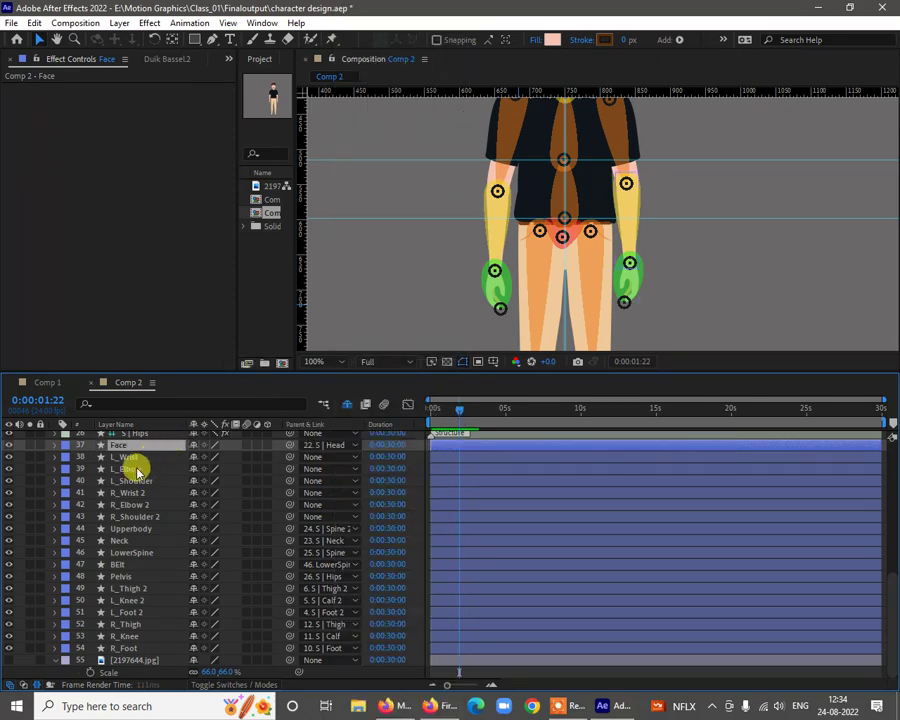
# Identify the structure on the character's left shoulder and parent the L_Shoulder layer to S | Arm 2
pyautogui.moveTo(645, 296); pyautogui.dragTo(631, 358)
pyautogui.press('v')
pyautogui.click(597, 195)
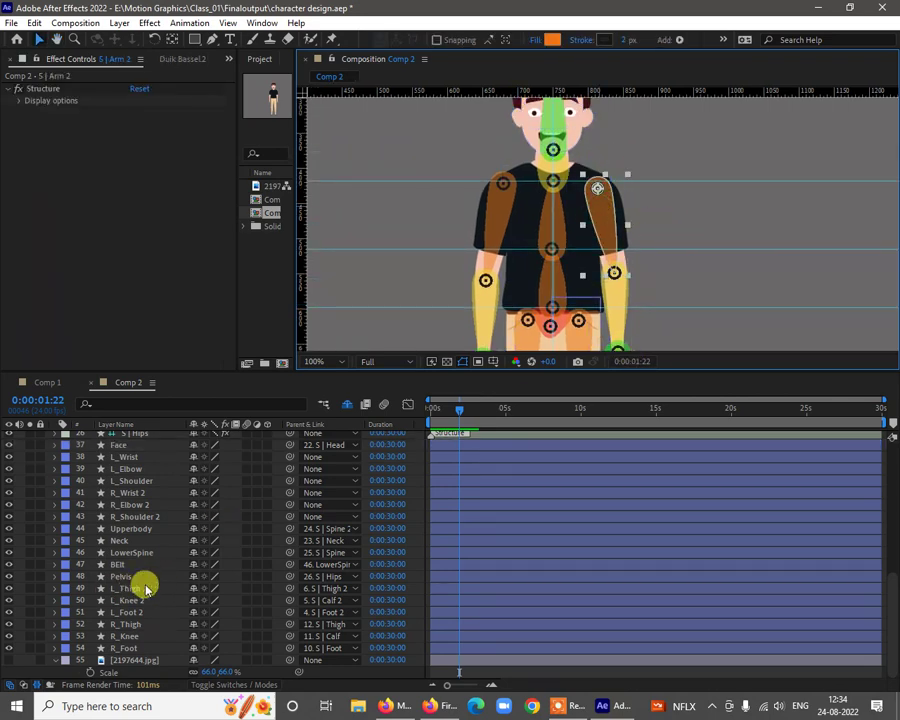
pyautogui.scroll(4, 145, 590)
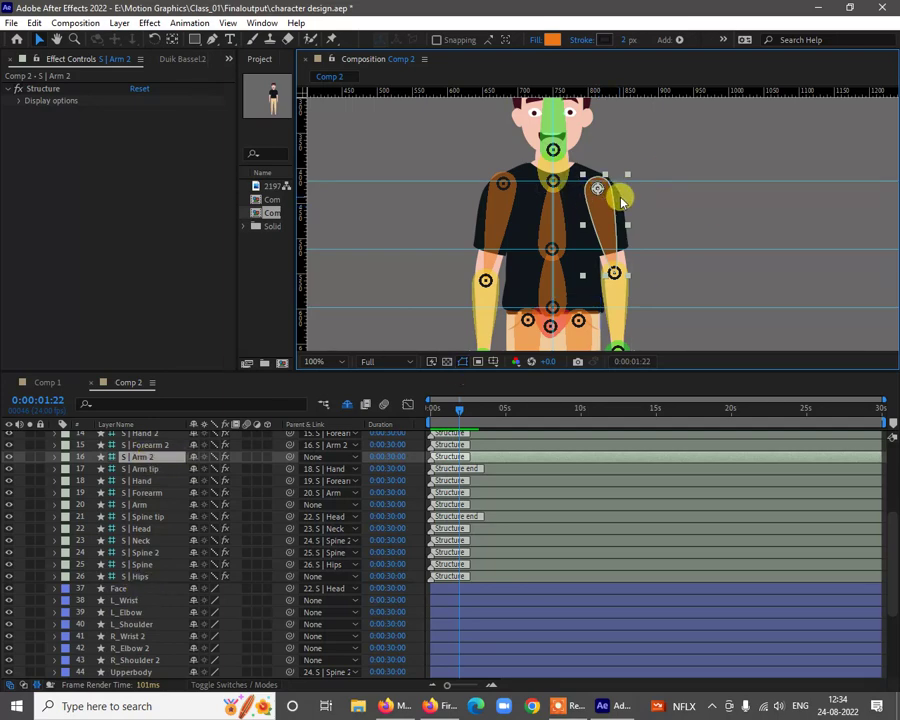
pyautogui.scroll(-1, 155, 612)
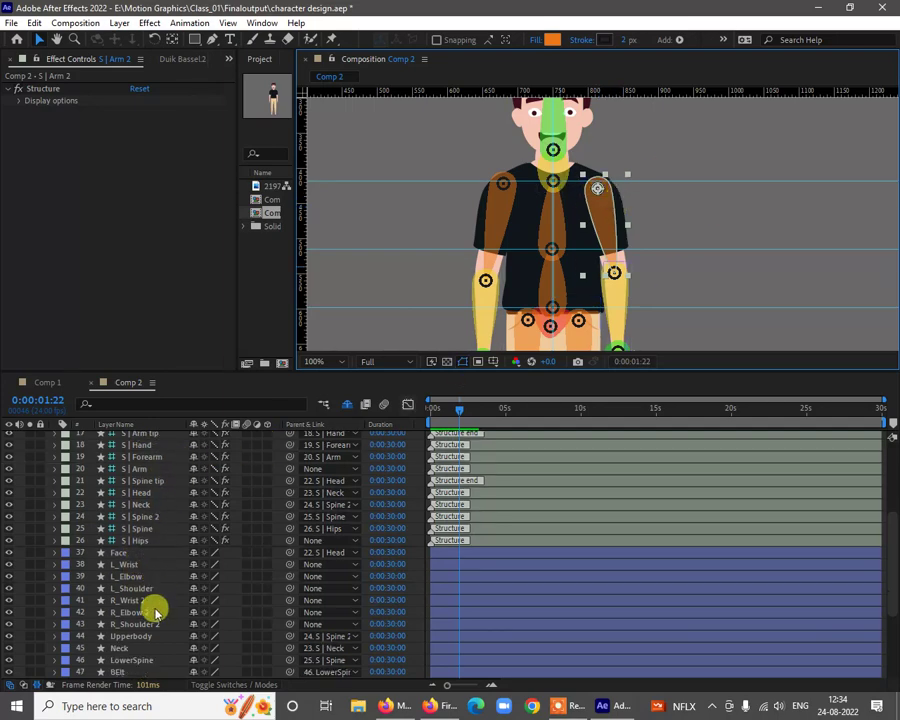
pyautogui.scroll(-2, 155, 612)
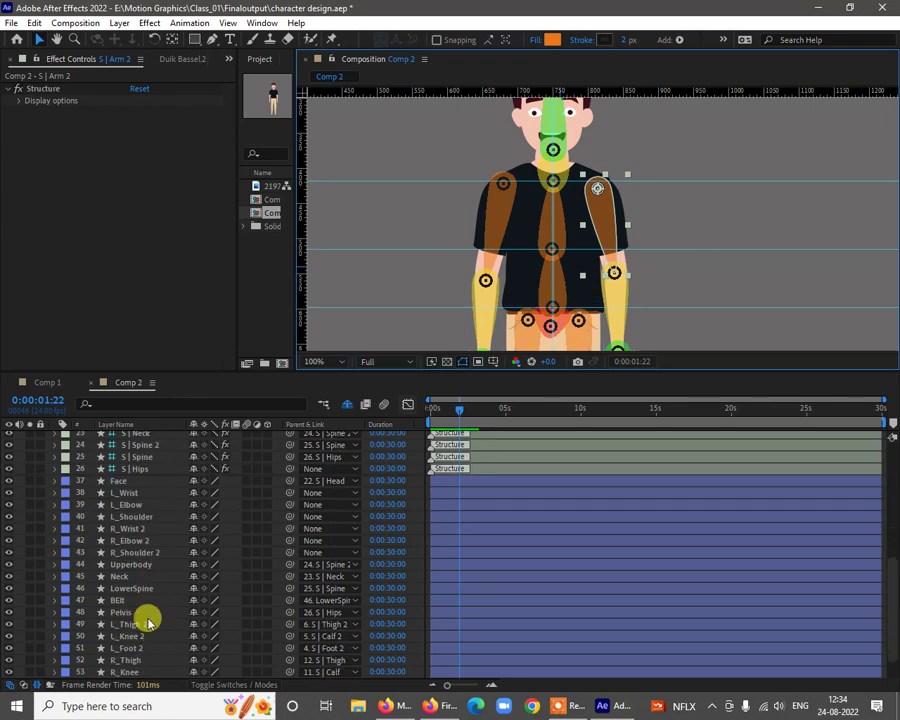
pyautogui.scroll(-1, 150, 570)
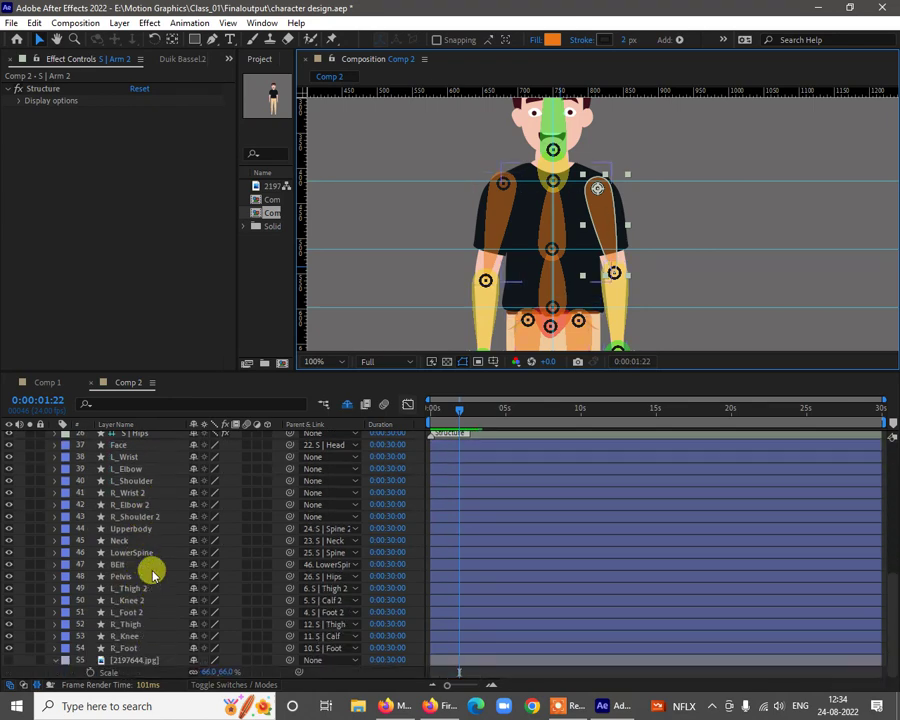
pyautogui.scroll(1, 142, 520)
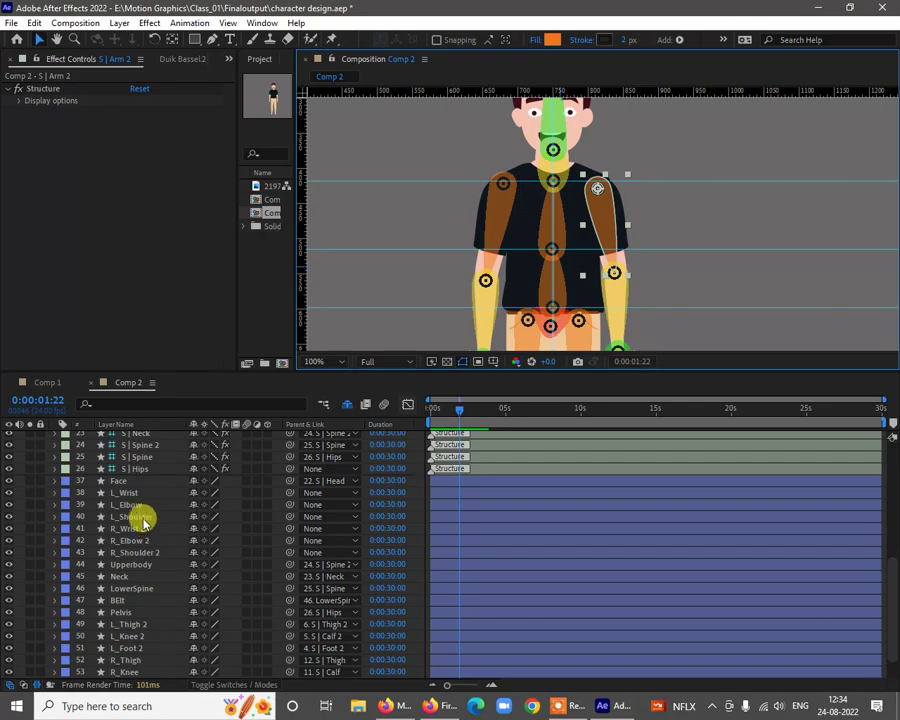
pyautogui.click(143, 516)
pyautogui.click(316, 516)
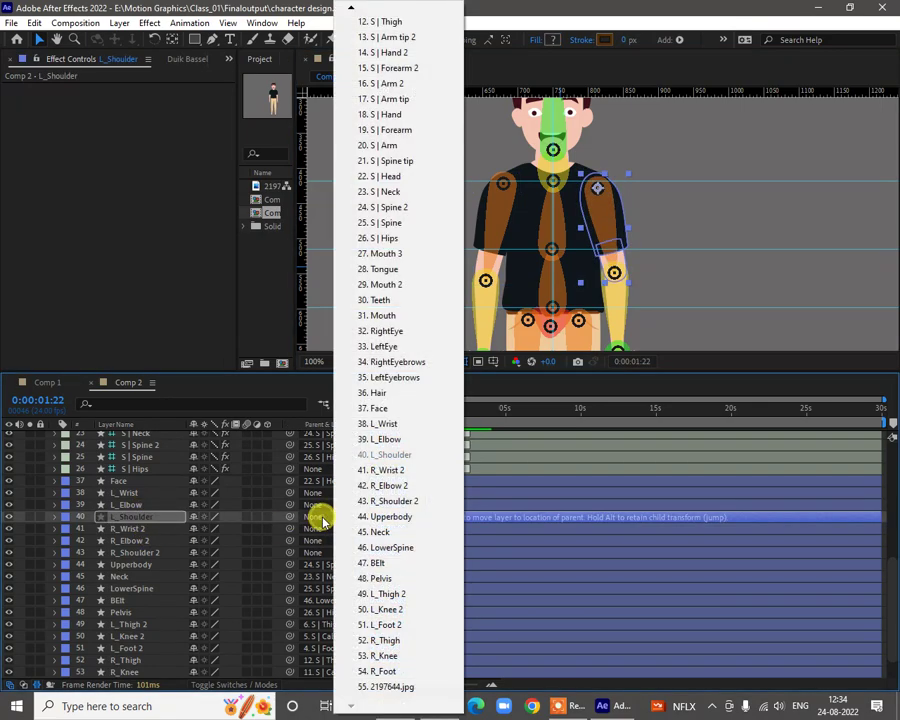
pyautogui.click(385, 87)
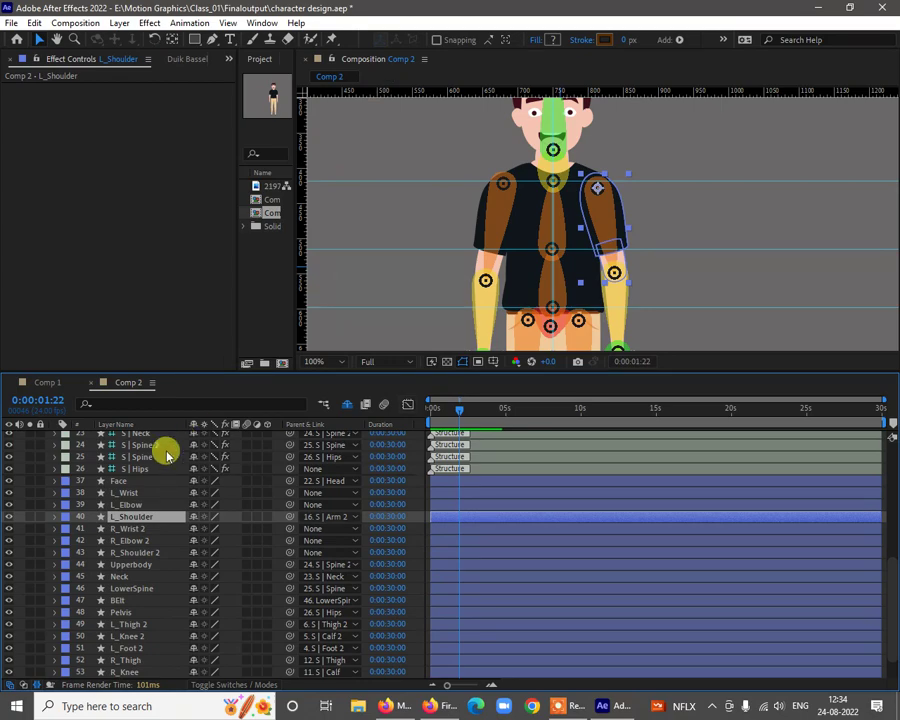
# Parent the L_Elbow layer to the S | Forearm 2 structure and the L_Wrist layer to S | Hand 2
pyautogui.click(141, 505)
pyautogui.click(318, 506)
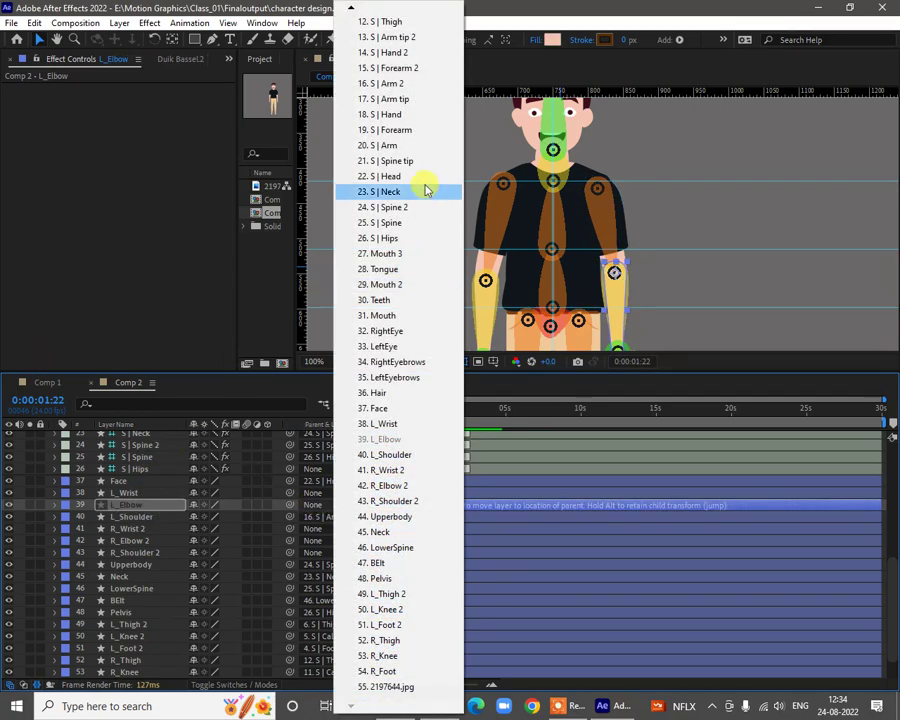
pyautogui.click(396, 68)
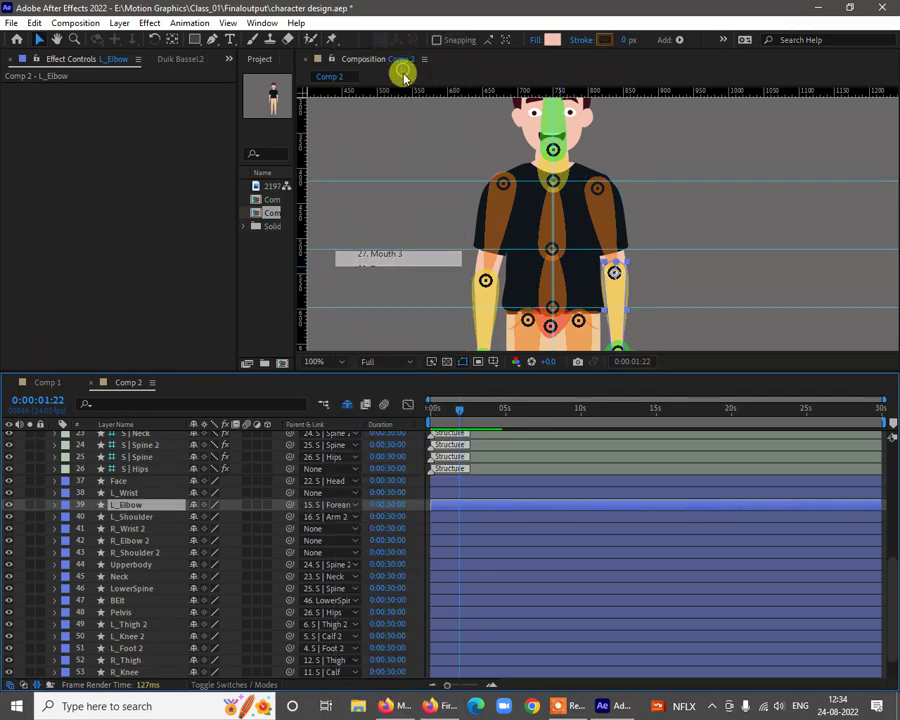
pyautogui.click(135, 494)
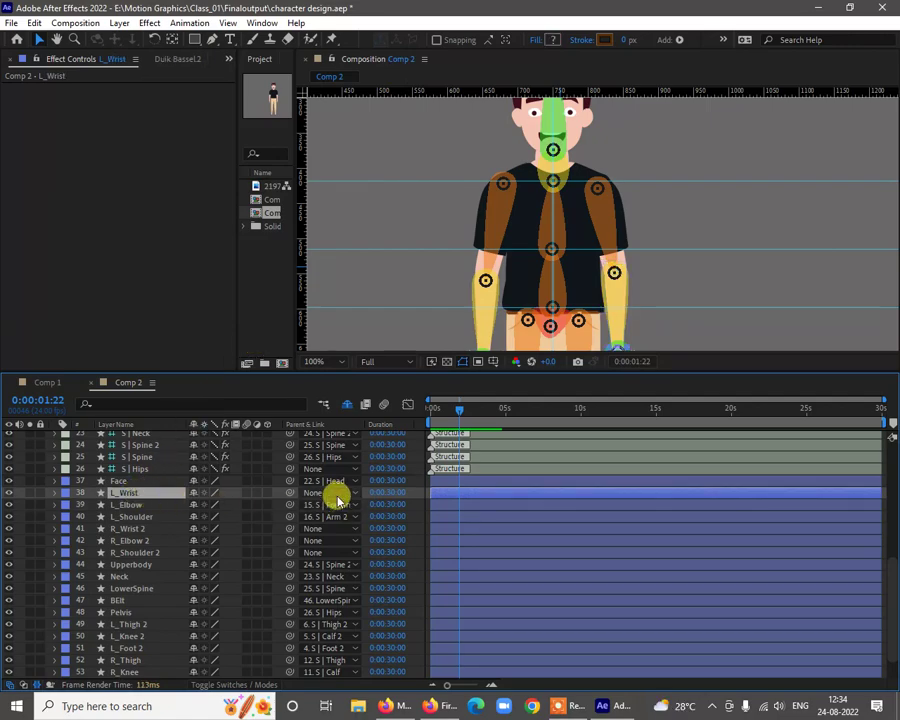
pyautogui.click(336, 492)
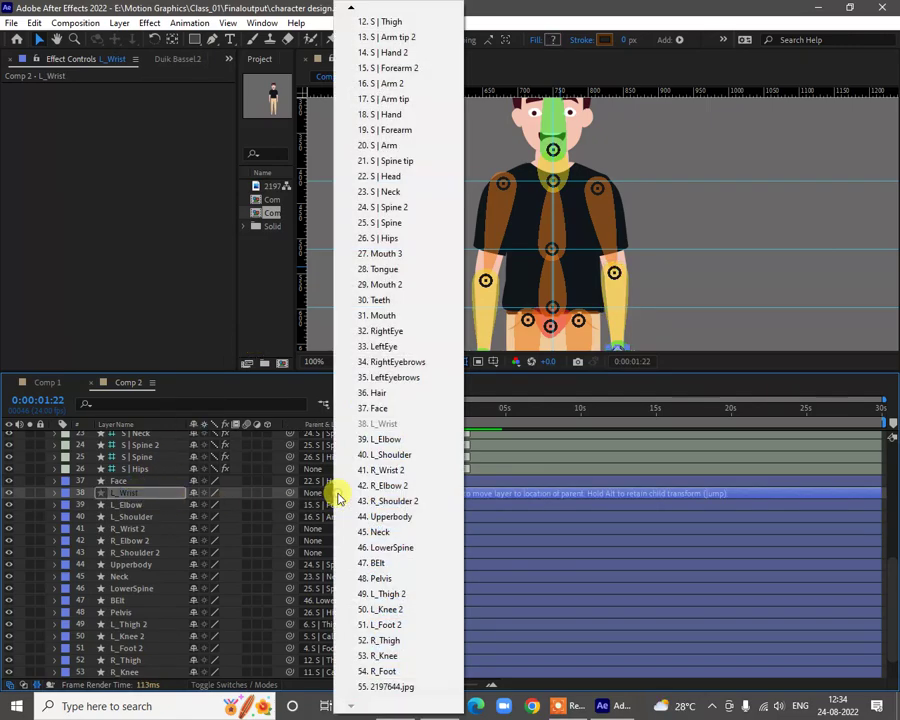
pyautogui.click(402, 53)
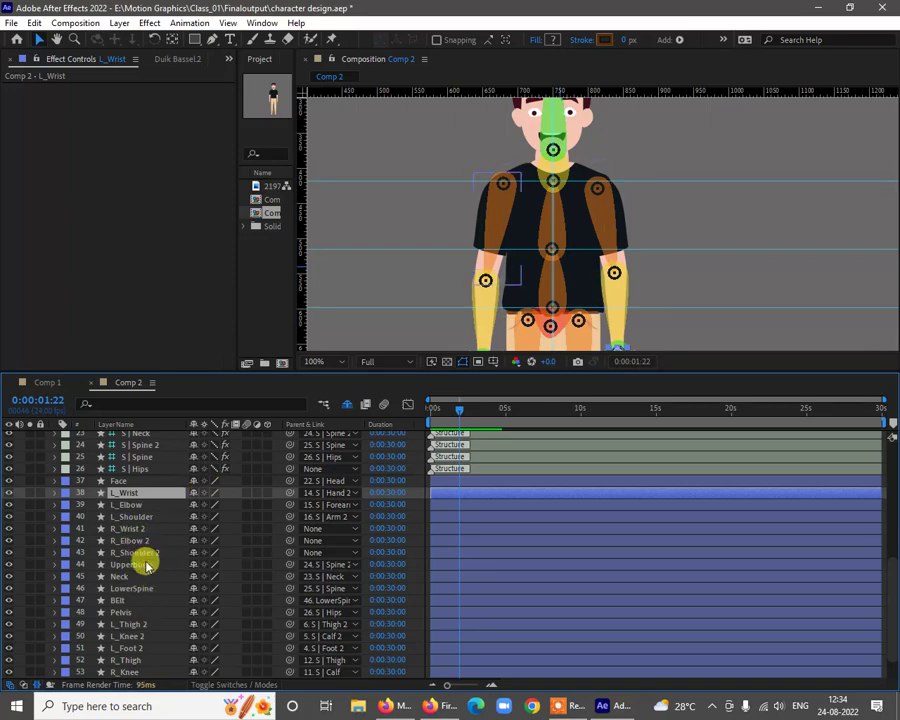
# Parent the R_Shoulder 2 layer to the S | Arm structure
pyautogui.click(181, 552)
pyautogui.click(324, 556)
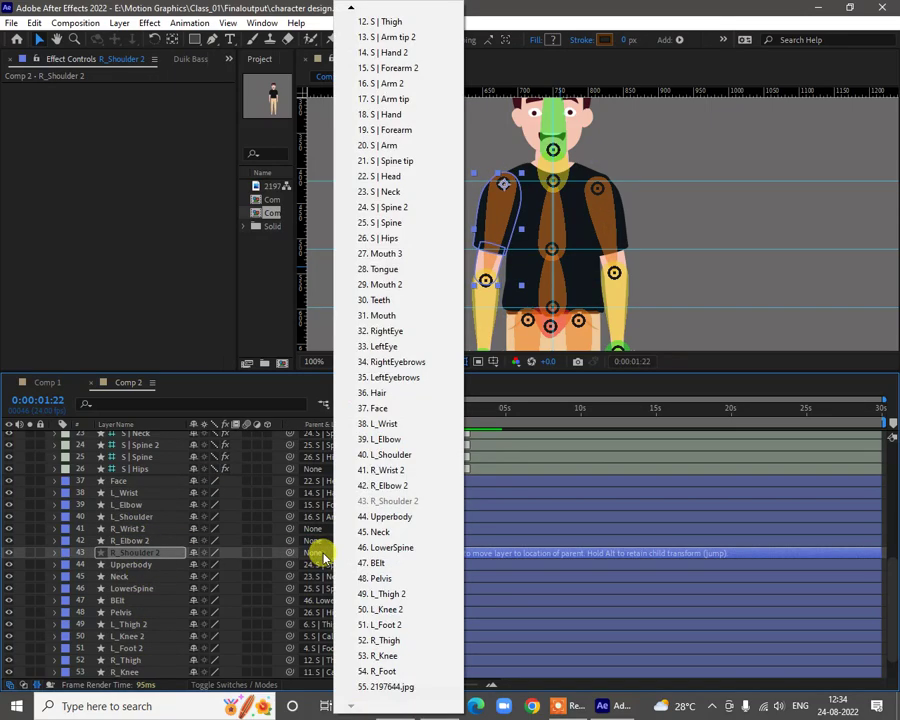
pyautogui.click(397, 147)
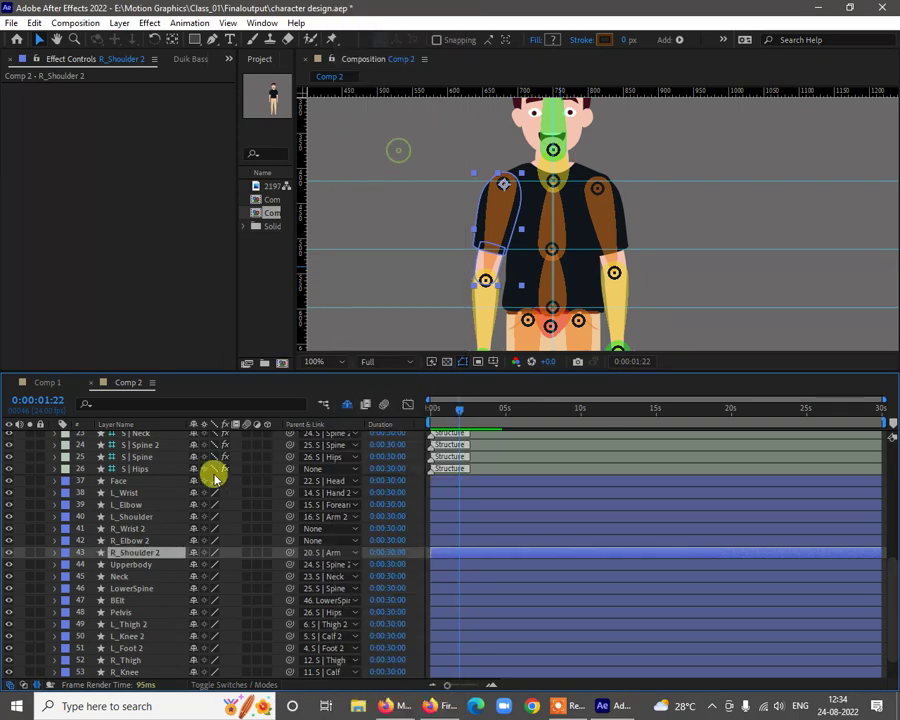
# Parent the R_Elbow 2 layer to the S | Forearm structure and the R_Wrist 2 layer to S | Hand
pyautogui.click(155, 540)
pyautogui.click(311, 540)
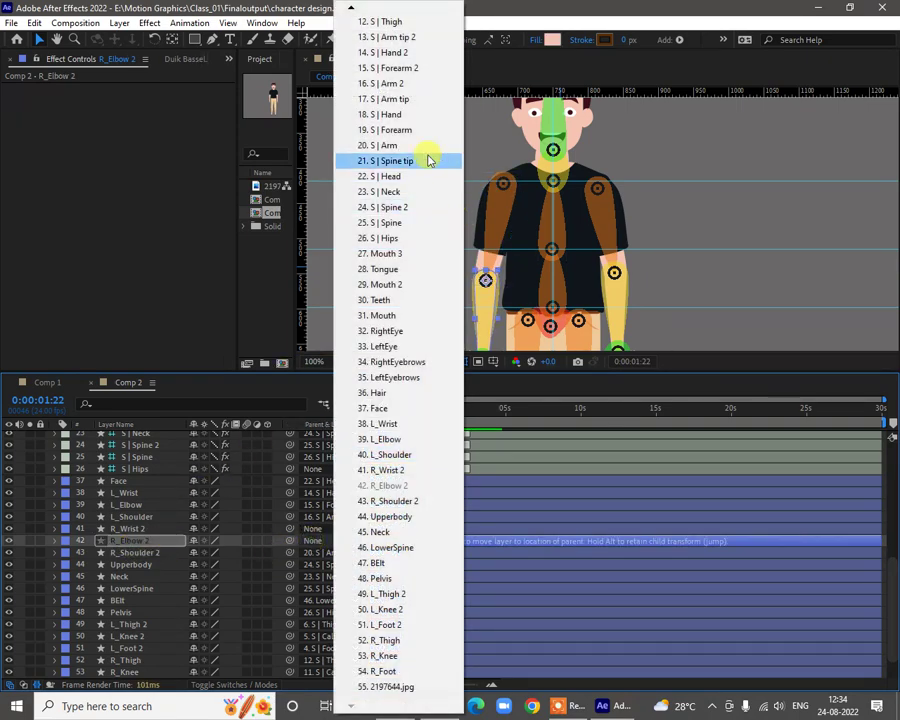
pyautogui.click(395, 130)
pyautogui.click(141, 529)
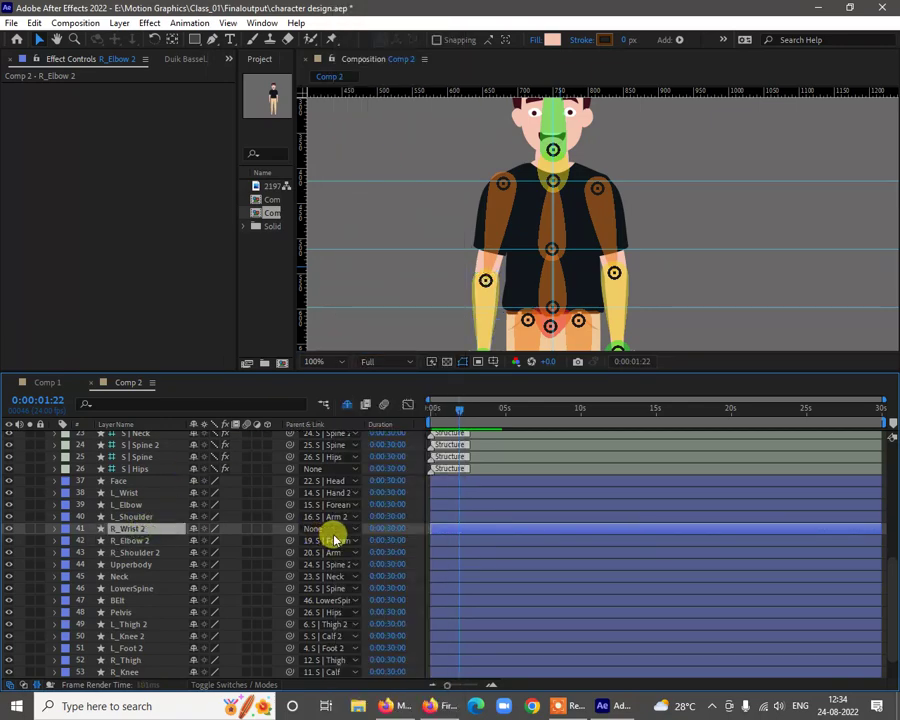
pyautogui.click(335, 529)
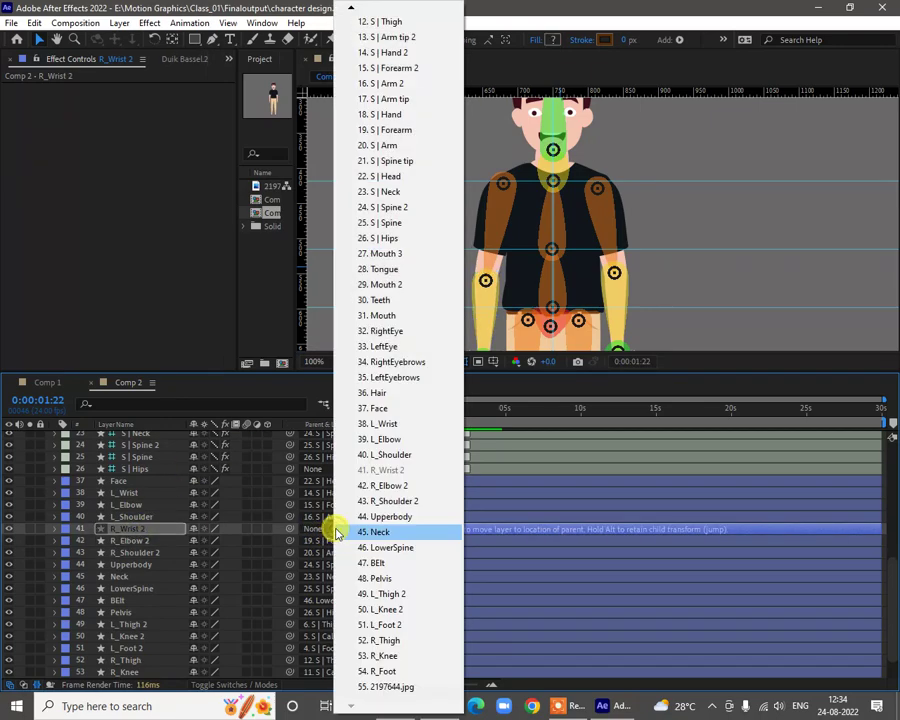
pyautogui.click(386, 121)
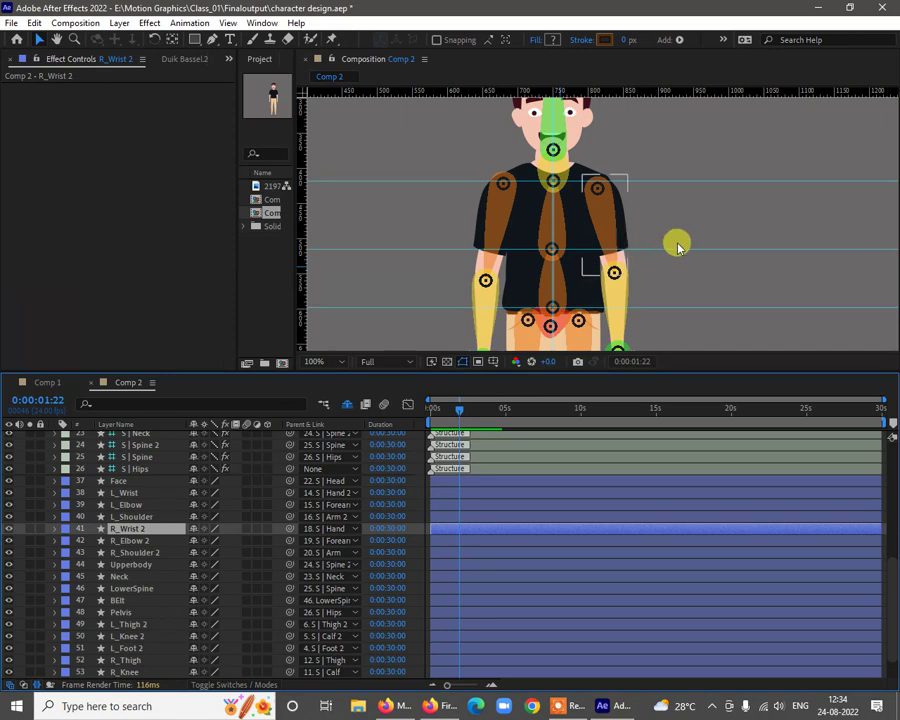
# Select all structure layers from S | Hips up to S | Heel 2 and run Duik's Auto-rig & IK on them
pyautogui.scroll(-5, 675, 147)
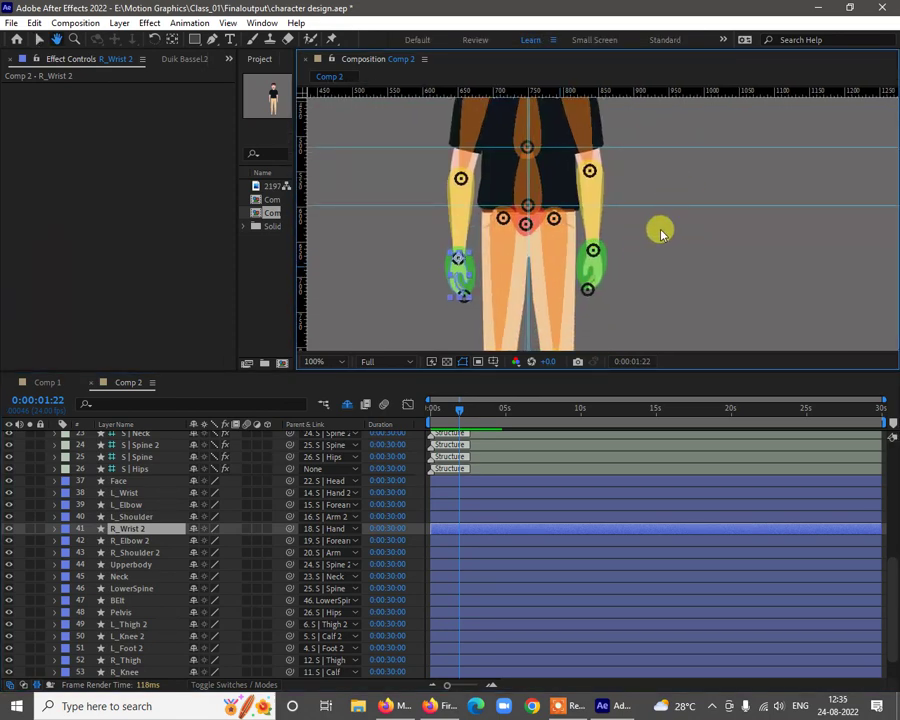
pyautogui.moveTo(683, 234); pyautogui.dragTo(683, 294)
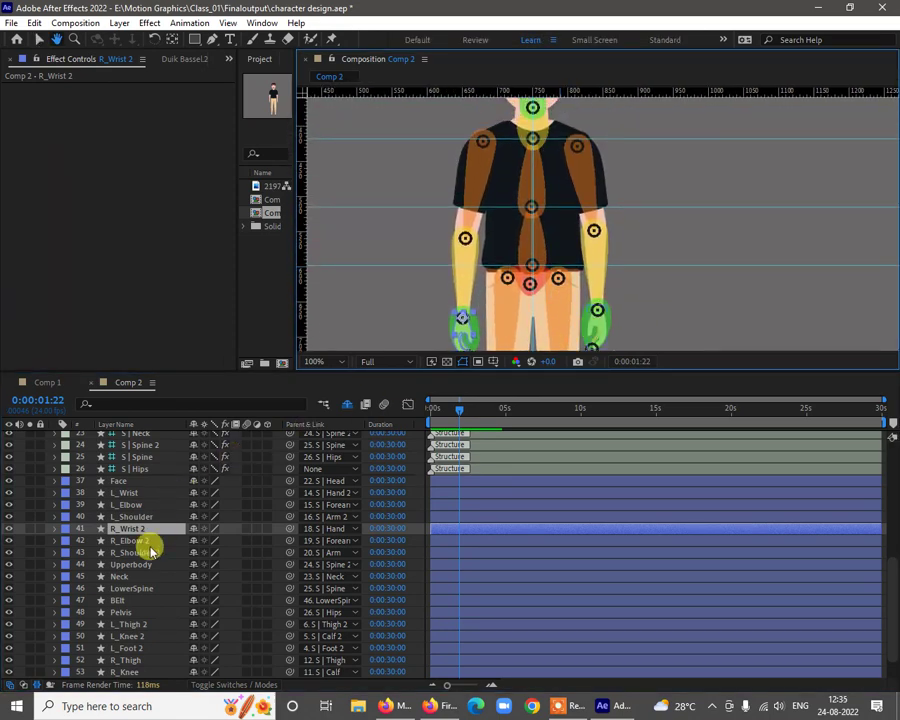
pyautogui.press('v')
pyautogui.scroll(3, 143, 535)
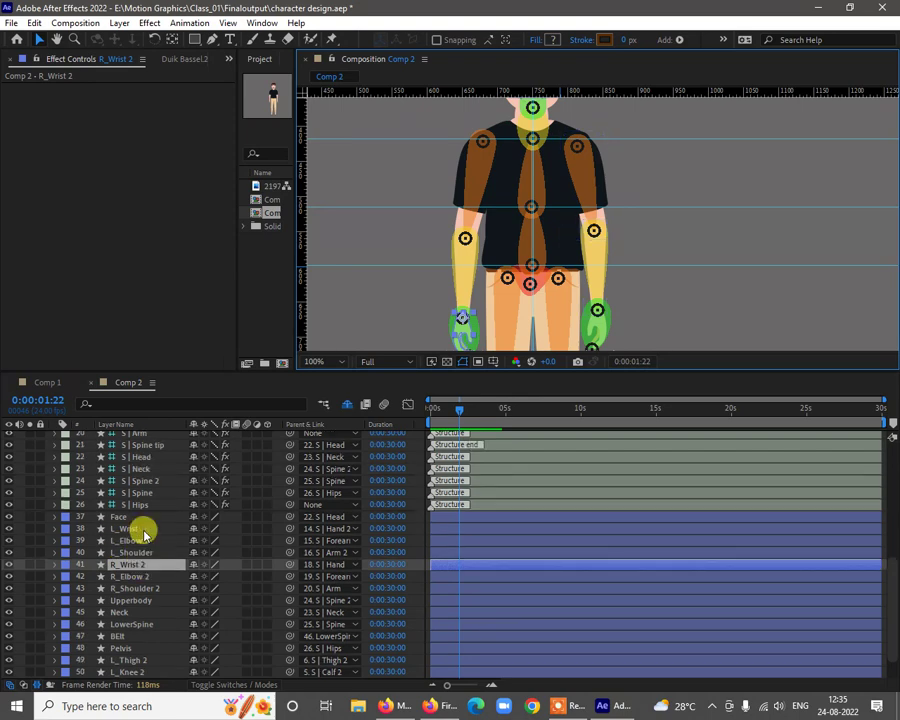
pyautogui.click(140, 541)
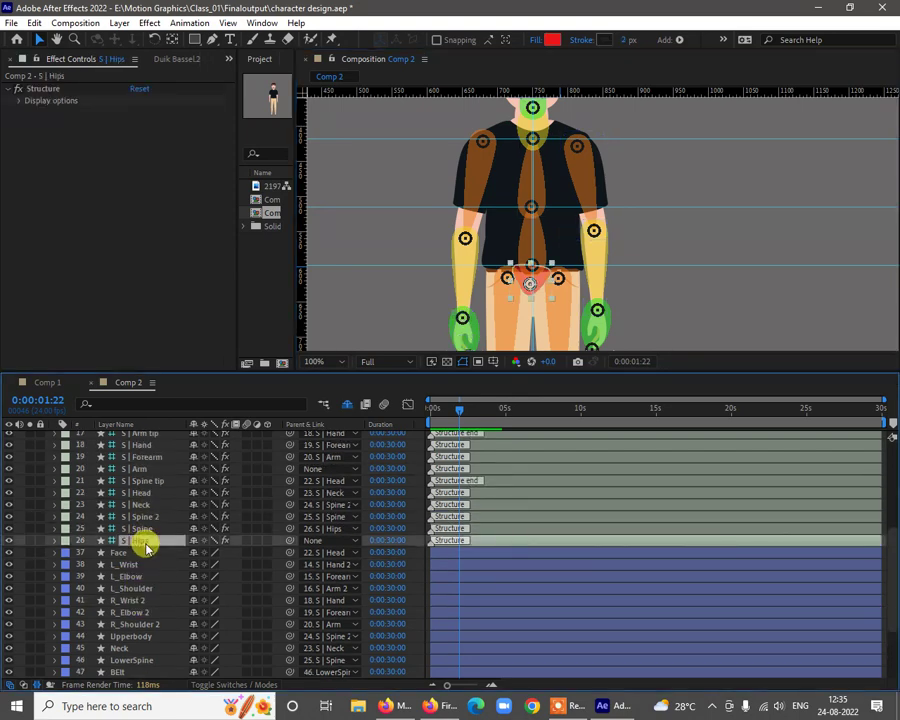
pyautogui.scroll(8, 145, 545)
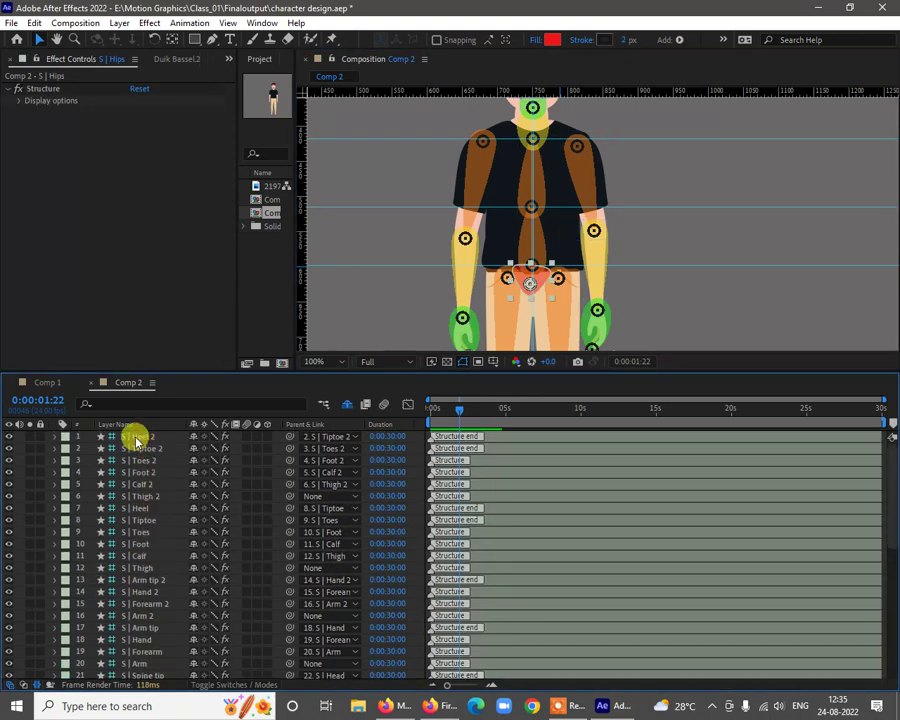
pyautogui.keyDown('shift'); pyautogui.click(137, 441); pyautogui.keyUp('shift')
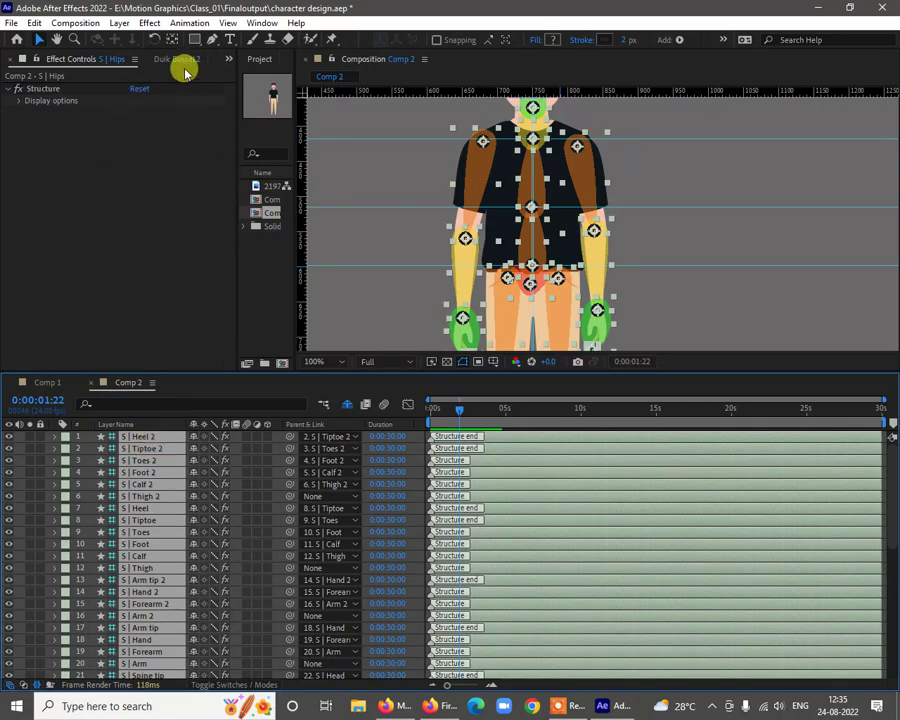
pyautogui.click(172, 60)
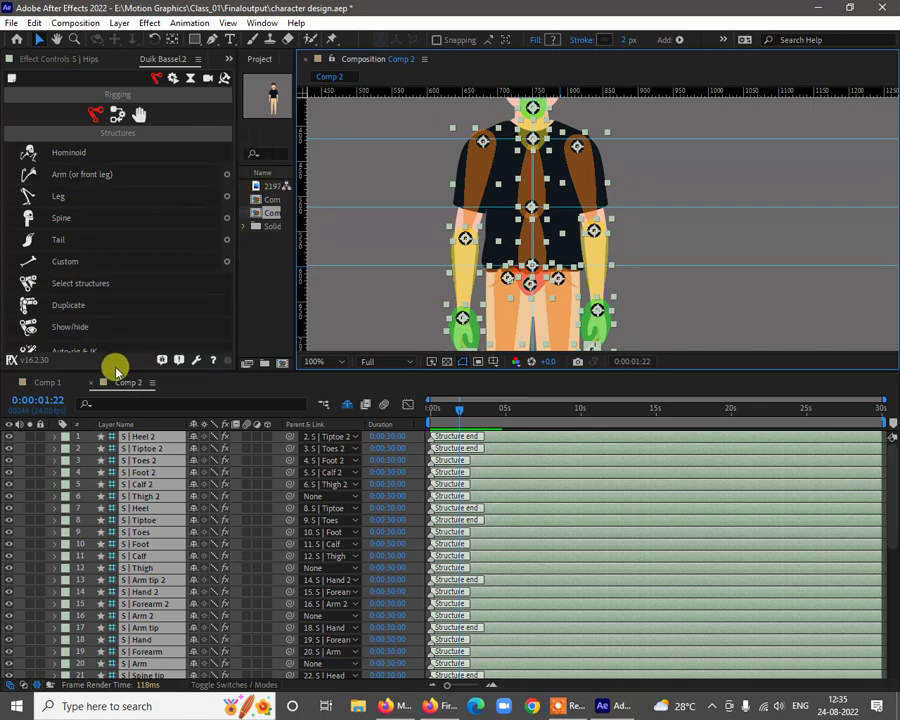
pyautogui.moveTo(117, 370); pyautogui.dragTo(118, 396)
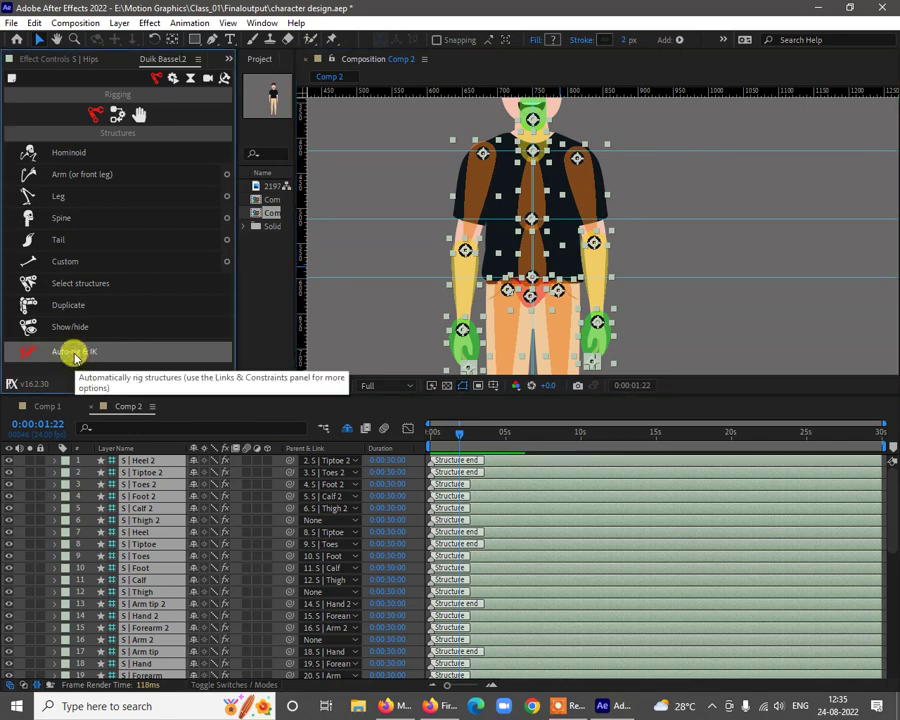
pyautogui.click(74, 355)
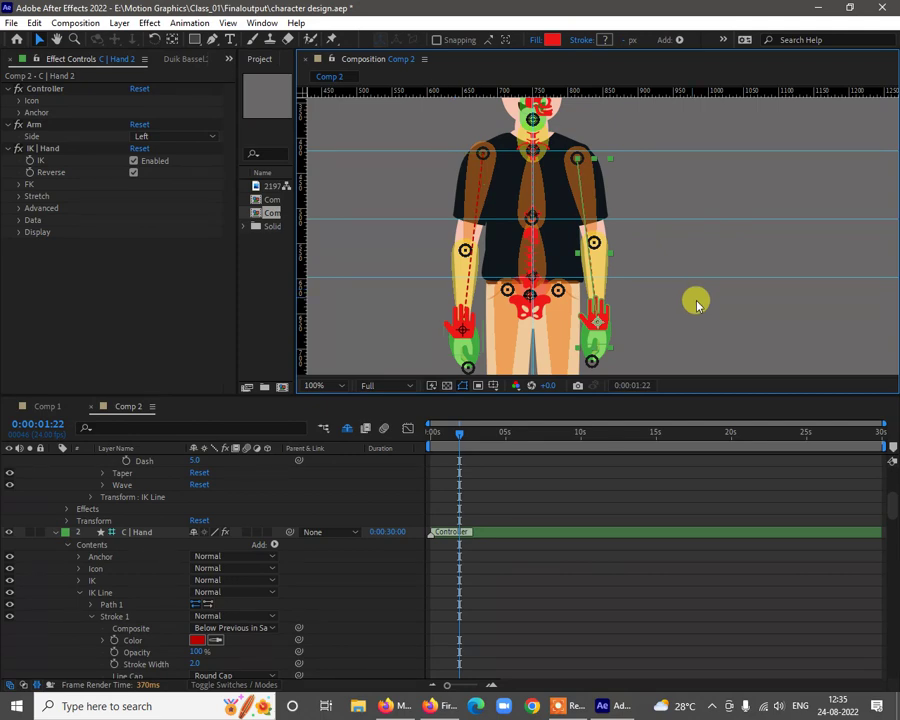
# Check the new foot and hand controllers, collapse the expanded controller layers, and select them all from C | Body to C | Hand 2
pyautogui.moveTo(697, 298); pyautogui.dragTo(679, 94)
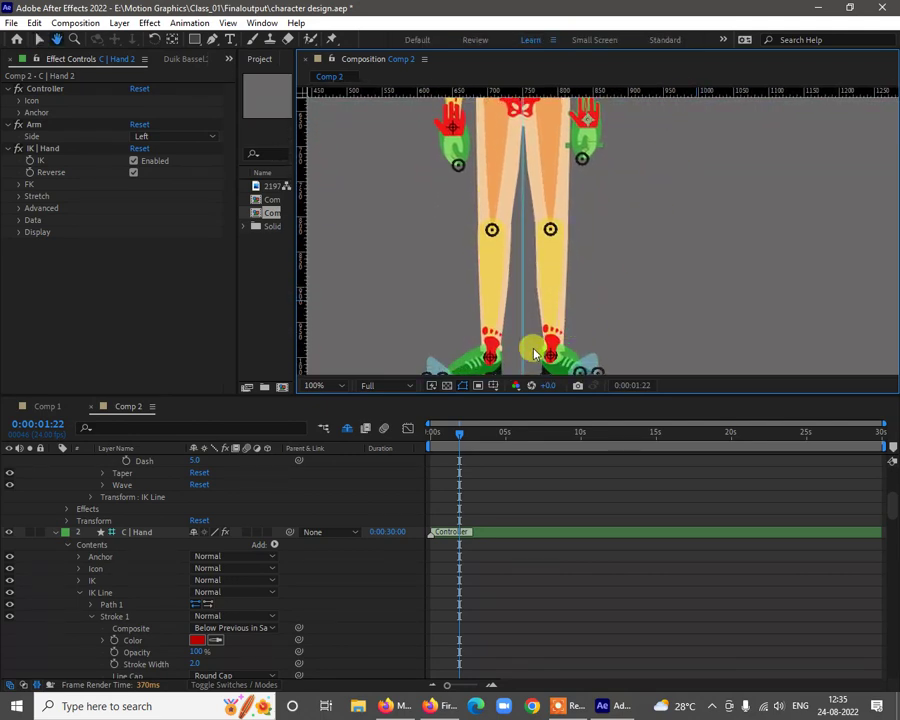
pyautogui.press('v')
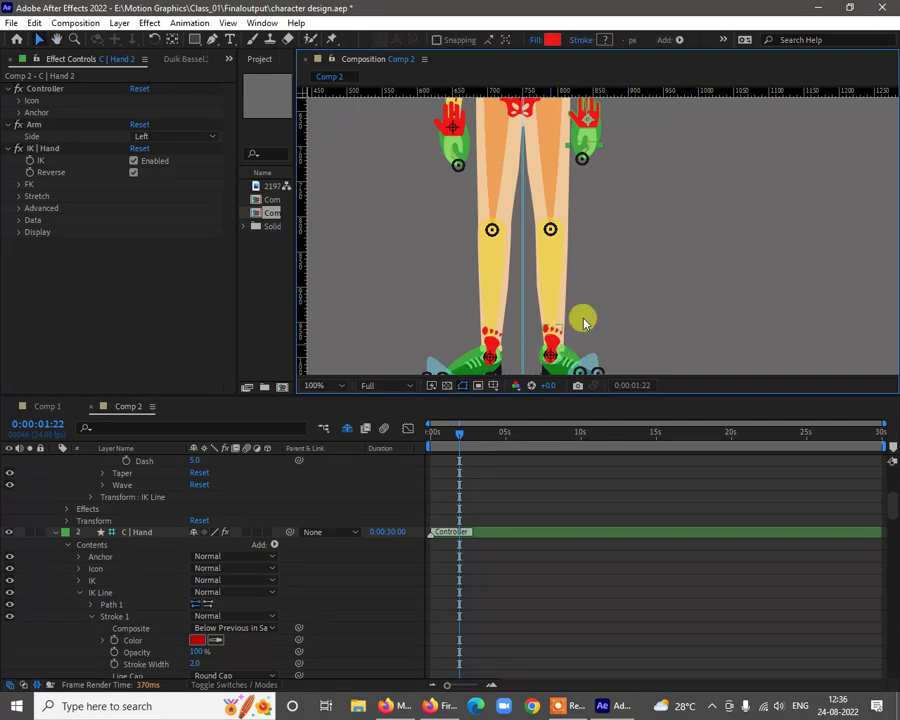
pyautogui.press('h')
pyautogui.moveTo(632, 262); pyautogui.dragTo(641, 437)
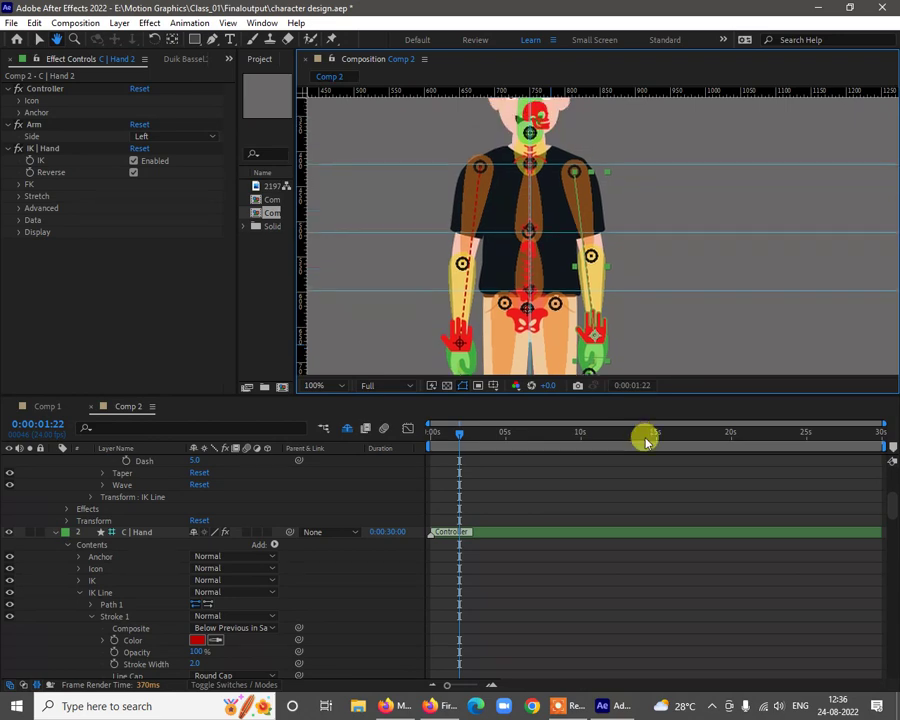
pyautogui.press('v')
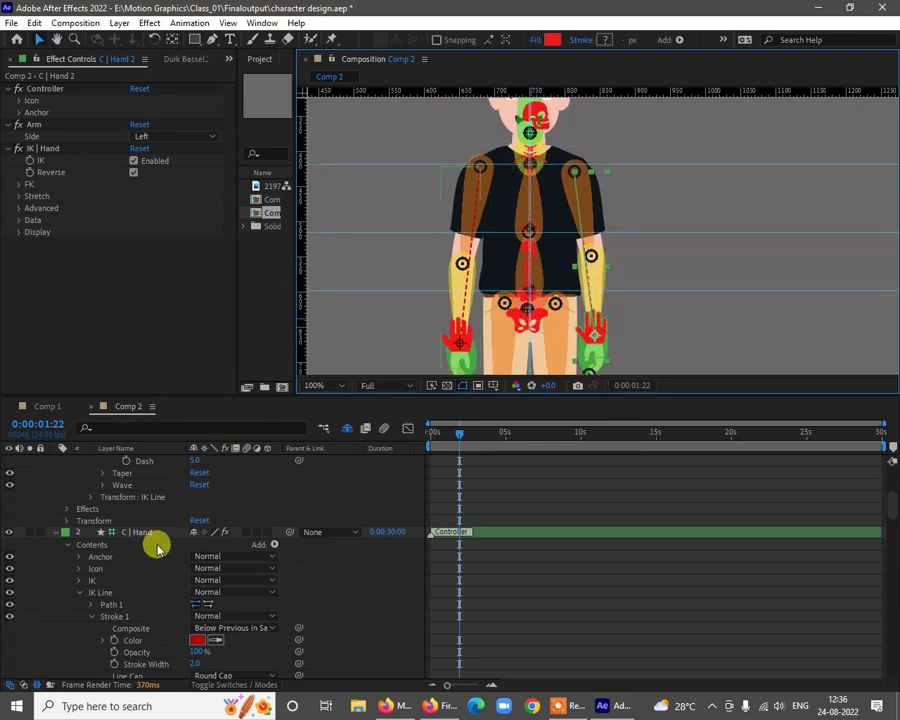
pyautogui.scroll(5, 110, 512)
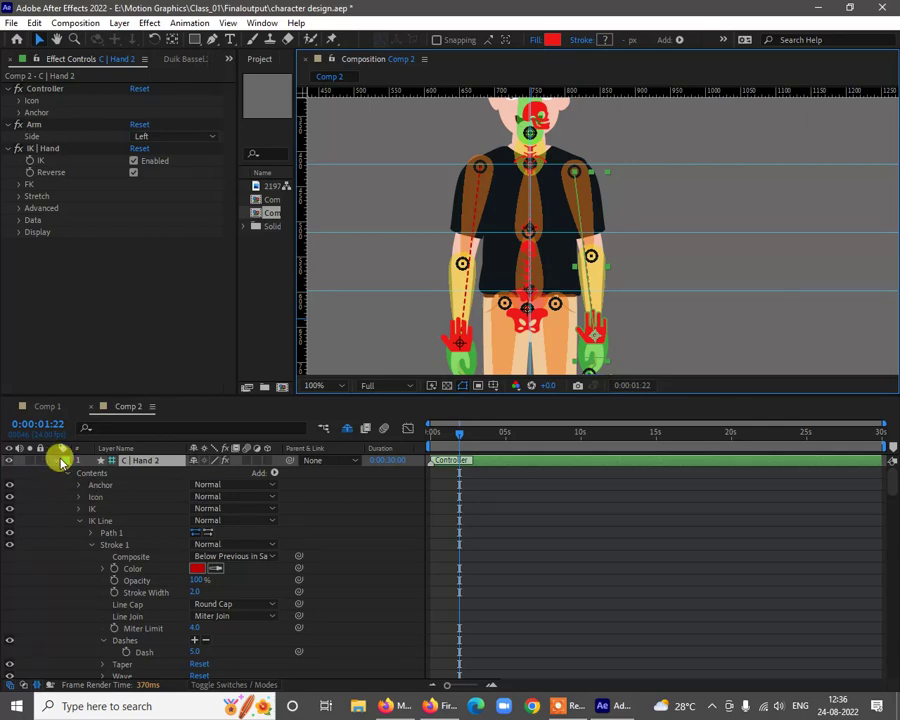
pyautogui.click(64, 460)
pyautogui.click(55, 474)
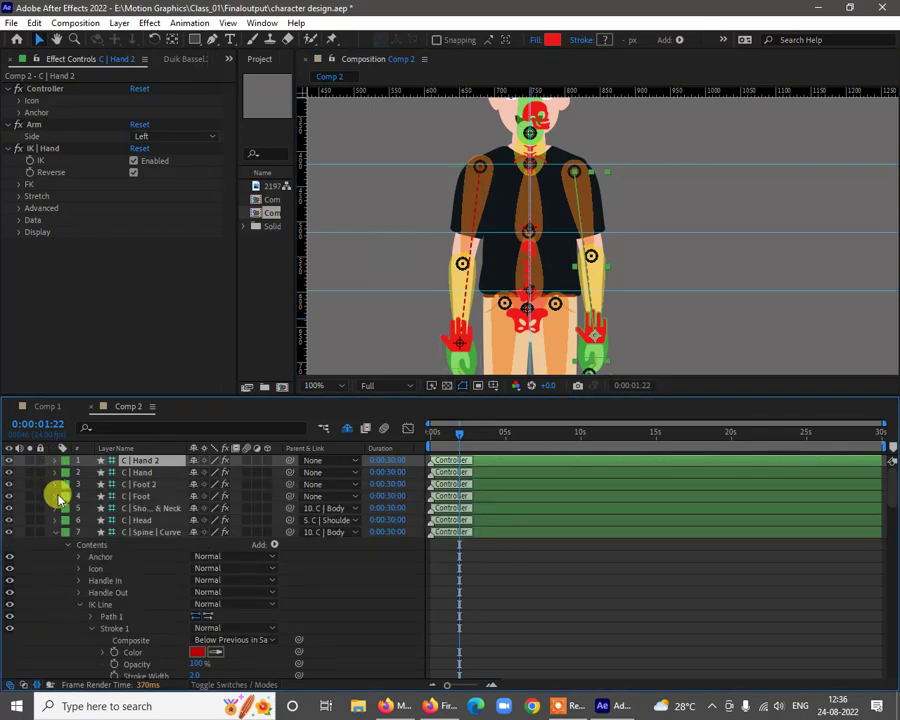
pyautogui.click(56, 533)
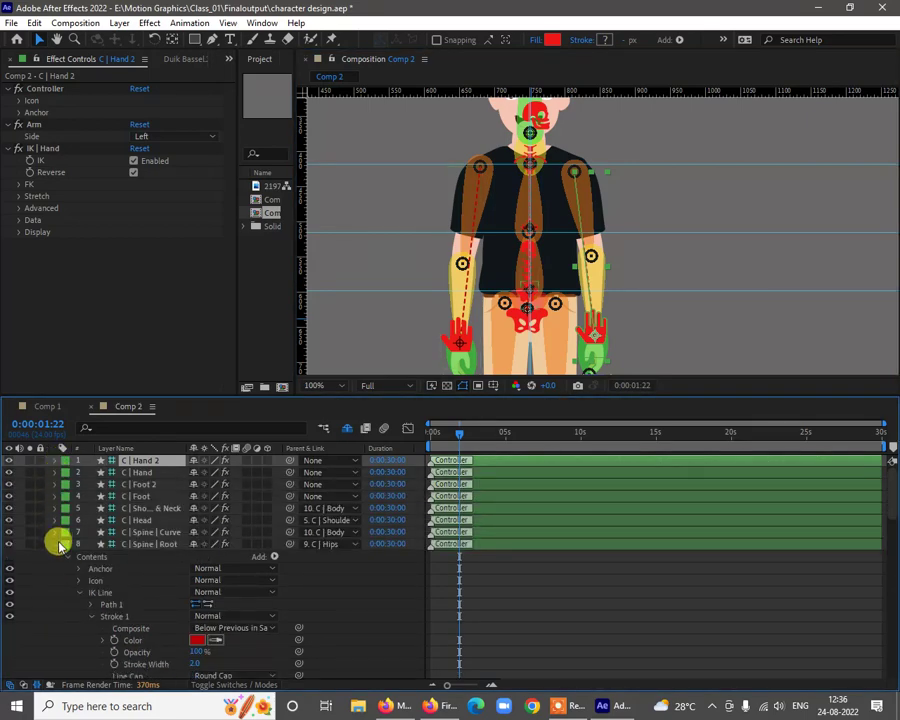
pyautogui.click(56, 545)
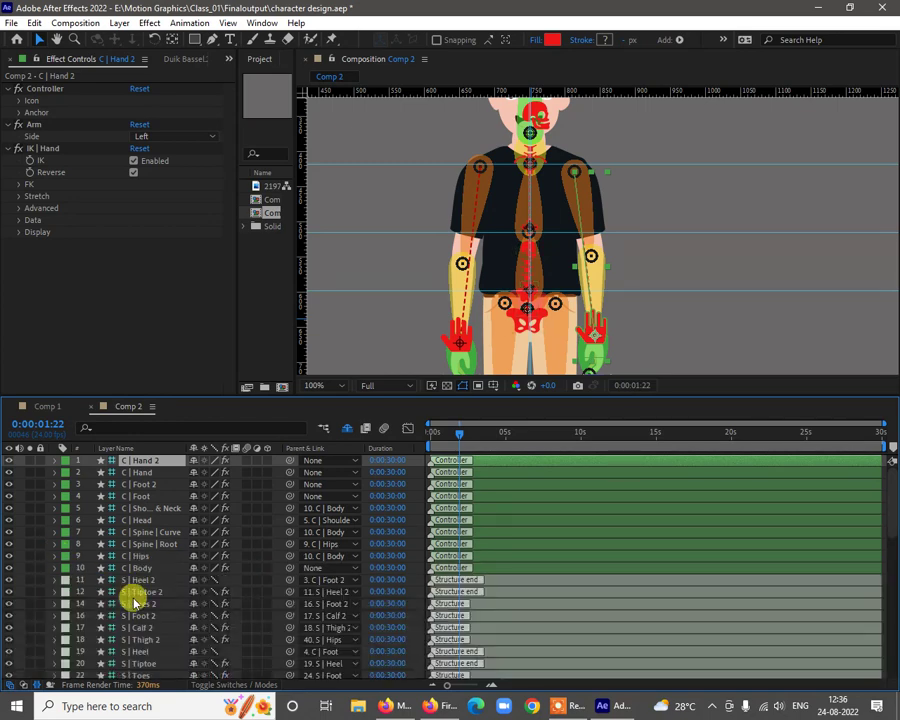
pyautogui.click(143, 568)
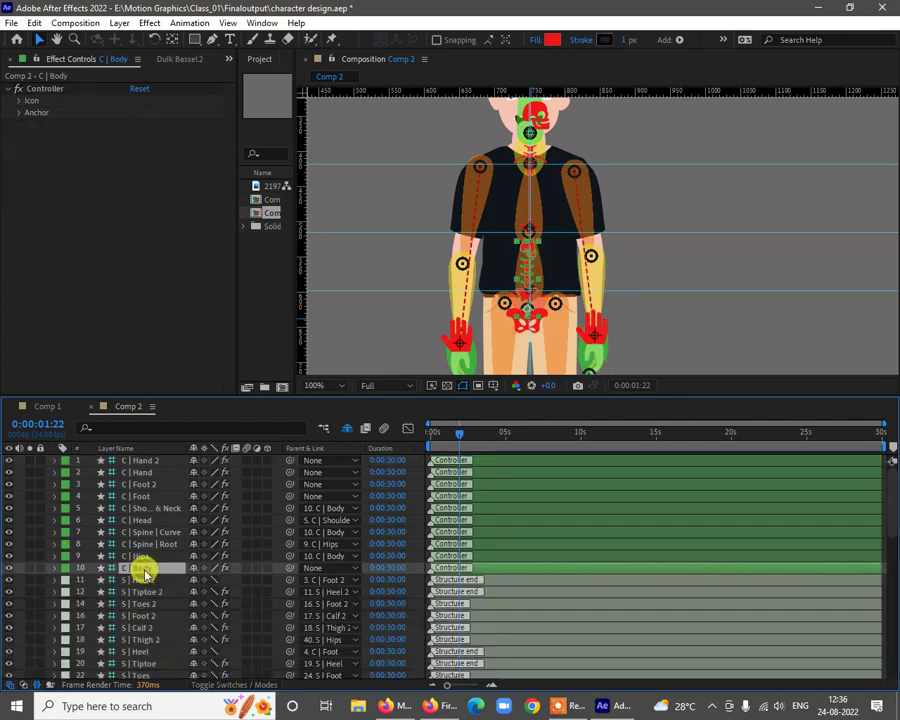
pyautogui.keyDown('shift'); pyautogui.click(145, 460); pyautogui.keyUp('shift')
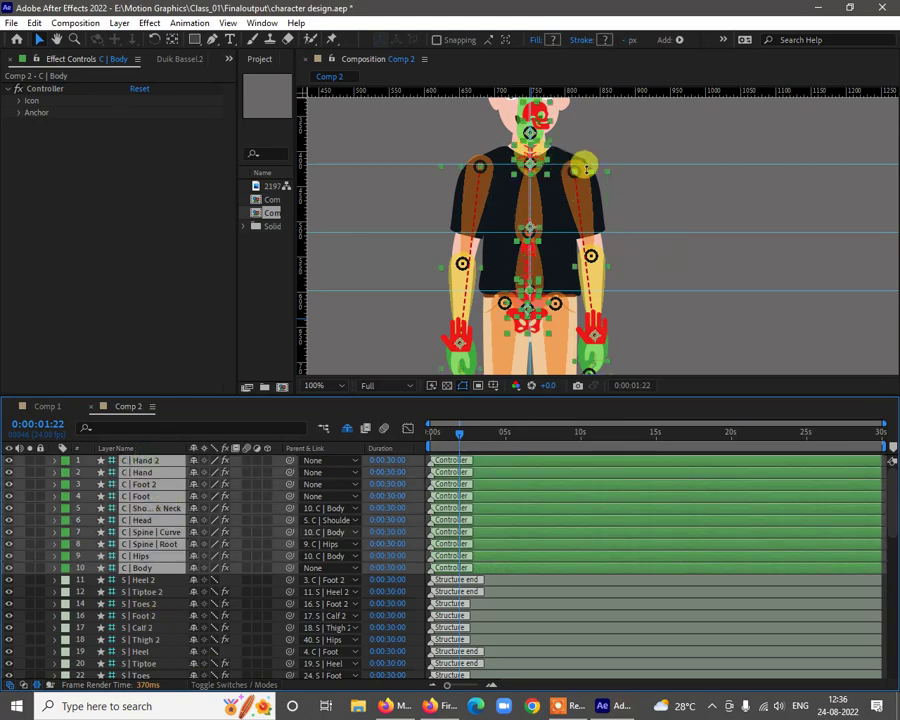
# Turn off the visibility of all structure layers from S | Heel 2 to S | Hips and make them shy
pyautogui.click(144, 582)
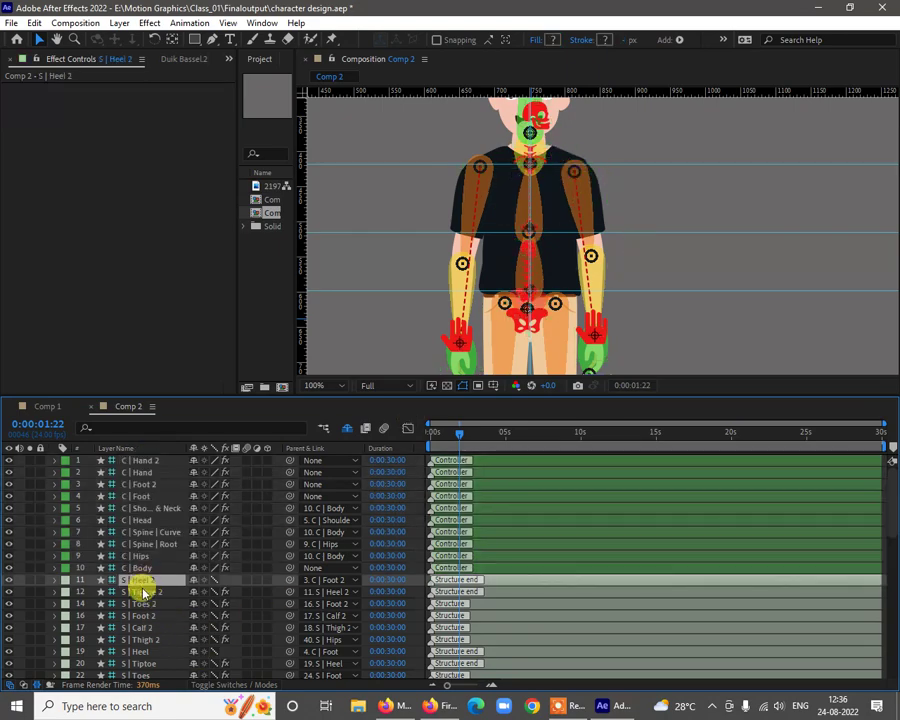
pyautogui.scroll(-4, 165, 600)
pyautogui.scroll(-5, 168, 612)
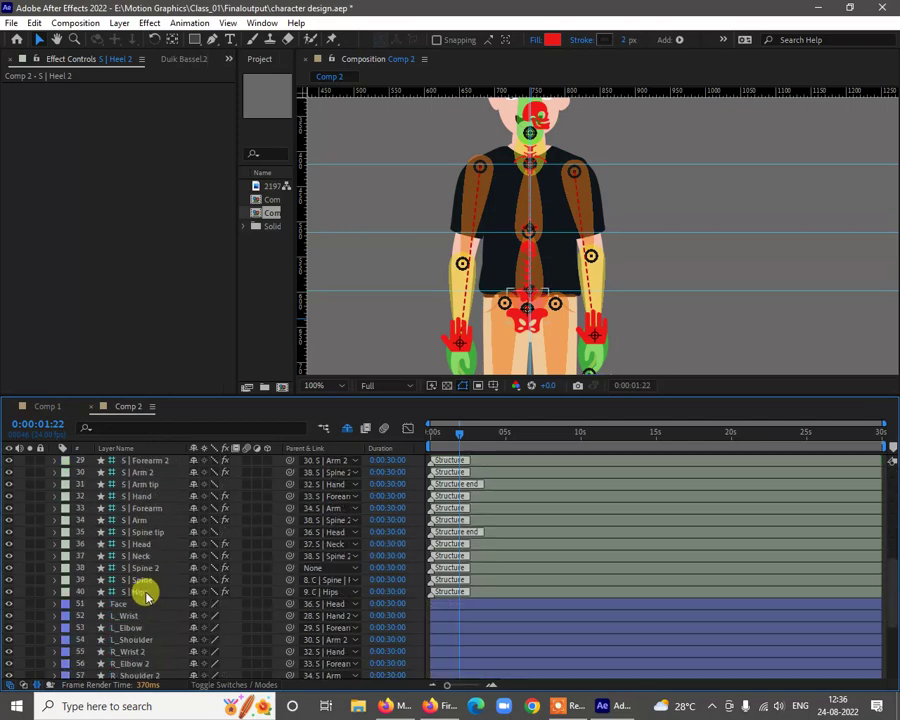
pyautogui.keyDown('shift'); pyautogui.click(145, 596); pyautogui.keyUp('shift')
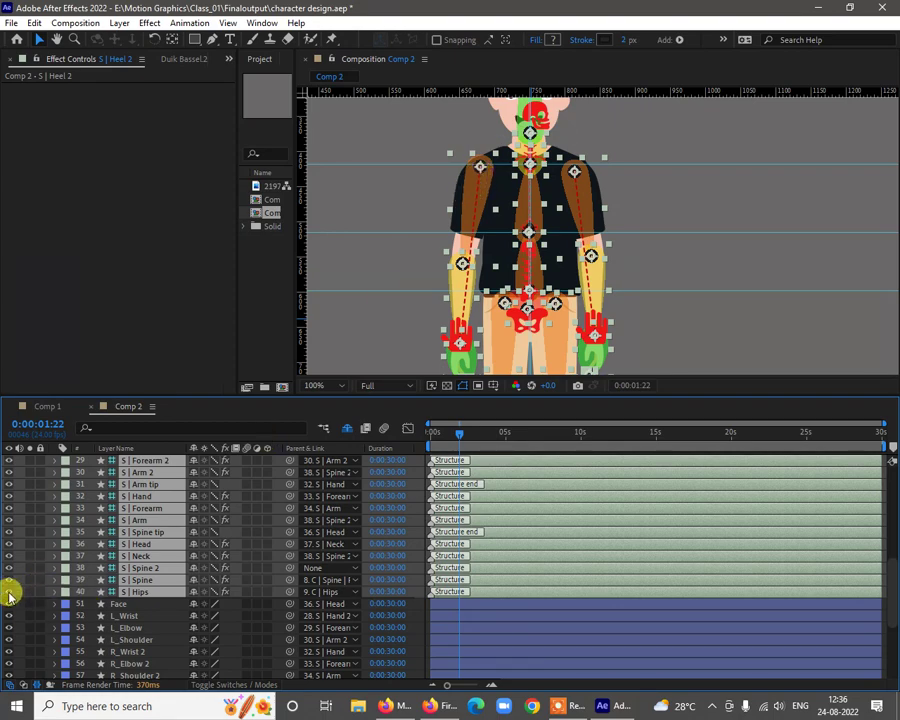
pyautogui.press('F2')
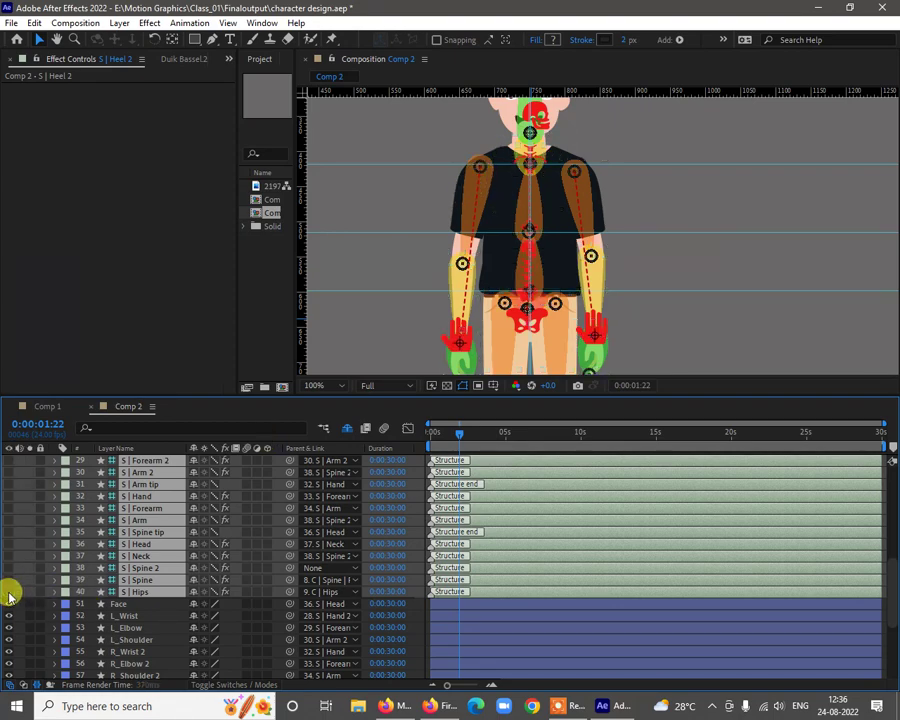
pyautogui.click(8, 592)
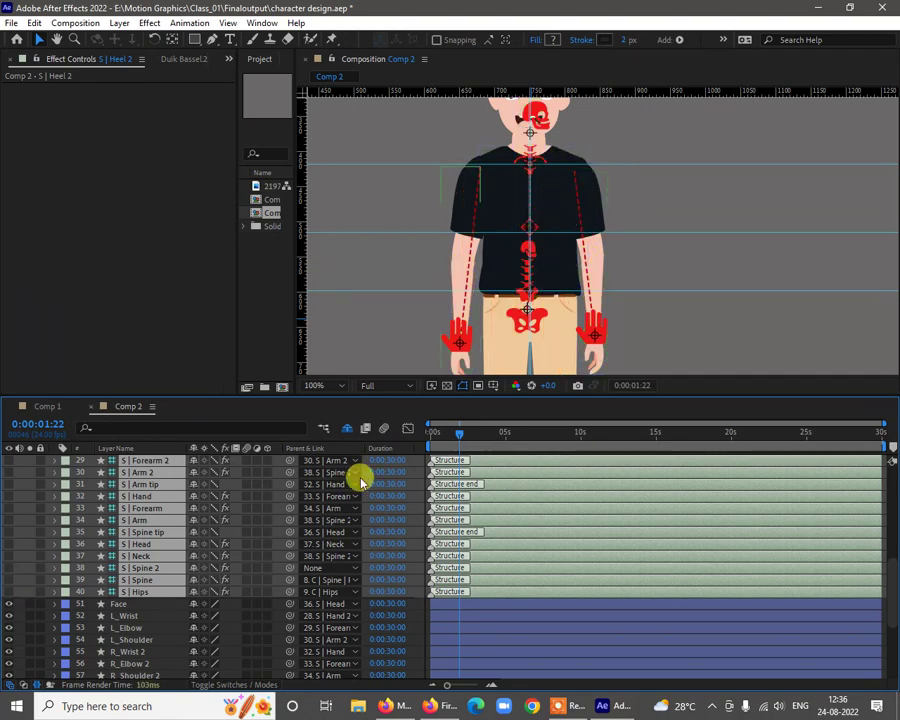
pyautogui.click(194, 592)
pyautogui.scroll(10, 211, 600)
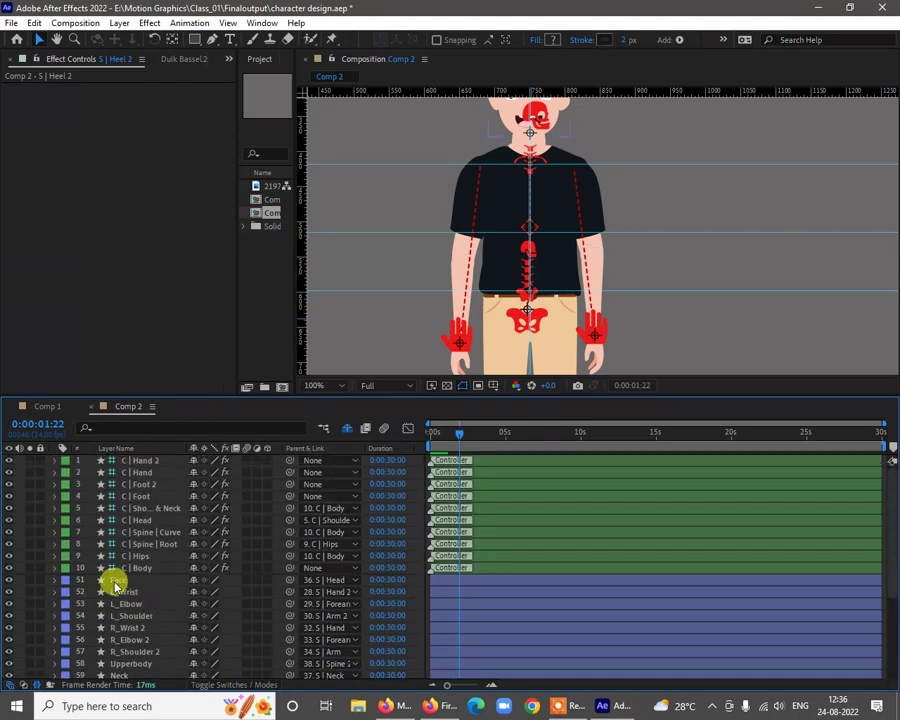
# Make all body part layers from Face to R_Foot shy so they are hidden from the layer list
pyautogui.click(116, 580)
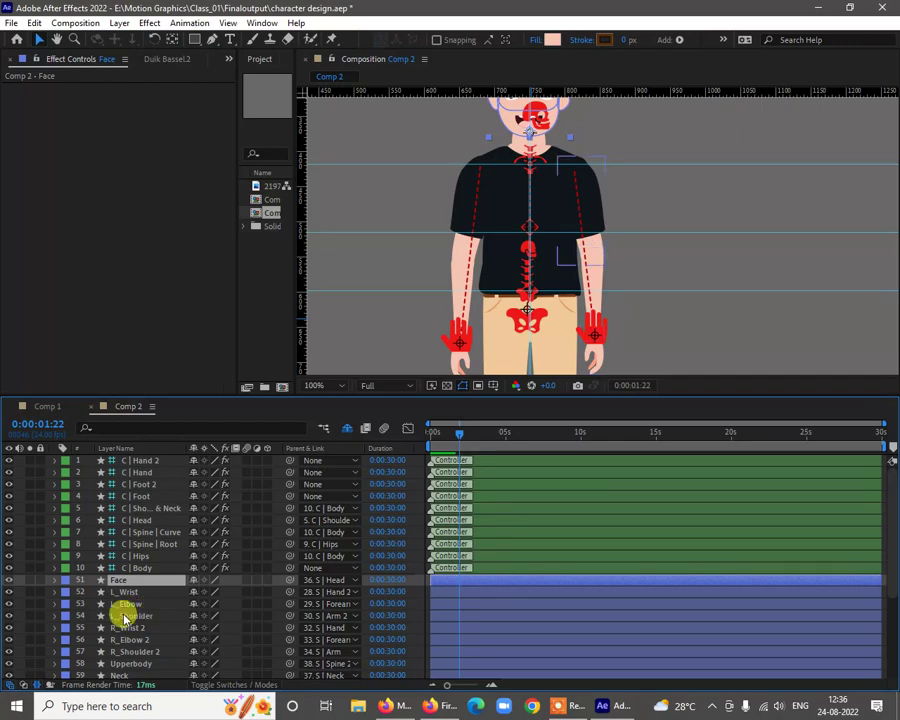
pyautogui.scroll(-2, 155, 607)
pyautogui.scroll(-2, 157, 612)
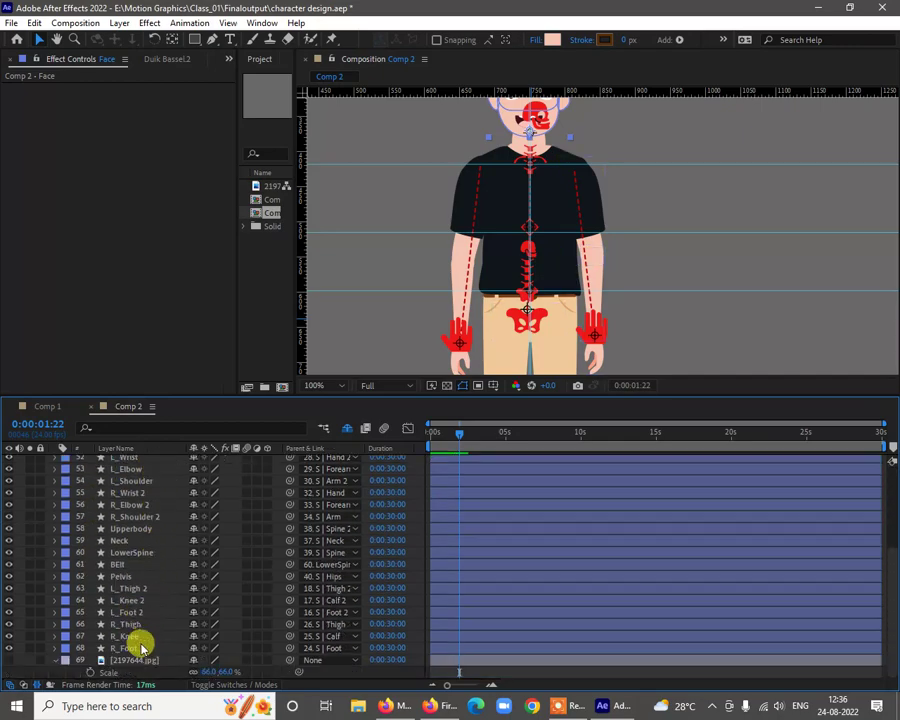
pyautogui.keyDown('shift'); pyautogui.click(130, 648); pyautogui.keyUp('shift')
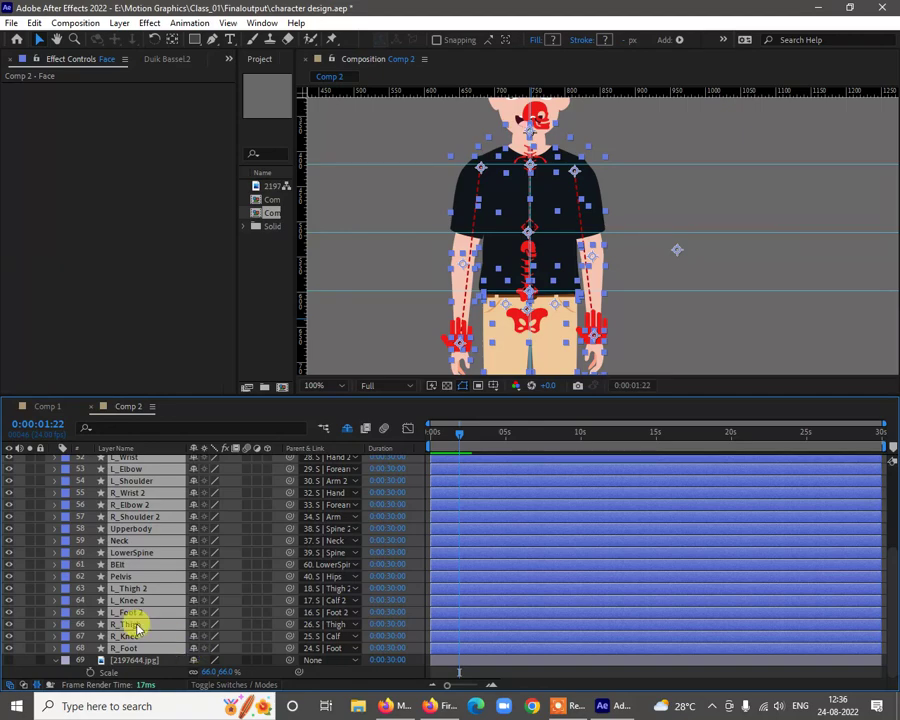
pyautogui.click(193, 648)
pyautogui.click(190, 650)
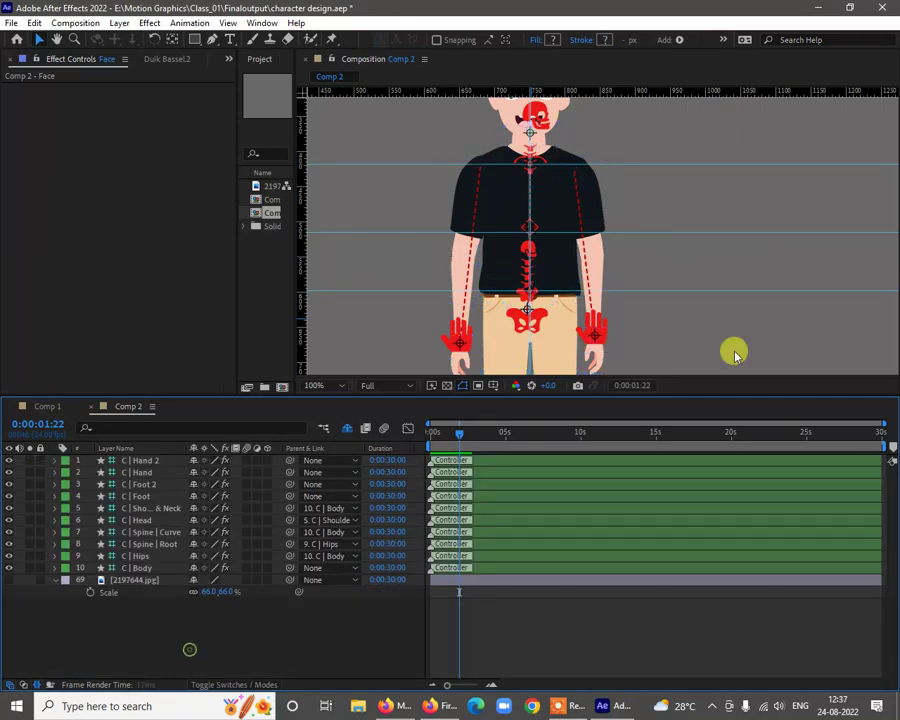
# Move the C | Hand 2 controller slightly up and outward to bend the character's left arm
pyautogui.press('space')
pyautogui.moveTo(675, 269)
pyautogui.mouseDown()
pyautogui.moveTo(691, 308)
pyautogui.moveTo(686, 271)
pyautogui.mouseUp()
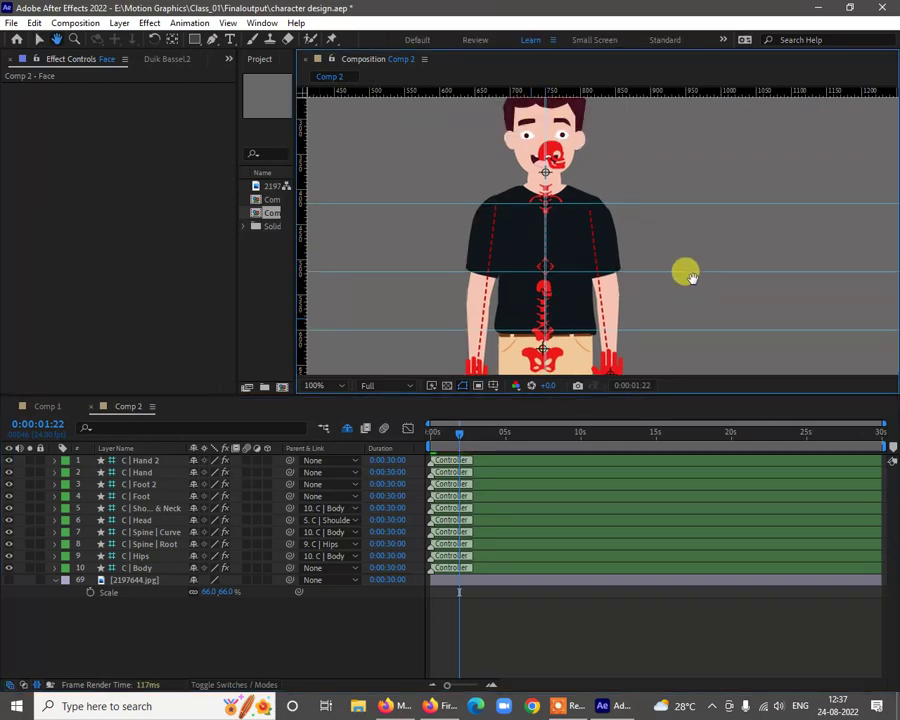
pyautogui.press('v')
pyautogui.click(610, 340)
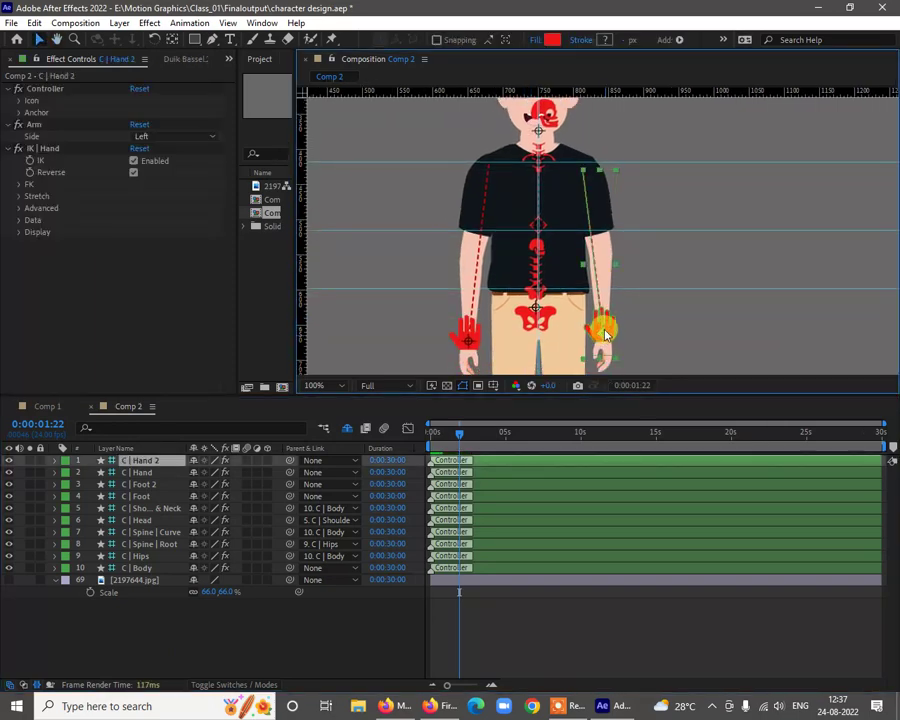
pyautogui.moveTo(612, 316)
pyautogui.mouseDown()
pyautogui.moveTo(635, 297)
pyautogui.moveTo(697, 295)
pyautogui.moveTo(665, 313)
pyautogui.moveTo(593, 311)
pyautogui.moveTo(617, 275)
pyautogui.moveTo(657, 267)
pyautogui.moveTo(681, 285)
pyautogui.moveTo(670, 313)
pyautogui.moveTo(617, 317)
pyautogui.mouseUp()
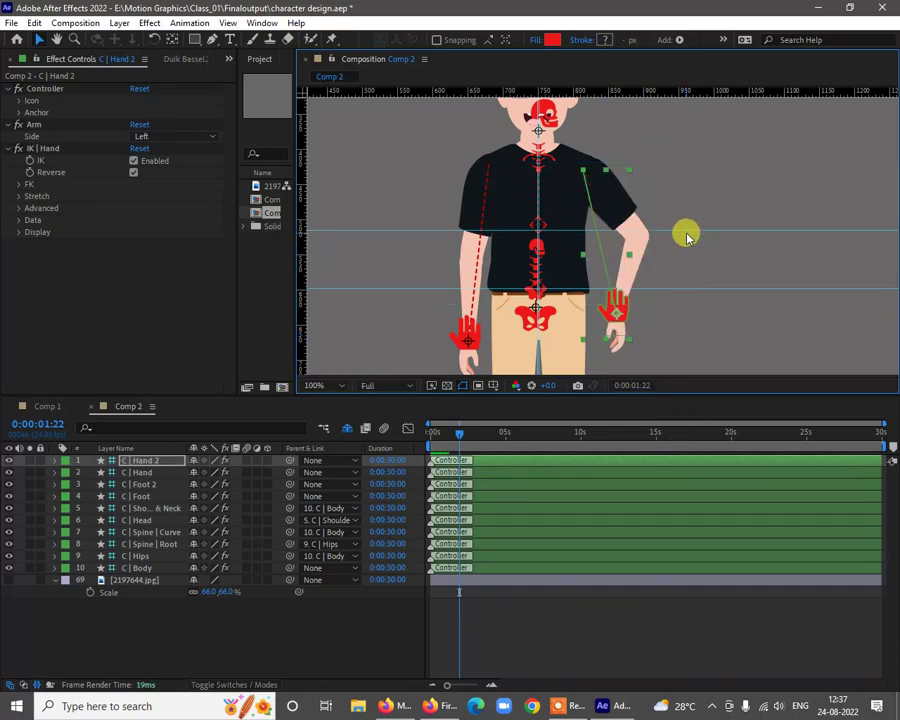
# Remove the horizontal guides crossing the character's torso and waist, and deselect the hand controller
pyautogui.moveTo(688, 226); pyautogui.dragTo(683, 490)
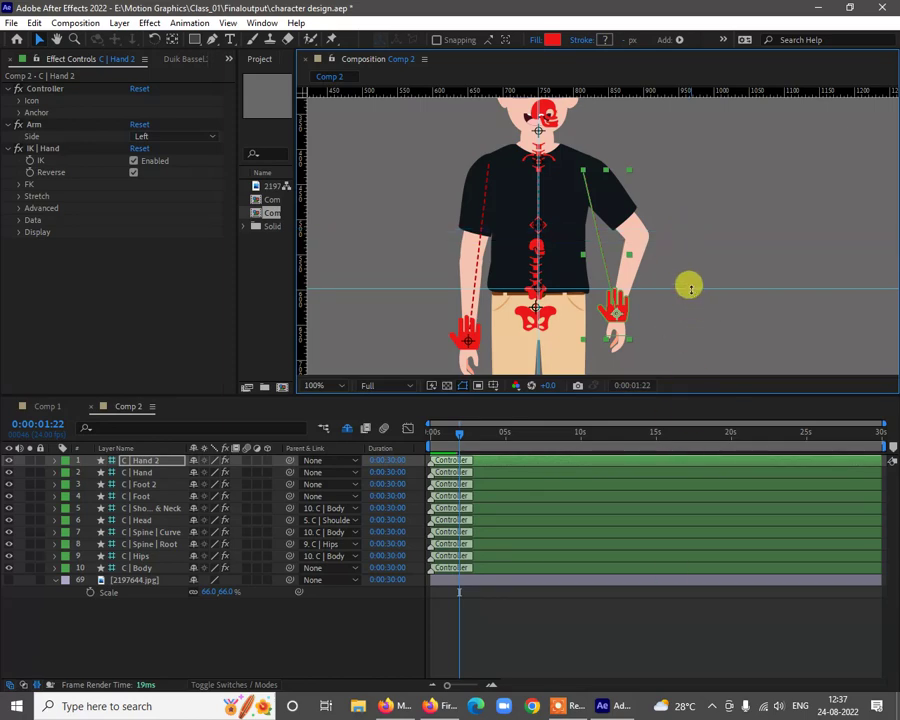
pyautogui.moveTo(690, 288); pyautogui.dragTo(671, 458)
pyautogui.click(213, 603)
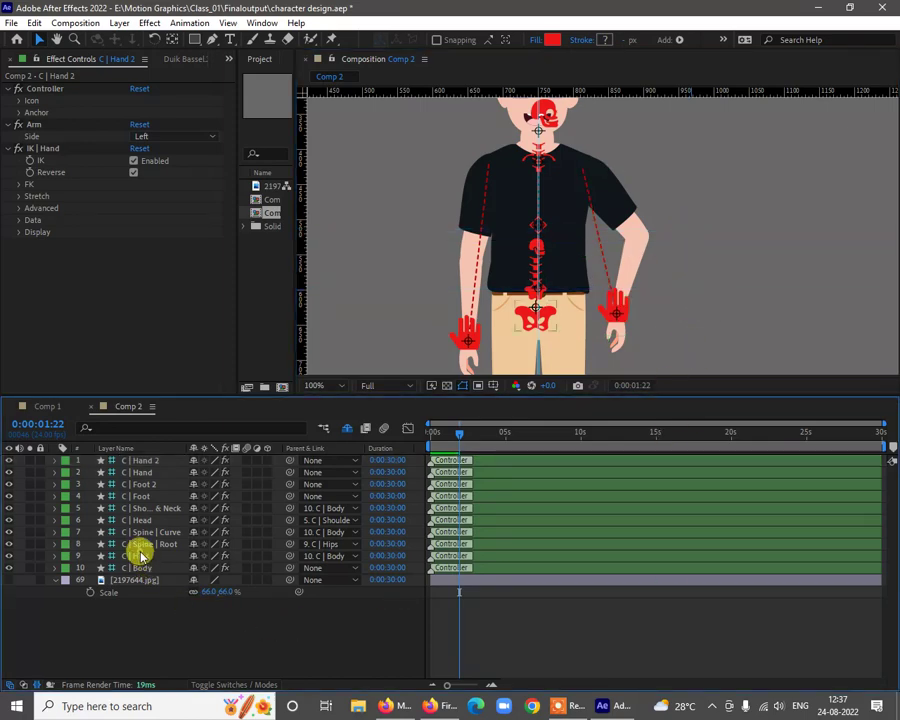
# Select the C | Hips controller and shift the vertical guides from the character's centre line to empty space beside the body
pyautogui.click(140, 556)
pyautogui.press('h')
pyautogui.moveTo(570, 254); pyautogui.dragTo(578, 238)
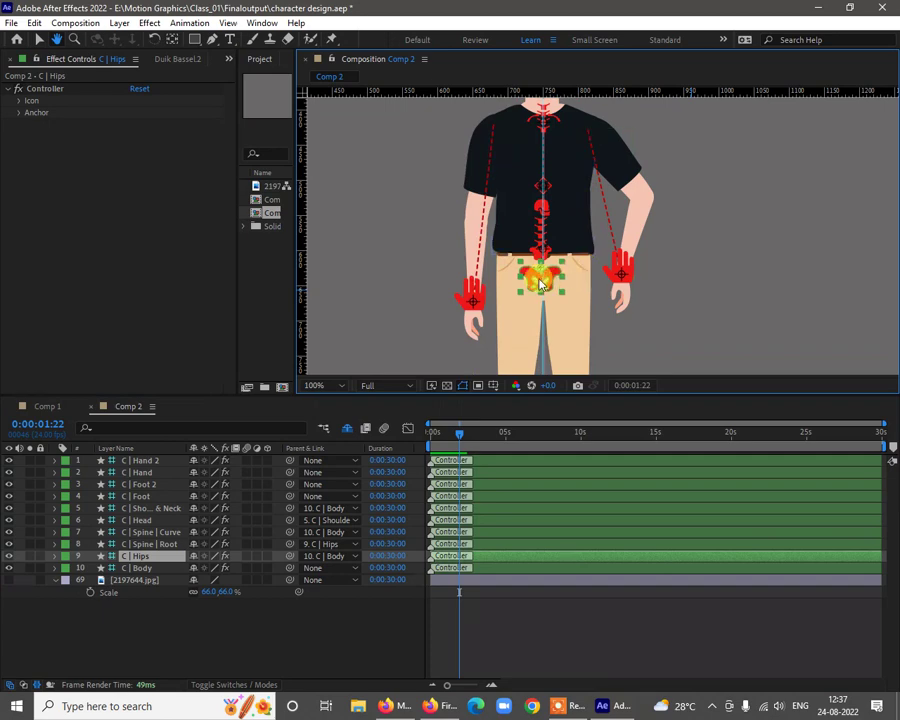
pyautogui.press('v')
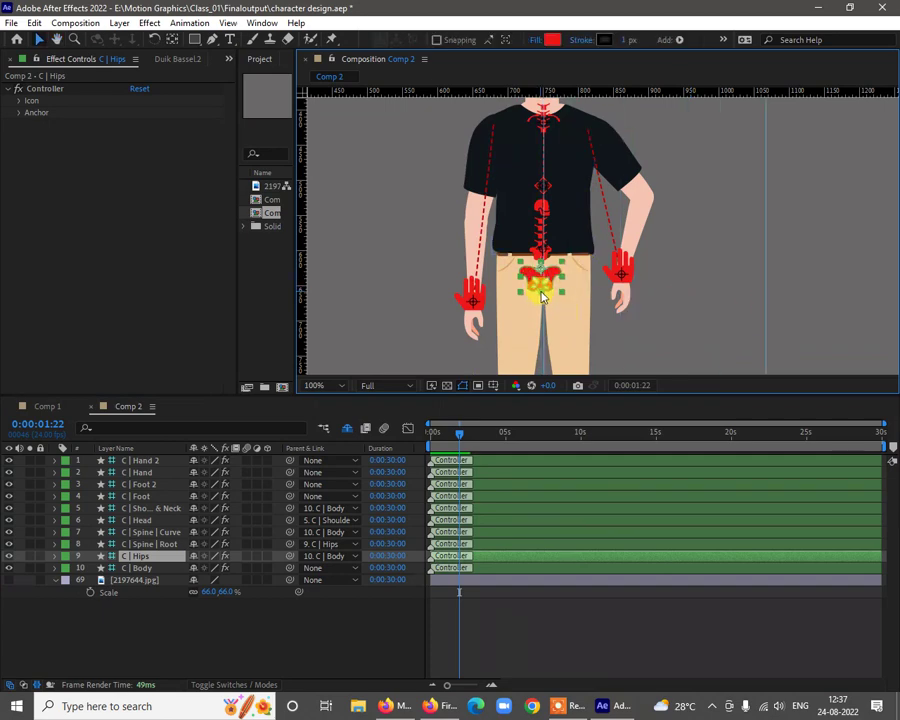
pyautogui.moveTo(545, 291); pyautogui.dragTo(812, 299)
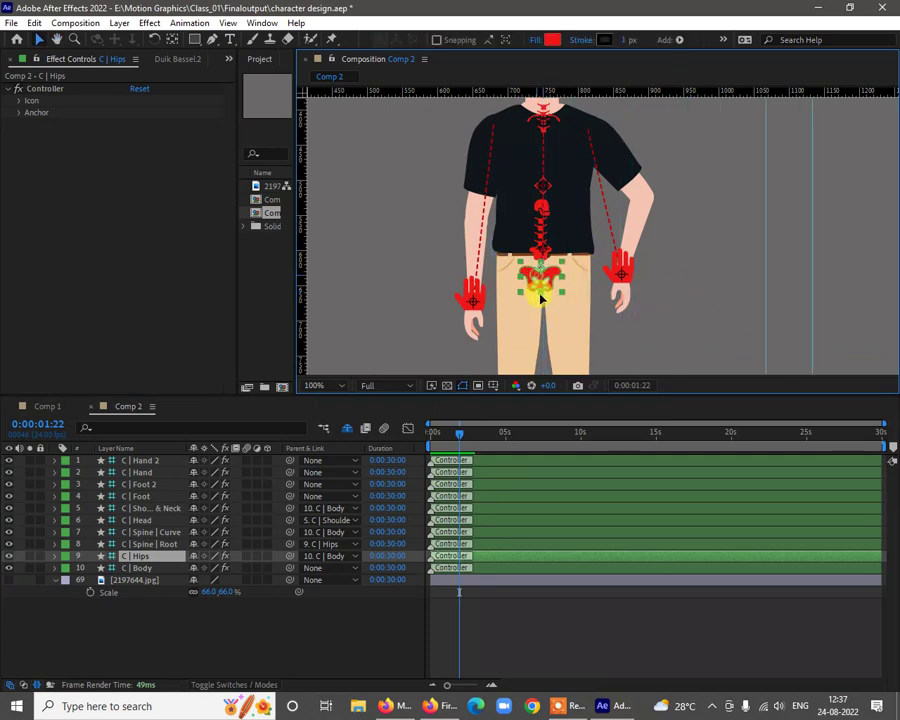
# Try shifting the C | Hips controller sideways to bend the waist, and undo the move
pyautogui.moveTo(541, 298); pyautogui.dragTo(494, 305)
pyautogui.scroll(-1, 525, 305)
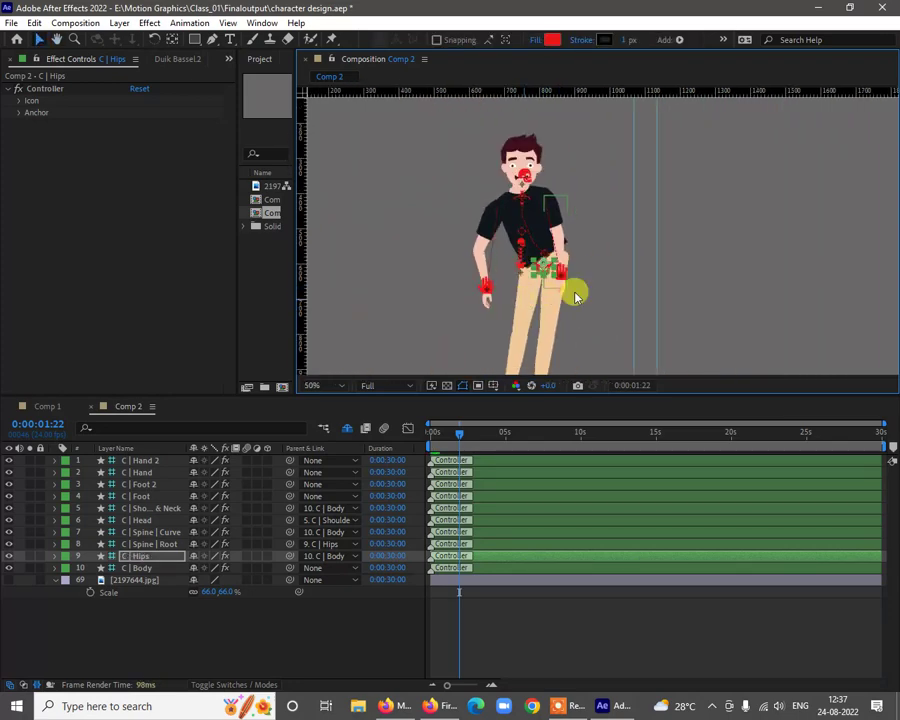
pyautogui.moveTo(576, 296); pyautogui.dragTo(592, 283)
pyautogui.scroll(2, 576, 280)
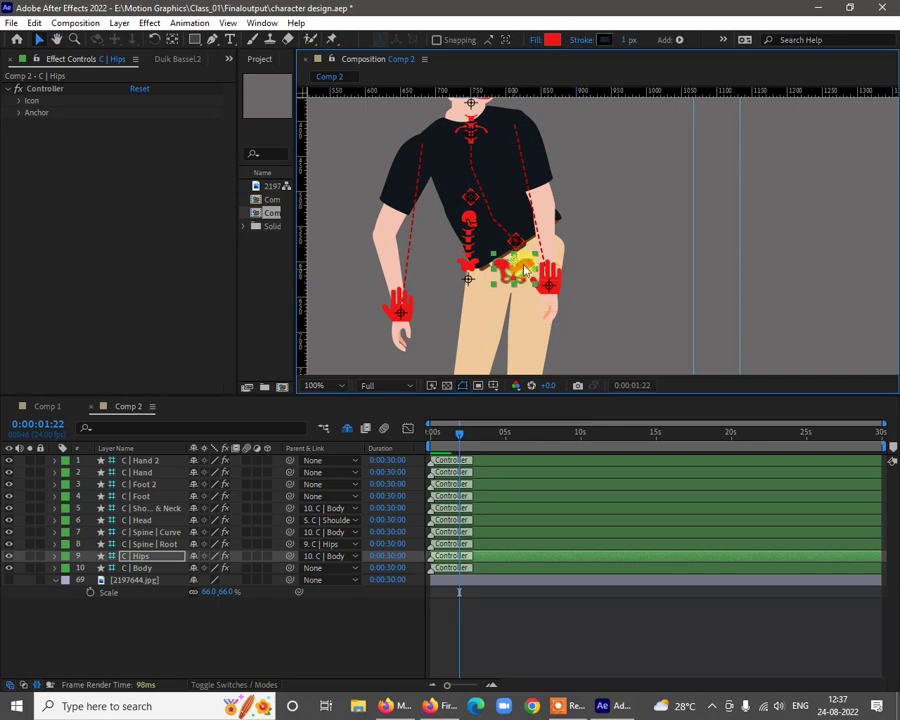
pyautogui.hotkey('ctrl', 'z')
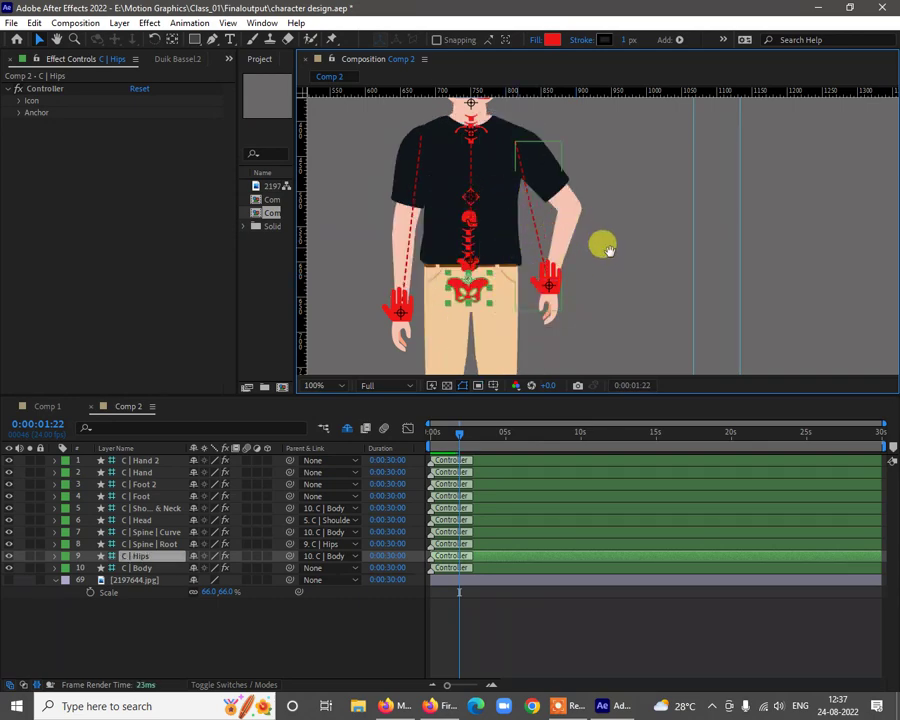
pyautogui.moveTo(597, 243); pyautogui.dragTo(622, 269)
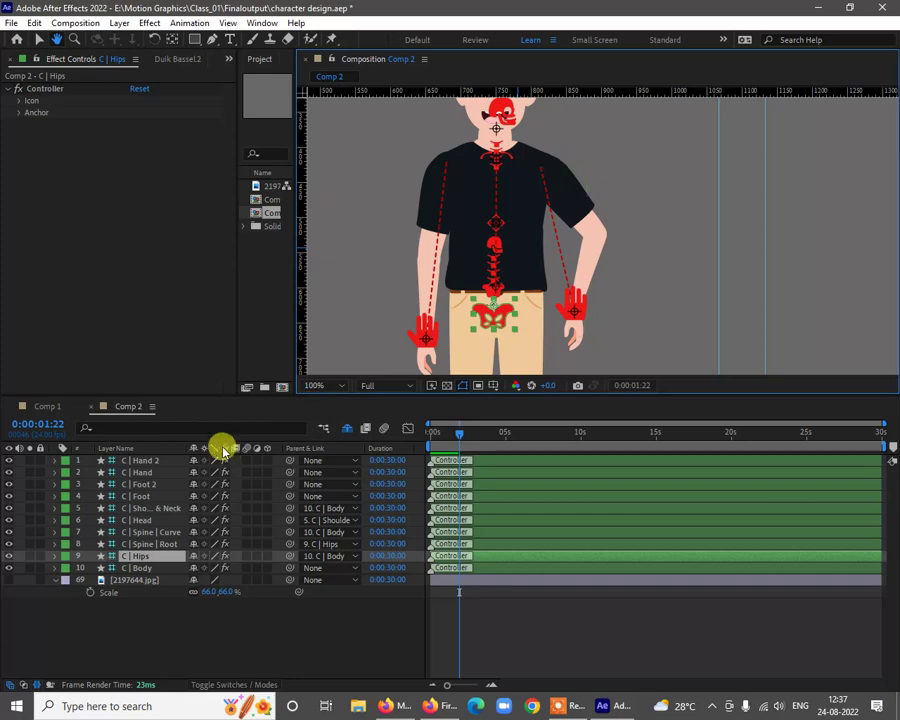
# Disable IK on the C | Hand controller and test the FK Upper rotation, ending at 0°
pyautogui.click(140, 472)
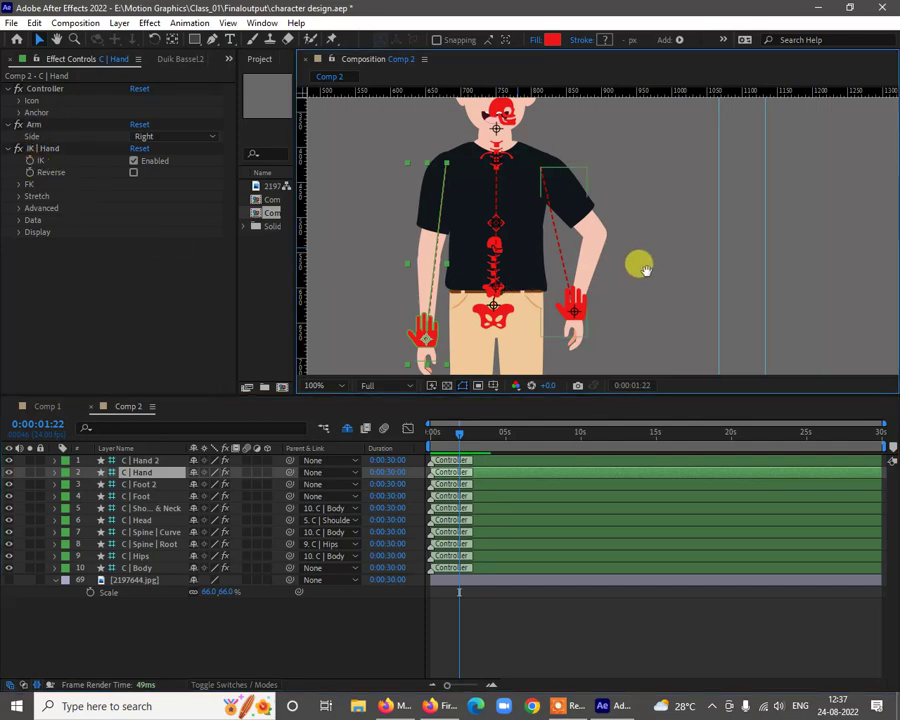
pyautogui.press('space')
pyautogui.moveTo(596, 274); pyautogui.dragTo(660, 258)
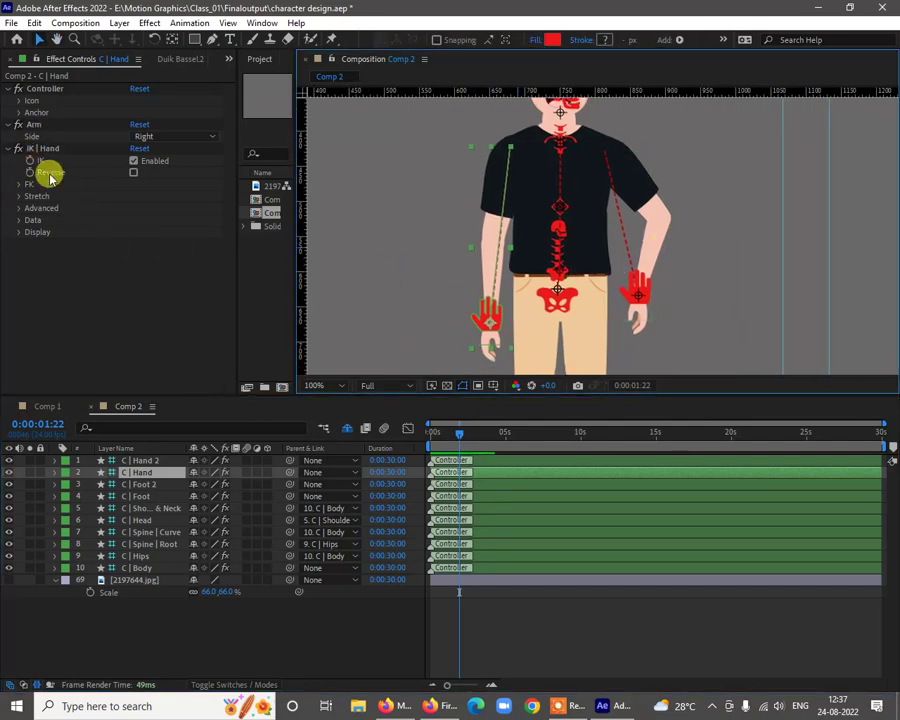
pyautogui.click(134, 162)
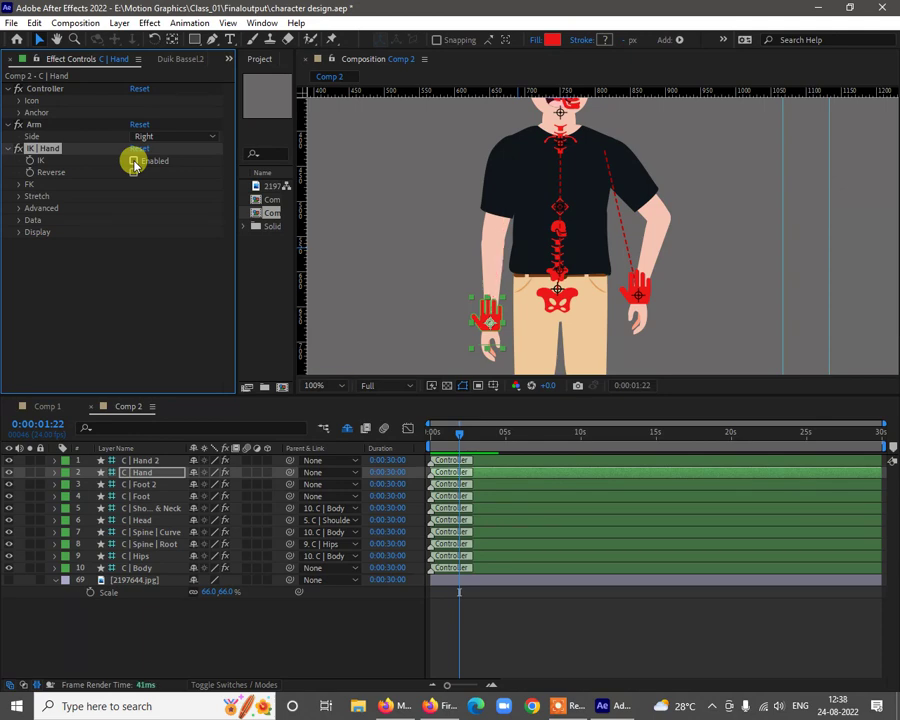
pyautogui.click(18, 186)
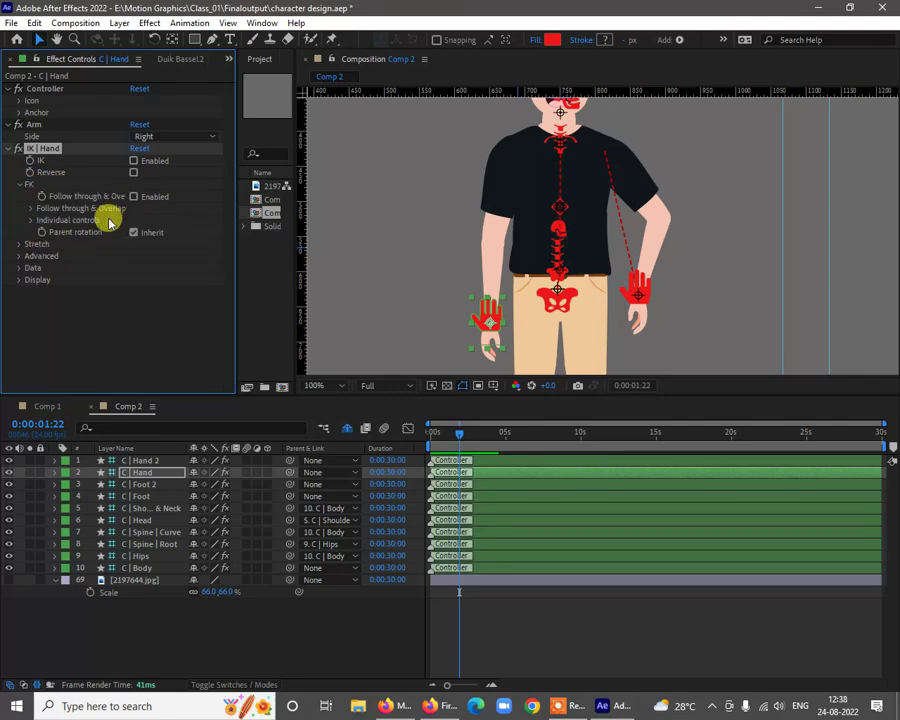
pyautogui.click(32, 221)
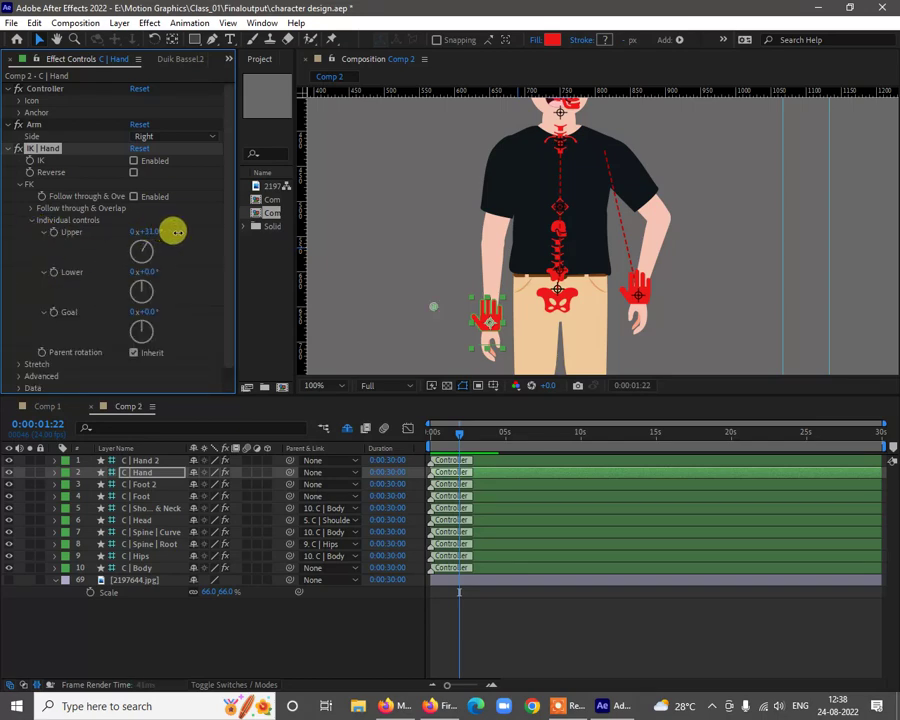
pyautogui.moveTo(176, 231); pyautogui.dragTo(181, 237)
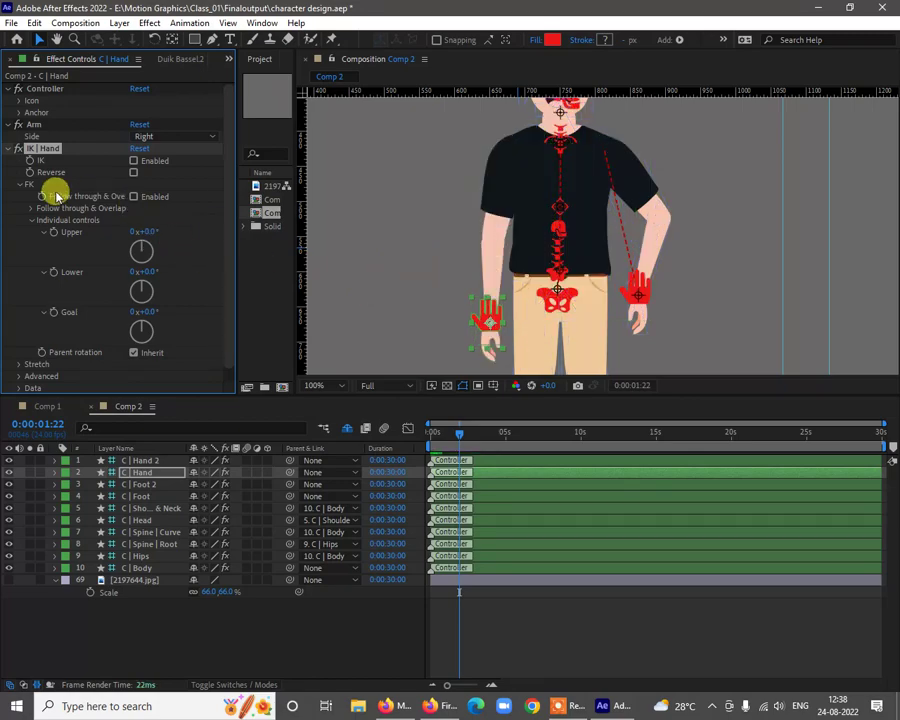
# Re-enable IK on C | Hand, try moving the controller up and outward to bend the arm, and undo the move
pyautogui.click(133, 161)
pyautogui.click(419, 299)
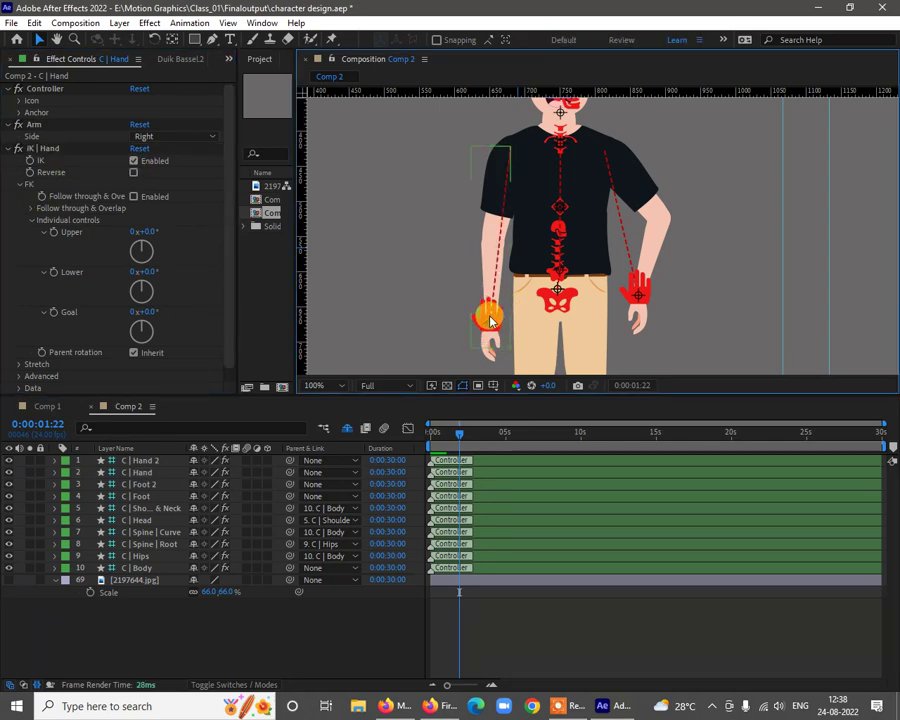
pyautogui.click(484, 316)
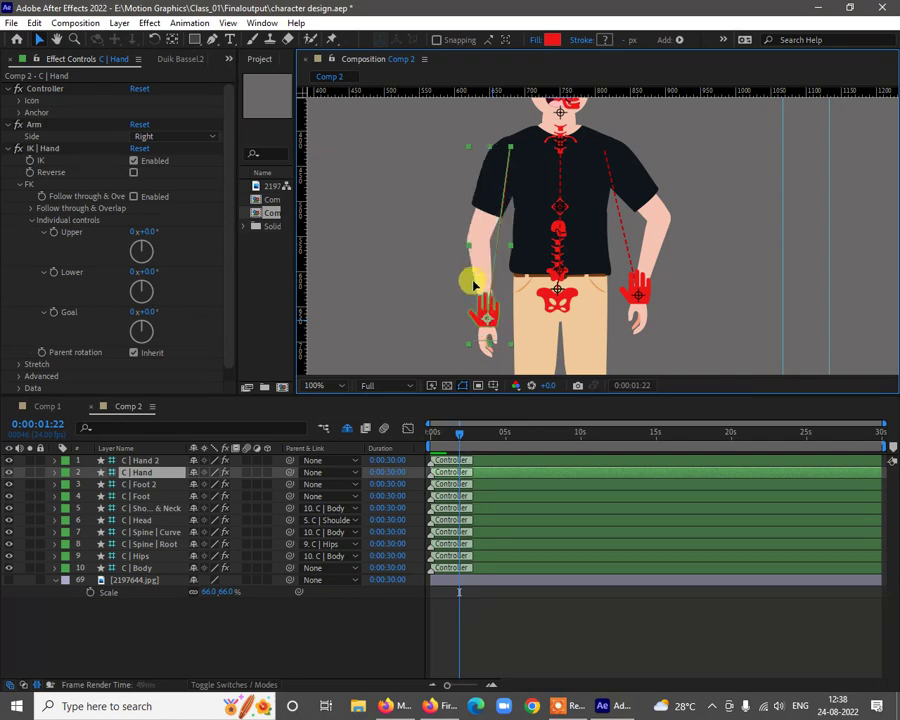
pyautogui.moveTo(475, 286); pyautogui.dragTo(440, 262)
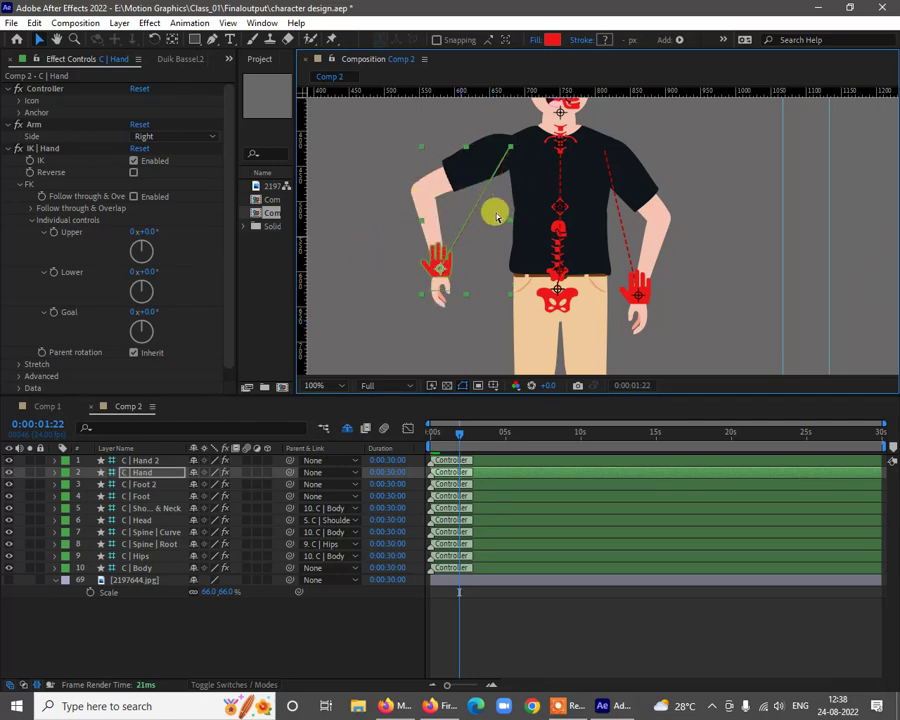
pyautogui.hotkey('ctrl', 'z')
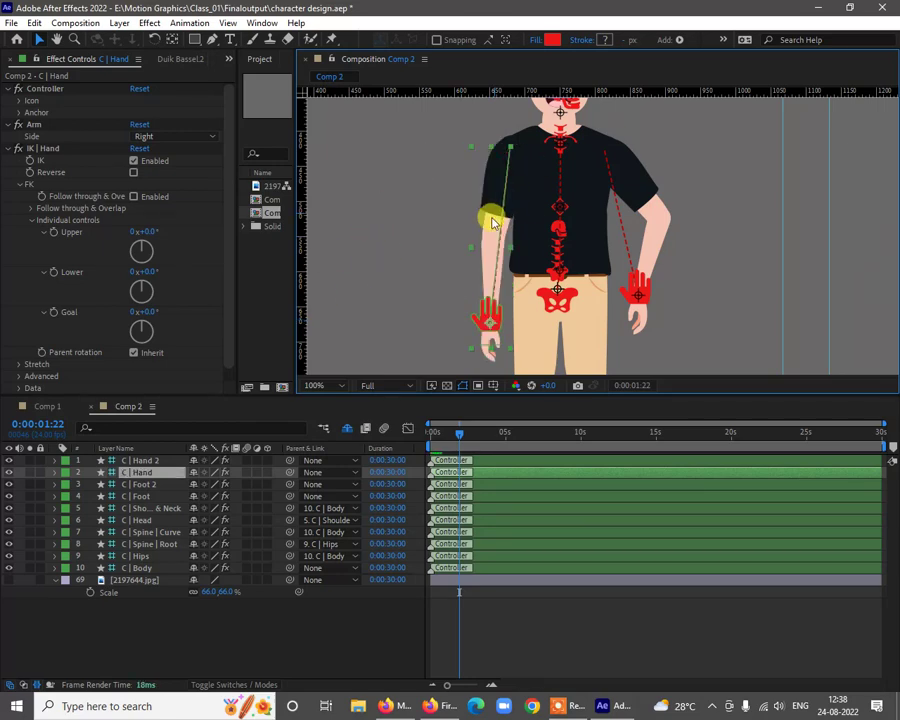
# Disable IK on C | Hand and swing the arm outward with FK rotations of 55° for Upper and 30° for Lower
pyautogui.click(134, 162)
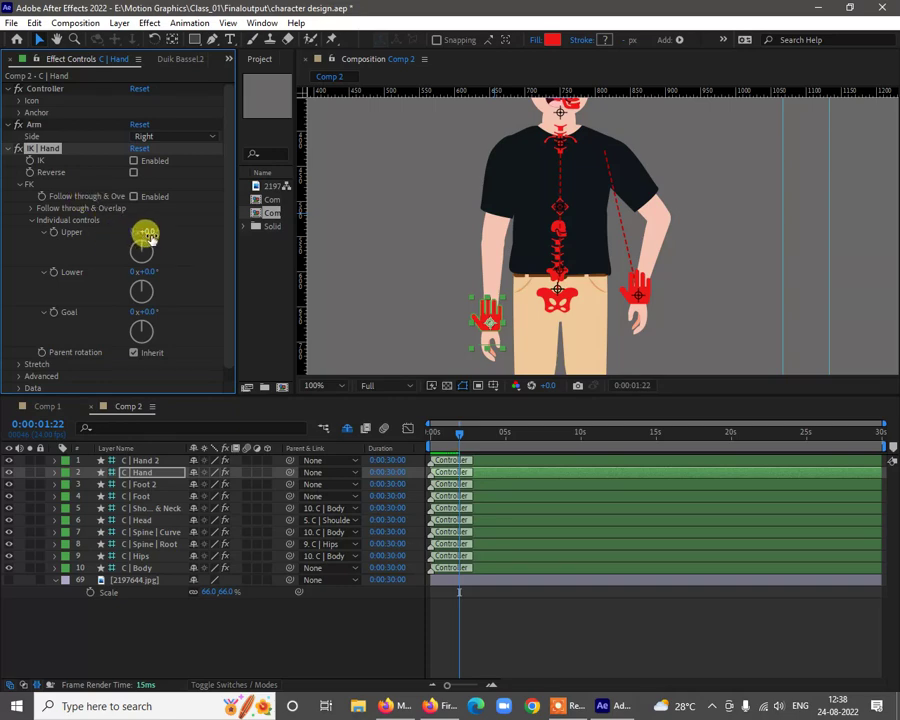
pyautogui.moveTo(170, 232); pyautogui.dragTo(180, 227)
pyautogui.click(144, 276)
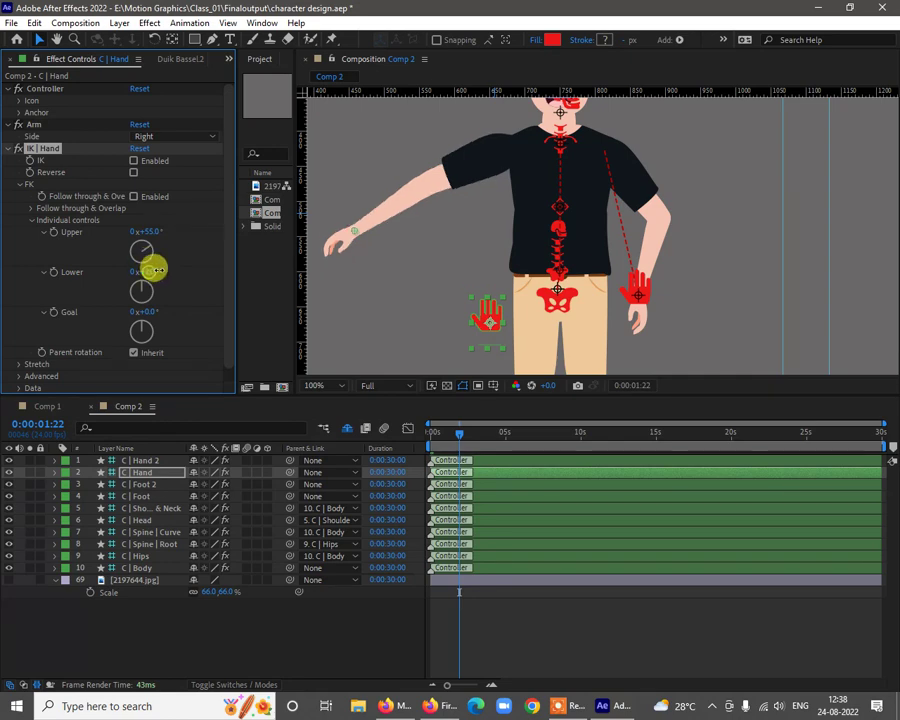
pyautogui.moveTo(162, 268); pyautogui.dragTo(167, 267)
pyautogui.moveTo(160, 269)
pyautogui.mouseDown()
pyautogui.moveTo(115, 271)
pyautogui.moveTo(157, 272)
pyautogui.mouseUp()
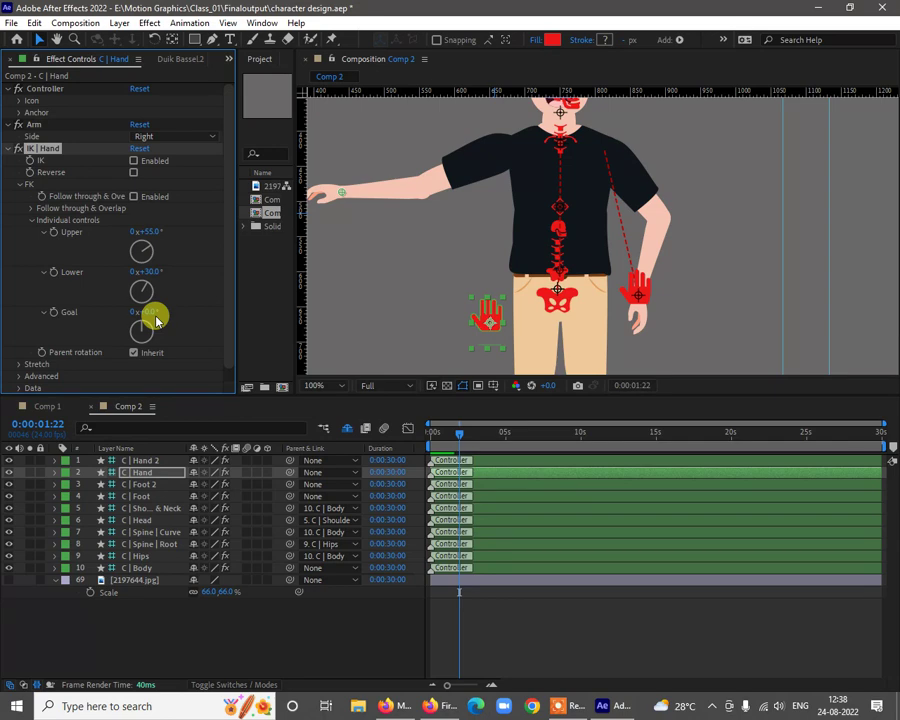
# Return the FK Upper, Lower and Goal rotations to 0° and enable IK on the C | Hand controller
pyautogui.hotkey('ctrl', 'z')
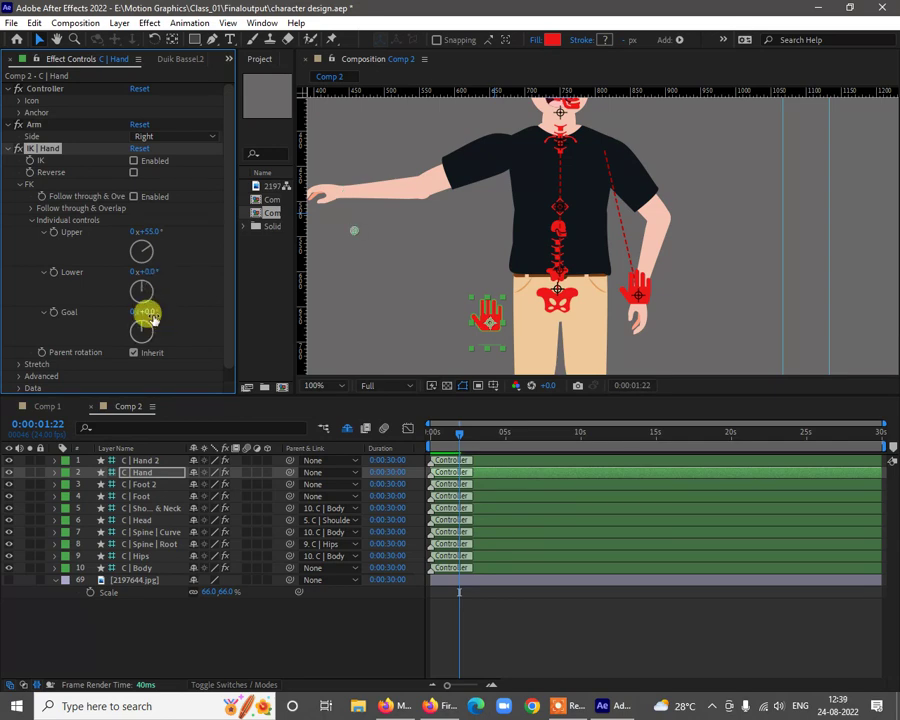
pyautogui.moveTo(152, 318)
pyautogui.mouseDown()
pyautogui.moveTo(185, 297)
pyautogui.moveTo(147, 301)
pyautogui.moveTo(193, 291)
pyautogui.moveTo(132, 297)
pyautogui.moveTo(160, 298)
pyautogui.mouseUp()
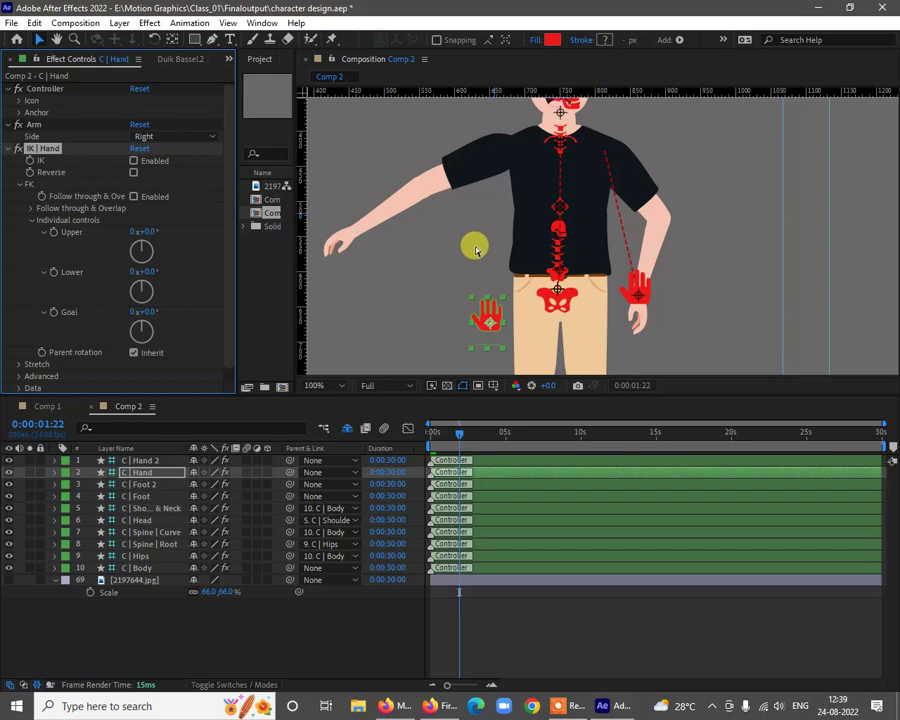
pyautogui.click(134, 161)
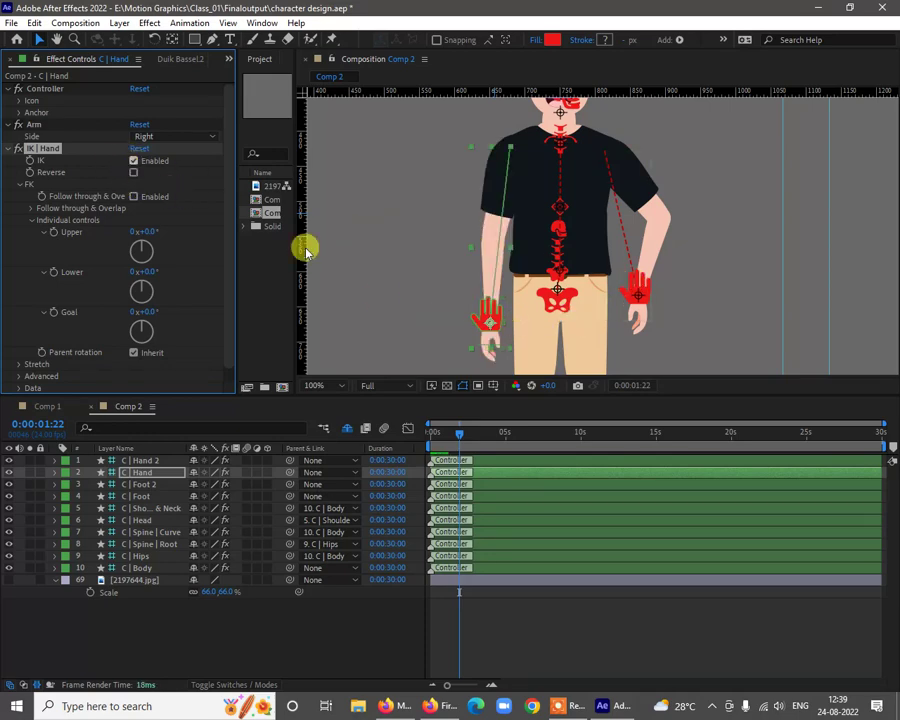
# Try lowering the C | Hips controller to bend the knees, and undo the move
pyautogui.scroll(-1, 650, 260)
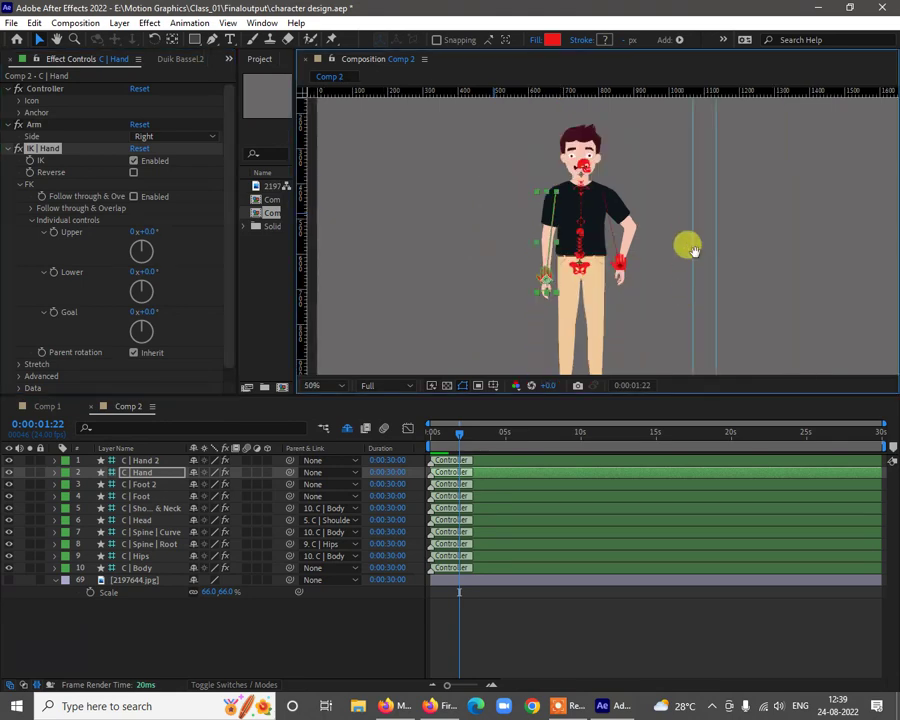
pyautogui.moveTo(690, 249); pyautogui.dragTo(692, 183)
pyautogui.click(584, 173)
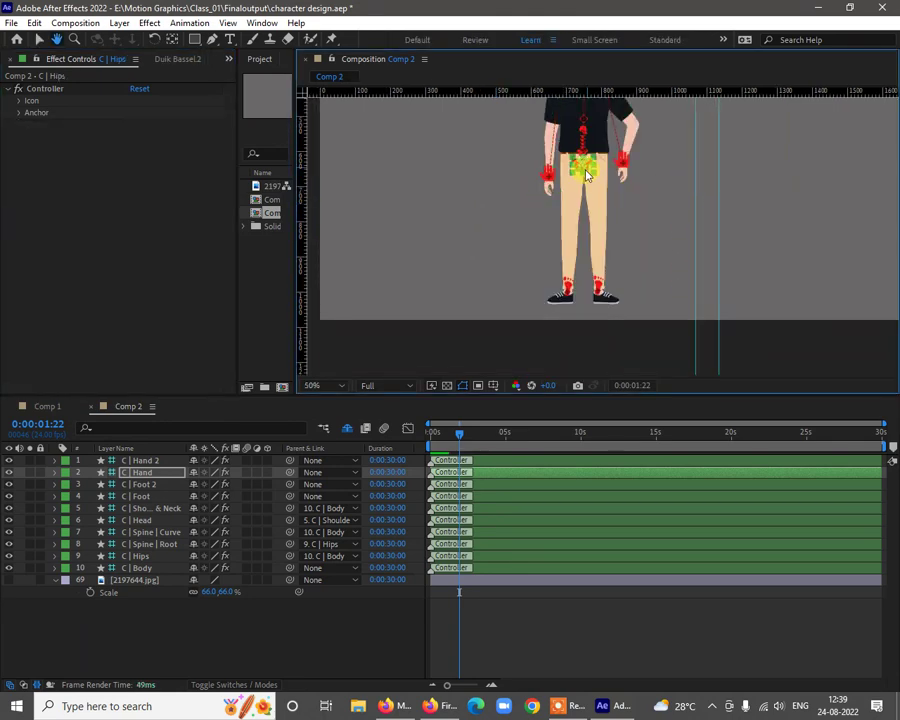
pyautogui.moveTo(585, 188); pyautogui.dragTo(586, 193)
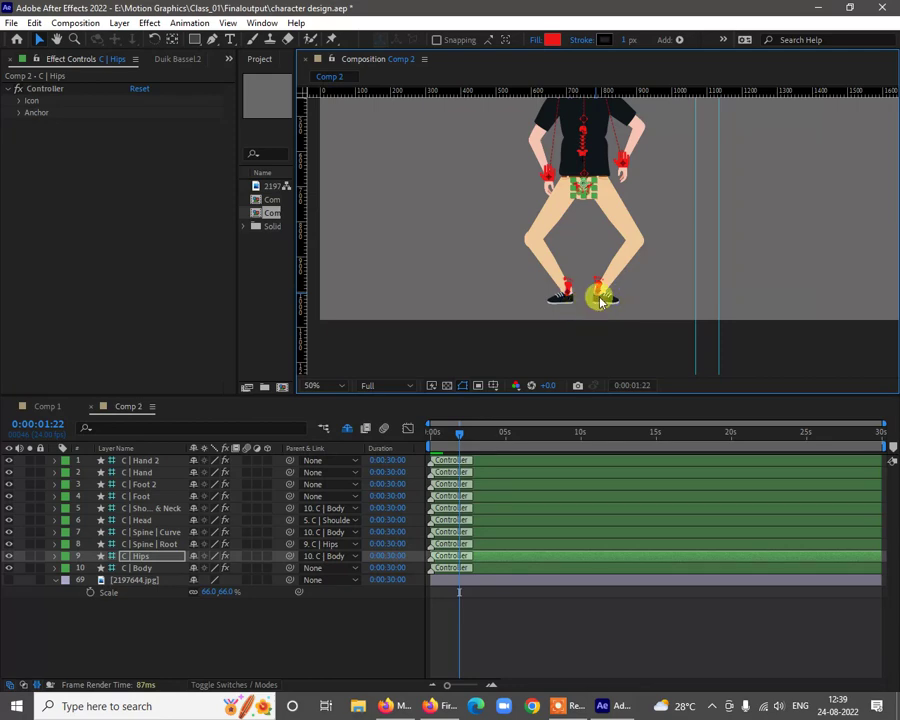
pyautogui.hotkey('ctrl', 'z')
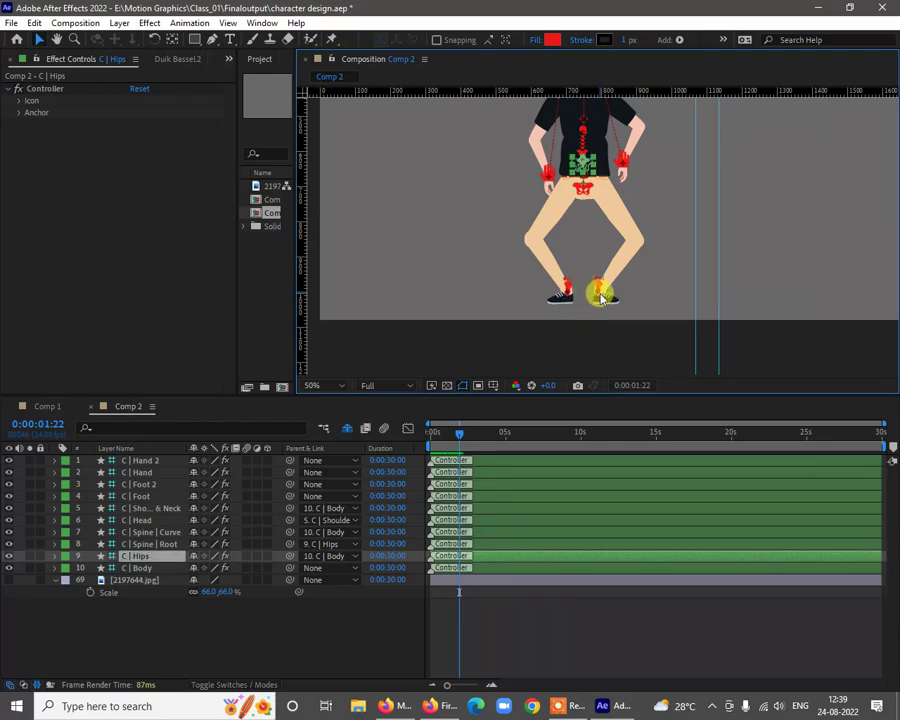
# Disable IK on both foot controllers, C | Foot 2 and C | Foot
pyautogui.click(598, 288)
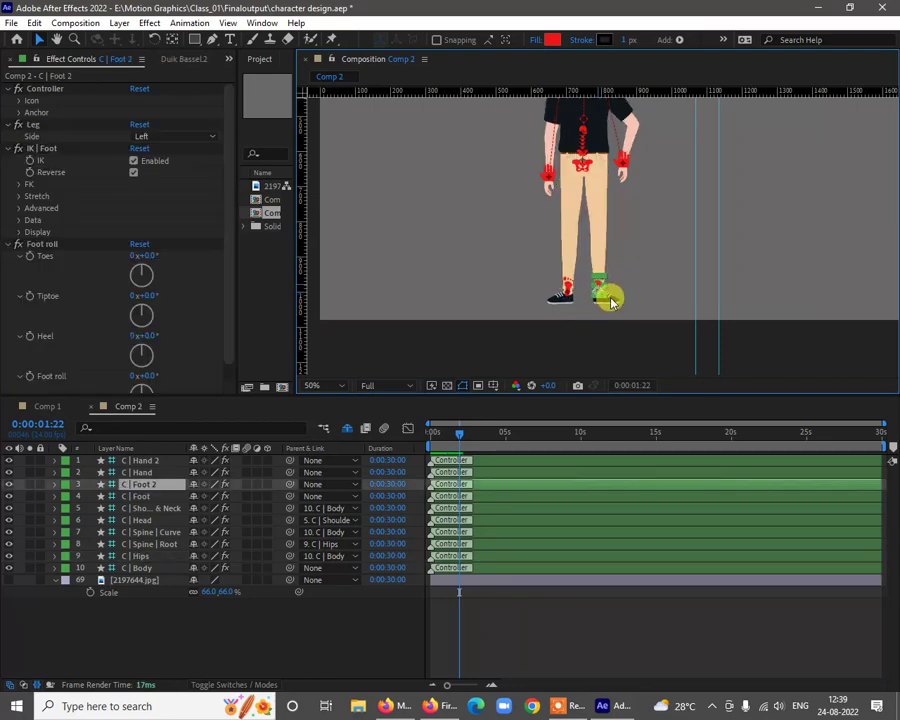
pyautogui.click(147, 162)
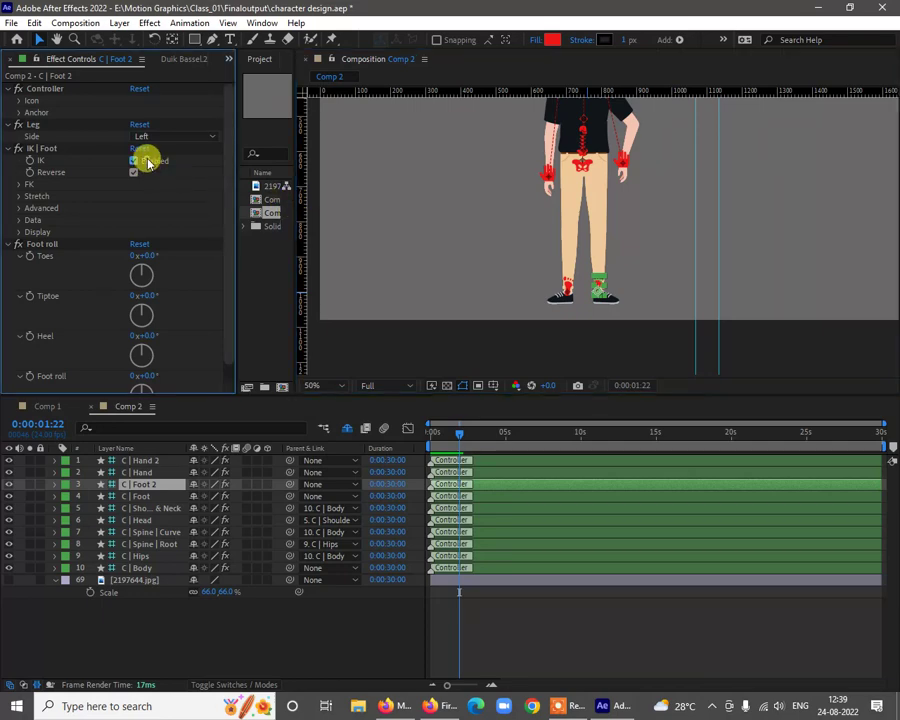
pyautogui.click(571, 292)
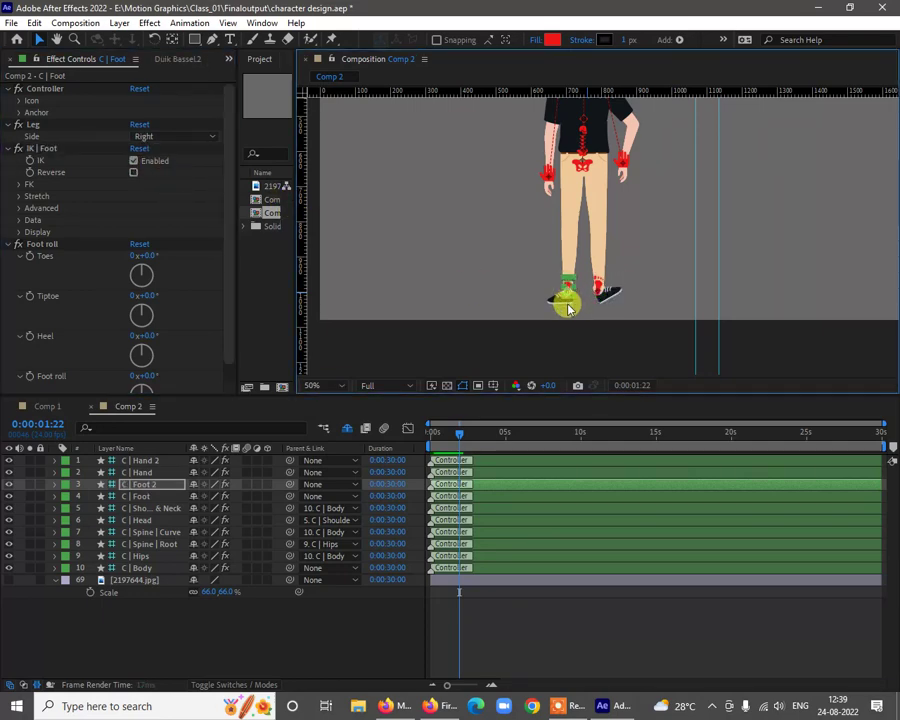
pyautogui.click(143, 165)
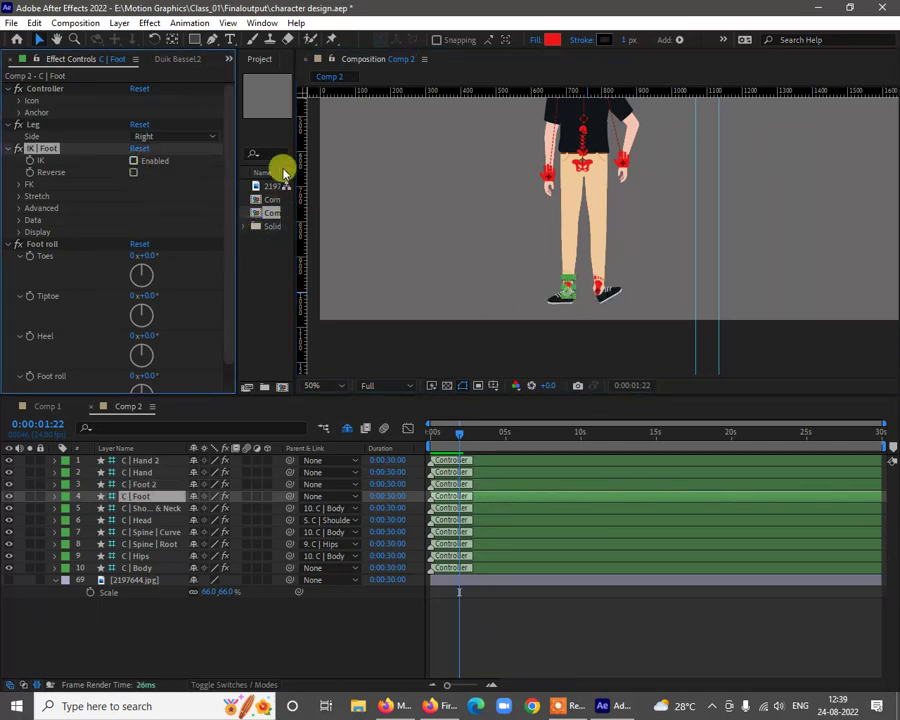
# Try lowering the C | Hips controller with foot IK disabled, and undo the move
pyautogui.click(581, 170)
pyautogui.moveTo(585, 183); pyautogui.dragTo(581, 248)
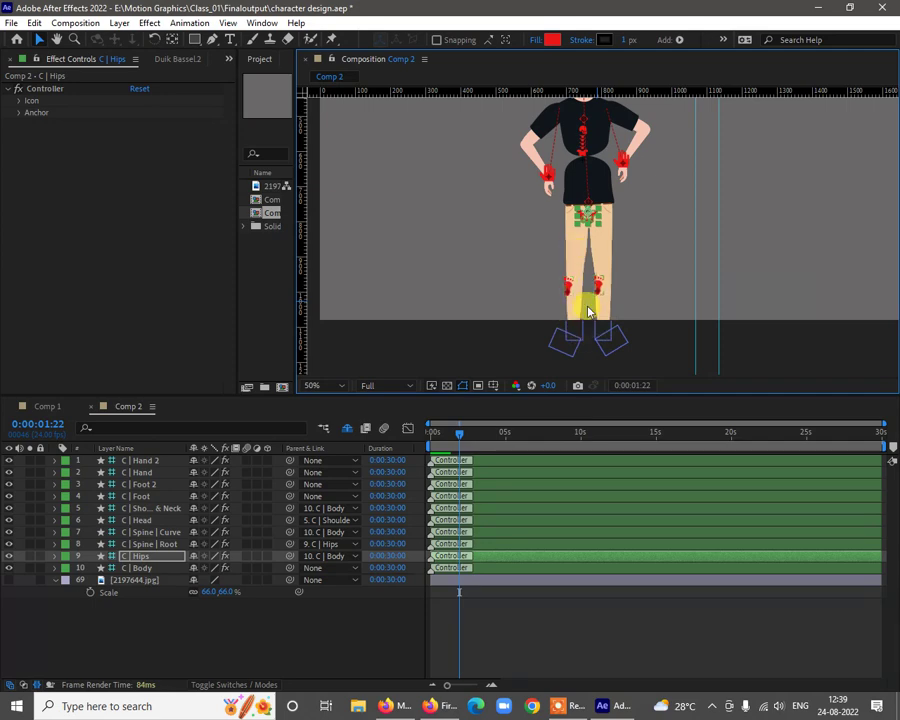
pyautogui.hotkey('ctrl', 'z')
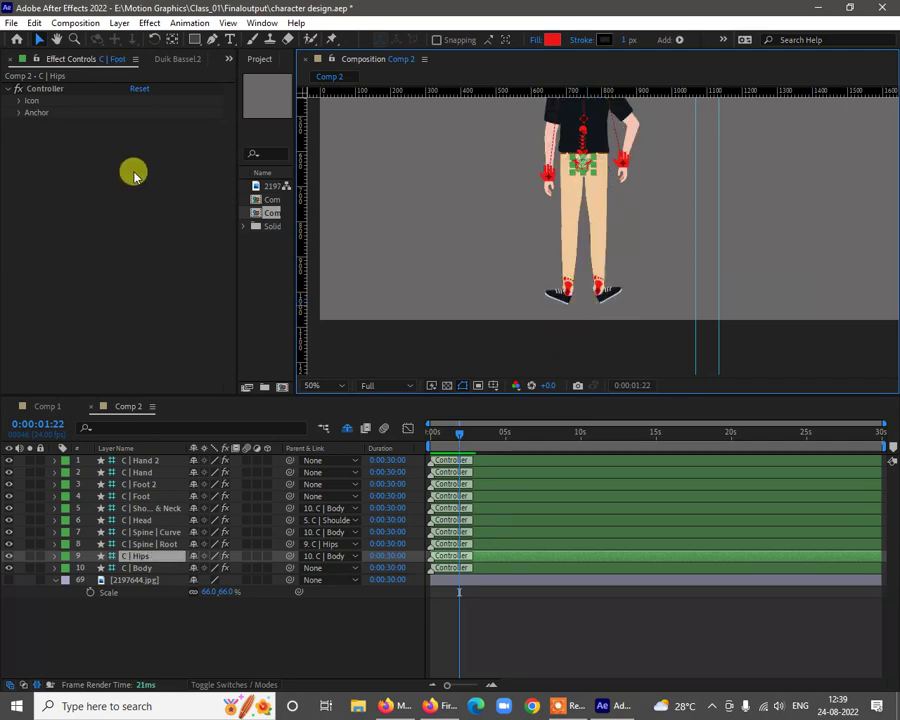
# Undo the IK changes on both feet and the last IK change on the C | Hand controller
pyautogui.hotkey('ctrl', 'Up')
pyautogui.hotkey('ctrl', 'Up')
pyautogui.hotkey('ctrl', 'Up')
pyautogui.hotkey('ctrl', 'Up')
pyautogui.hotkey('ctrl', 'Up')
pyautogui.hotkey('ctrl', 'Up')
pyautogui.hotkey('ctrl', 'Up')
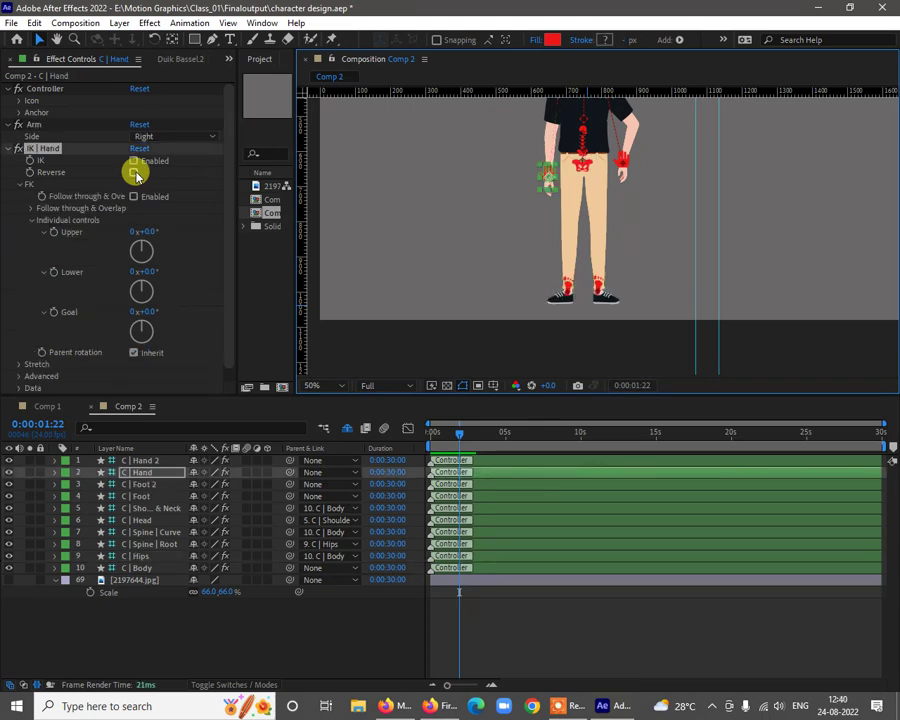
pyautogui.moveTo(635, 200); pyautogui.dragTo(633, 247)
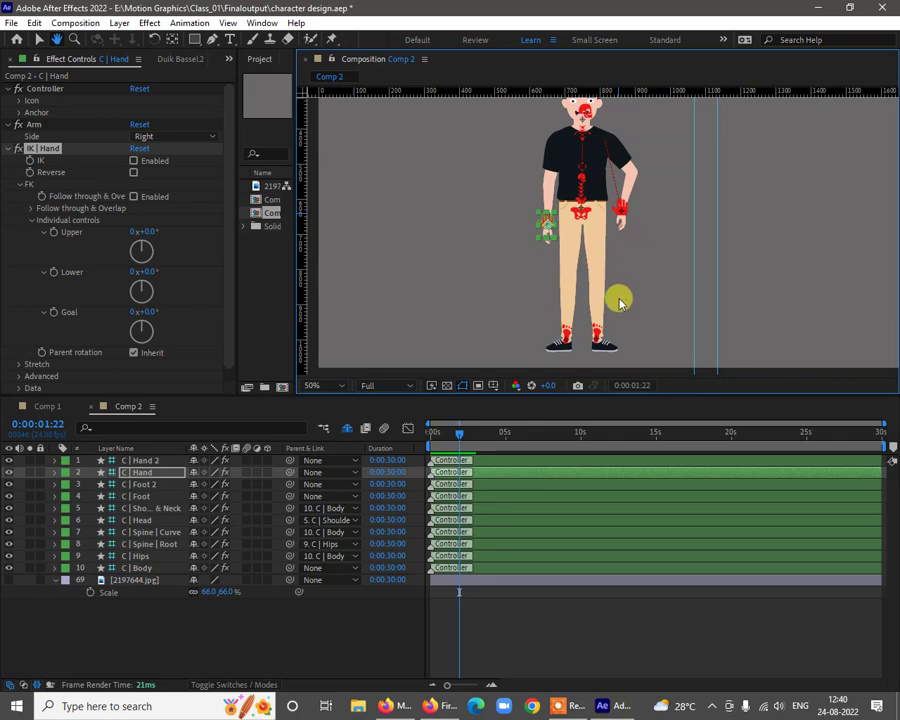
# Try raising the C | Foot 2 controller to bend the leg, and undo the move
pyautogui.moveTo(598, 341)
pyautogui.mouseDown()
pyautogui.moveTo(599, 317)
pyautogui.moveTo(644, 323)
pyautogui.moveTo(612, 337)
pyautogui.moveTo(606, 316)
pyautogui.moveTo(618, 310)
pyautogui.moveTo(655, 316)
pyautogui.moveTo(633, 342)
pyautogui.moveTo(605, 340)
pyautogui.moveTo(592, 318)
pyautogui.mouseUp()
pyautogui.hotkey('ctrl', 'z')
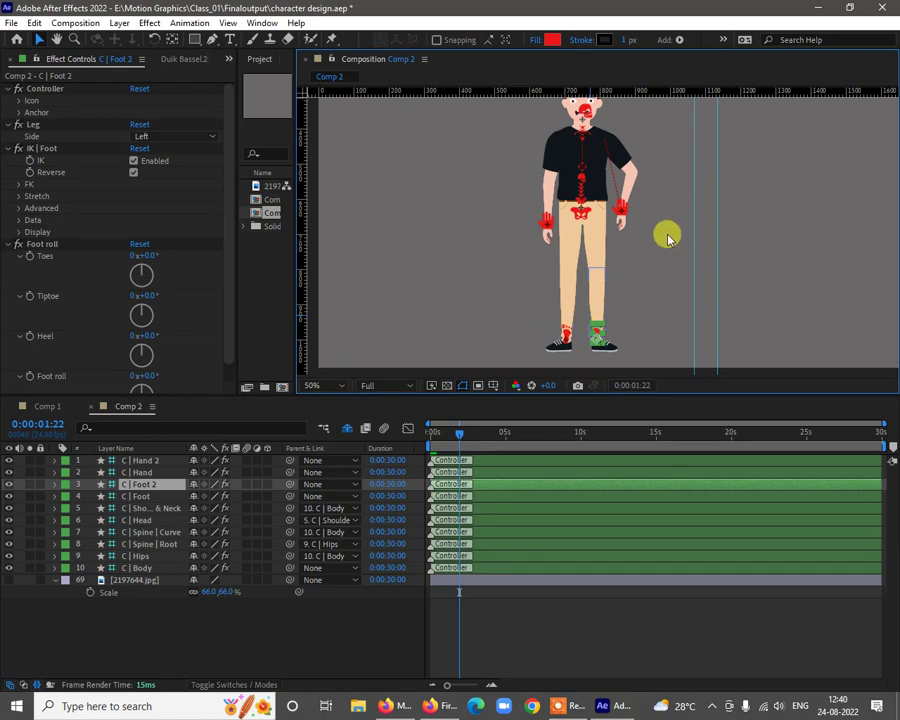
# Lower the C | Hand 2 controller so the bent arm hangs almost straight beside the body, without detaching the forearm
pyautogui.press('space')
pyautogui.moveTo(664, 236); pyautogui.dragTo(610, 277)
pyautogui.scroll(1, 605, 237)
pyautogui.click(619, 262)
pyautogui.moveTo(615, 360)
pyautogui.mouseDown()
pyautogui.moveTo(618, 367)
pyautogui.moveTo(616, 358)
pyautogui.mouseUp()
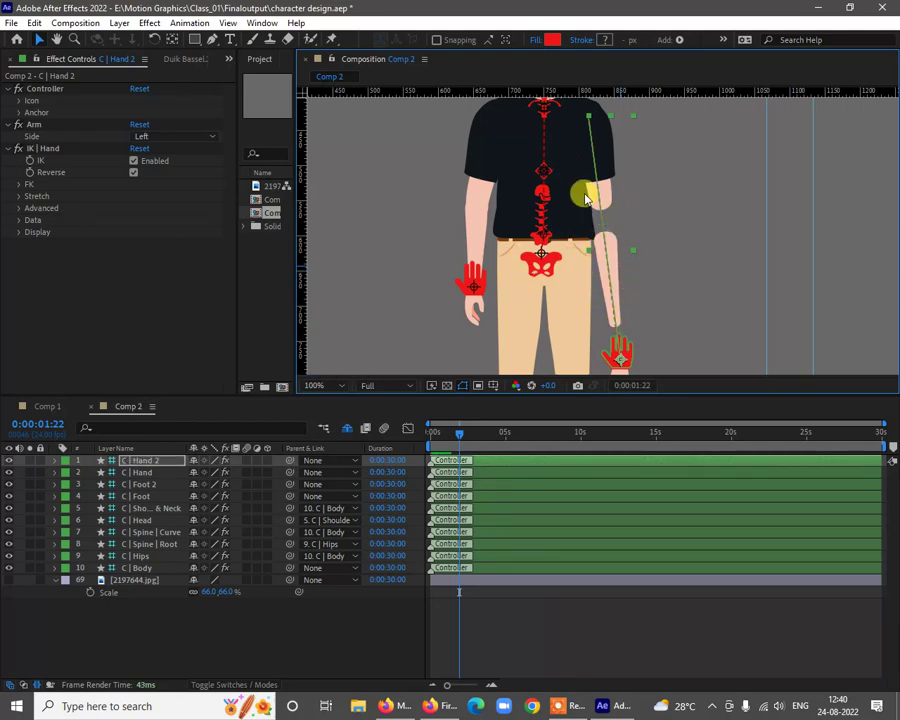
pyautogui.hotkey('ctrl', 'z')
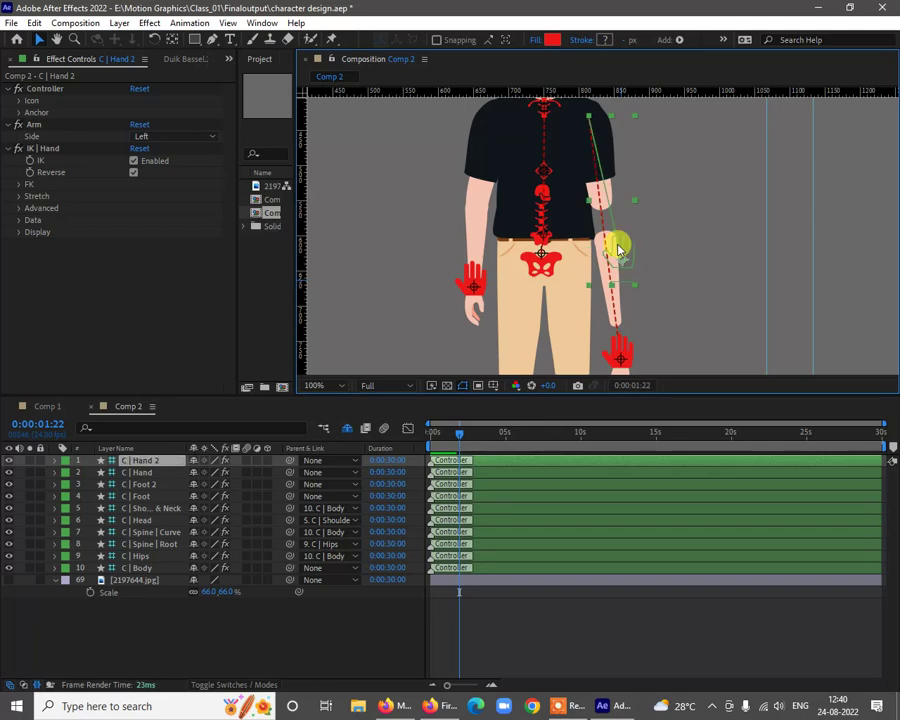
pyautogui.moveTo(618, 252); pyautogui.dragTo(608, 330)
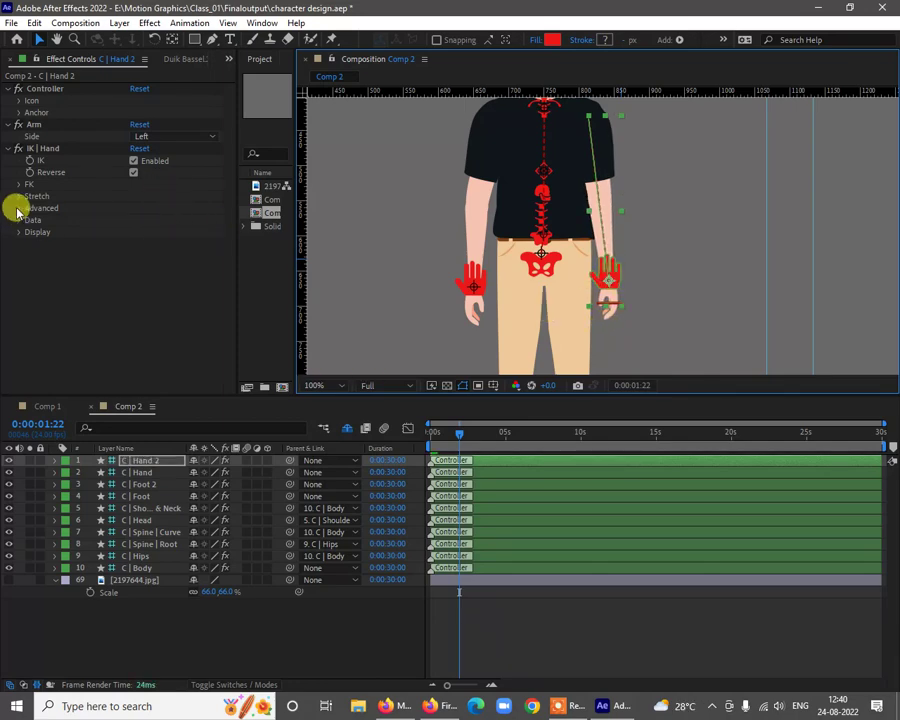
# Select all ten controller layers from C | Hand 2 to C | Body, and show Duik Bassel's Automations tools in a widened panel
pyautogui.click(165, 626)
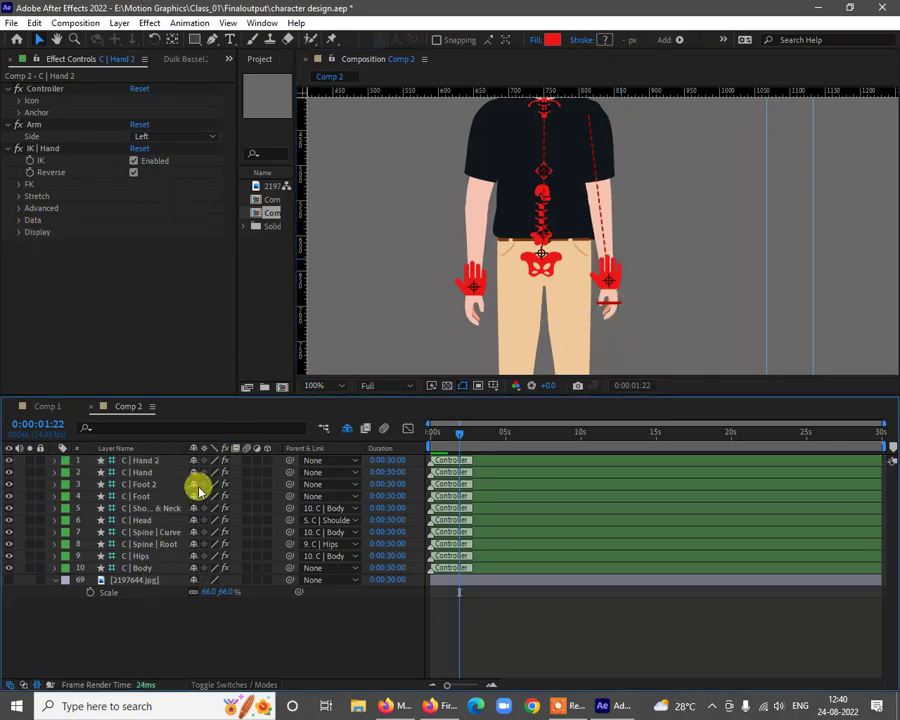
pyautogui.click(150, 461)
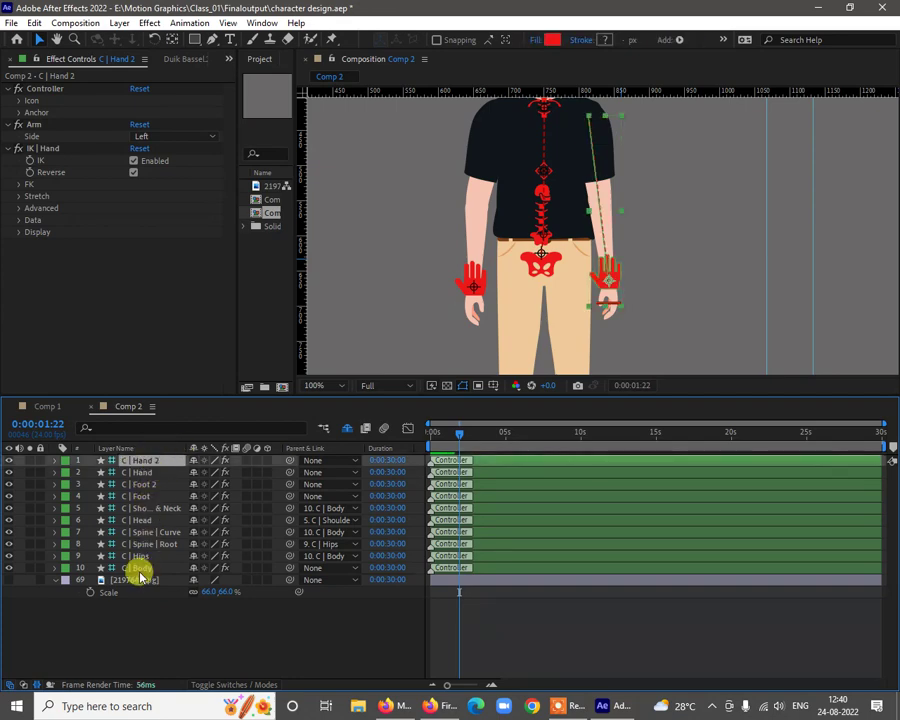
pyautogui.keyDown('shift'); pyautogui.click(143, 568); pyautogui.keyUp('shift')
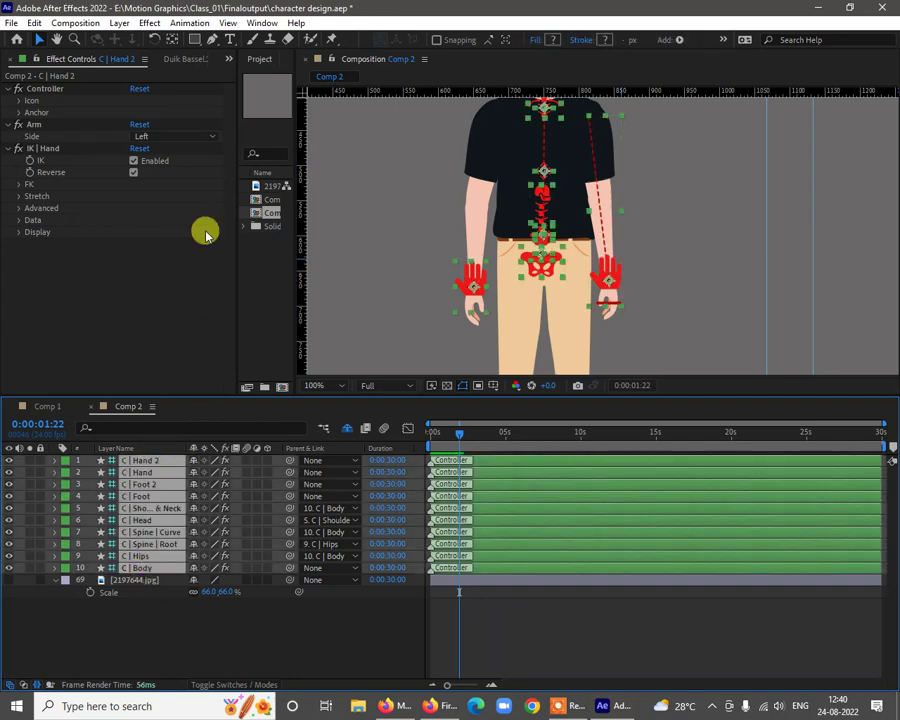
pyautogui.click(165, 60)
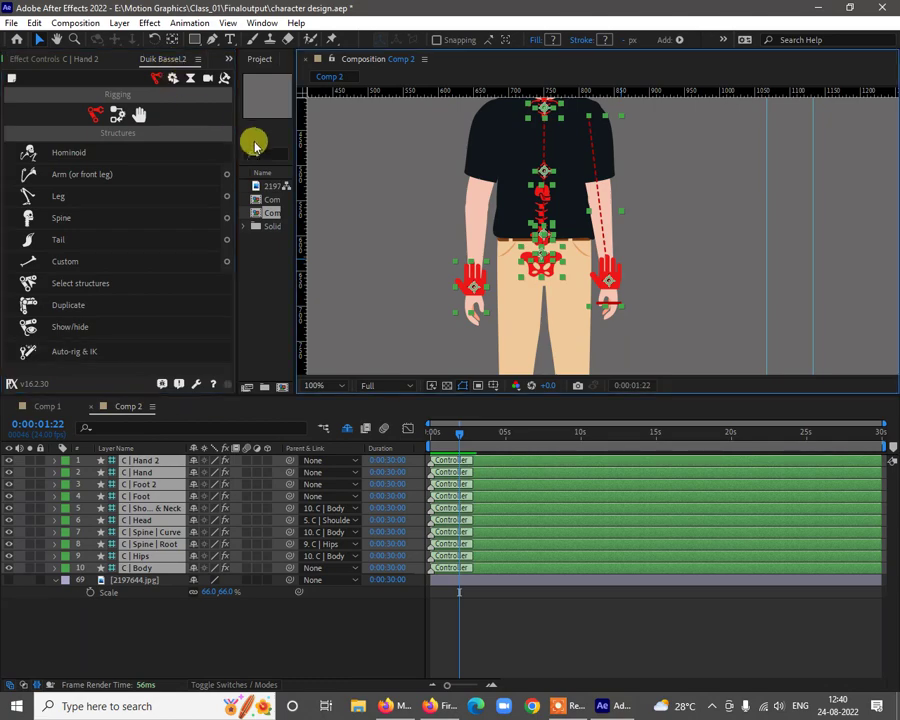
pyautogui.moveTo(234, 126); pyautogui.dragTo(346, 125)
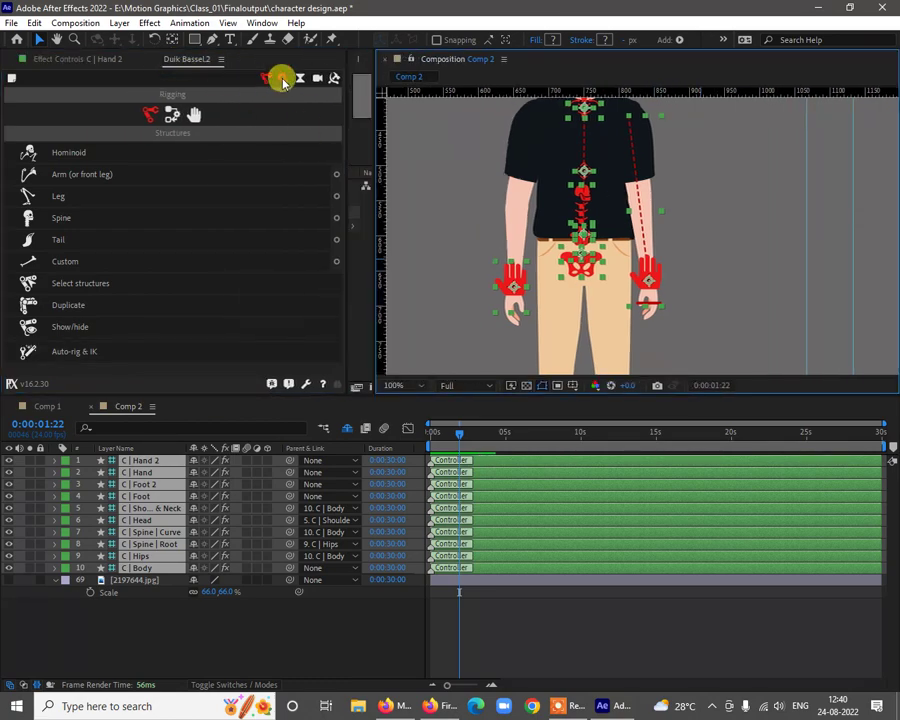
pyautogui.click(283, 79)
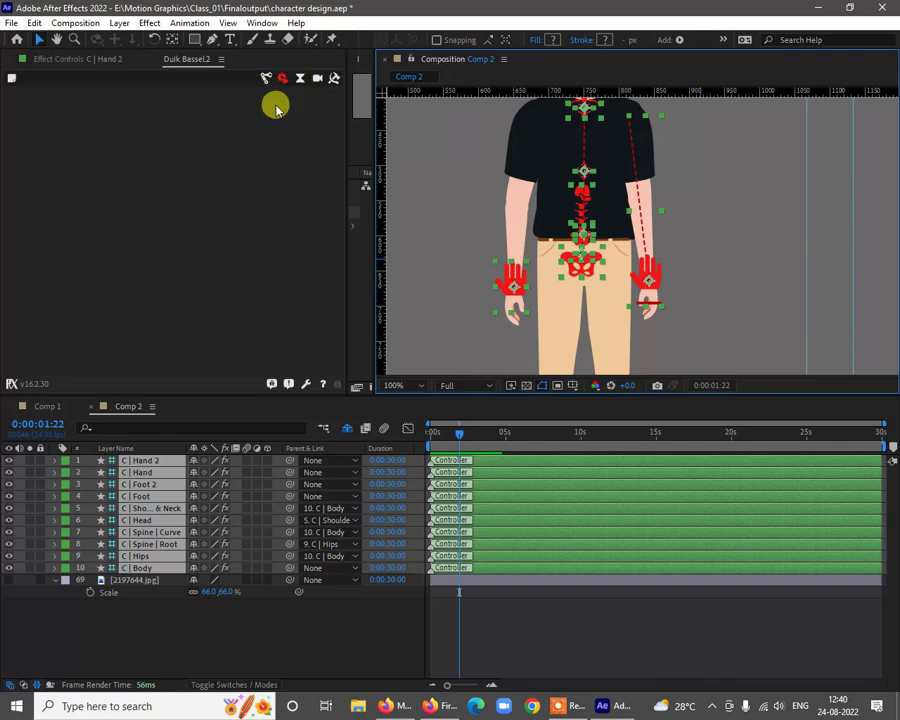
pyautogui.click(282, 79)
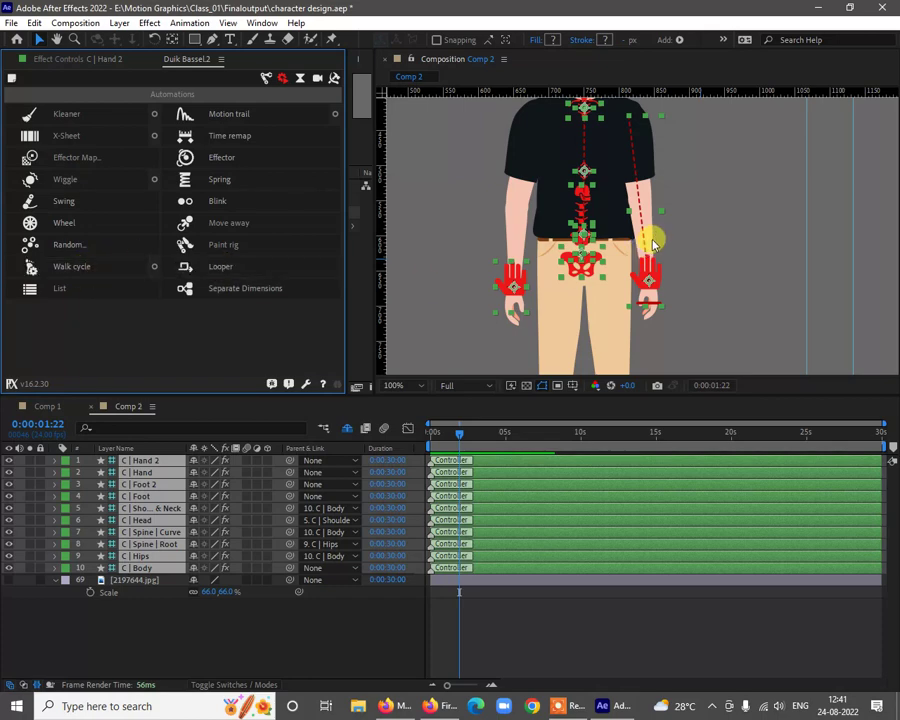
# Apply Duik's Walk cycle automation to the selected controllers
pyautogui.scroll(-2, 692, 263)
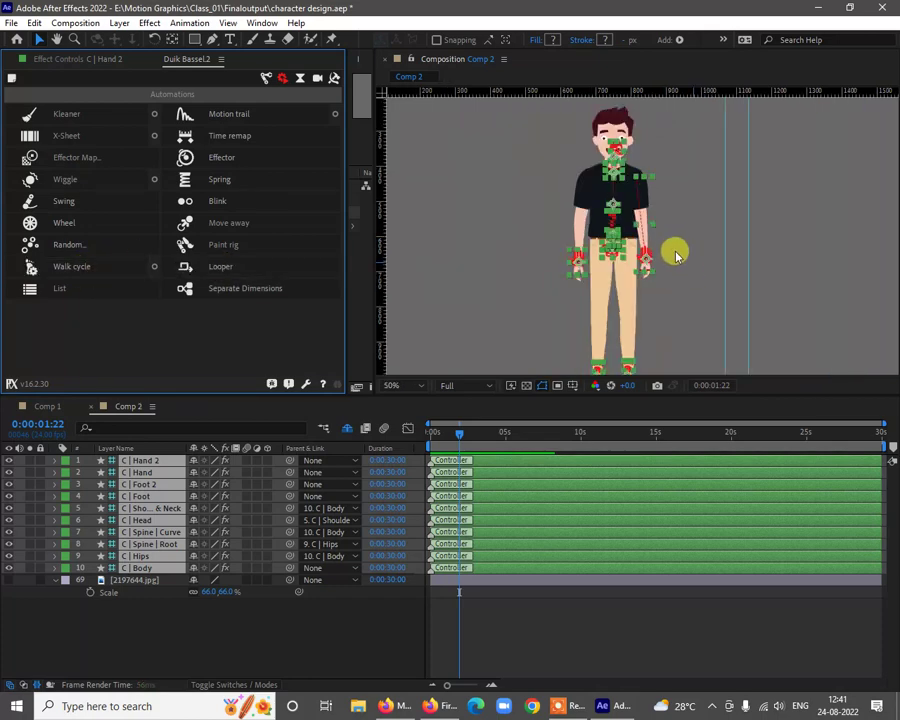
pyautogui.press('h')
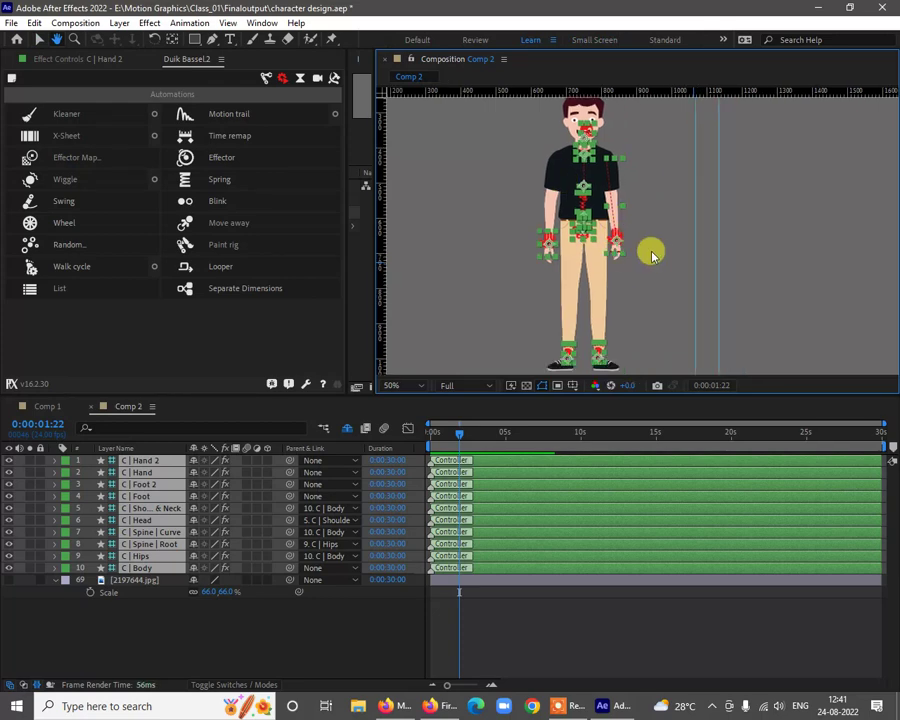
pyautogui.scroll(-2, 668, 252)
pyautogui.moveTo(672, 252); pyautogui.dragTo(628, 250)
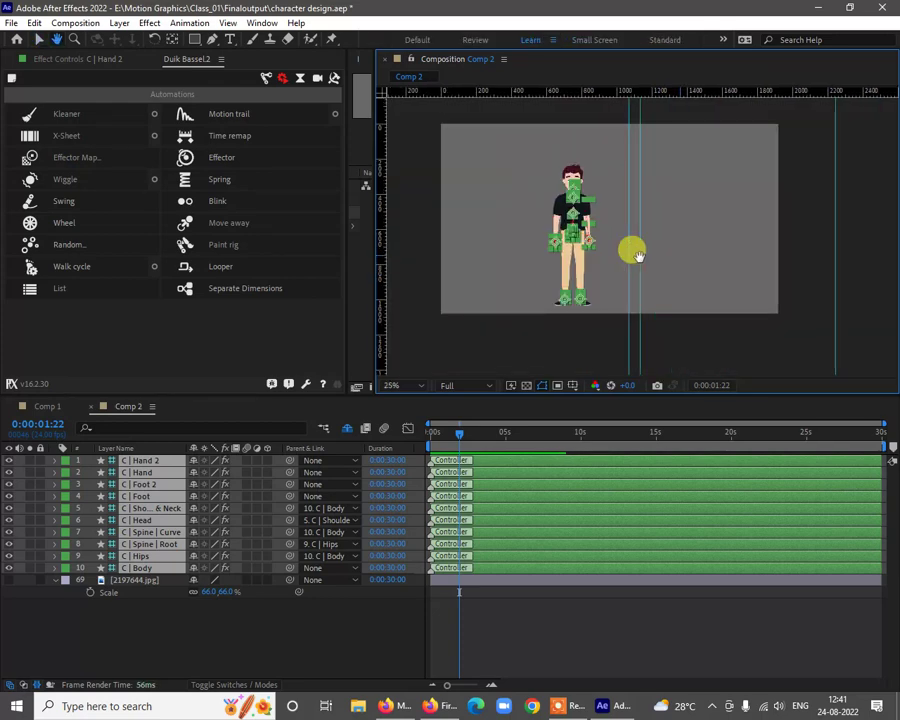
pyautogui.press('v')
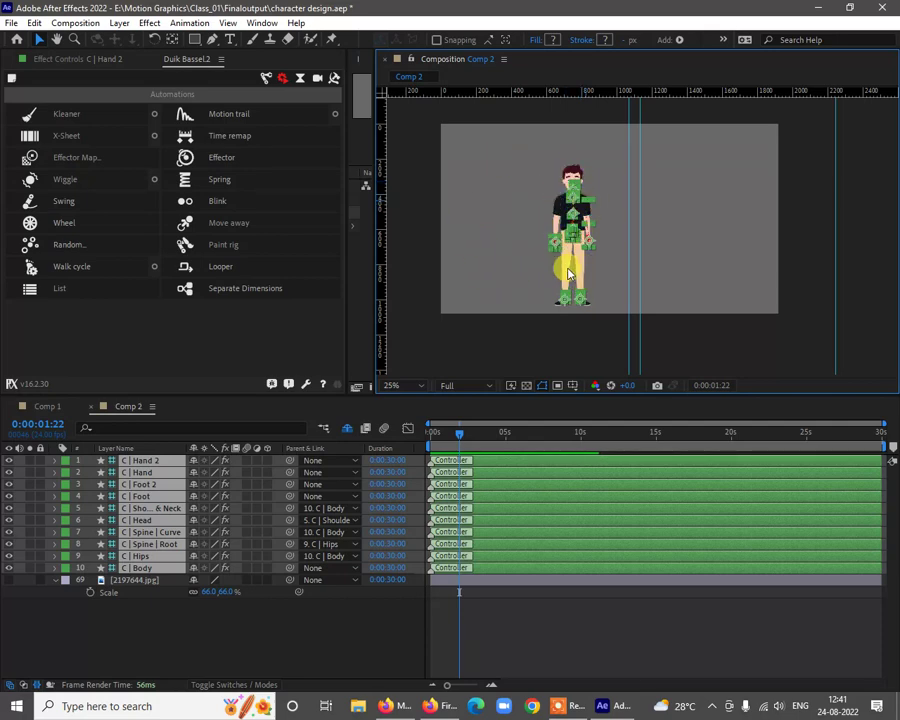
pyautogui.click(70, 268)
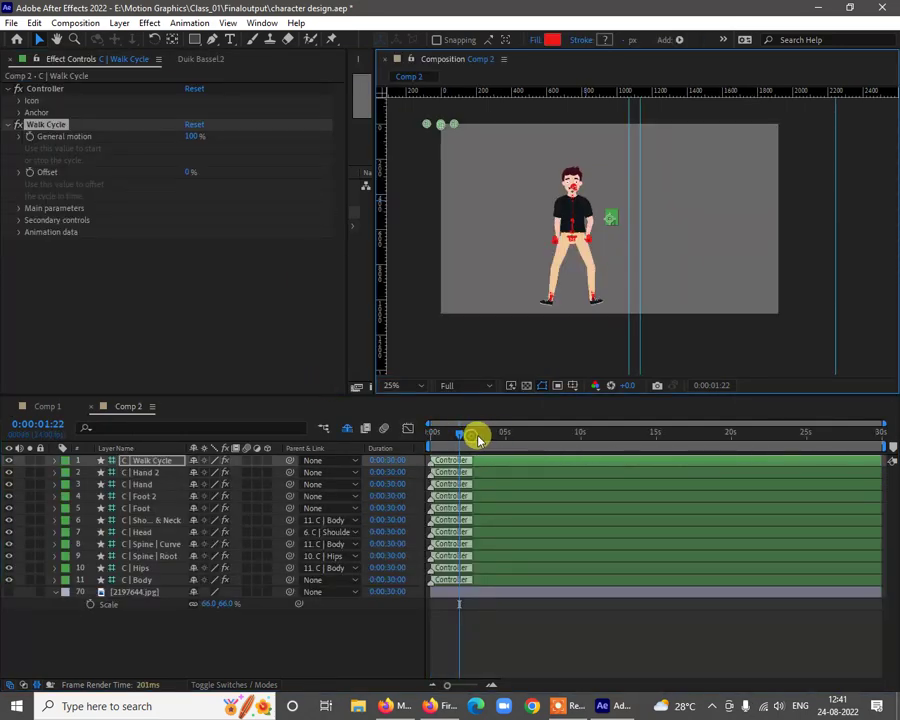
# Check the walk cycle at several times in the timeline, and play it from the first frame with nothing selected
pyautogui.click(473, 435)
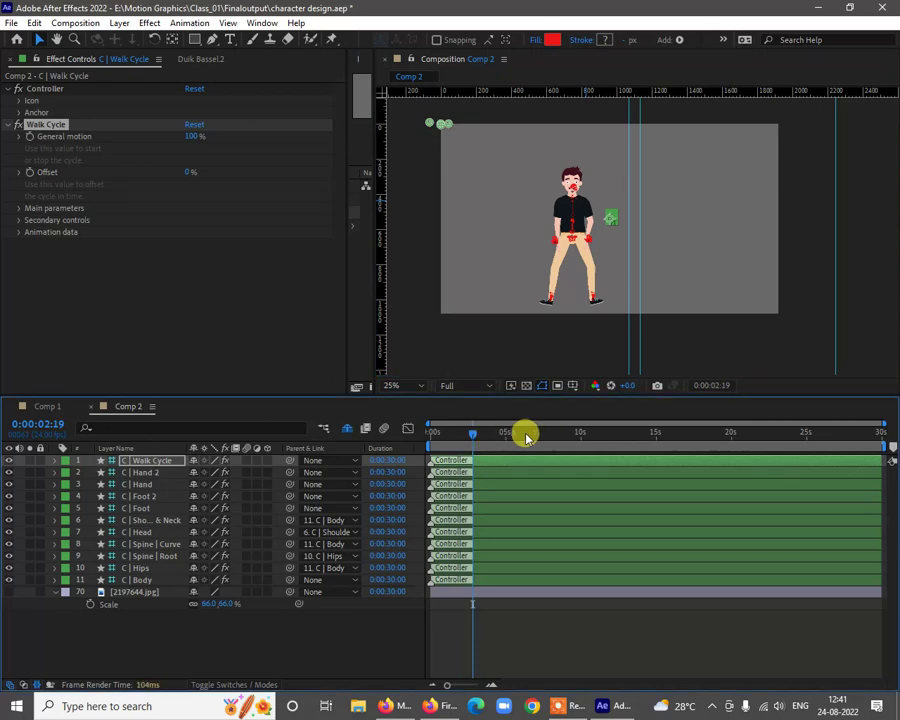
pyautogui.click(595, 442)
pyautogui.press('Home')
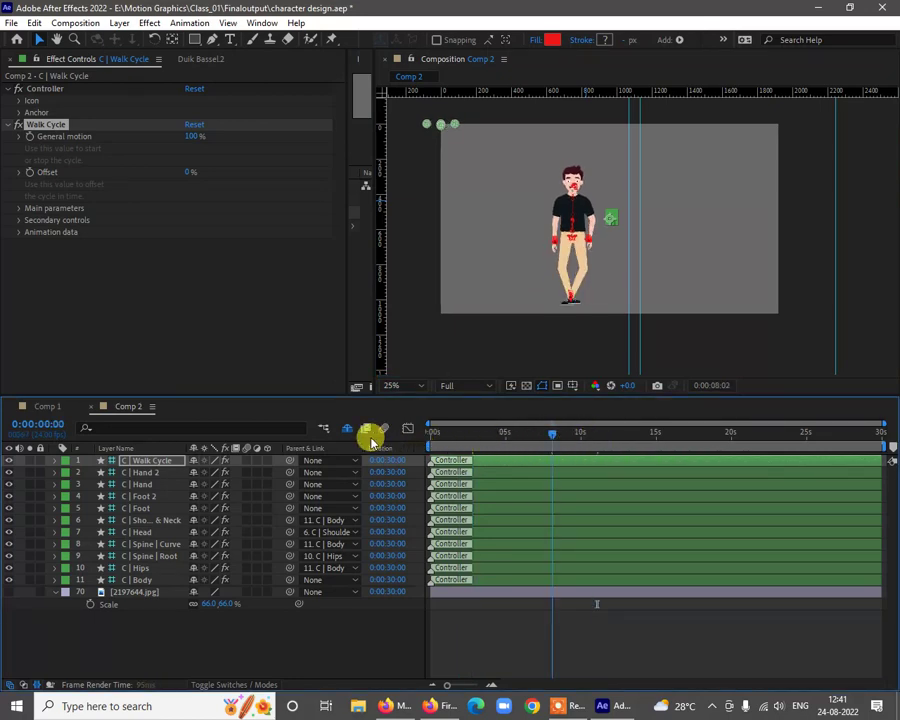
pyautogui.click(583, 625)
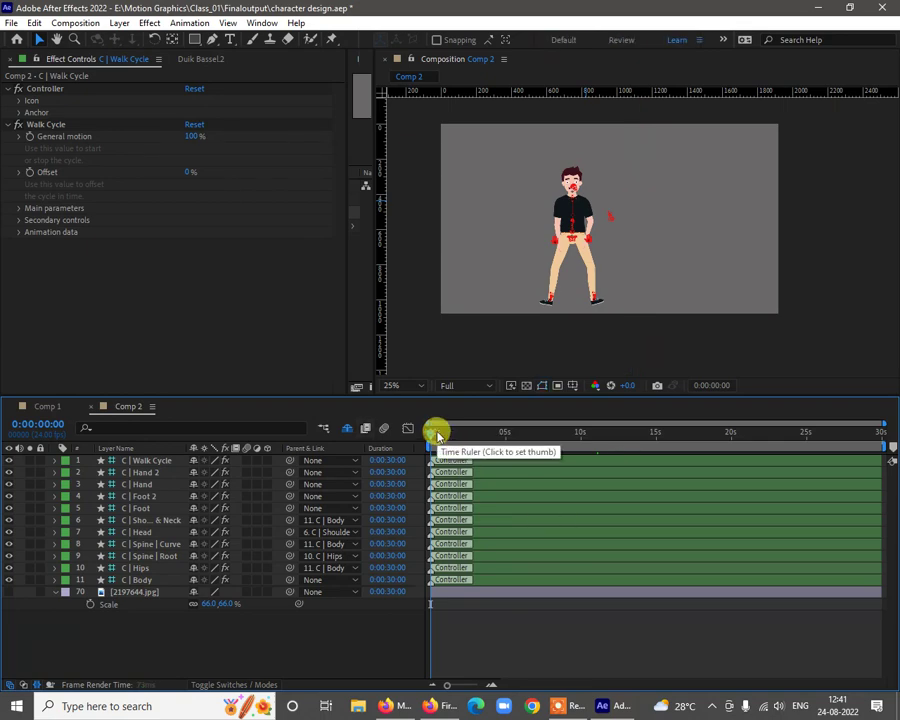
pyautogui.press('space')
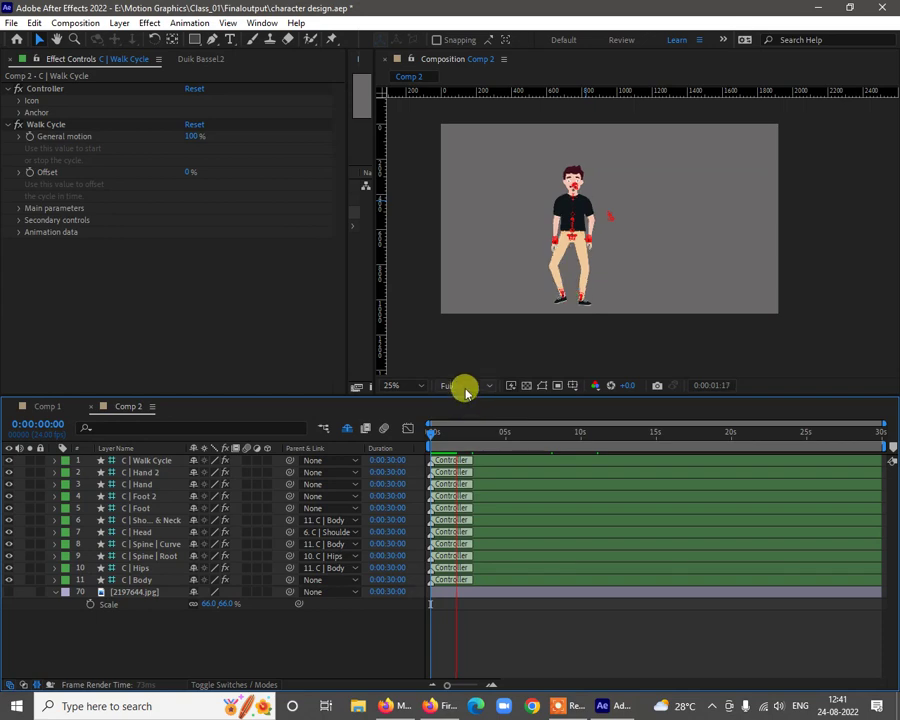
# Set the composition's preview resolution to Half and hide all controller layers from C | Walk Cycle through C | Body
pyautogui.click(466, 390)
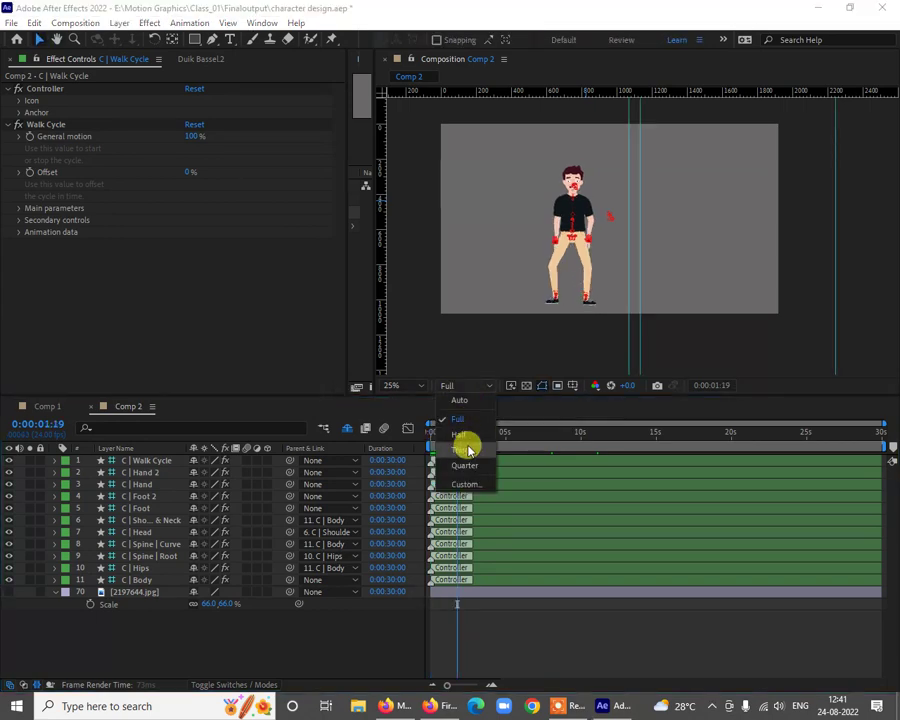
pyautogui.click(468, 437)
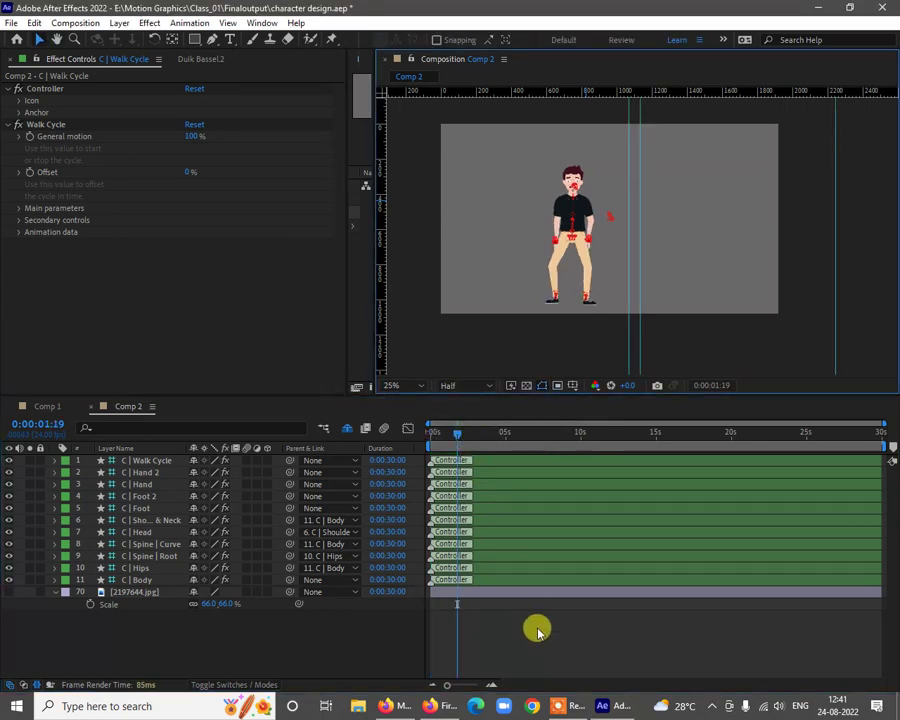
pyautogui.scroll(2, 526, 245)
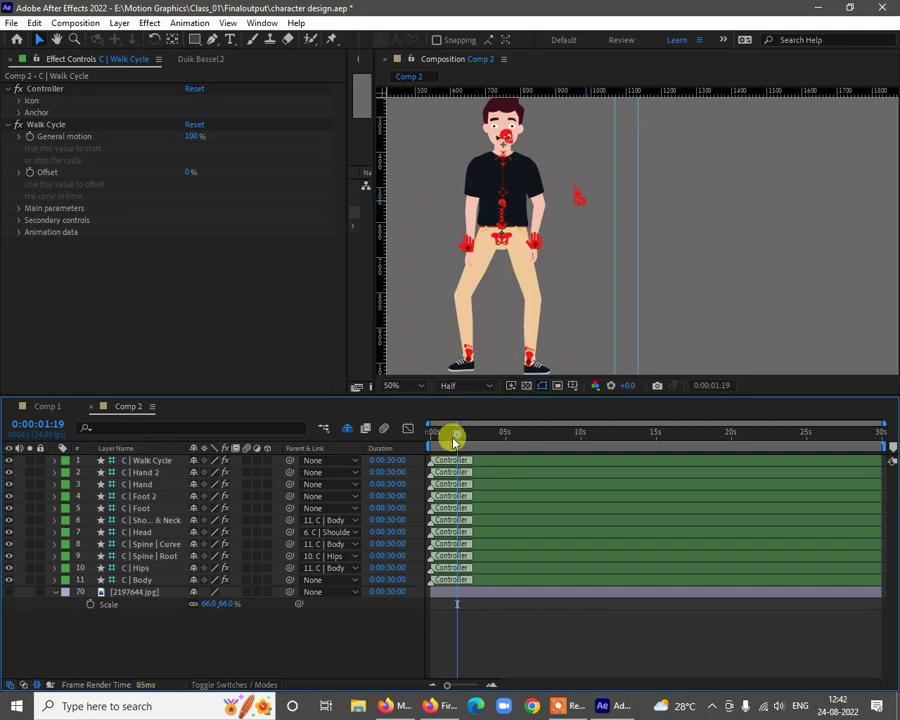
pyautogui.moveTo(453, 440); pyautogui.dragTo(400, 432)
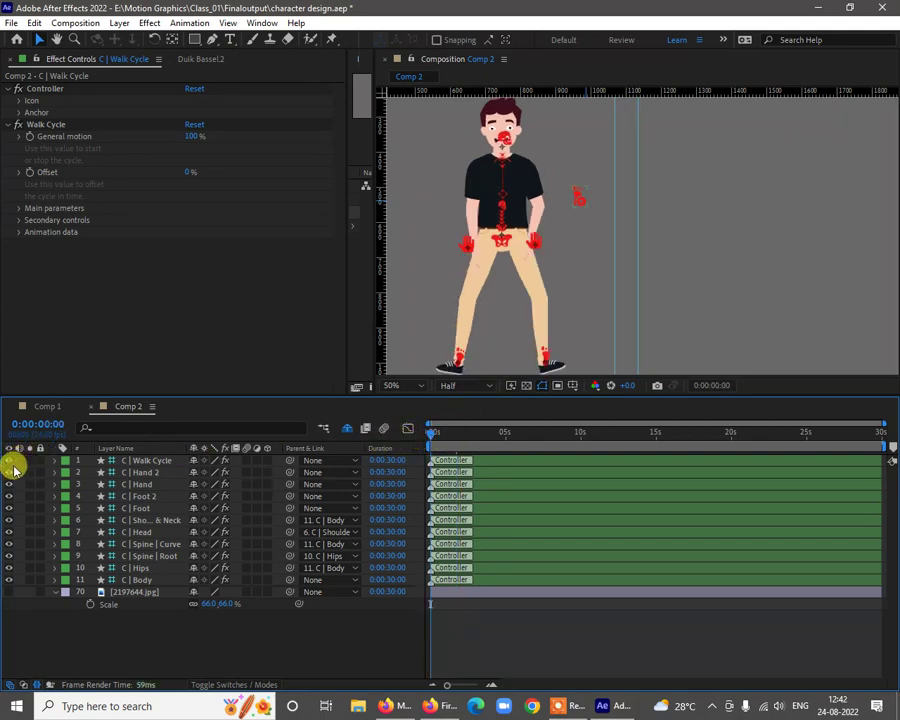
pyautogui.moveTo(14, 468); pyautogui.dragTo(10, 582)
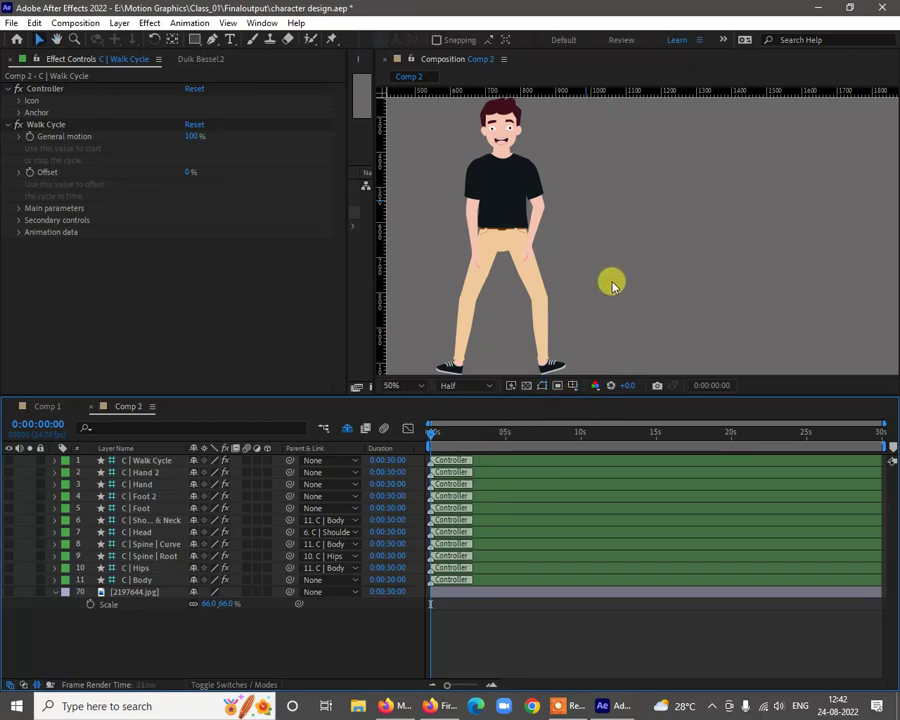
# Play the walk cycle from the start of the composition and review the character's movement at several times
pyautogui.press('space')
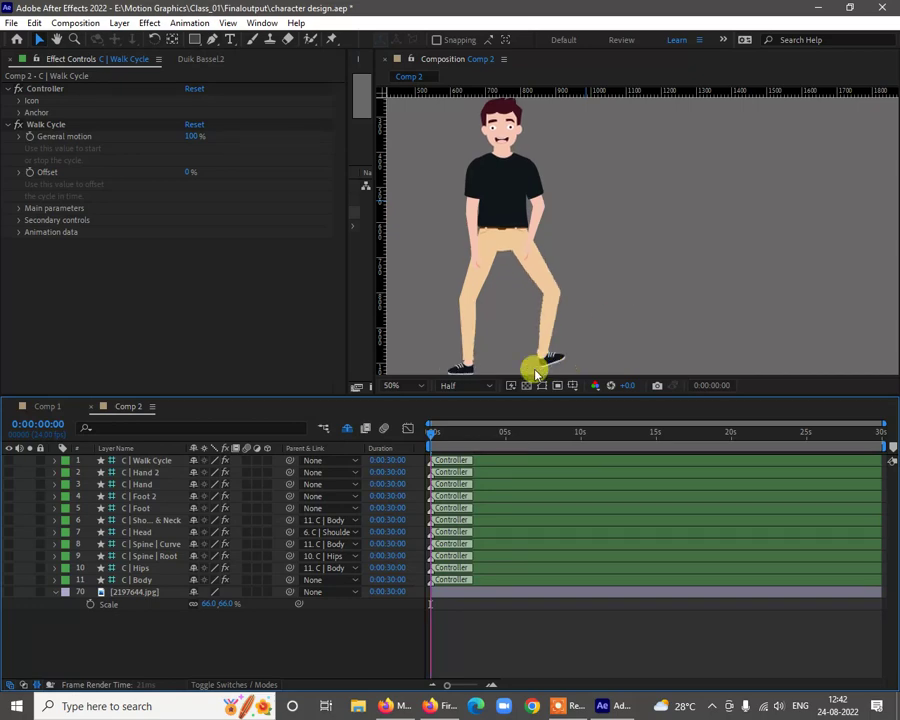
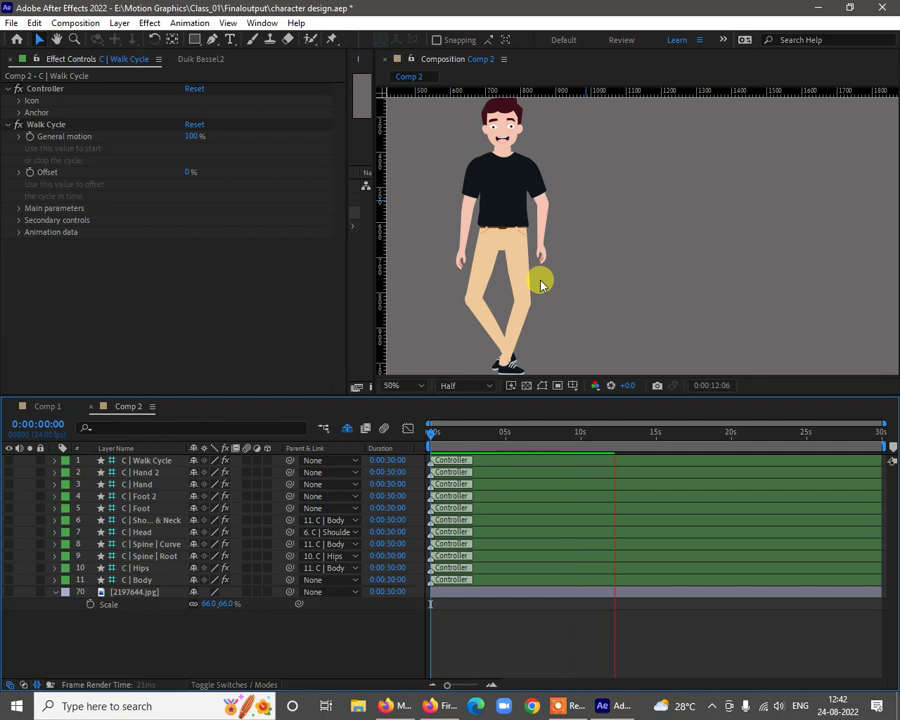
pyautogui.press('space')
pyautogui.scroll(-2, 541, 285)
pyautogui.click(589, 434)
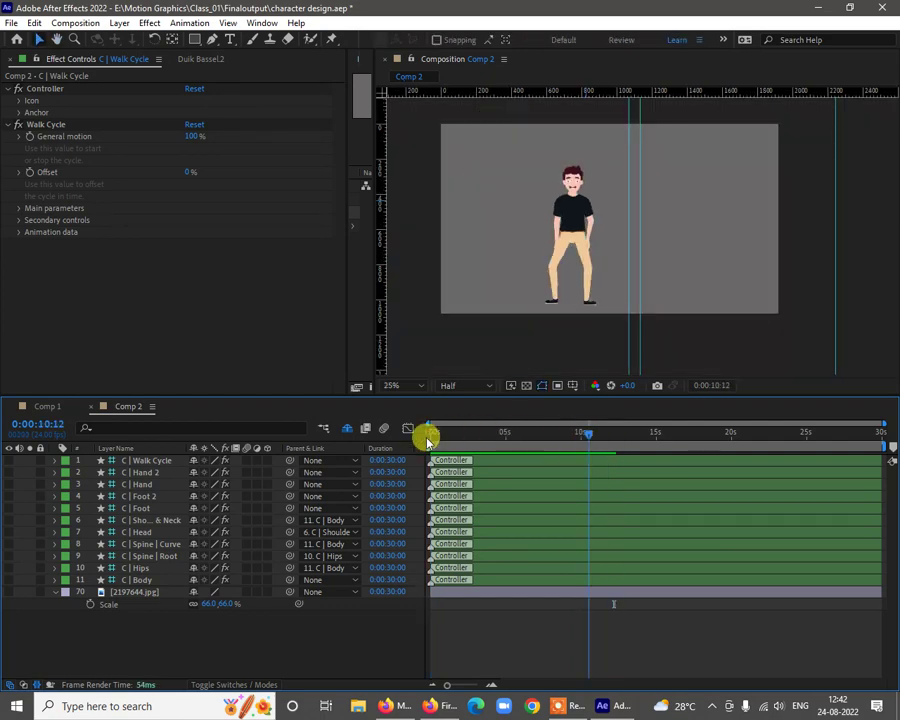
pyautogui.moveTo(428, 440); pyautogui.dragTo(378, 446)
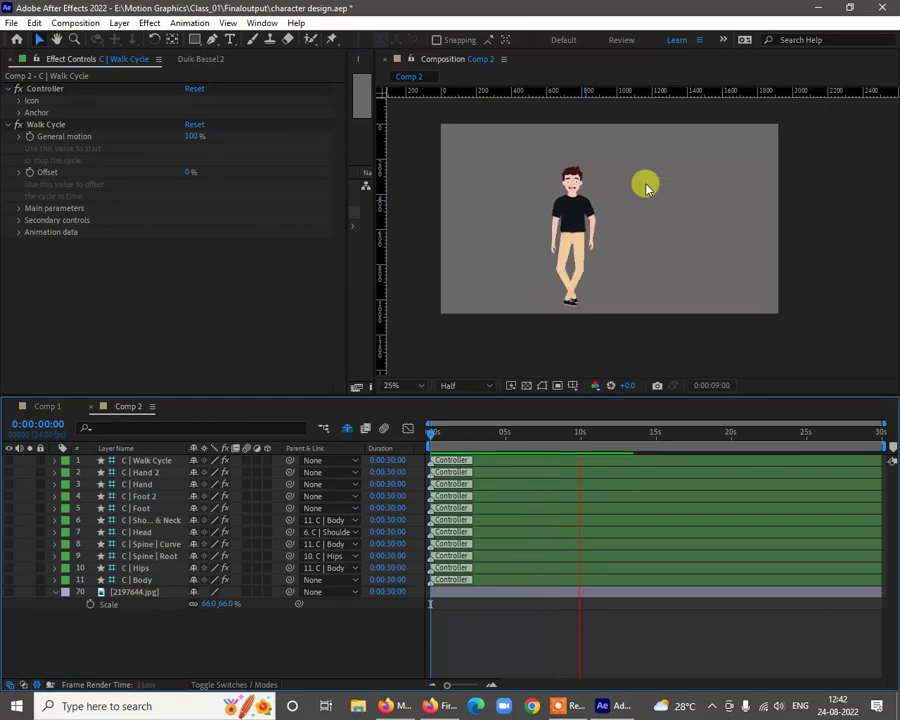
pyautogui.press('space')
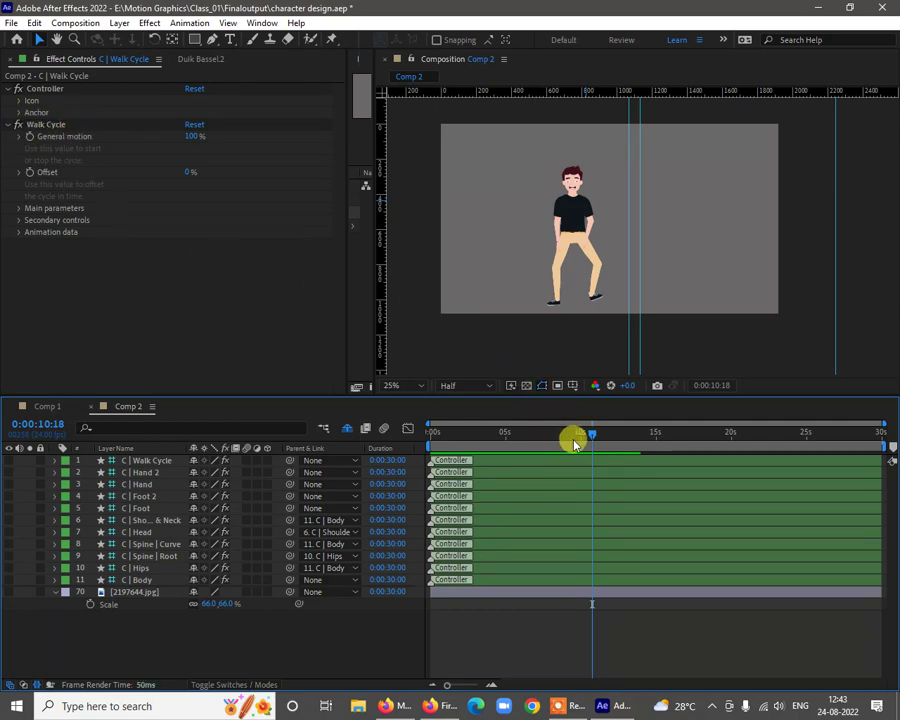
pyautogui.moveTo(590, 441); pyautogui.dragTo(492, 444)
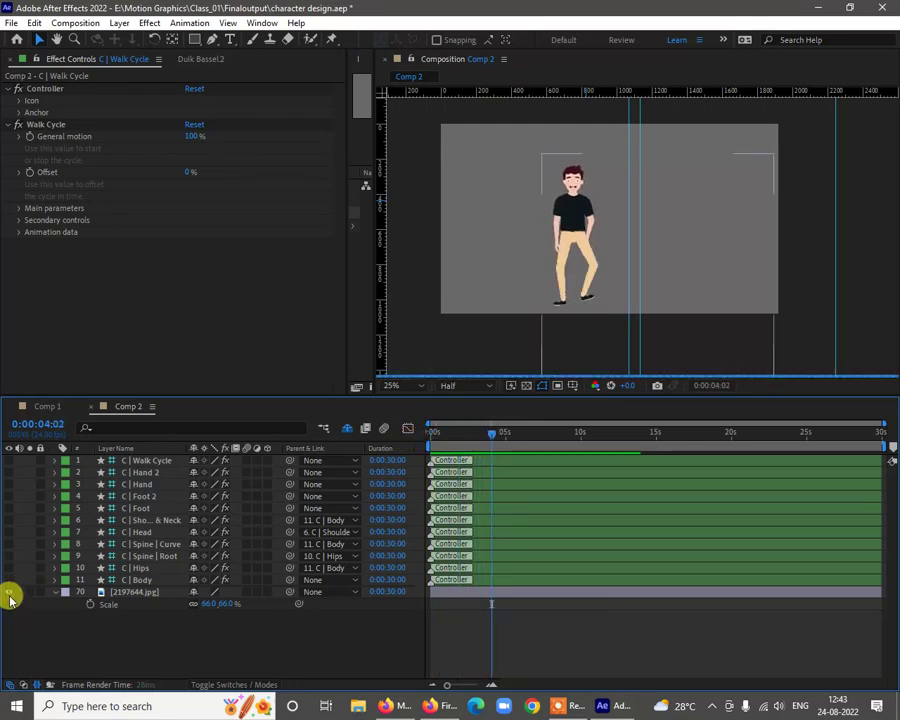
# Show the reference image layer 2197644.jpg, examine its character poses, and hide the layer again
pyautogui.click(8, 592)
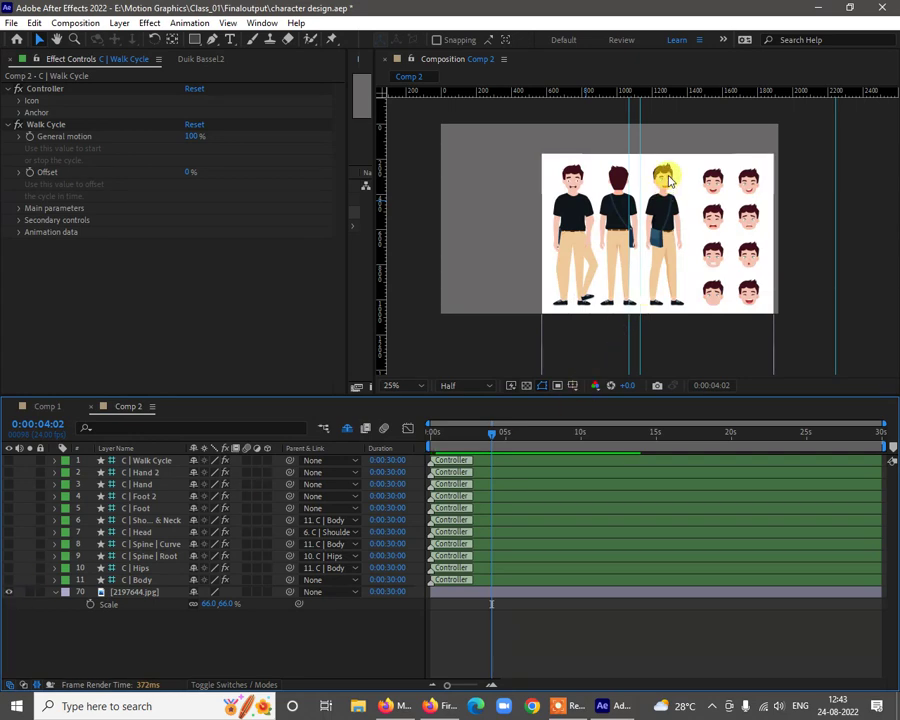
pyautogui.scroll(2, 670, 250)
pyautogui.moveTo(629, 245); pyautogui.dragTo(607, 238)
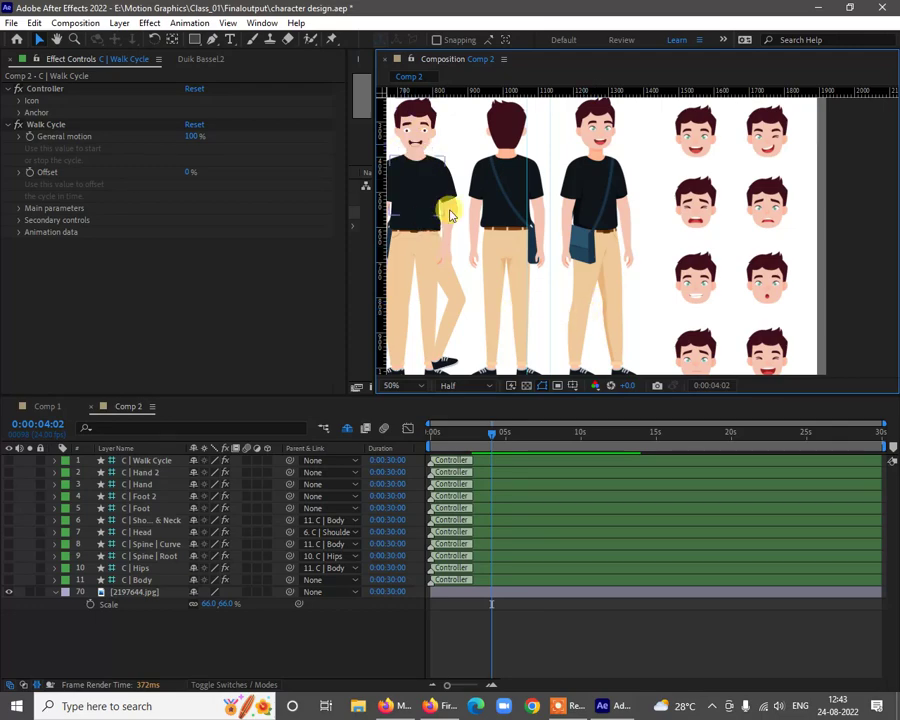
pyautogui.click(9, 593)
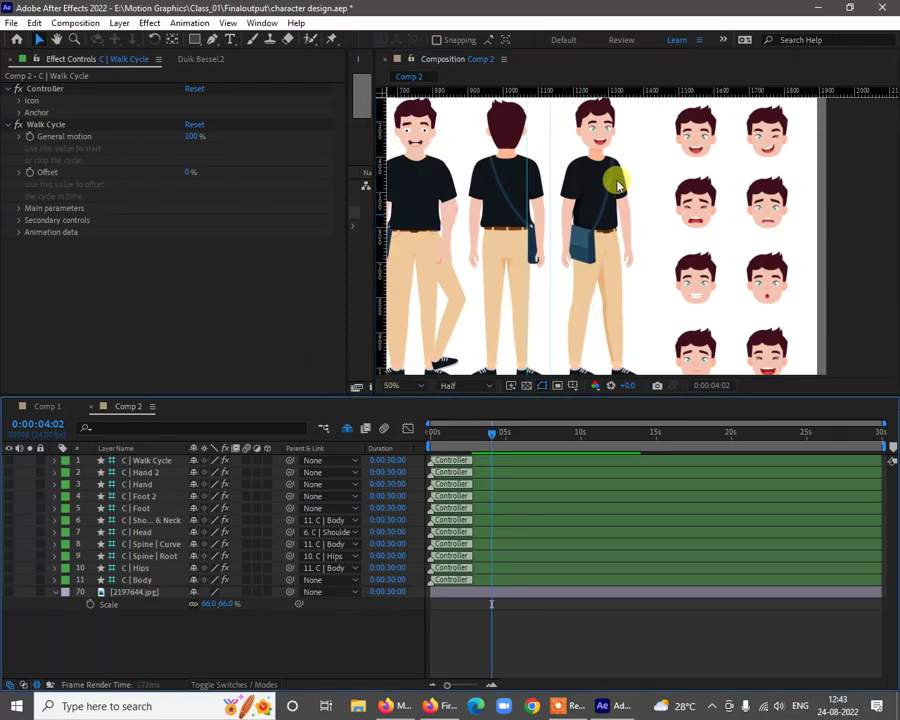
# Center the rigged character in the view and review its walk cycle from the first frame to about 7 seconds
pyautogui.press('h')
pyautogui.moveTo(599, 227); pyautogui.dragTo(738, 216)
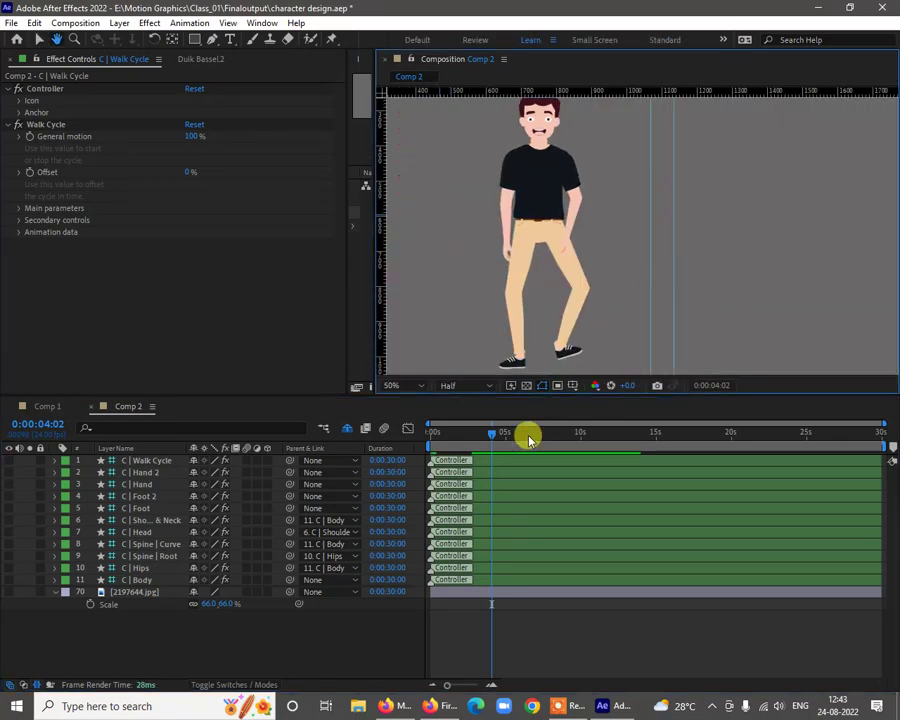
pyautogui.press('v')
pyautogui.moveTo(458, 434); pyautogui.dragTo(412, 438)
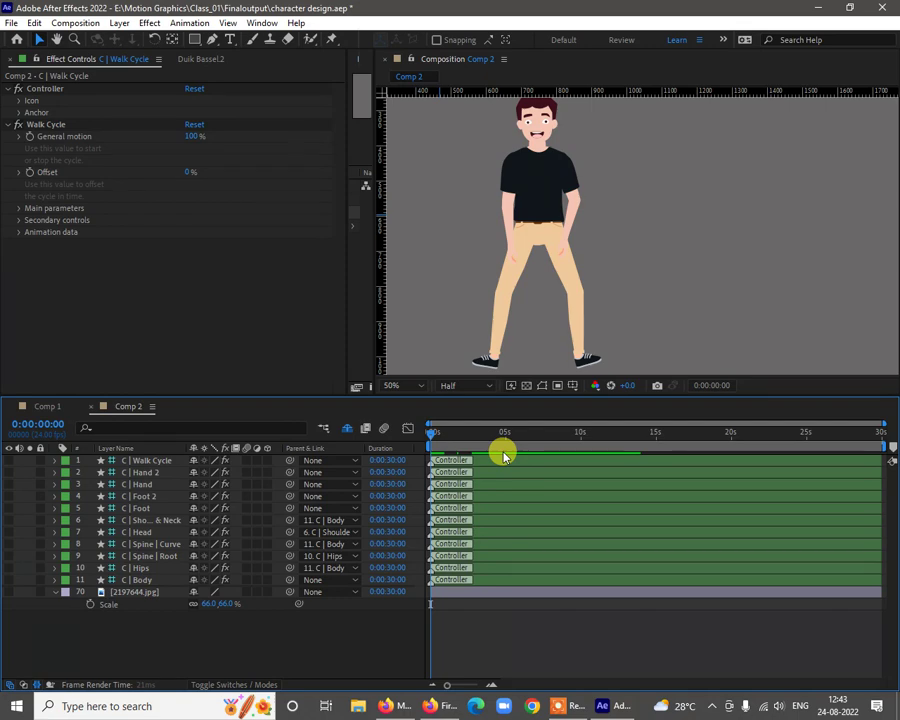
pyautogui.press('space')
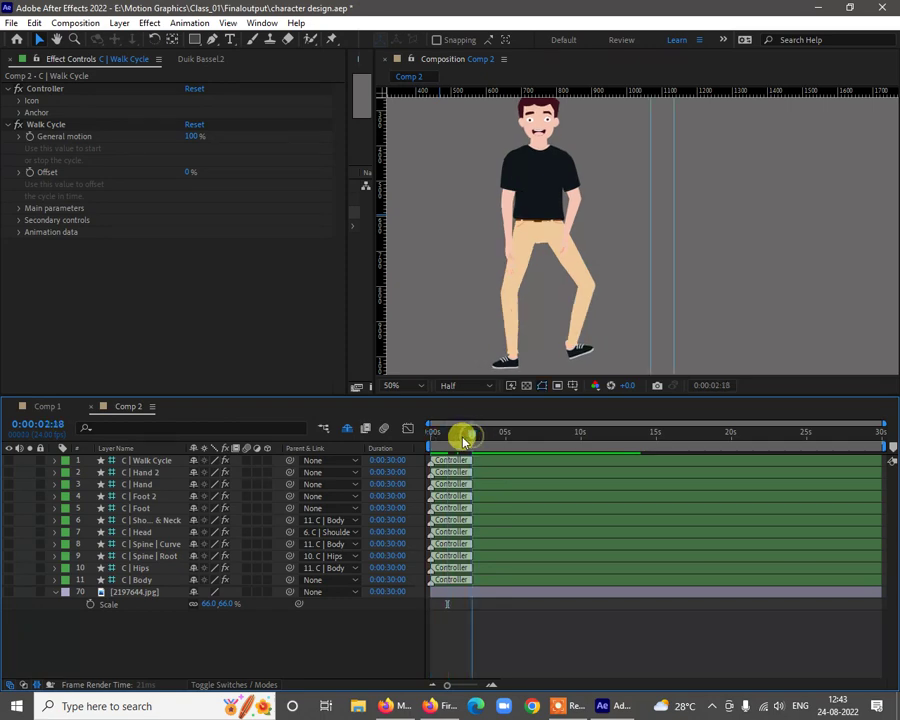
pyautogui.moveTo(477, 439); pyautogui.dragTo(545, 438)
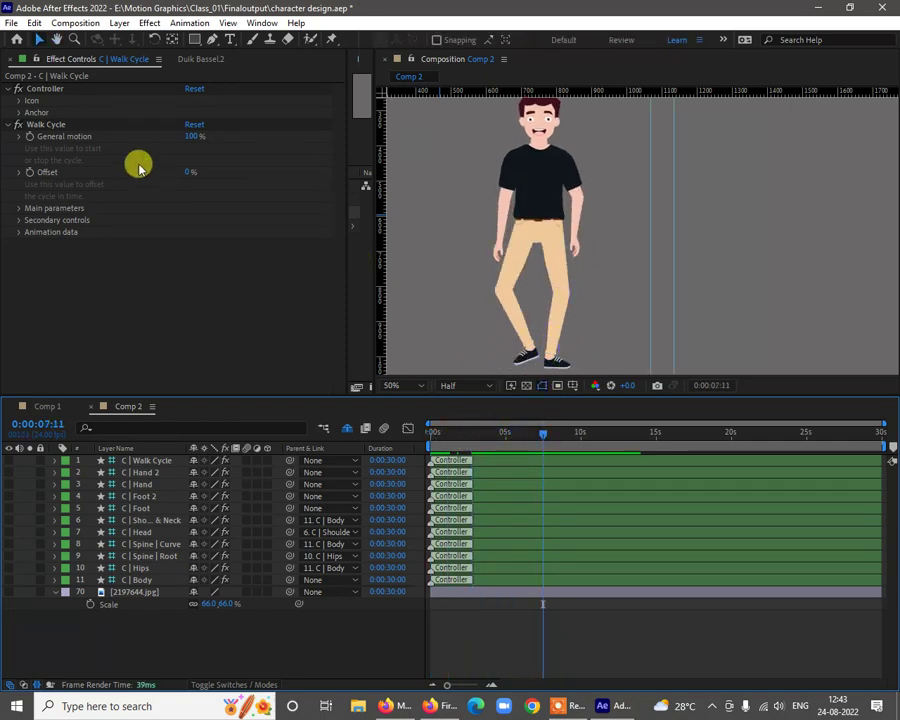
# Try the Dancing type for the walk in the Walk Cycle effect's main parameters
pyautogui.click(18, 208)
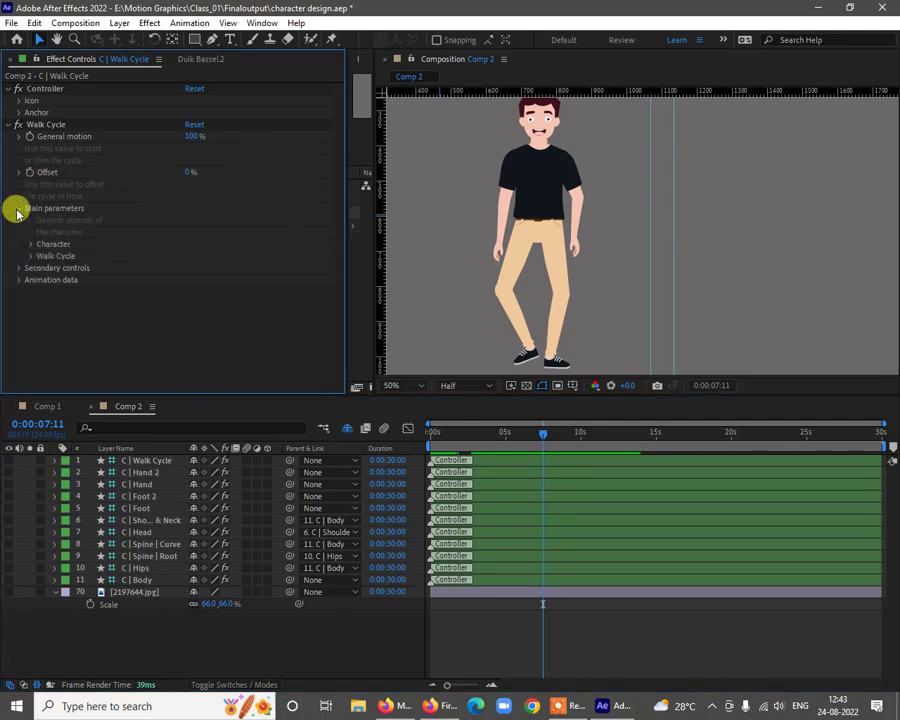
pyautogui.click(30, 244)
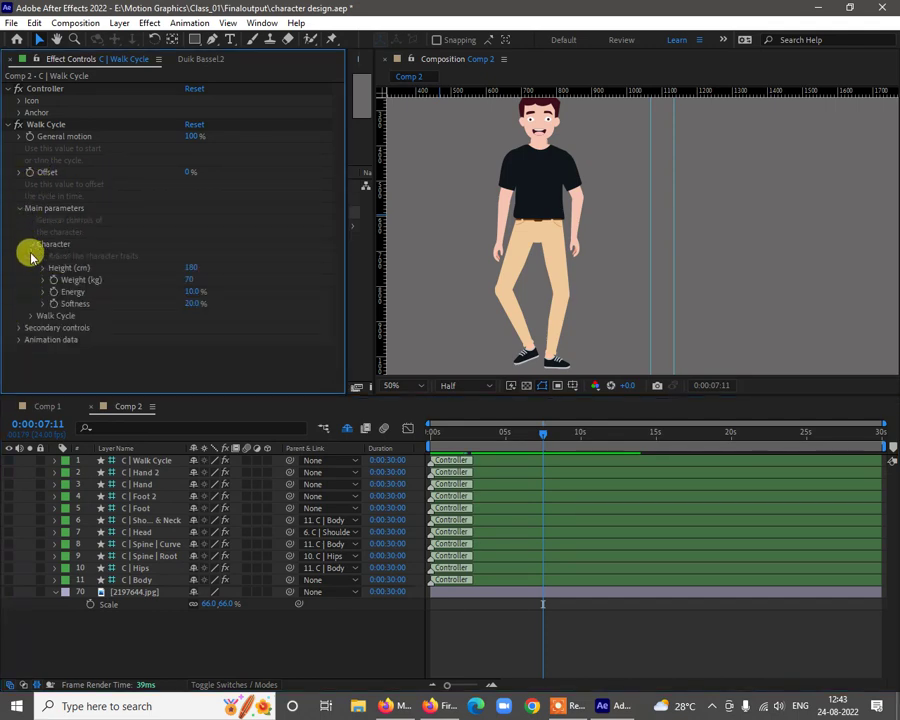
pyautogui.click(33, 317)
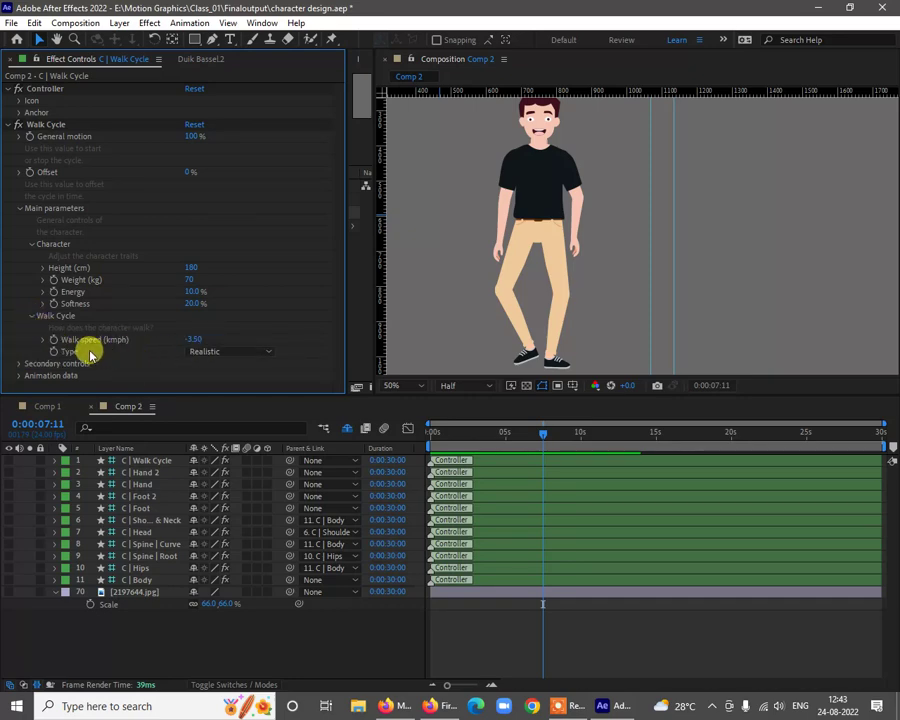
pyautogui.click(203, 352)
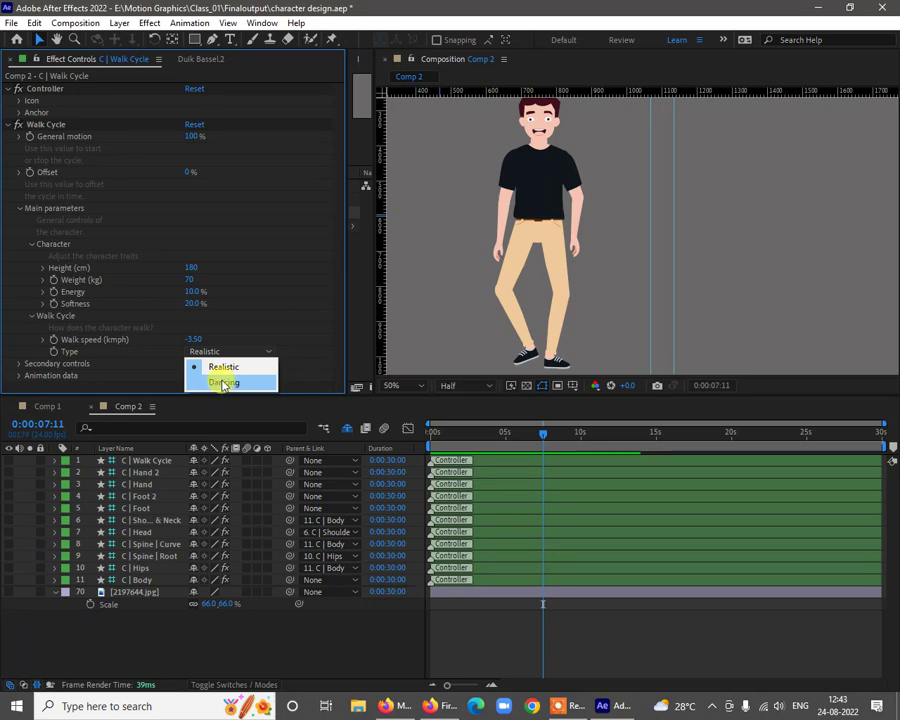
pyautogui.click(222, 384)
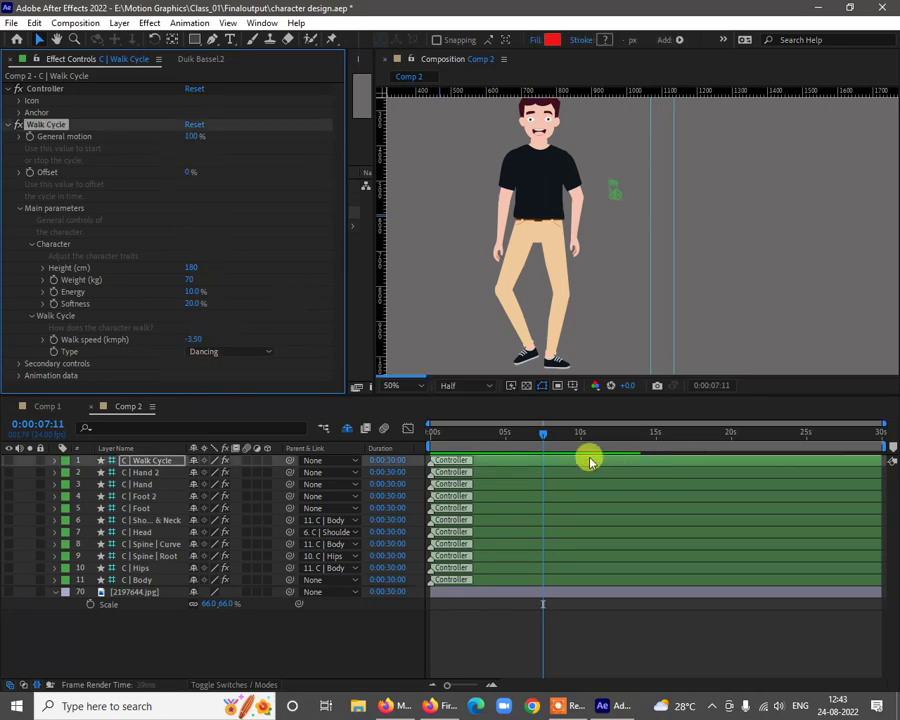
# Preview the dancing animation from the first frame at Quarter resolution, and deselect the walk cycle controller
pyautogui.moveTo(524, 437); pyautogui.dragTo(496, 437)
pyautogui.click(430, 438)
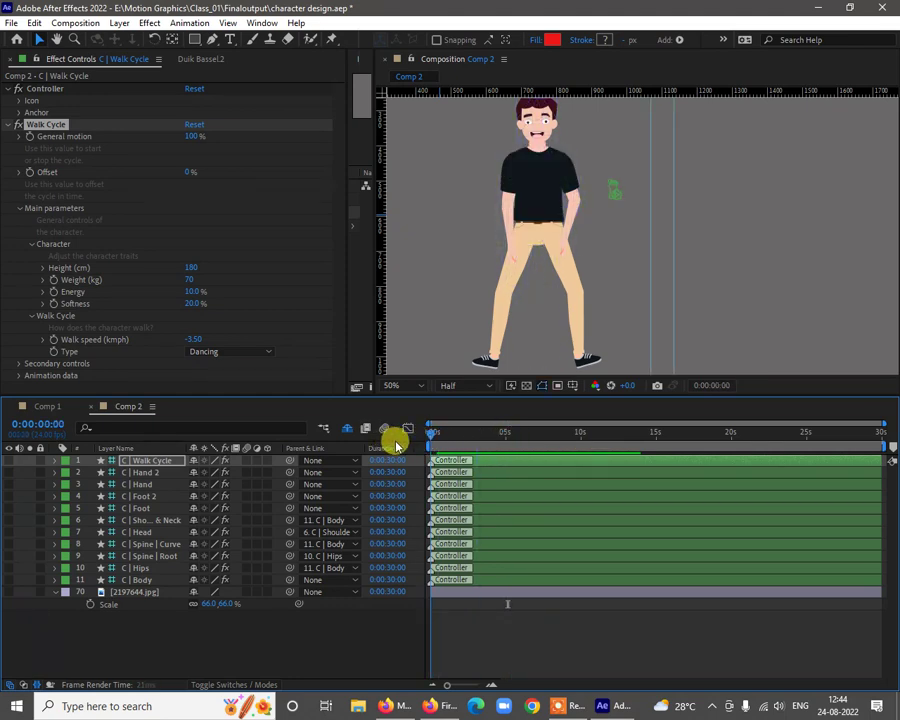
pyautogui.click(455, 389)
pyautogui.click(465, 465)
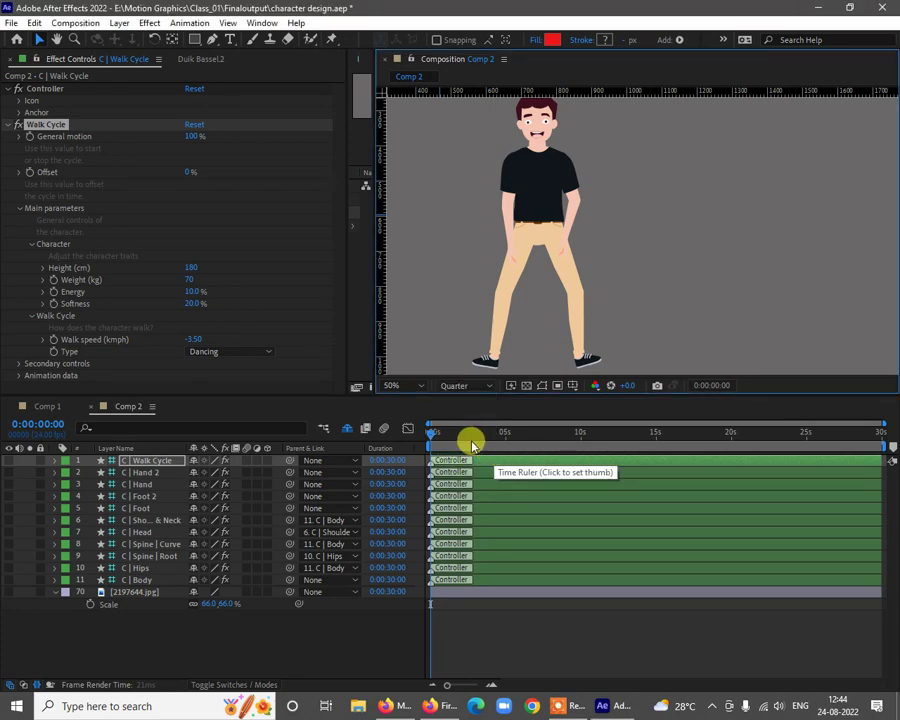
pyautogui.press('space')
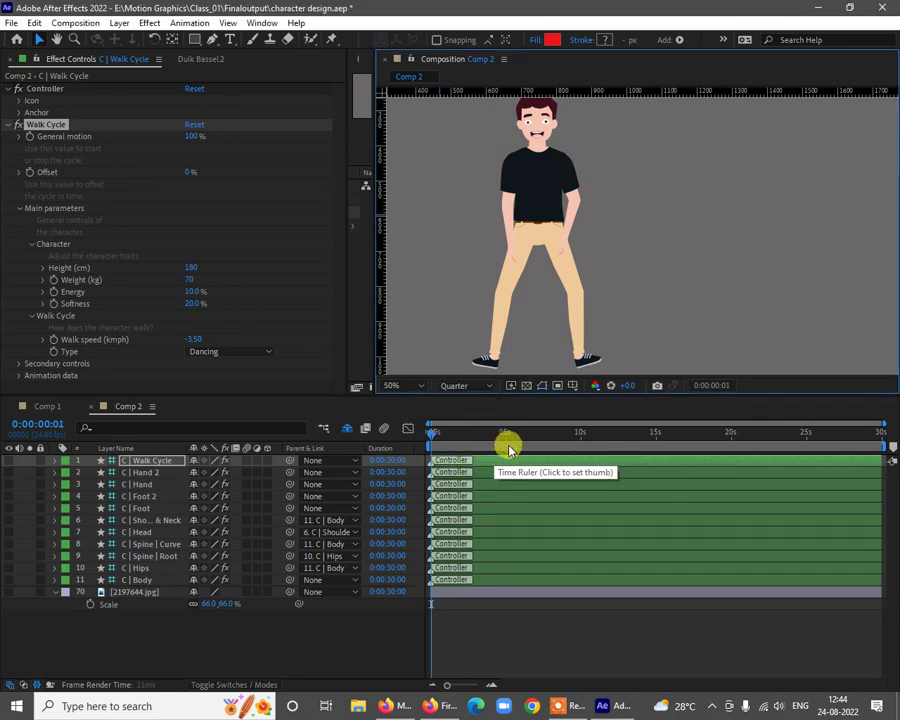
pyautogui.click(449, 434)
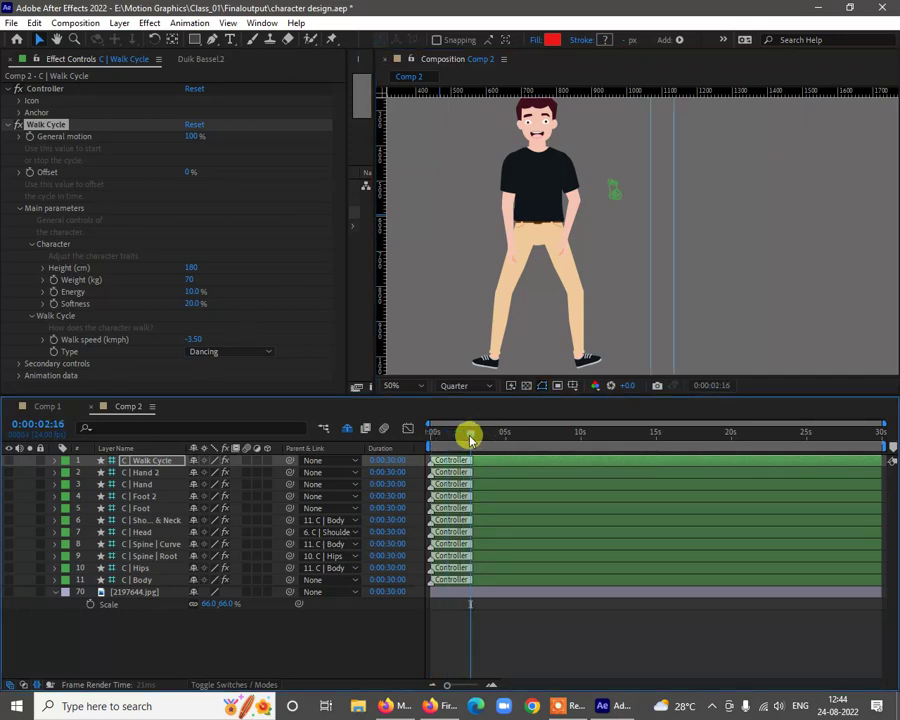
pyautogui.press('Home')
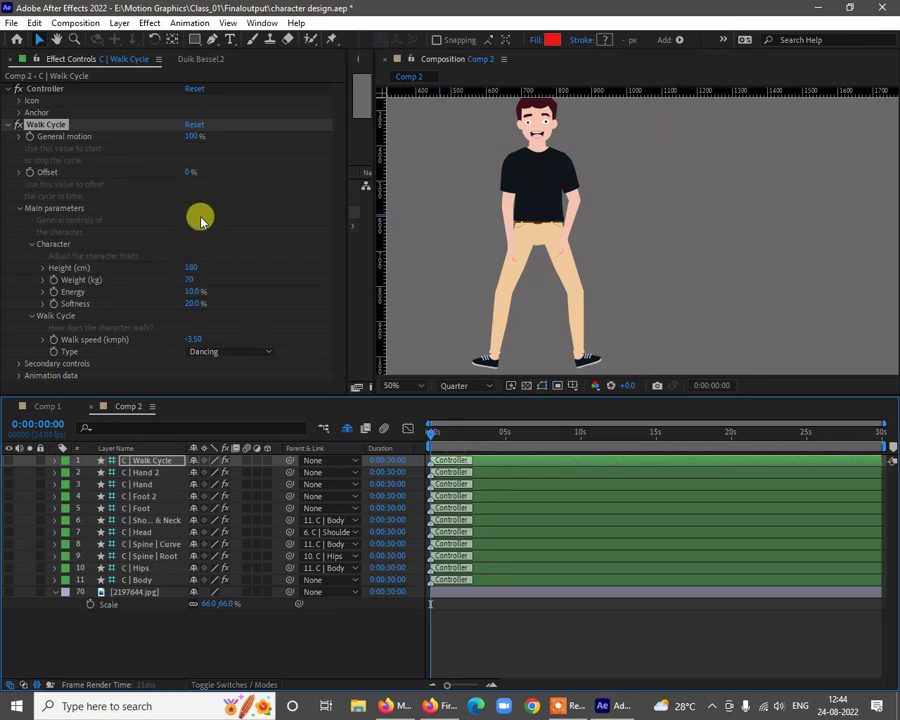
pyautogui.click(506, 644)
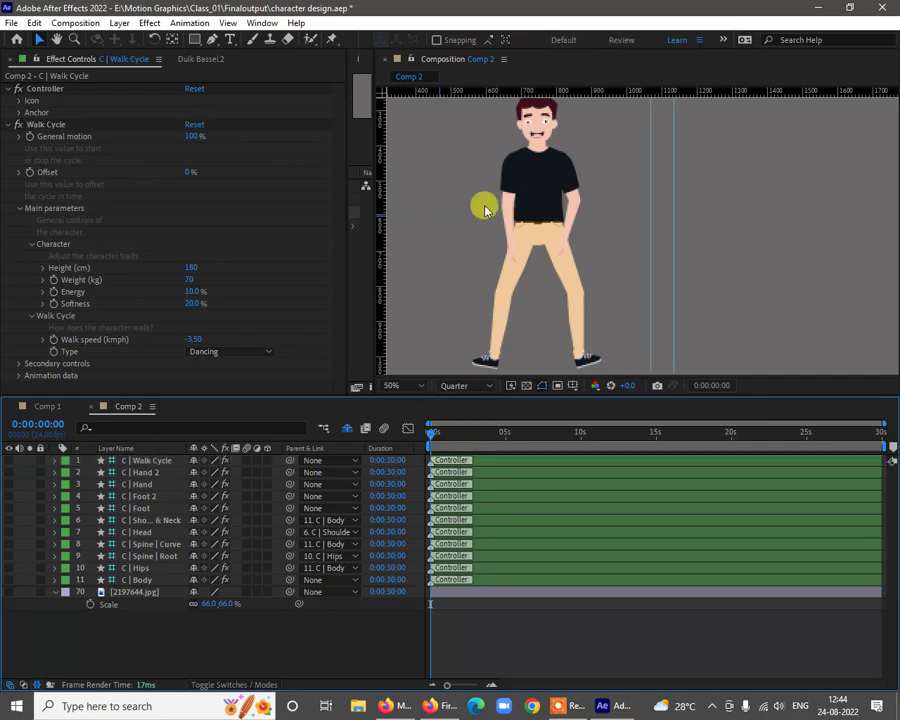
# Set the preview resolution to Full, show all controller layers again, and select the C | Body controller
pyautogui.scroll(-2, 536, 250)
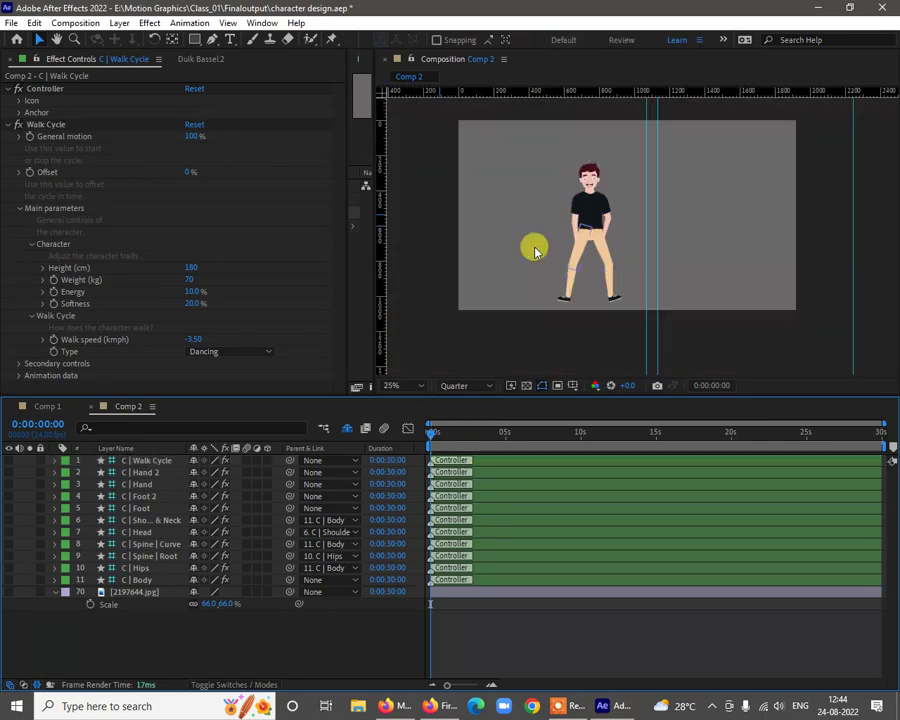
pyautogui.click(452, 392)
pyautogui.click(465, 422)
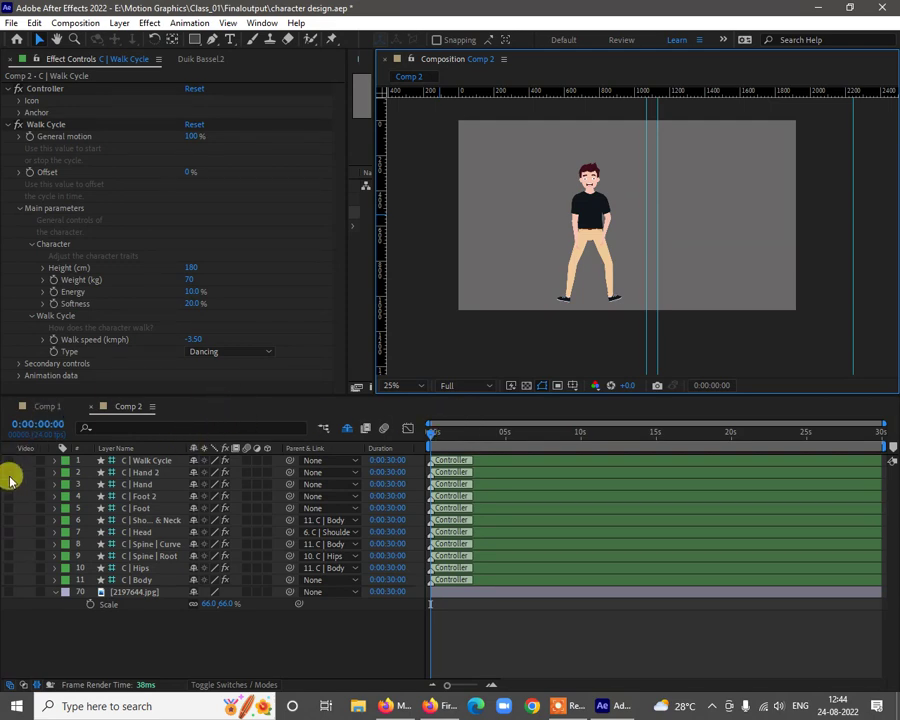
pyautogui.moveTo(9, 460); pyautogui.dragTo(10, 580)
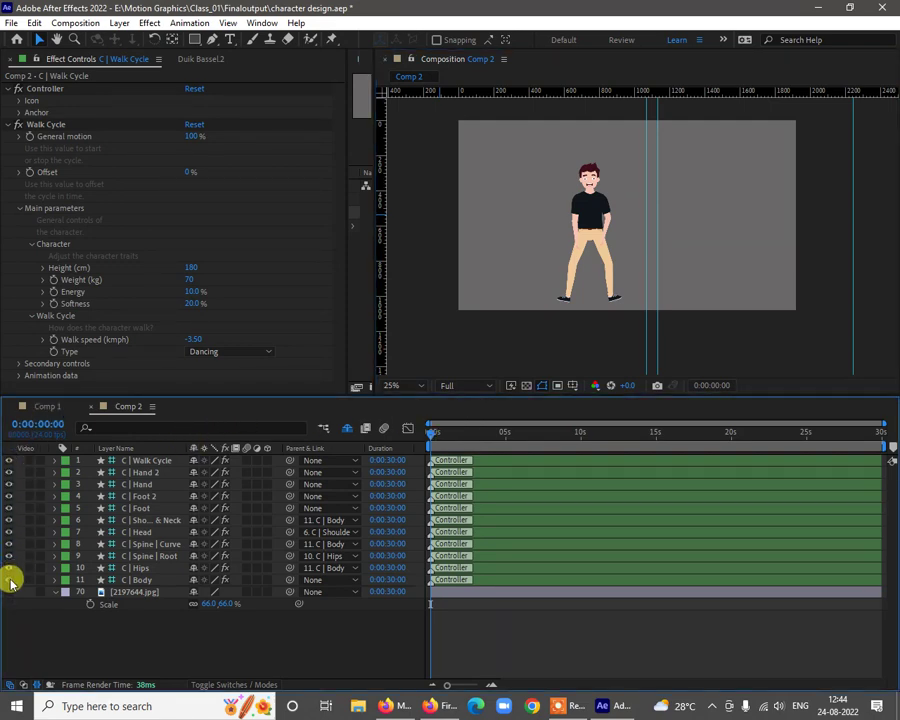
pyautogui.click(140, 580)
# Undo the recent changes back past the controller visibility, the Dancing walk type and the hiding of the reference image
pyautogui.hotkey('ctrl', 'z')
pyautogui.hotkey('ctrl', 'z')
pyautogui.hotkey('ctrl', 'z')
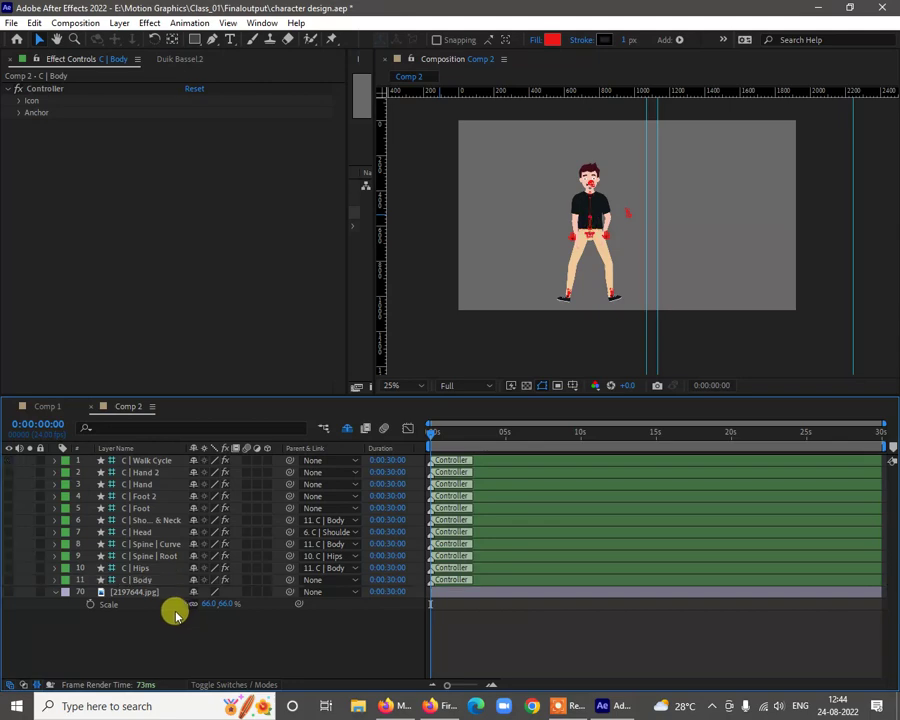
pyautogui.hotkey('ctrl', 'z')
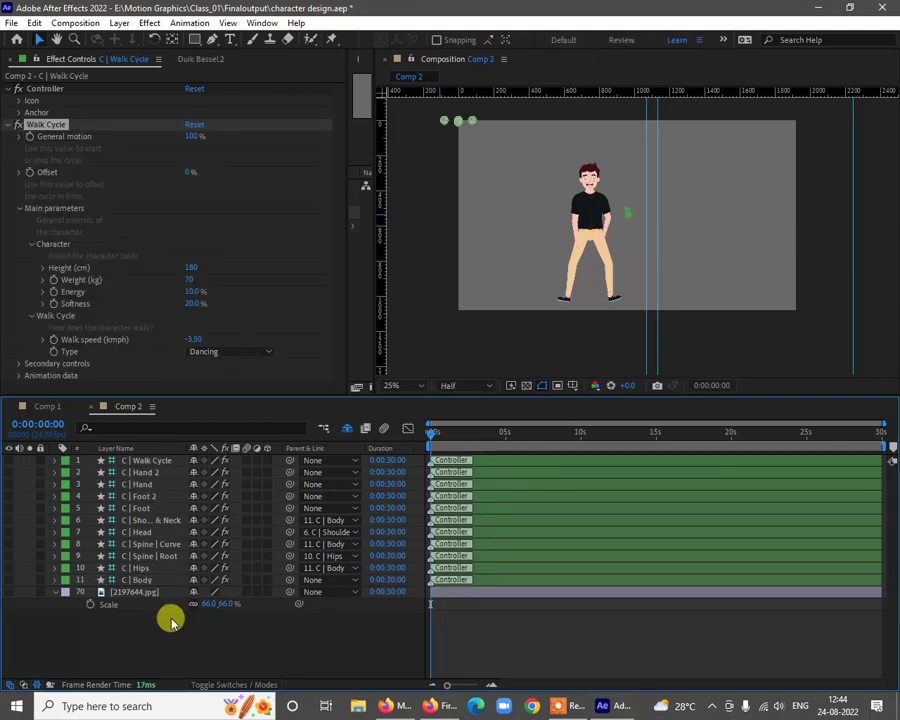
pyautogui.hotkey('ctrl', 'z')
pyautogui.hotkey('ctrl', 'z')
pyautogui.hotkey('ctrl', 'z')
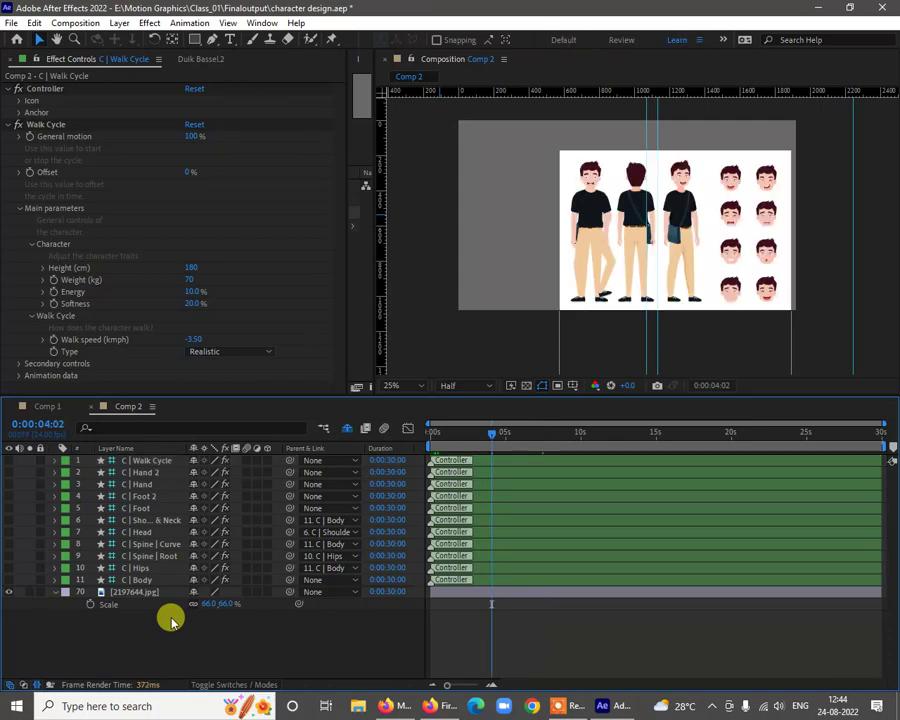
# Undo the earlier changes back to before the walk cycle was added to the character
pyautogui.hotkey('ctrl', 'z')
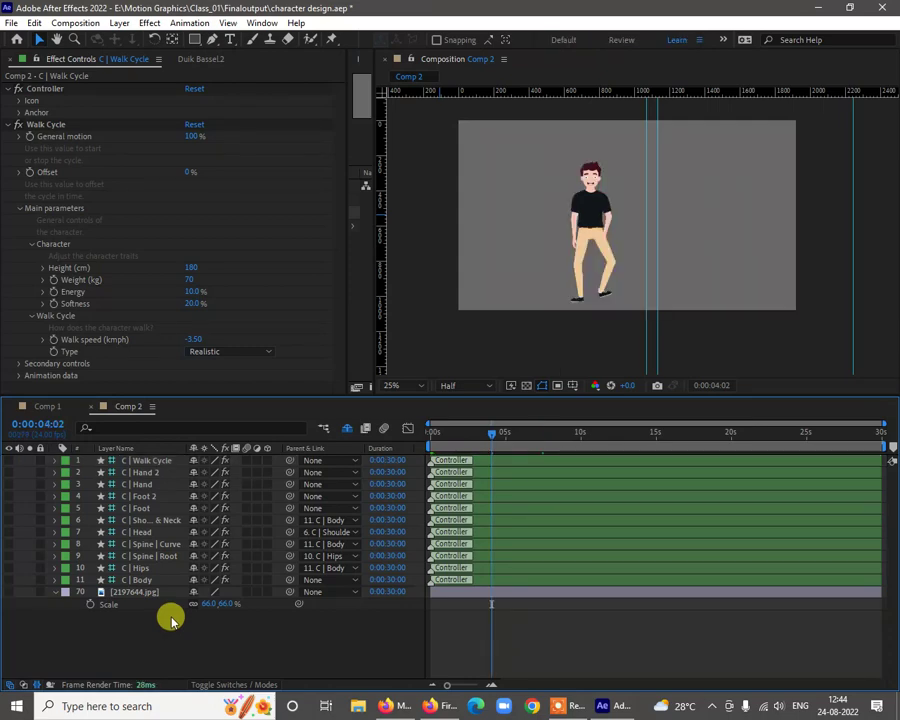
pyautogui.hotkey('ctrl', 'z')
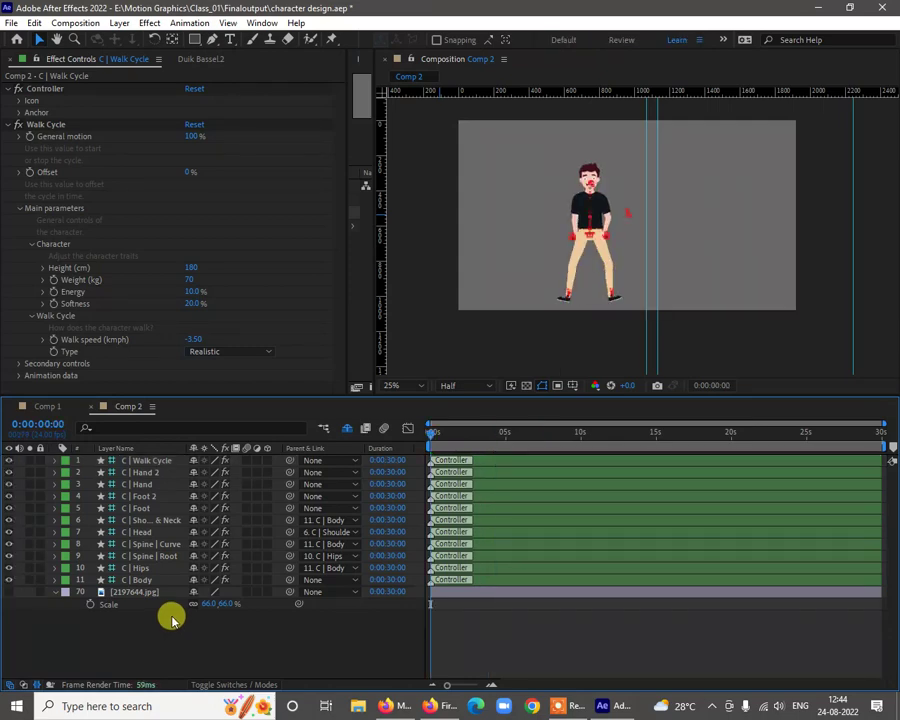
pyautogui.hotkey('ctrl', 'z')
pyautogui.hotkey('ctrl', 'z')
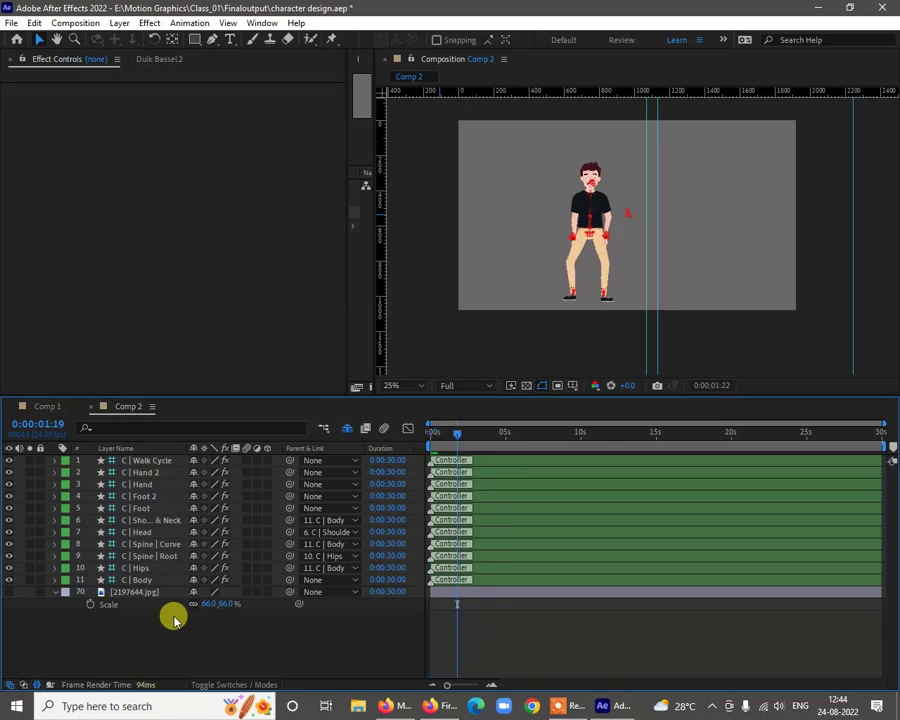
pyautogui.click(166, 629)
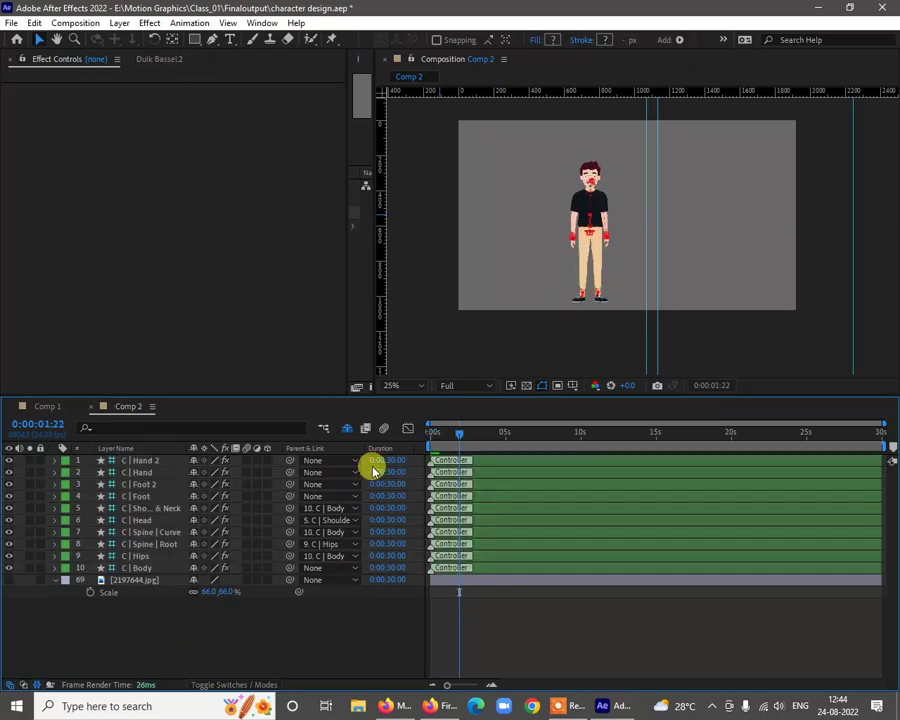
# Try raising the character's left arm by moving the C | Hand 2 controller, and undo the move
pyautogui.scroll(3, 593, 225)
pyautogui.moveTo(552, 237); pyautogui.dragTo(619, 346)
pyautogui.click(589, 338)
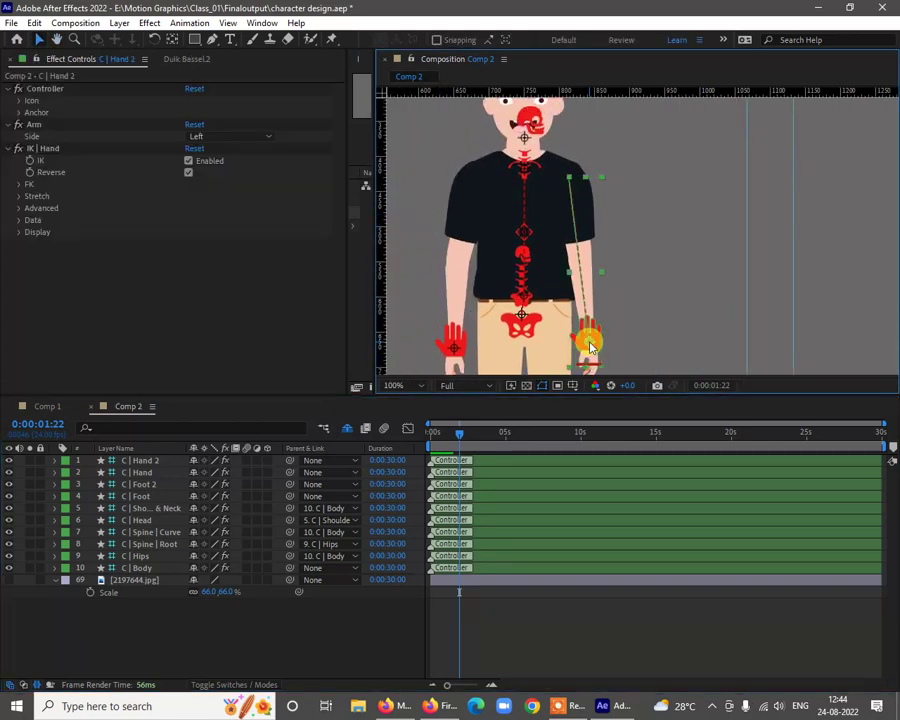
pyautogui.moveTo(620, 302); pyautogui.dragTo(646, 223)
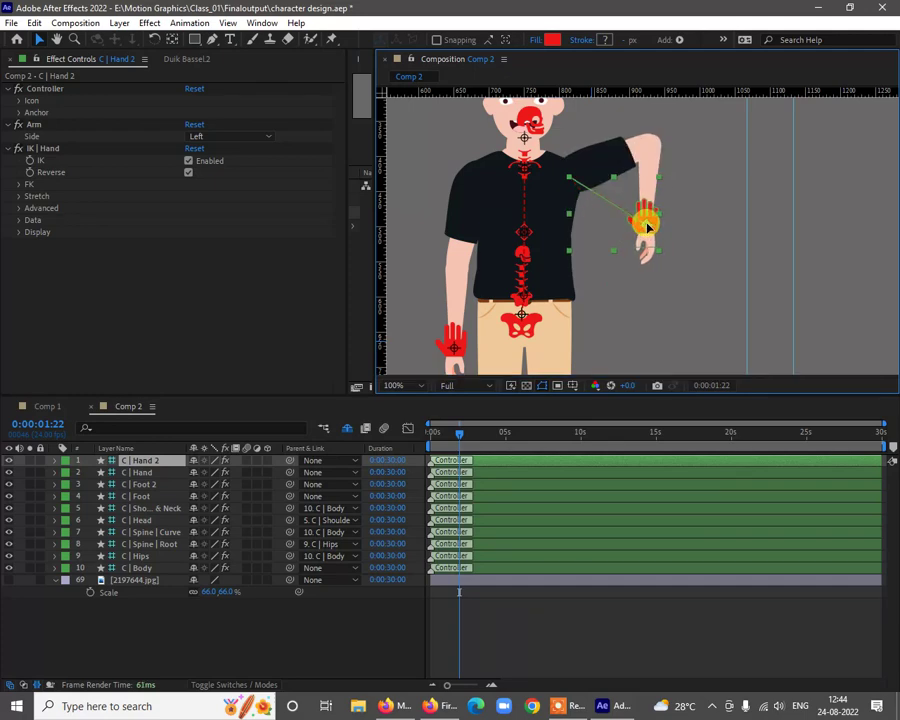
pyautogui.hotkey('ctrl', 'z')
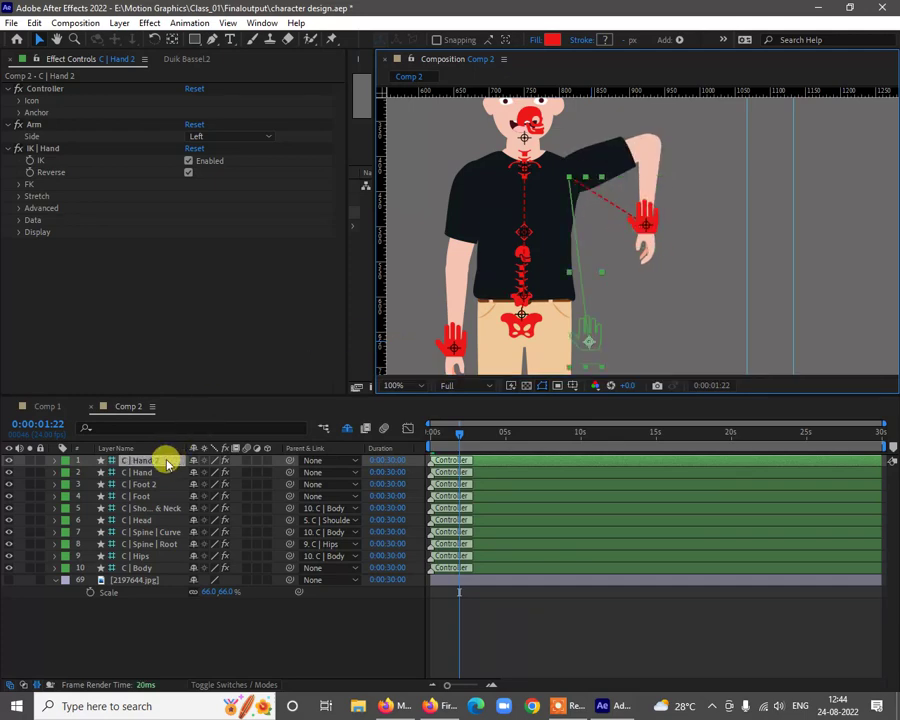
# Disable IK on the C | Hand 2 controller and show the individual FK controls for the arm
pyautogui.click(167, 460)
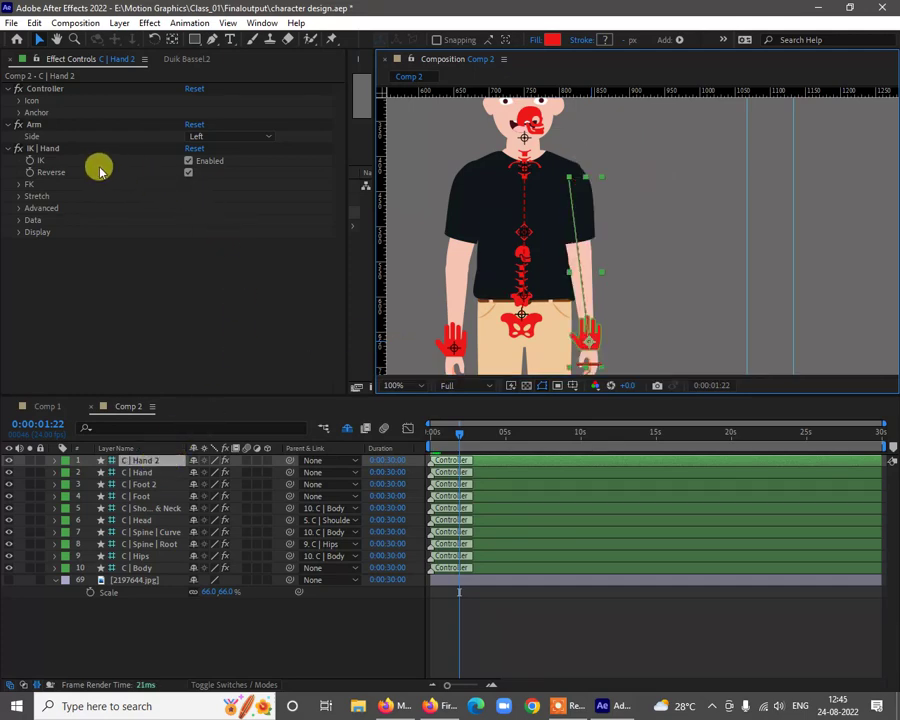
pyautogui.click(189, 161)
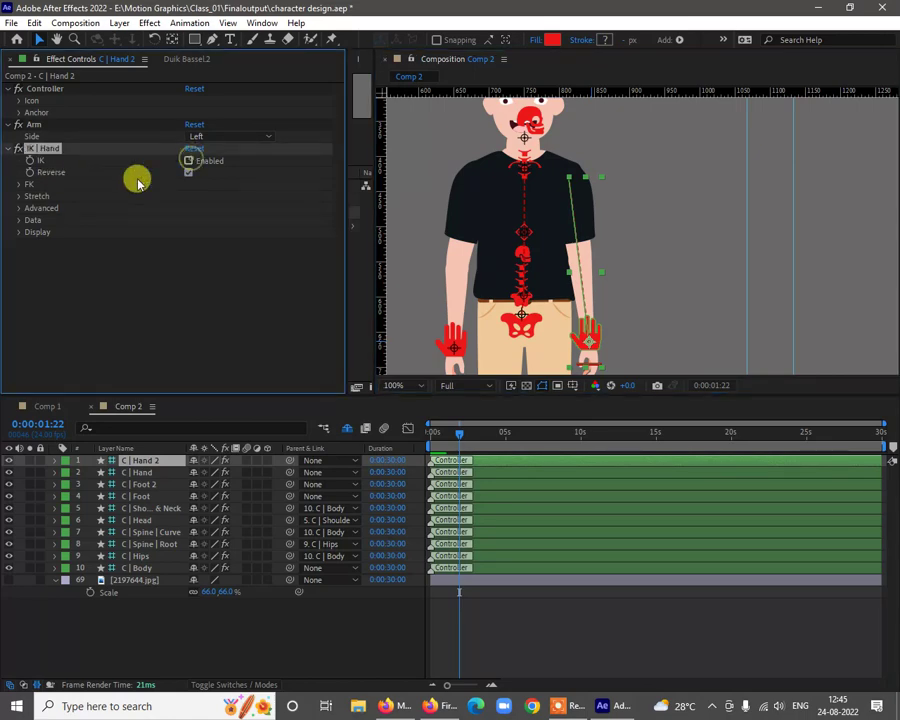
pyautogui.click(18, 184)
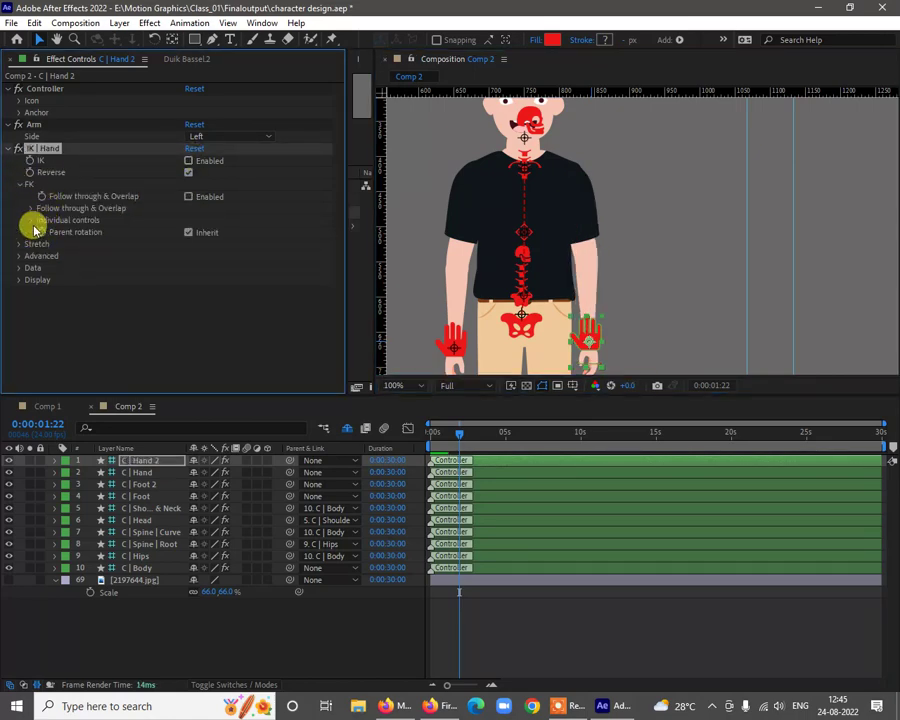
pyautogui.click(32, 220)
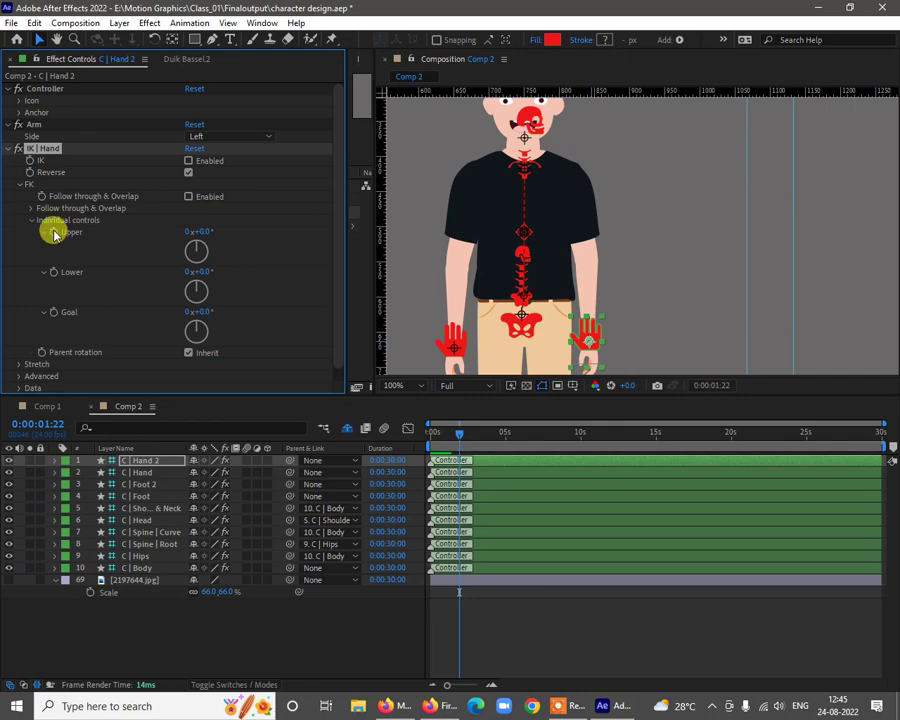
# Start keyframing the Upper, Lower and Goal rotations of the arm at the first frame
pyautogui.moveTo(450, 436); pyautogui.dragTo(414, 434)
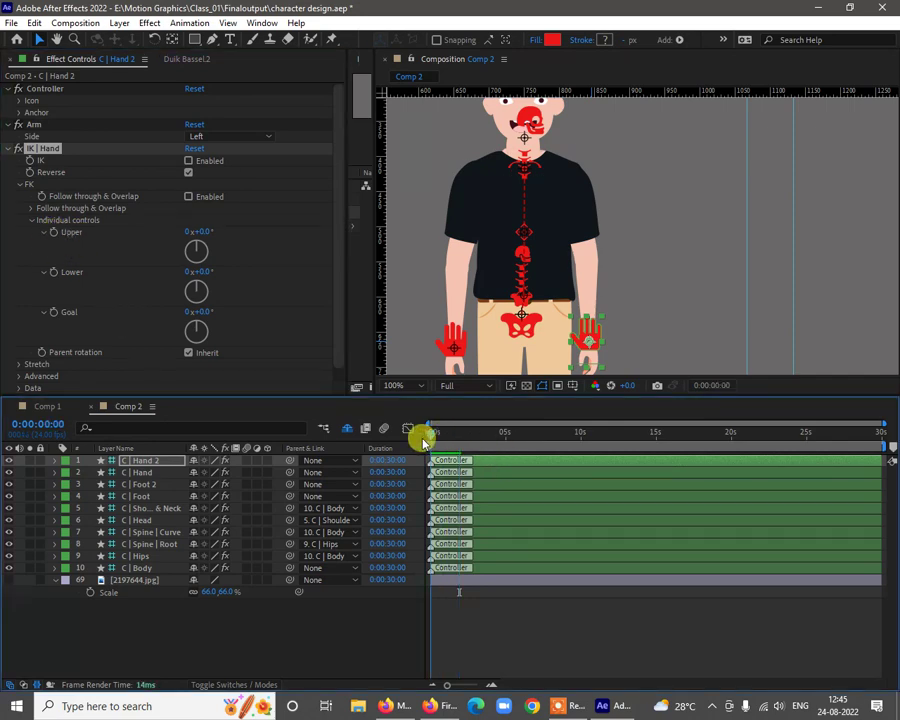
pyautogui.click(54, 233)
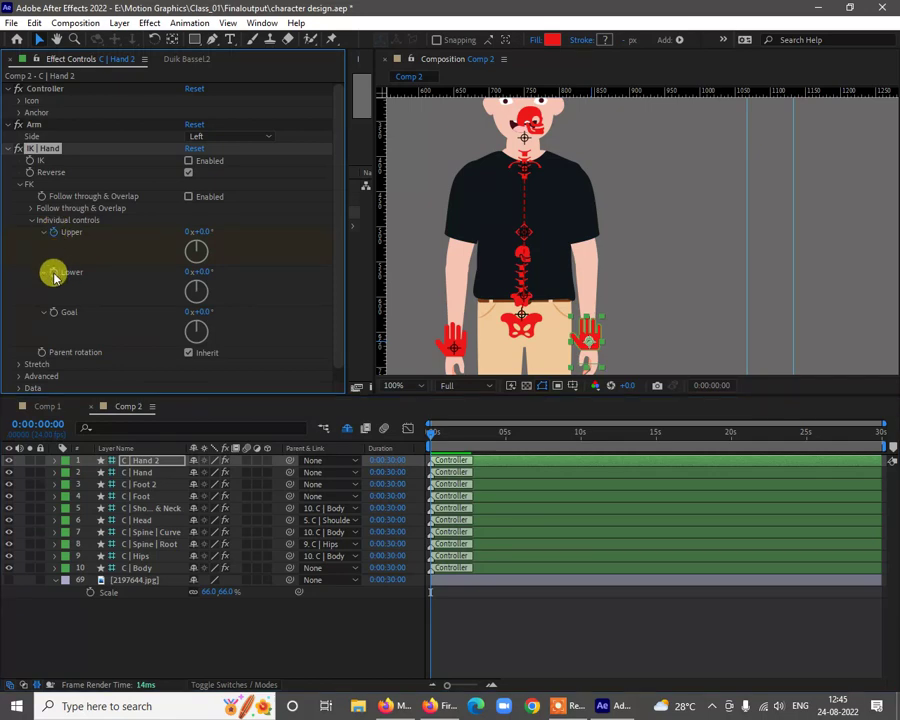
pyautogui.click(54, 273)
pyautogui.click(54, 312)
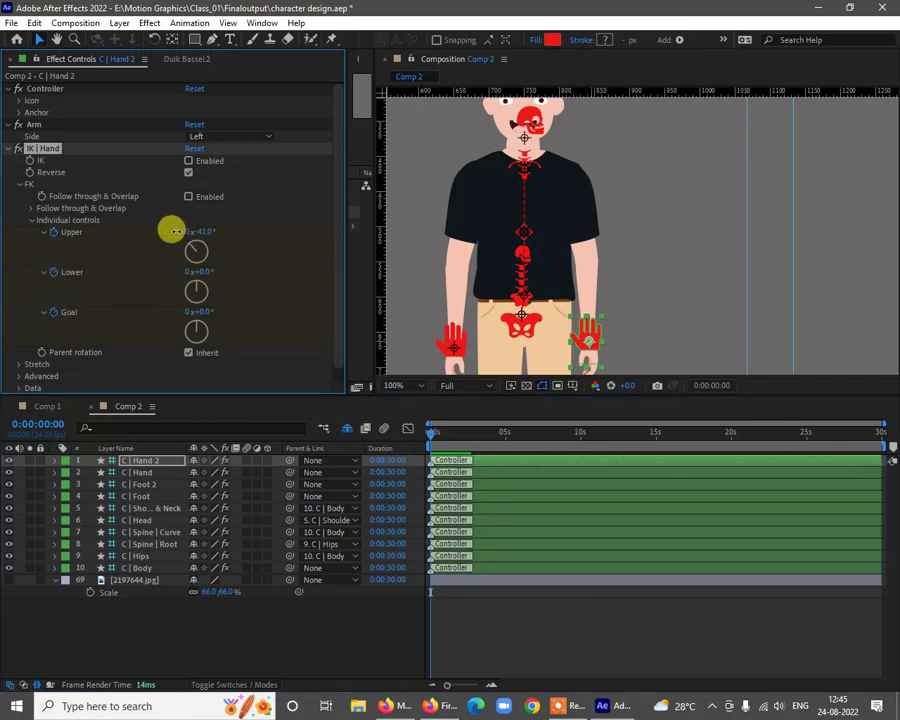
# Pose the raised arm at the first frame with Upper at -88°, Lower at -83° and Goal at +36°
pyautogui.moveTo(175, 231); pyautogui.dragTo(147, 233)
pyautogui.moveTo(204, 278); pyautogui.dragTo(604, 339)
pyautogui.press('v')
pyautogui.moveTo(206, 274); pyautogui.dragTo(164, 279)
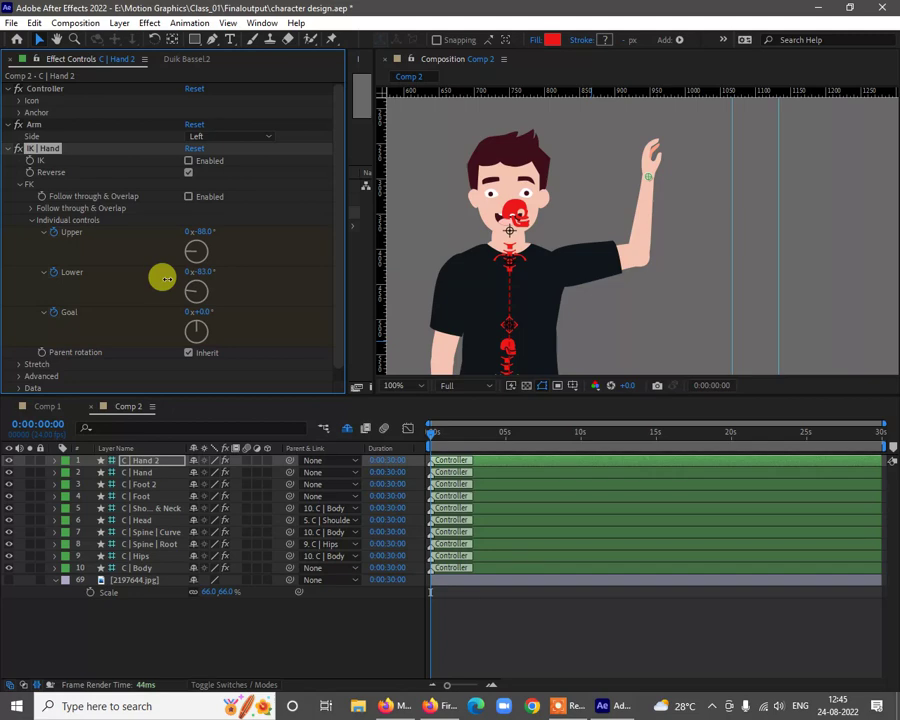
pyautogui.click(208, 316)
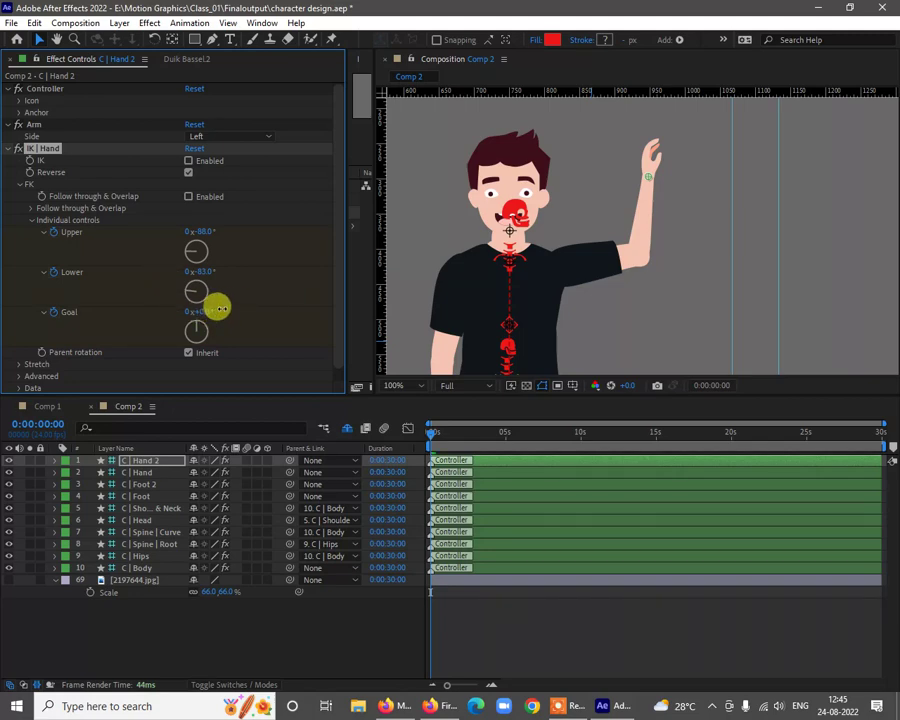
pyautogui.moveTo(218, 308); pyautogui.dragTo(226, 309)
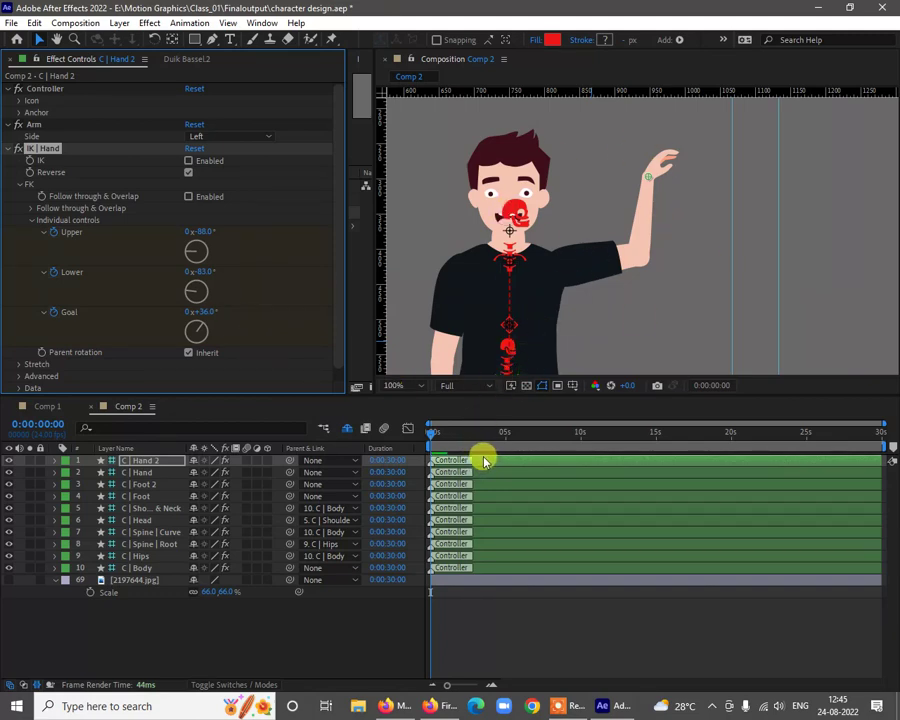
# Reveal the arm's keyframes and at 0:00:01:11 set Upper to -121°, Lower to -96° and Goal to -35°
pyautogui.press('u')
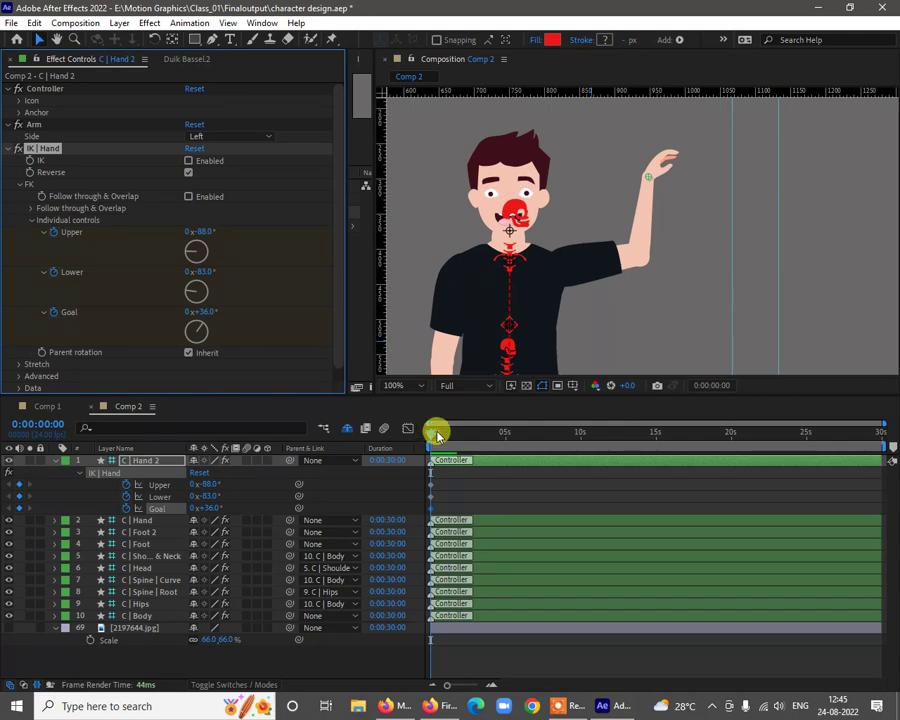
pyautogui.moveTo(437, 433); pyautogui.dragTo(452, 433)
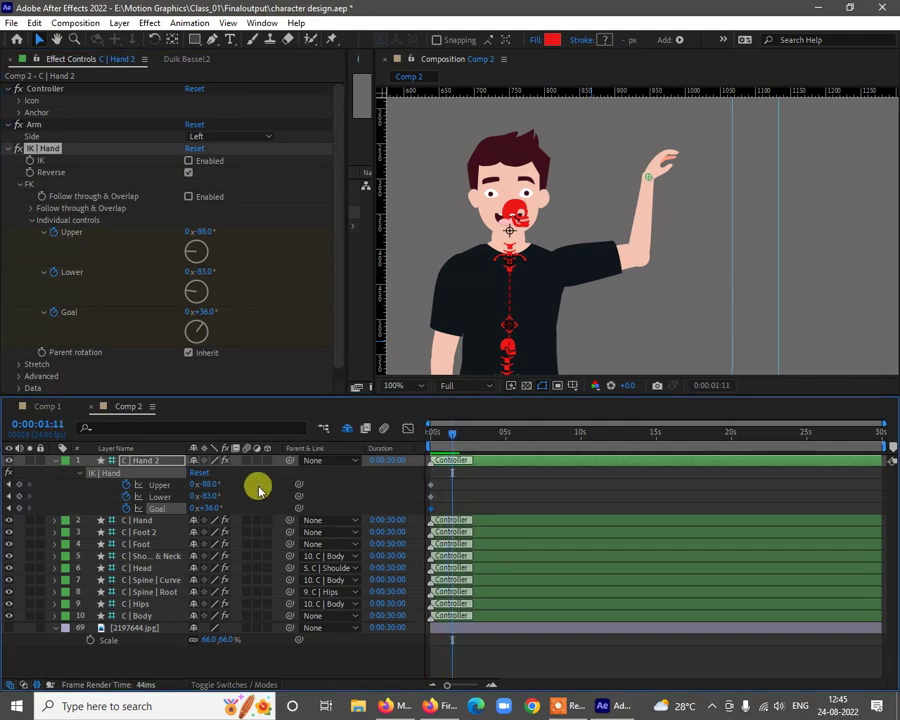
pyautogui.moveTo(209, 483); pyautogui.dragTo(189, 485)
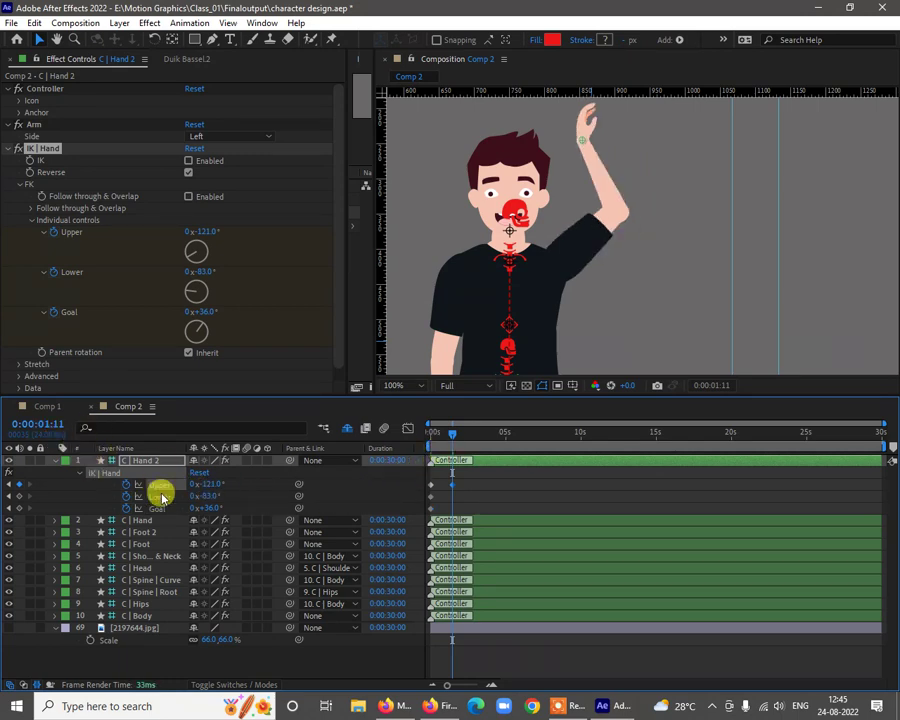
pyautogui.moveTo(201, 491); pyautogui.dragTo(167, 513)
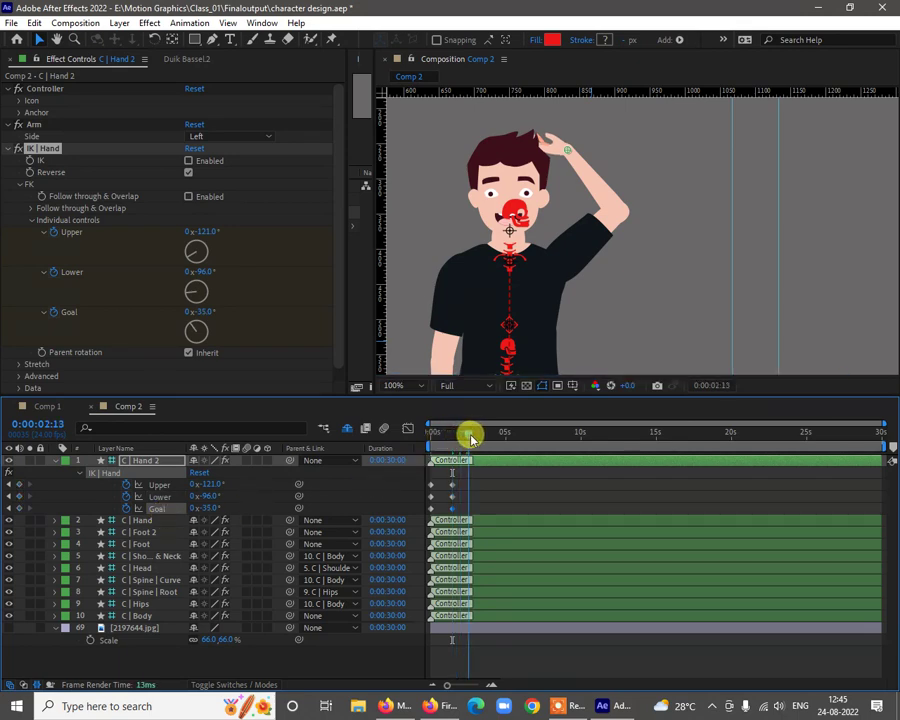
# At 0:00:02:17, lower the arm with Upper at -2°, Lower at 0° and Goal at +28°
pyautogui.click(471, 436)
pyautogui.moveTo(203, 484); pyautogui.dragTo(231, 503)
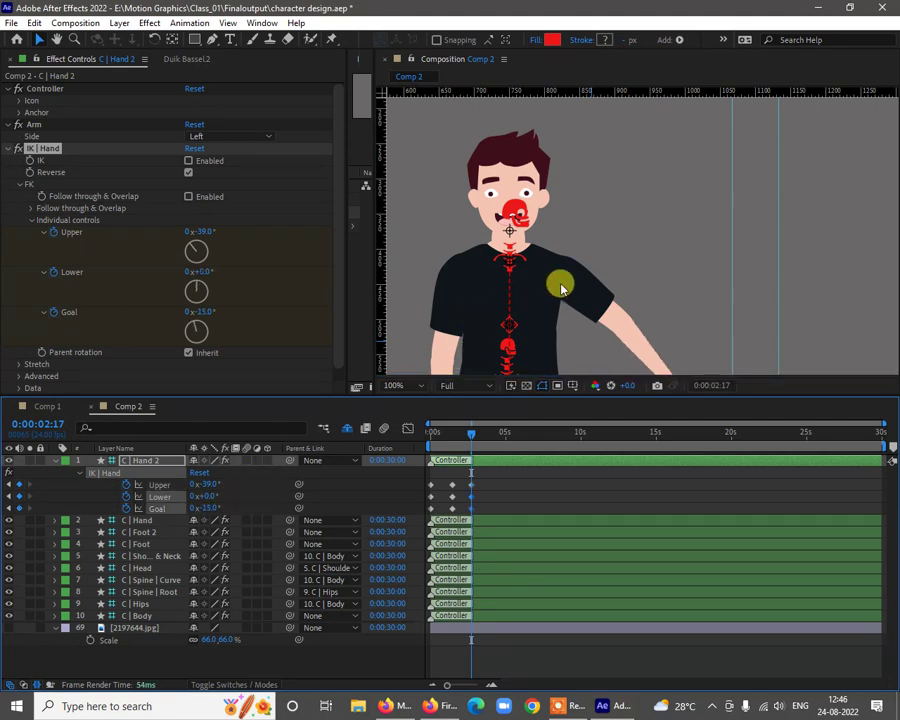
pyautogui.moveTo(559, 282); pyautogui.dragTo(555, 182)
pyautogui.press('v')
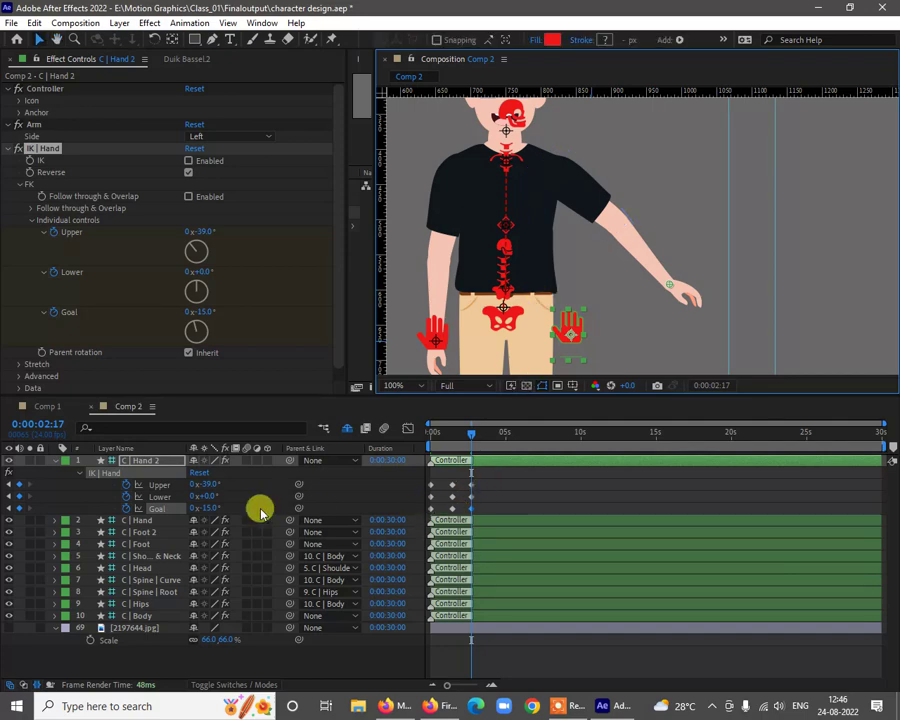
pyautogui.moveTo(203, 507); pyautogui.dragTo(232, 501)
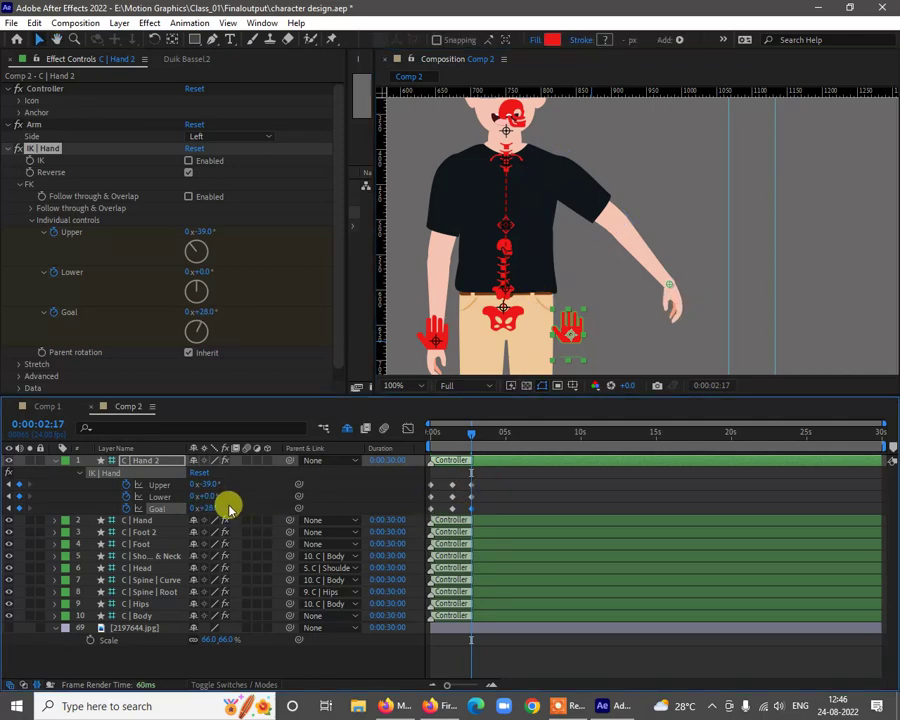
pyautogui.moveTo(221, 476); pyautogui.dragTo(231, 478)
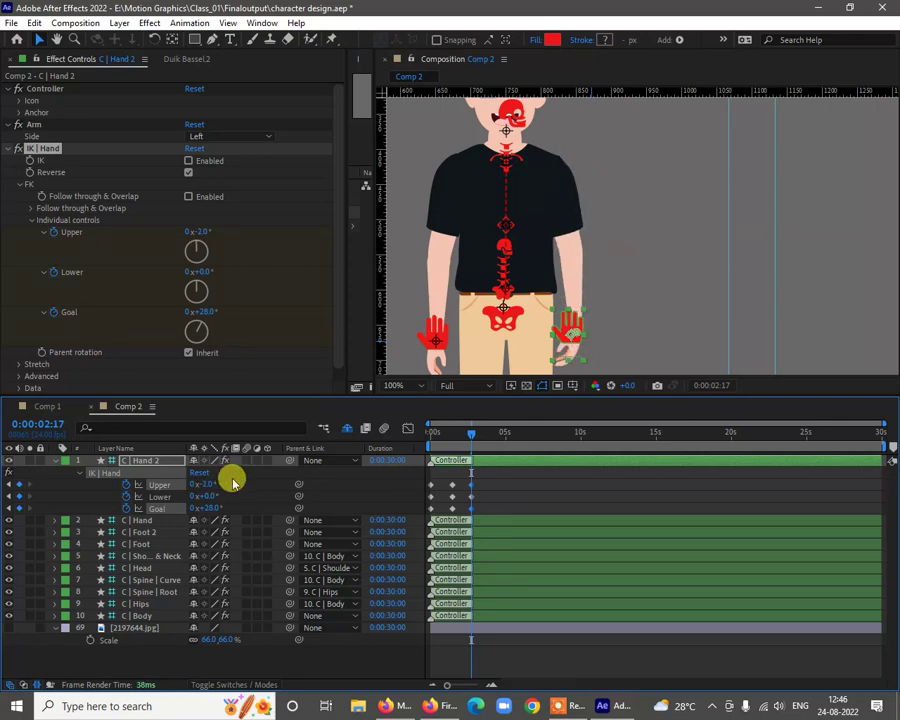
# Scrub the arm animation from the first frame to 0:00:00:23 to check the motion and keyframe timing
pyautogui.click(535, 483)
pyautogui.moveTo(465, 437); pyautogui.dragTo(412, 442)
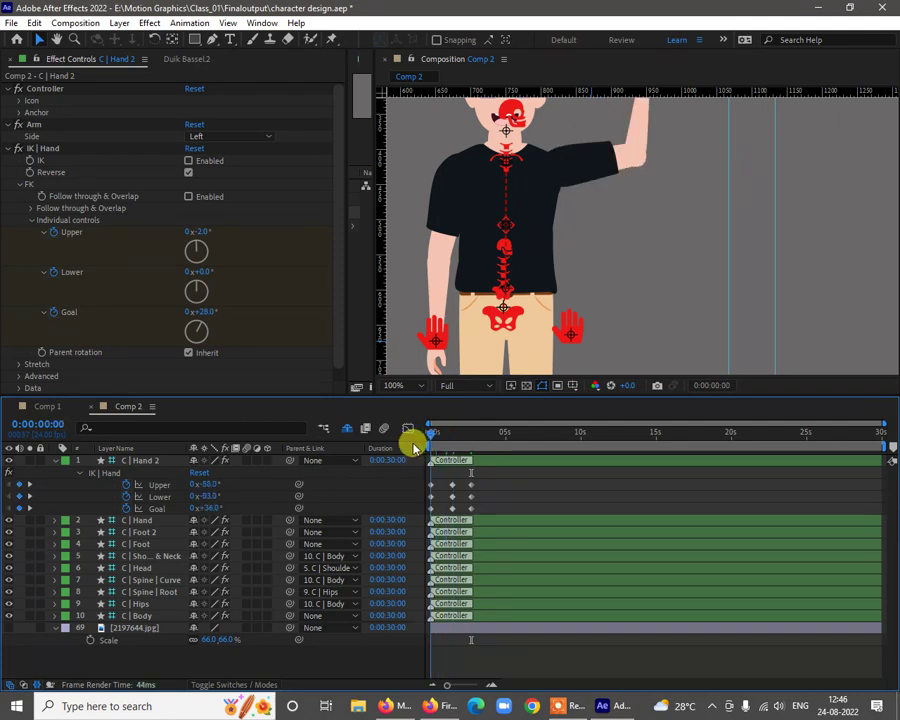
pyautogui.press('h')
pyautogui.moveTo(569, 267); pyautogui.dragTo(557, 335)
pyautogui.press('v')
pyautogui.moveTo(451, 690); pyautogui.dragTo(468, 689)
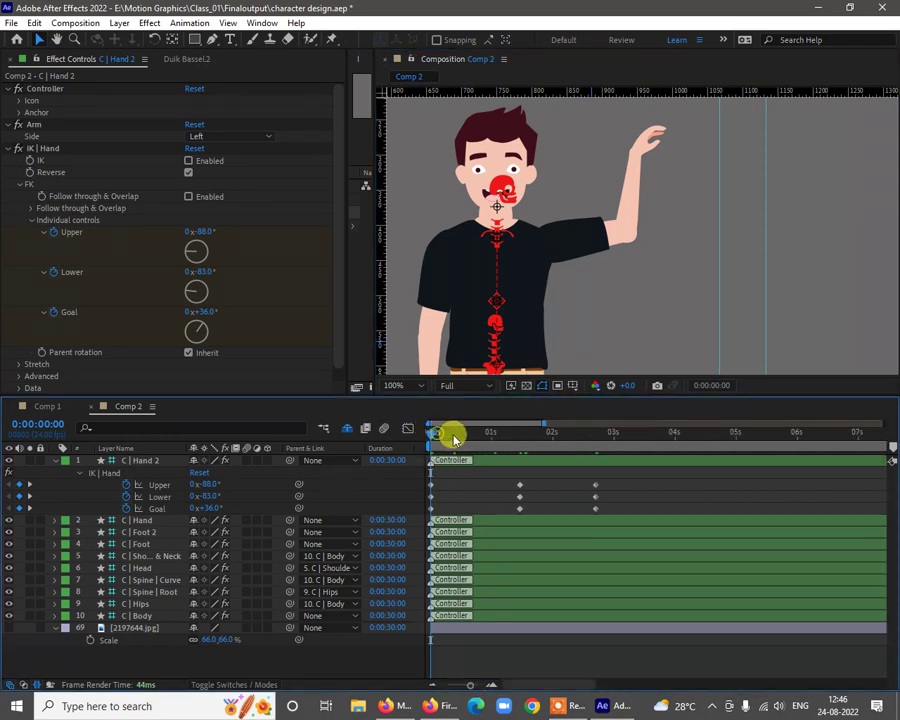
pyautogui.moveTo(453, 438); pyautogui.dragTo(489, 434)
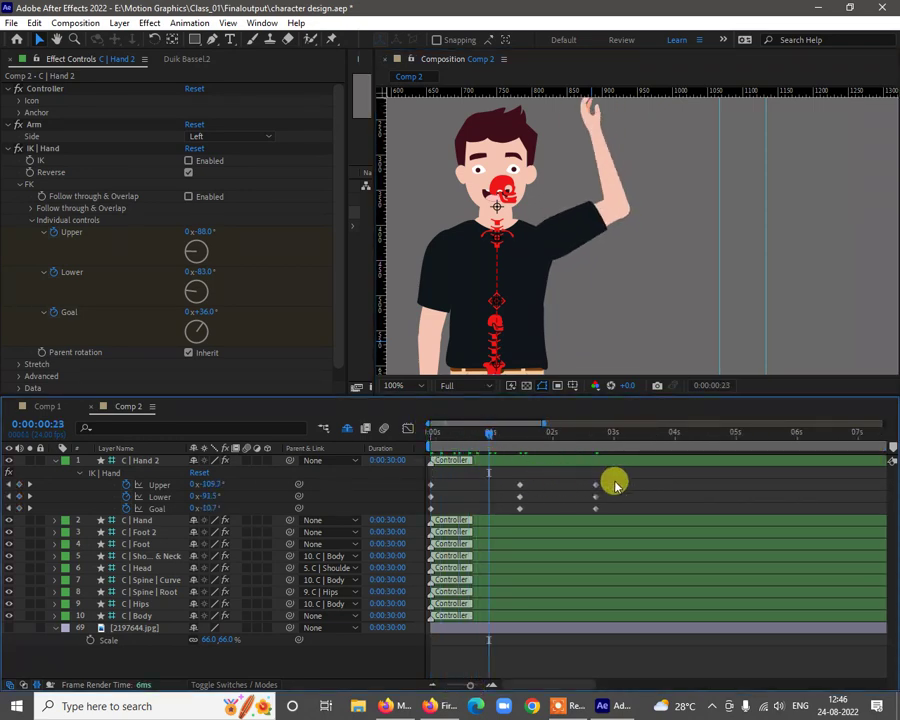
# Move the second and third arm keyframes earlier to speed up the motion, and shift all Lower and Goal keyframes 3 frames later
pyautogui.moveTo(618, 481); pyautogui.dragTo(468, 508)
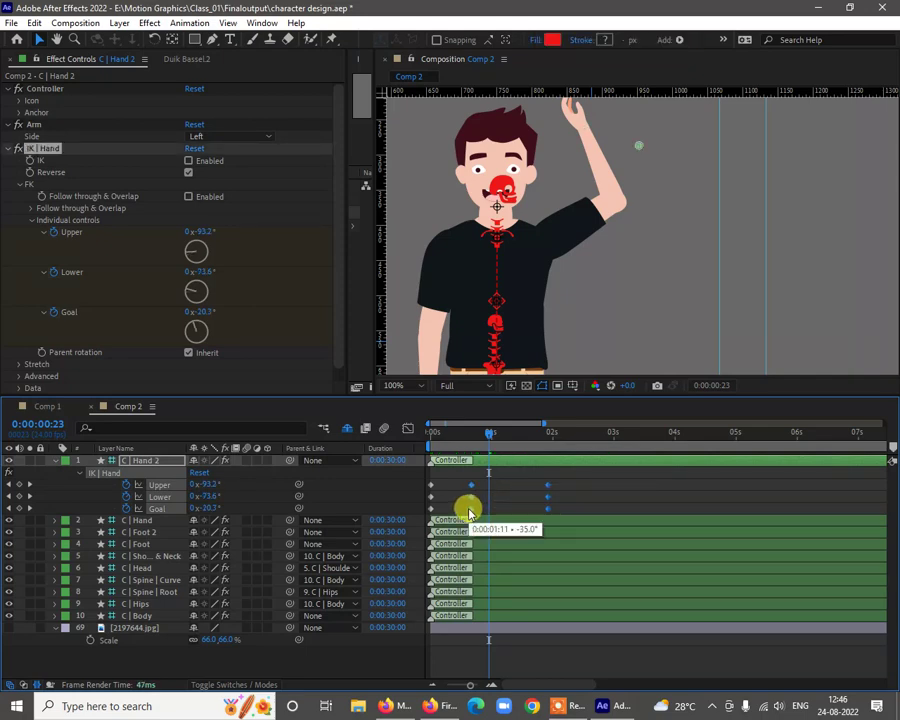
pyautogui.moveTo(557, 493); pyautogui.dragTo(425, 515)
pyautogui.click(537, 493)
pyautogui.hotkey('ctrl', 'z')
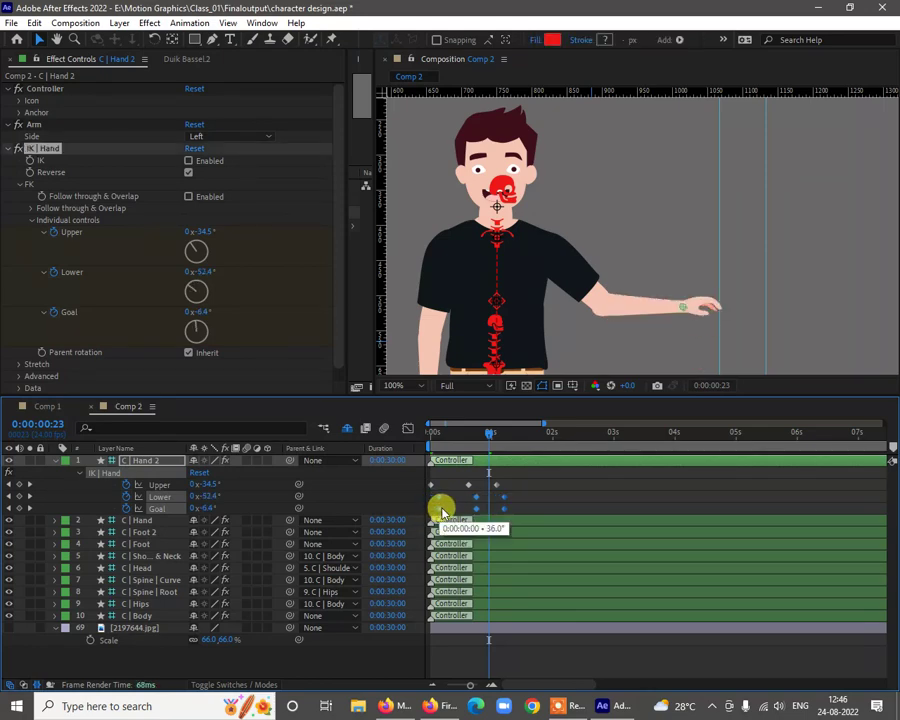
# Undo a larger shift of the Lower and Goal keyframes, and move only the Goal keyframes about 4 frames later than the Lower ones
pyautogui.moveTo(441, 511); pyautogui.dragTo(524, 507)
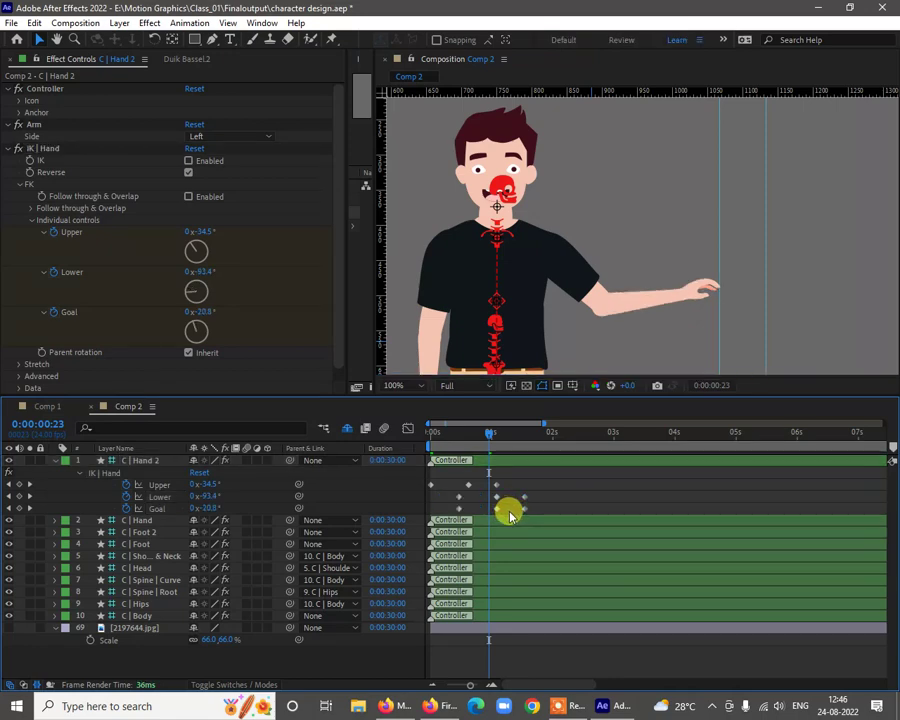
pyautogui.hotkey('ctrl', 'z')
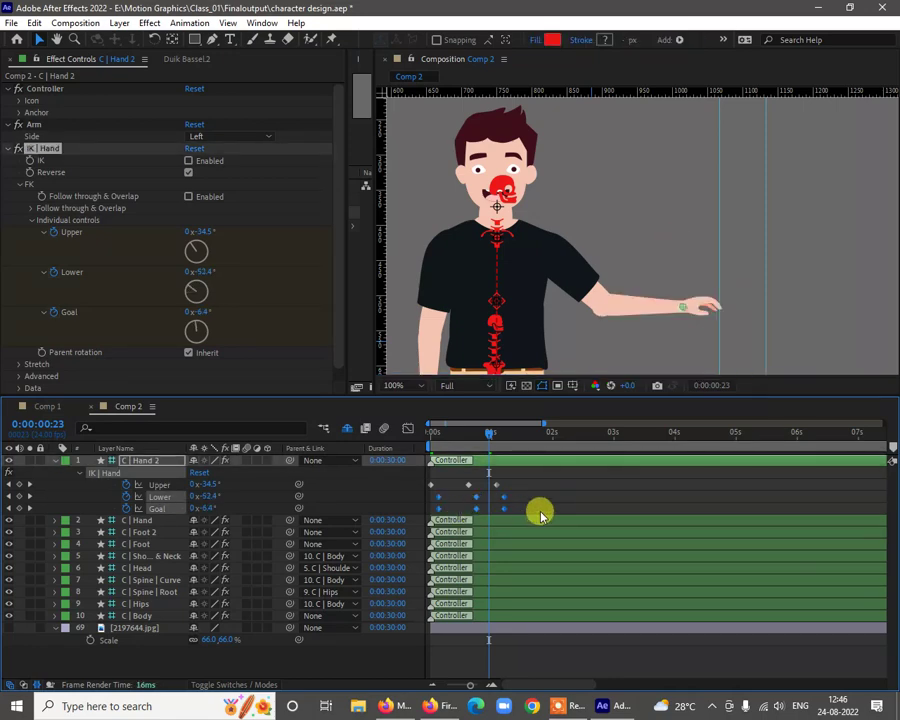
pyautogui.moveTo(536, 504); pyautogui.dragTo(422, 514)
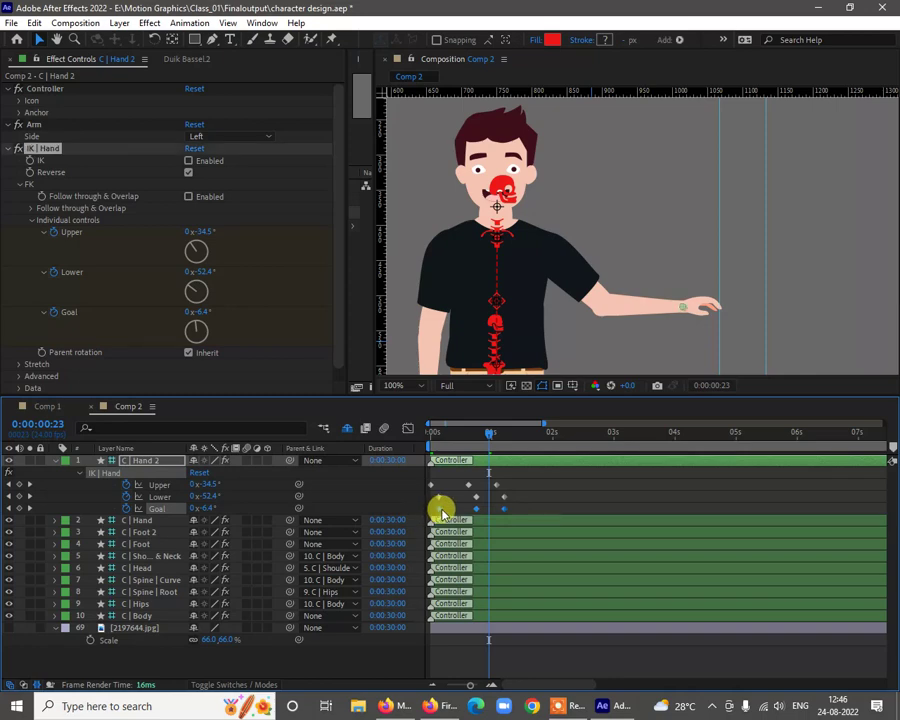
pyautogui.moveTo(449, 513)
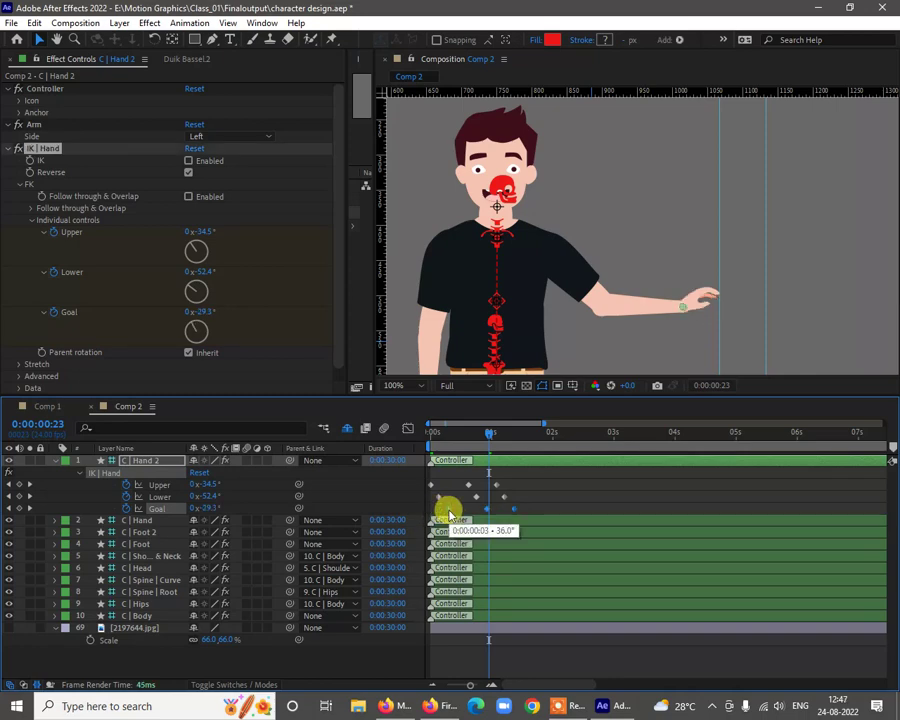
pyautogui.click(543, 493)
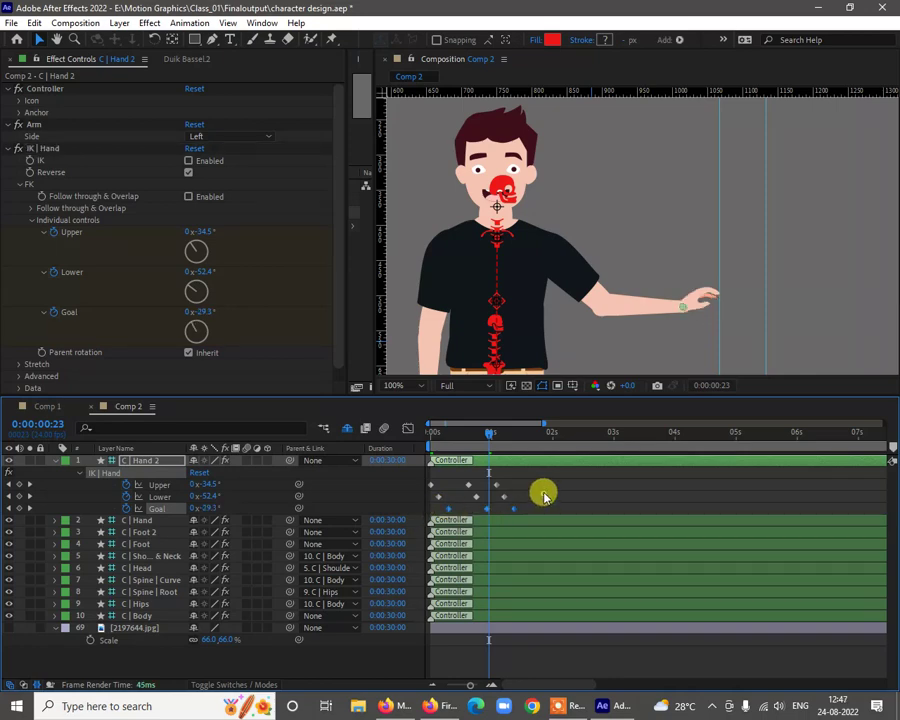
# Preview the arm motion from the first frame and end the work area just after the last Goal keyframe
pyautogui.moveTo(465, 441); pyautogui.dragTo(382, 434)
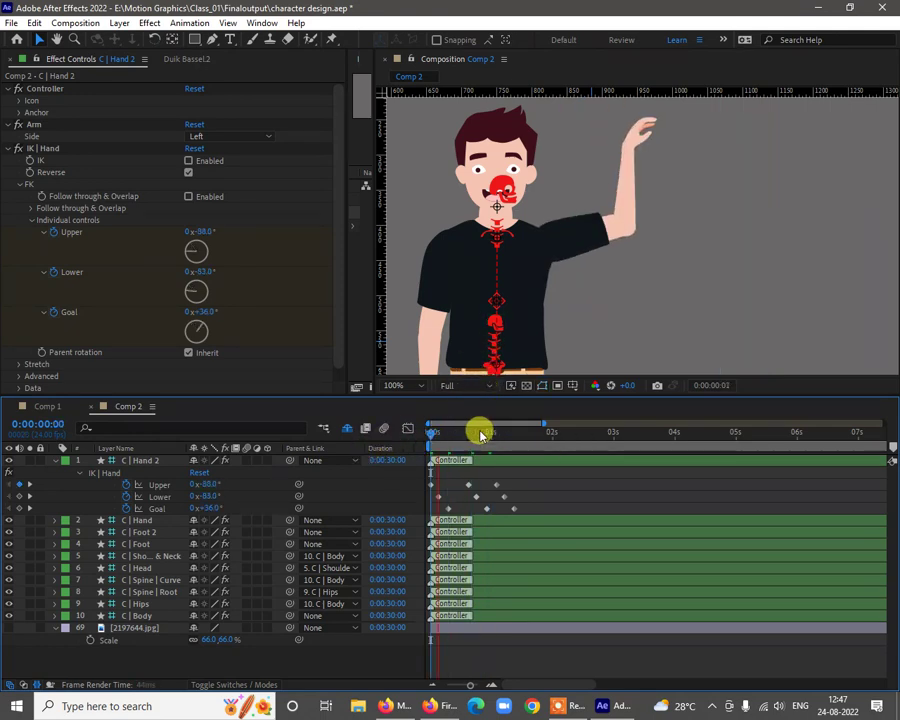
pyautogui.moveTo(478, 430); pyautogui.dragTo(435, 435)
pyautogui.click(436, 436)
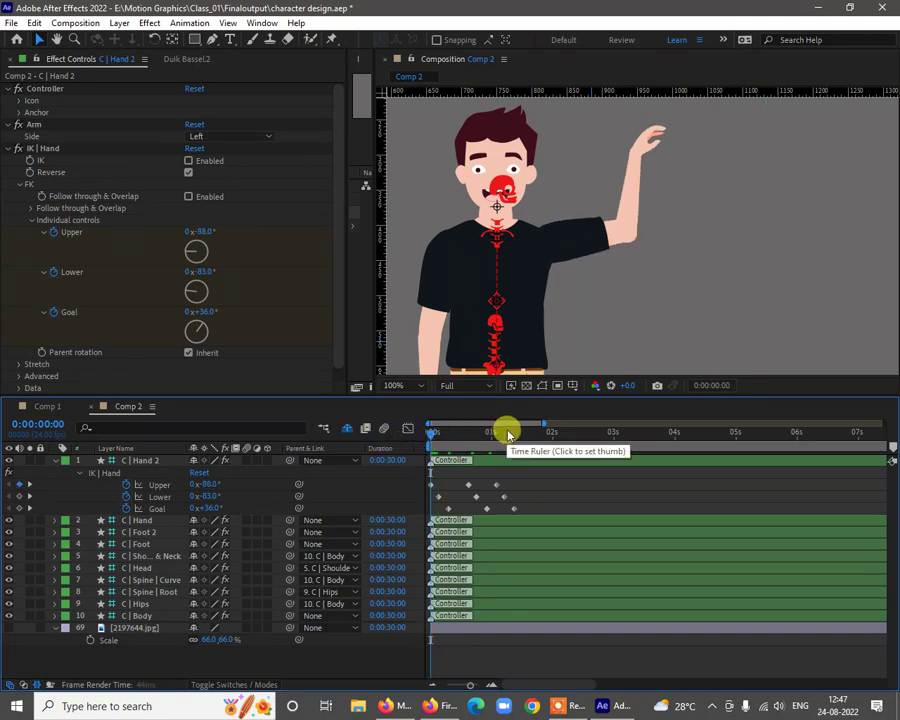
pyautogui.press('space')
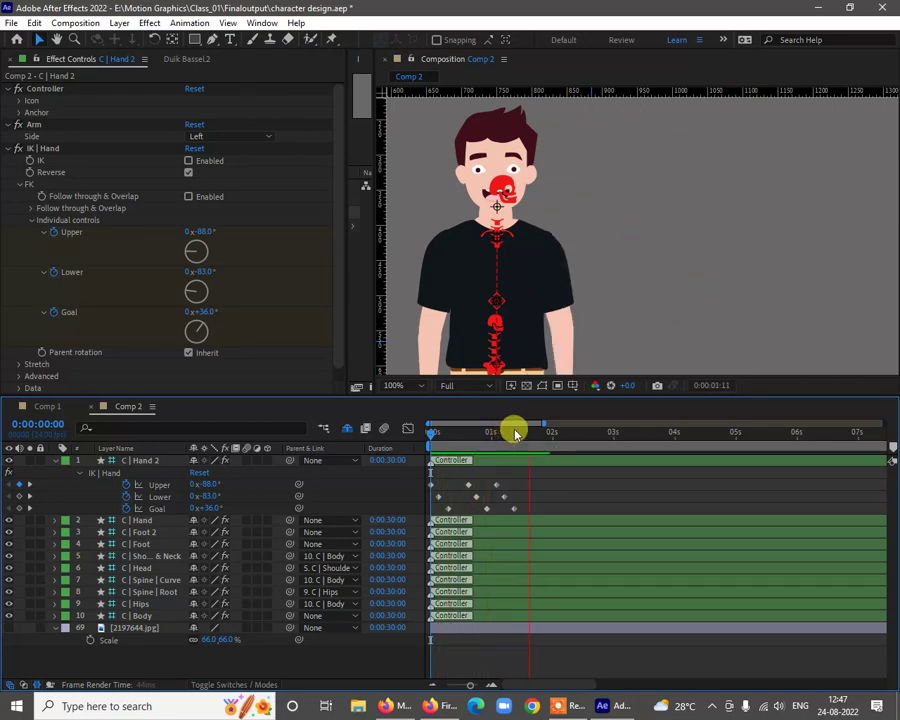
pyautogui.moveTo(551, 445); pyautogui.dragTo(514, 455)
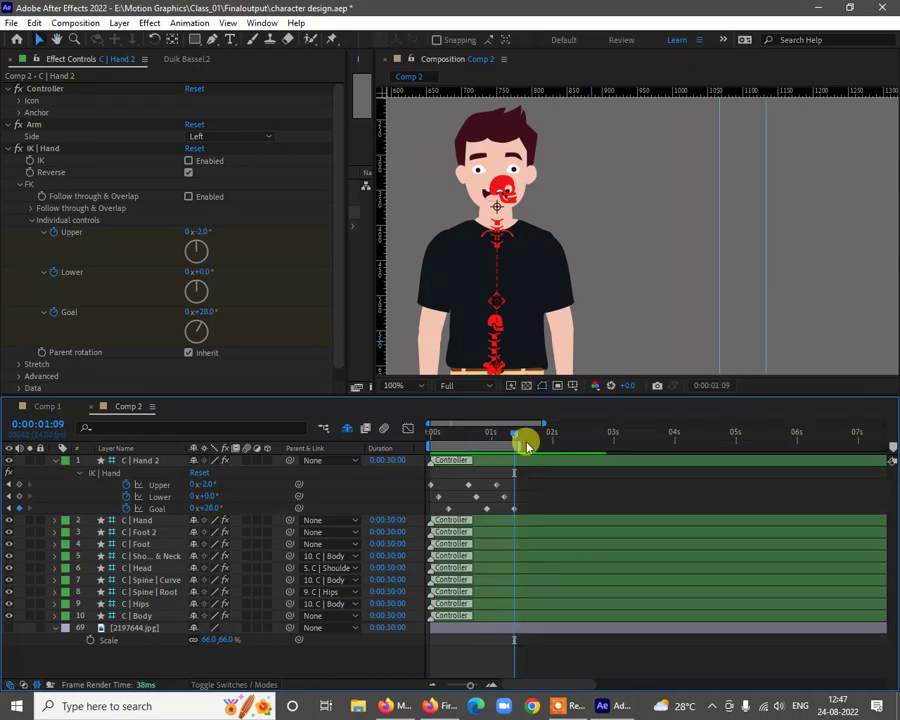
# Hide all the controller layers from C | Hand 2 down to C | Body so only the character shows
pyautogui.scroll(-2, 577, 234)
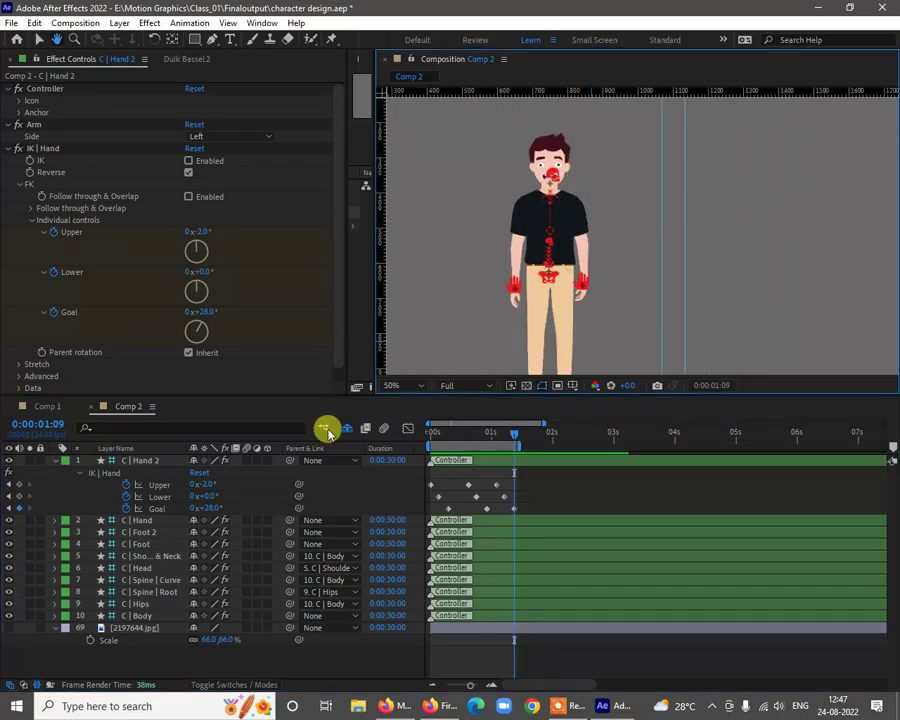
pyautogui.click(149, 615)
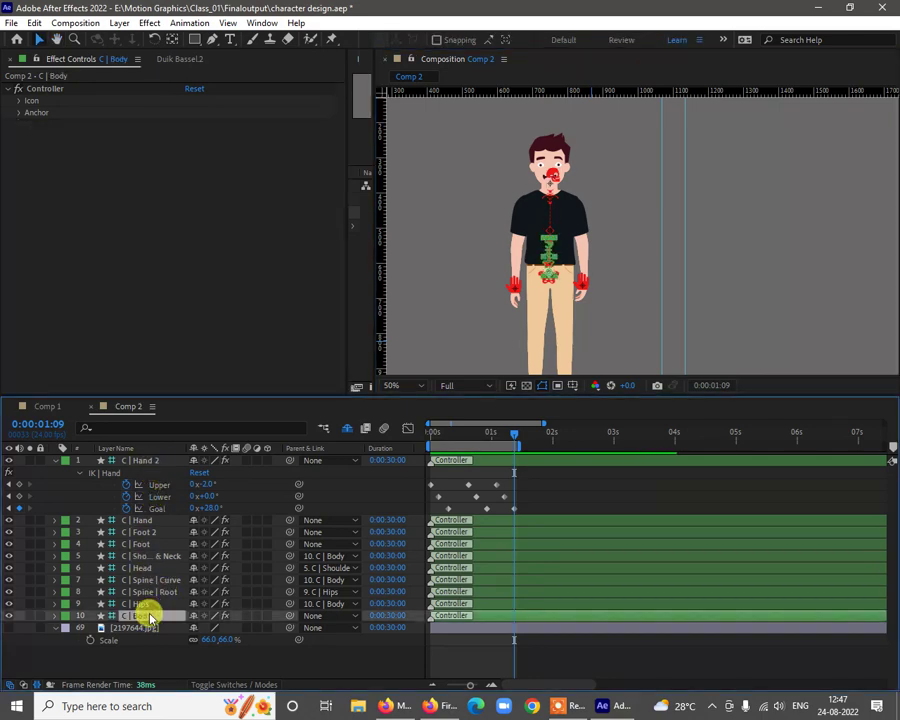
pyautogui.keyDown('shift'); pyautogui.click(143, 463); pyautogui.keyUp('shift')
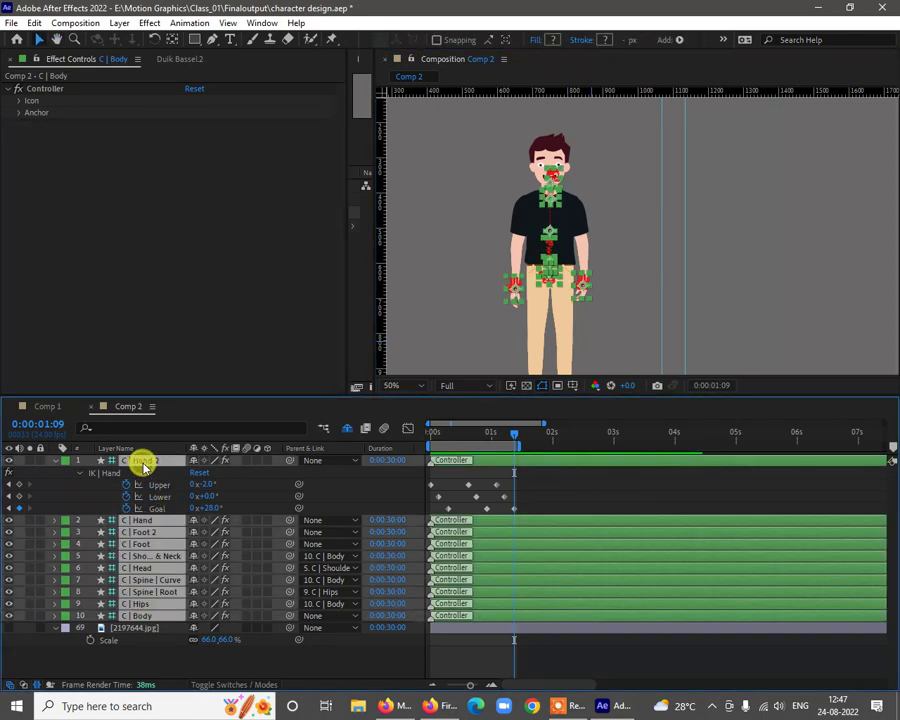
pyautogui.click(10, 616)
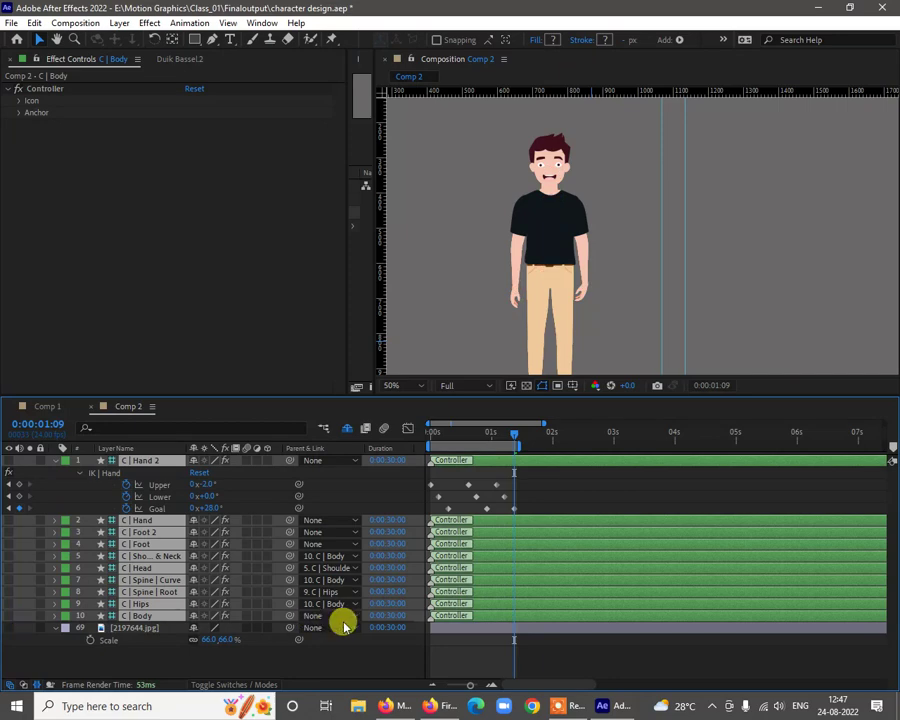
pyautogui.click(481, 646)
# Play the arm animation from the first frame within the shortened work area to check it without controllers
pyautogui.click(485, 433)
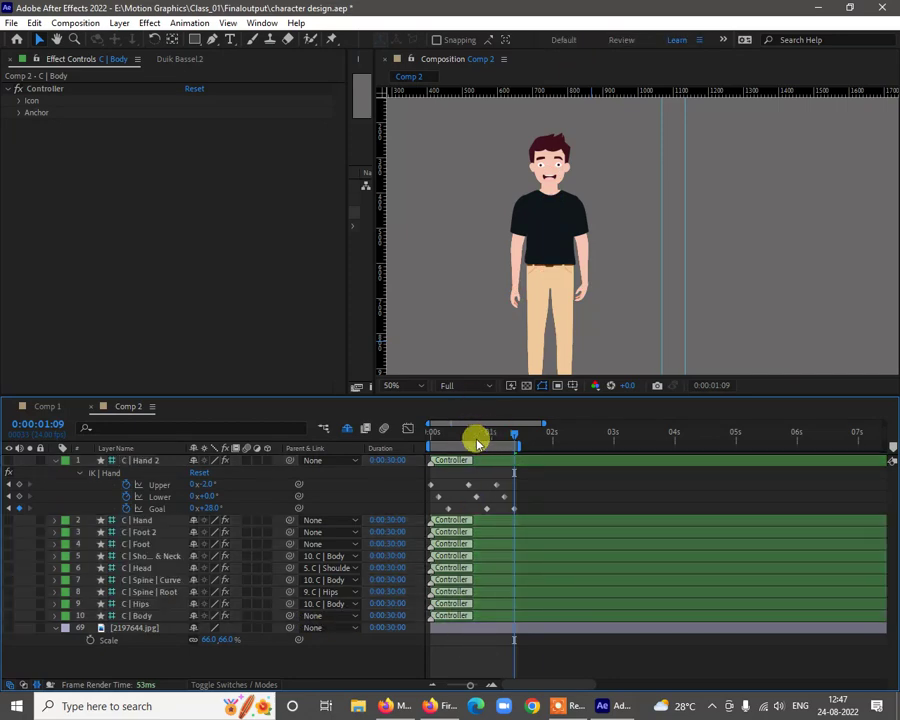
pyautogui.moveTo(478, 443); pyautogui.dragTo(400, 436)
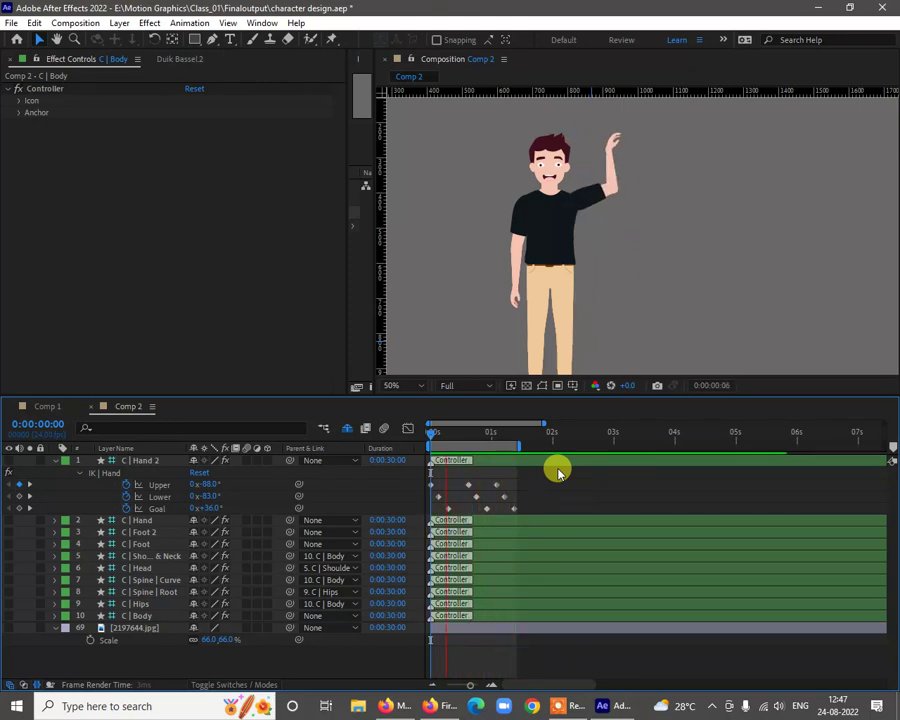
pyautogui.click(441, 433)
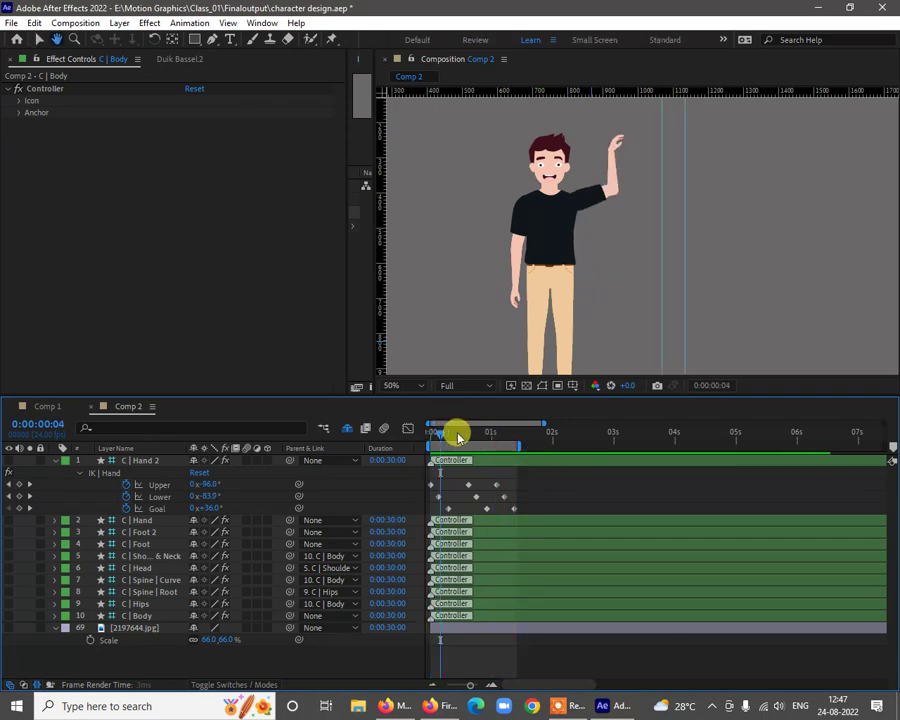
# Keyframe the Rotation of C | Body at 0° on the first frame and -7° at 0:00:00:13
pyautogui.click(145, 605)
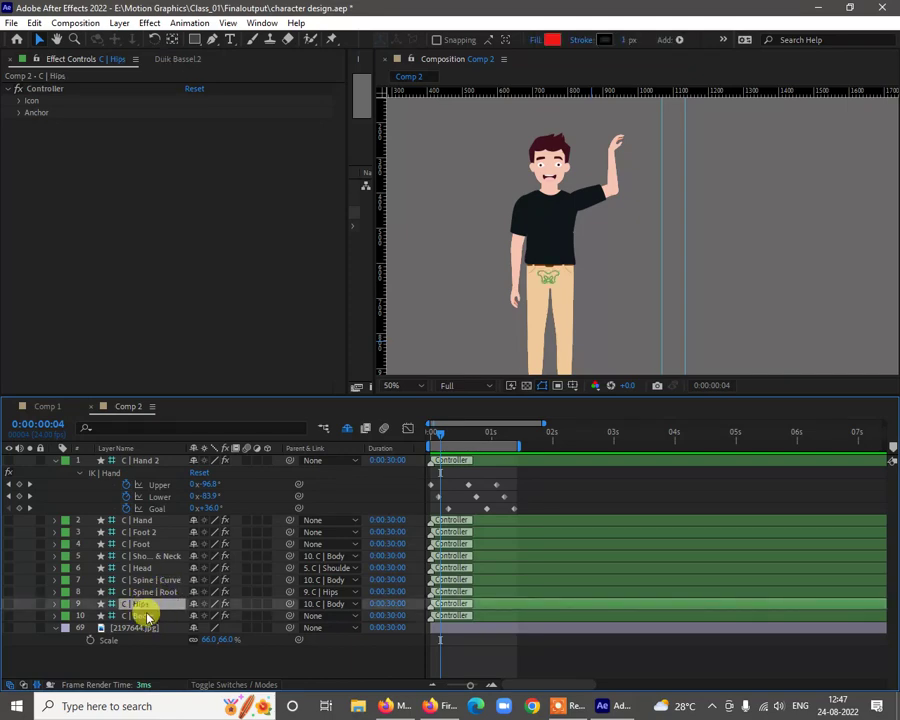
pyautogui.click(145, 616)
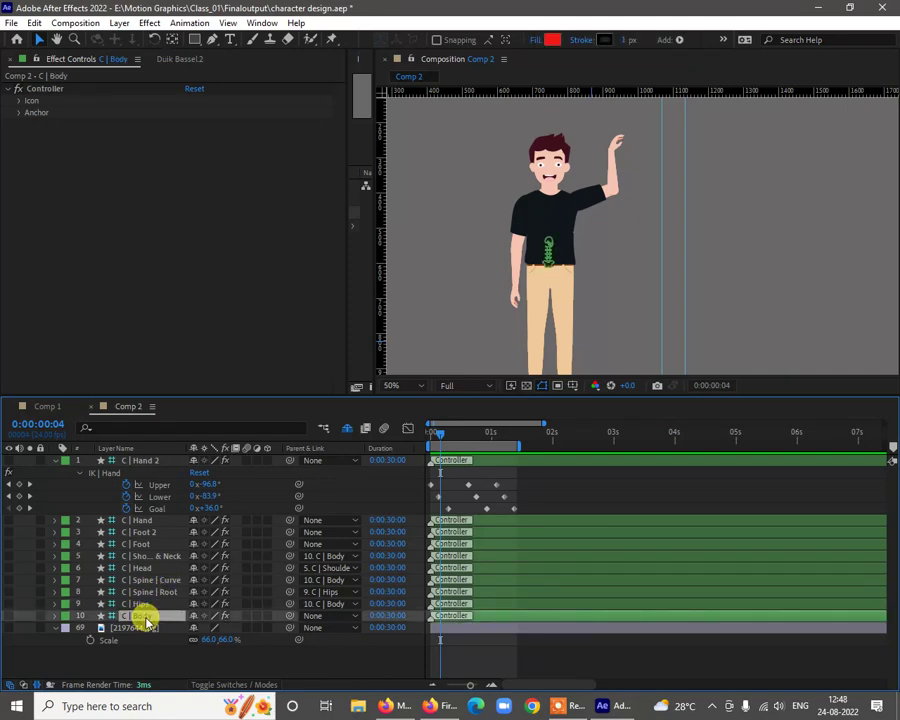
pyautogui.press('r')
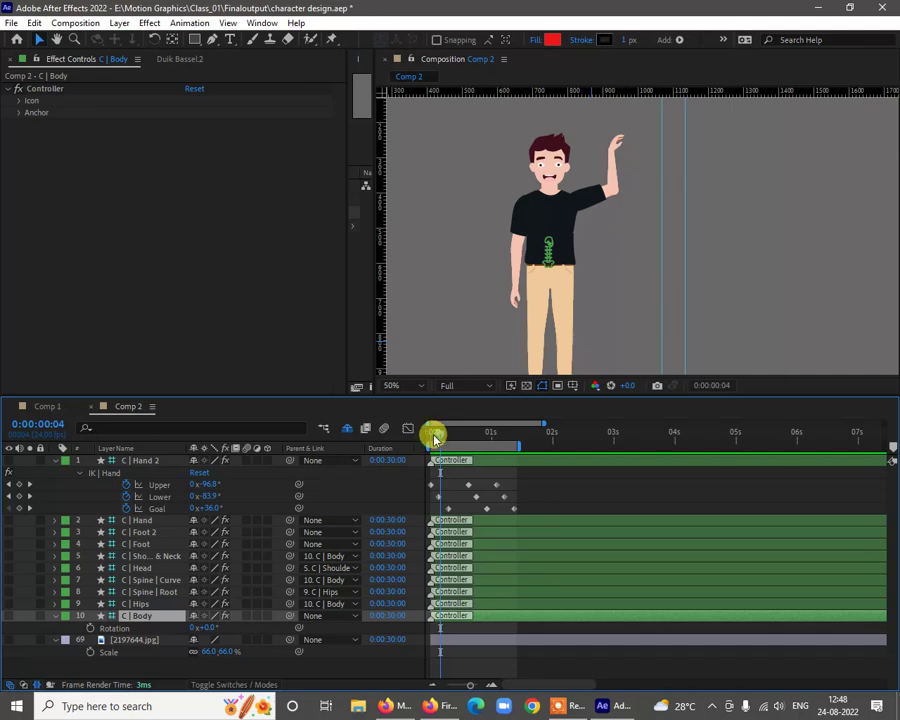
pyautogui.moveTo(434, 438); pyautogui.dragTo(430, 434)
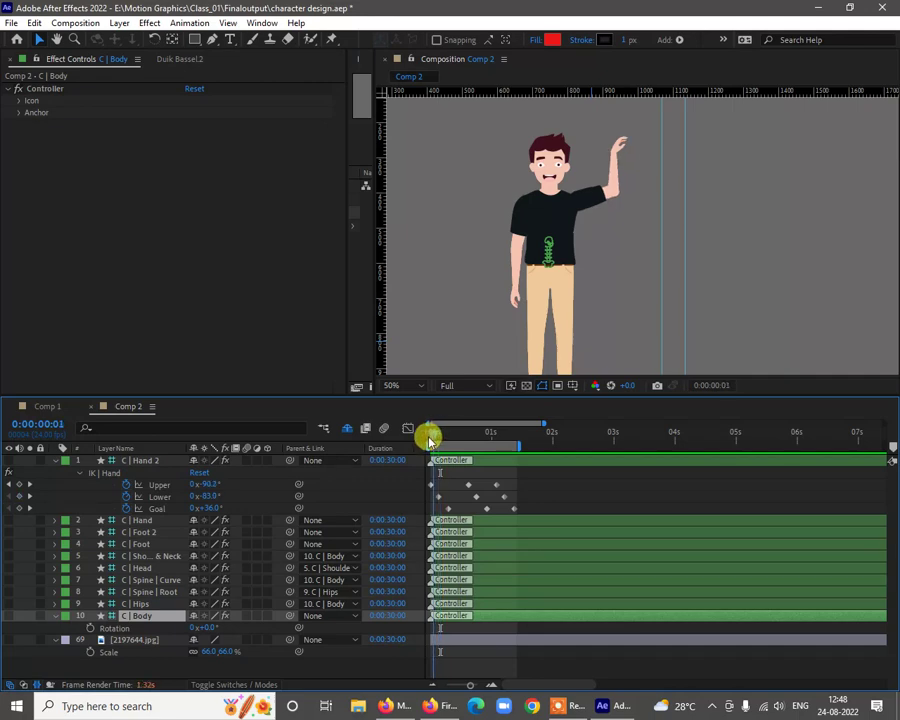
pyautogui.click(91, 629)
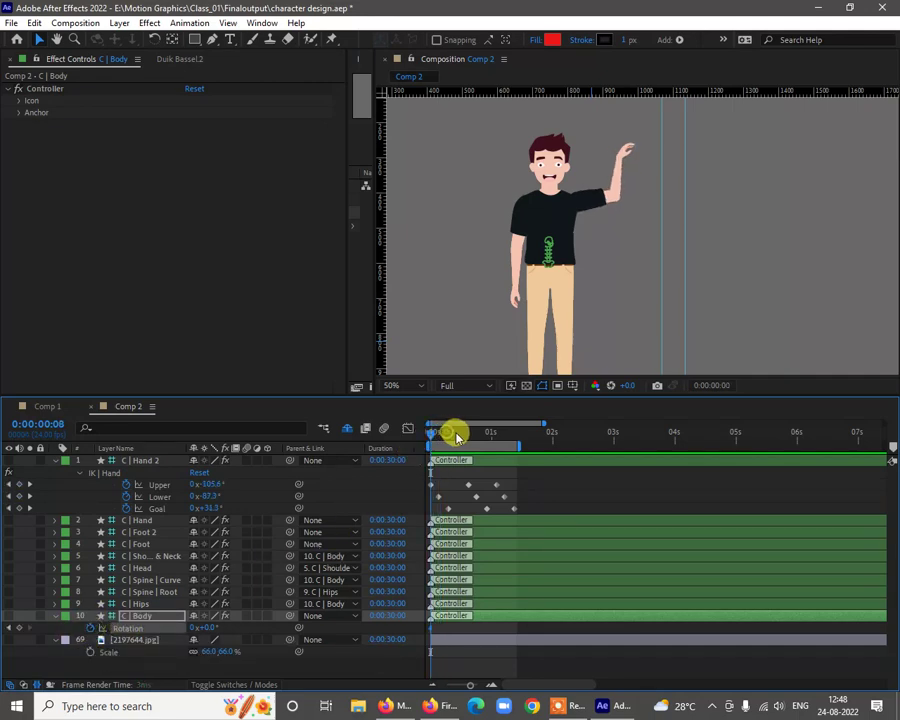
pyautogui.moveTo(455, 437); pyautogui.dragTo(462, 433)
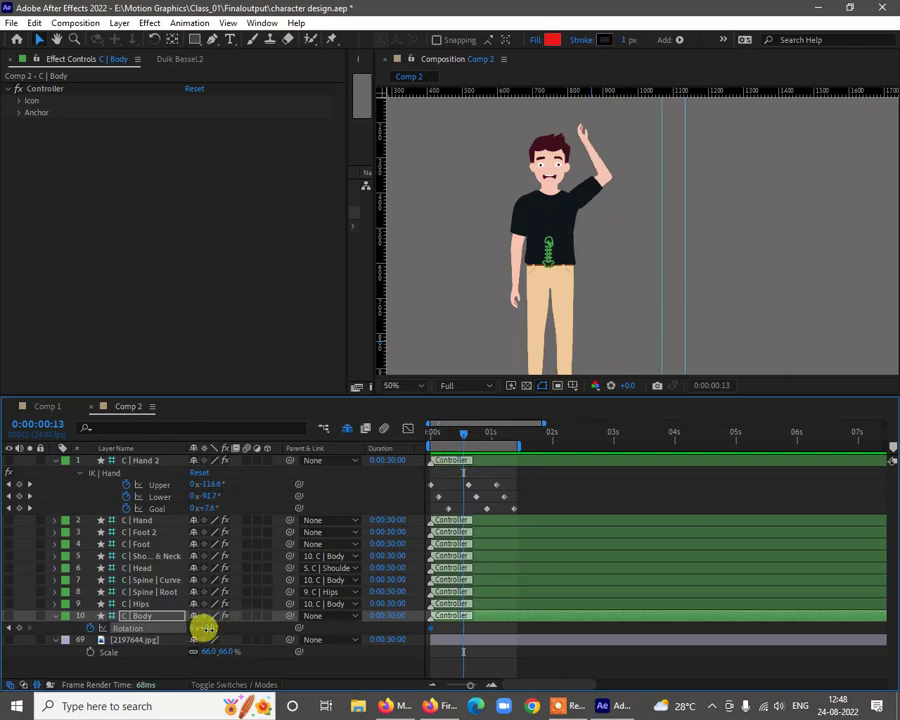
pyautogui.moveTo(200, 628); pyautogui.dragTo(195, 628)
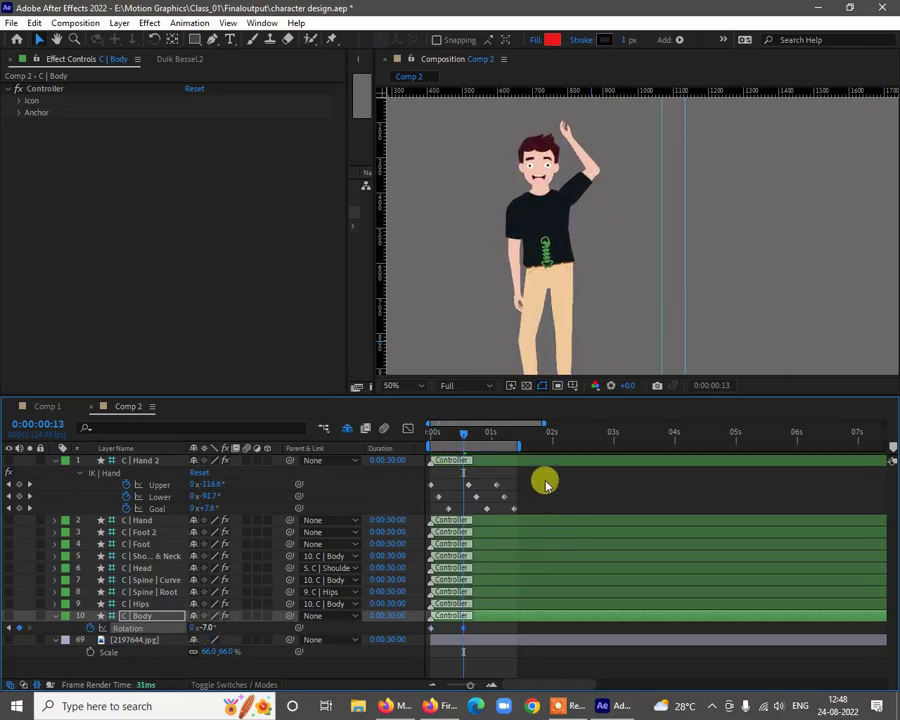
# Set the C | Body Rotation to +6° at 0:00:00:22 and +1° at 0:00:01:06
pyautogui.moveTo(476, 437); pyautogui.dragTo(487, 433)
pyautogui.moveTo(208, 627); pyautogui.dragTo(212, 627)
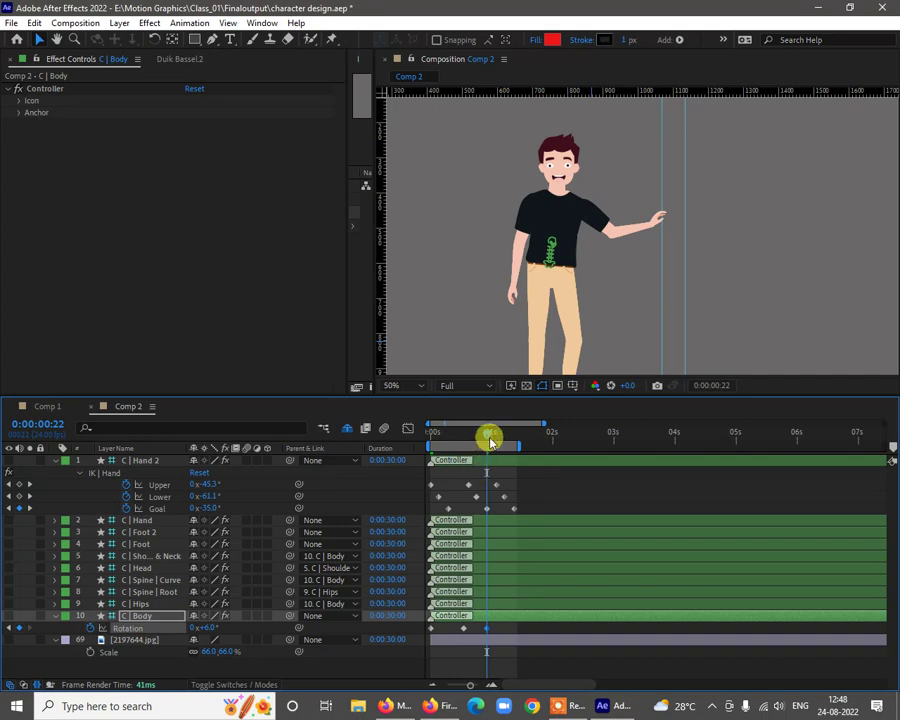
pyautogui.moveTo(505, 440); pyautogui.dragTo(507, 434)
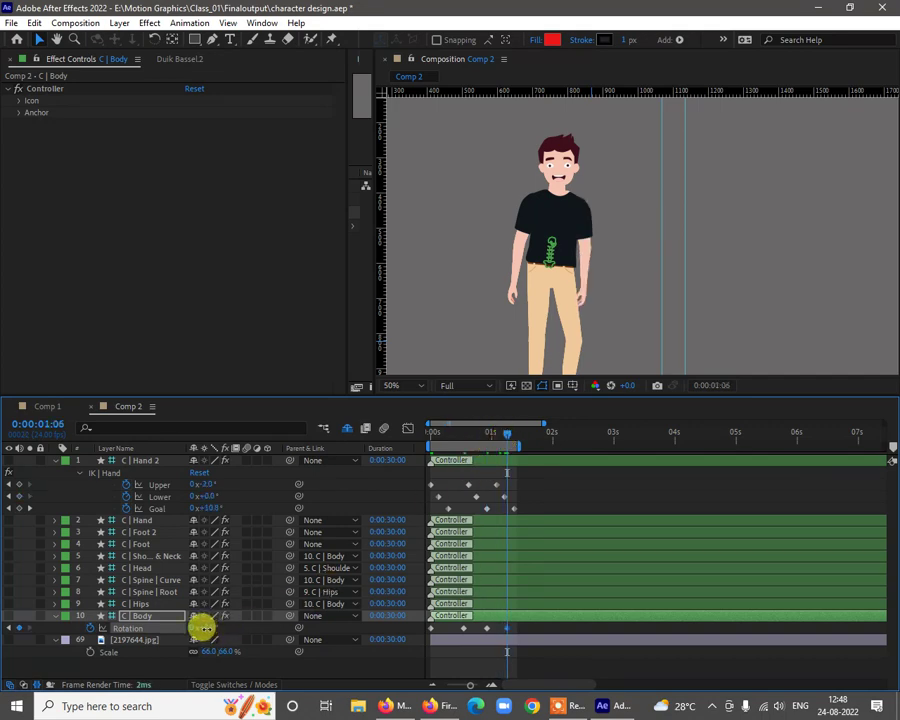
pyautogui.moveTo(201, 627); pyautogui.dragTo(198, 627)
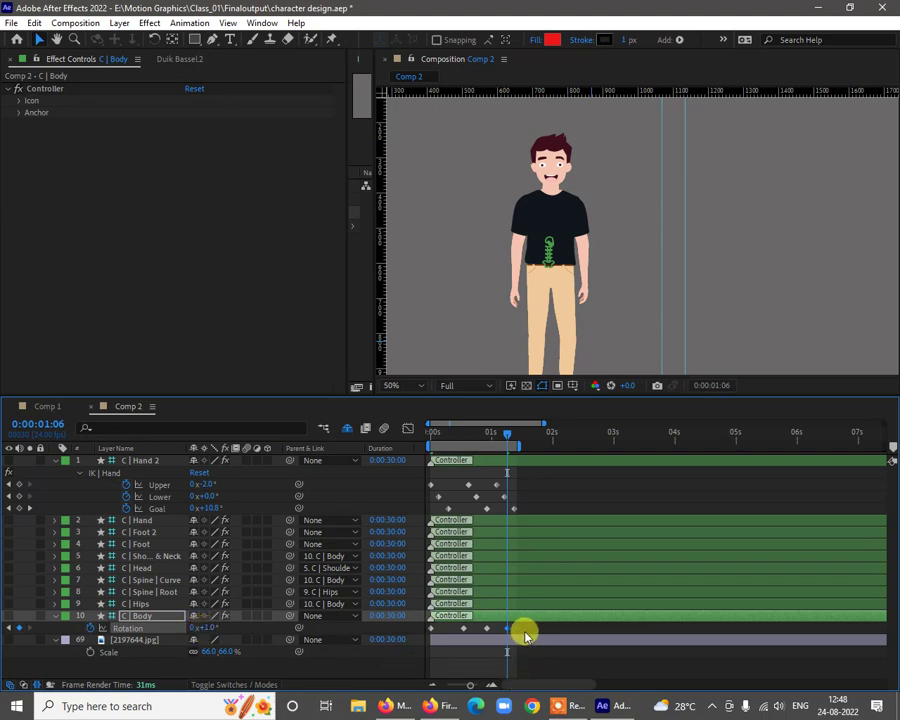
# Apply Easy Ease to all four Rotation keyframes of C | Body
pyautogui.moveTo(518, 631); pyautogui.dragTo(422, 633)
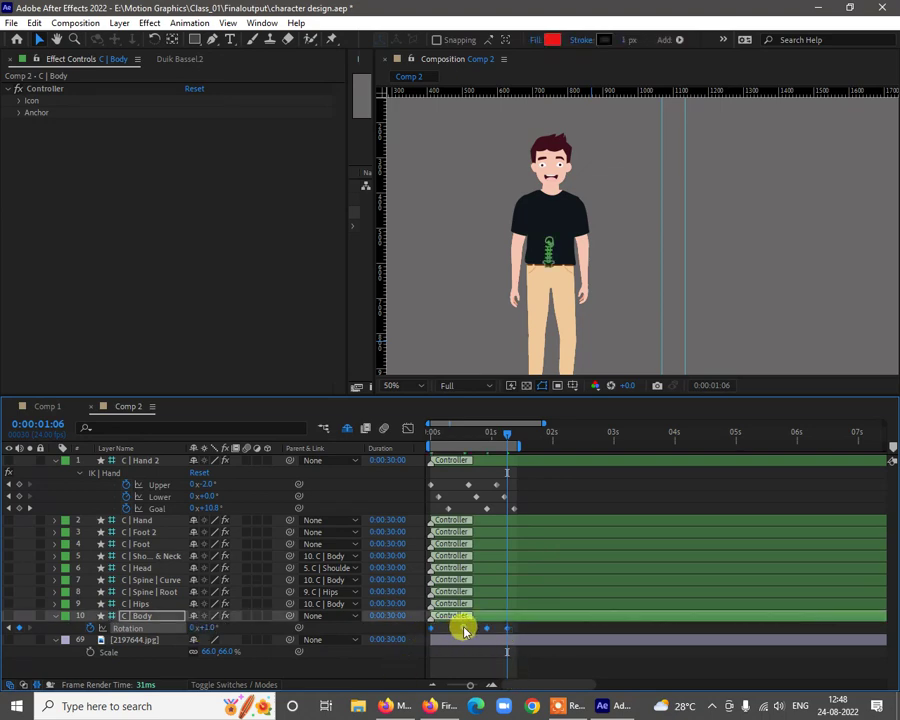
pyautogui.rightClick(463, 630)
pyautogui.moveTo(488, 614)
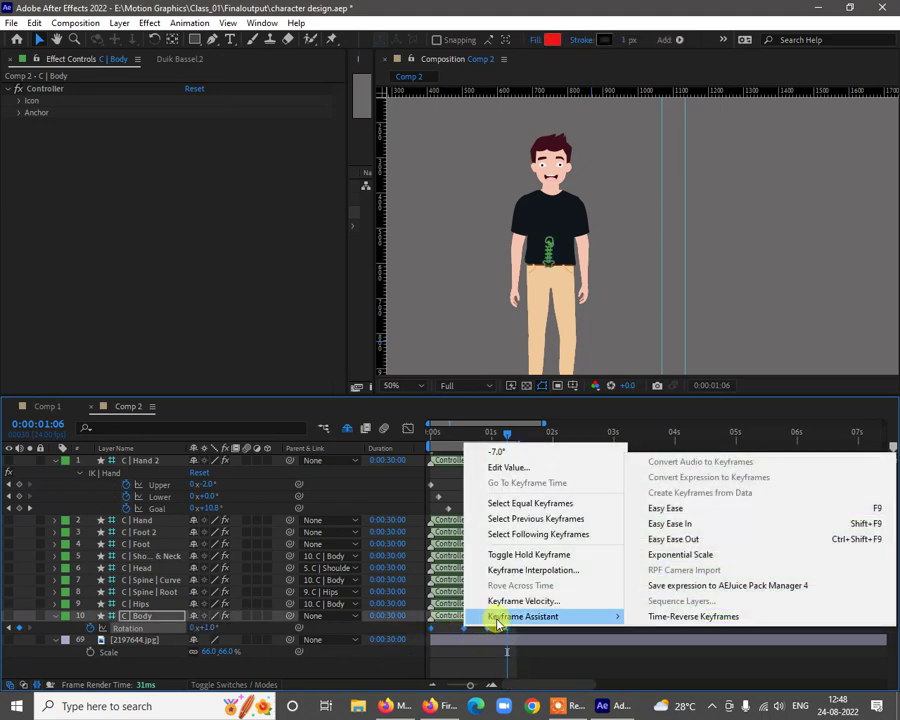
pyautogui.click(666, 513)
# Apply Easy Ease to all the Upper, Lower and Goal keyframes of C | Hand 2
pyautogui.moveTo(518, 478); pyautogui.dragTo(386, 514)
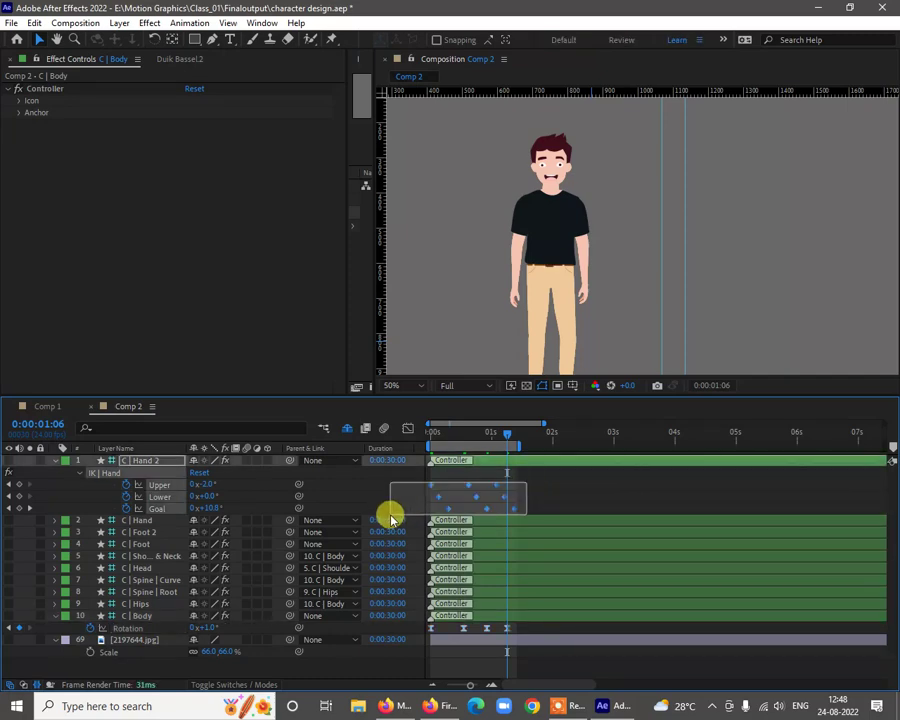
pyautogui.rightClick(487, 512)
pyautogui.moveTo(566, 679)
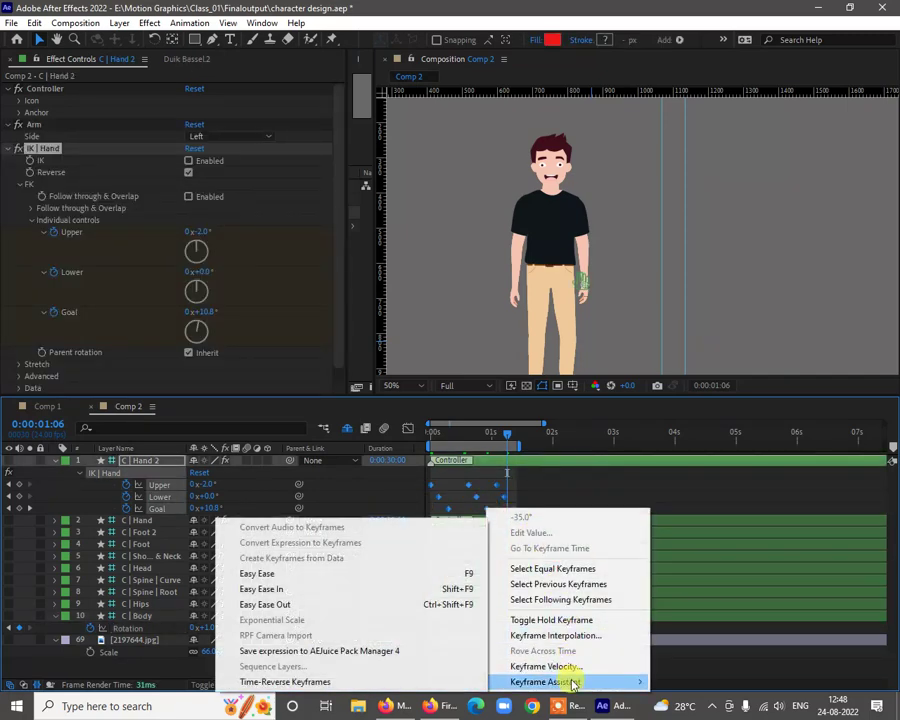
pyautogui.click(300, 573)
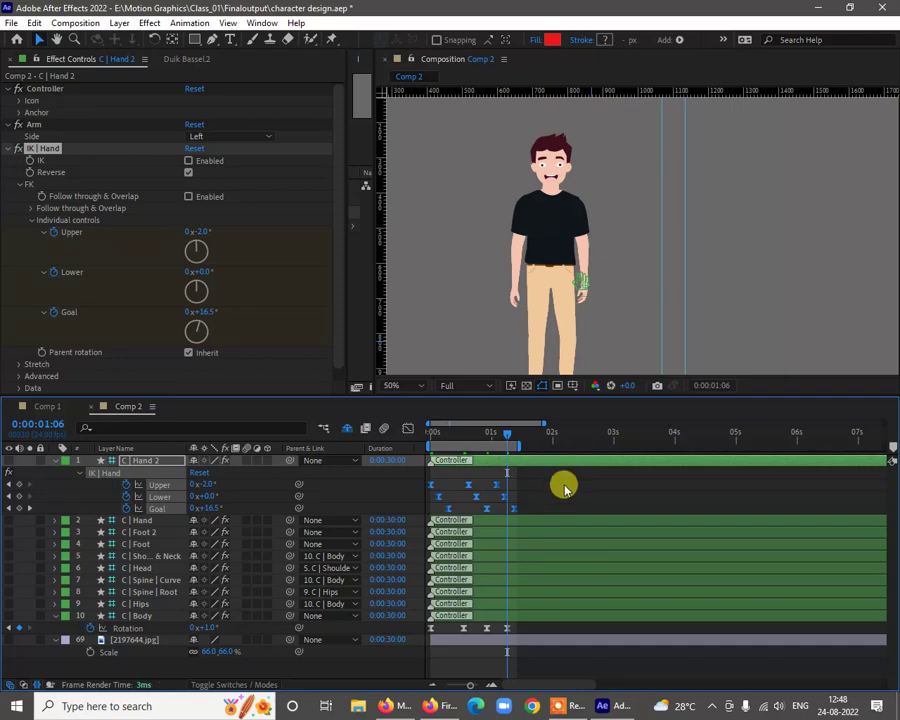
pyautogui.click(564, 484)
# Play the eased arm and body animation from the first frame to check the combined motion
pyautogui.click(432, 436)
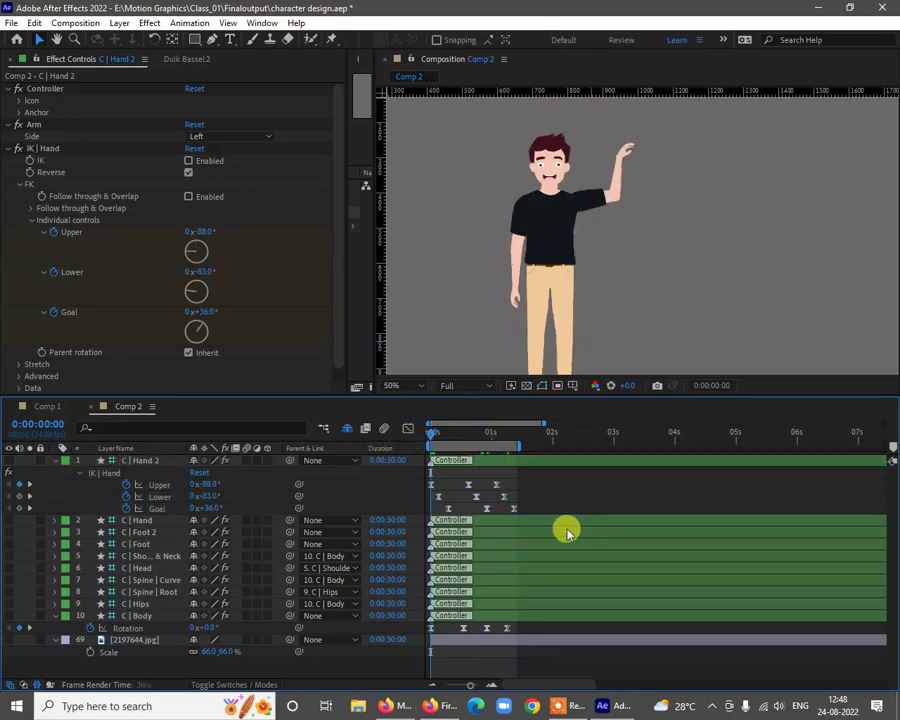
pyautogui.press('space')
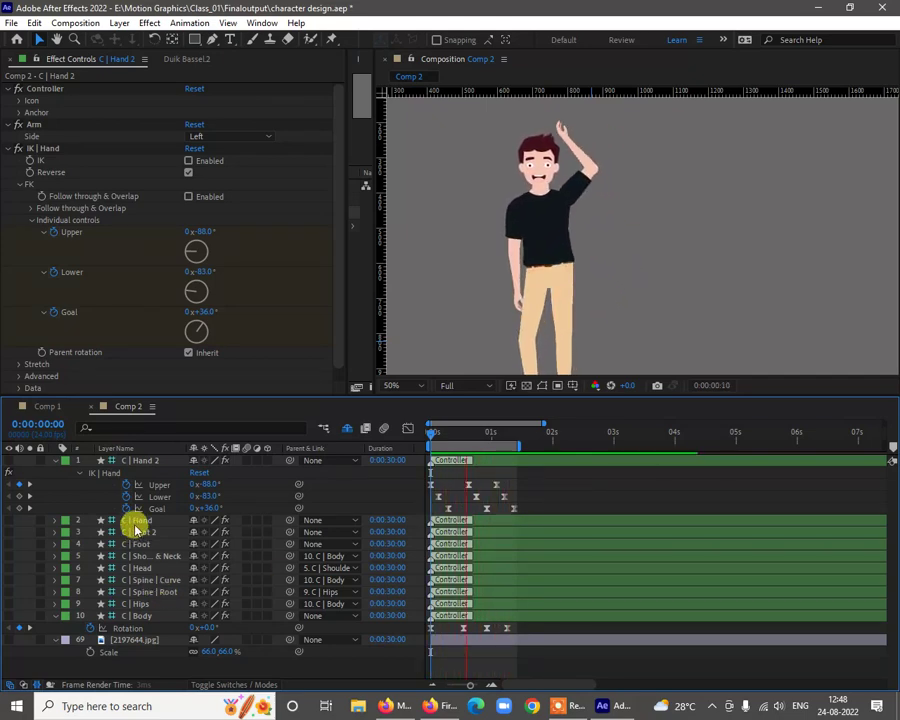
pyautogui.press('space')
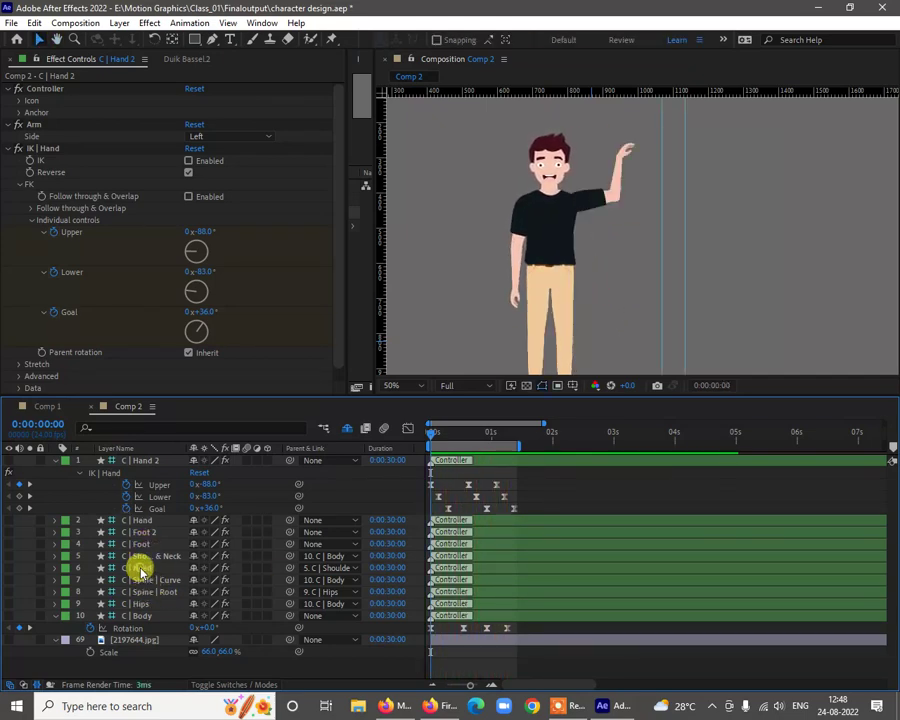
# Keyframe the Rotation of C | Head at 0° on the first frame, -14° at 0:00:00:14 and +9° at 0:00:00:22
pyautogui.click(138, 568)
pyautogui.press('r')
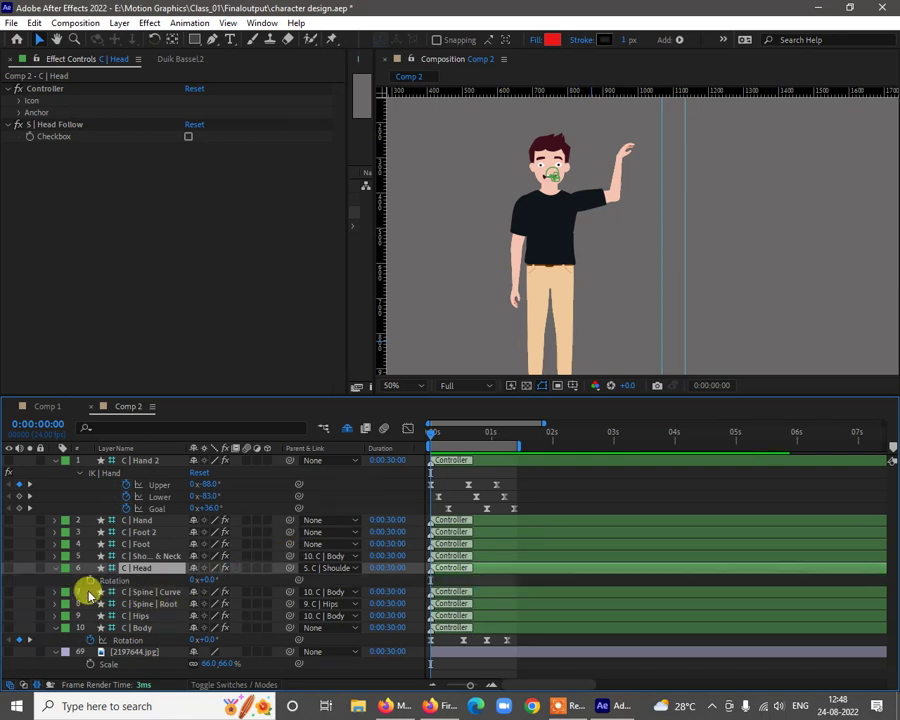
pyautogui.click(91, 580)
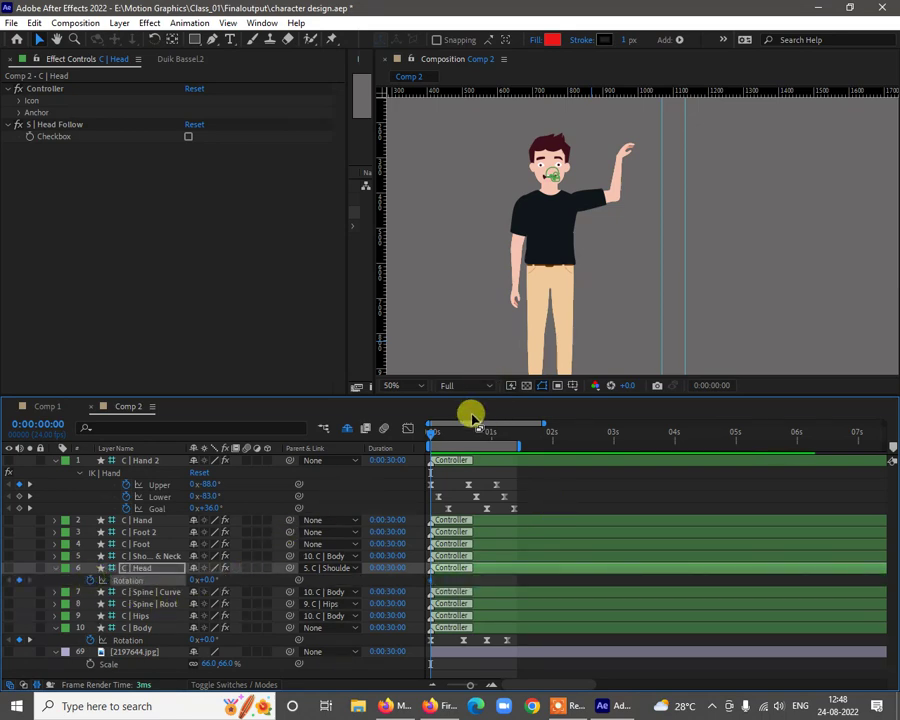
pyautogui.moveTo(432, 440); pyautogui.dragTo(465, 442)
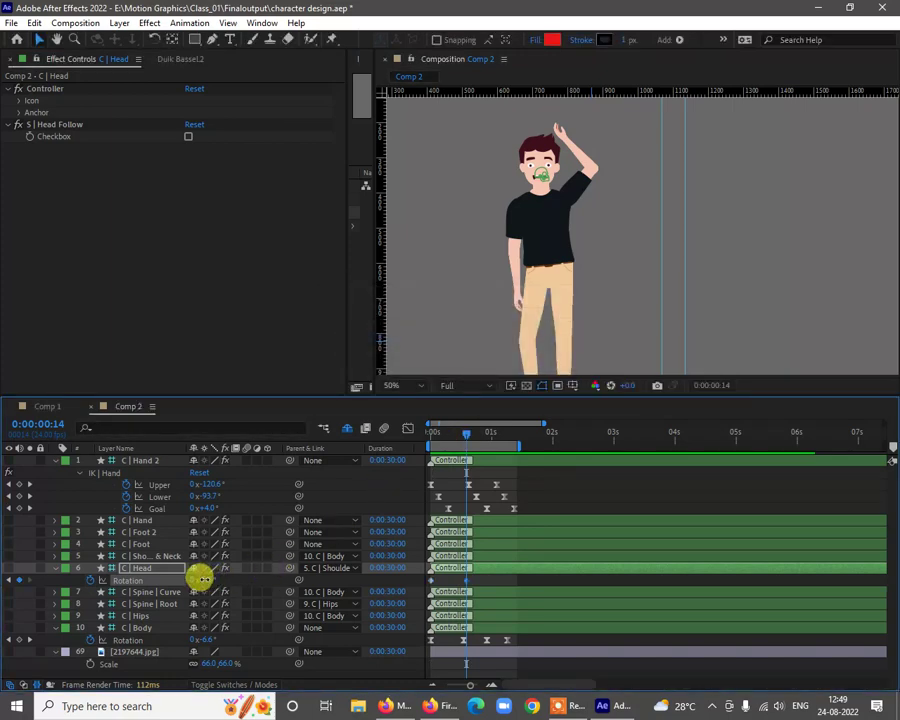
pyautogui.moveTo(201, 578); pyautogui.dragTo(203, 578)
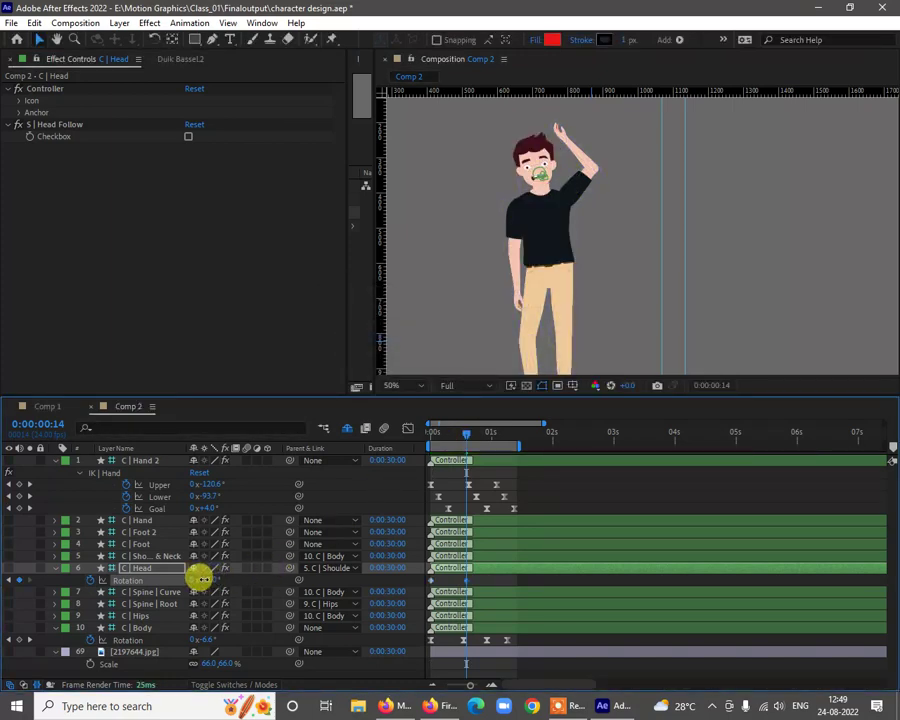
pyautogui.moveTo(464, 430); pyautogui.dragTo(488, 436)
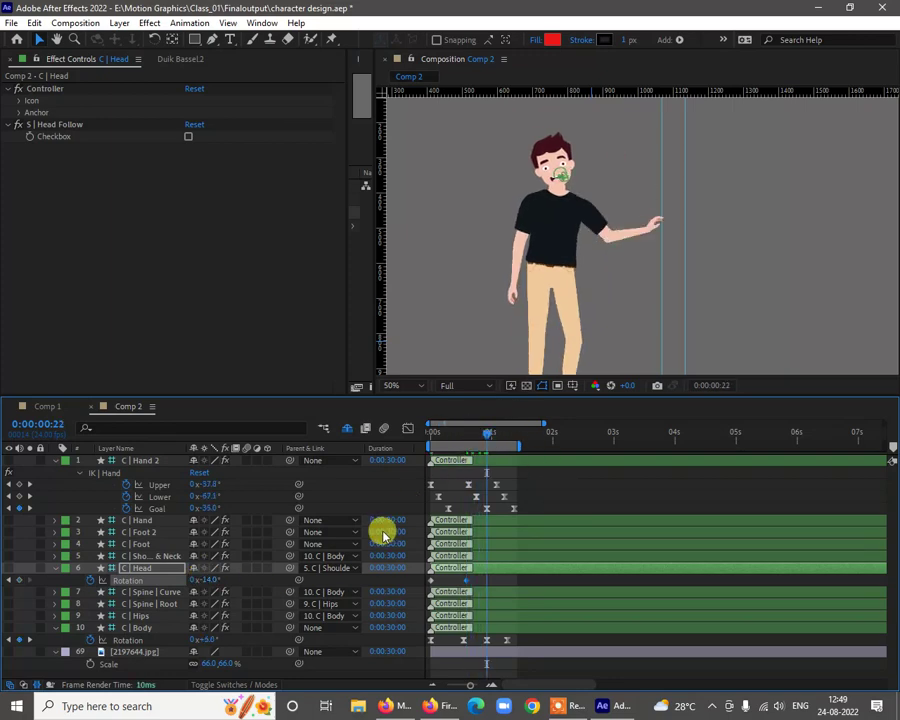
pyautogui.moveTo(217, 578); pyautogui.dragTo(219, 577)
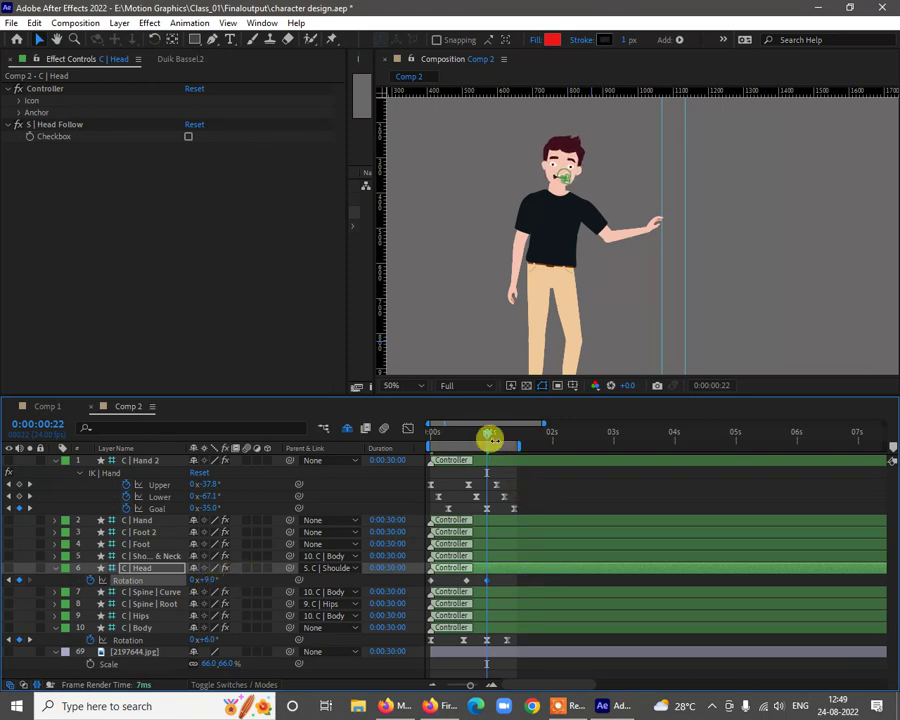
# Keyframe the Rotation of C | Head at +2° at 0:00:01:06
pyautogui.moveTo(498, 440)
pyautogui.mouseDown()
pyautogui.moveTo(514, 438)
pyautogui.moveTo(507, 447)
pyautogui.moveTo(504, 440)
pyautogui.mouseUp()
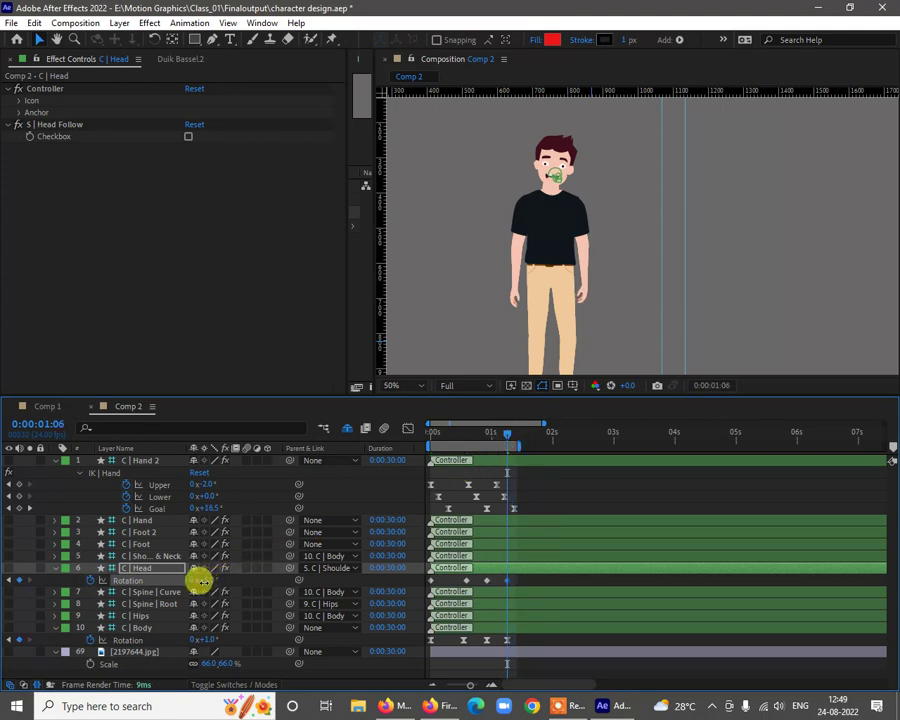
pyautogui.moveTo(203, 582); pyautogui.dragTo(198, 581)
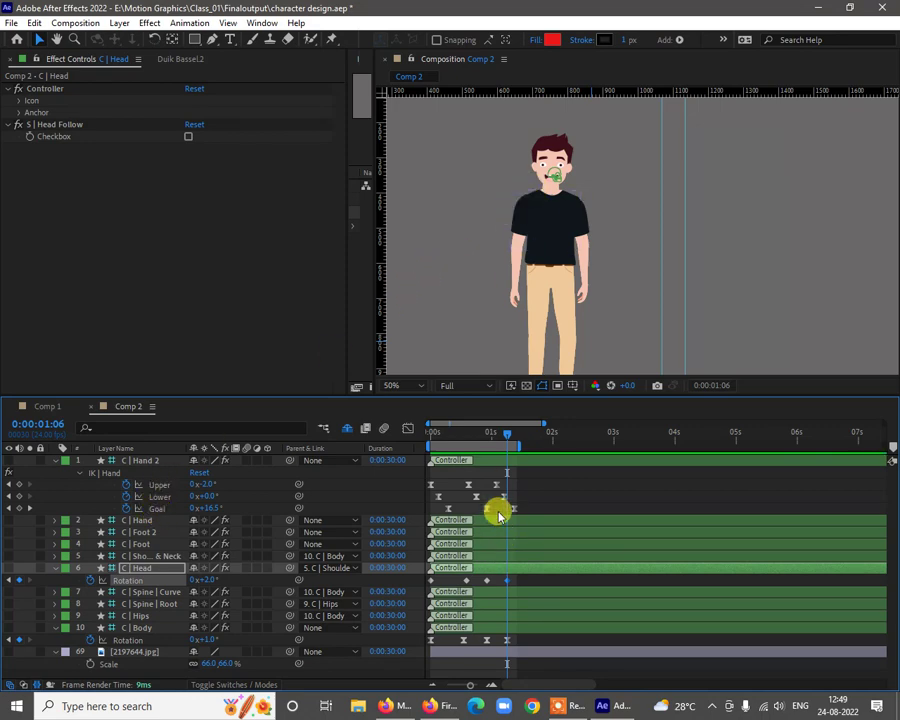
pyautogui.moveTo(502, 431); pyautogui.dragTo(451, 433)
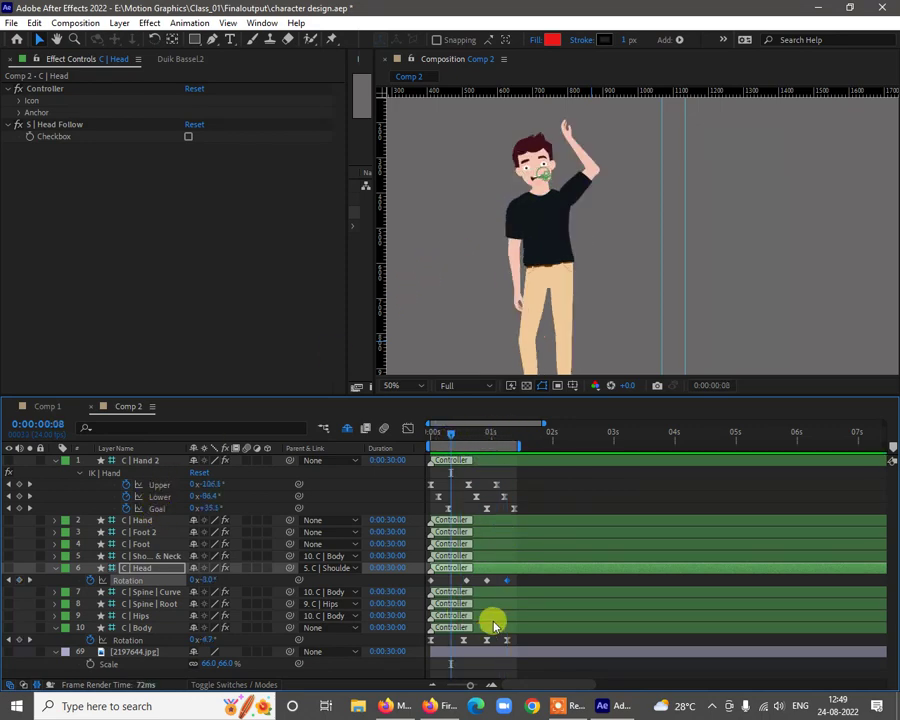
# Shift all four Rotation keyframes of C | Head about 3 frames later and apply Easy Ease to them
pyautogui.moveTo(522, 578); pyautogui.dragTo(430, 585)
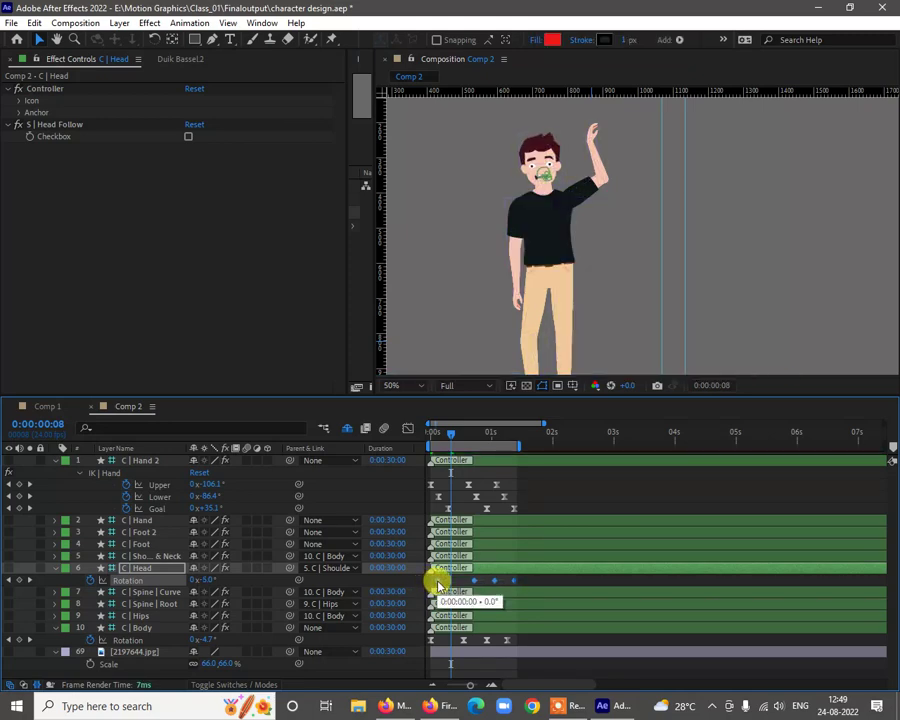
pyautogui.rightClick(472, 580)
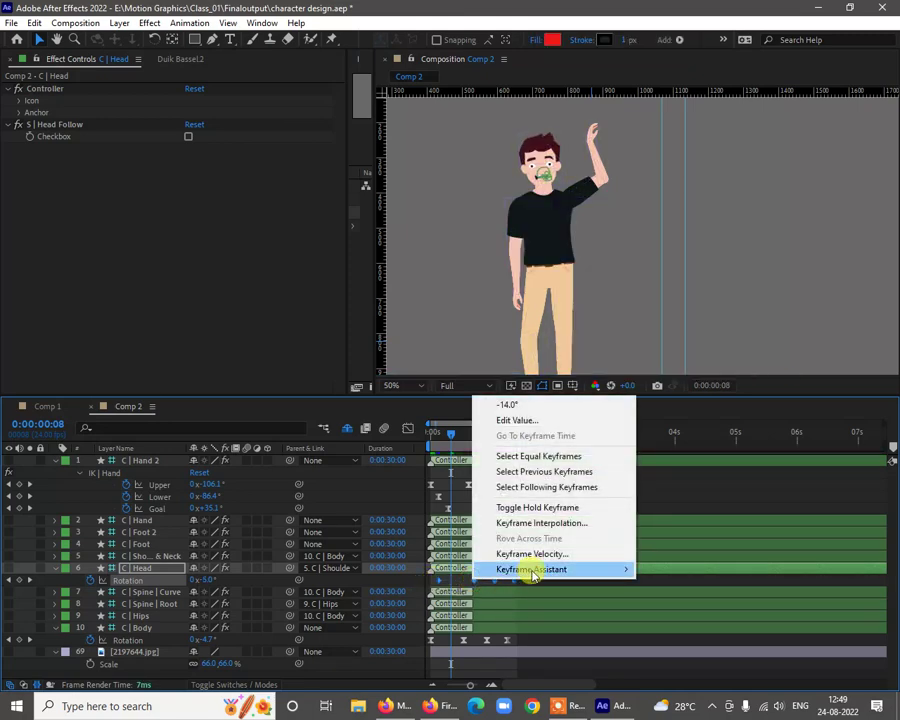
pyautogui.moveTo(532, 569)
pyautogui.click(256, 460)
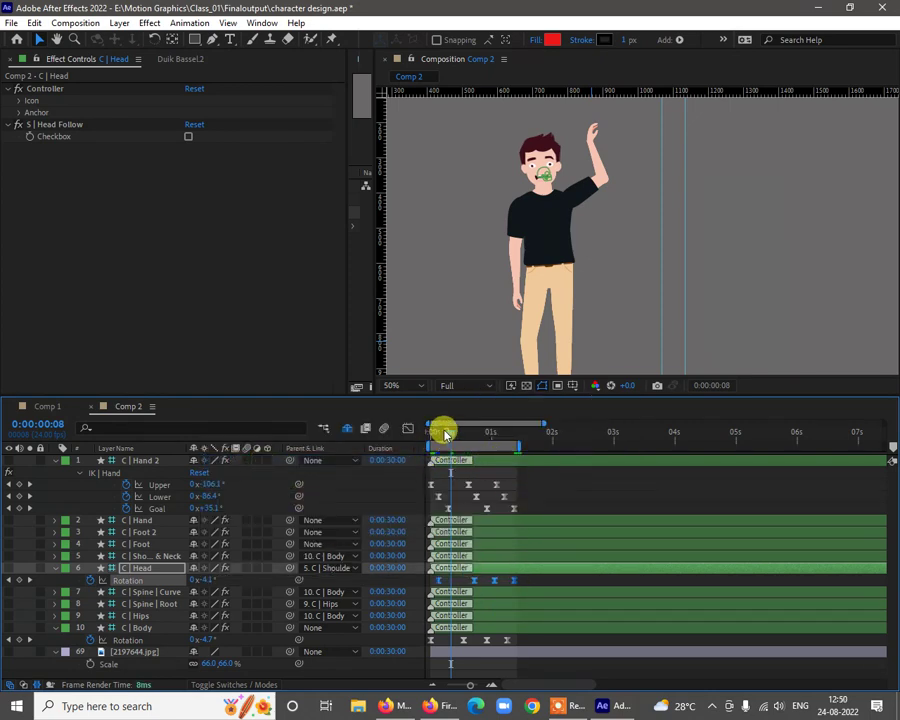
# Play the animation from the first frame to check the head motion together with the arm and body
pyautogui.moveTo(445, 432); pyautogui.dragTo(388, 432)
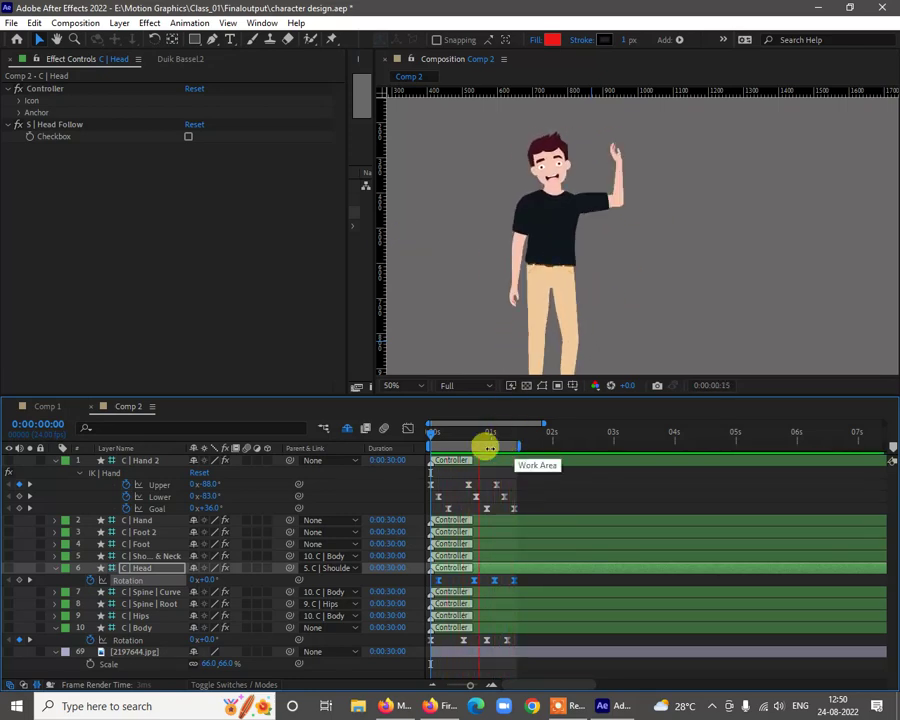
pyautogui.press('space')
pyautogui.moveTo(480, 434); pyautogui.dragTo(430, 439)
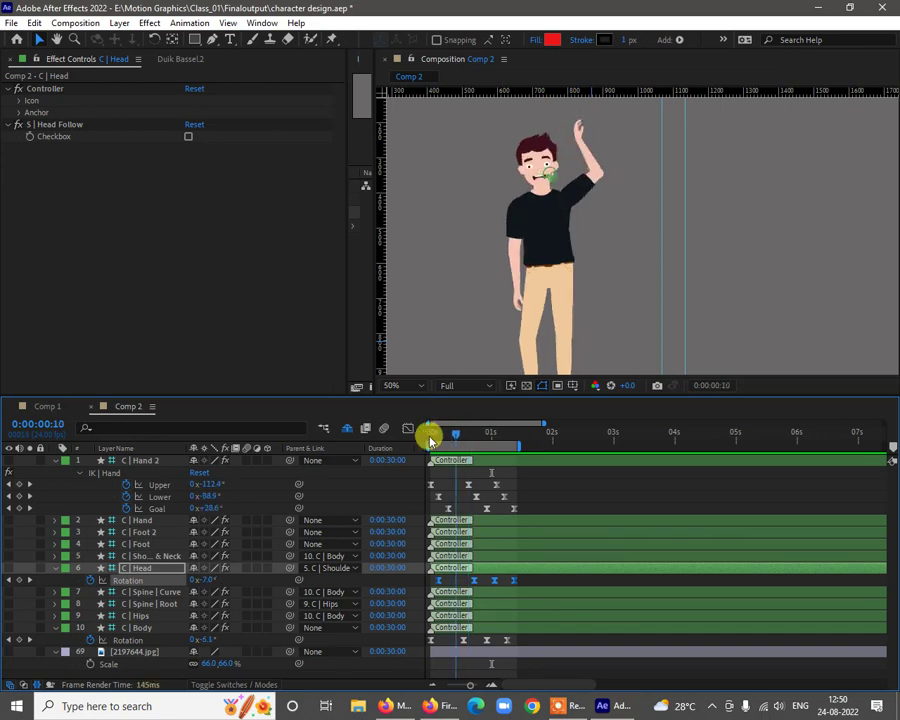
# Start keyframing the FK Upper, Lower and Goal of C | Hand at 0° on the first frame and reveal its keyframed properties
pyautogui.click(430, 438)
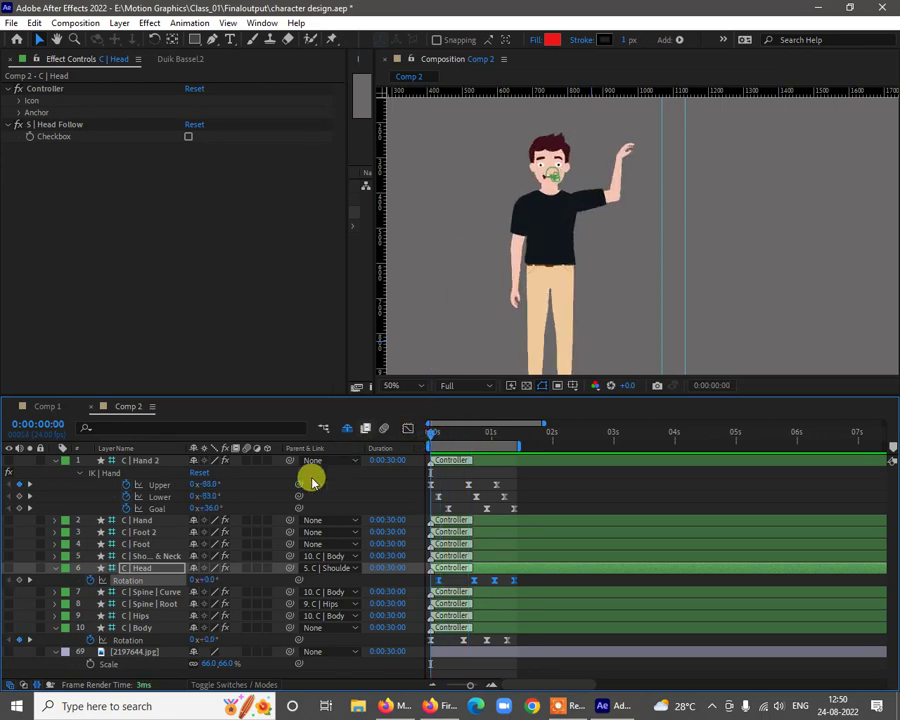
pyautogui.click(143, 521)
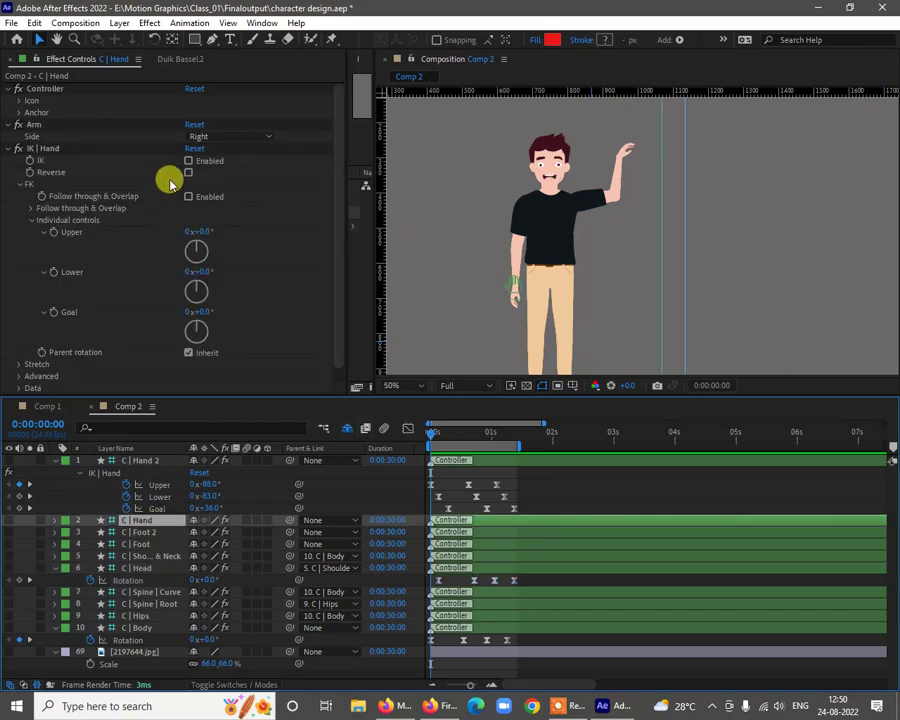
pyautogui.click(212, 228)
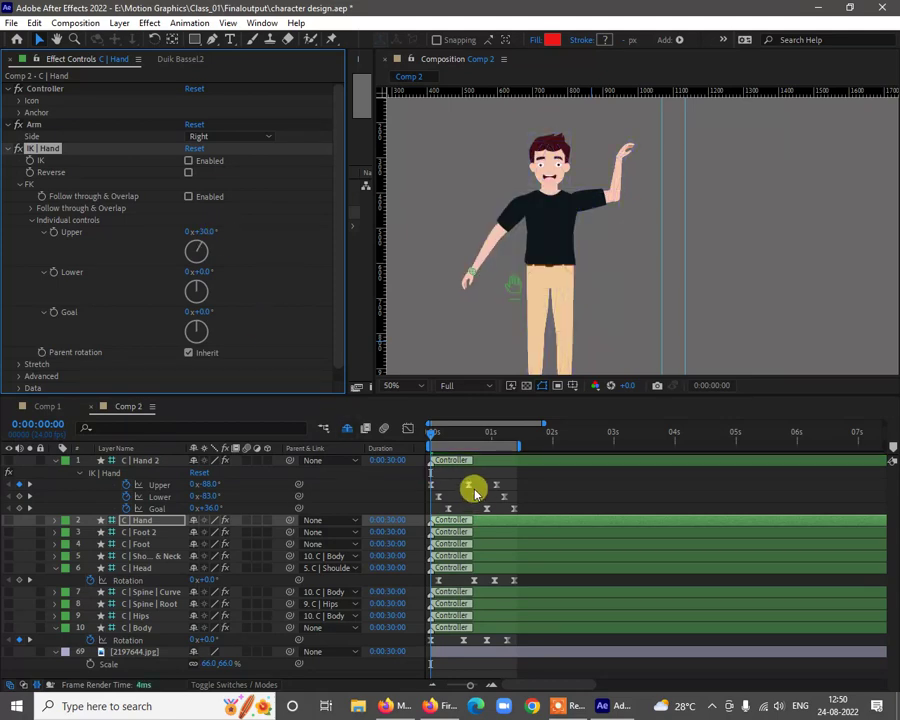
pyautogui.hotkey('ctrl', 'z')
pyautogui.click(433, 433)
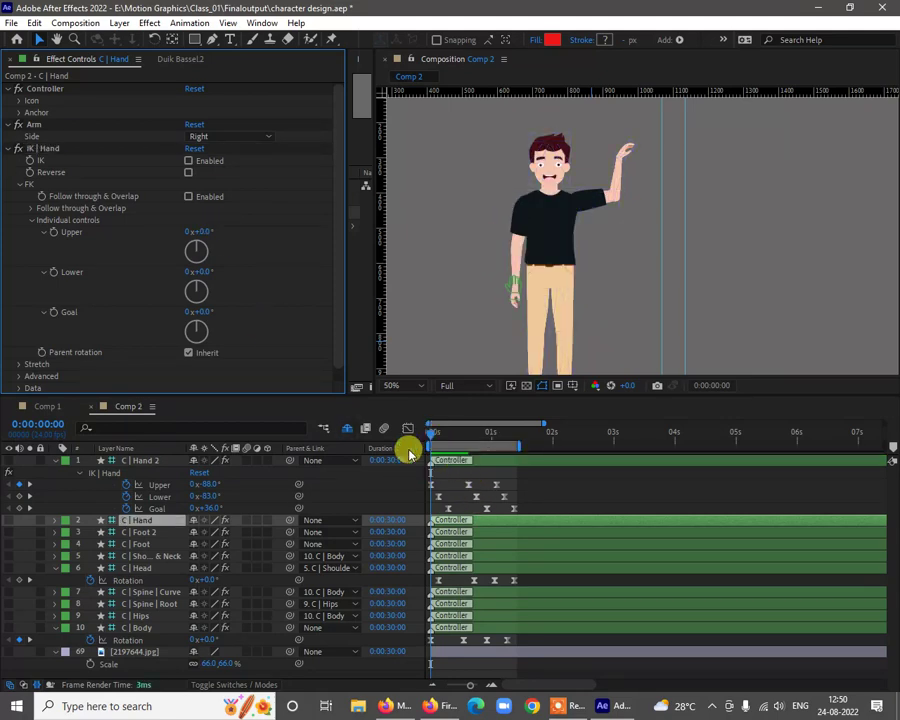
pyautogui.click(53, 232)
pyautogui.click(53, 272)
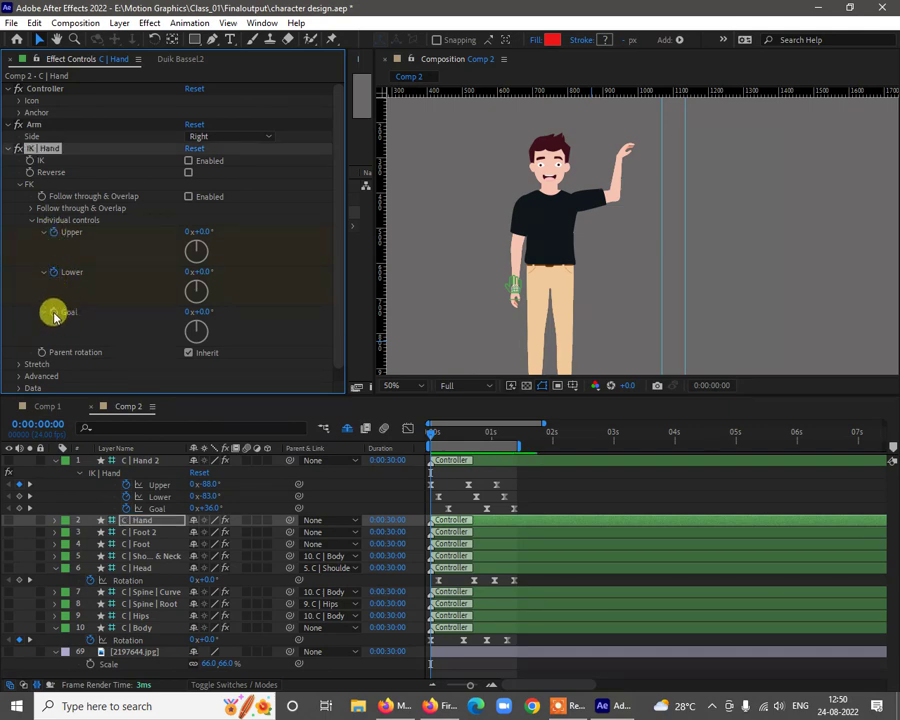
pyautogui.click(53, 312)
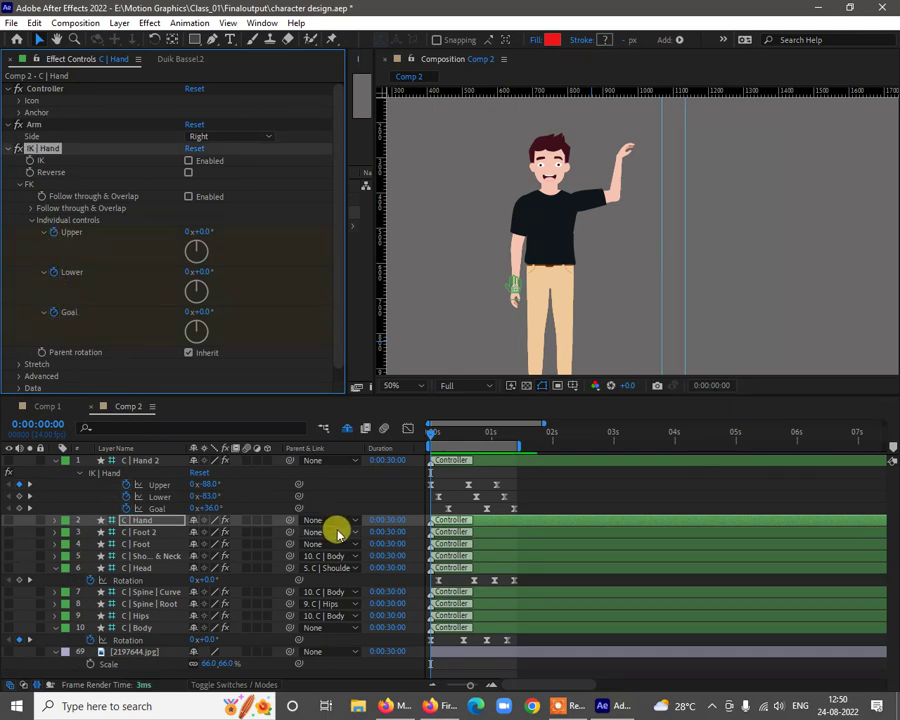
pyautogui.press('u')
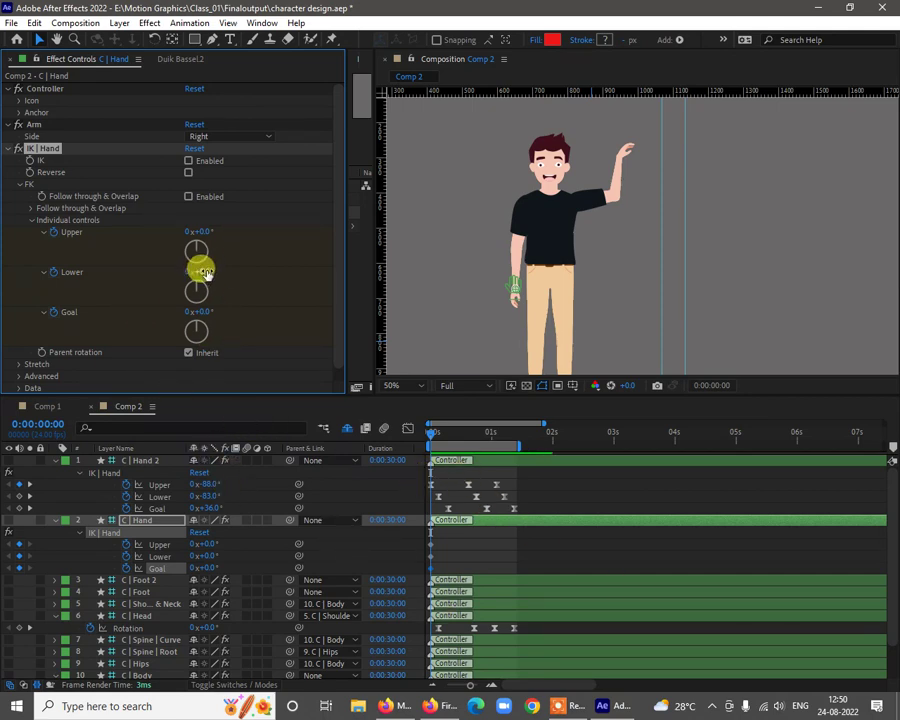
# Keyframe Upper of C | Hand at -4° on the first frame, +8° at 0:00:00:15, -9° at 0:00:01:01 and 0° at 0:00:01:09
pyautogui.click(198, 232)
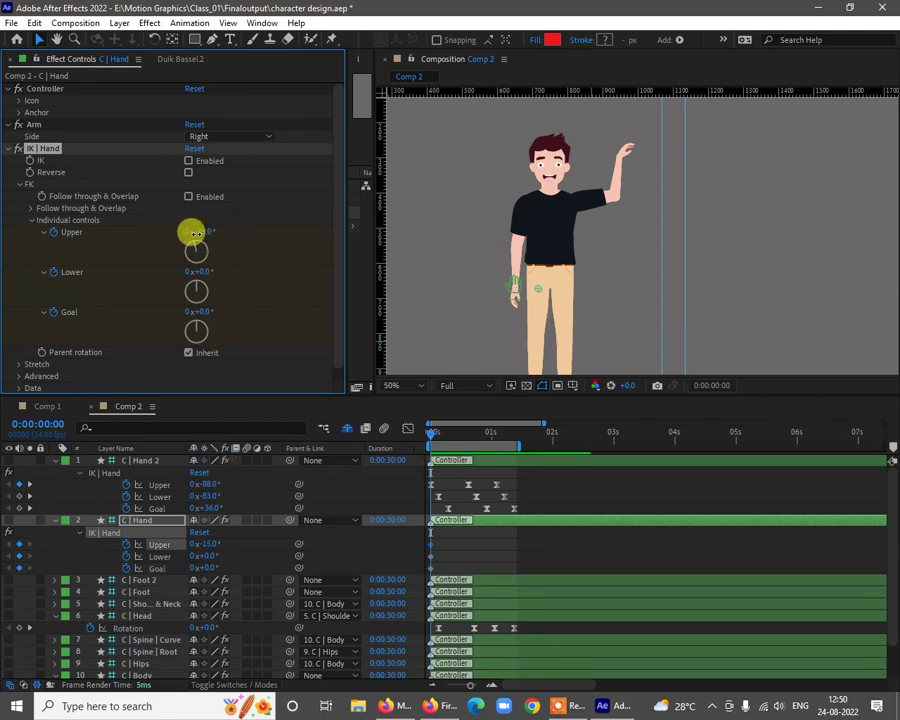
pyautogui.moveTo(193, 232); pyautogui.dragTo(198, 231)
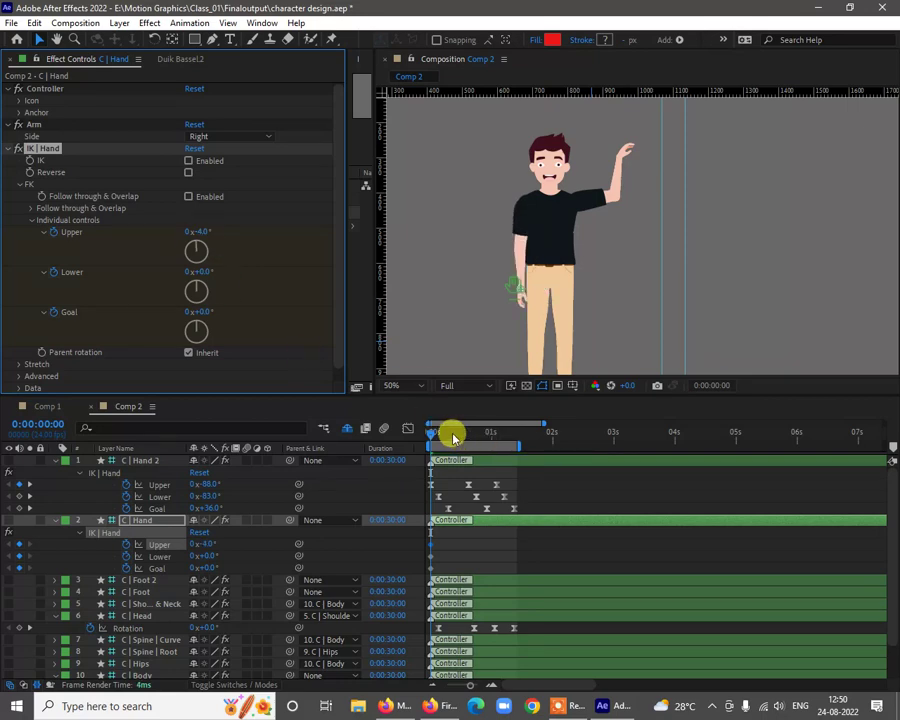
pyautogui.moveTo(432, 434); pyautogui.dragTo(470, 430)
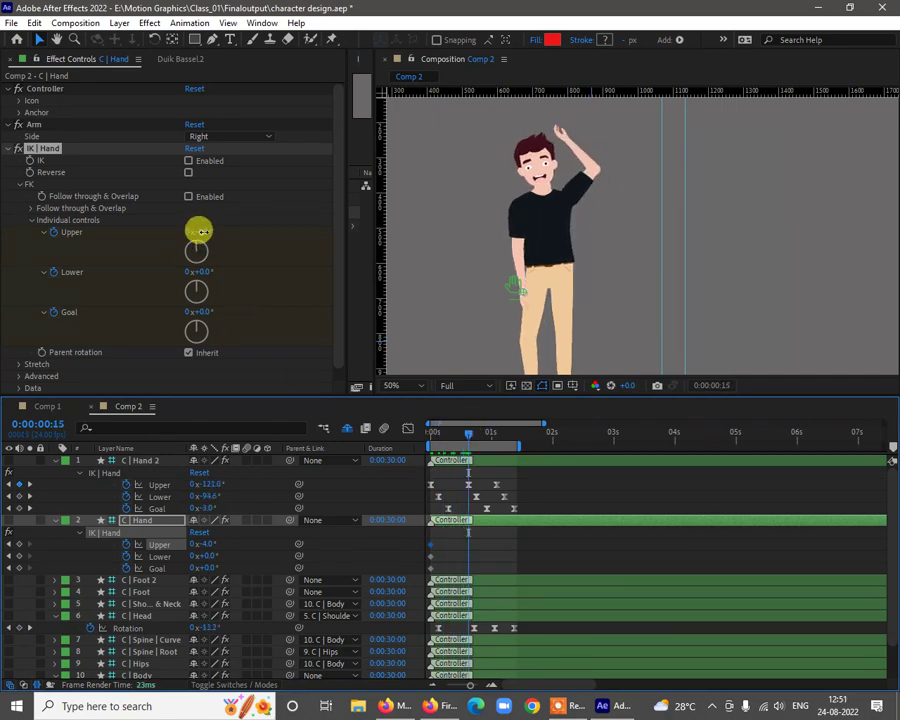
pyautogui.moveTo(203, 231); pyautogui.dragTo(206, 229)
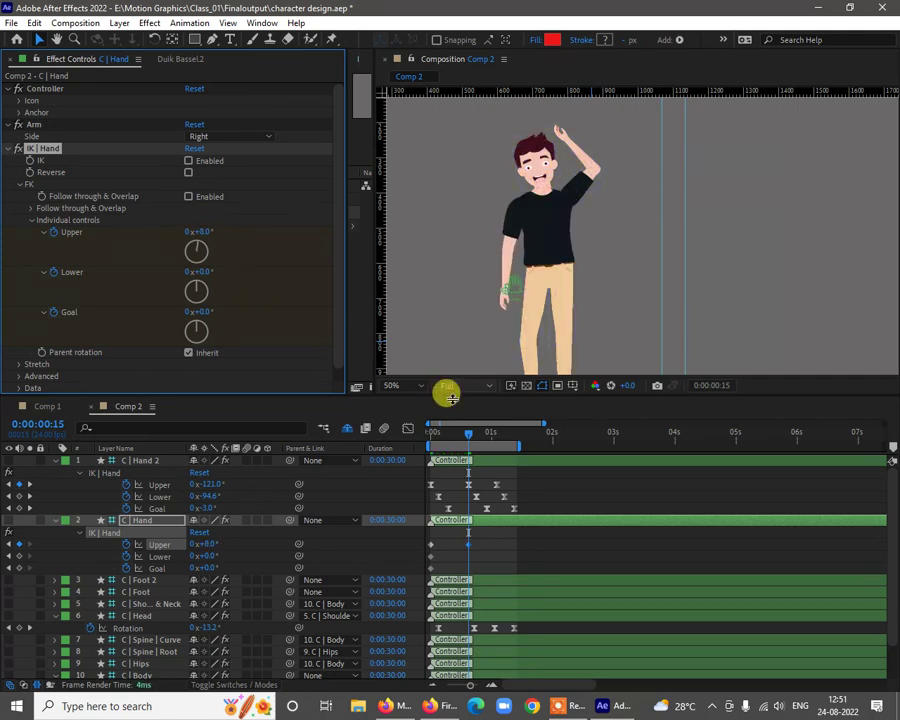
pyautogui.moveTo(478, 432); pyautogui.dragTo(498, 435)
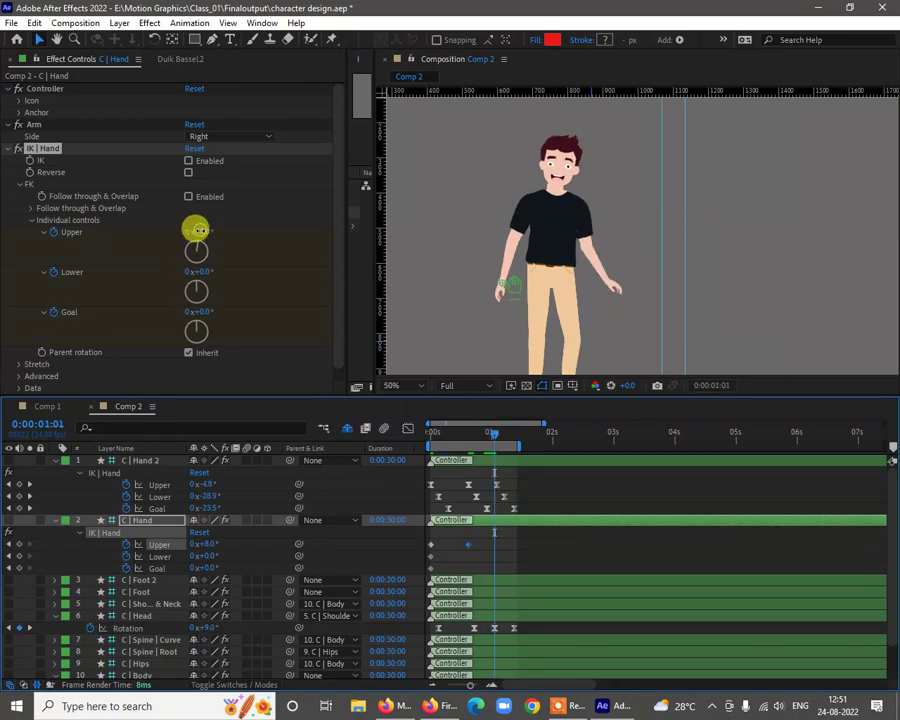
pyautogui.moveTo(195, 230); pyautogui.dragTo(190, 232)
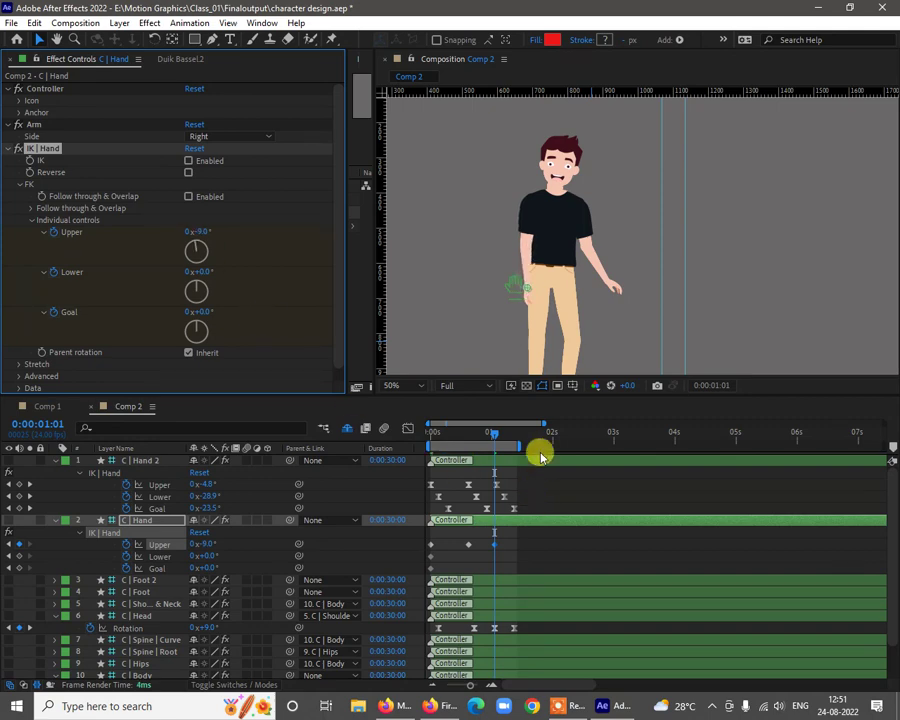
pyautogui.moveTo(496, 434); pyautogui.dragTo(516, 441)
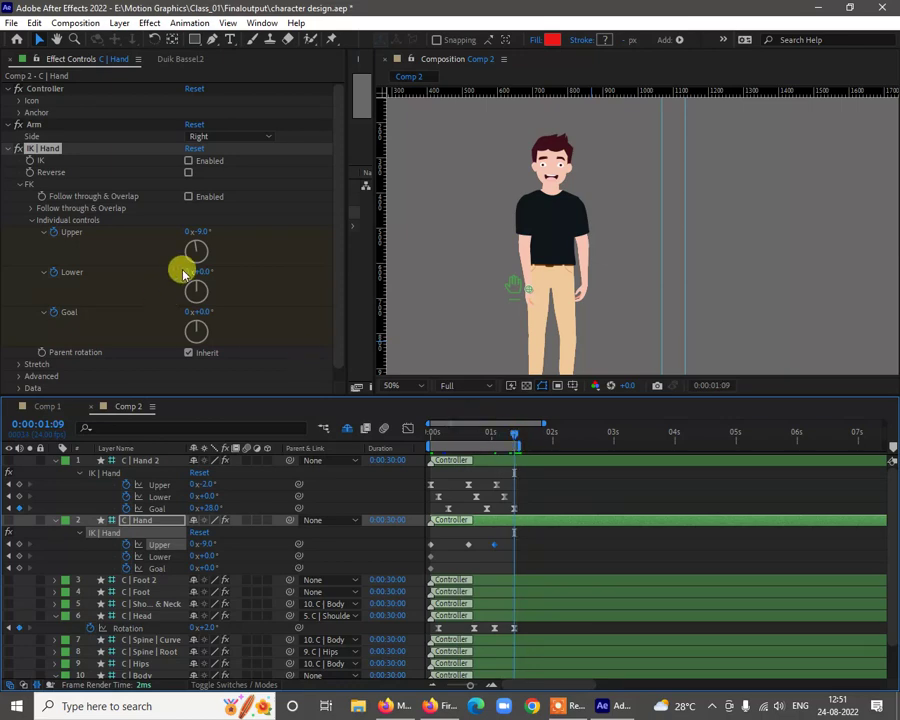
pyautogui.moveTo(197, 232); pyautogui.dragTo(199, 232)
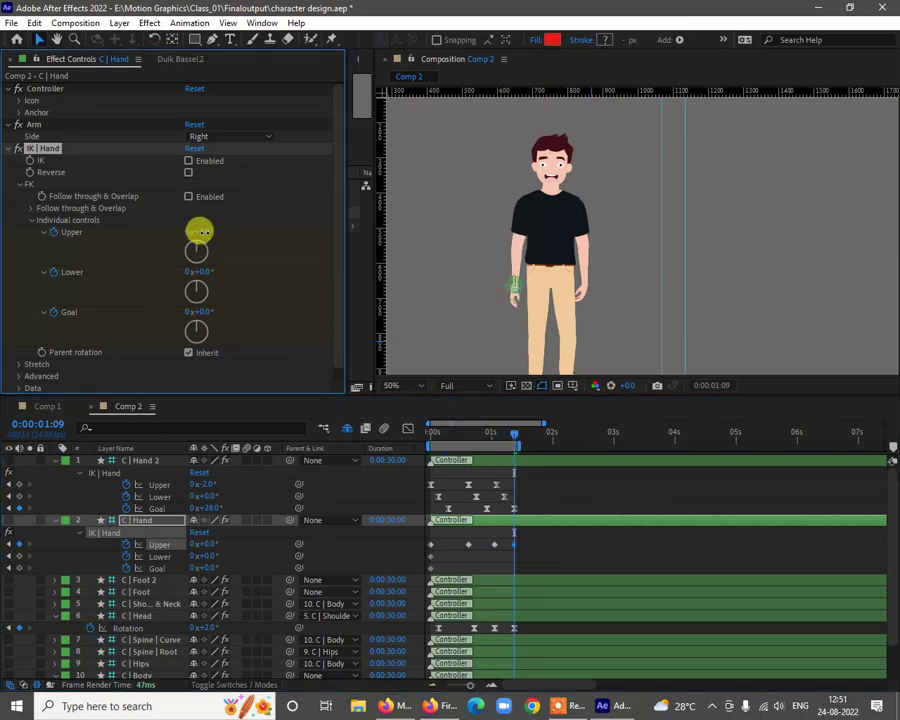
# Apply Easy Ease to all four Upper keyframes of C | Hand
pyautogui.moveTo(531, 538); pyautogui.dragTo(428, 544)
pyautogui.rightClick(431, 543)
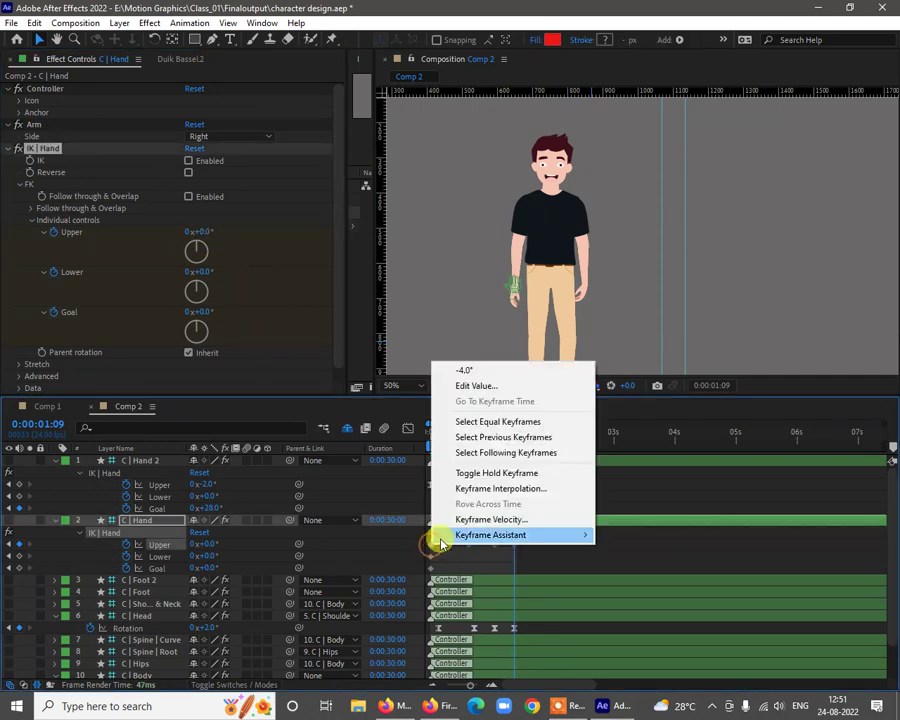
pyautogui.moveTo(476, 533)
pyautogui.click(627, 580)
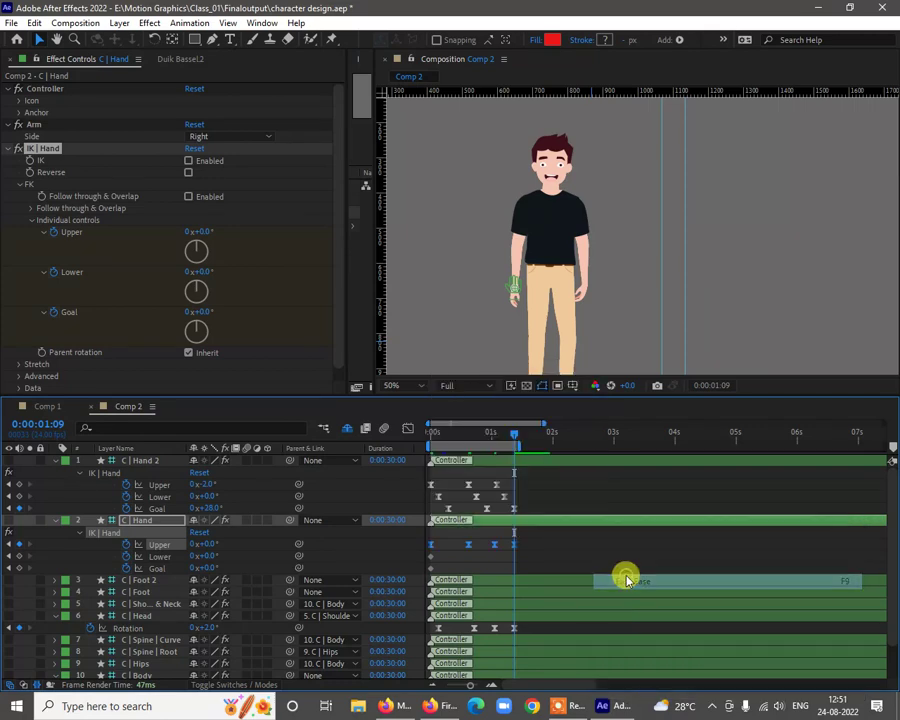
# Scrub and play the animation to check the motion of both arms with the body and head
pyautogui.click(474, 433)
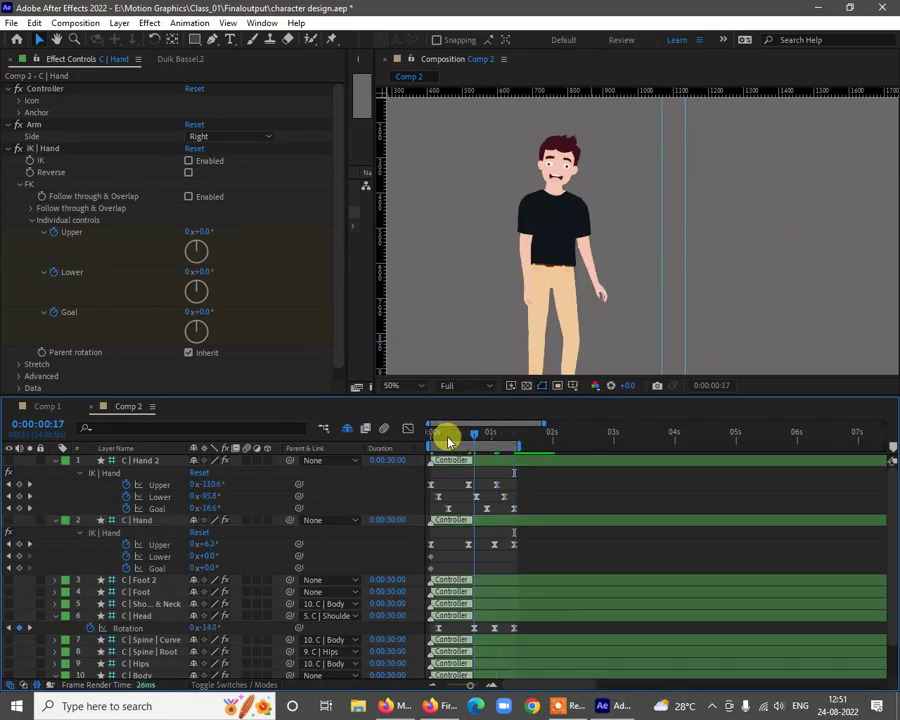
pyautogui.moveTo(448, 438)
pyautogui.mouseDown()
pyautogui.moveTo(408, 436)
pyautogui.moveTo(464, 433)
pyautogui.mouseUp()
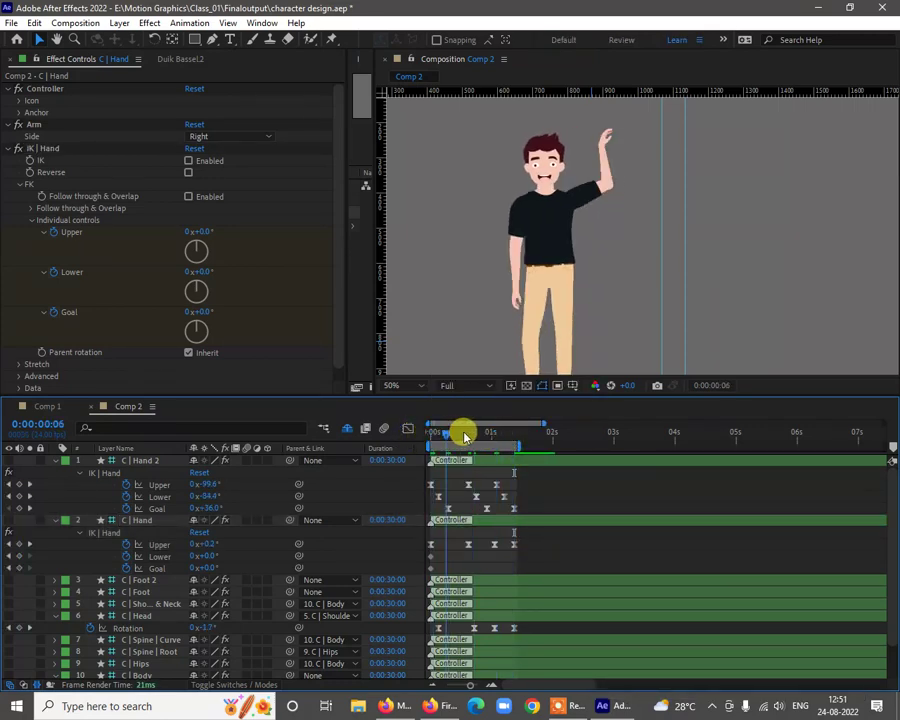
pyautogui.press('space')
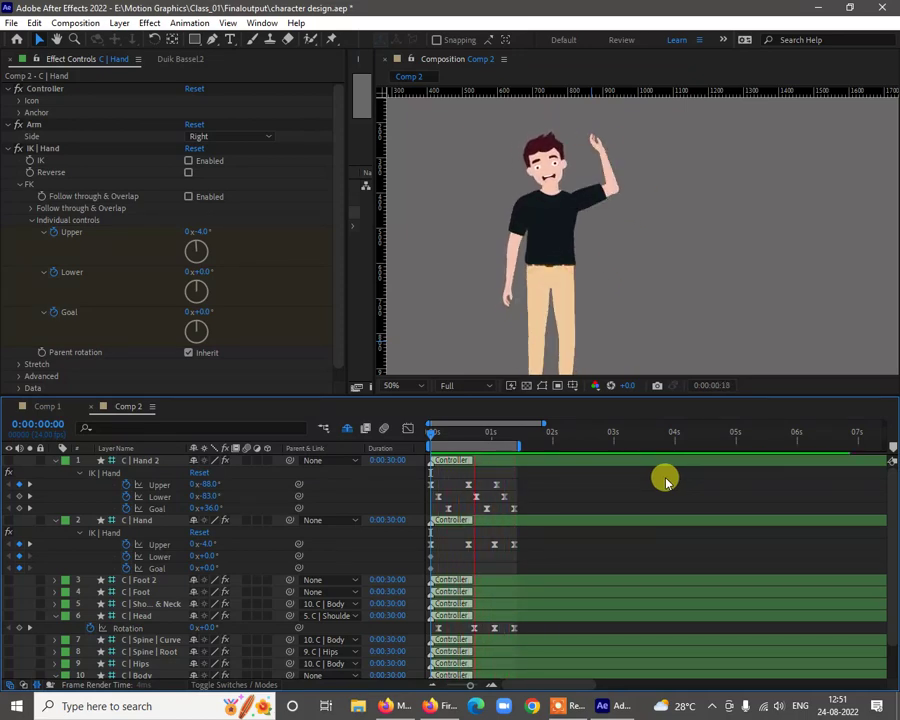
pyautogui.press('space')
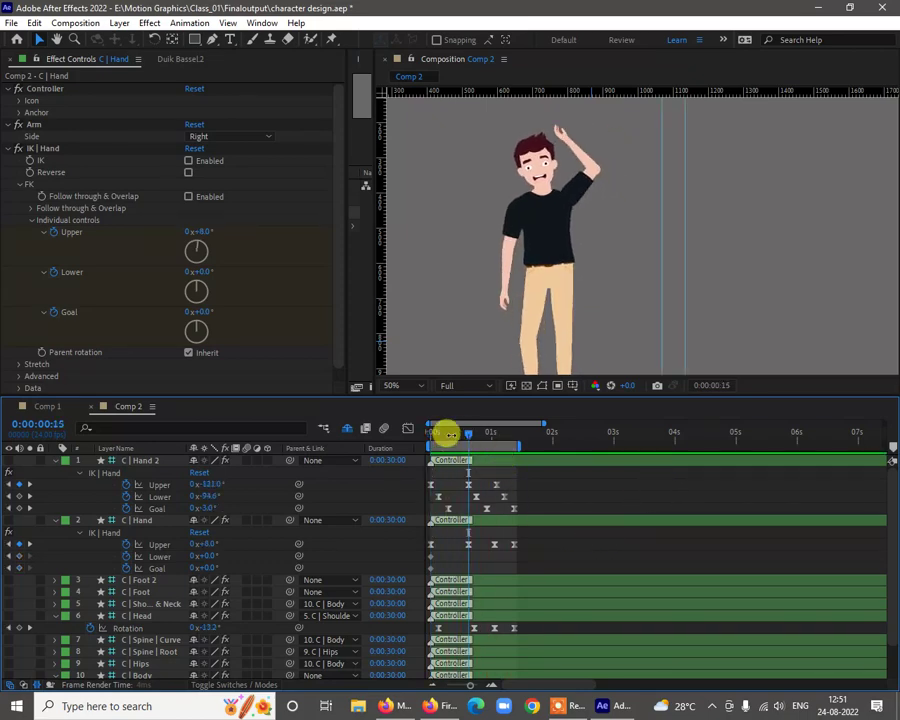
# Start keyframing the Position of C | Hips at 0, 0 on the first frame
pyautogui.moveTo(465, 437); pyautogui.dragTo(416, 436)
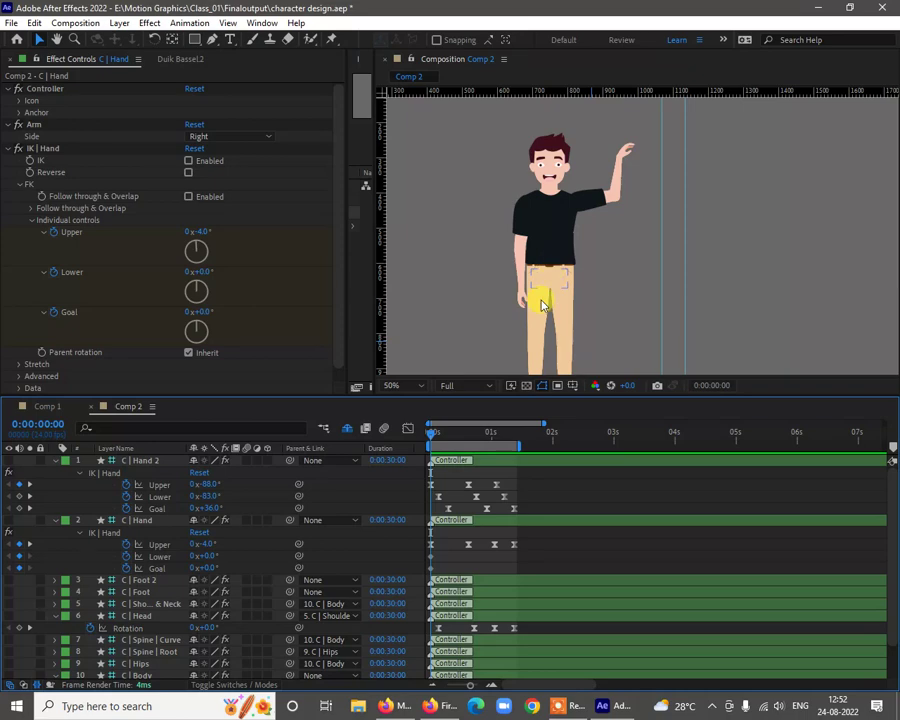
pyautogui.click(143, 665)
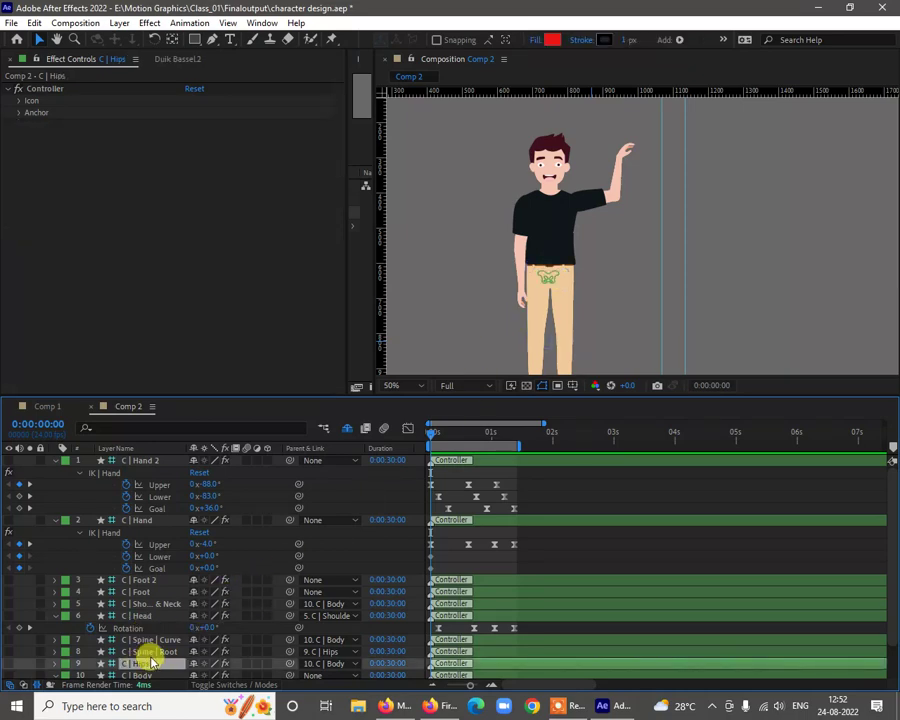
pyautogui.press('p')
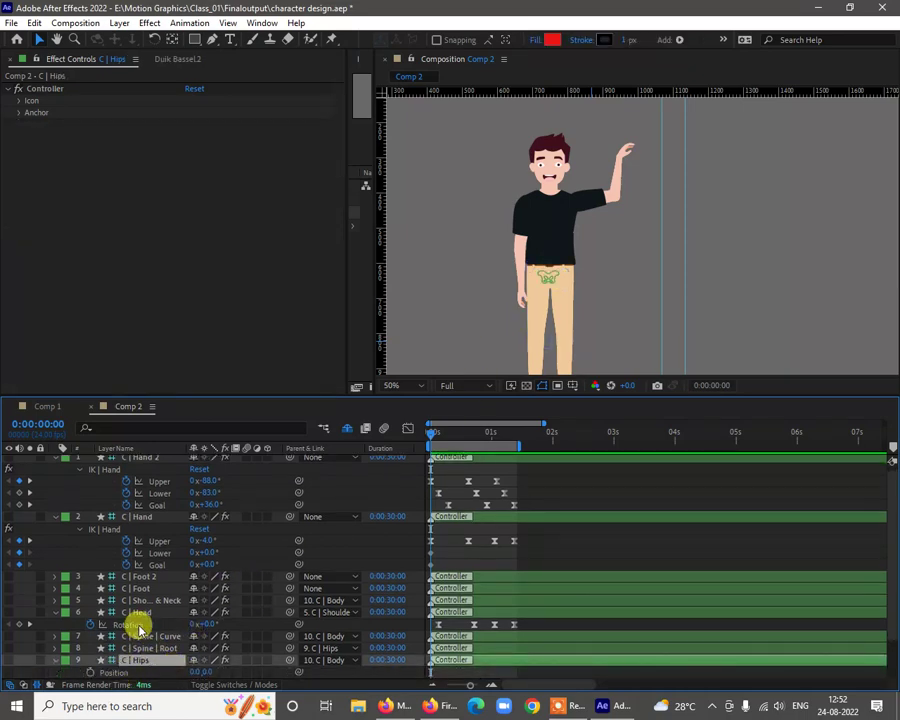
pyautogui.scroll(-1, 136, 622)
pyautogui.click(92, 640)
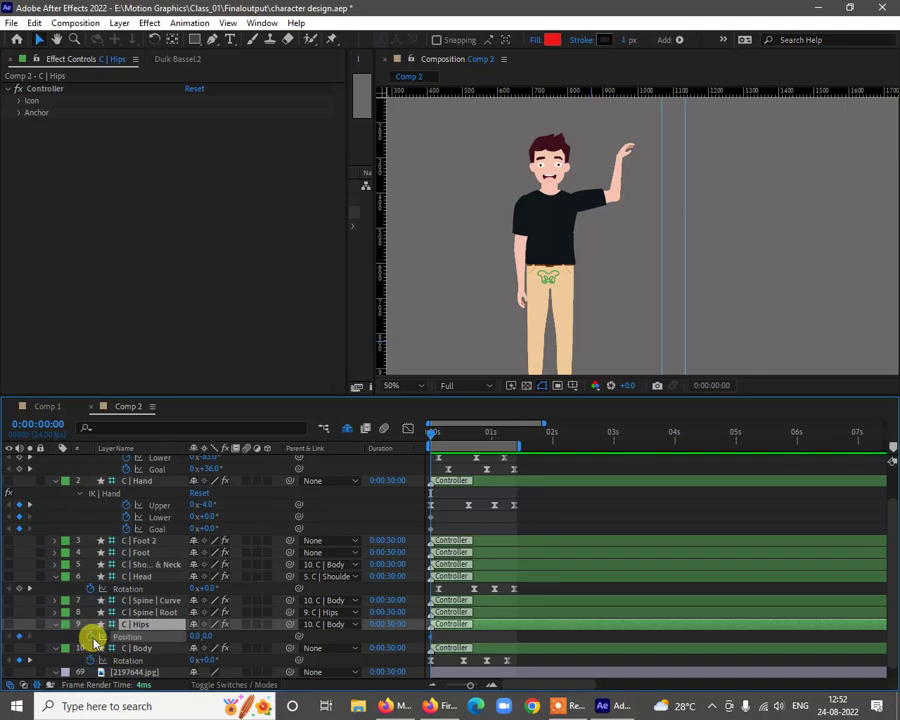
# Keyframe the Position of C | Hips at 0, 15 on 0:00:00:05 and 0, -6 on 0:00:00:12
pyautogui.moveTo(444, 438)
pyautogui.mouseDown()
pyautogui.moveTo(465, 442)
pyautogui.moveTo(446, 442)
pyautogui.moveTo(449, 435)
pyautogui.mouseUp()
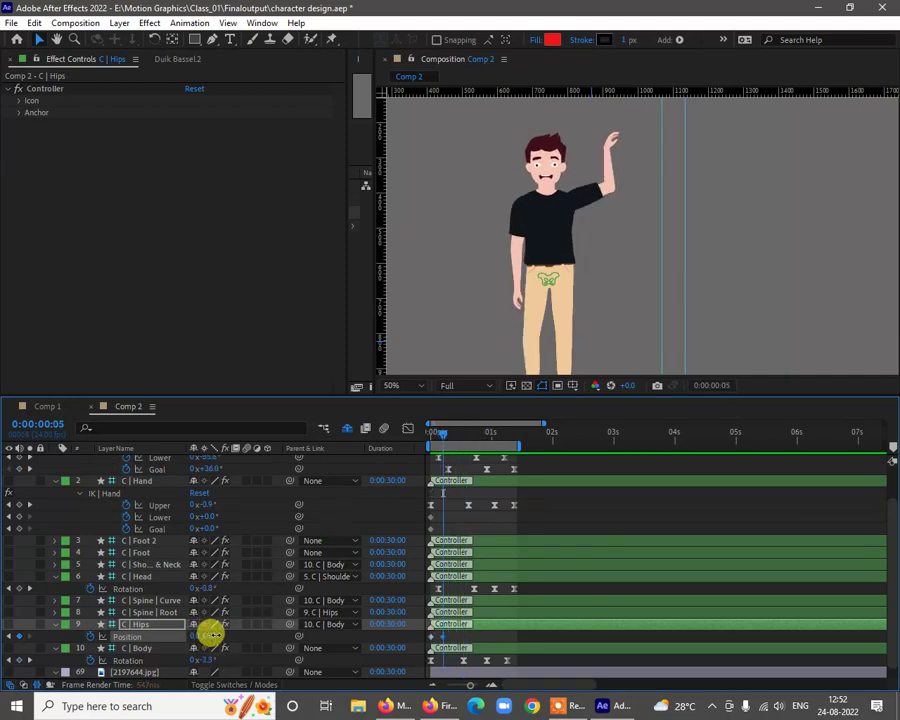
pyautogui.moveTo(212, 634); pyautogui.dragTo(213, 635)
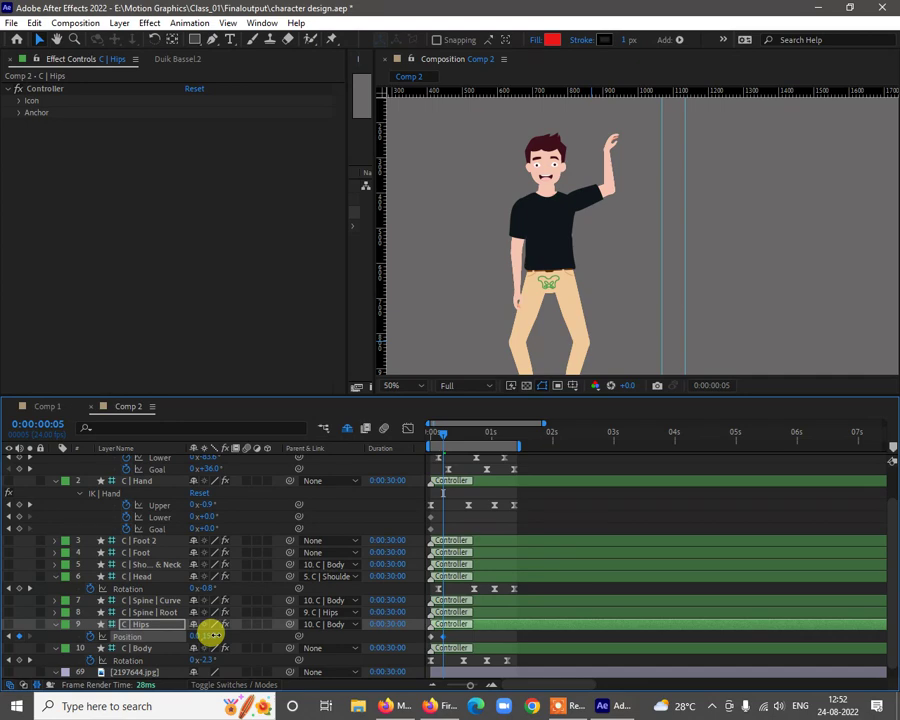
pyautogui.moveTo(451, 437); pyautogui.dragTo(460, 434)
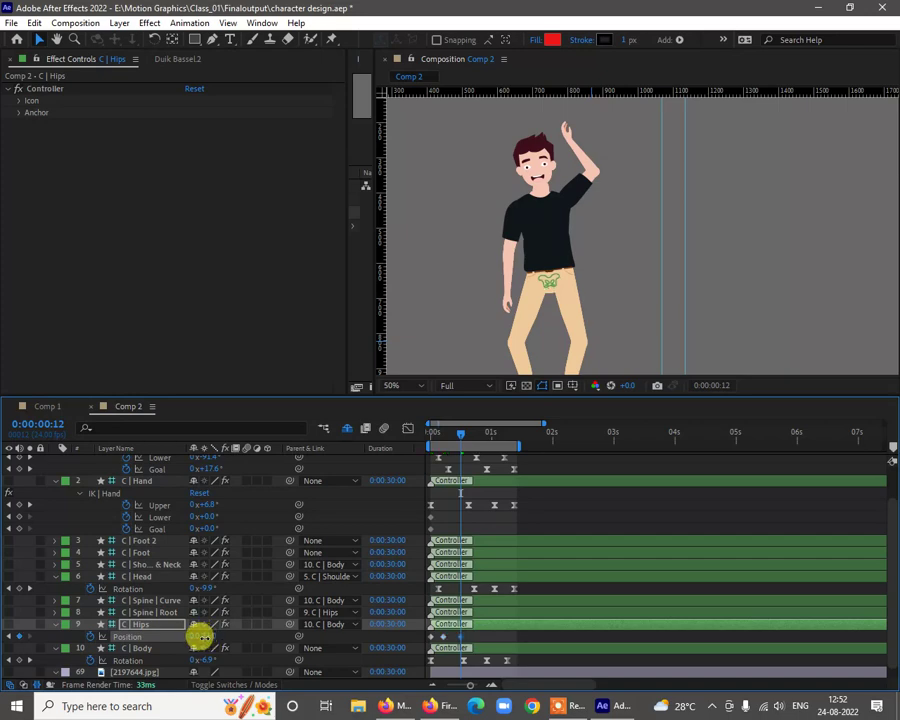
pyautogui.moveTo(200, 636); pyautogui.dragTo(189, 640)
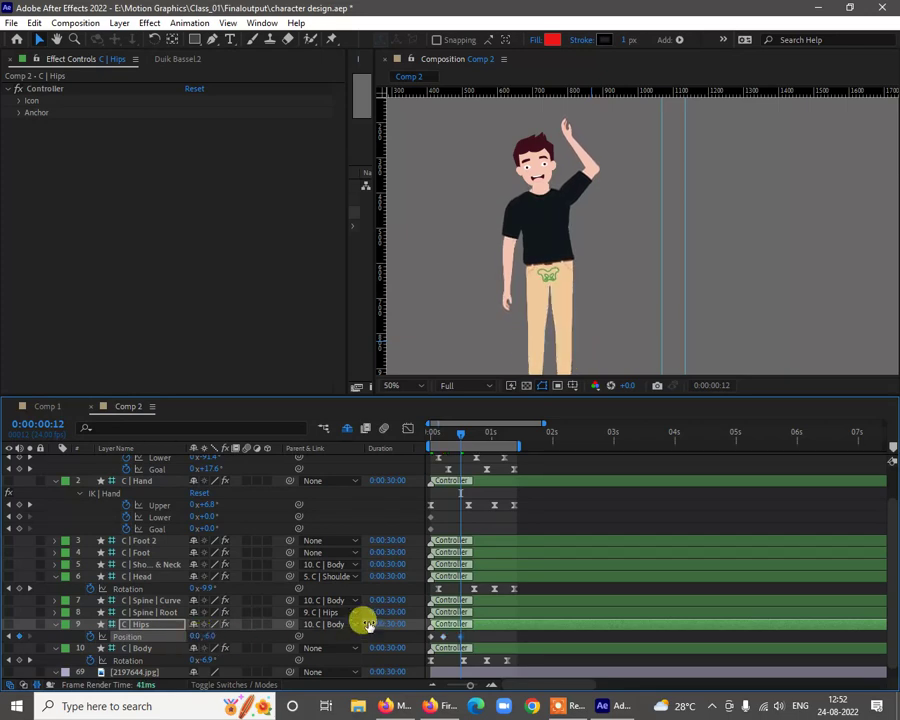
# Play the animation from the first frame to check the hip movement
pyautogui.moveTo(461, 434); pyautogui.dragTo(291, 482)
pyautogui.click(594, 462)
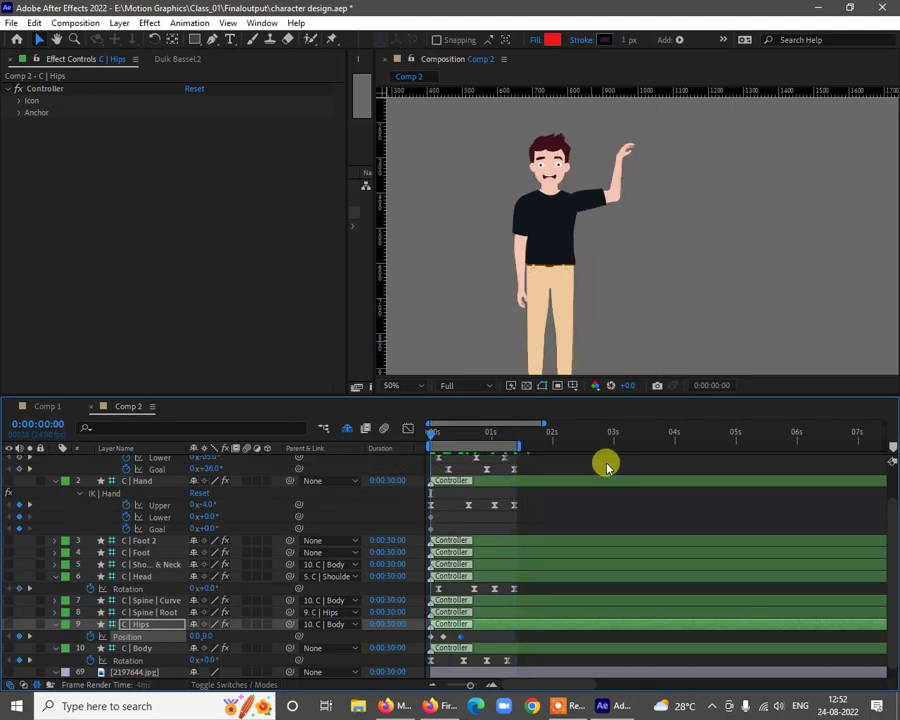
pyautogui.press('space')
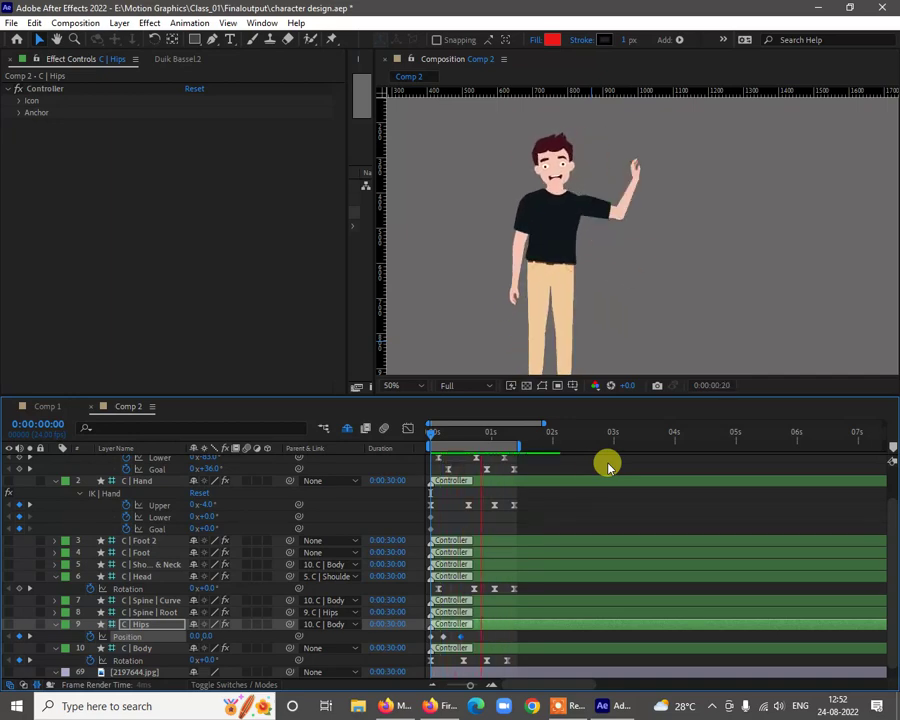
pyautogui.press('space')
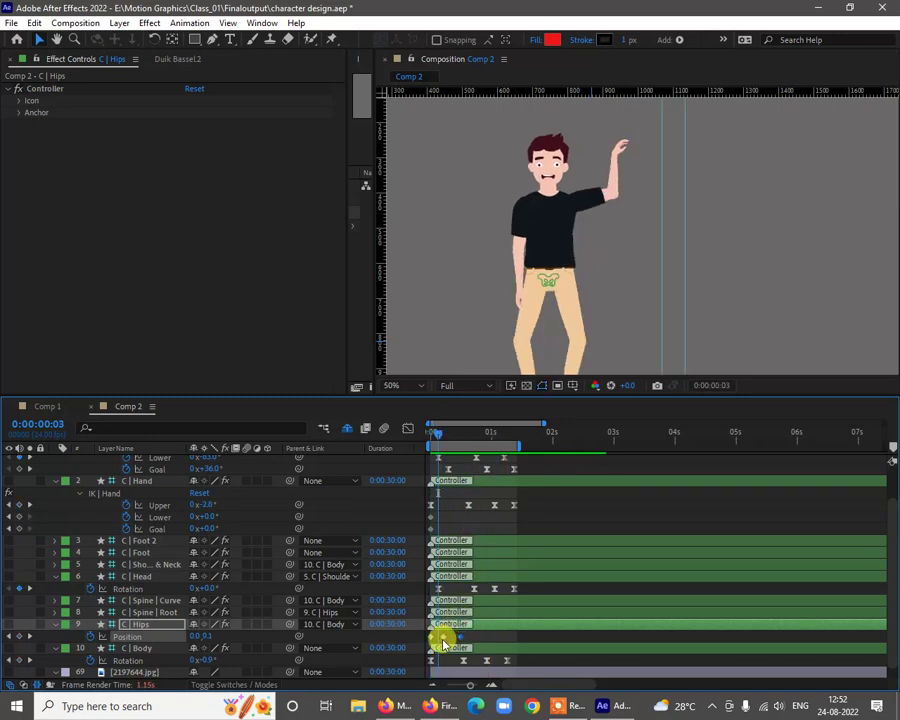
# Set the Y Position of the C | Hips keyframe at 0:00:00:05 to 2
pyautogui.click(444, 638)
pyautogui.moveTo(444, 432)
pyautogui.mouseDown()
pyautogui.moveTo(438, 426)
pyautogui.moveTo(443, 432)
pyautogui.mouseUp()
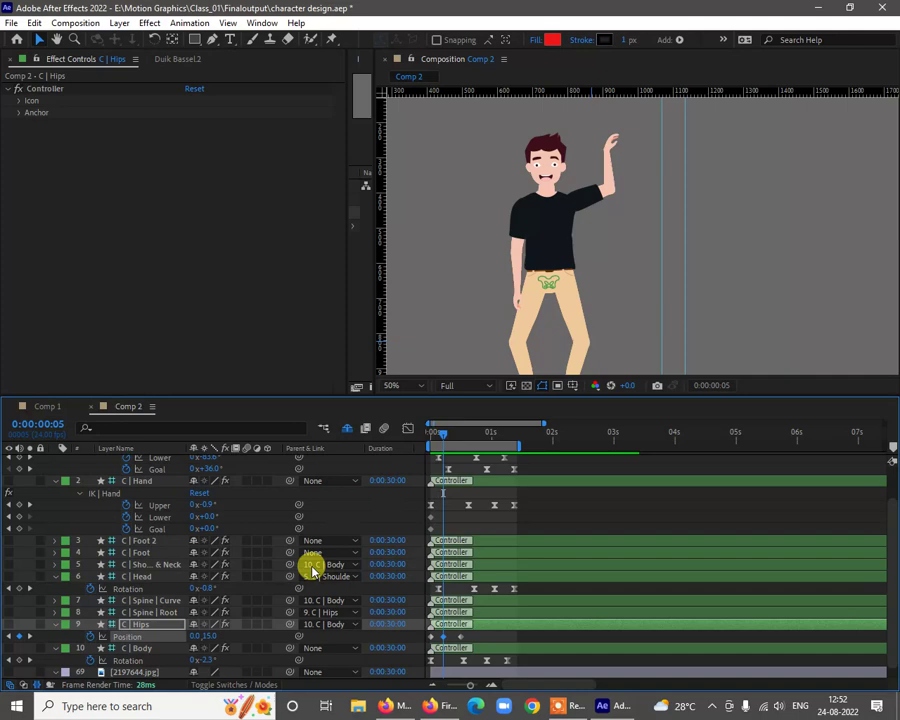
pyautogui.click(207, 636)
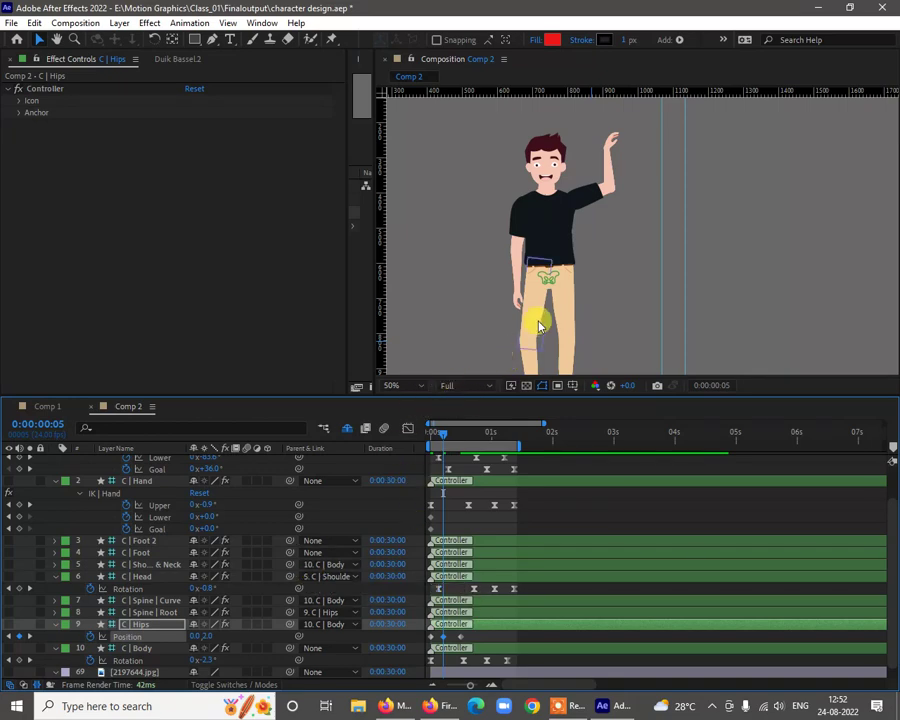
# Show the whole character and play the animation to check the reduced hip dip with the legs and feet
pyautogui.press(',')
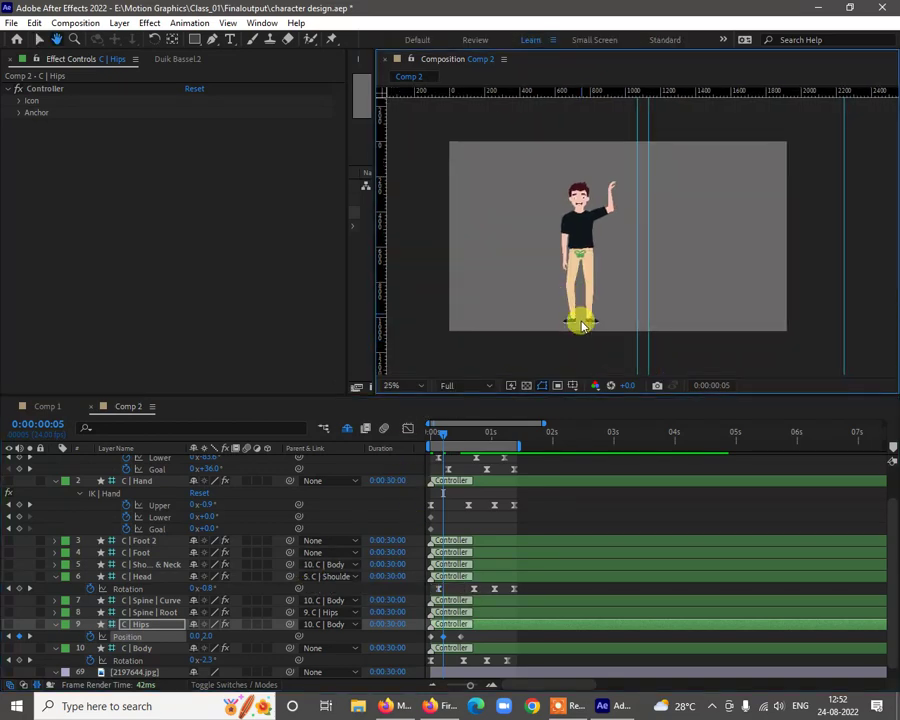
pyautogui.press('.')
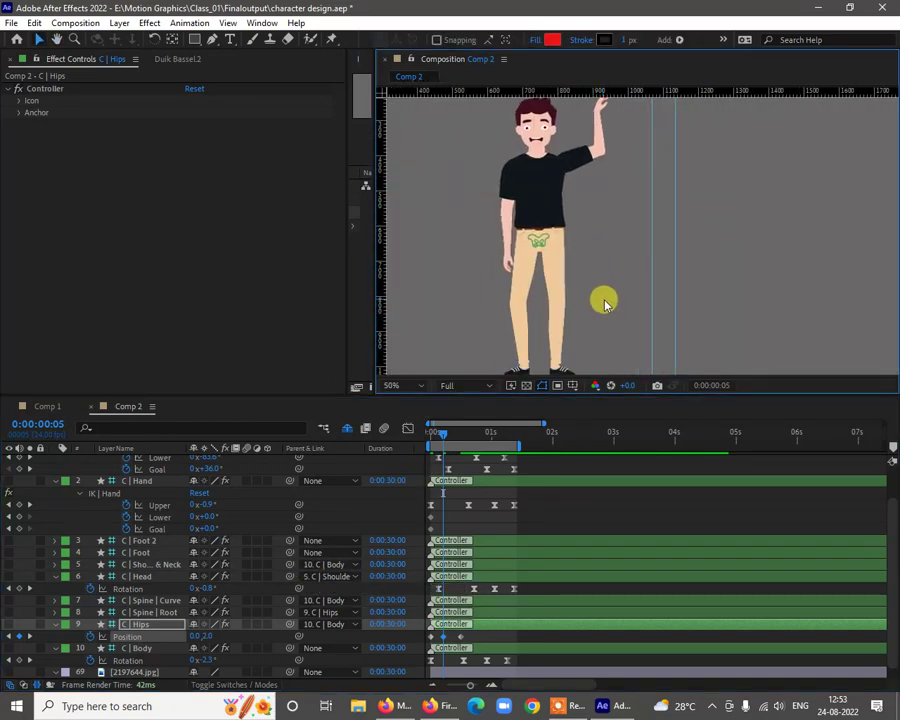
pyautogui.moveTo(605, 287); pyautogui.dragTo(622, 296)
pyautogui.moveTo(470, 432); pyautogui.dragTo(415, 438)
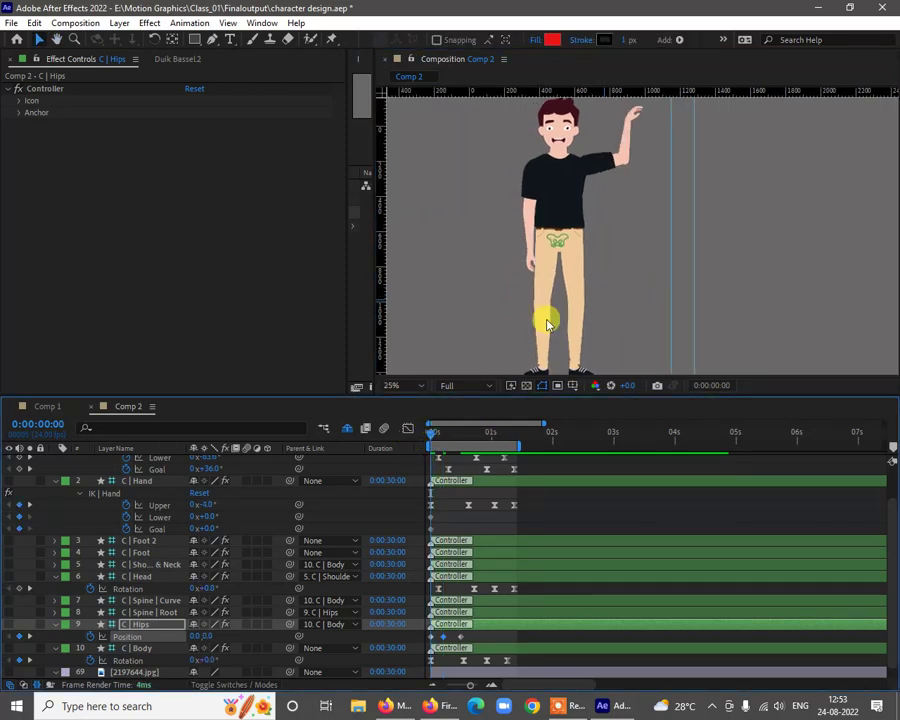
pyautogui.press(',')
pyautogui.press('h')
pyautogui.press('v')
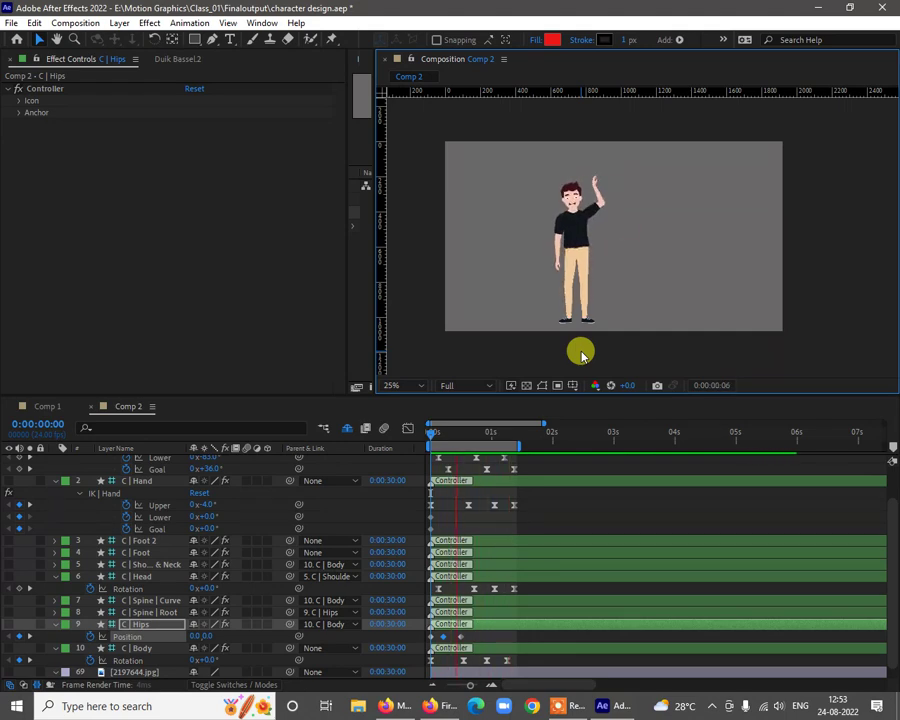
pyautogui.click(475, 438)
pyautogui.moveTo(475, 438); pyautogui.dragTo(414, 438)
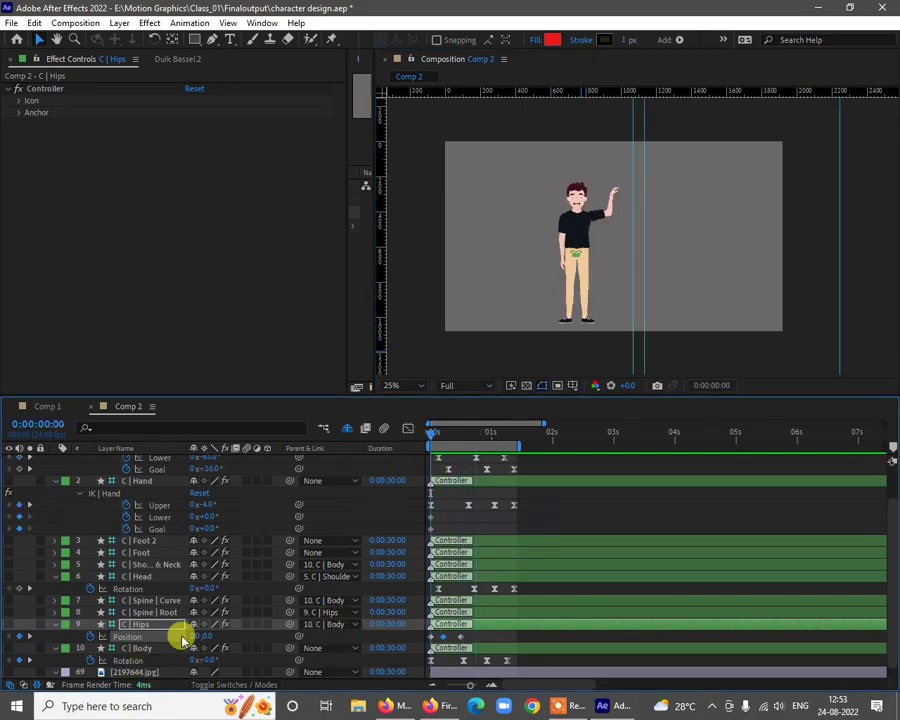
# Keyframe the C | Hips Position at -19, 2 on 0:00:00:05, 14, -6 on 0:00:01:00 and 0, -6 on 0:00:01:07
pyautogui.moveTo(447, 435)
pyautogui.mouseDown()
pyautogui.moveTo(440, 430)
pyautogui.moveTo(443, 440)
pyautogui.mouseUp()
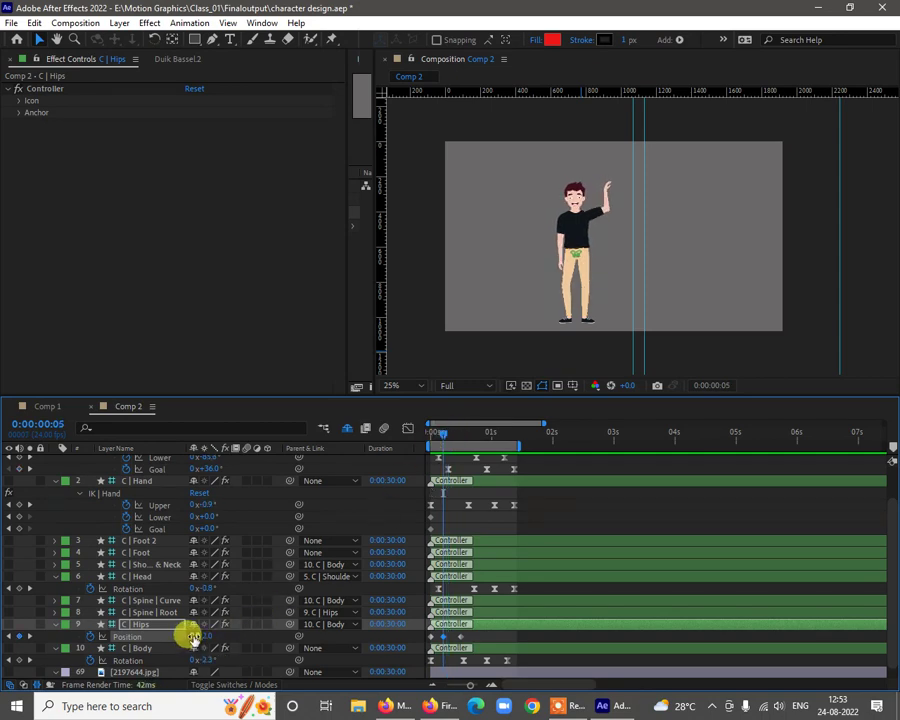
pyautogui.moveTo(188, 636); pyautogui.dragTo(184, 637)
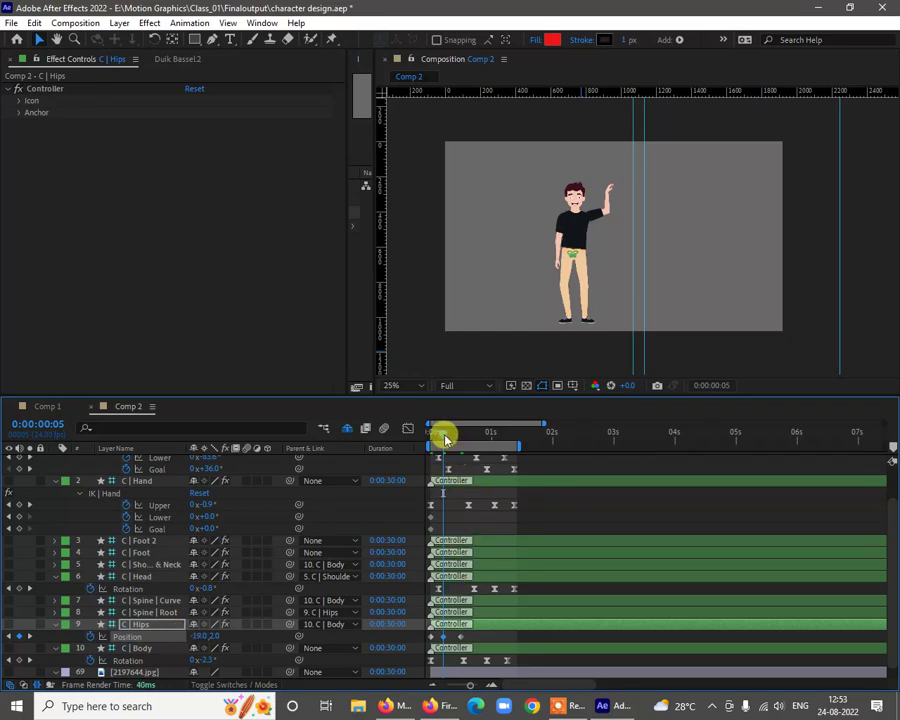
pyautogui.moveTo(433, 438); pyautogui.dragTo(489, 450)
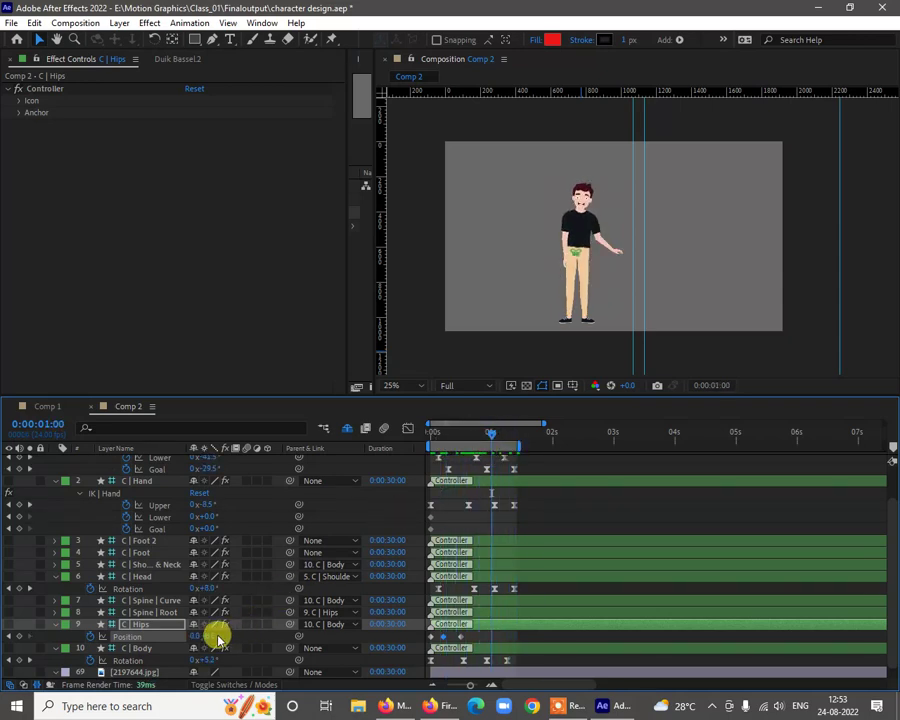
pyautogui.moveTo(204, 632); pyautogui.dragTo(213, 632)
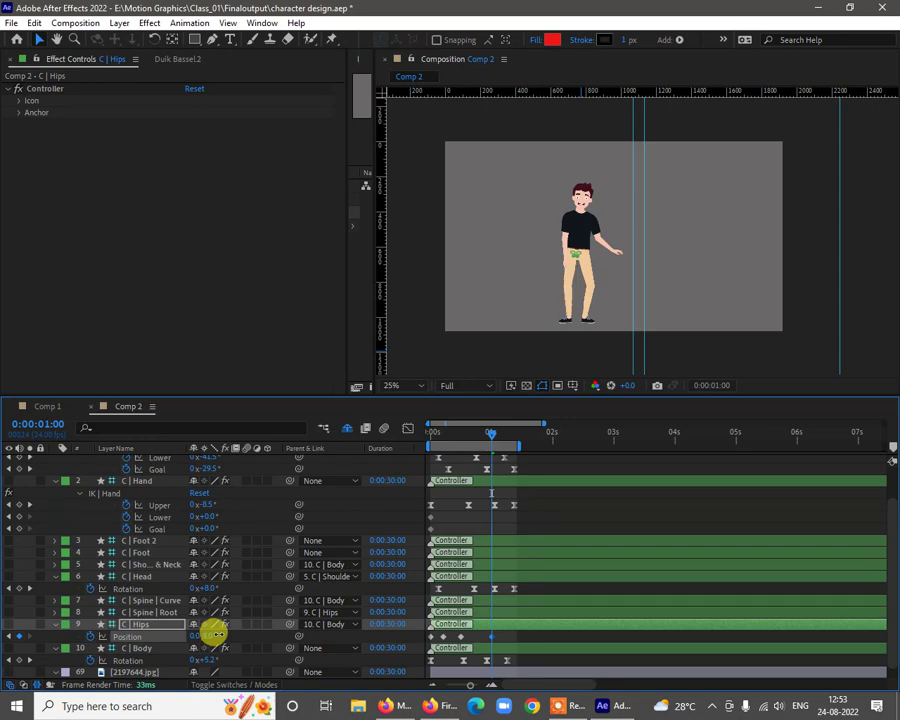
pyautogui.moveTo(193, 640); pyautogui.dragTo(195, 635)
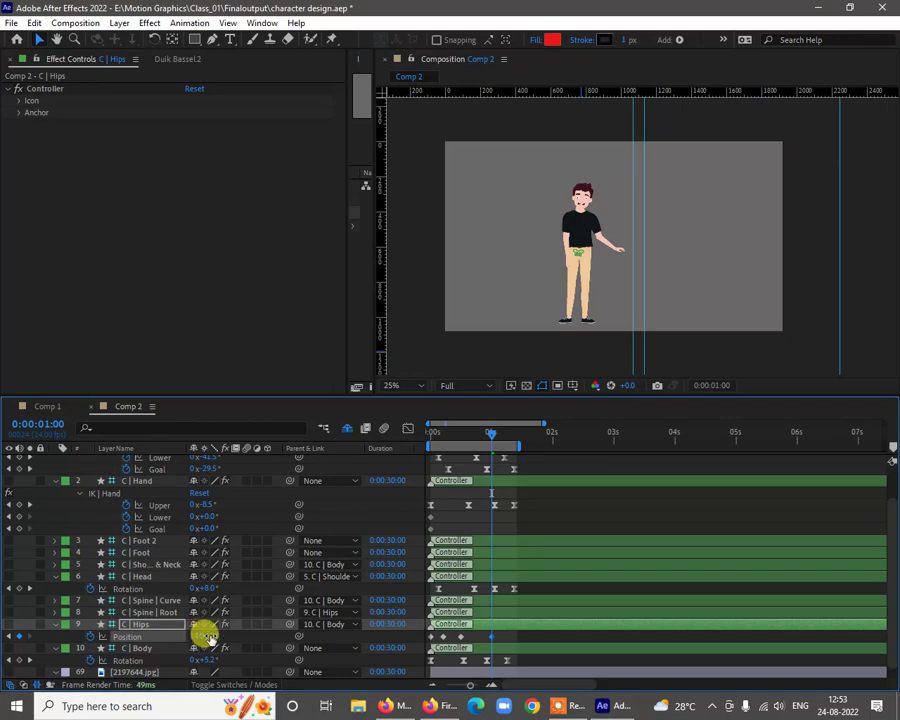
pyautogui.moveTo(500, 440); pyautogui.dragTo(512, 443)
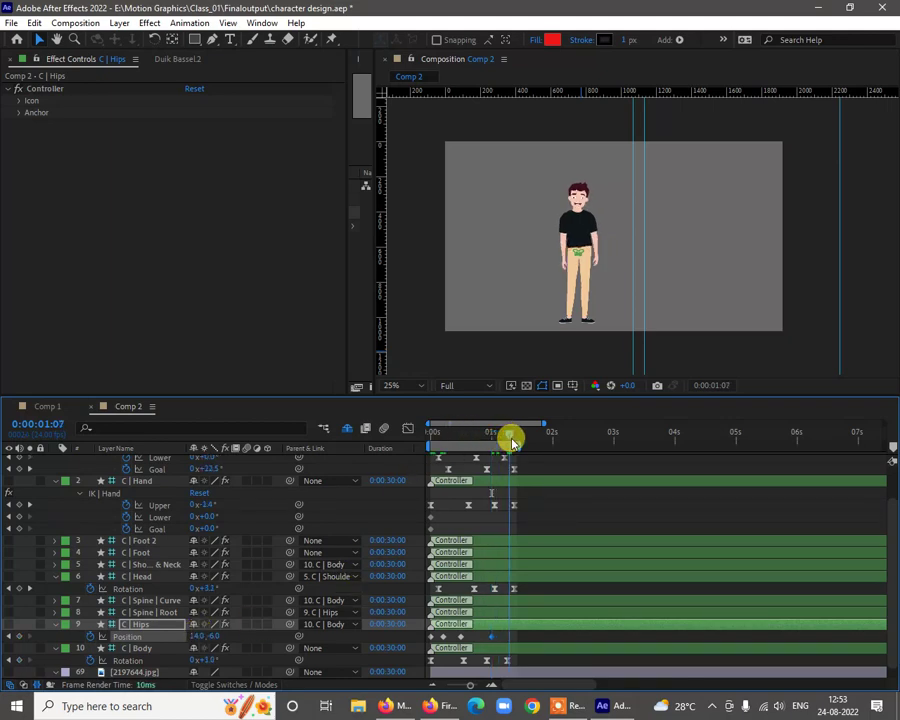
pyautogui.click(198, 636)
pyautogui.press('Return')
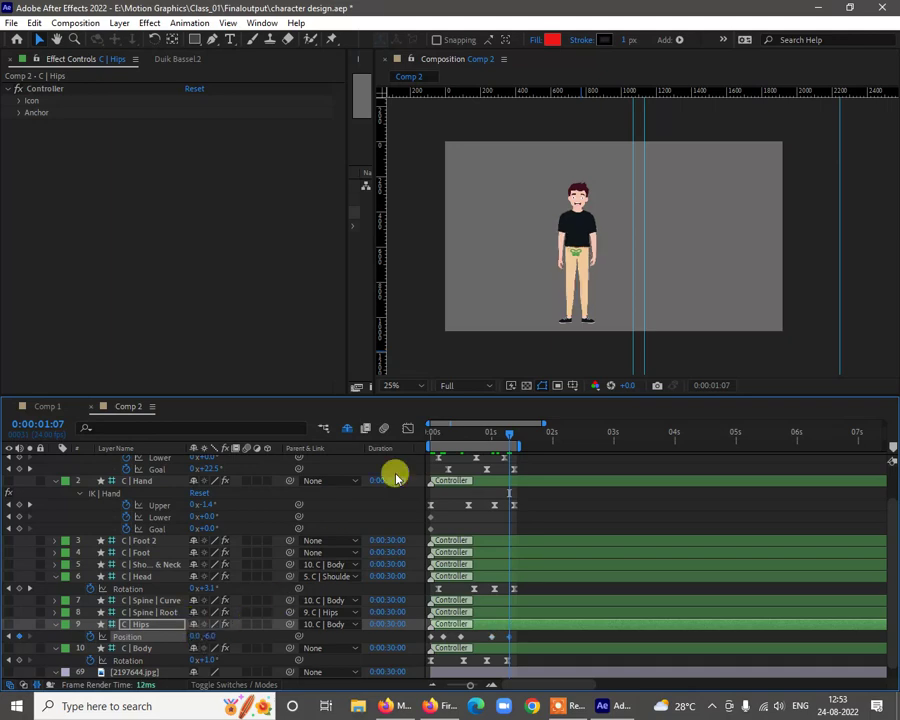
# Apply Easy Ease to all five Position keyframes of C | Hips
pyautogui.moveTo(530, 642); pyautogui.dragTo(445, 645)
pyautogui.rightClick(445, 643)
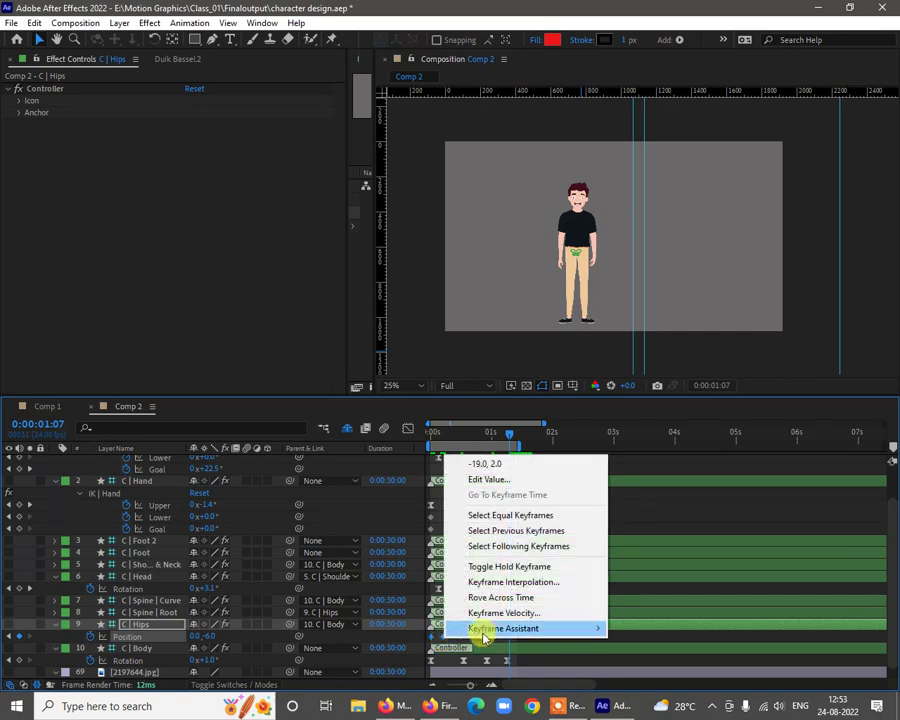
pyautogui.moveTo(482, 626)
pyautogui.click(711, 519)
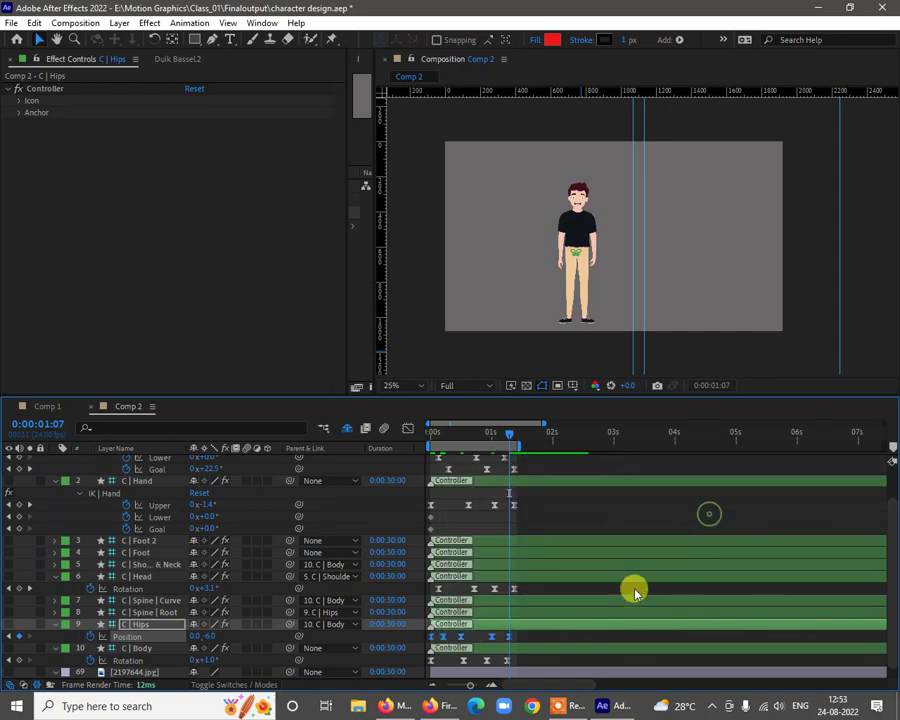
# Play the full animation from the first frame to check the eased hip sway with the whole figure in view
pyautogui.press('.')
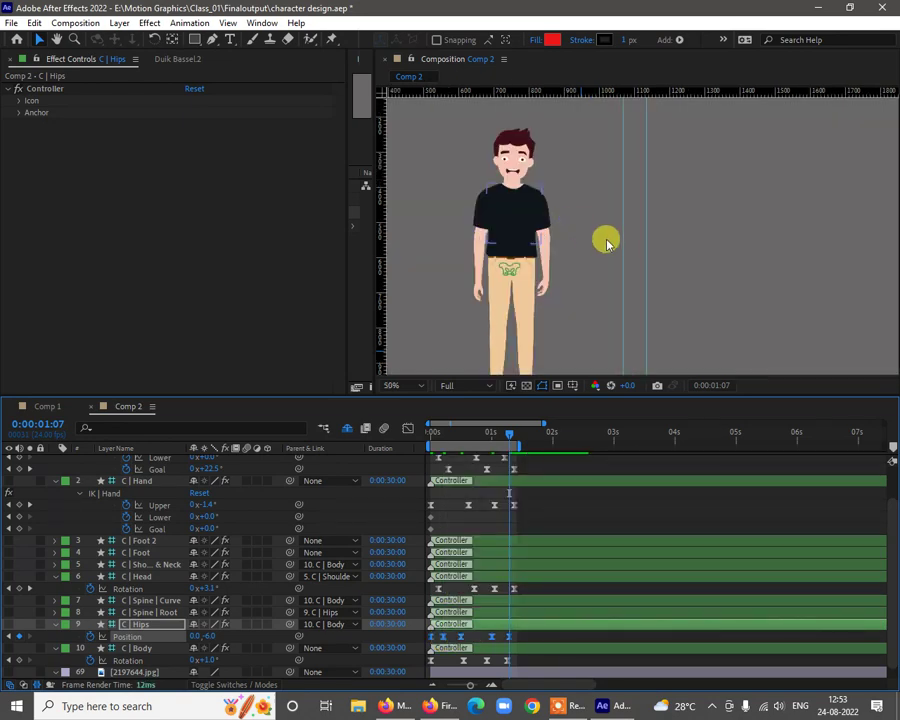
pyautogui.moveTo(621, 251); pyautogui.dragTo(643, 220)
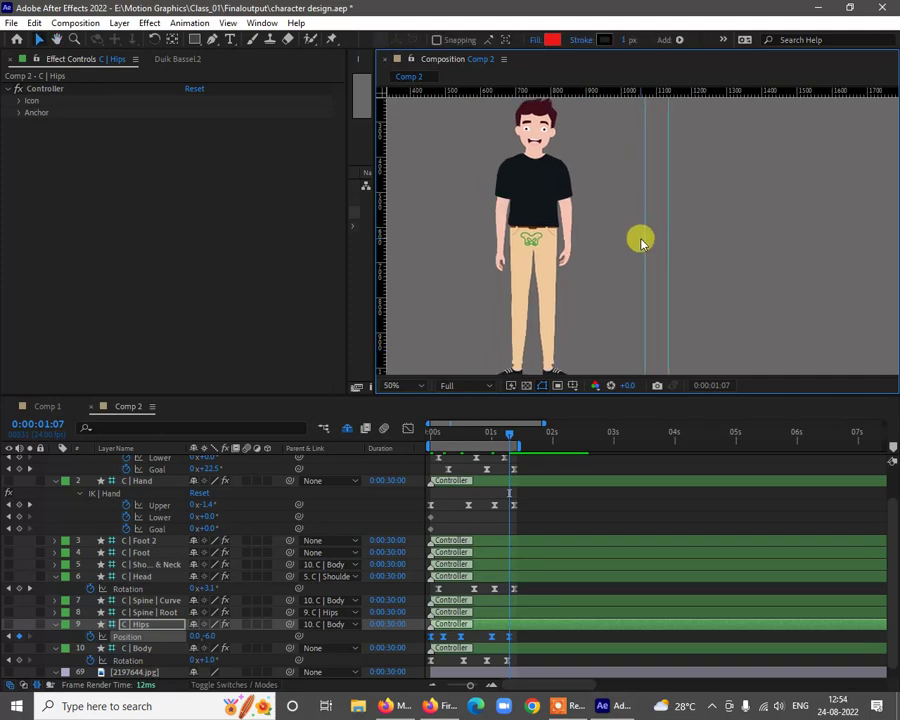
pyautogui.press(',')
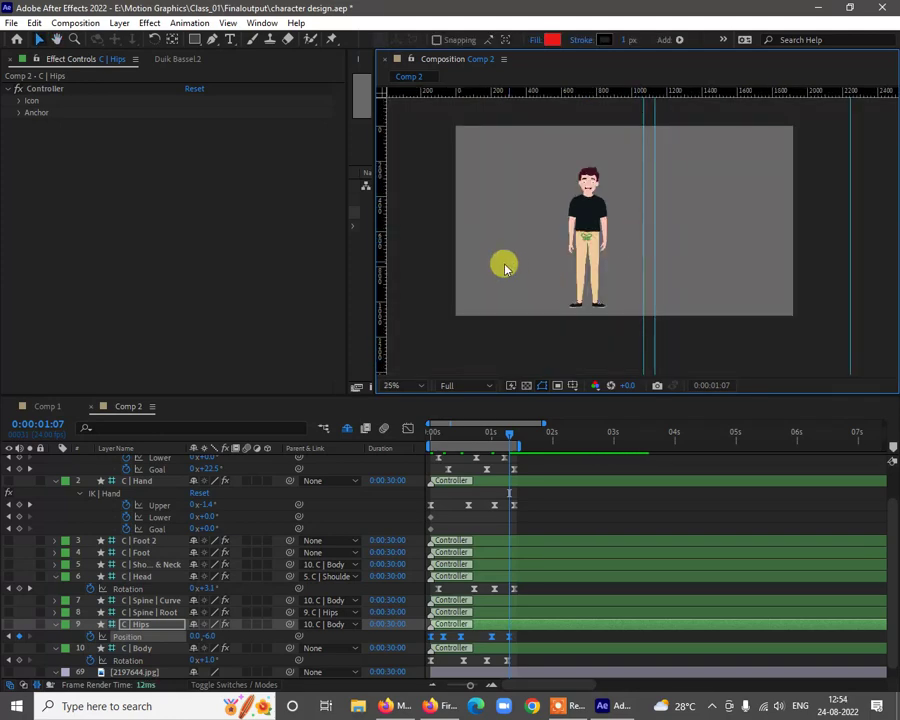
pyautogui.moveTo(508, 437); pyautogui.dragTo(395, 452)
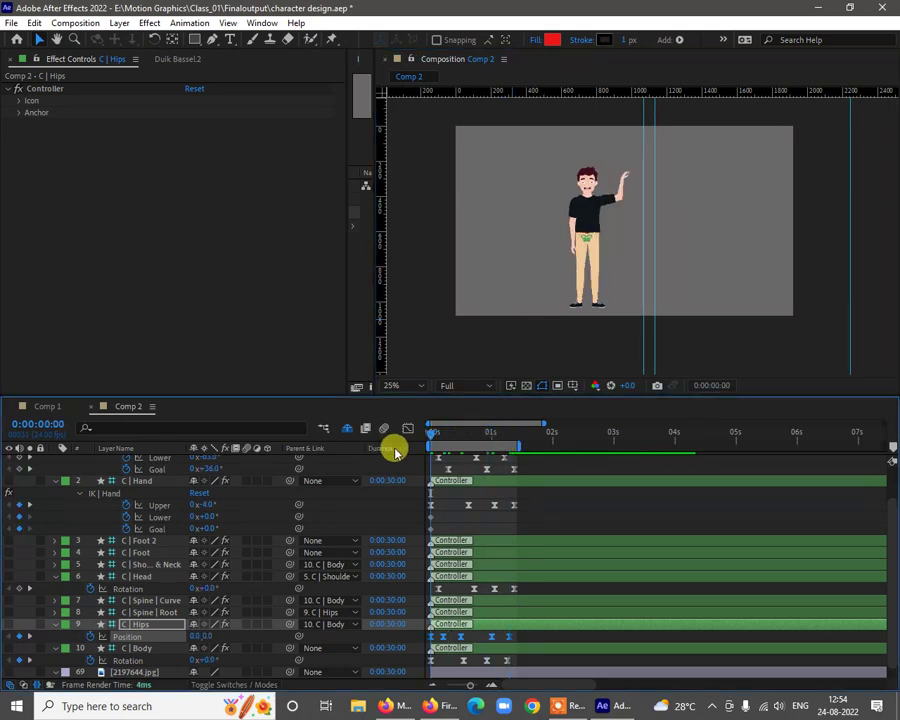
pyautogui.click(576, 490)
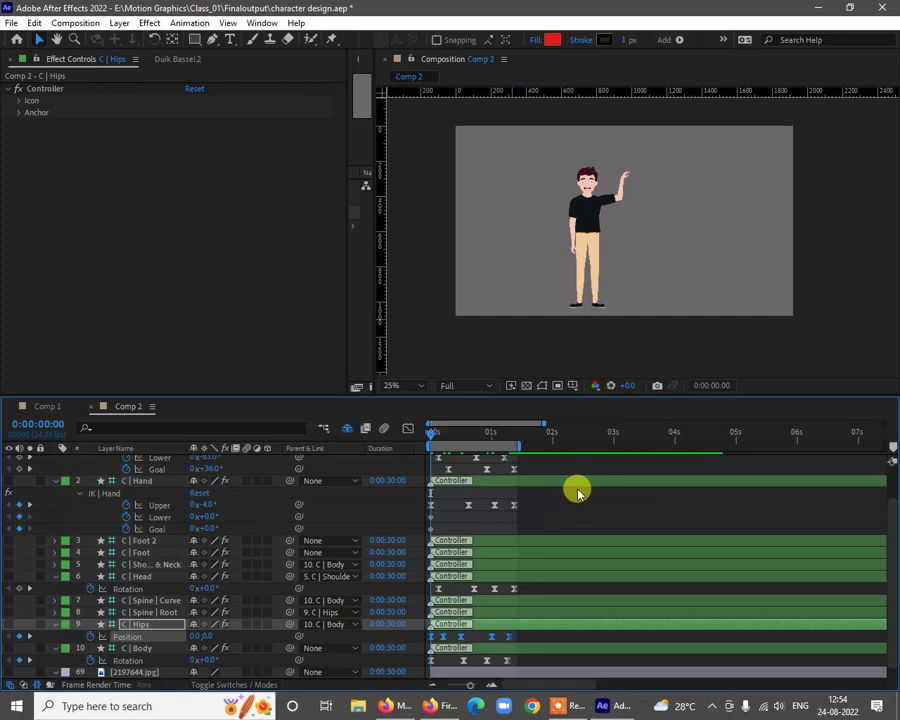
pyautogui.press('space')
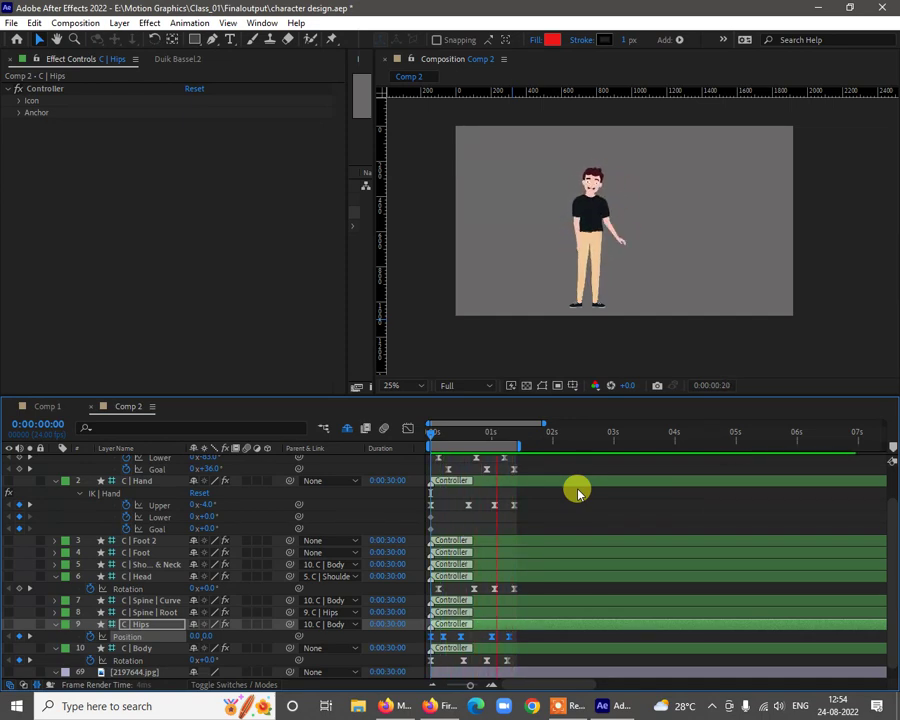
pyautogui.press('space')
# Set the Y value of the C | Hips Position keyframes at 0:00:01:07, 0:00:01:00 and 0:00:00:12 to 0
pyautogui.click(569, 648)
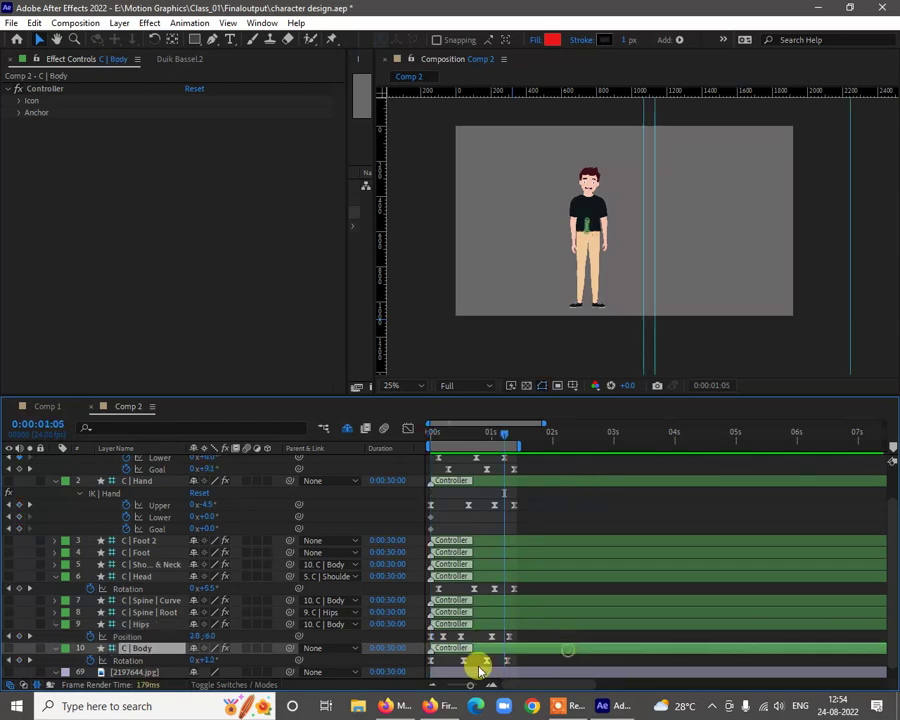
pyautogui.click(30, 637)
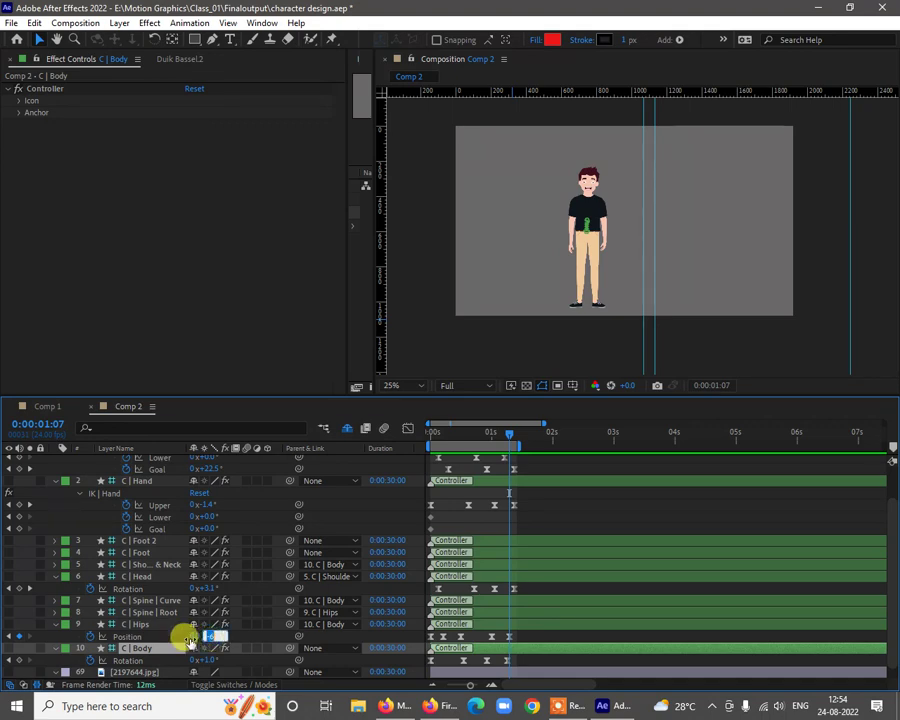
pyautogui.click(188, 637)
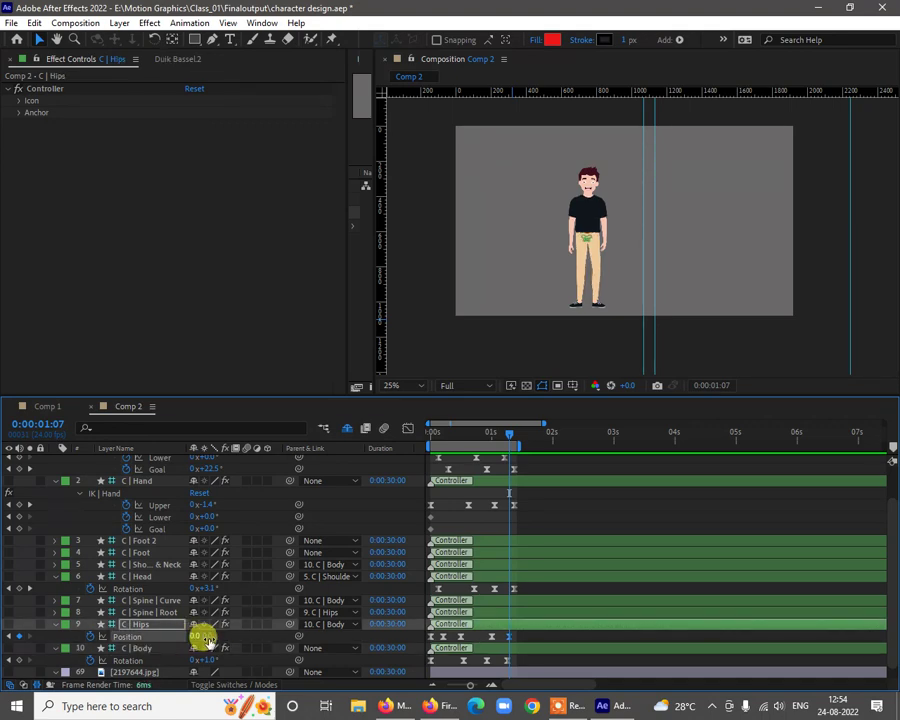
pyautogui.click(10, 638)
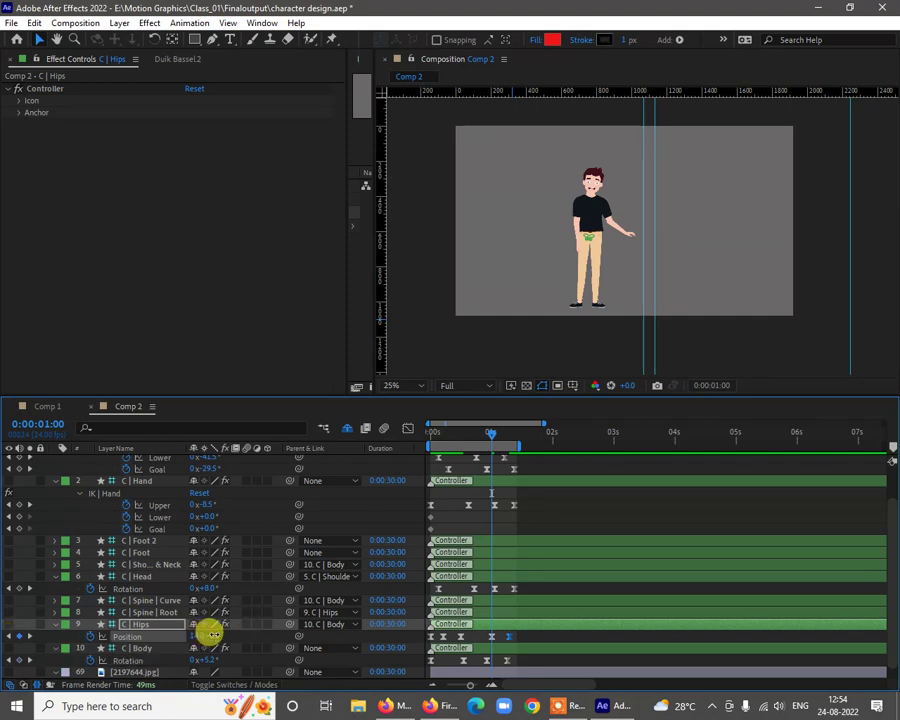
pyautogui.click(213, 635)
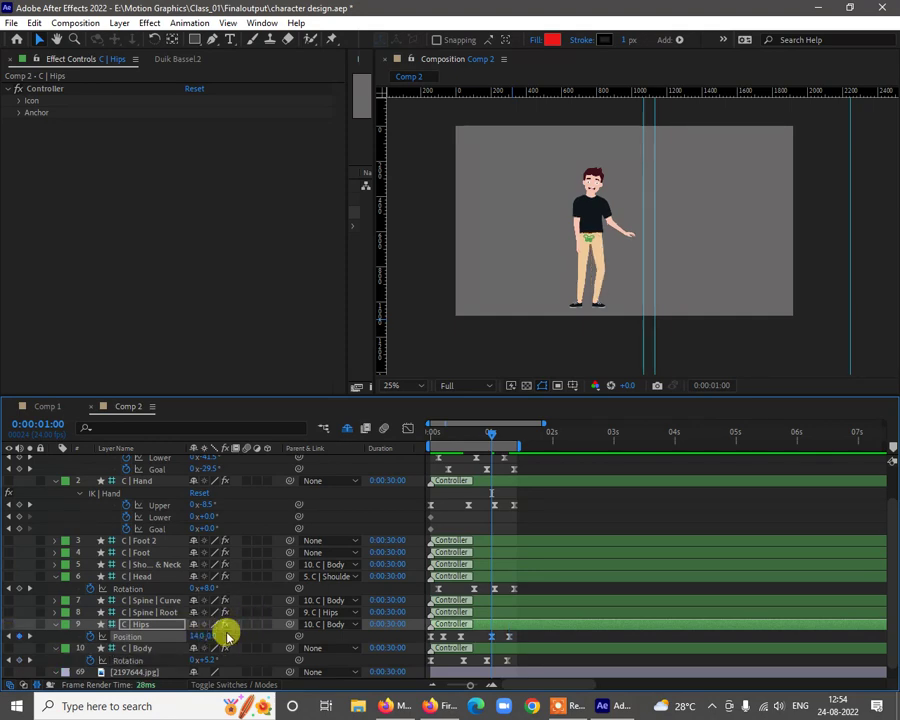
pyautogui.click(18, 636)
pyautogui.click(8, 637)
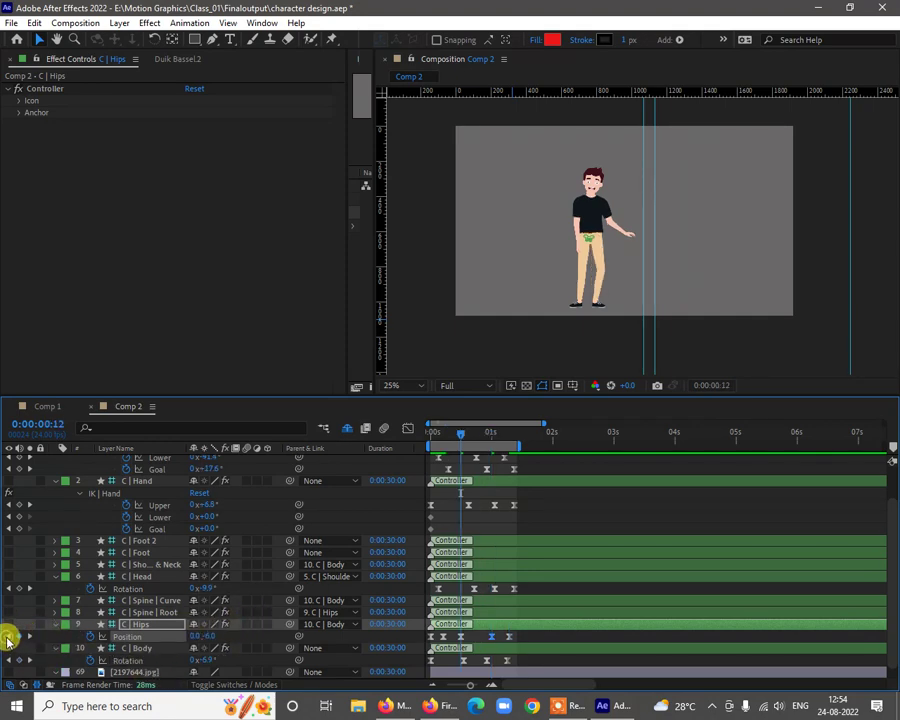
pyautogui.click(208, 637)
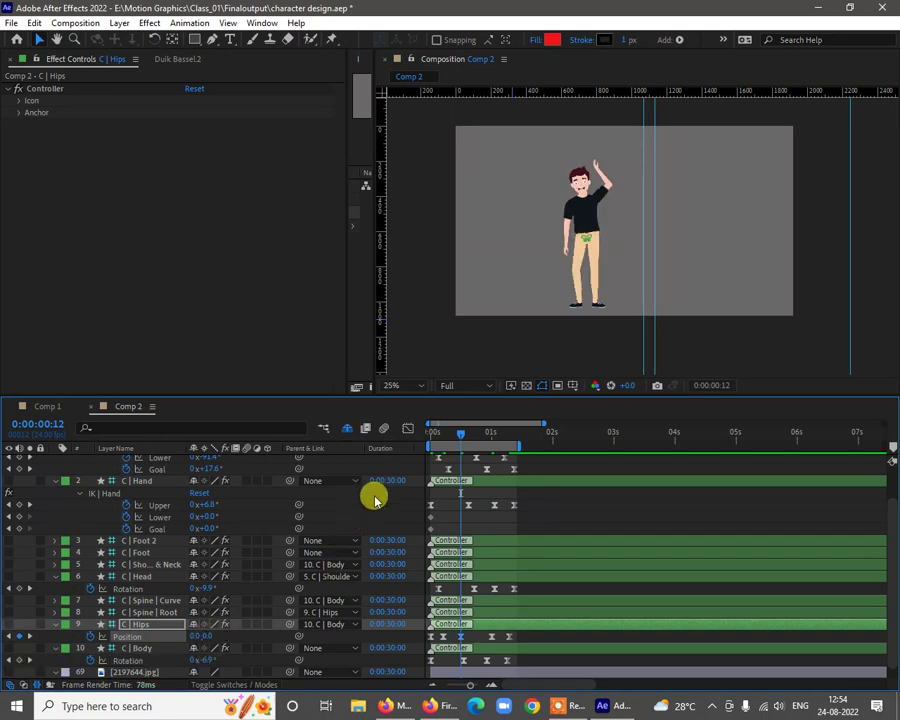
# Play the animation from the first frame to check the hip sway without the vertical offset
pyautogui.moveTo(455, 434); pyautogui.dragTo(392, 449)
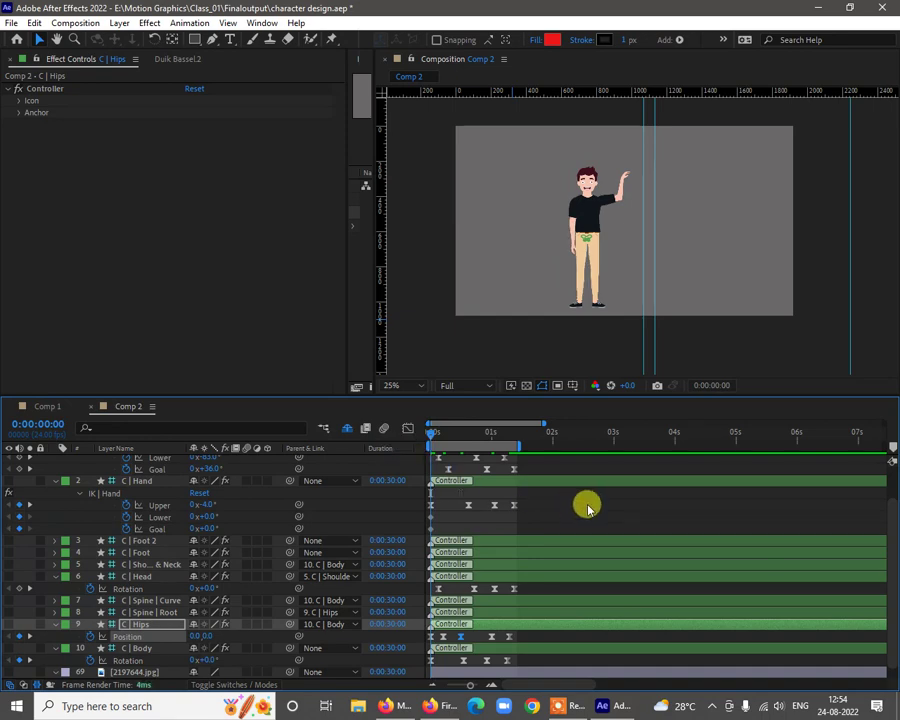
pyautogui.press('space')
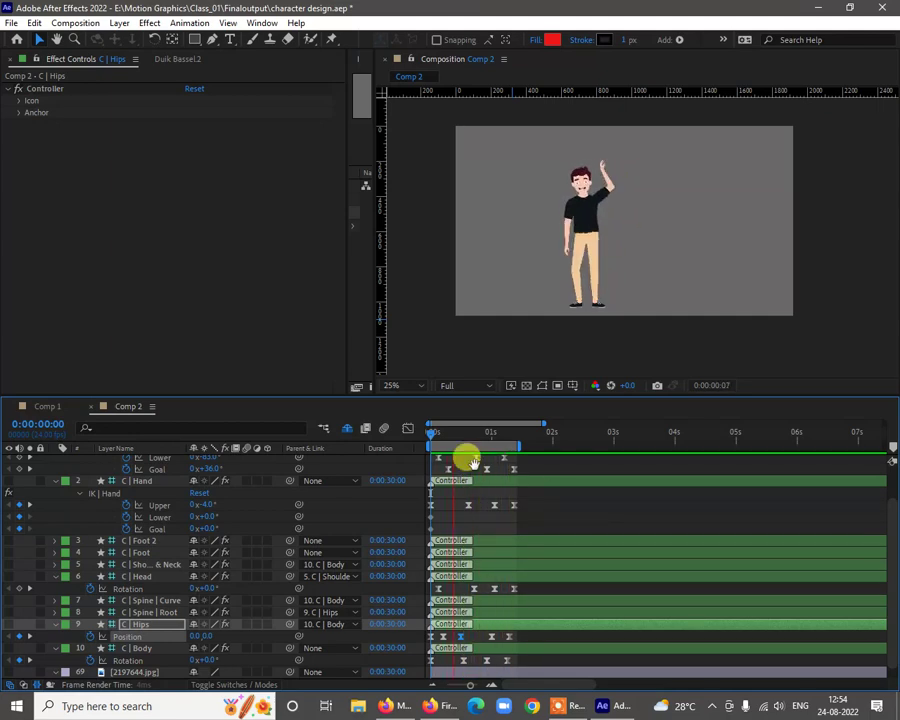
pyautogui.press('space')
# Keyframe the C | Foot 2 Position at 790, 997 on 0:00:00:00 and 790, 960 on 0:00:00:12
pyautogui.moveTo(460, 437)
pyautogui.mouseDown()
pyautogui.moveTo(416, 443)
pyautogui.moveTo(458, 434)
pyautogui.moveTo(463, 444)
pyautogui.mouseUp()
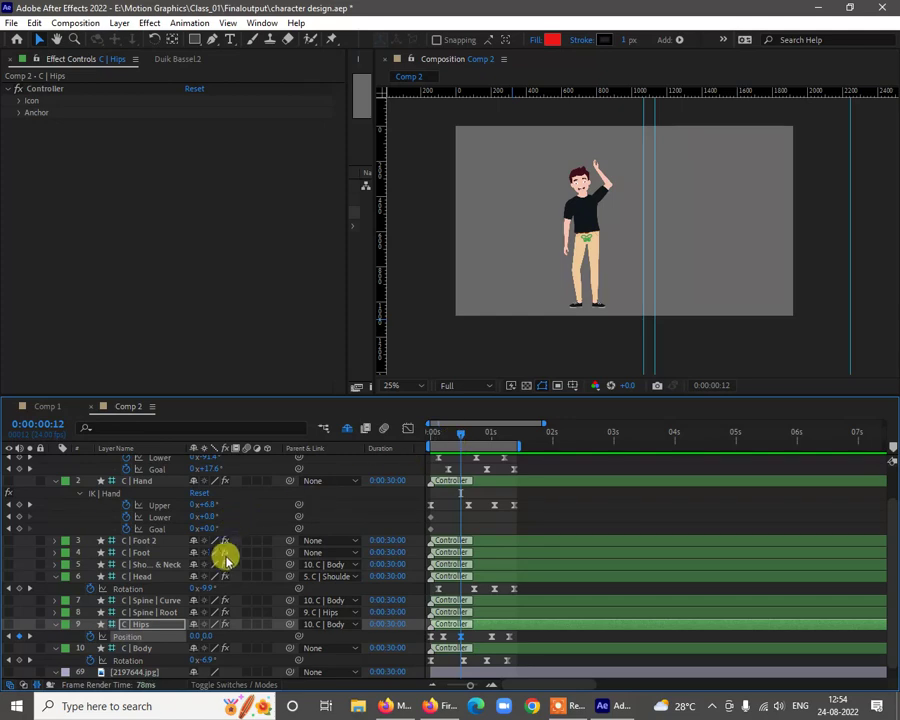
pyautogui.click(146, 553)
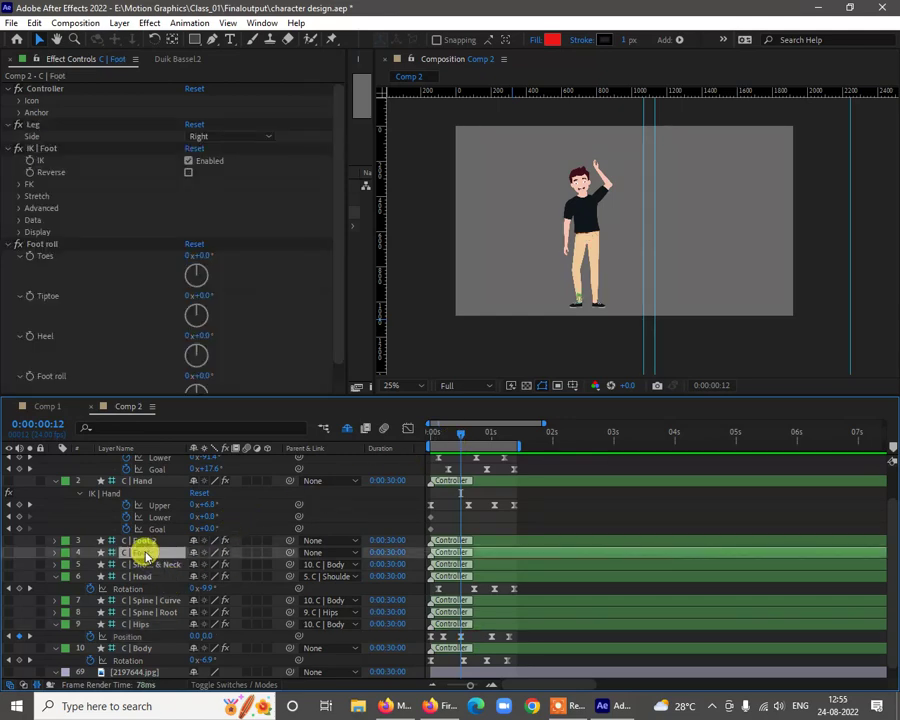
pyautogui.click(150, 541)
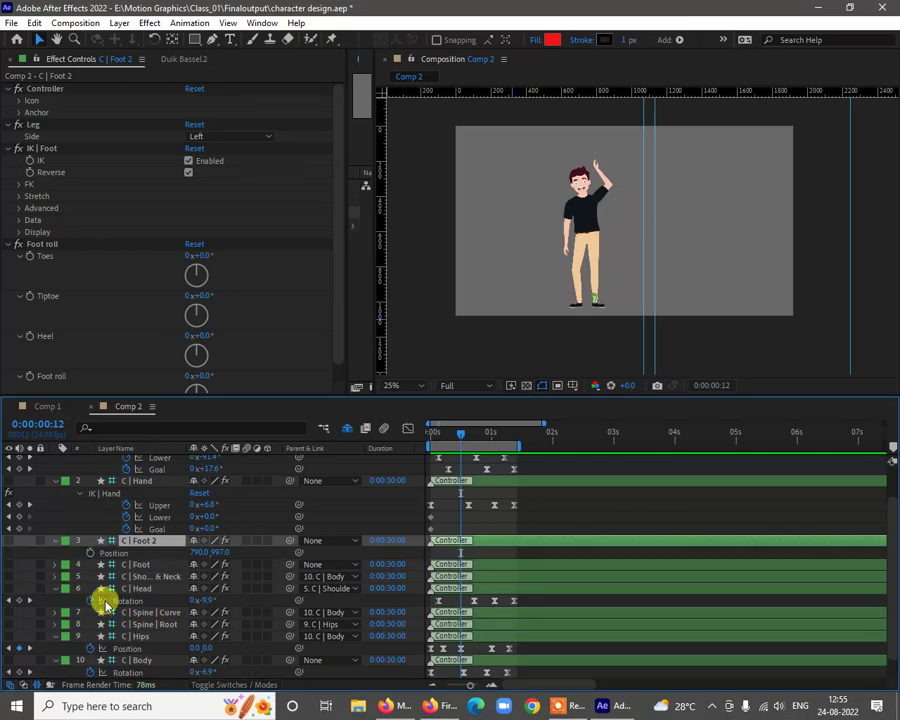
pyautogui.press('p')
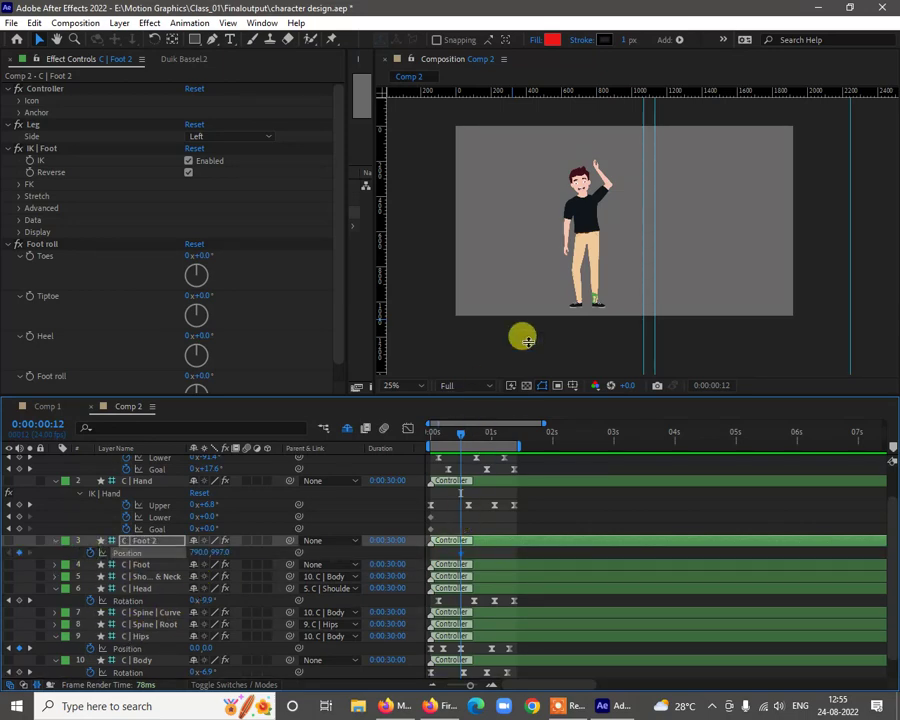
pyautogui.scroll(2, 607, 261)
pyautogui.moveTo(638, 267); pyautogui.dragTo(655, 210)
pyautogui.press('v')
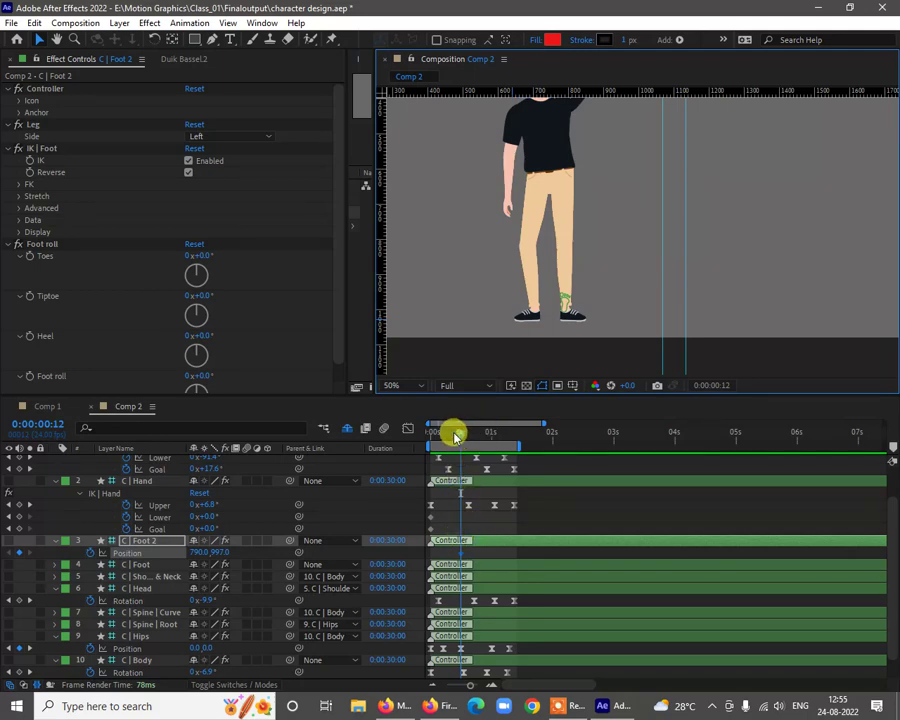
pyautogui.moveTo(453, 436); pyautogui.dragTo(412, 438)
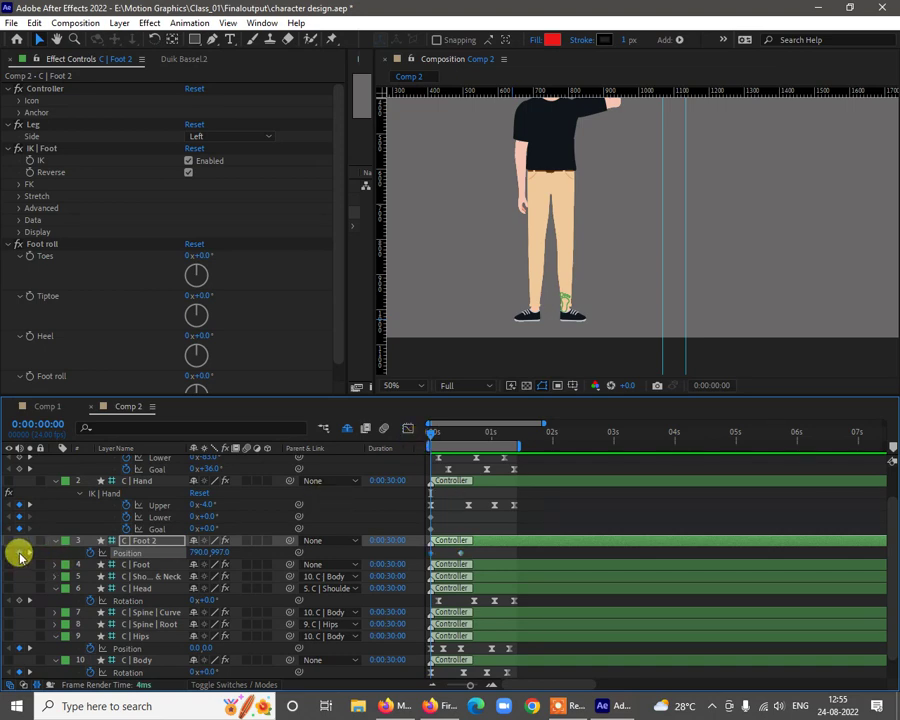
pyautogui.moveTo(436, 437); pyautogui.dragTo(466, 435)
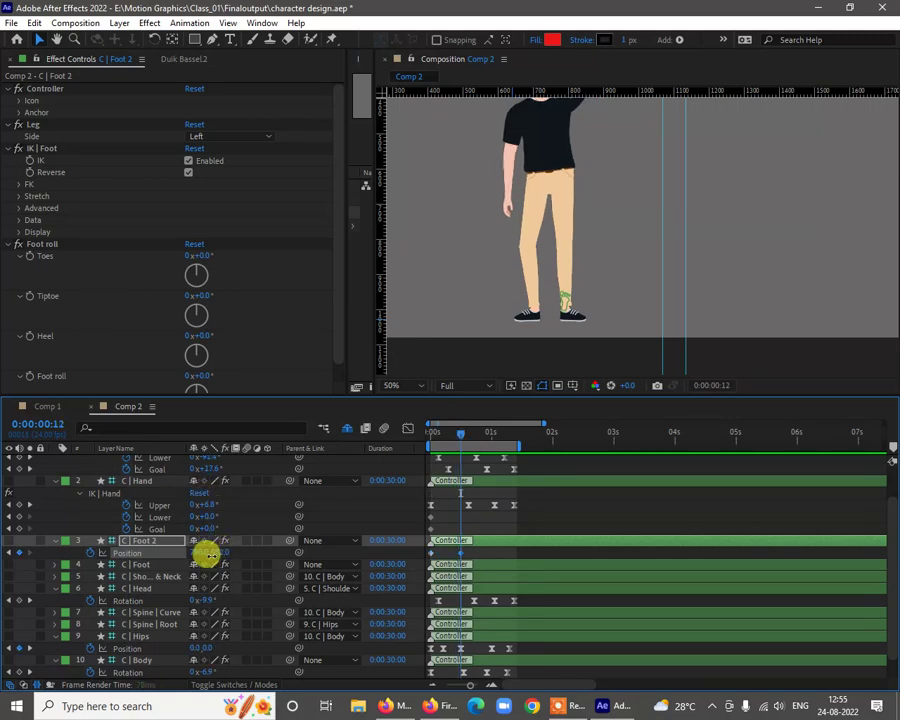
pyautogui.moveTo(207, 553); pyautogui.dragTo(193, 556)
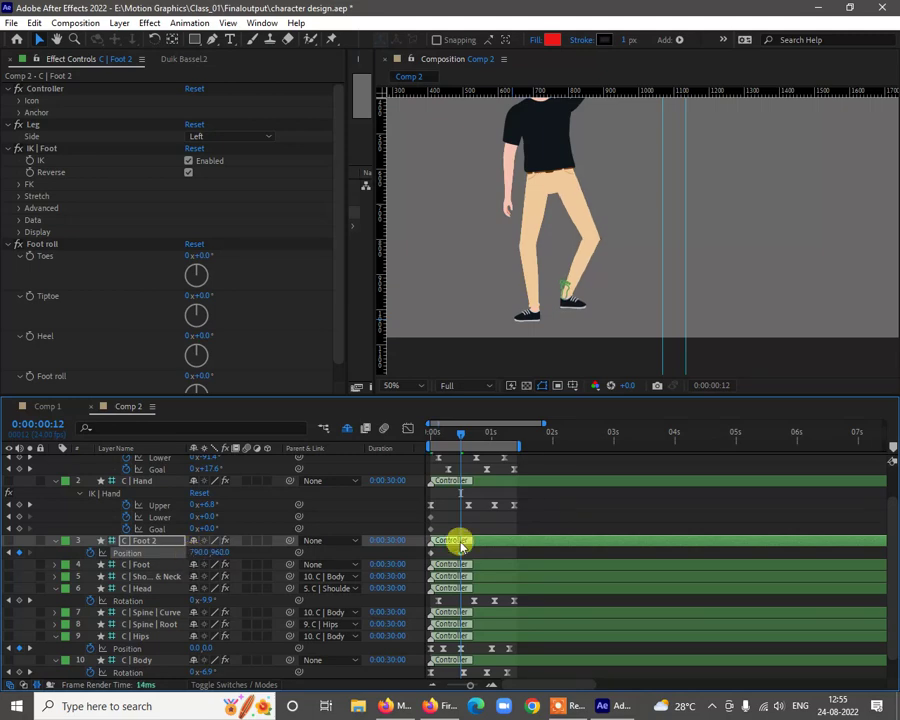
# Keyframe the C | Foot 2 Position at 857, 998 on 0:00:01:01 so the foot lands further out
pyautogui.moveTo(470, 438); pyautogui.dragTo(495, 443)
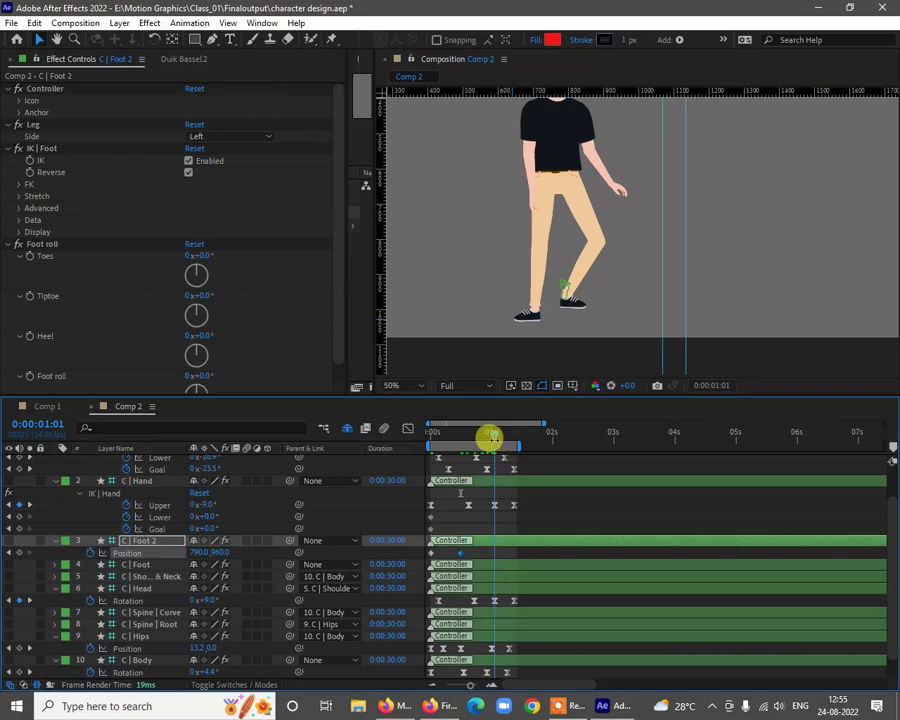
pyautogui.click(575, 300)
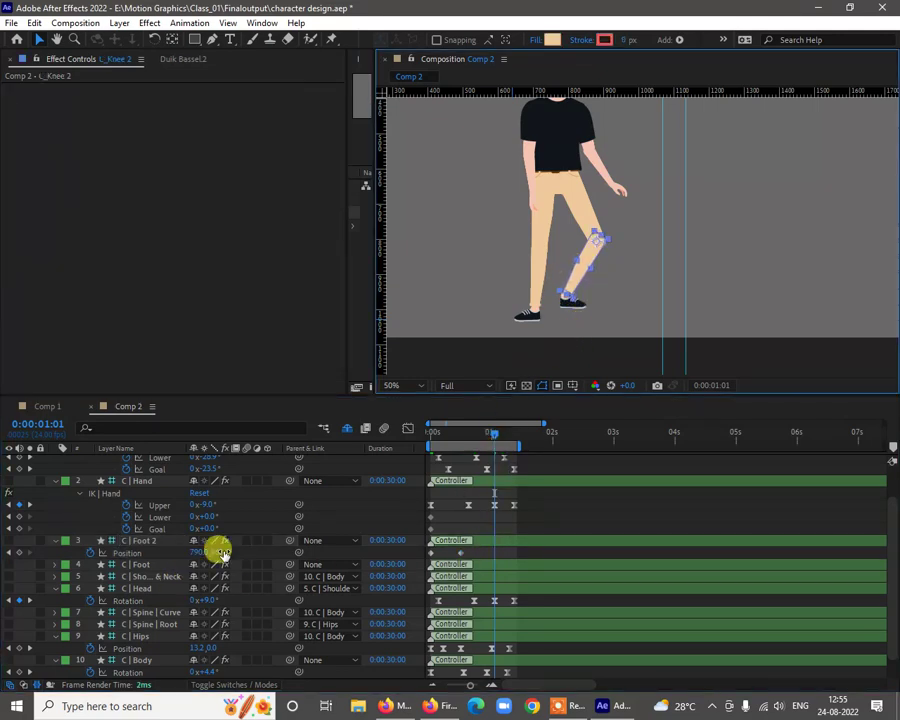
pyautogui.moveTo(220, 550)
pyautogui.mouseDown()
pyautogui.moveTo(287, 548)
pyautogui.moveTo(195, 547)
pyautogui.moveTo(234, 542)
pyautogui.mouseUp()
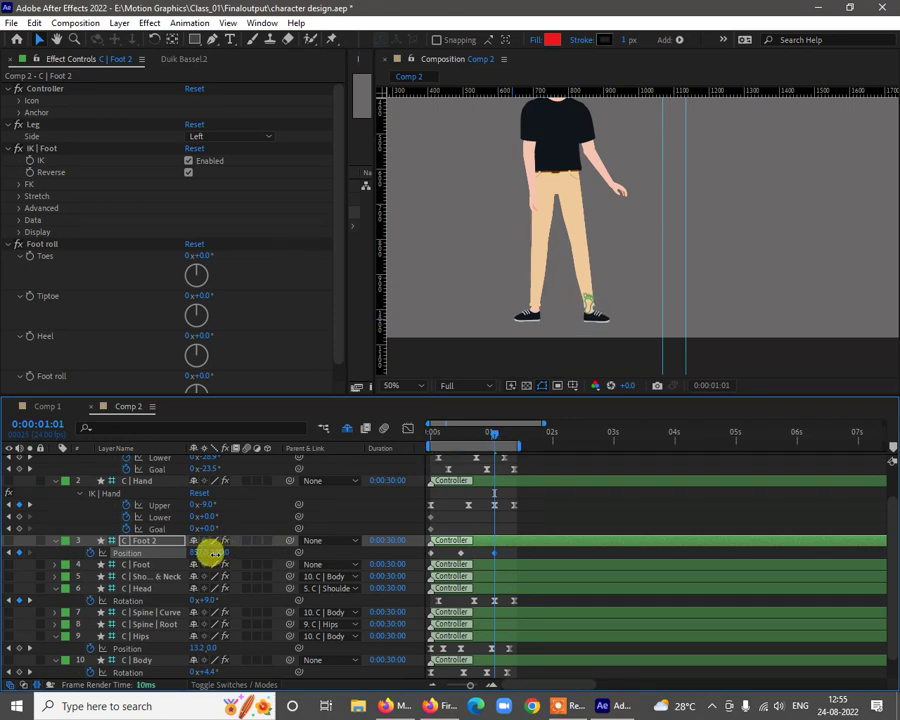
pyautogui.click(556, 553)
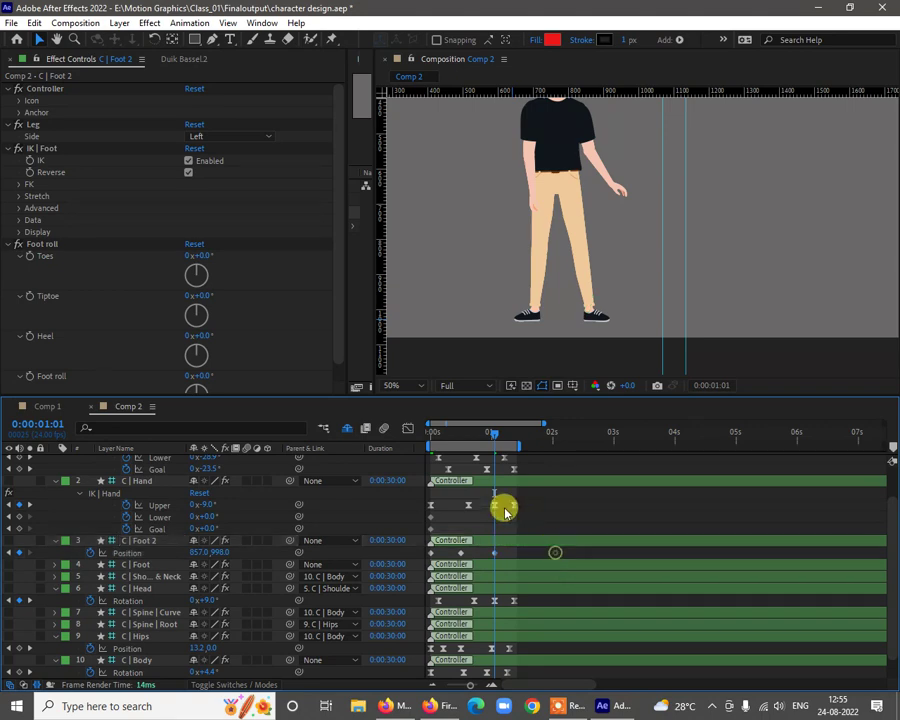
# Play the animation from the start to check the sidestep of the lifted foot
pyautogui.moveTo(475, 441); pyautogui.dragTo(398, 446)
pyautogui.press('space')
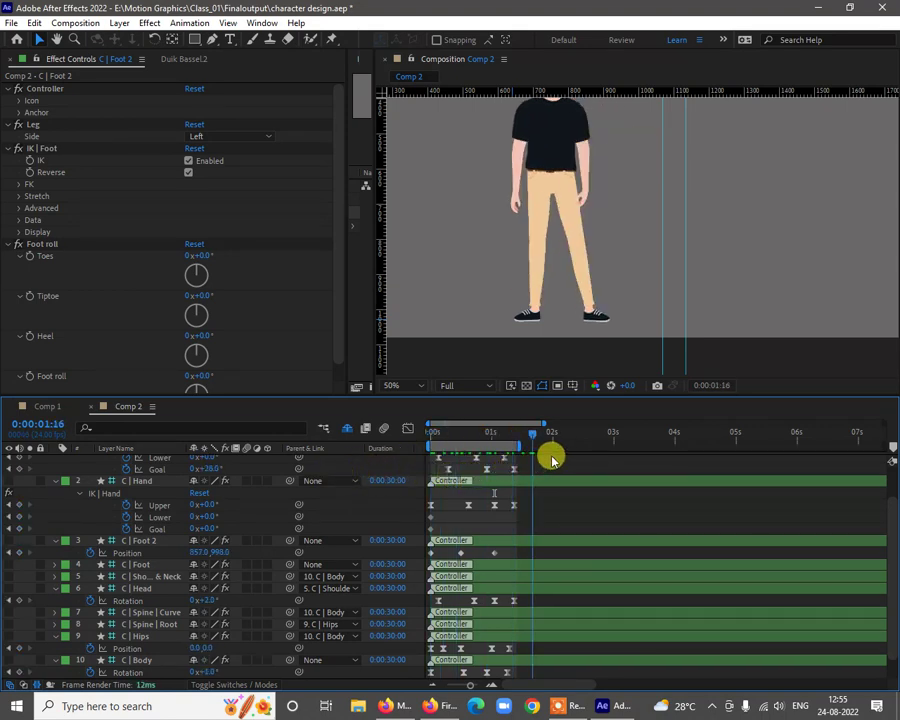
pyautogui.press('space')
# Apply Easy Ease to all three Position keyframes of C | Foot 2
pyautogui.moveTo(508, 548); pyautogui.dragTo(423, 556)
pyautogui.rightClick(462, 553)
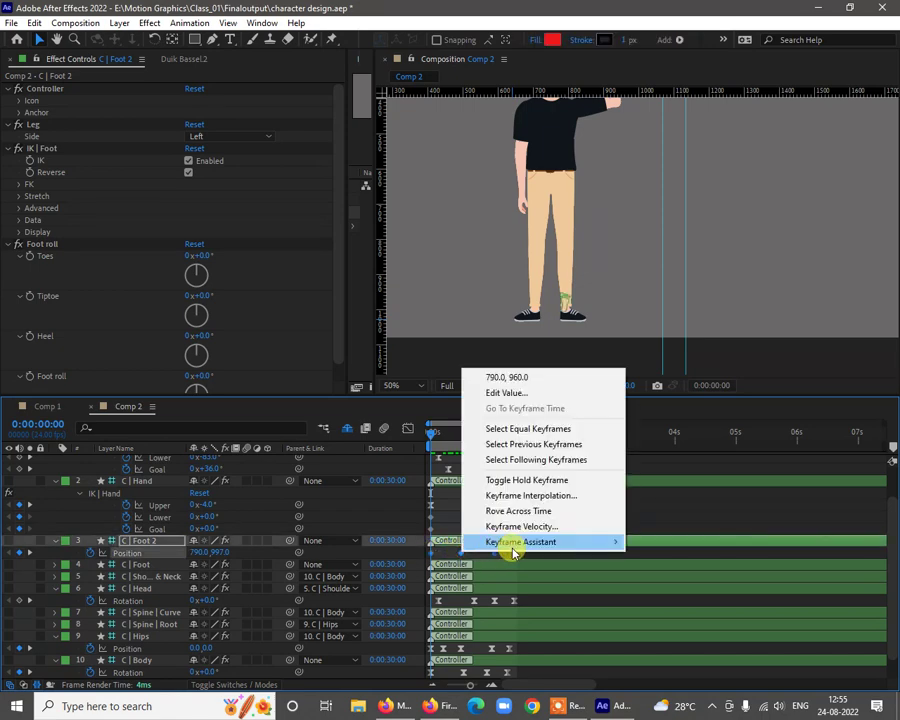
pyautogui.moveTo(623, 558)
pyautogui.click(635, 587)
# Show the whole character and play the animation to check the eased foot step
pyautogui.scroll(-2, 605, 298)
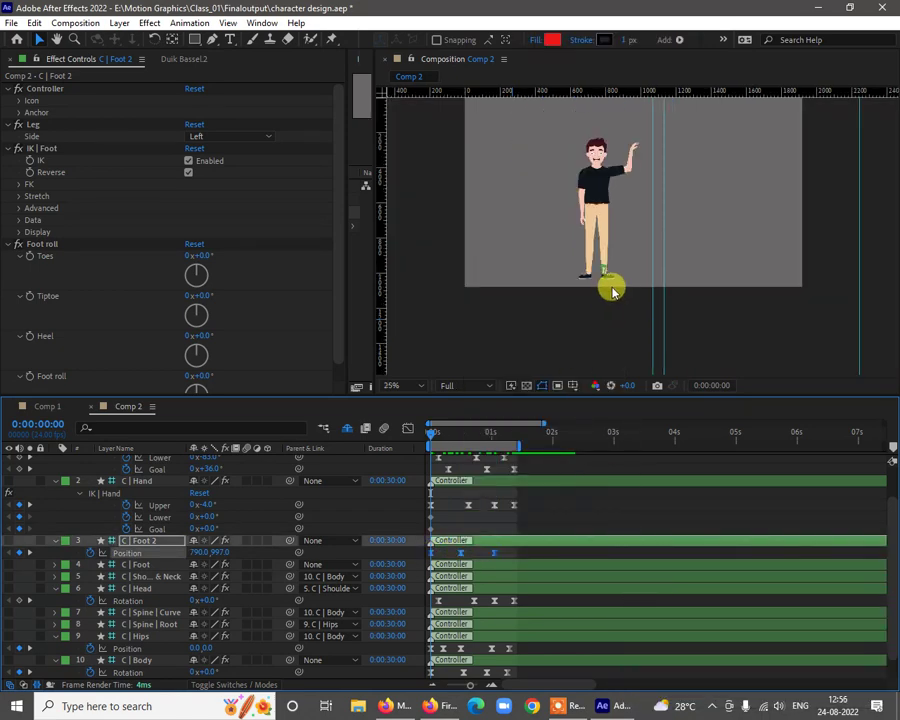
pyautogui.moveTo(479, 435); pyautogui.dragTo(358, 437)
pyautogui.press('space')
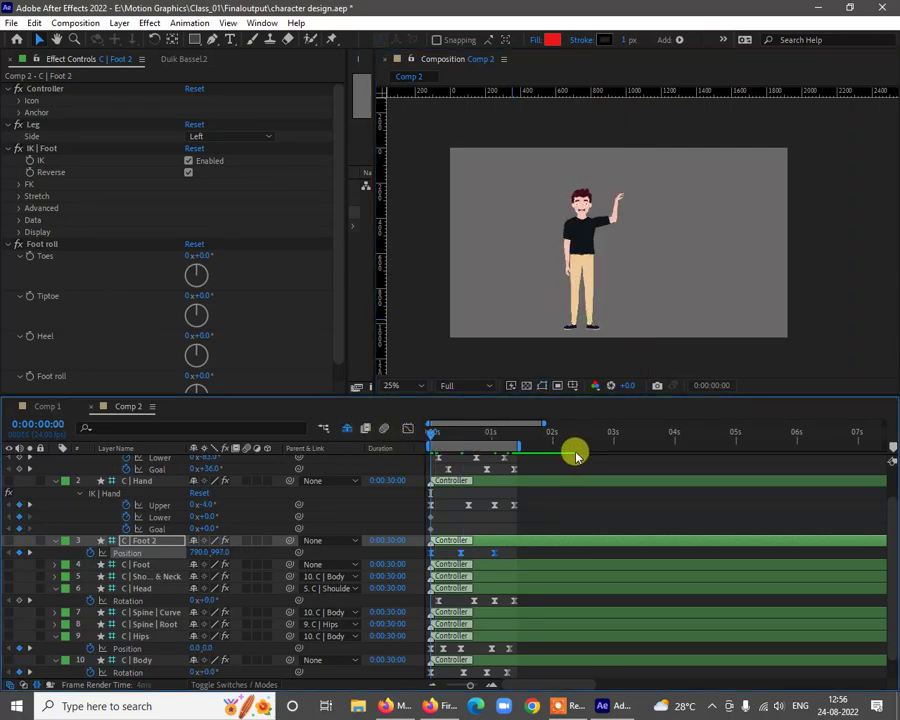
pyautogui.press('space')
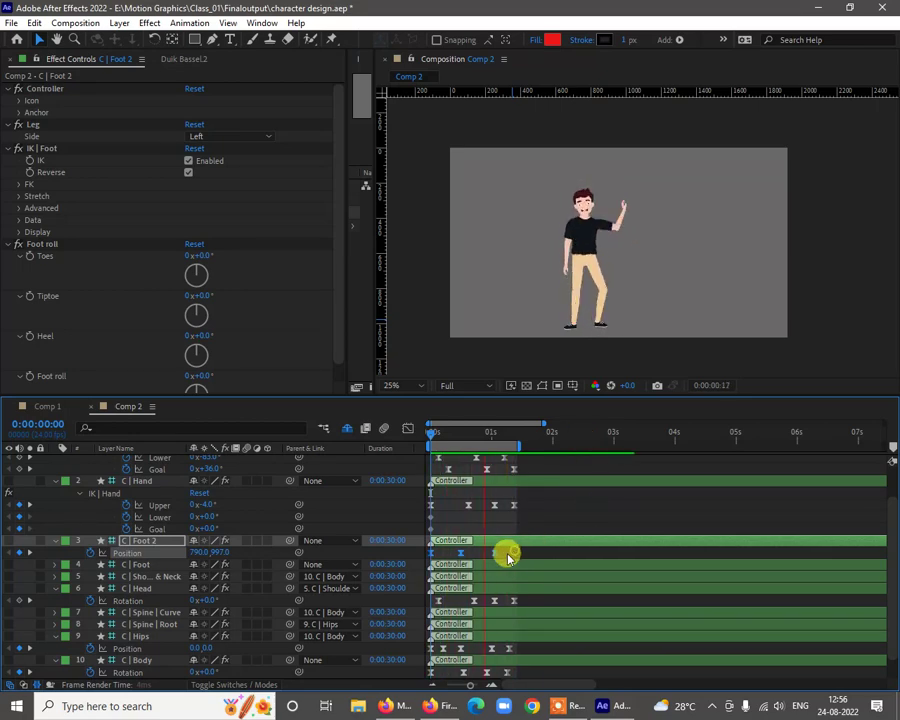
pyautogui.press('space')
# Move the second and third C | Foot 2 Position keyframes earlier, to about frames 8 and 18, and play back the faster step
pyautogui.click(474, 556)
pyautogui.moveTo(461, 553); pyautogui.dragTo(451, 554)
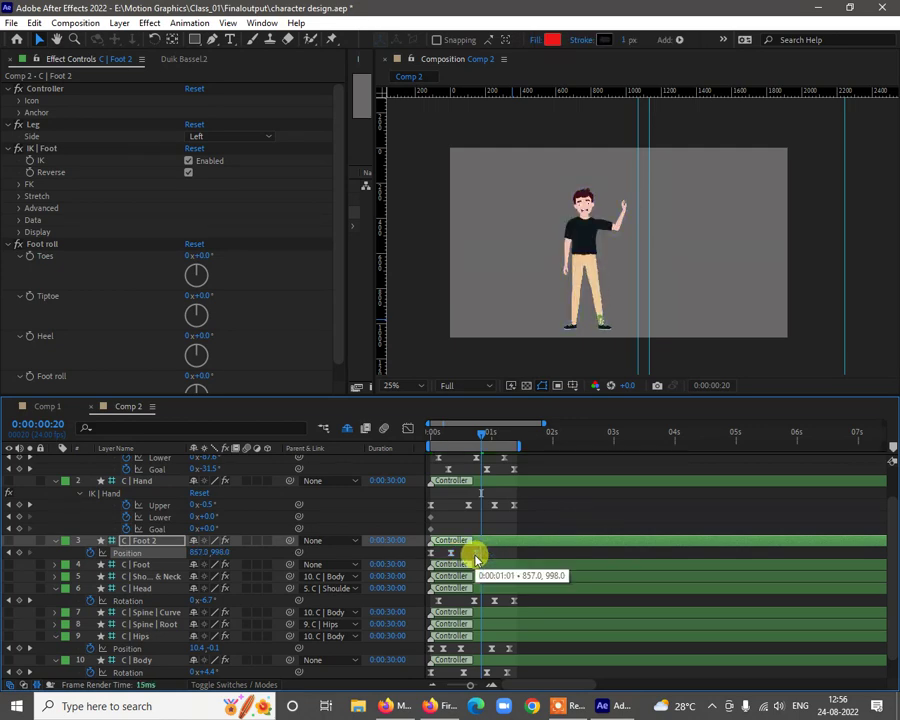
pyautogui.moveTo(470, 433); pyautogui.dragTo(398, 450)
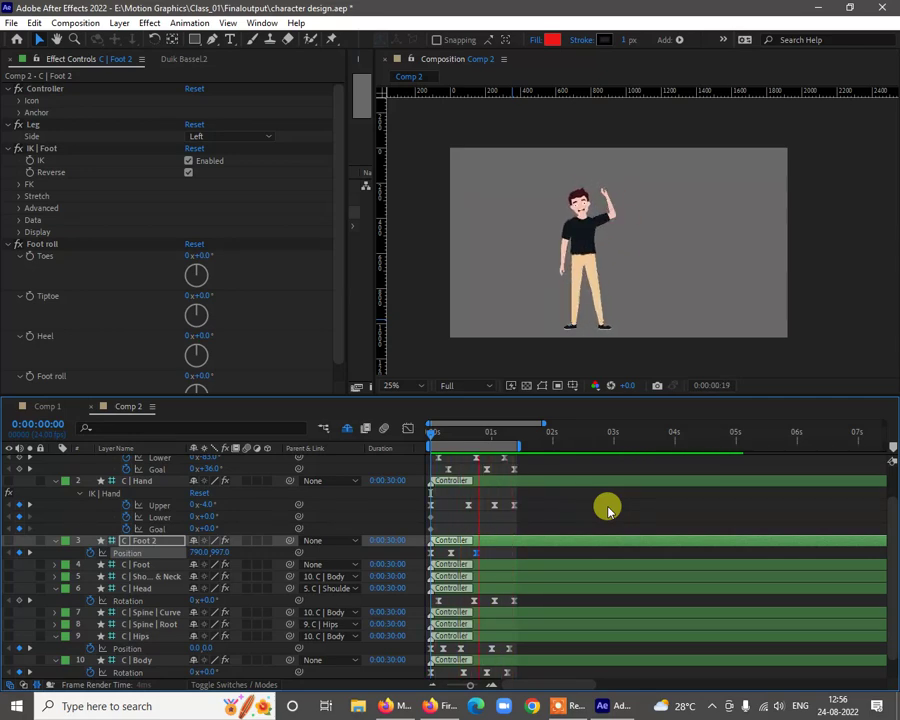
pyautogui.press('space')
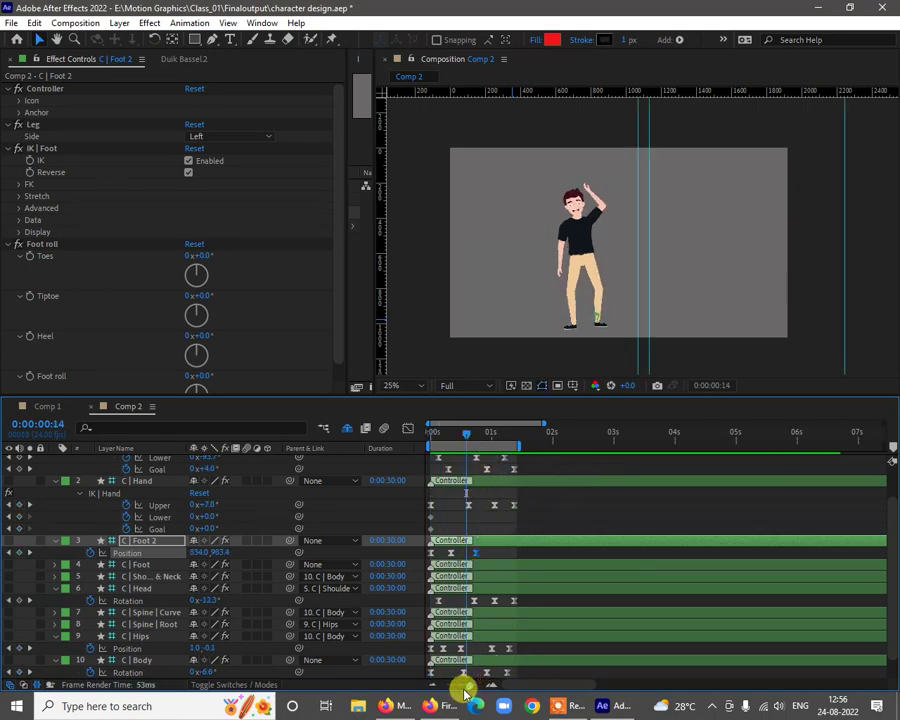
# Add a C | Foot 2 Position keyframe at 834, 966.4 on 0:00:00:14 to keep the foot raised longer
pyautogui.moveTo(468, 686); pyautogui.dragTo(474, 687)
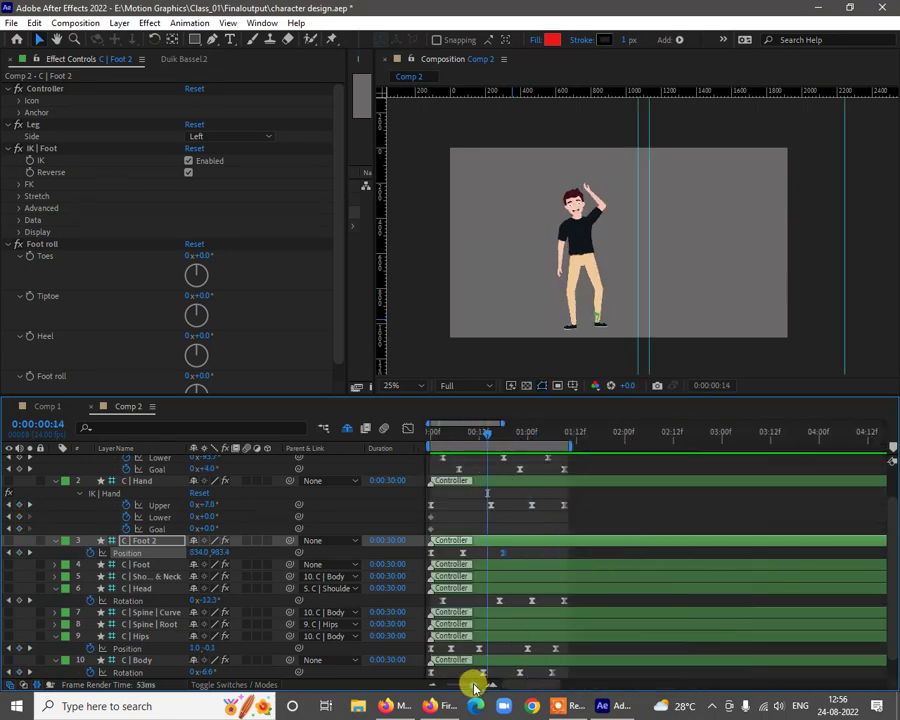
pyautogui.click(542, 555)
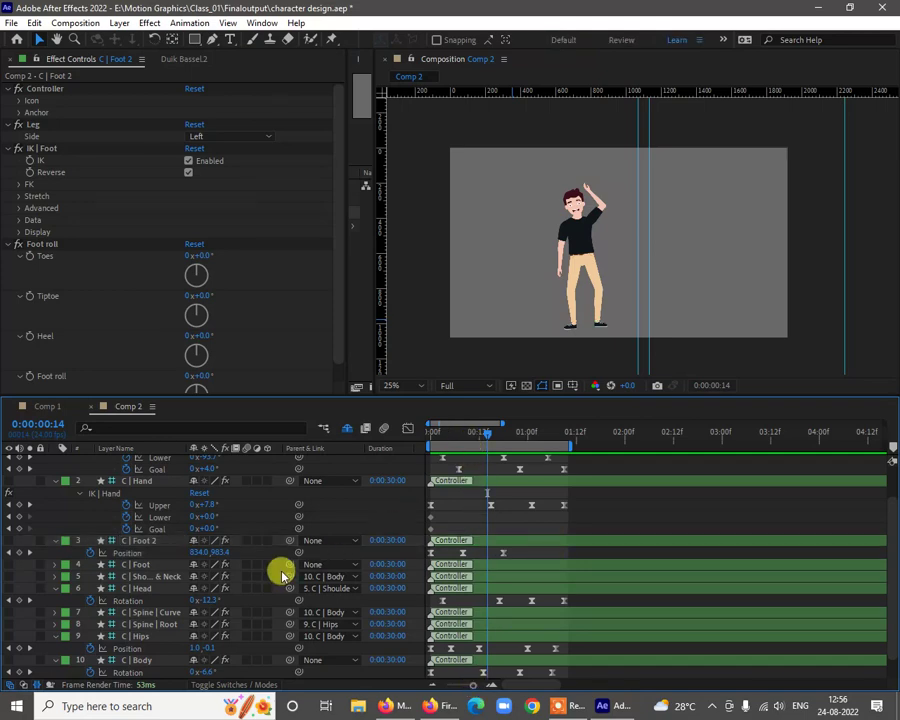
pyautogui.moveTo(218, 555); pyautogui.dragTo(209, 556)
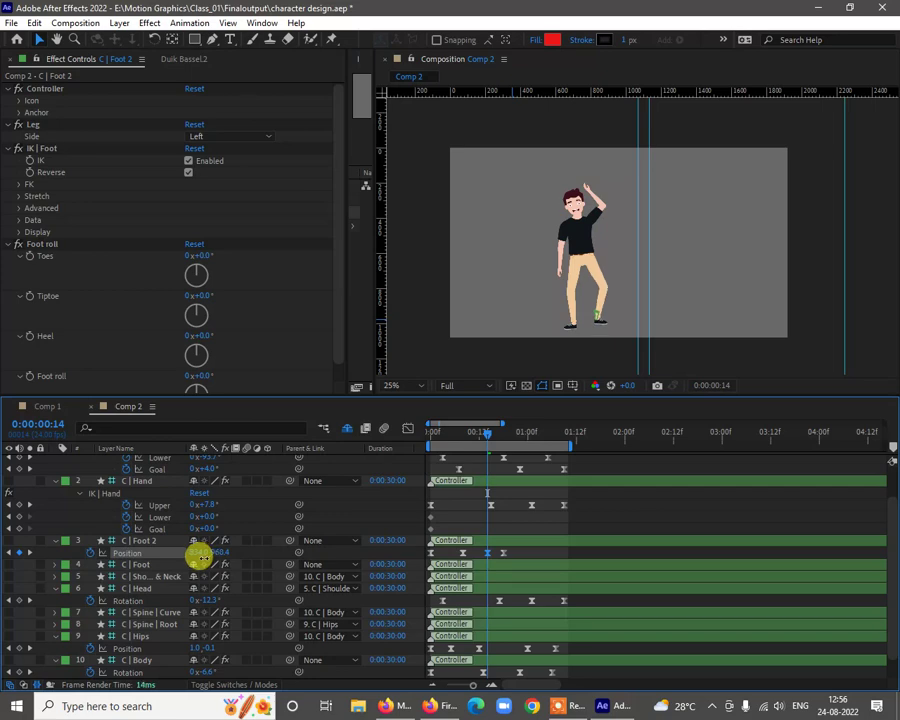
pyautogui.click(197, 557)
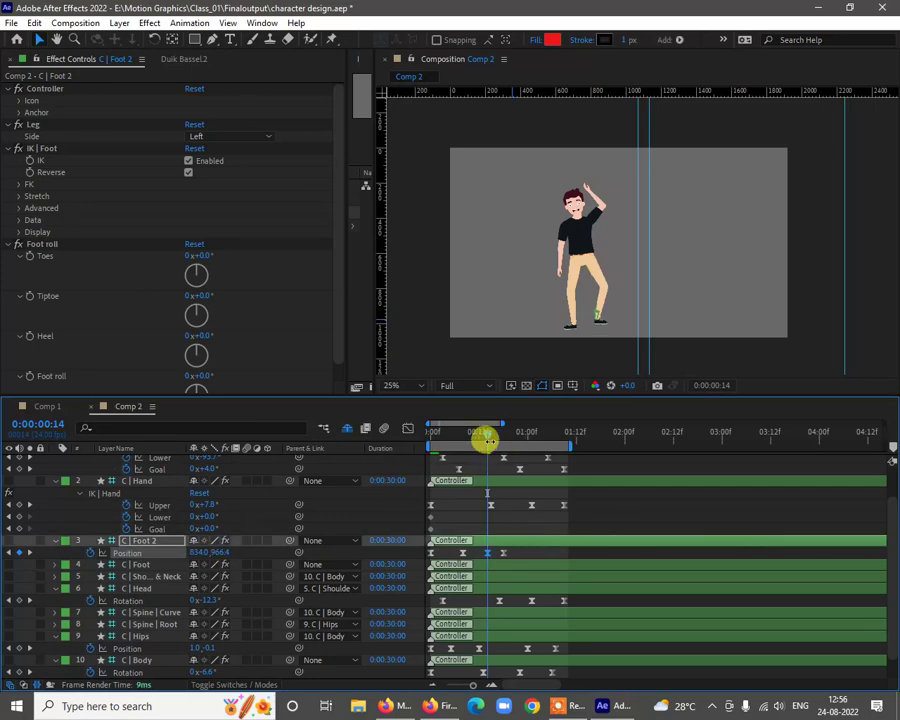
# Try out the Foot roll values of C | Foot 2 at frame 12, including Heel, and undo the changes
pyautogui.moveTo(502, 440); pyautogui.dragTo(482, 462)
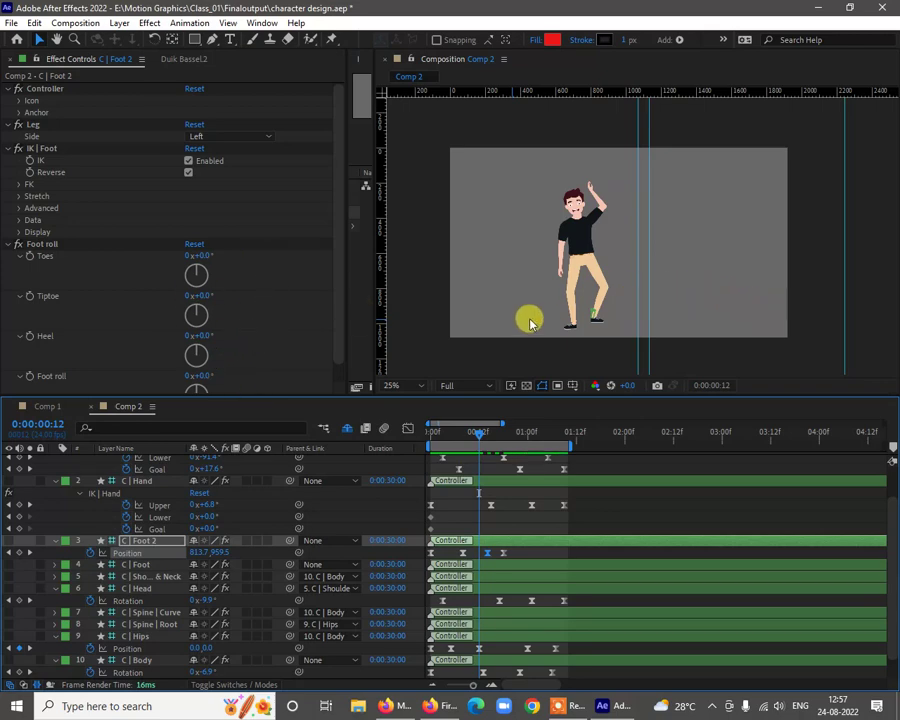
pyautogui.scroll(2, 572, 300)
pyautogui.press('h')
pyautogui.moveTo(601, 300); pyautogui.dragTo(631, 185)
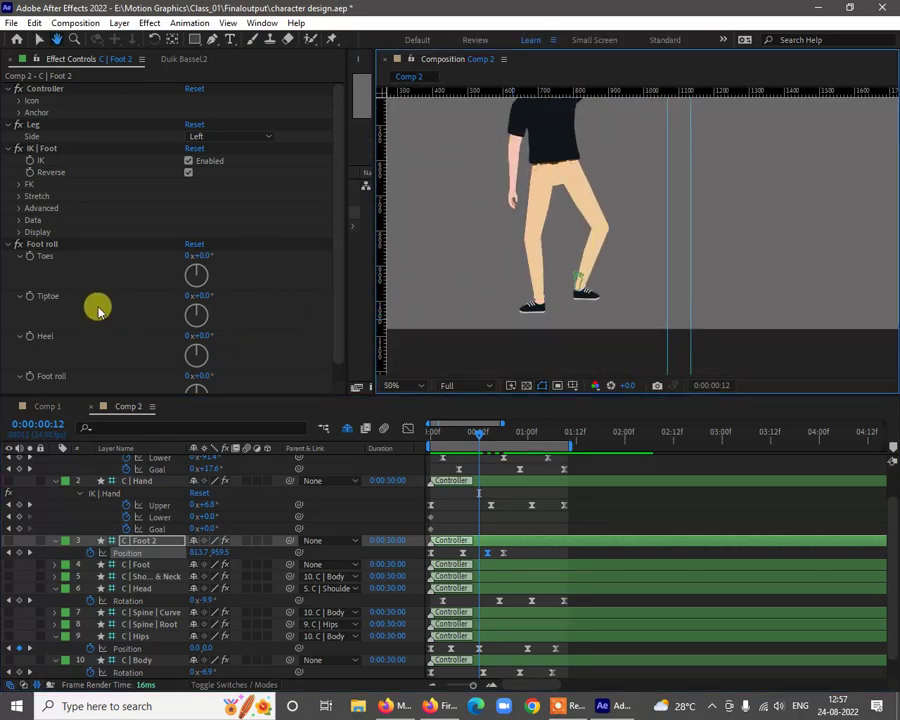
pyautogui.press('v')
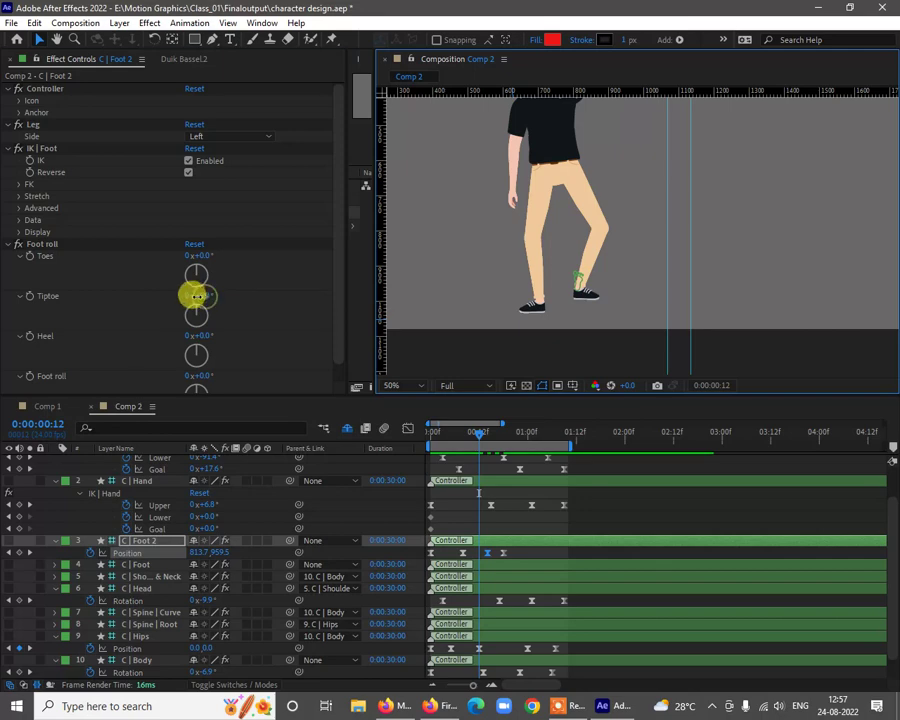
pyautogui.moveTo(197, 297); pyautogui.dragTo(213, 331)
pyautogui.hotkey('ctrl', 'z')
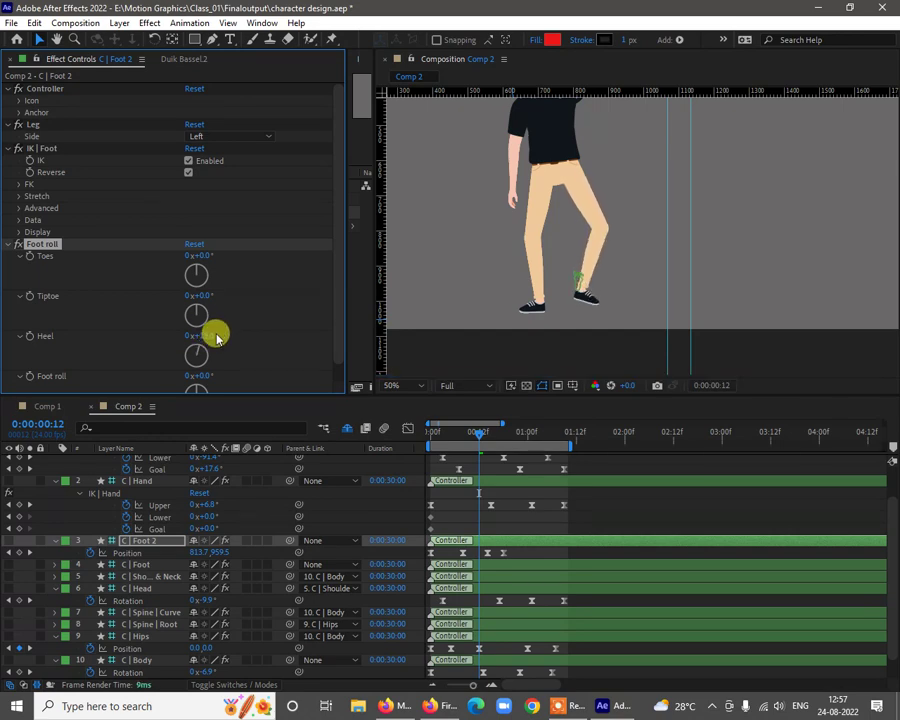
pyautogui.hotkey('ctrl', 'z')
pyautogui.hotkey('ctrl', 'z')
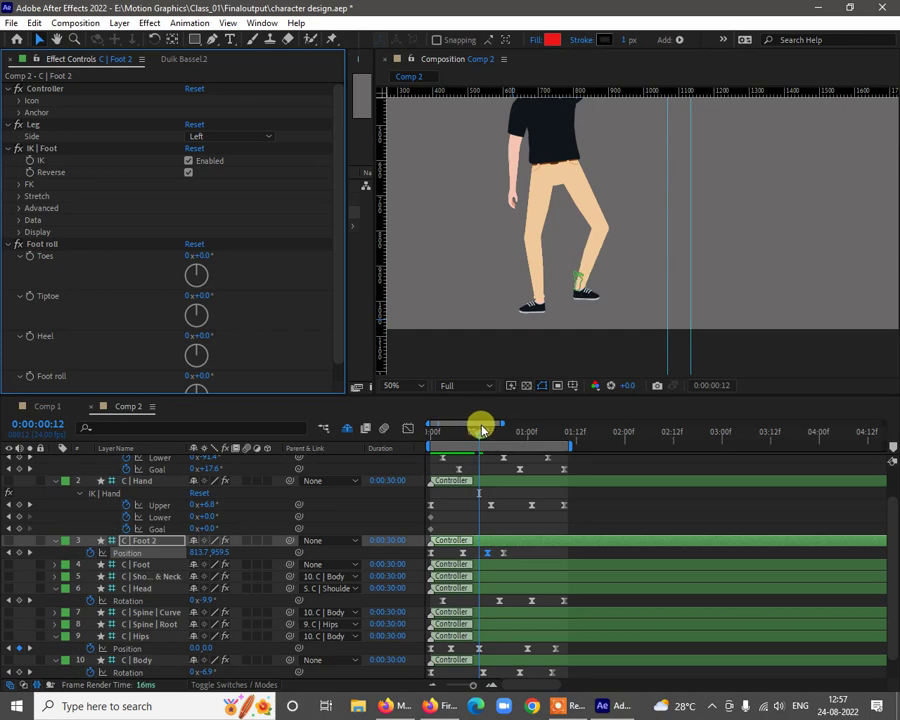
# Keyframe the Foot roll Heel of C | Foot 2 at 0° on frame 0 and 29° on frame 5
pyautogui.moveTo(478, 440); pyautogui.dragTo(452, 432)
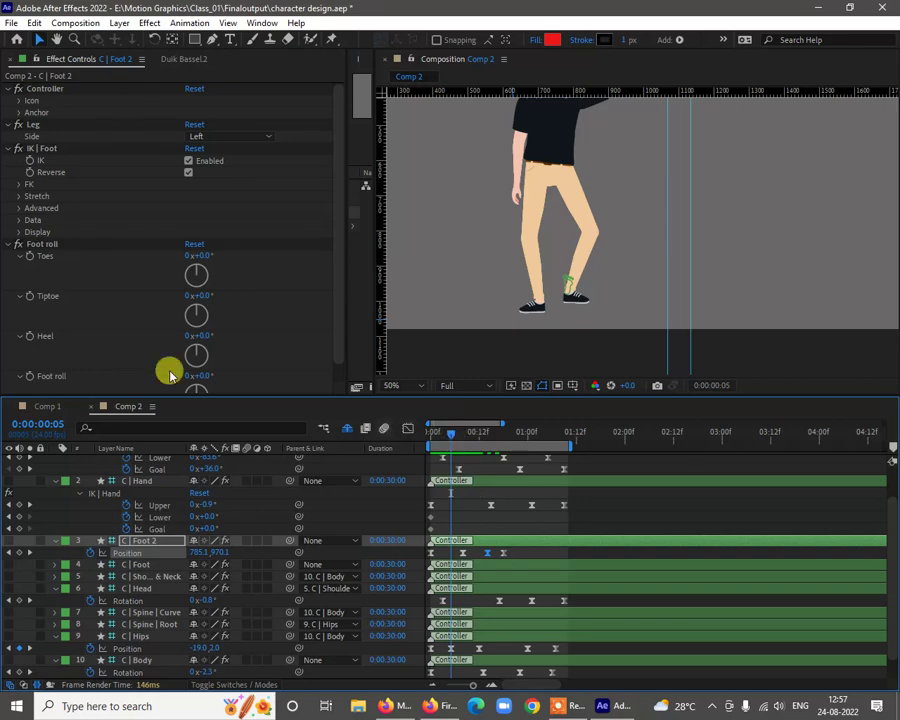
pyautogui.click(31, 340)
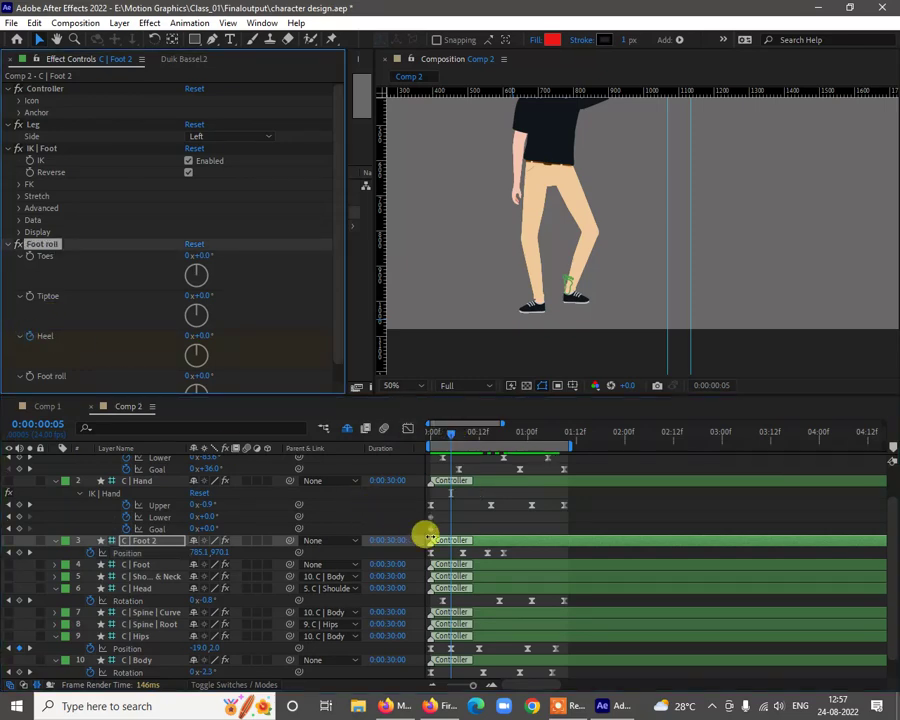
pyautogui.press('u')
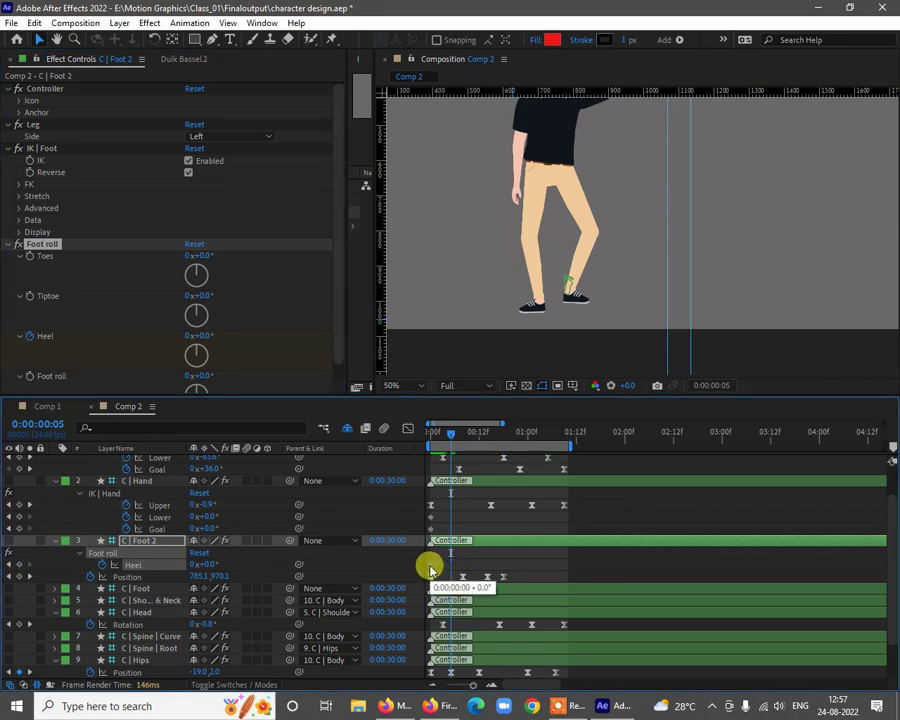
pyautogui.moveTo(201, 334); pyautogui.dragTo(217, 330)
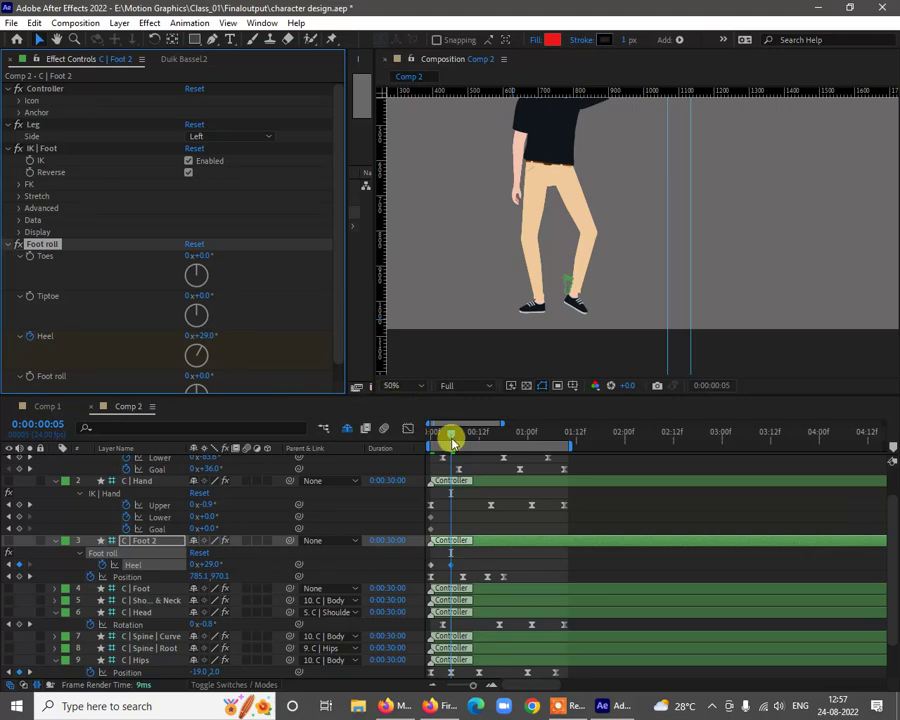
# Add C | Foot 2 Heel keyframes of 2° at 0:00:00:14 and 0° at 0:00:00:20
pyautogui.moveTo(458, 433); pyautogui.dragTo(487, 425)
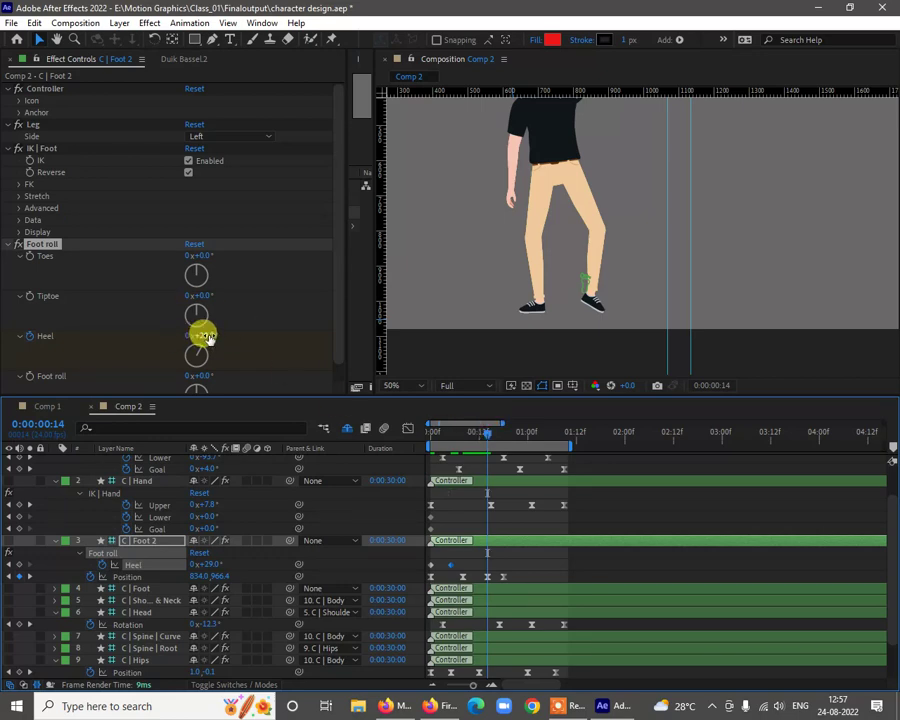
pyautogui.moveTo(196, 336)
pyautogui.mouseDown()
pyautogui.moveTo(176, 343)
pyautogui.moveTo(195, 340)
pyautogui.mouseUp()
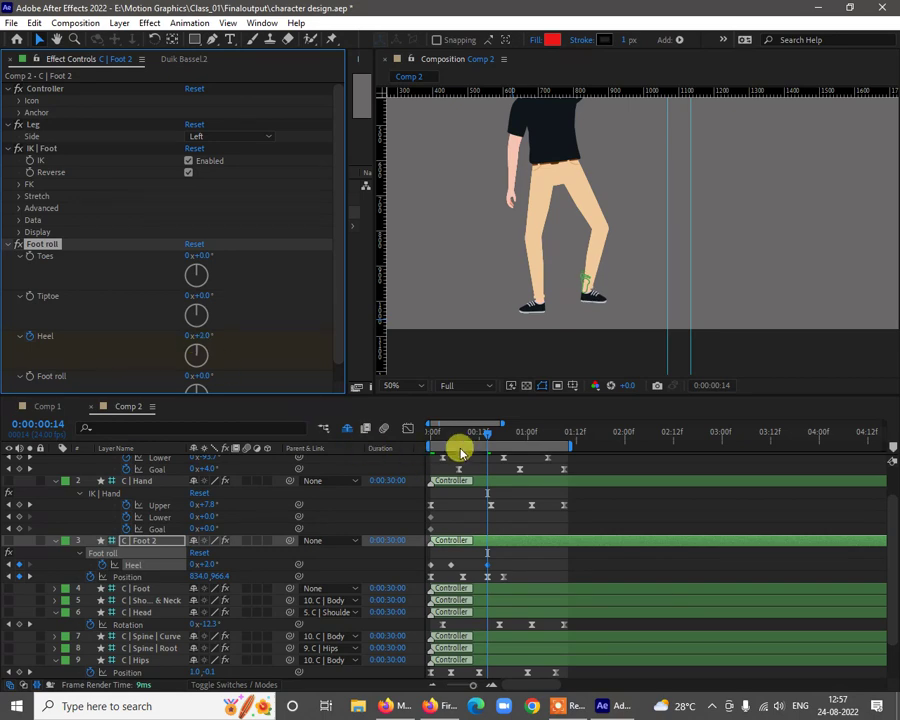
pyautogui.moveTo(488, 433); pyautogui.dragTo(514, 439)
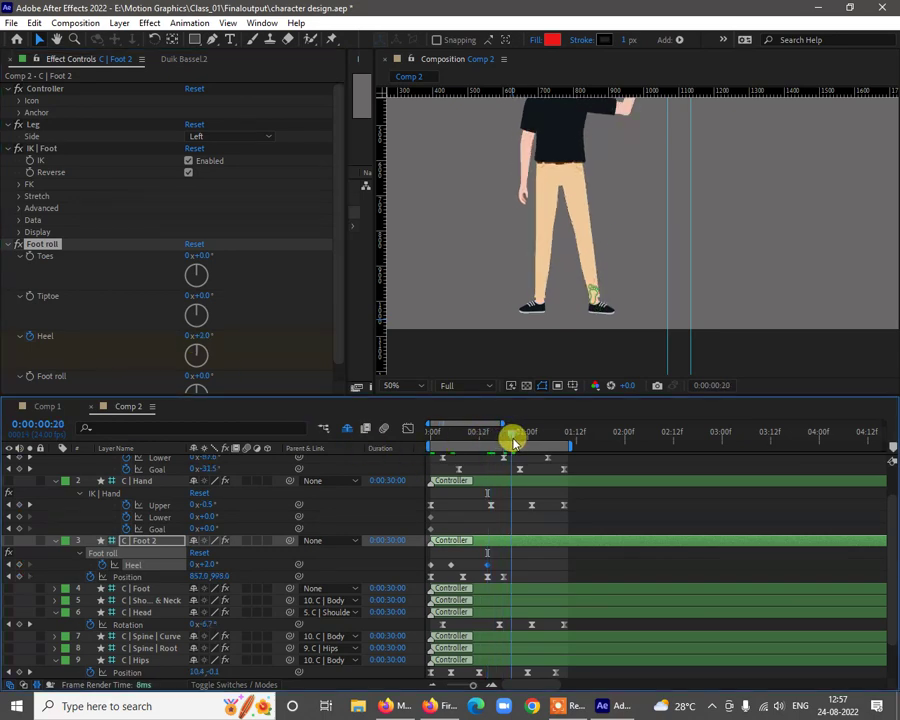
pyautogui.click(200, 336)
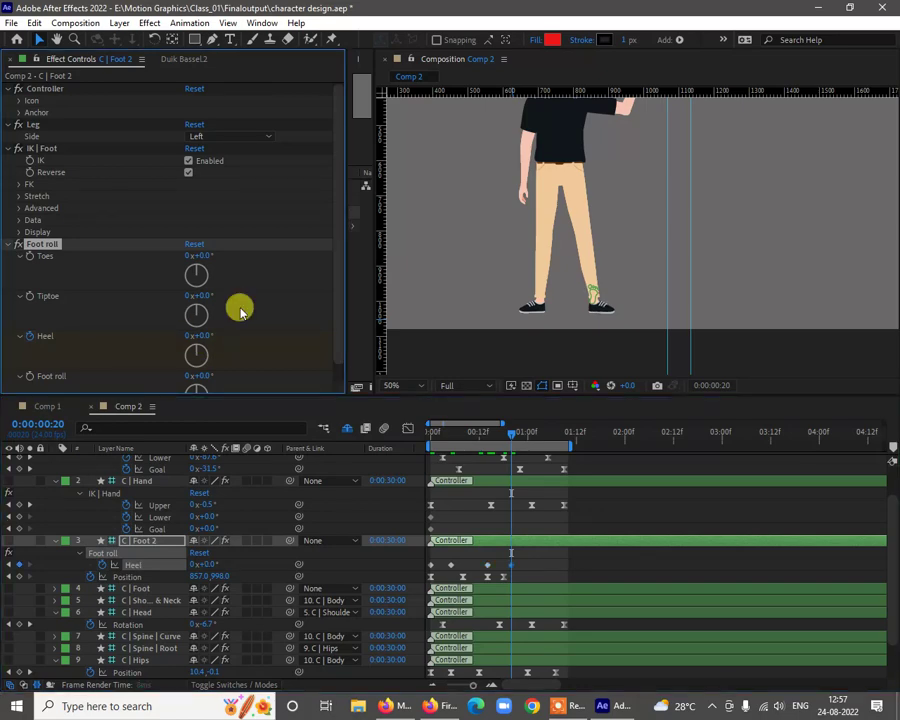
# Apply Easy Ease to all four Heel keyframes of C | Foot 2
pyautogui.moveTo(525, 566); pyautogui.dragTo(428, 574)
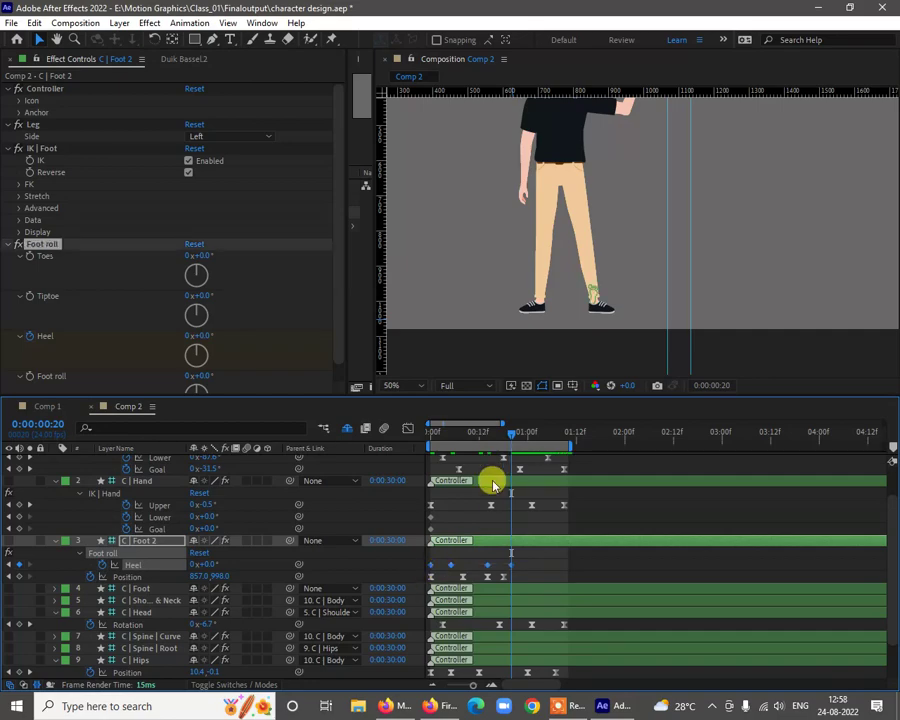
pyautogui.rightClick(511, 566)
pyautogui.moveTo(541, 557)
pyautogui.click(390, 595)
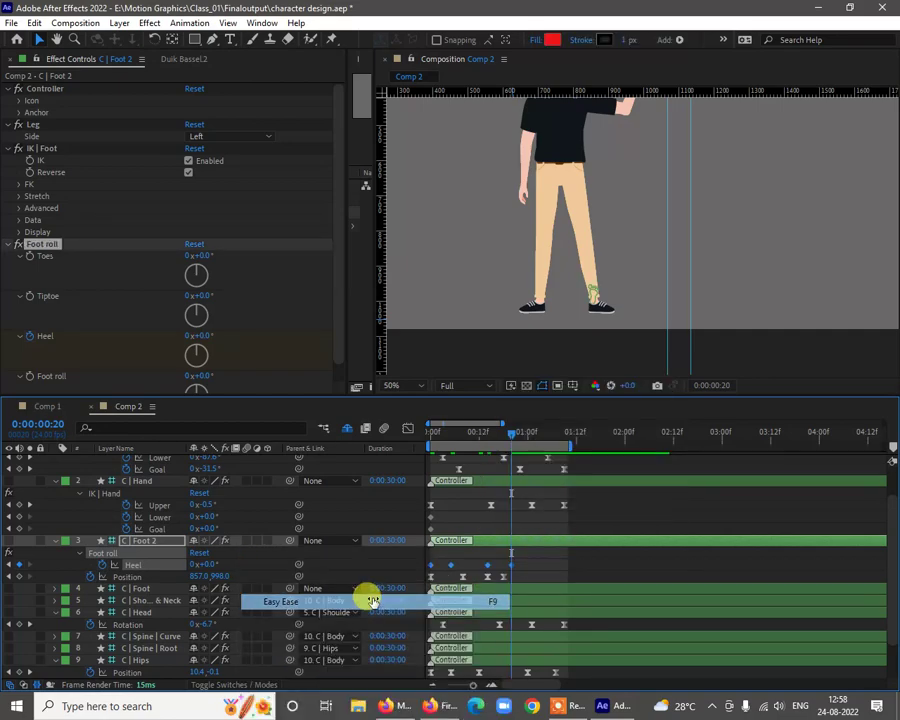
# Play the animation from the start with the whole character in view, and inspect the heel roll more closely
pyautogui.scroll(-2, 594, 276)
pyautogui.moveTo(591, 279); pyautogui.dragTo(569, 312)
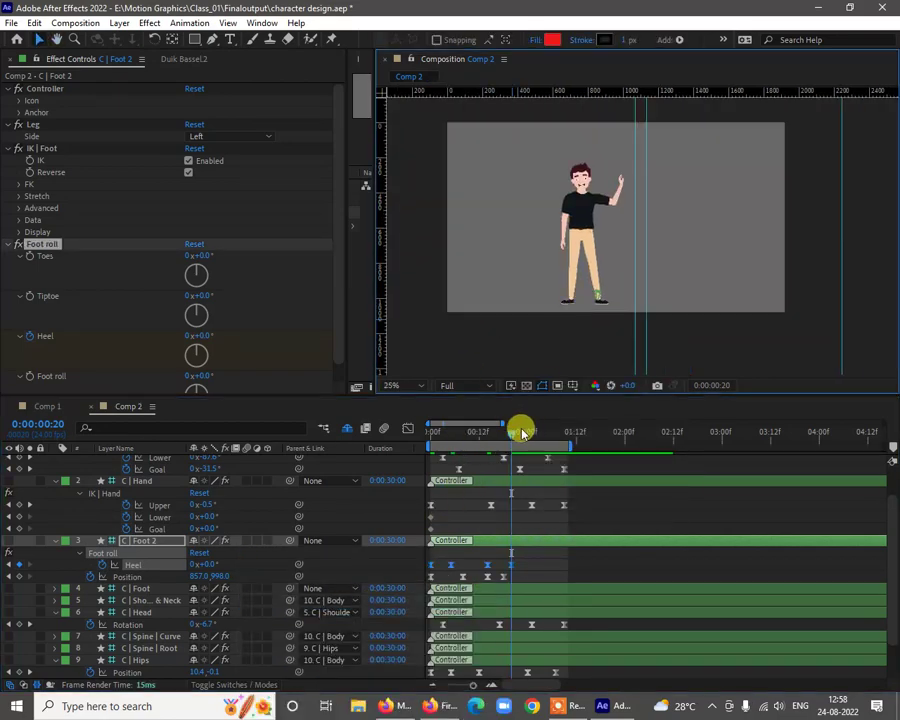
pyautogui.moveTo(510, 434); pyautogui.dragTo(399, 450)
pyautogui.press('Home')
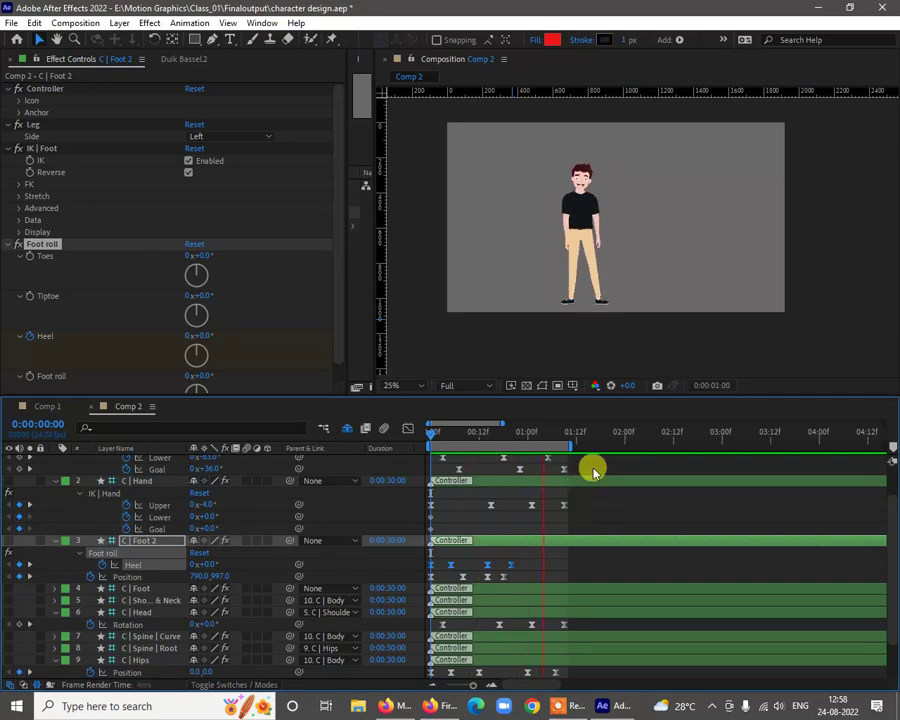
pyautogui.scroll(2, 592, 308)
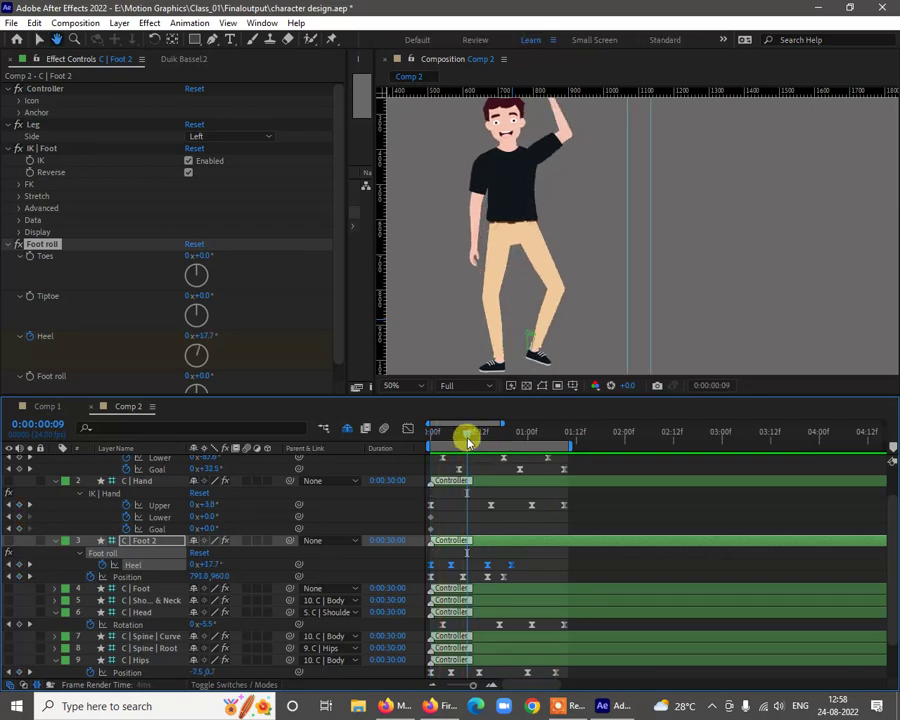
pyautogui.press('space')
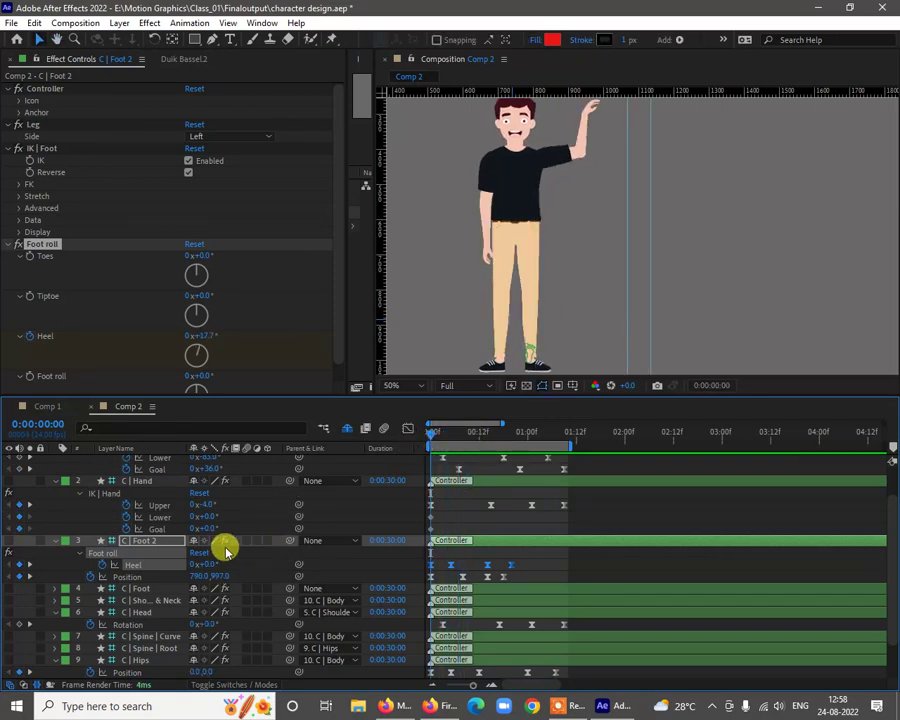
# Keyframe the Position of C | Spine | Root at 3, -27 on frame 0 and 3, -12 on frame 12, and play back the motion
pyautogui.click(155, 649)
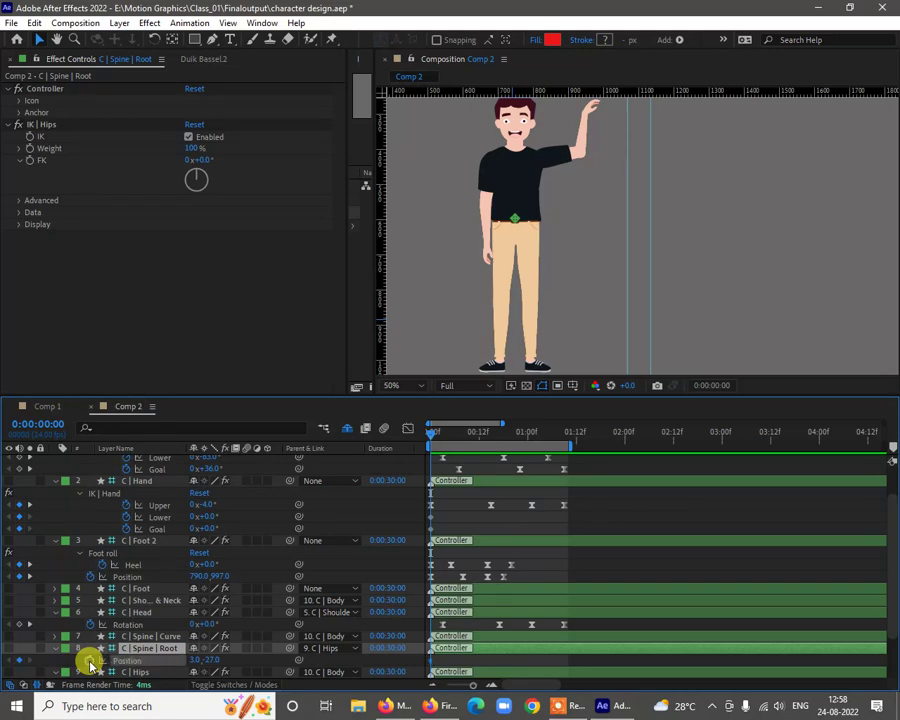
pyautogui.press('p')
pyautogui.moveTo(443, 441); pyautogui.dragTo(478, 442)
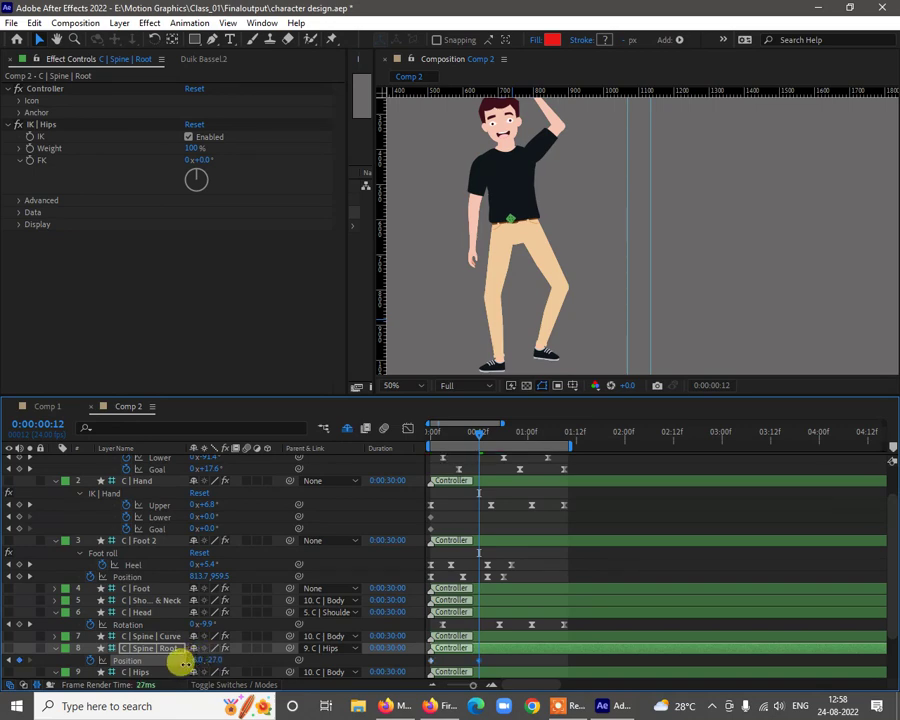
pyautogui.moveTo(184, 663); pyautogui.dragTo(180, 663)
pyautogui.moveTo(200, 660); pyautogui.dragTo(223, 655)
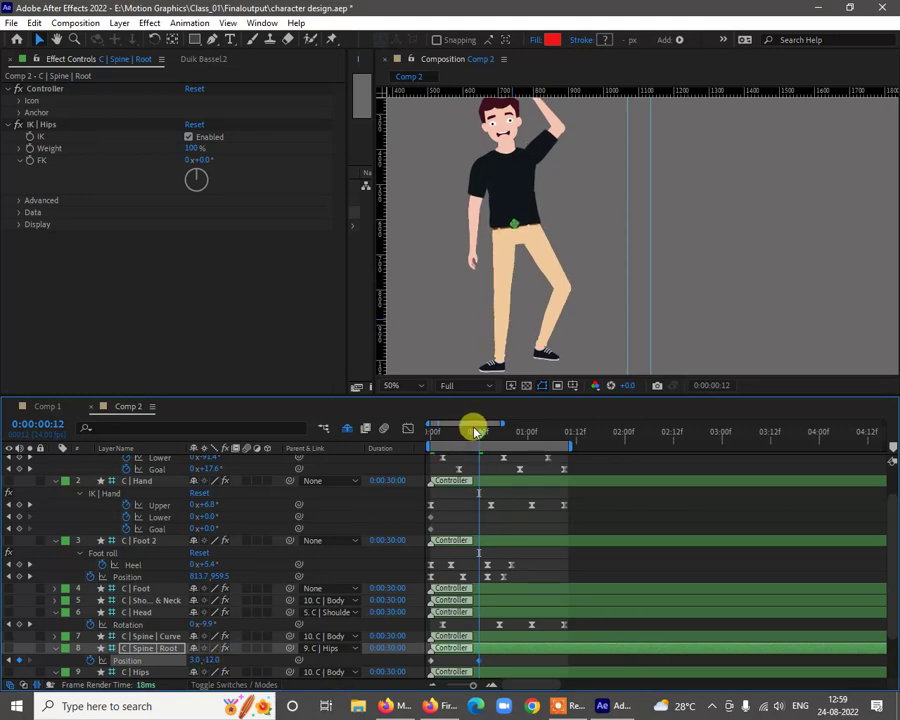
pyautogui.moveTo(470, 443); pyautogui.dragTo(410, 446)
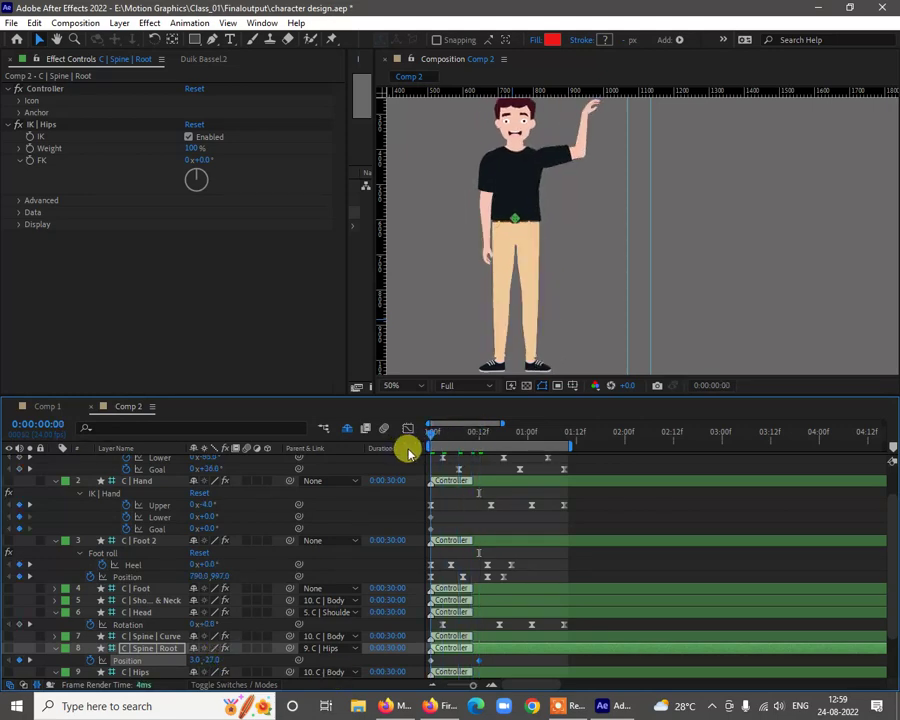
pyautogui.press('space')
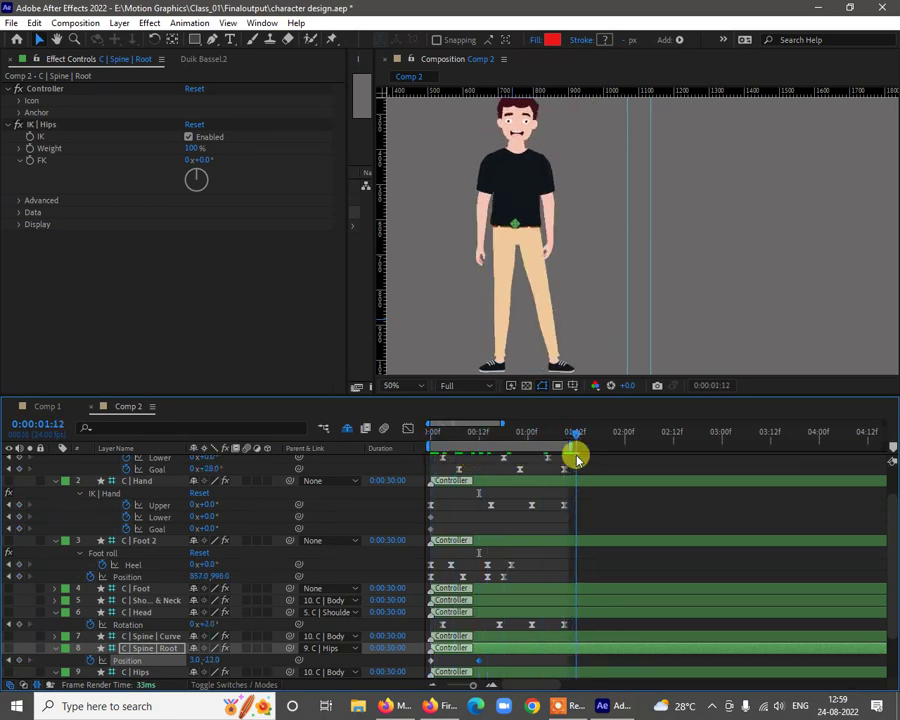
pyautogui.press('space')
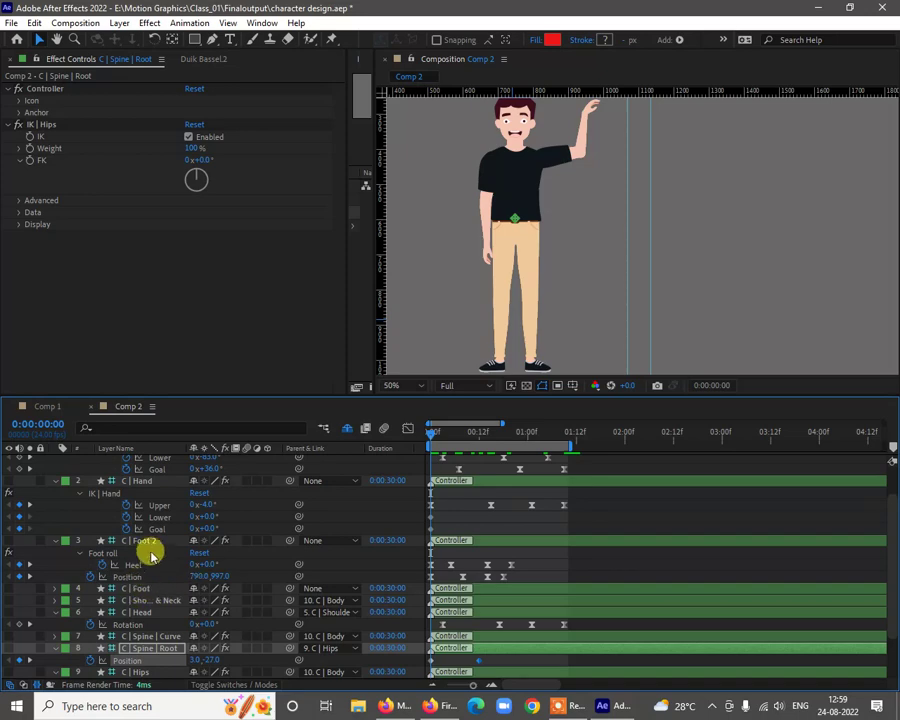
# Try rotating the C | Shoulders & Neck controller at frame 0 and return its Rotation to 0°
pyautogui.click(163, 601)
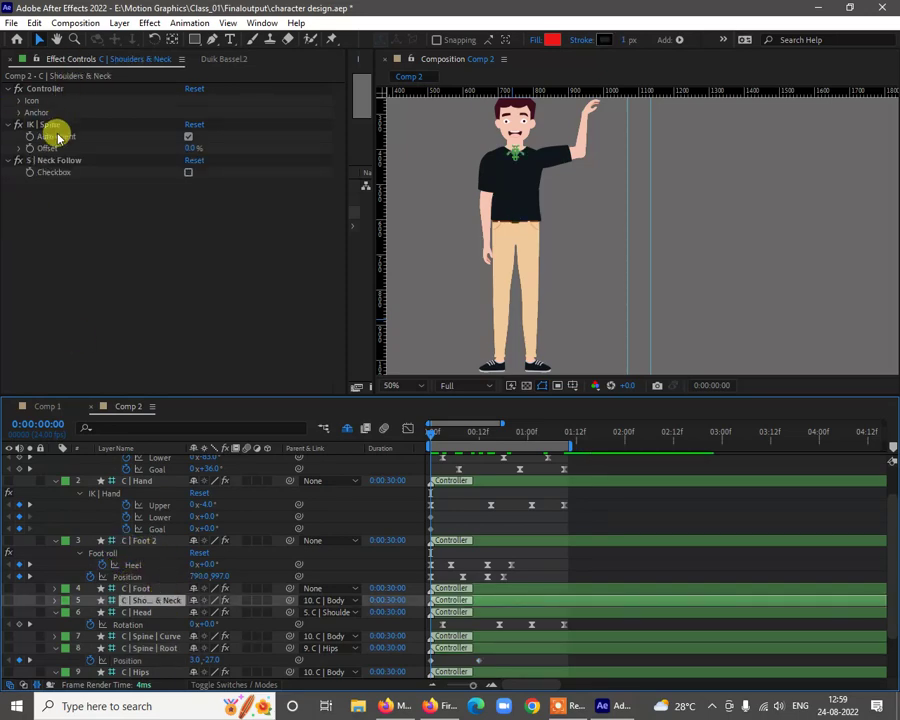
pyautogui.press('r')
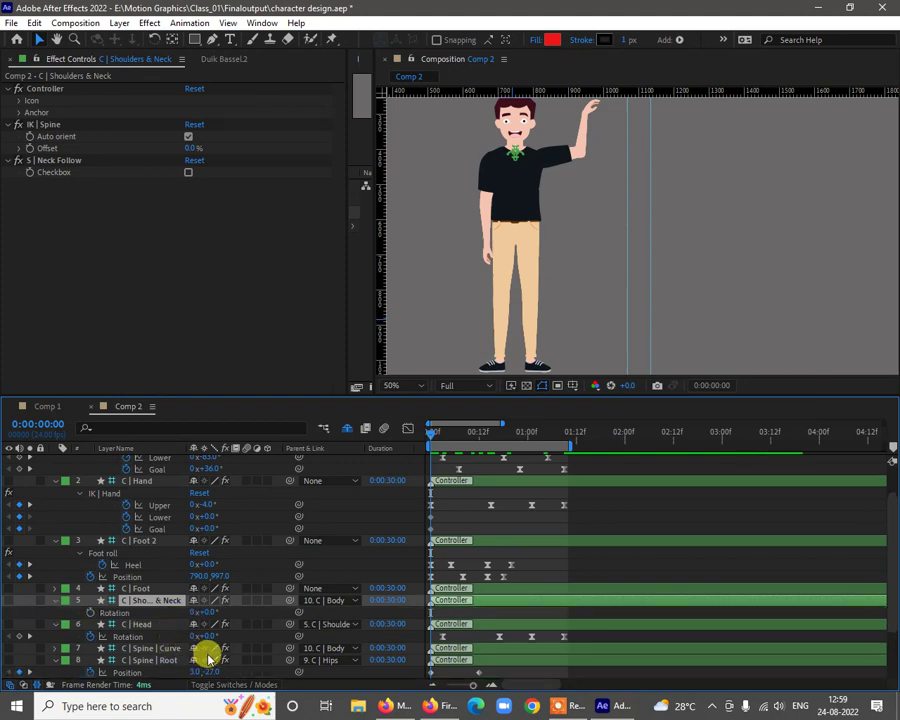
pyautogui.click(208, 612)
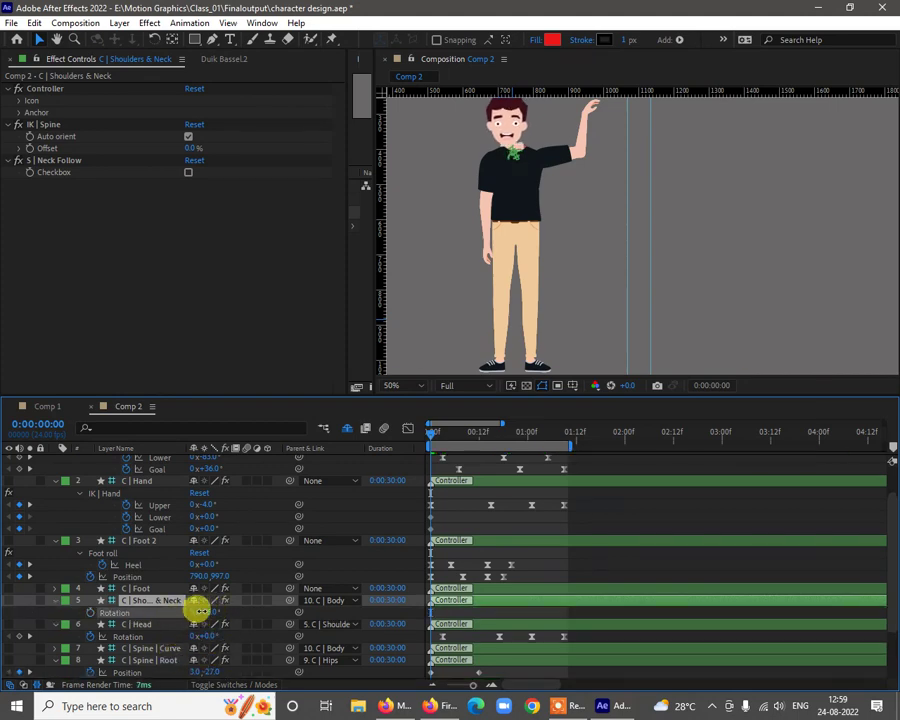
pyautogui.moveTo(210, 607)
pyautogui.mouseDown()
pyautogui.moveTo(185, 603)
pyautogui.moveTo(195, 606)
pyautogui.mouseUp()
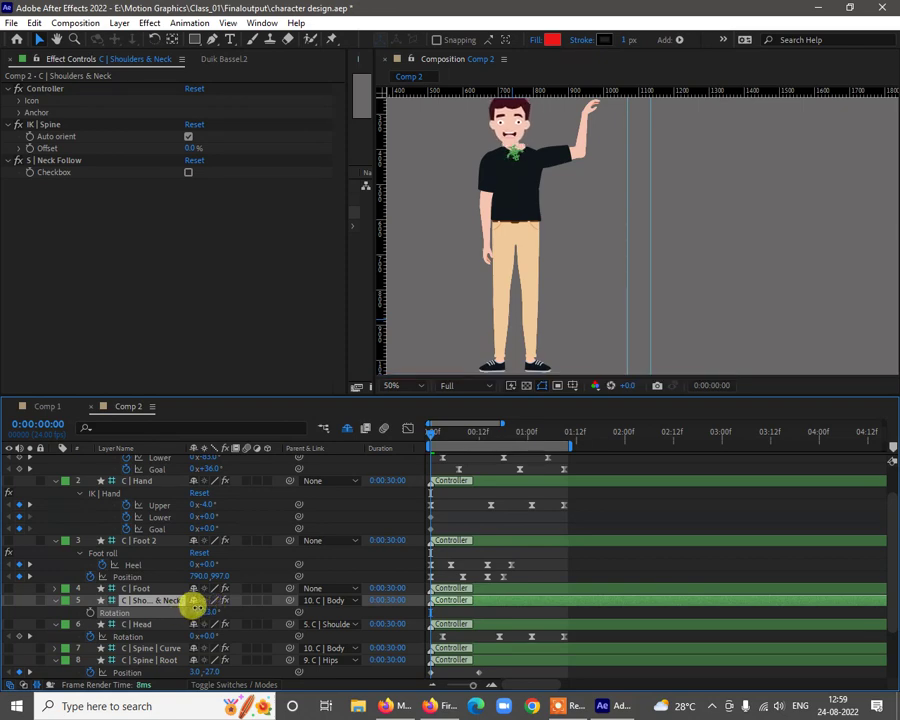
# Select C | Head and play back the animation to check the combined character motion
pyautogui.click(146, 624)
pyautogui.scroll(2, 130, 520)
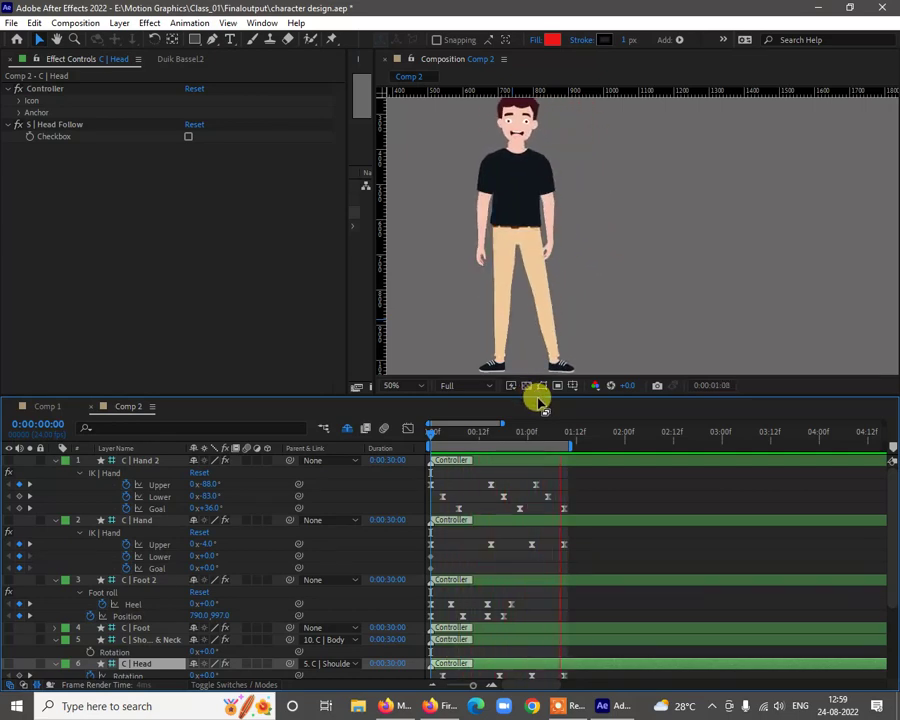
pyautogui.press('space')
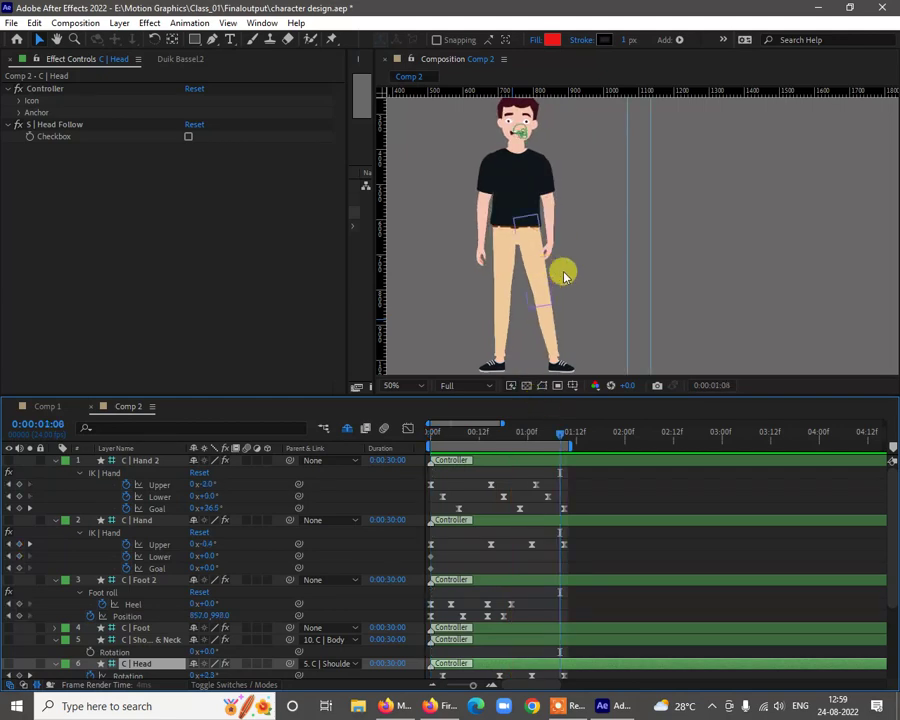
# Collapse the properties of all controller layers from C | Hand 2 to C | Body and clear the layer selection
pyautogui.click(55, 461)
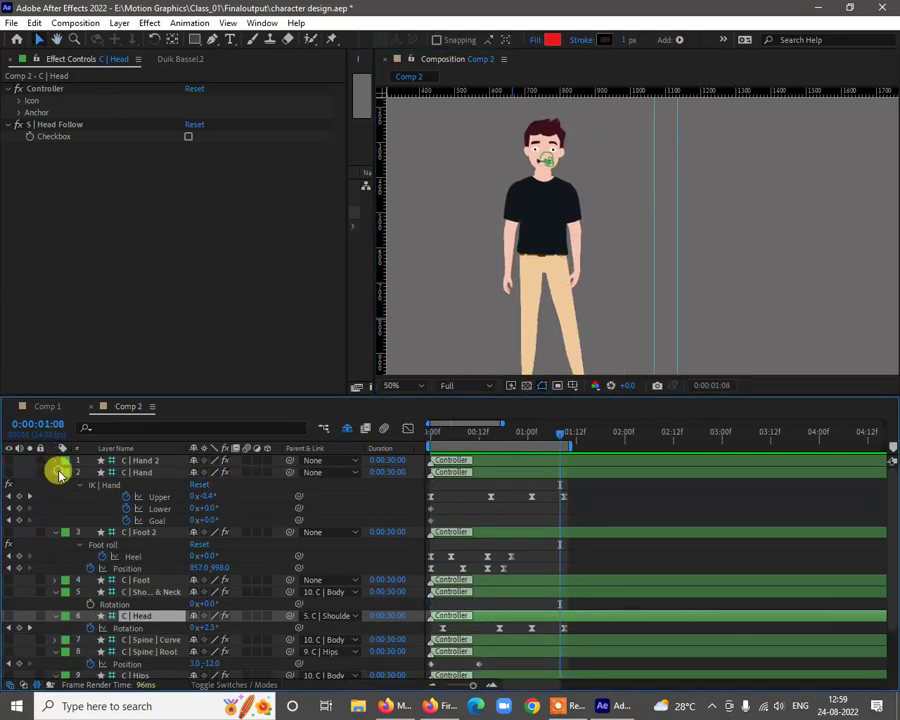
pyautogui.click(56, 472)
pyautogui.click(55, 484)
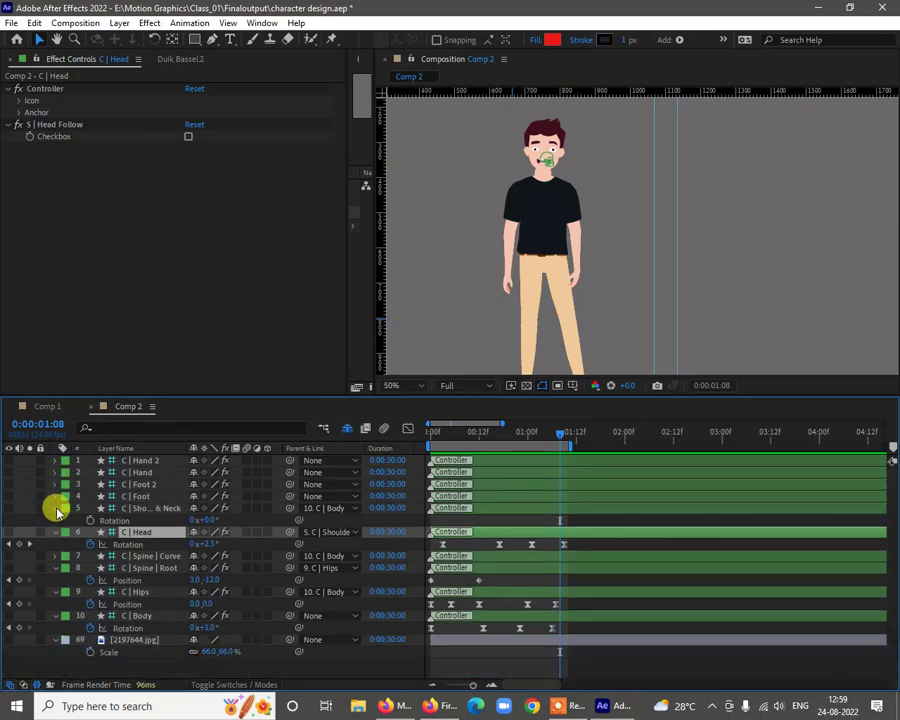
pyautogui.click(55, 508)
pyautogui.click(55, 520)
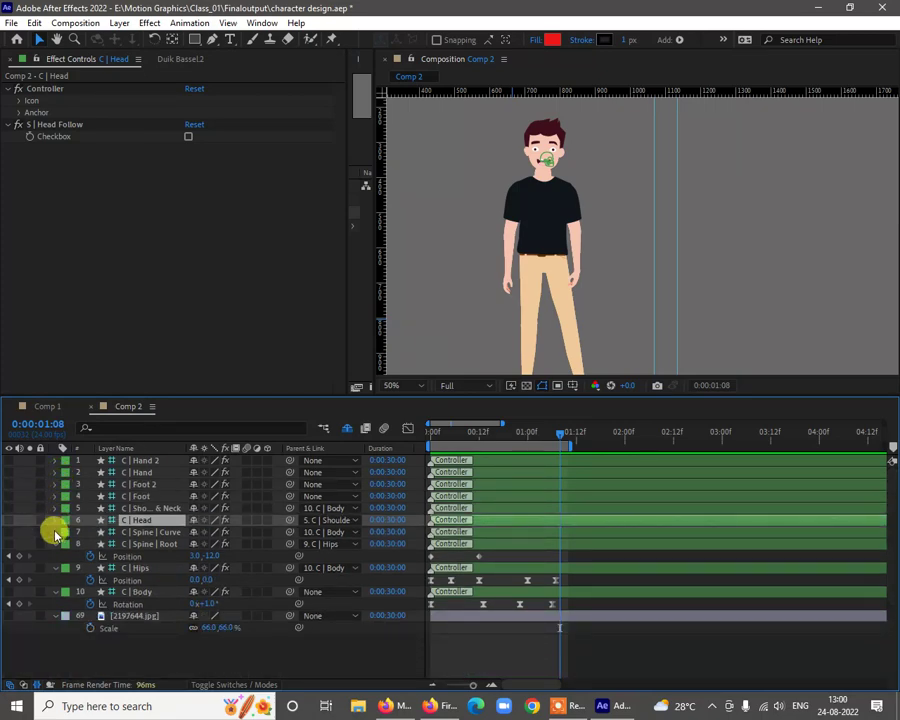
pyautogui.click(55, 532)
pyautogui.scroll(-3, 54, 515)
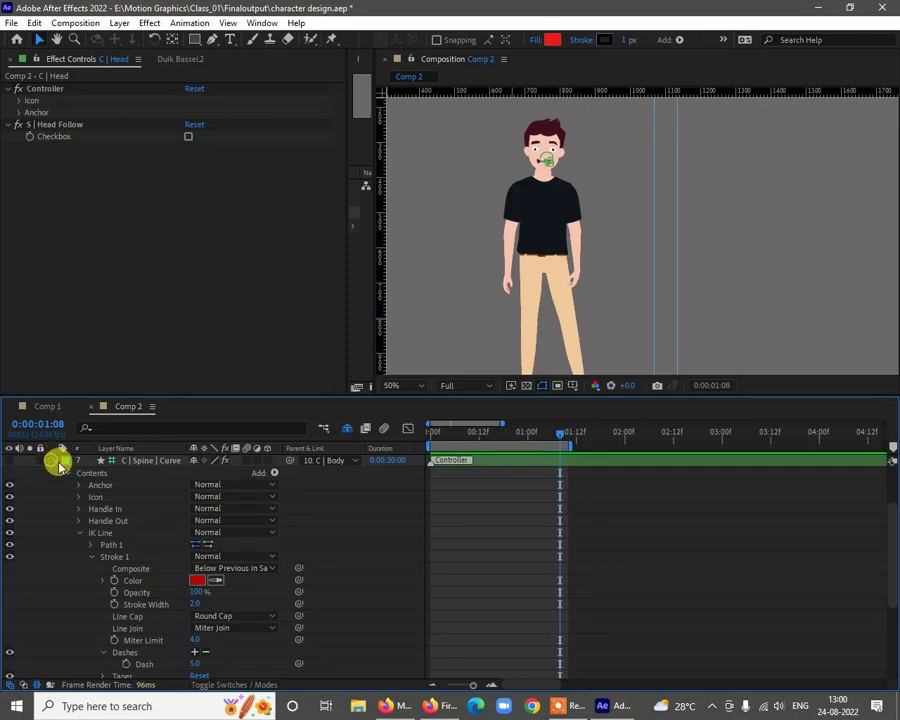
pyautogui.click(56, 461)
pyautogui.click(56, 545)
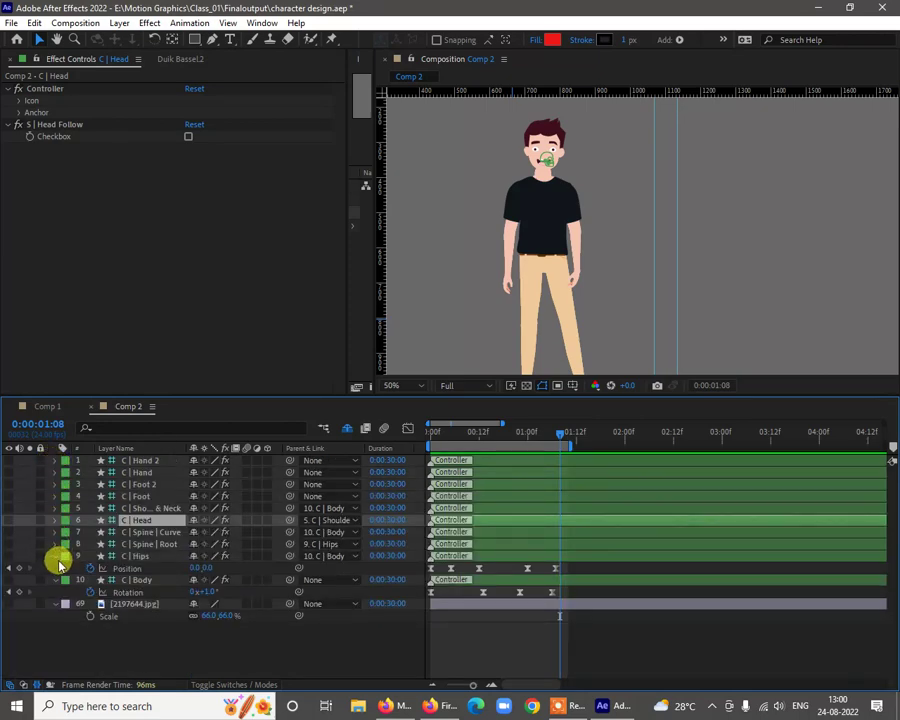
pyautogui.click(56, 580)
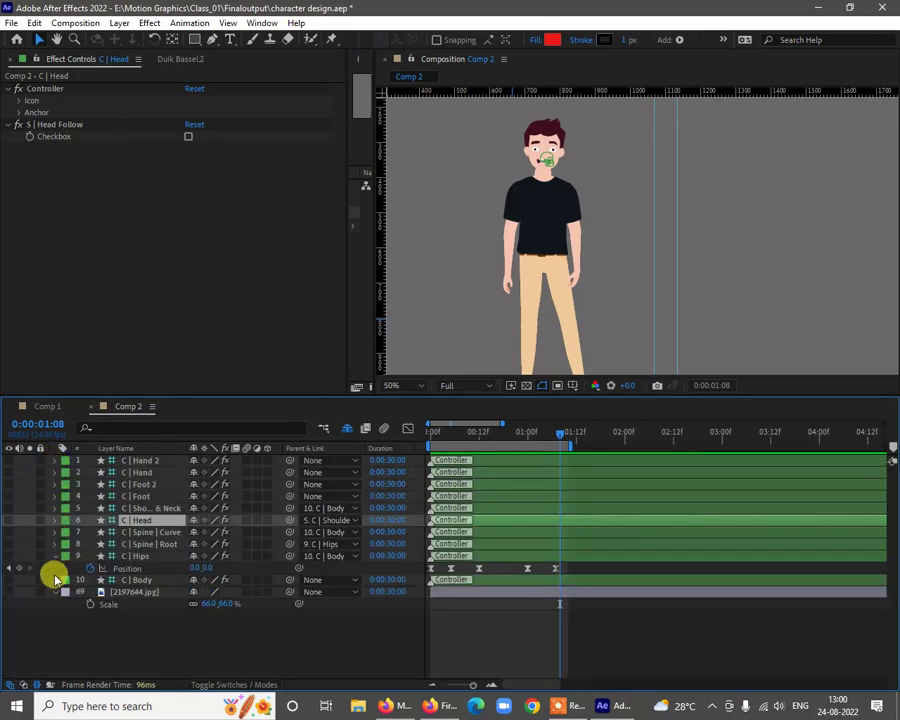
pyautogui.click(55, 556)
pyautogui.click(84, 610)
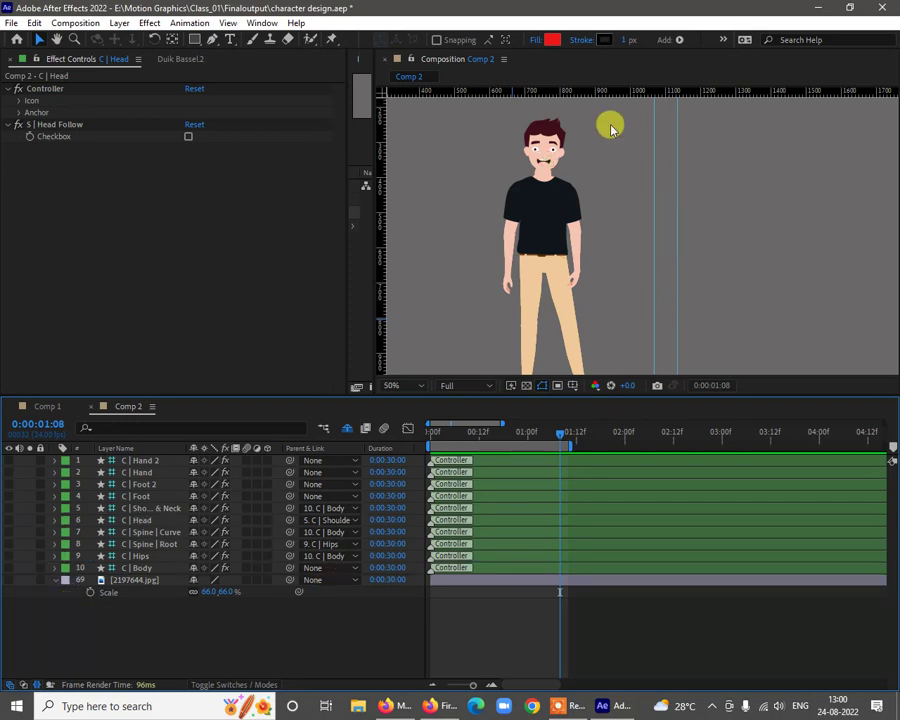
# Select the character's hair directly in a close-up view of the head
pyautogui.scroll(2, 516, 150)
pyautogui.press('space')
pyautogui.moveTo(556, 165); pyautogui.dragTo(844, 547)
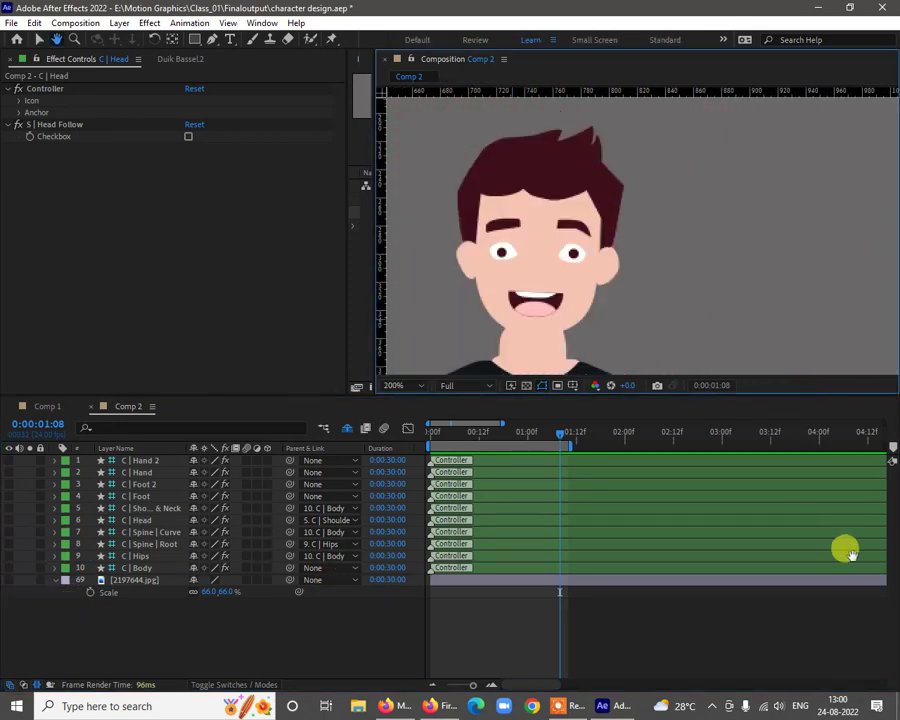
pyautogui.press('v')
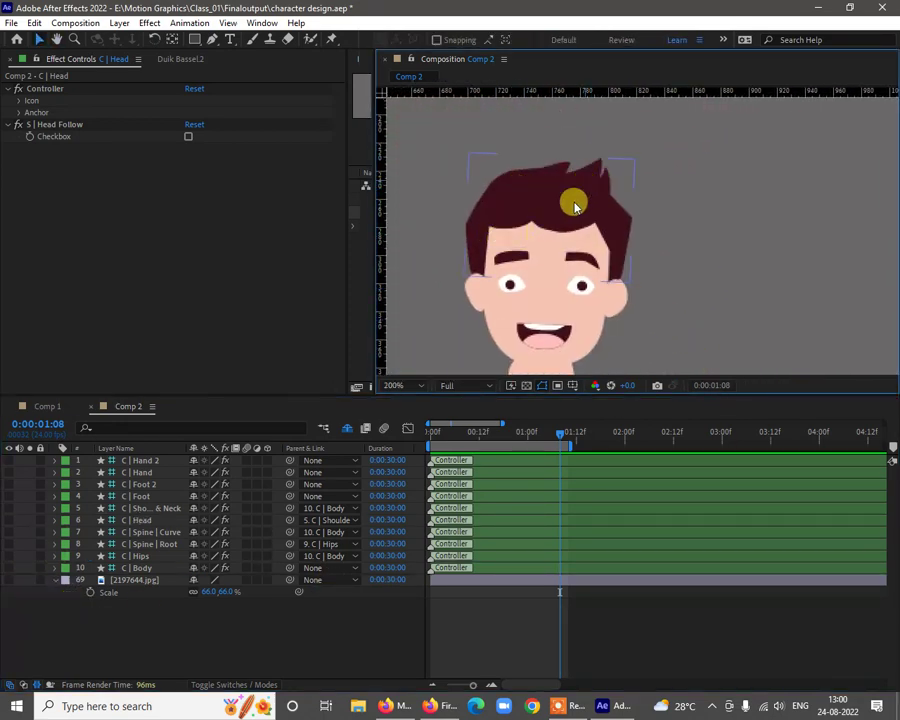
pyautogui.click(555, 205)
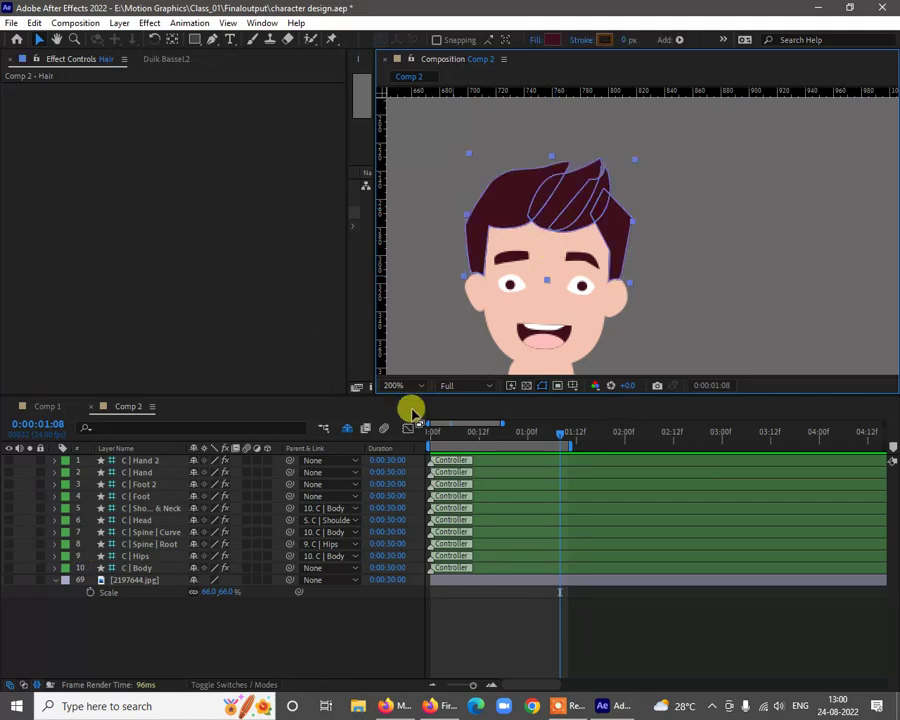
# Reveal the hidden shy layers of Comp 2 and expand the Hair layer's contents
pyautogui.click(346, 429)
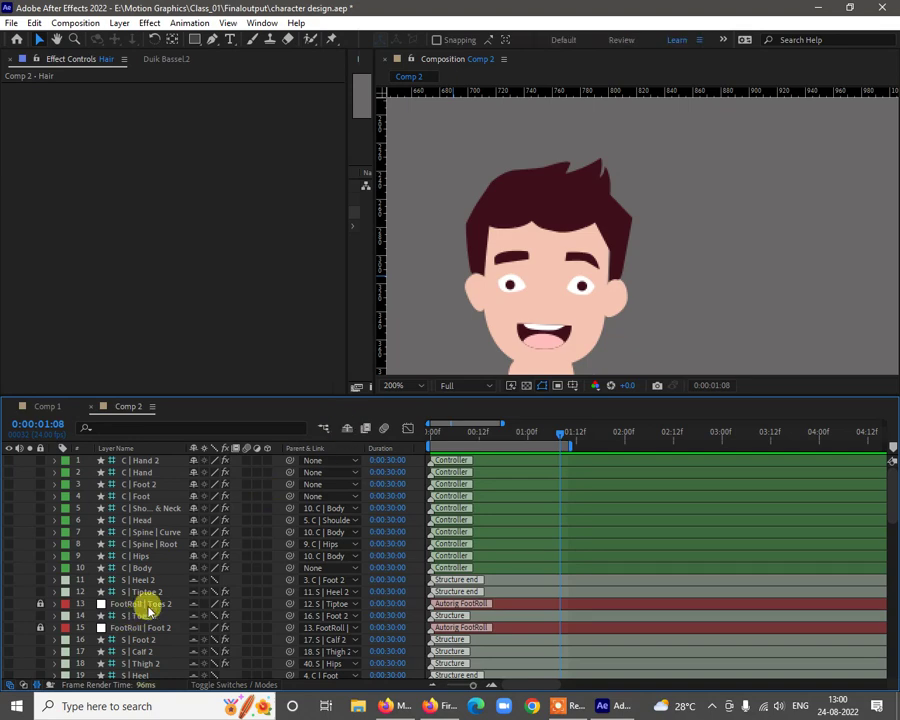
pyautogui.scroll(-5, 146, 596)
pyautogui.scroll(-8, 146, 594)
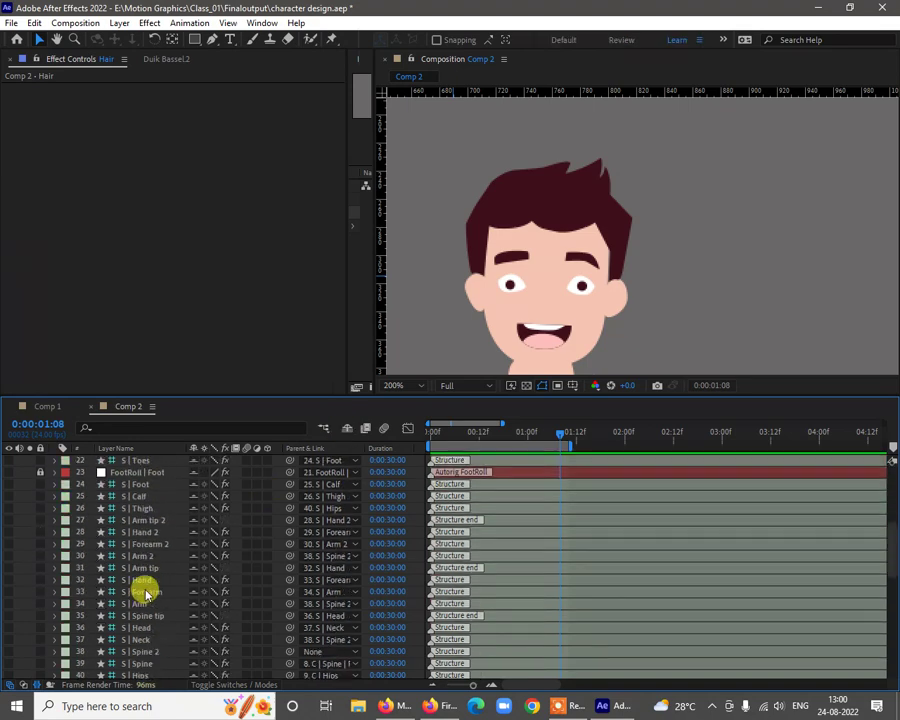
pyautogui.click(121, 579)
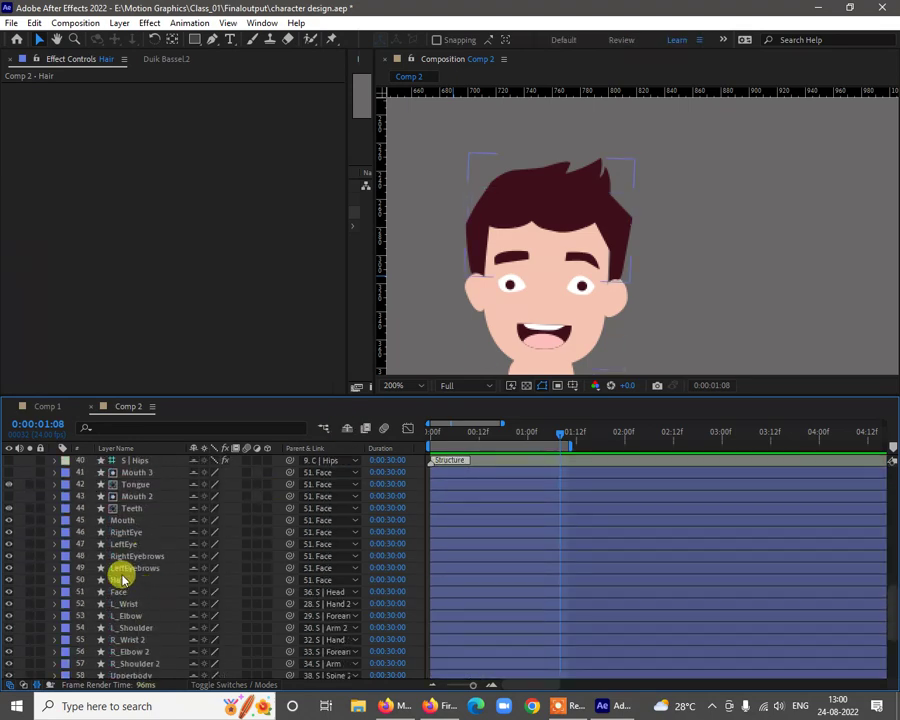
pyautogui.click(54, 580)
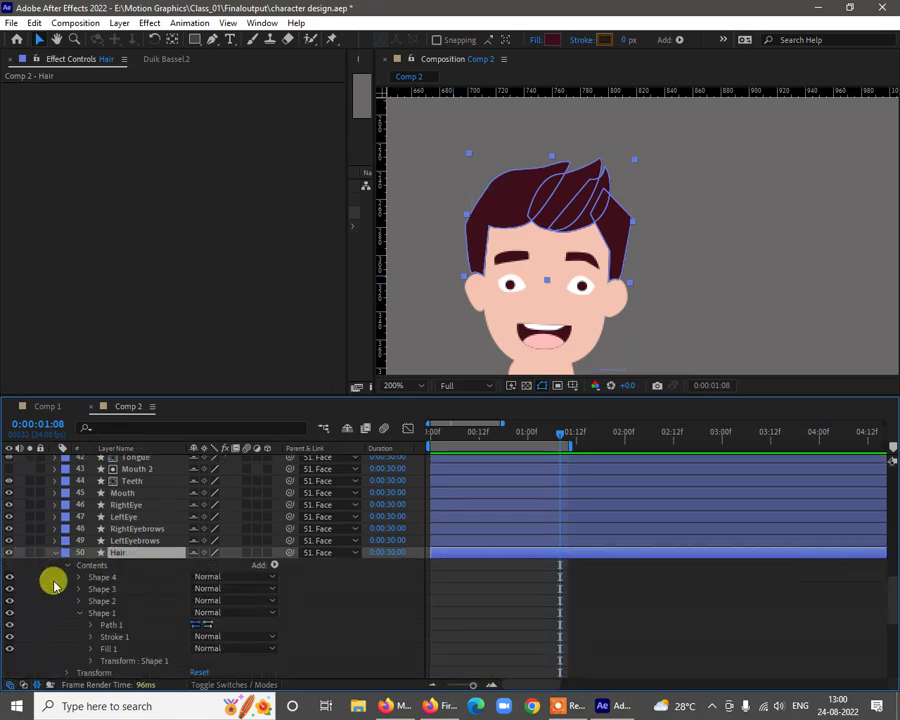
# Identify the hair strands by selecting Shape 4, Shape 3 and Shape 2 in turn, and expand Shape 2 to select its transform group
pyautogui.click(105, 579)
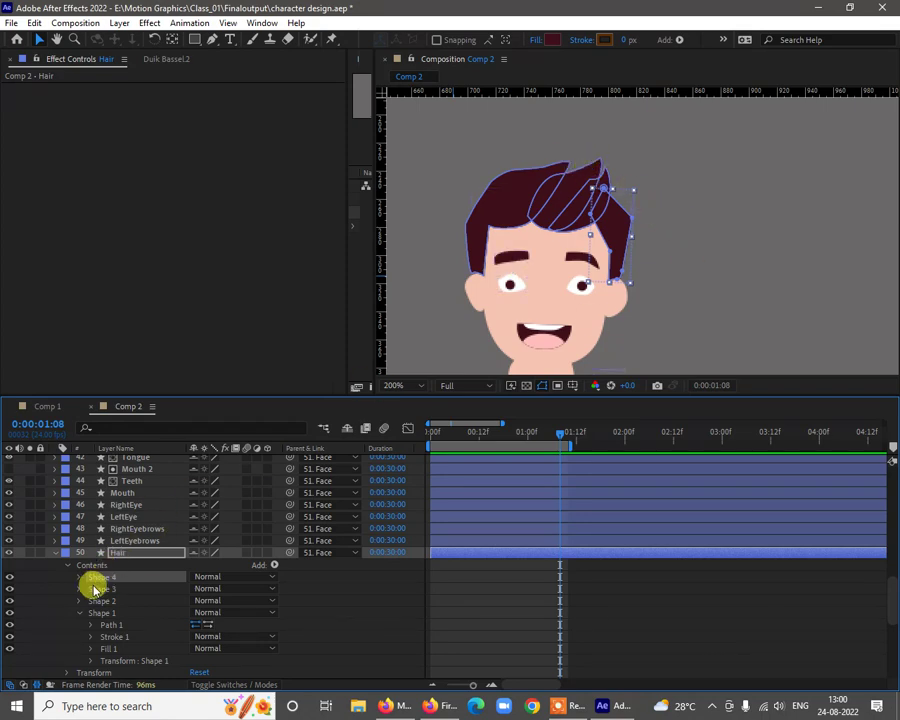
pyautogui.click(97, 590)
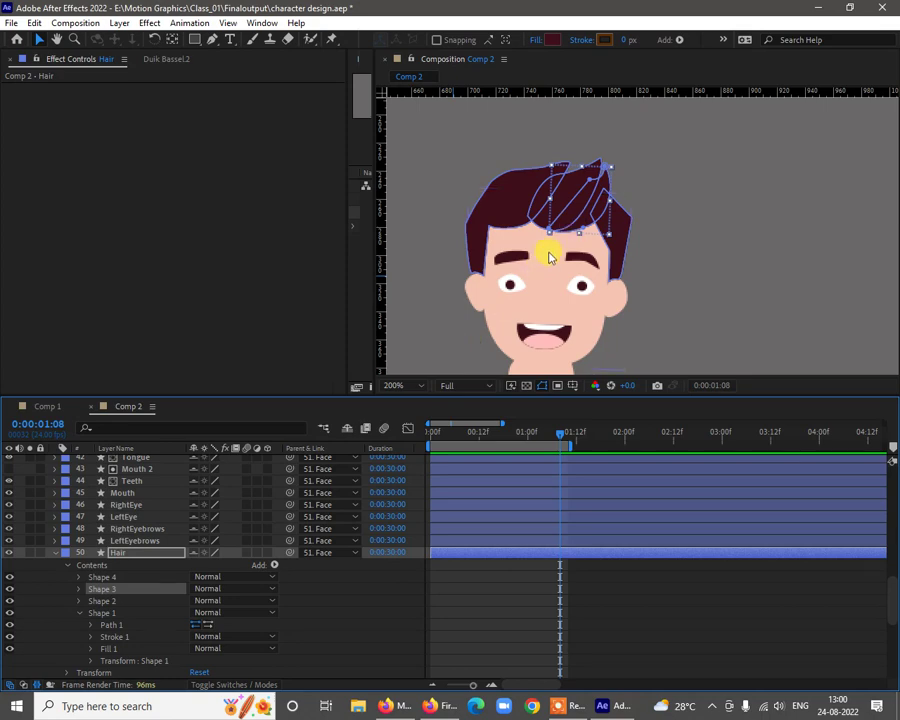
pyautogui.click(113, 604)
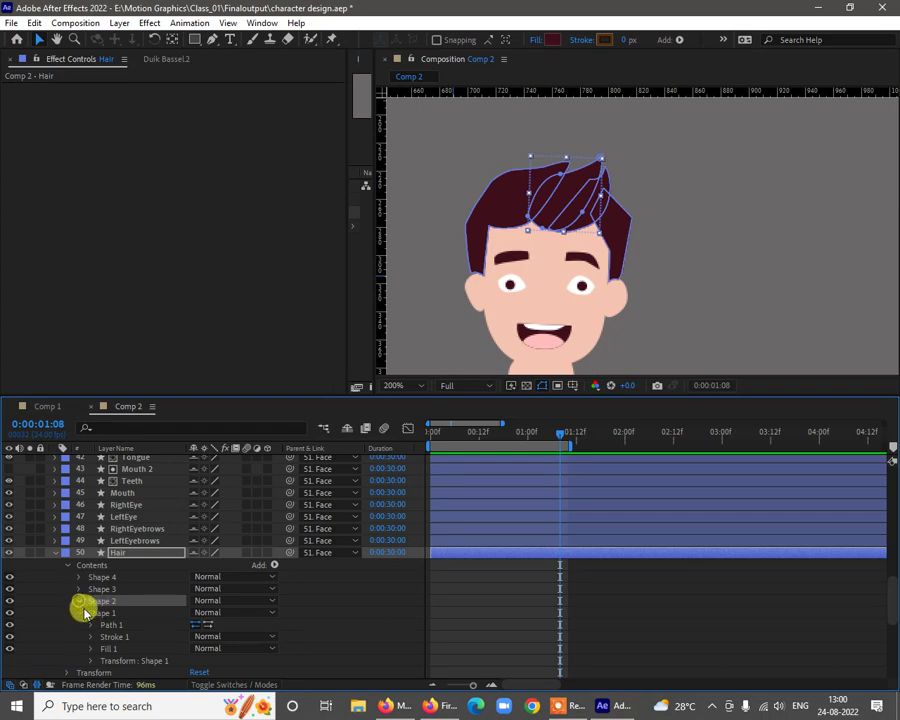
pyautogui.click(80, 602)
pyautogui.click(121, 651)
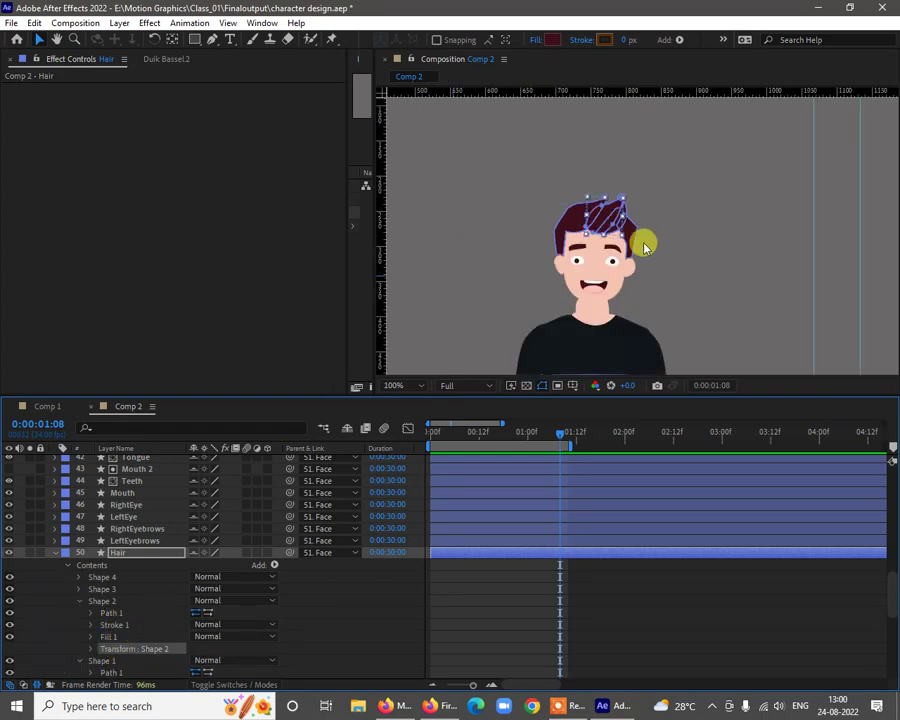
# Move the anchor point of hair Shape 2 to the base of the front tuft, just above the forehead
pyautogui.scroll(-4, 643, 241)
pyautogui.press('h')
pyautogui.click(171, 39)
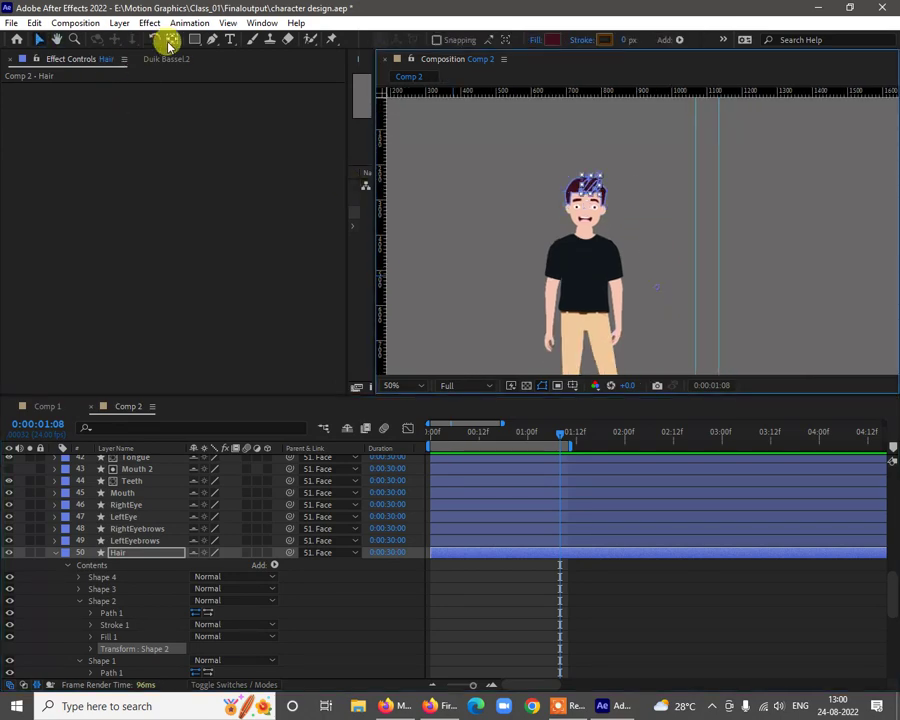
pyautogui.moveTo(657, 288); pyautogui.dragTo(620, 235)
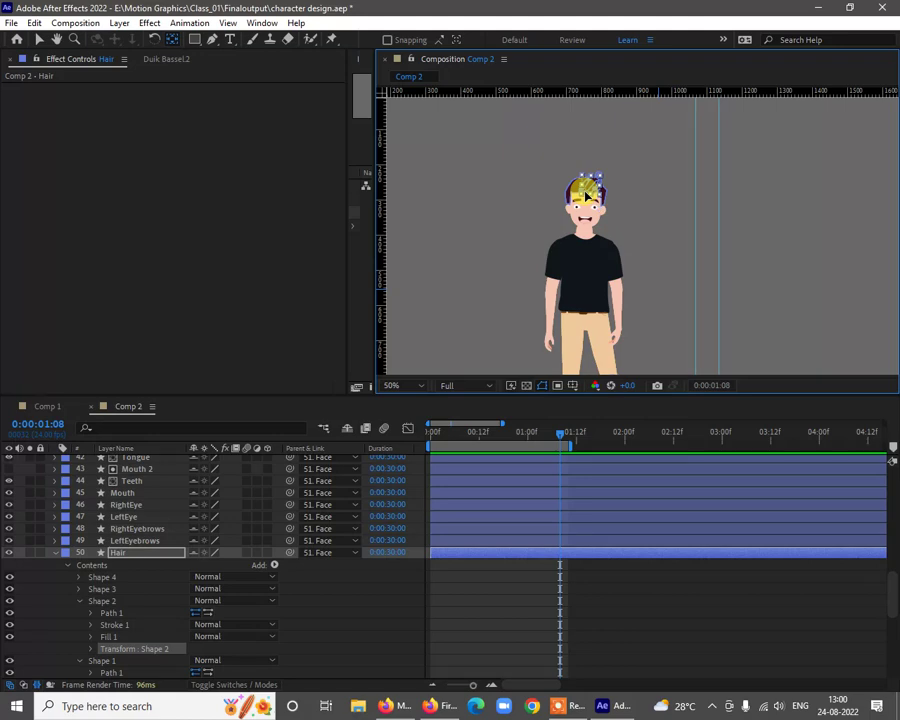
pyautogui.scroll(2, 591, 207)
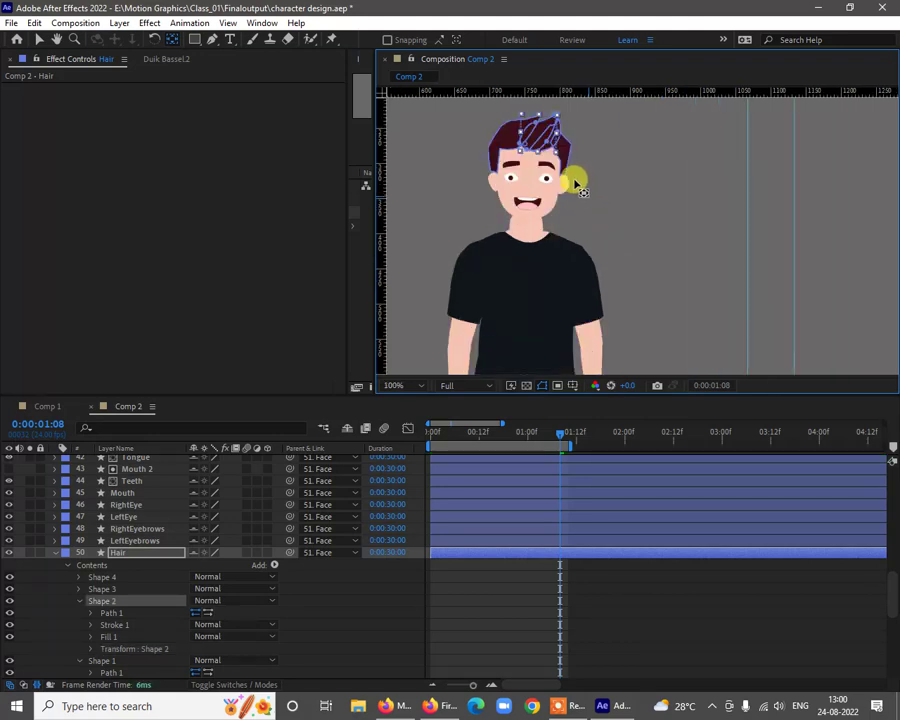
pyautogui.scroll(3, 532, 198)
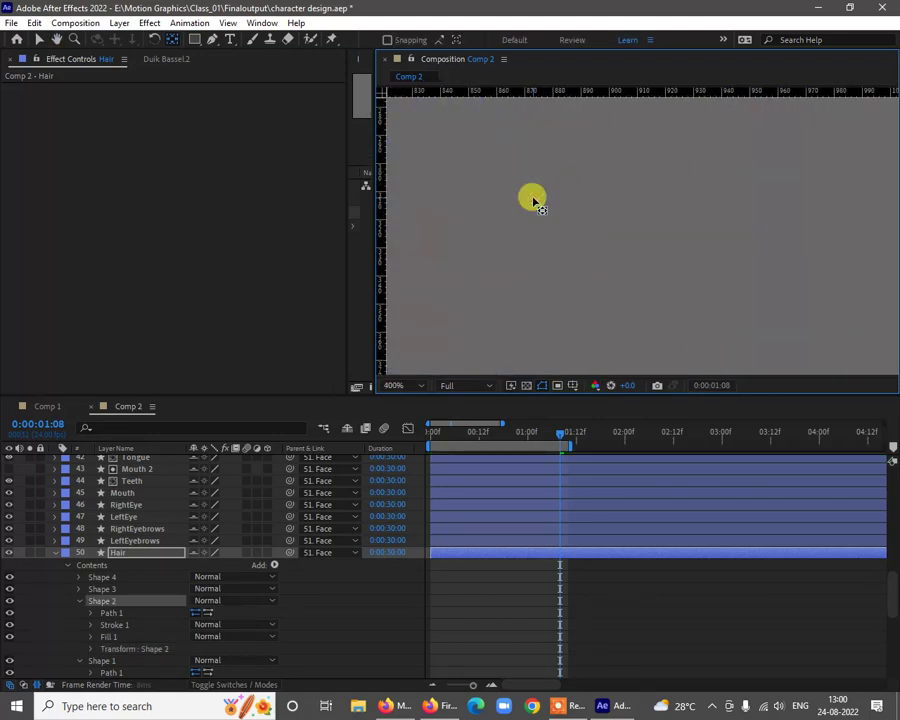
pyautogui.moveTo(550, 197); pyautogui.dragTo(880, 350)
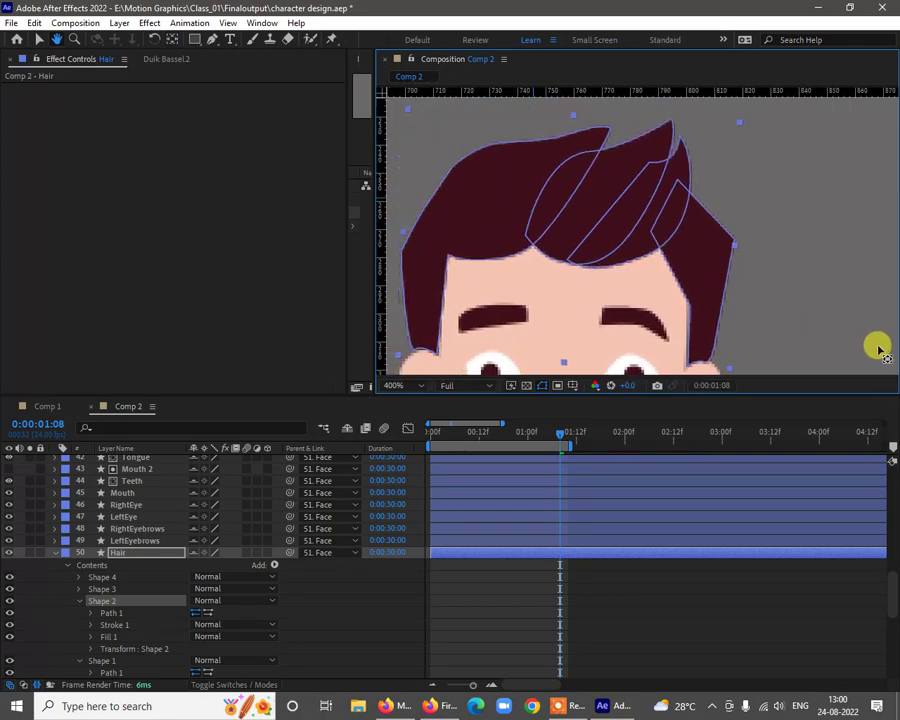
pyautogui.press('v')
pyautogui.click(543, 234)
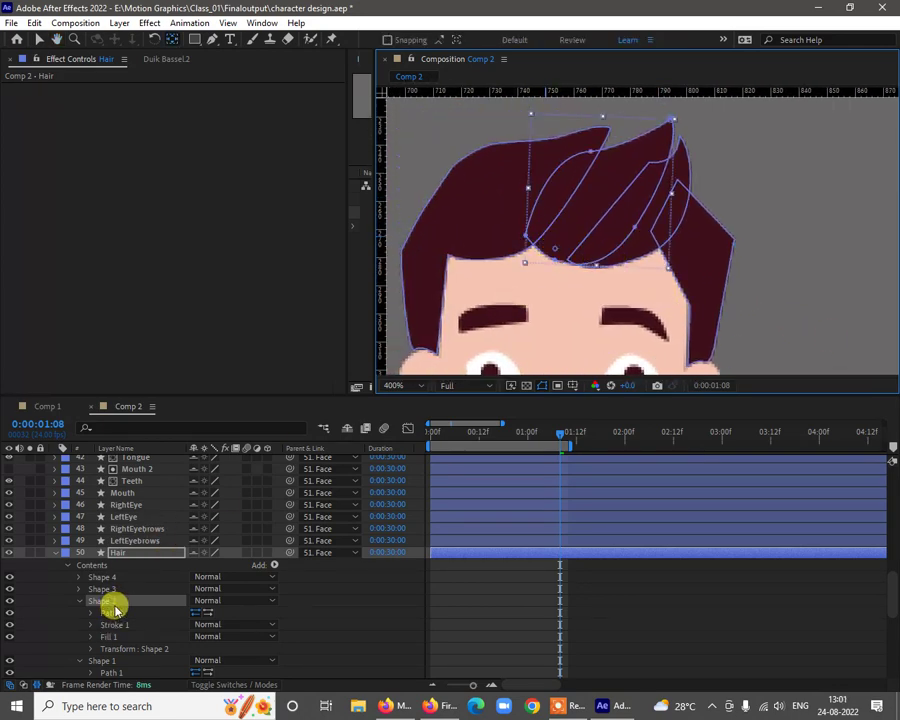
# Set a Rotation keyframe of 0° for hair Shape 2 at frame 0 and return to the Selection tool
pyautogui.click(91, 648)
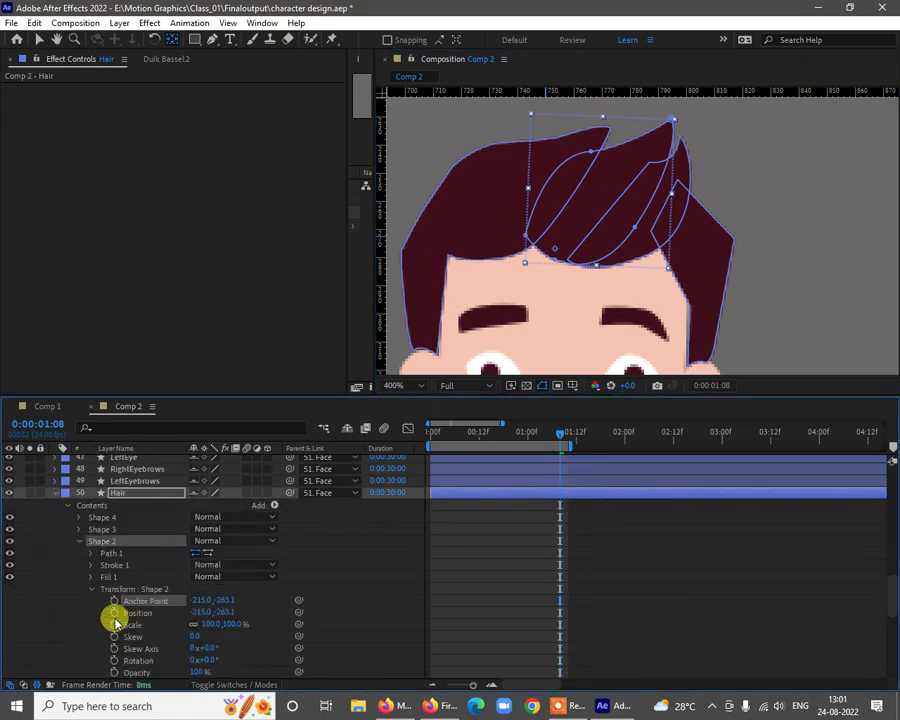
pyautogui.scroll(-2, 143, 635)
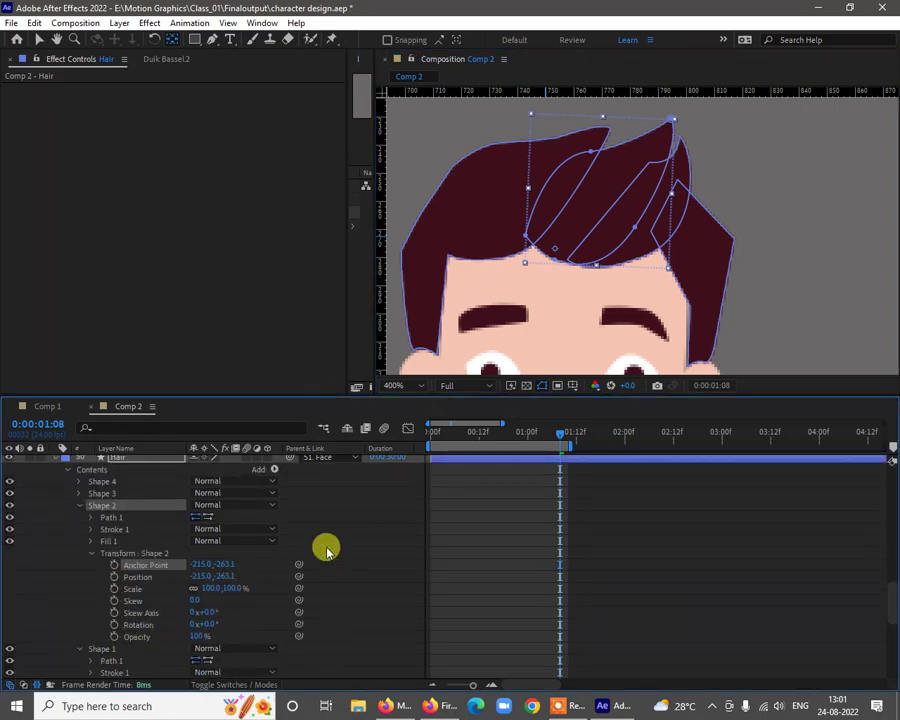
pyautogui.moveTo(517, 441); pyautogui.dragTo(412, 436)
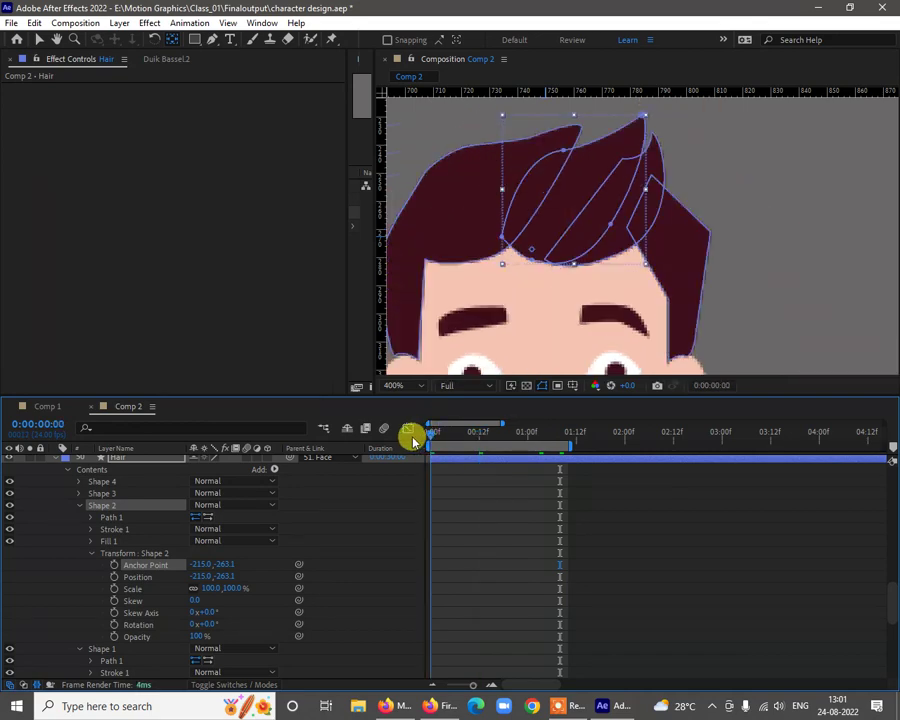
pyautogui.click(115, 628)
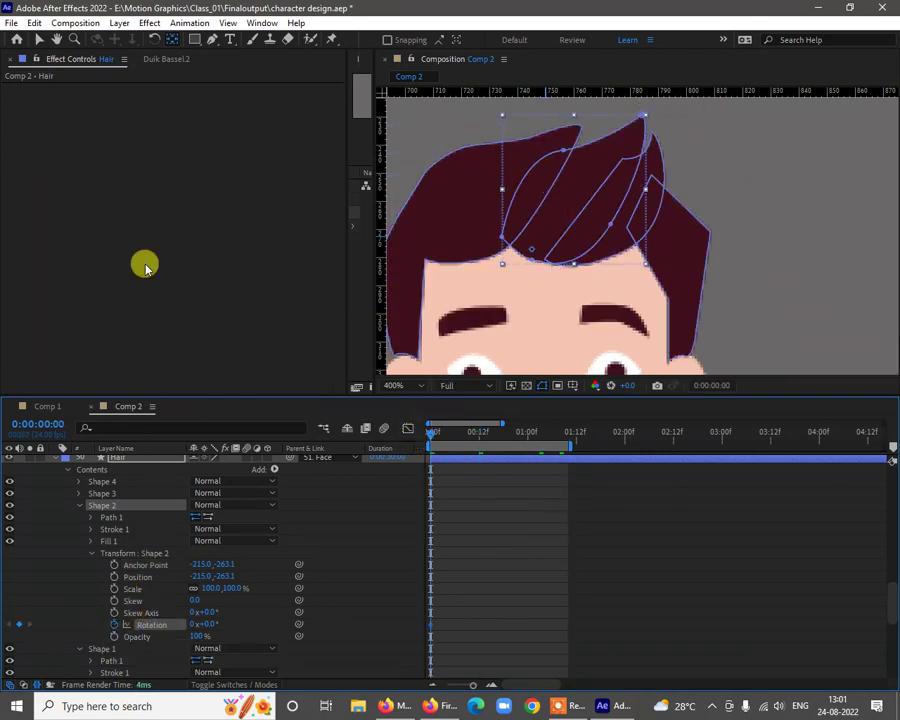
pyautogui.click(38, 39)
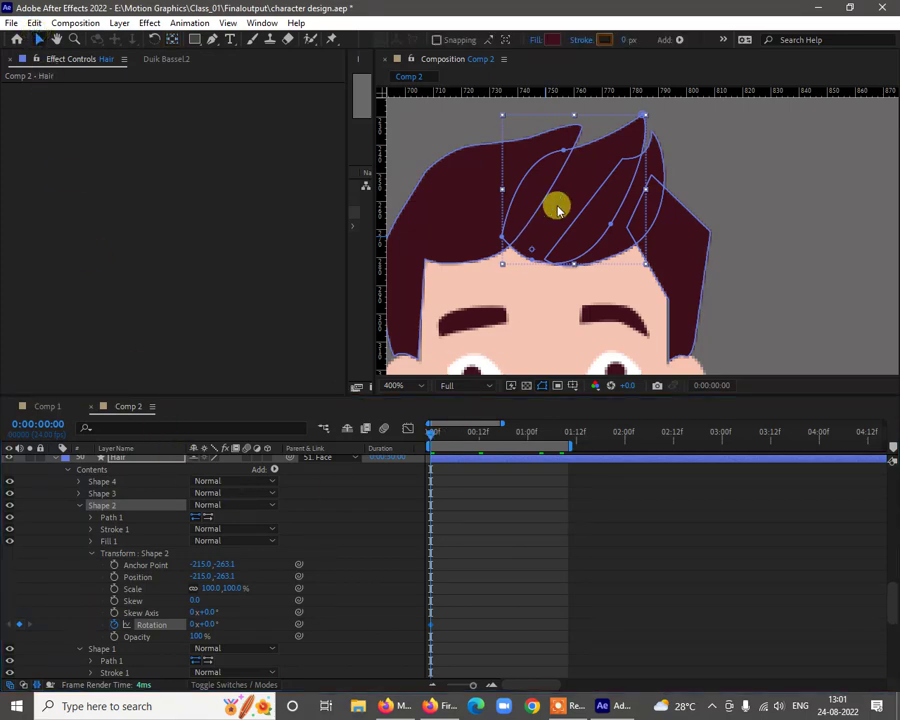
# Keyframe the Rotation of hair Shape 2 at 14° on frame 8, checking it against the body motion
pyautogui.scroll(-6, 558, 208)
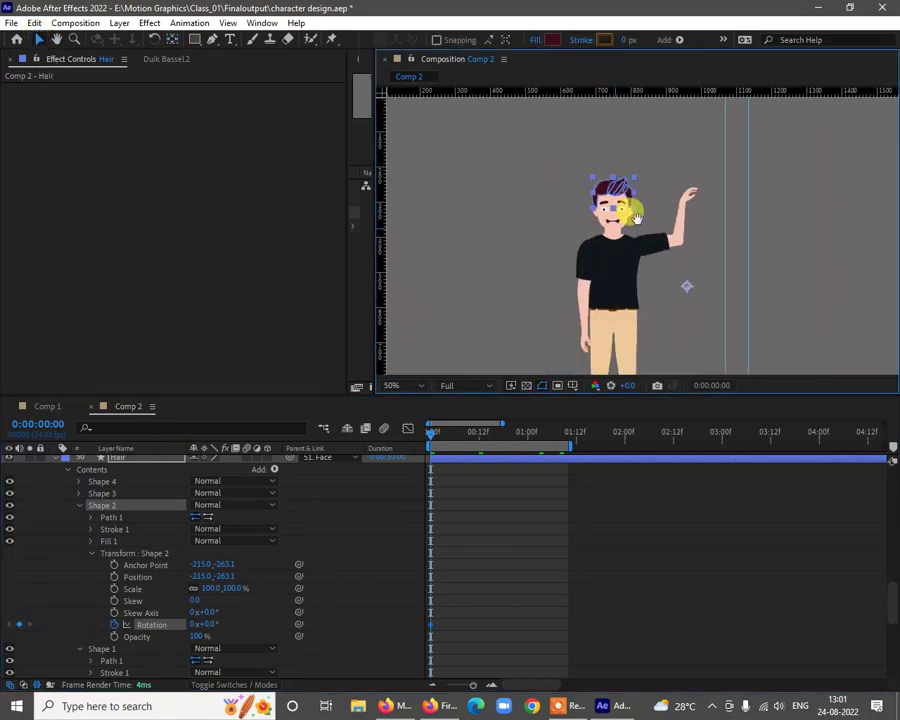
pyautogui.moveTo(637, 219); pyautogui.dragTo(636, 218)
pyautogui.moveTo(437, 437)
pyautogui.mouseDown()
pyautogui.moveTo(526, 434)
pyautogui.moveTo(428, 432)
pyautogui.mouseUp()
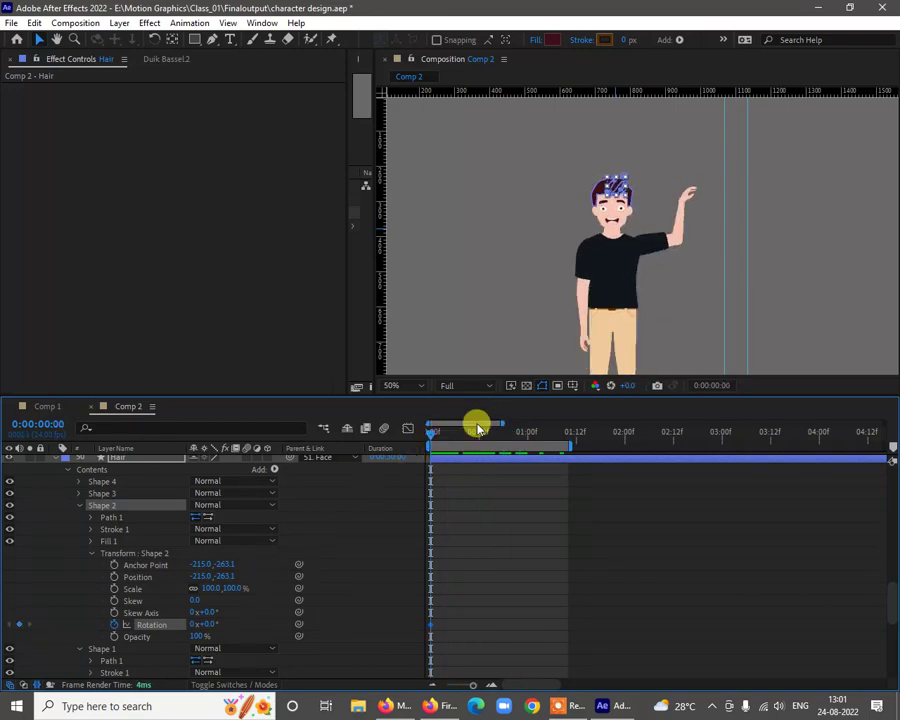
pyautogui.moveTo(438, 440); pyautogui.dragTo(465, 446)
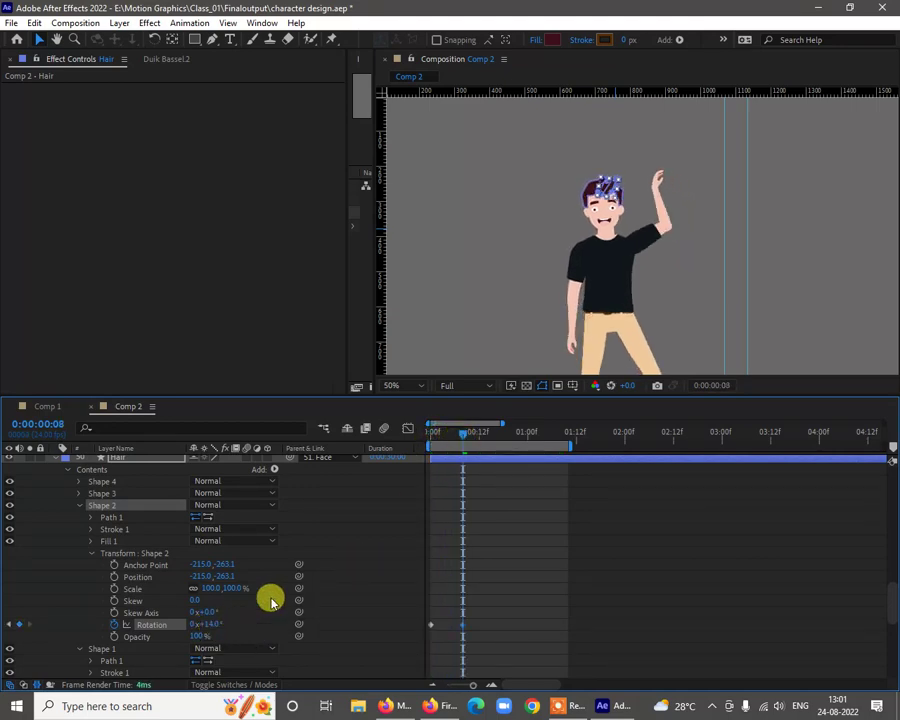
# Add Rotation keyframes to hair Shape 2 at frame 15, at -8° on 0:00:01:02 and at 0° on 0:00:01:08
pyautogui.moveTo(466, 438); pyautogui.dragTo(491, 440)
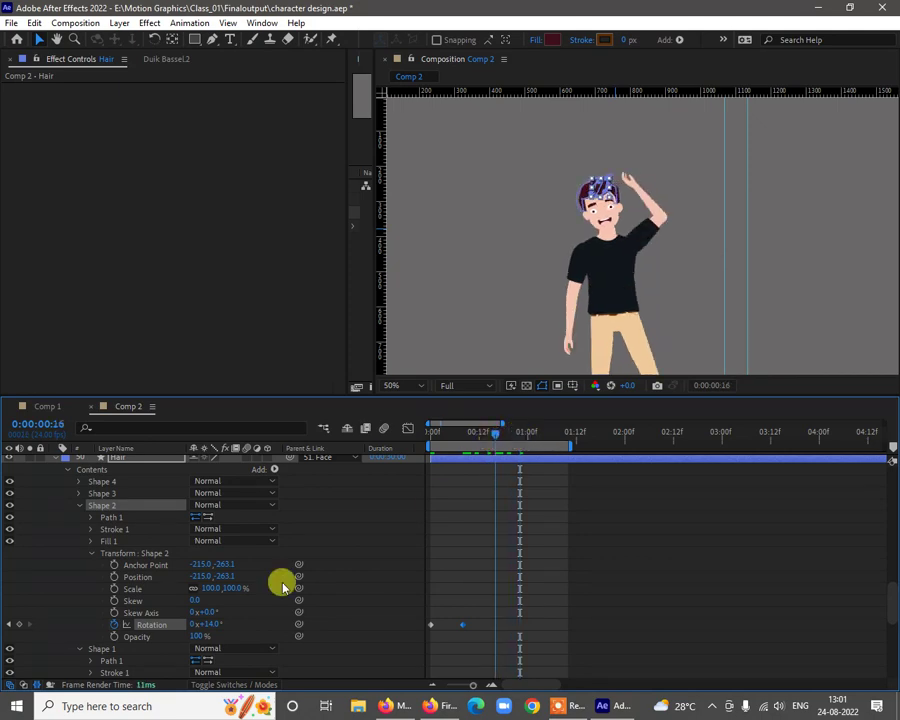
pyautogui.moveTo(507, 438); pyautogui.dragTo(534, 446)
pyautogui.click(230, 626)
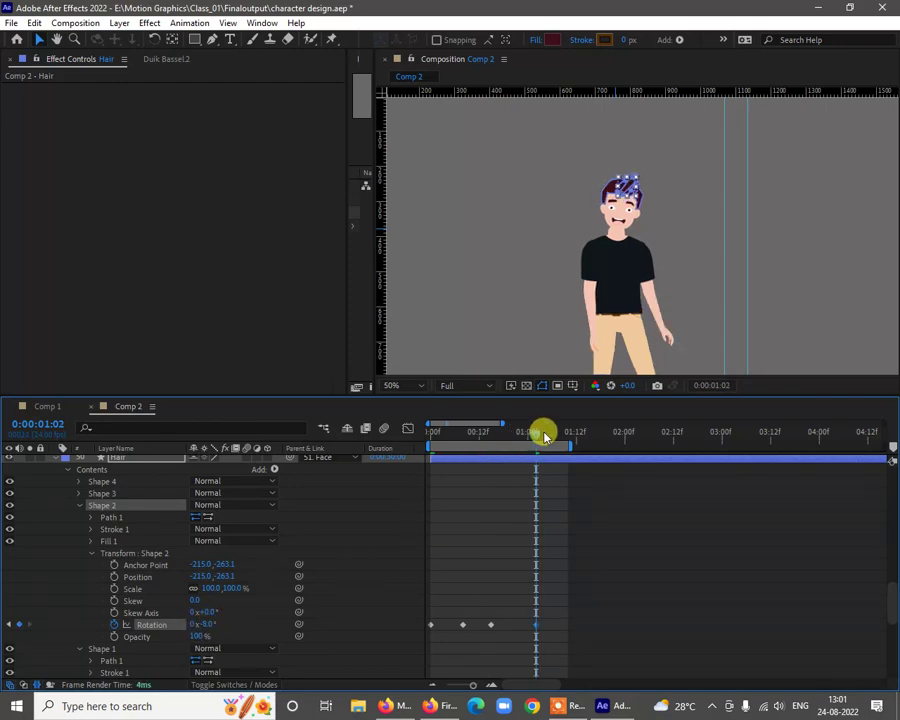
pyautogui.moveTo(542, 432); pyautogui.dragTo(560, 434)
pyautogui.click(221, 630)
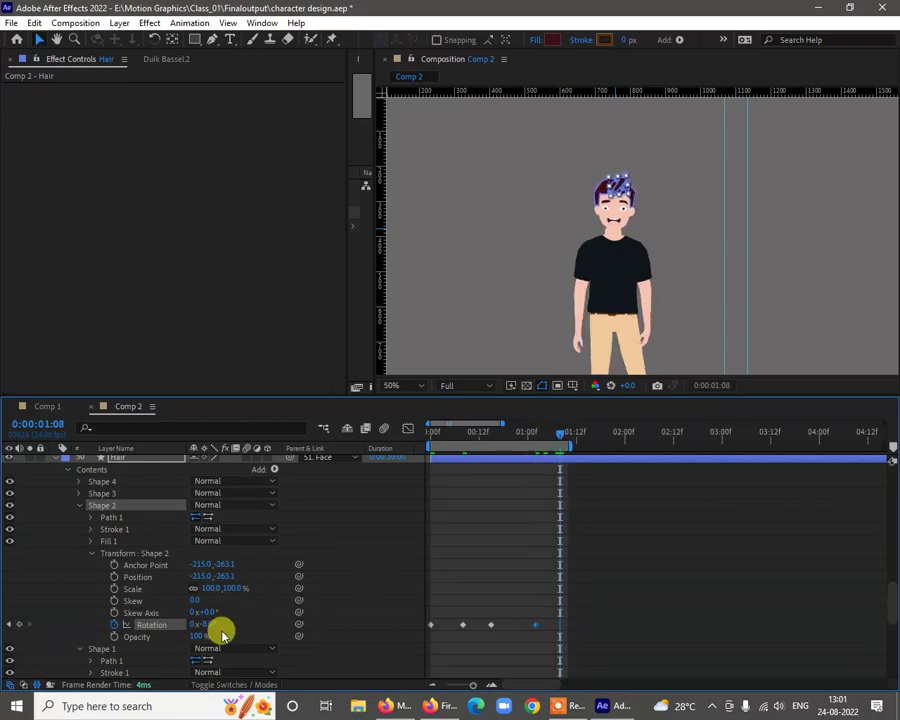
pyautogui.press('Return')
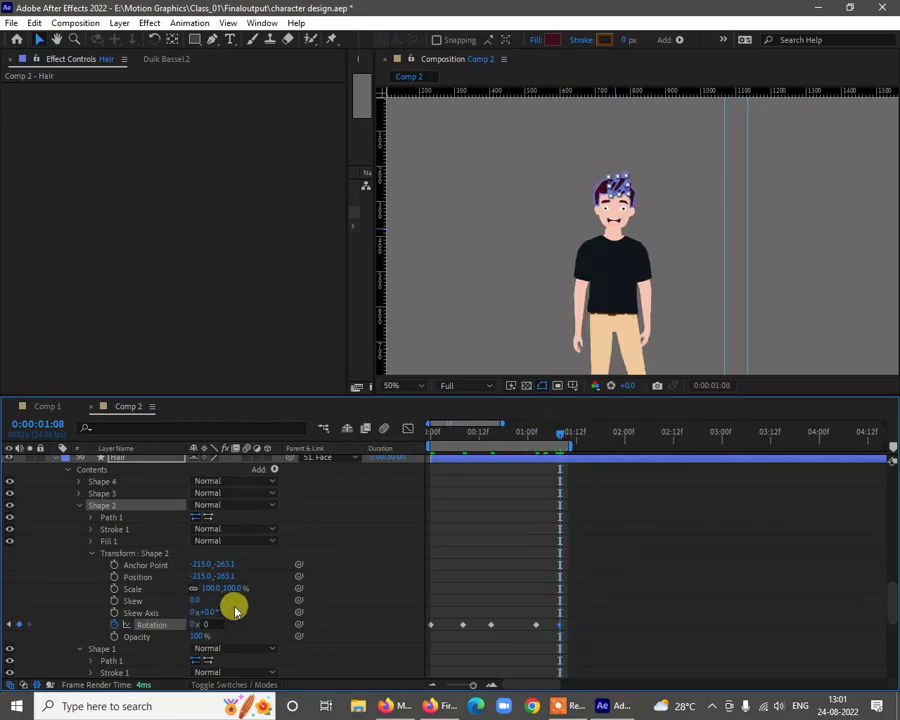
pyautogui.click(586, 577)
# Apply Easy Ease to all Rotation keyframes of hair Shape 2 and preview the animation
pyautogui.moveTo(578, 614); pyautogui.dragTo(438, 637)
pyautogui.rightClick(432, 628)
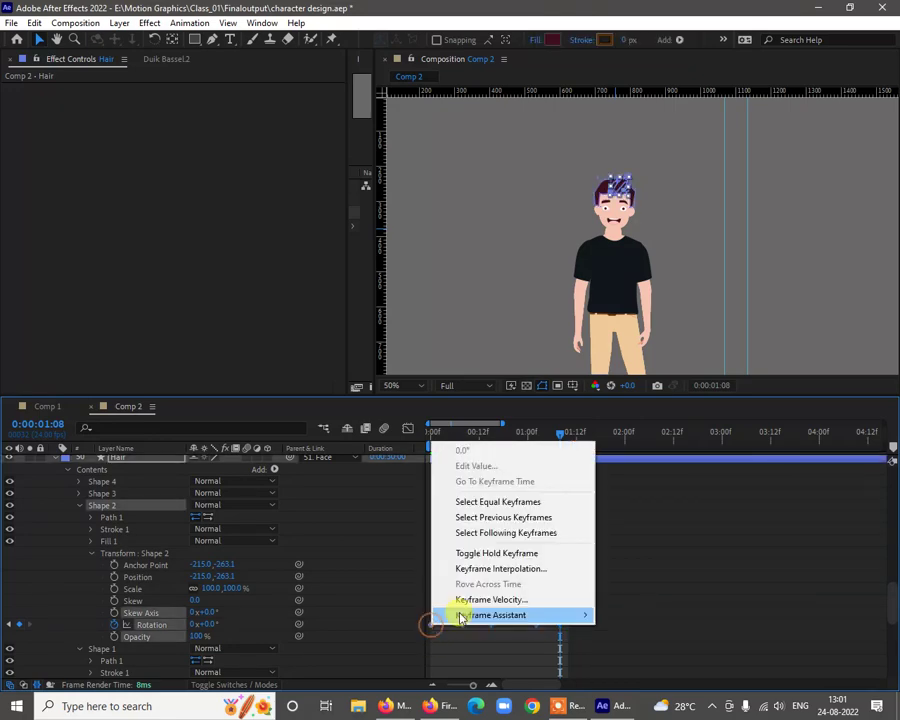
pyautogui.moveTo(460, 615)
pyautogui.click(686, 507)
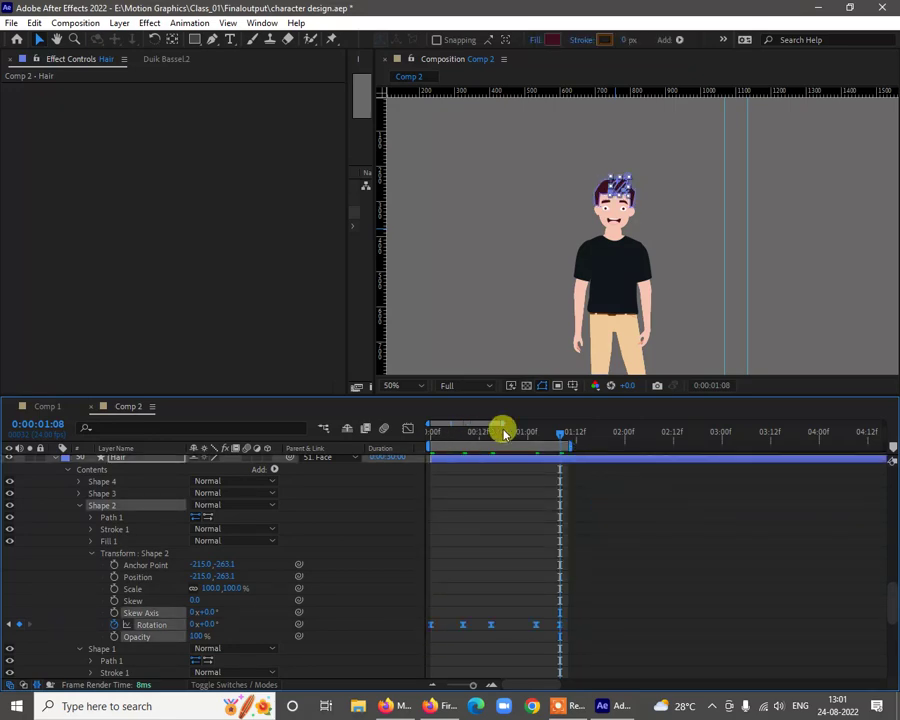
pyautogui.press('space')
pyautogui.click(704, 536)
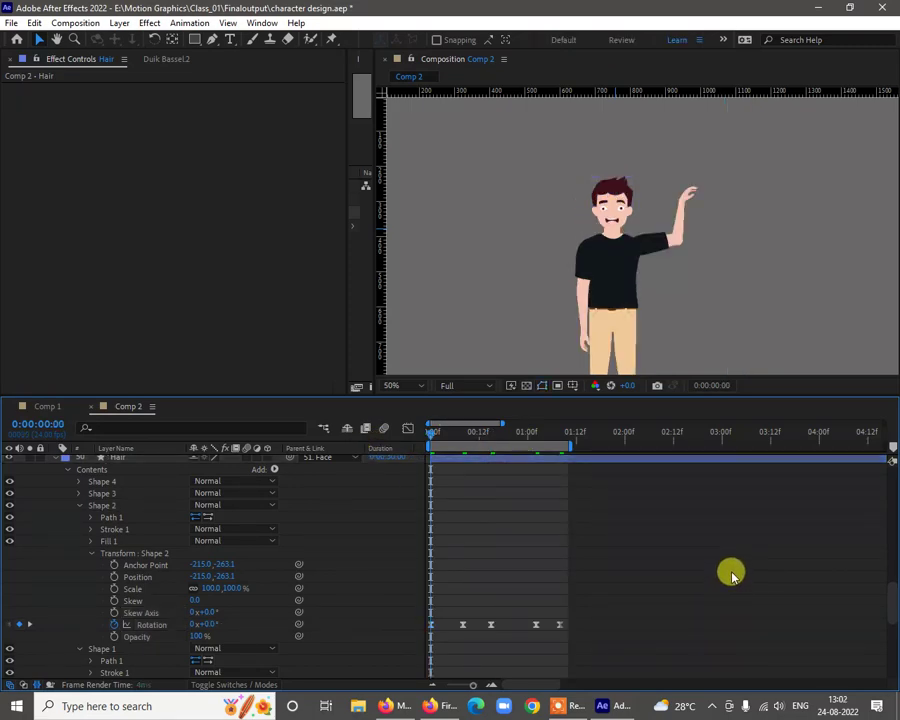
pyautogui.press('space')
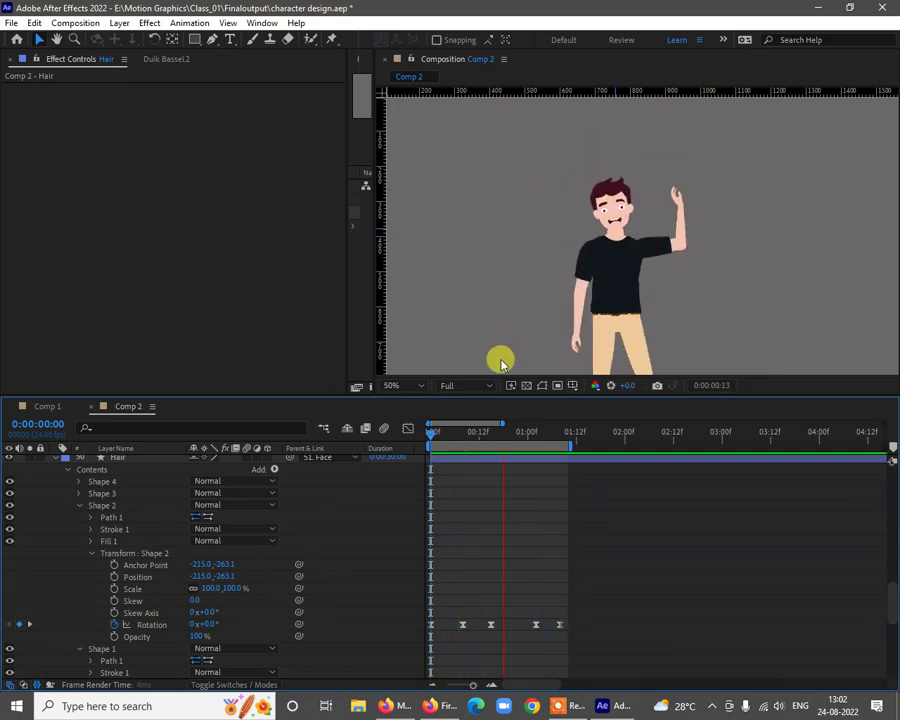
# Set the Rotation keyframes of hair Shape 2 at frames 8 and 15 to -3° each
pyautogui.click(467, 442)
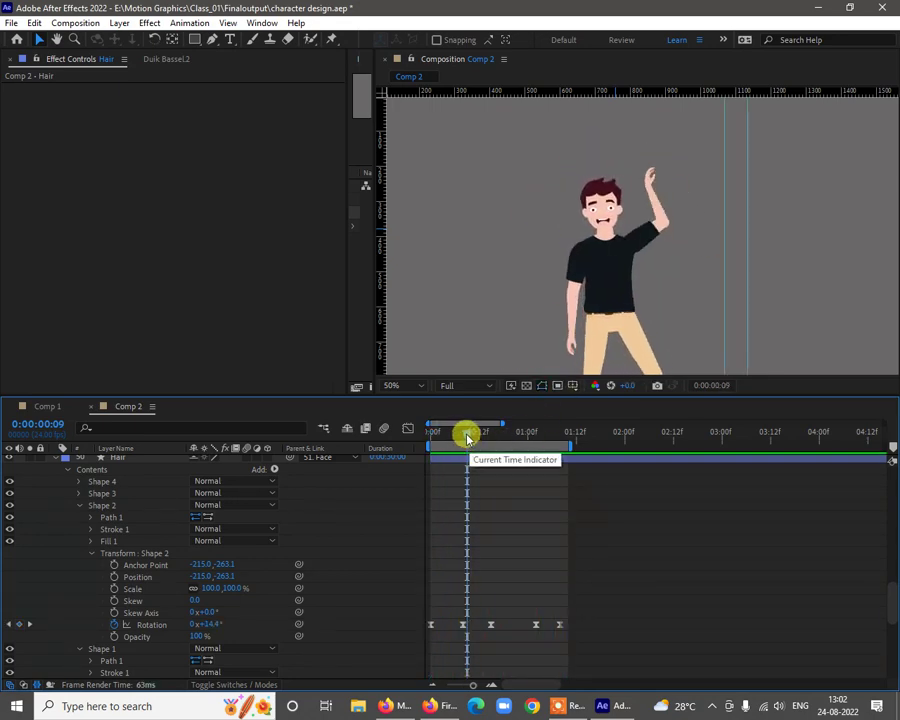
pyautogui.moveTo(466, 432)
pyautogui.mouseDown()
pyautogui.moveTo(418, 432)
pyautogui.moveTo(462, 432)
pyautogui.mouseUp()
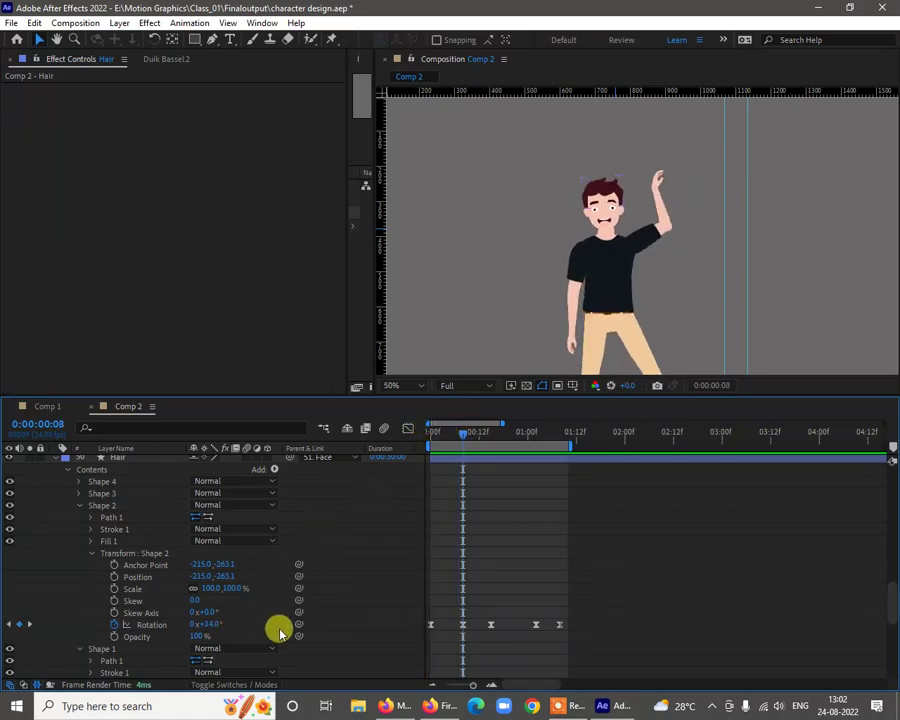
pyautogui.click(203, 623)
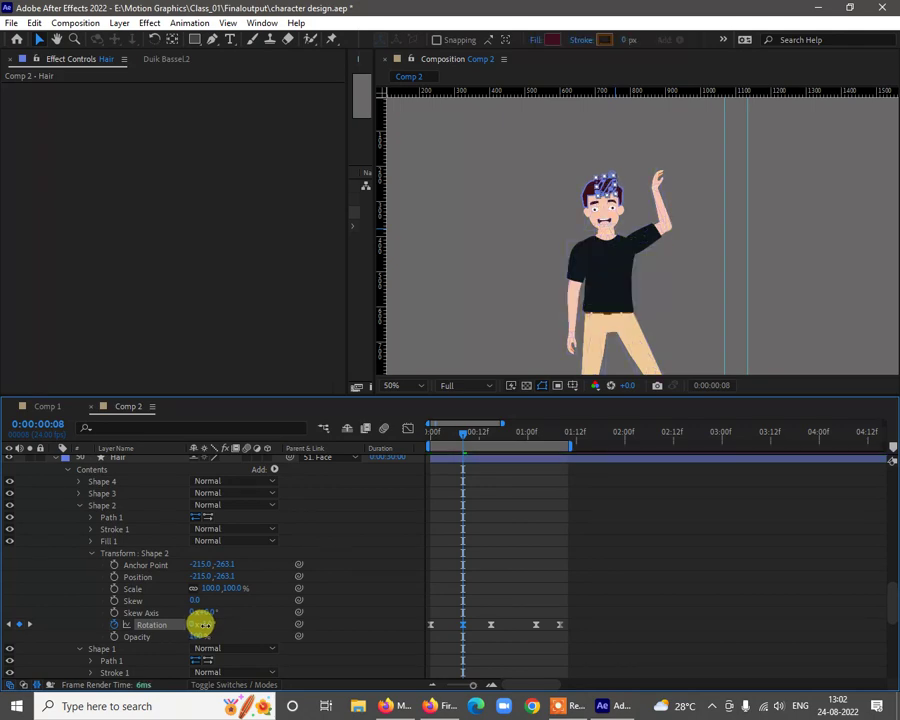
pyautogui.click(578, 572)
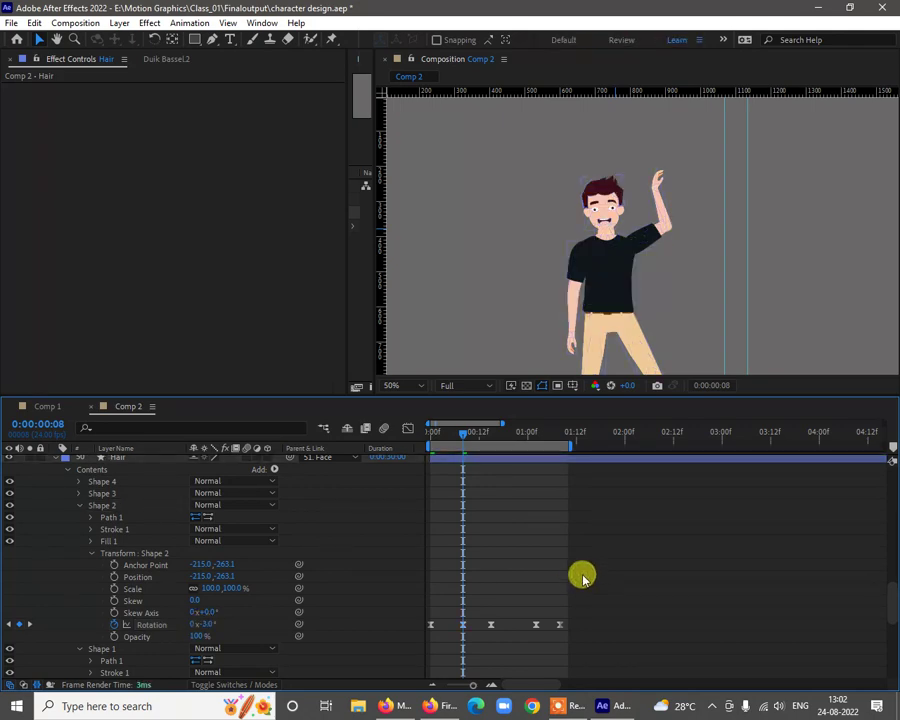
pyautogui.moveTo(465, 452); pyautogui.dragTo(492, 456)
pyautogui.click(201, 624)
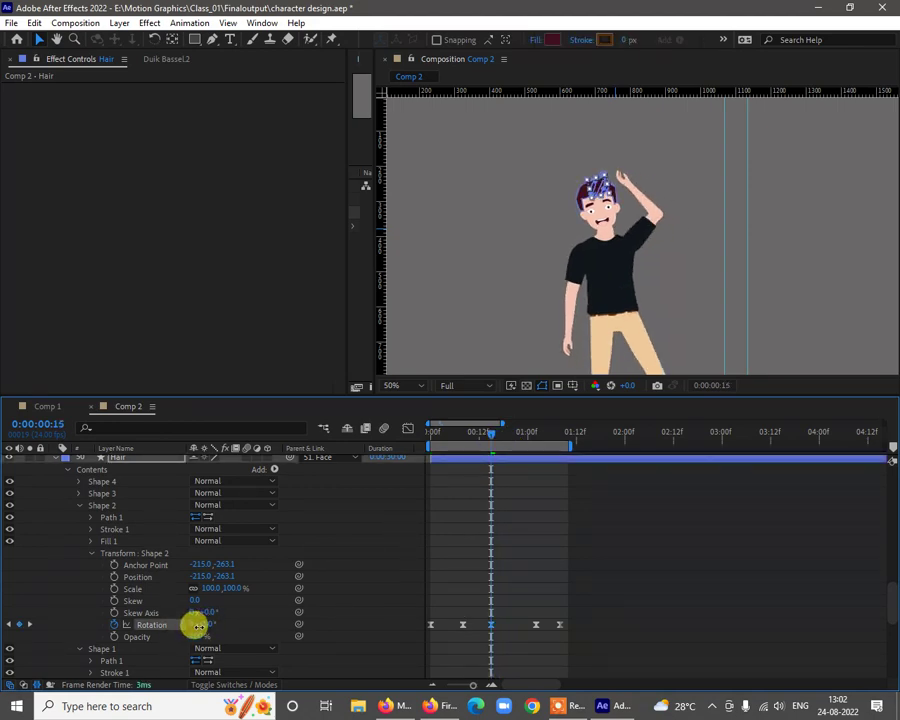
pyautogui.click(599, 578)
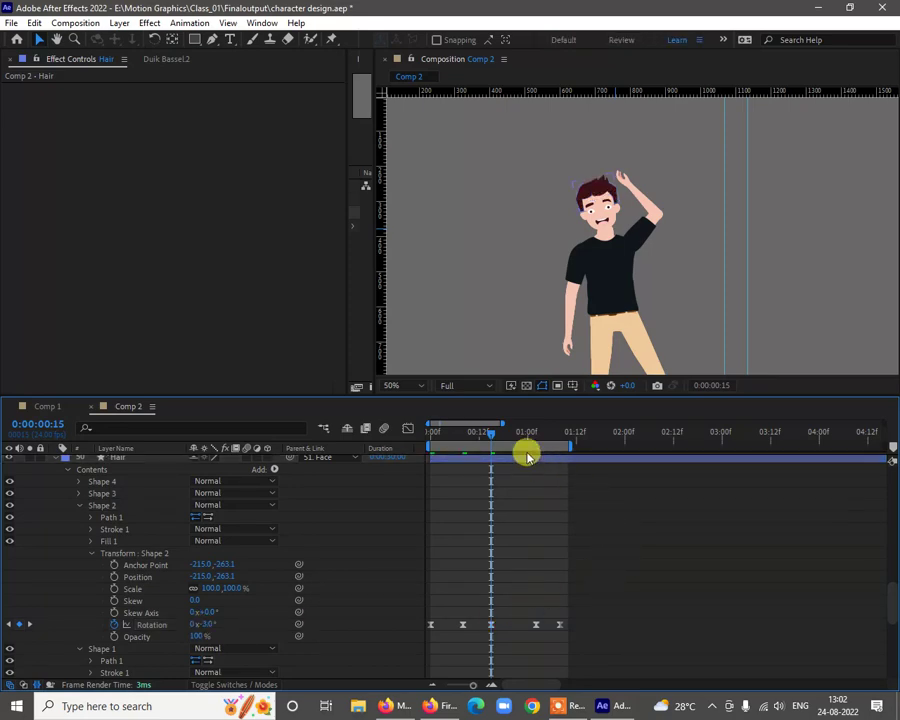
# Play the animation from frame 0 to check the hair motion against the whole figure, and save the project
pyautogui.moveTo(493, 441); pyautogui.dragTo(576, 434)
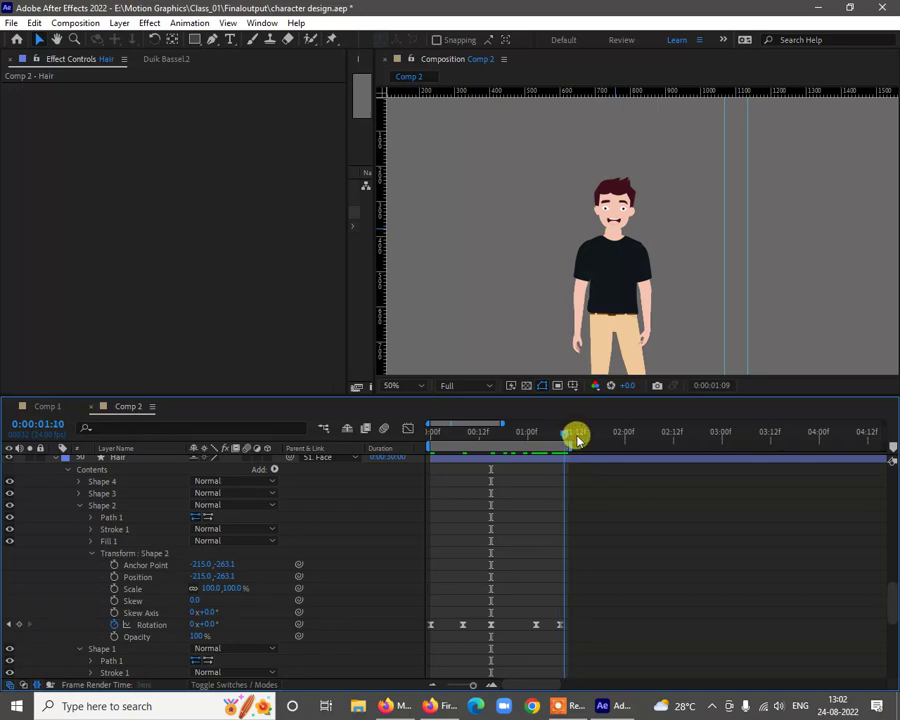
pyautogui.press('Home')
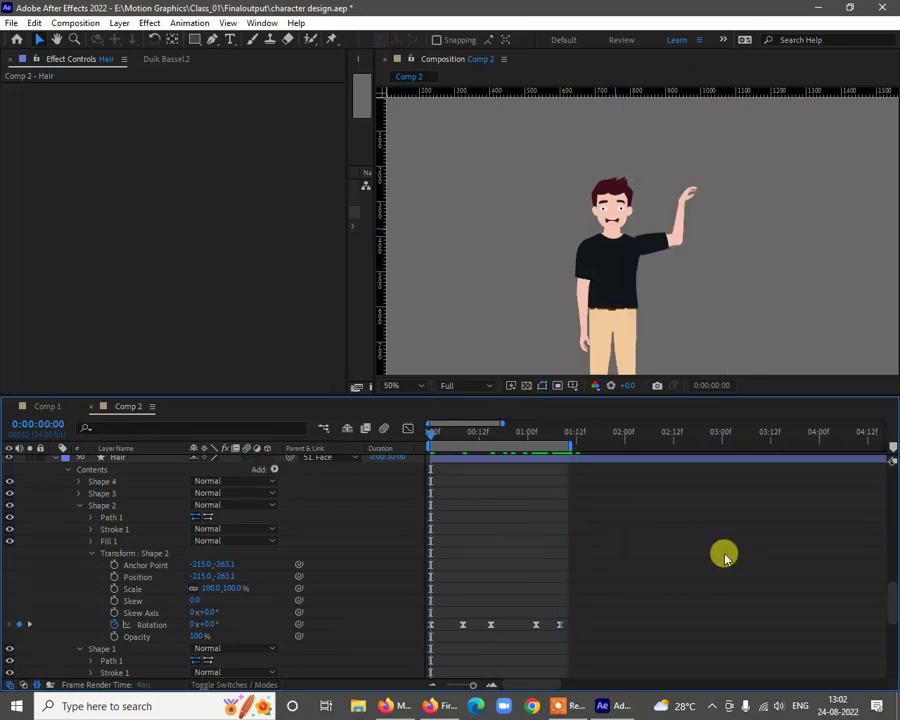
pyautogui.press('space')
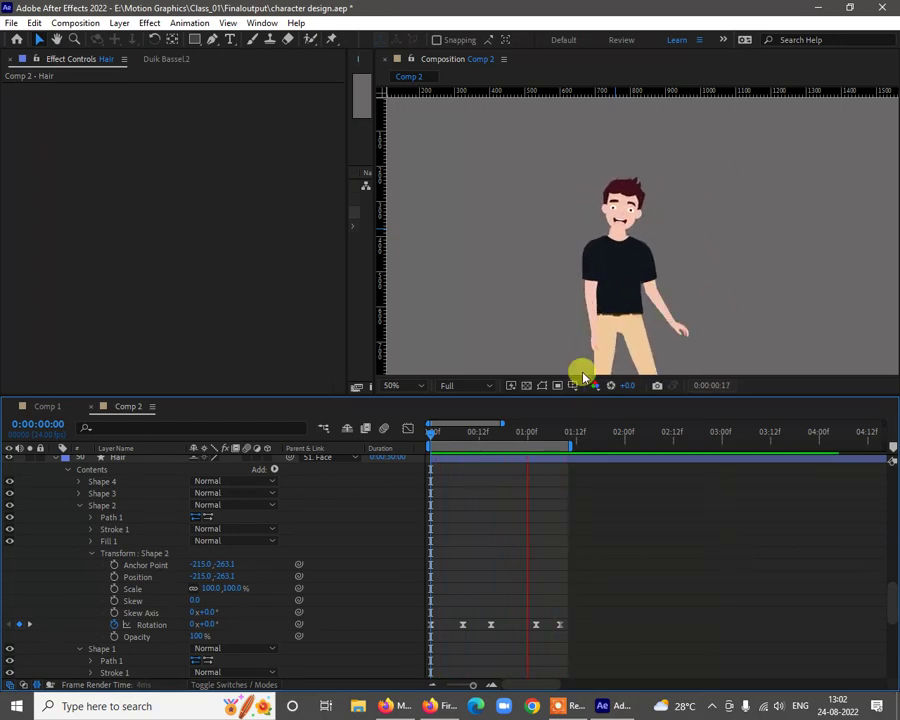
pyautogui.scroll(-2, 607, 305)
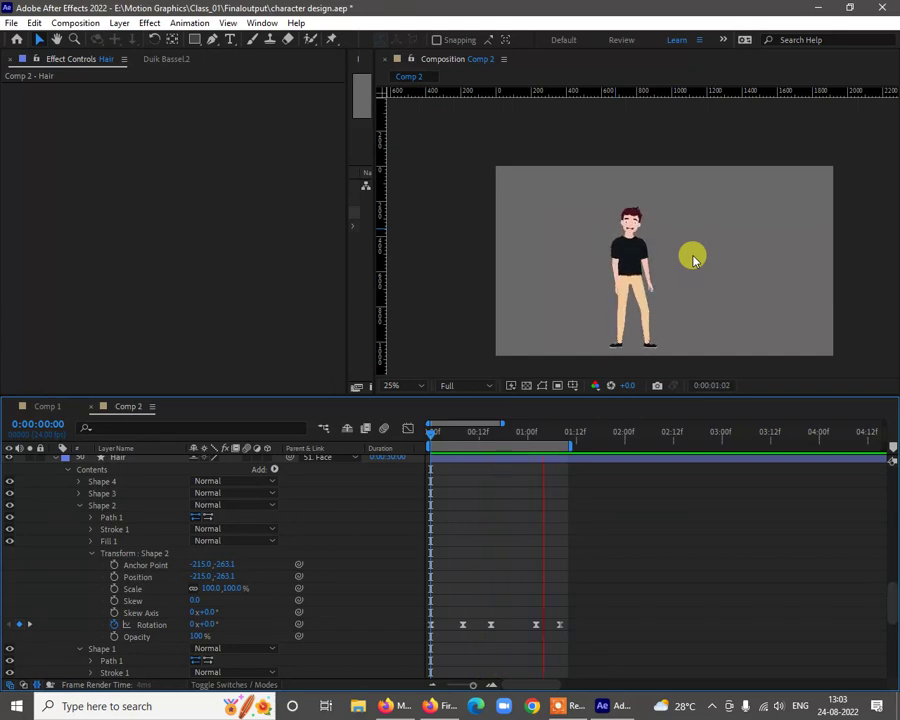
pyautogui.press('space')
pyautogui.scroll(2, 693, 280)
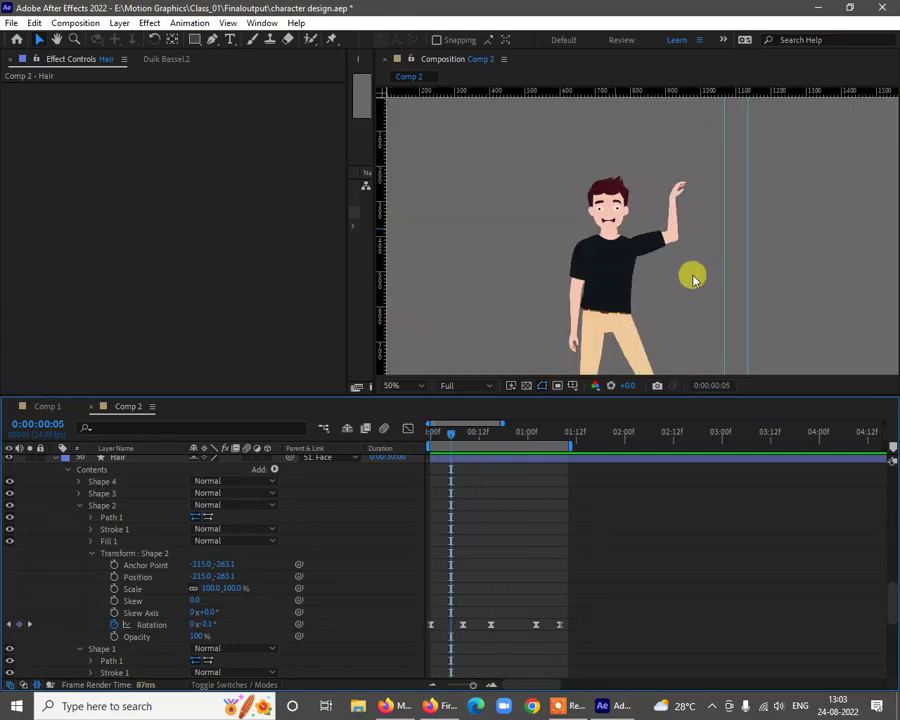
pyautogui.hotkey('ctrl', 's')
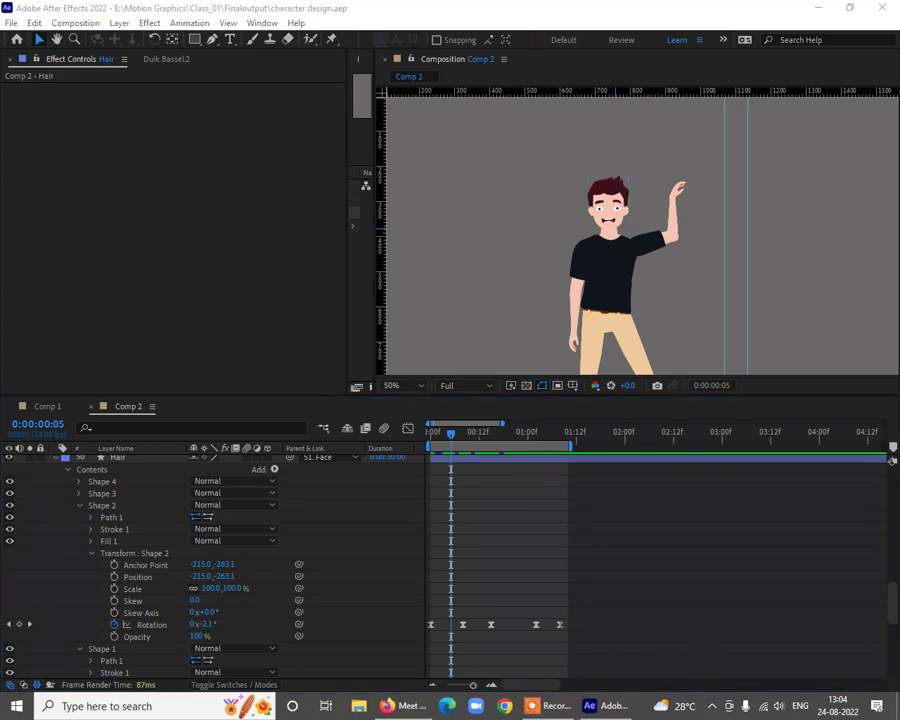
pyautogui.click(539, 704)
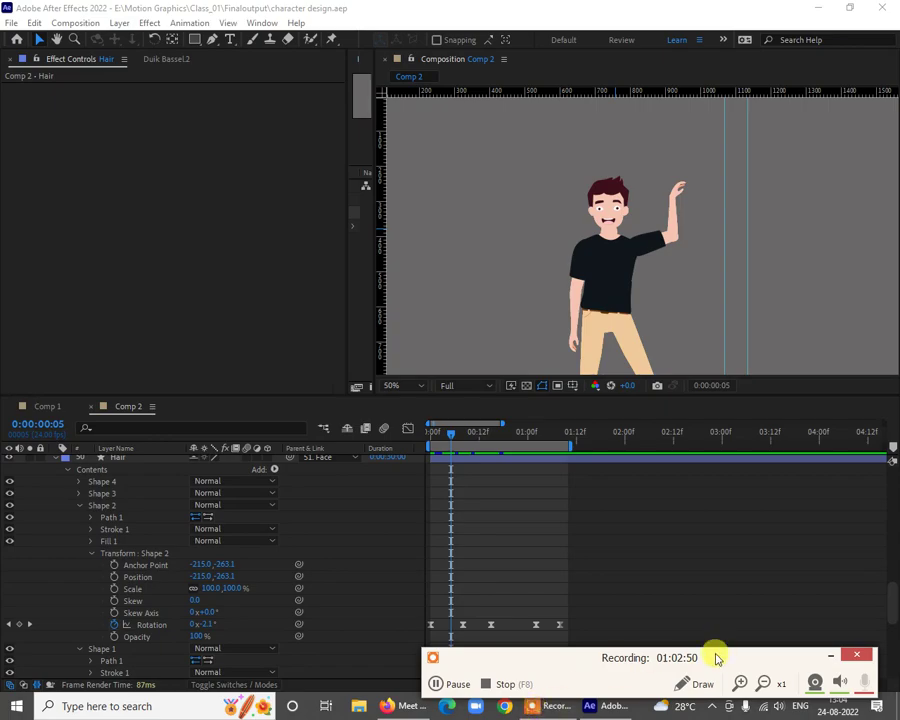